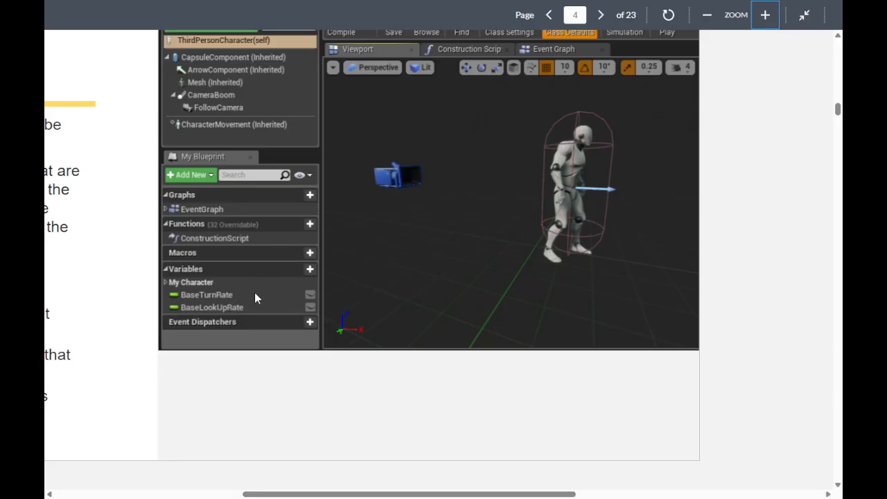
Read the Construction Script slide on page 5 and its Set Material example on page 6.
left_click(707, 16)
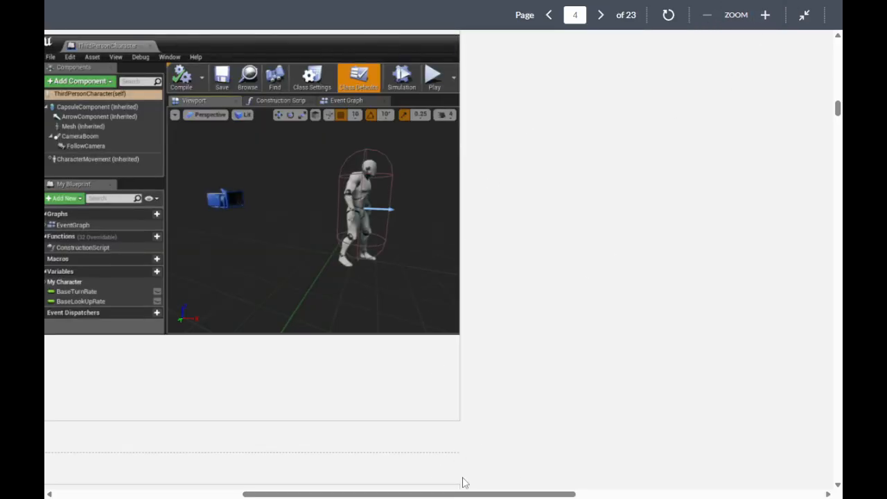
left_click_drag(471, 493, 306, 494)
scroll(340, 423, "down", 6)
scroll(339, 422, "down", 2)
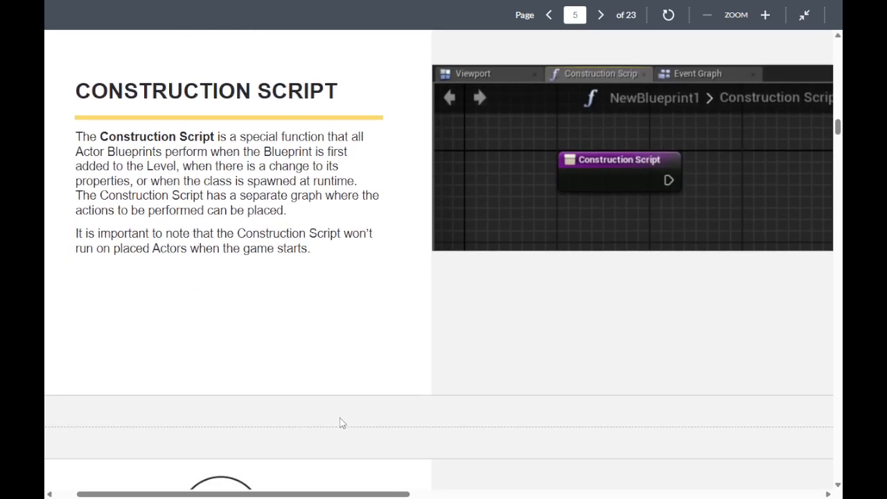
scroll(340, 423, "up", 1)
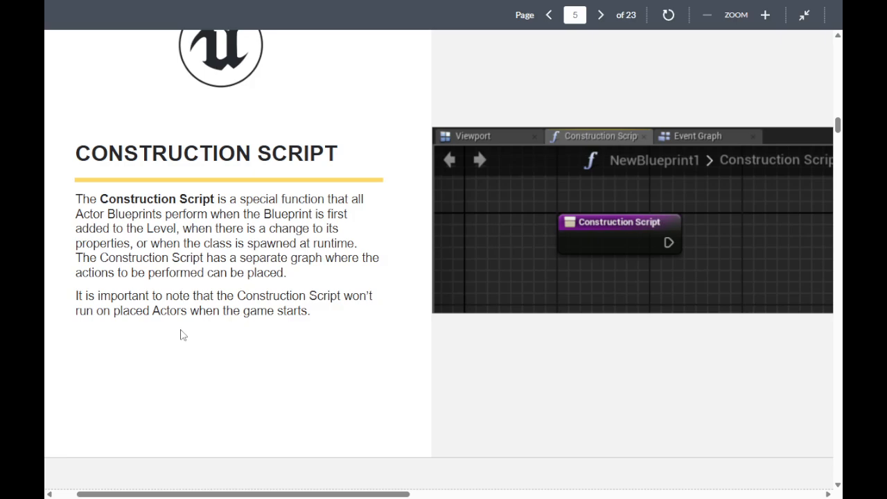
scroll(279, 299, "down", 6)
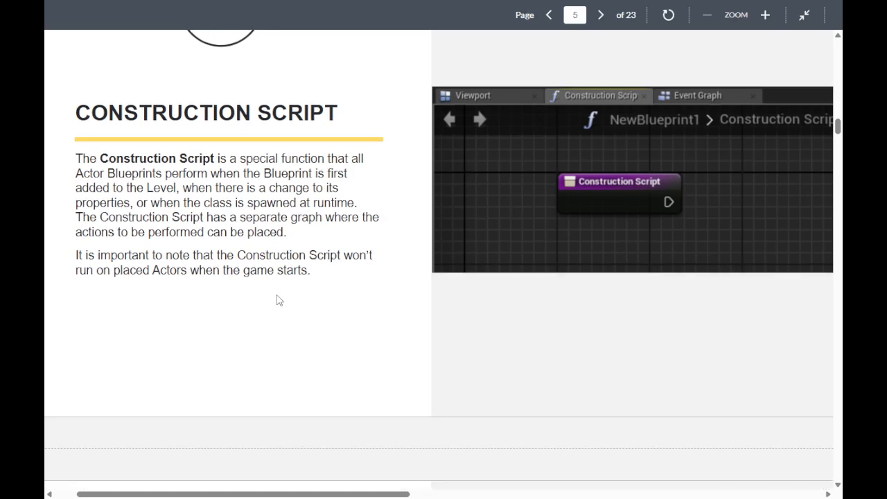
scroll(280, 299, "down", 1)
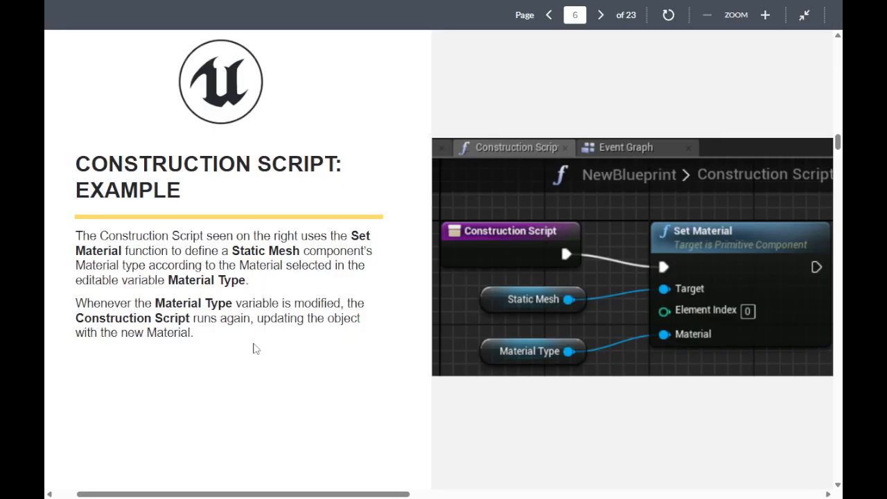
Read the Events section's slides on the Begin Play event and the Tick event, pages 8 and 9.
scroll(279, 340, "down", 10)
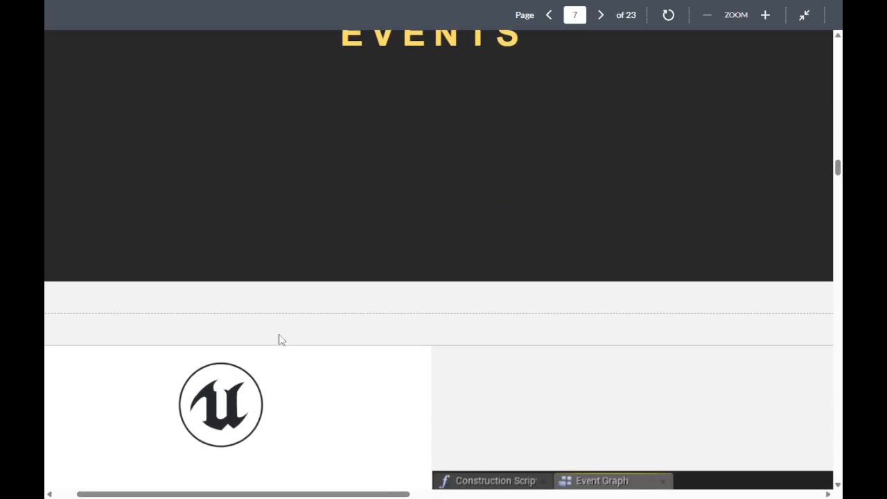
scroll(279, 340, "down", 5)
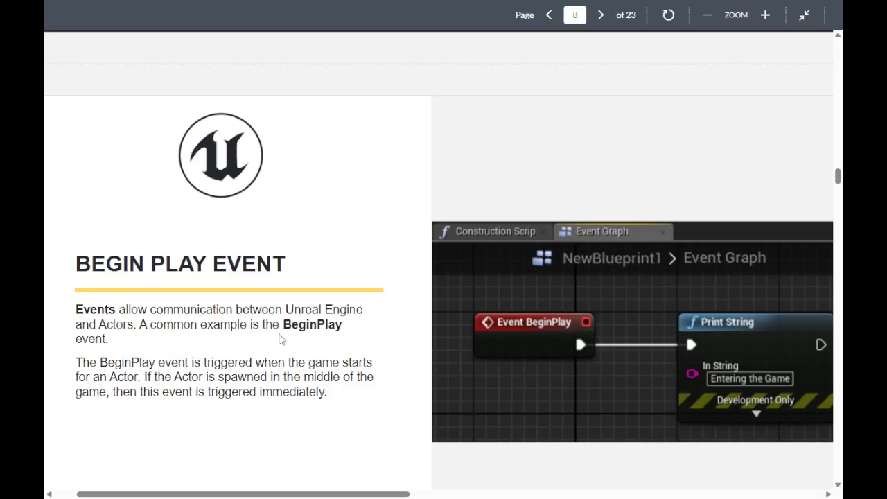
scroll(279, 339, "down", 2)
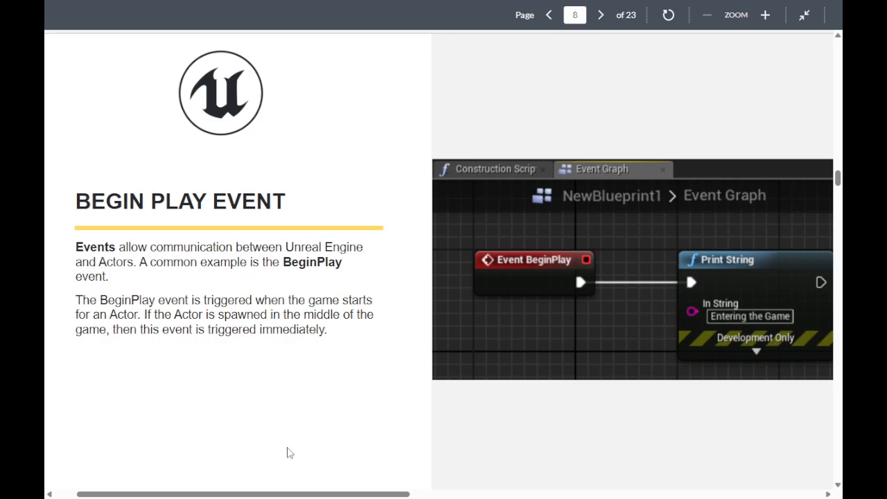
scroll(289, 453, "down", 5)
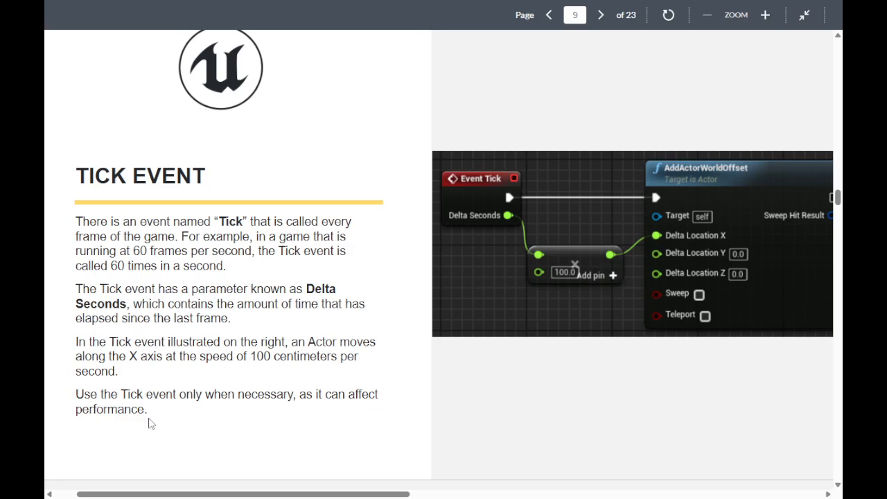
scroll(311, 326, "down", 8)
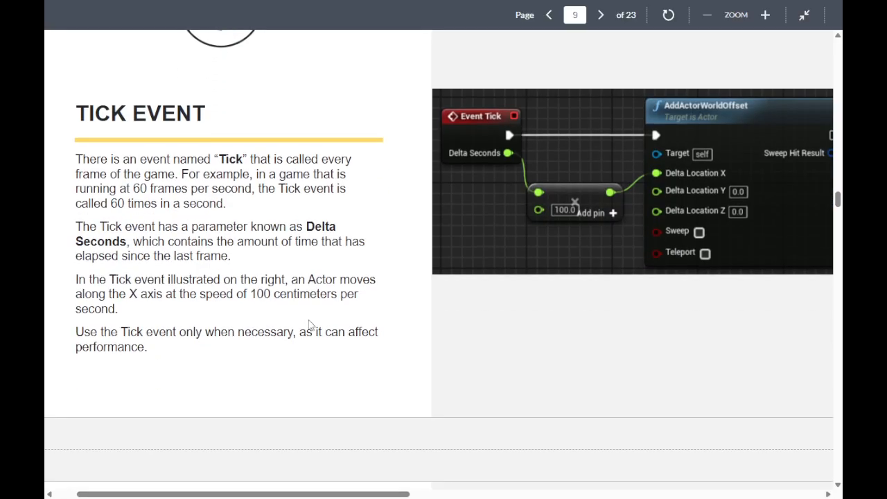
Read the Collision Events and Mouse Interaction slides on pages 10 and 11.
scroll(311, 325, "down", 4)
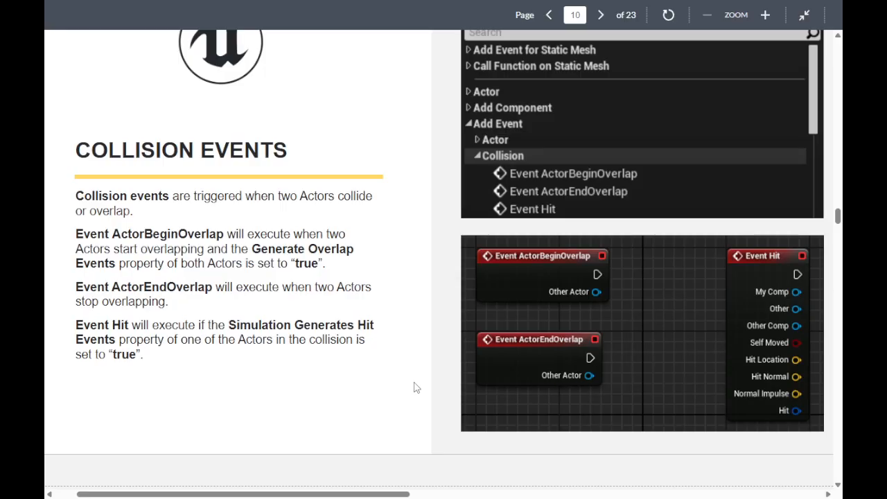
scroll(400, 358, "down", 5)
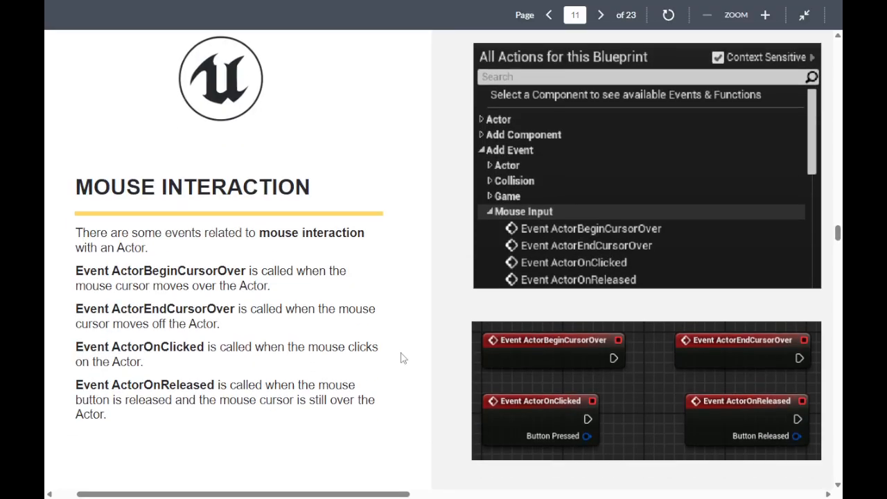
scroll(401, 357, "down", 1)
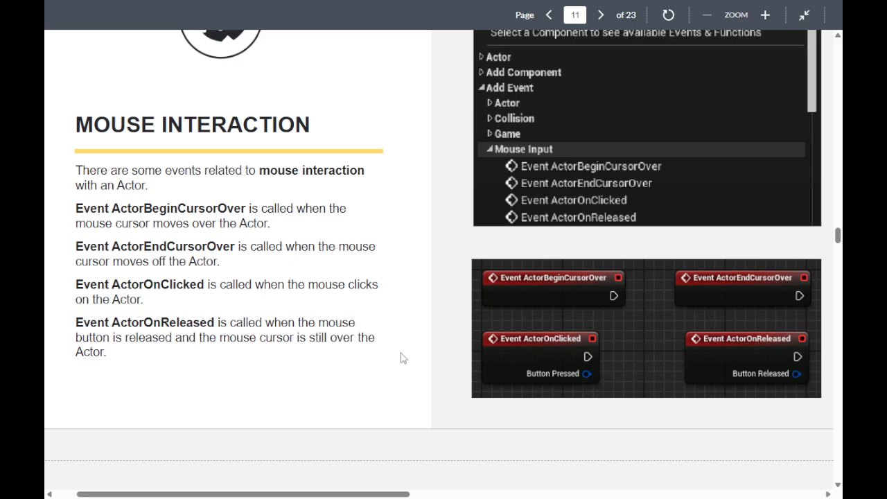
scroll(400, 357, "up", 1)
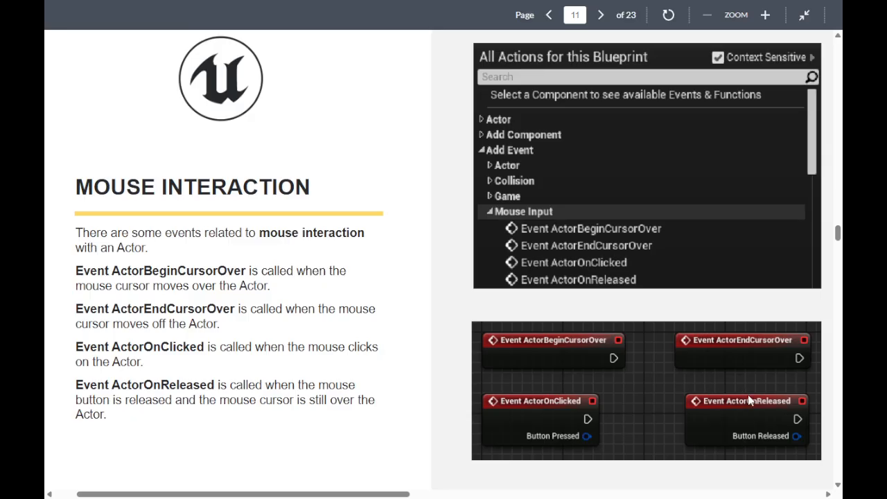
Go through the Actor Instances section and read the Spawning Actors and Destroying Actors slides on pages 13 and 14.
scroll(428, 338, "down", 10)
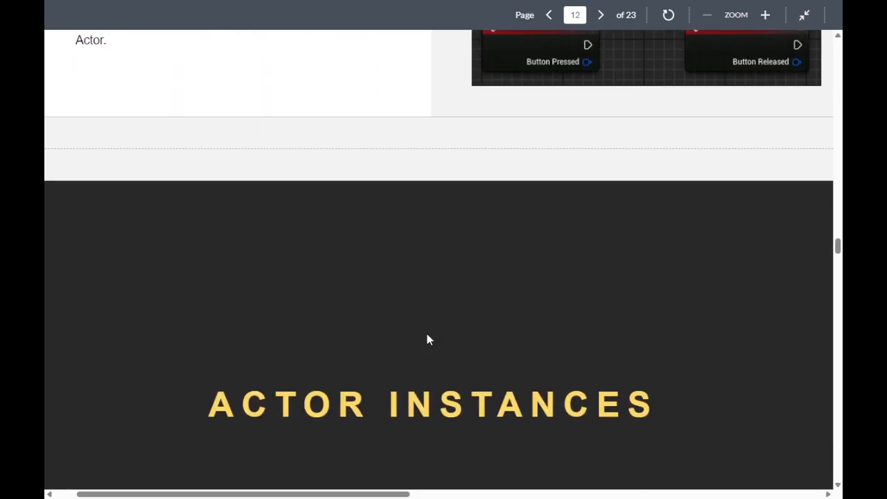
scroll(428, 340, "up", 4)
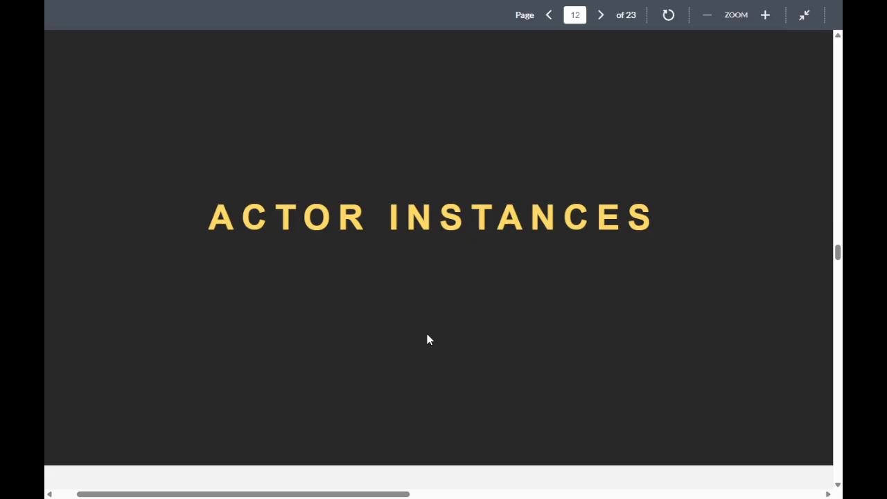
scroll(427, 340, "down", 1)
scroll(427, 339, "down", 7)
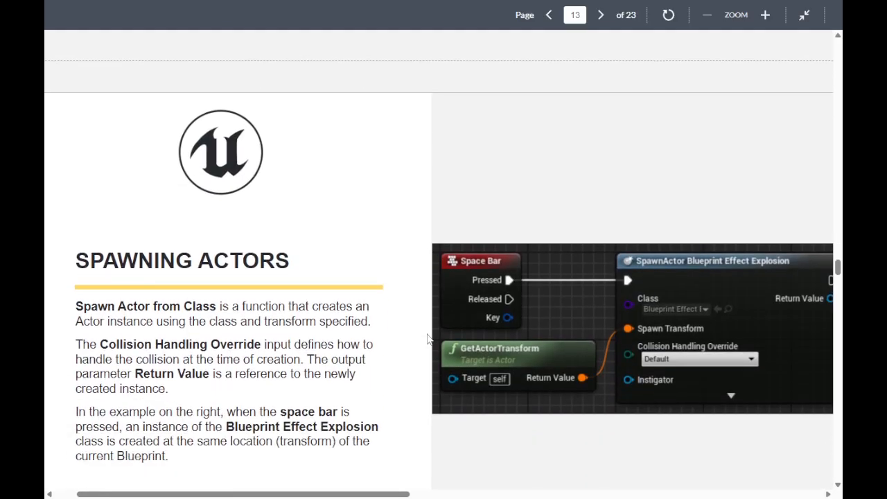
scroll(427, 339, "down", 1)
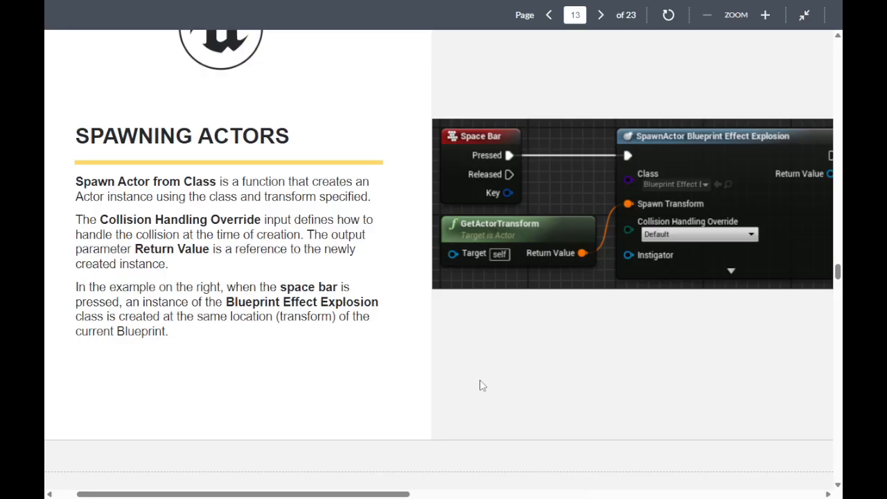
scroll(608, 305, "down", 7)
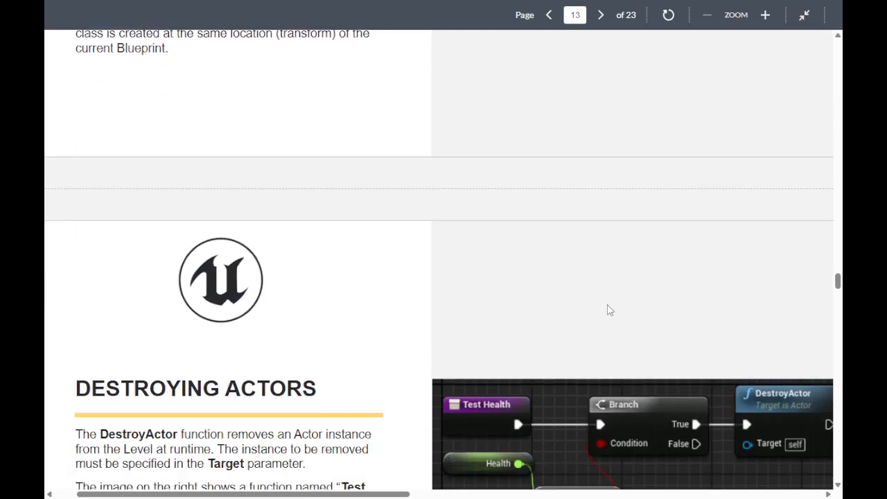
scroll(607, 303, "down", 1)
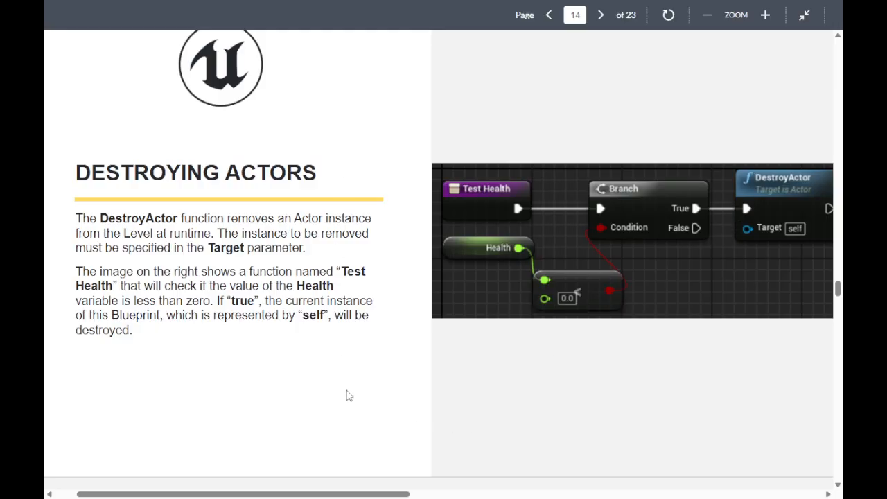
Read the Get All Actors Of Class and Referencing Actors slides on pages 15 and 16.
scroll(350, 396, "down", 3)
scroll(350, 396, "down", 3)
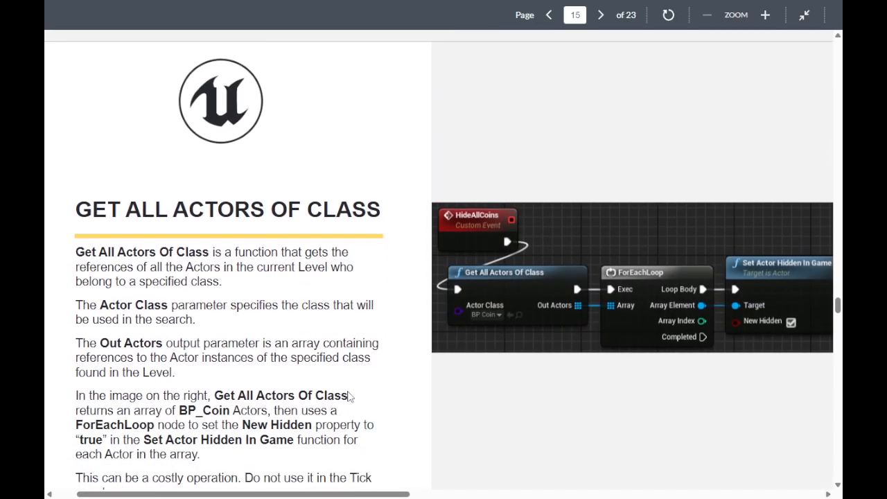
scroll(350, 397, "down", 2)
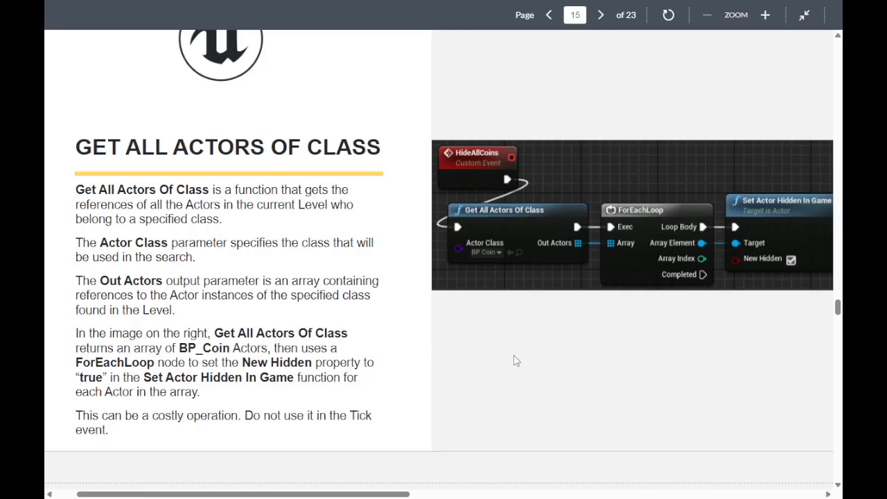
scroll(516, 360, "down", 6)
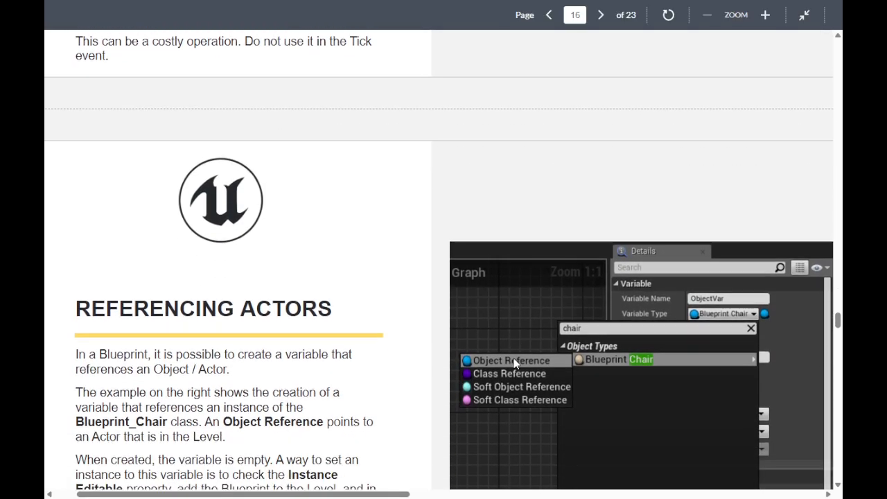
scroll(513, 363, "down", 1)
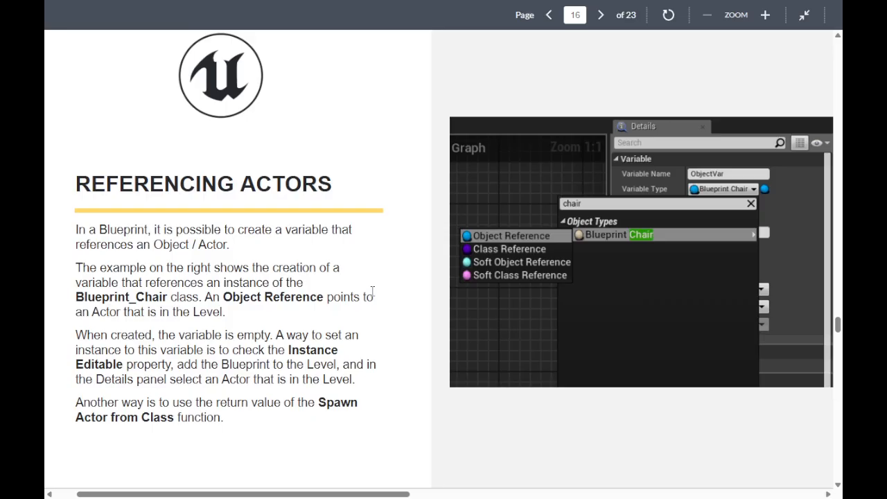
scroll(372, 292, "down", 4)
scroll(372, 293, "up", 2)
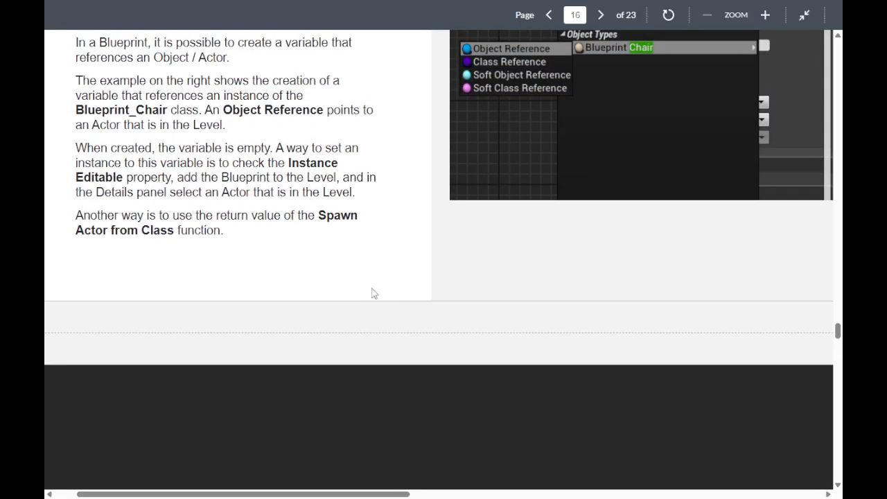
scroll(372, 293, "up", 1)
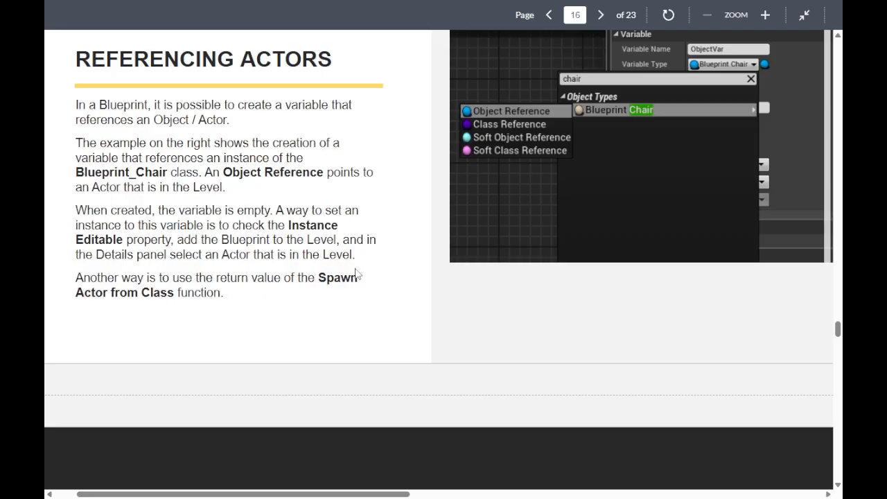
Skim the Player Input section from Input Mappings through Input Axis Events to the Summary slide on page 23.
scroll(349, 267, "down", 9)
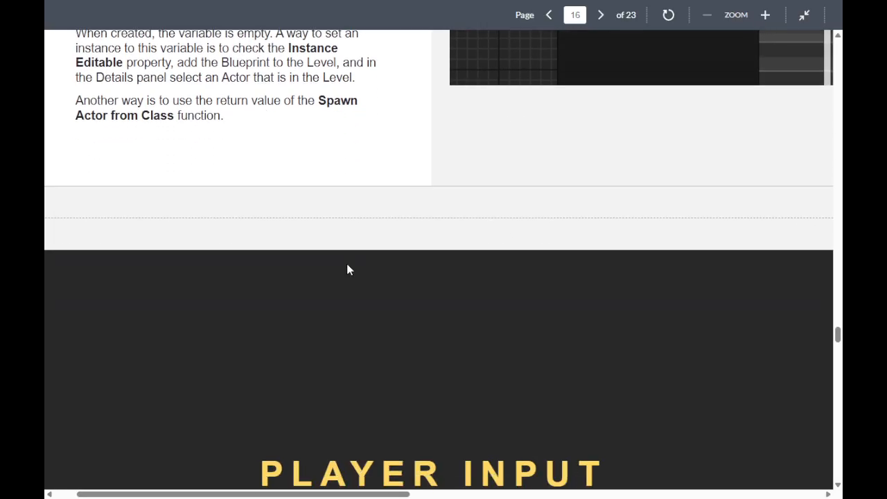
scroll(348, 265, "down", 4)
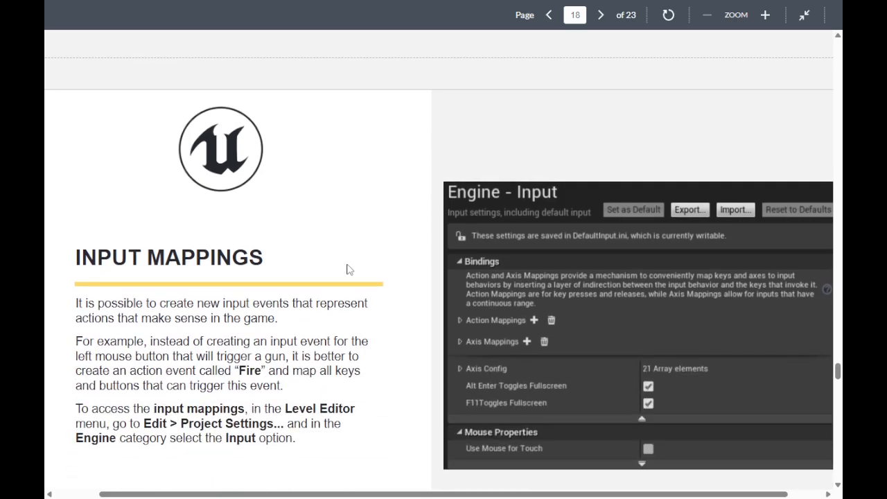
scroll(349, 269, "down", 5)
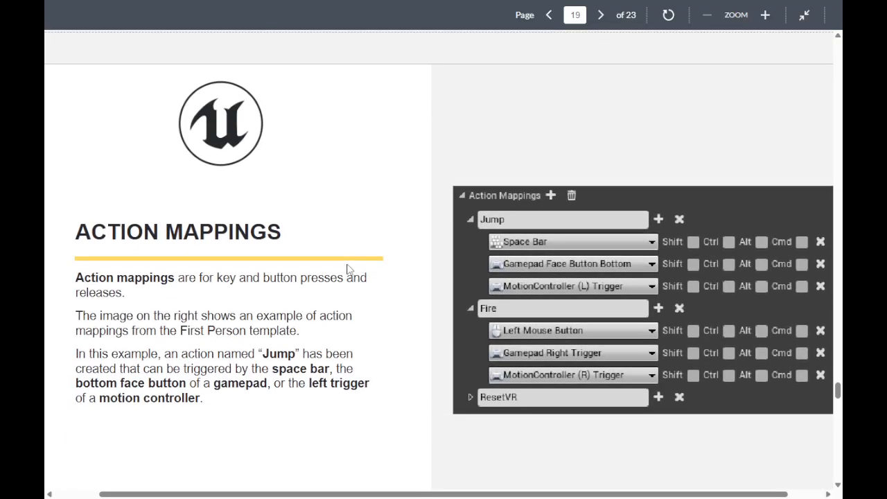
scroll(349, 269, "down", 10)
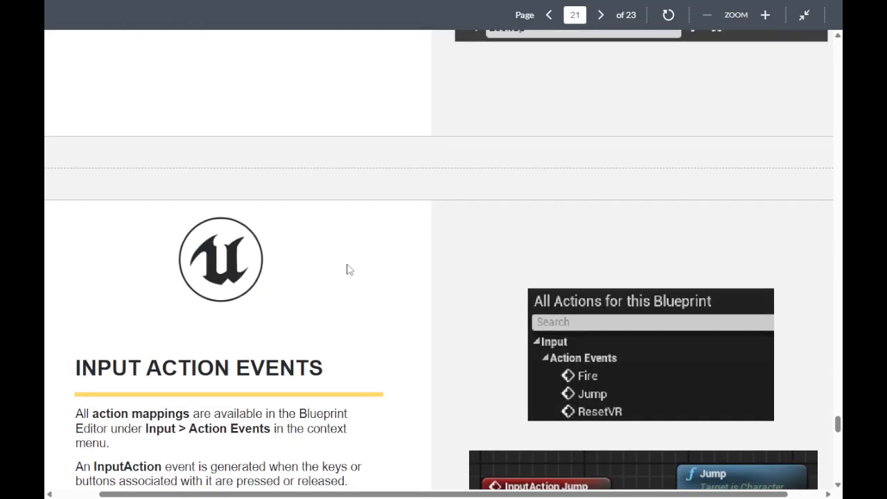
scroll(348, 270, "down", 3)
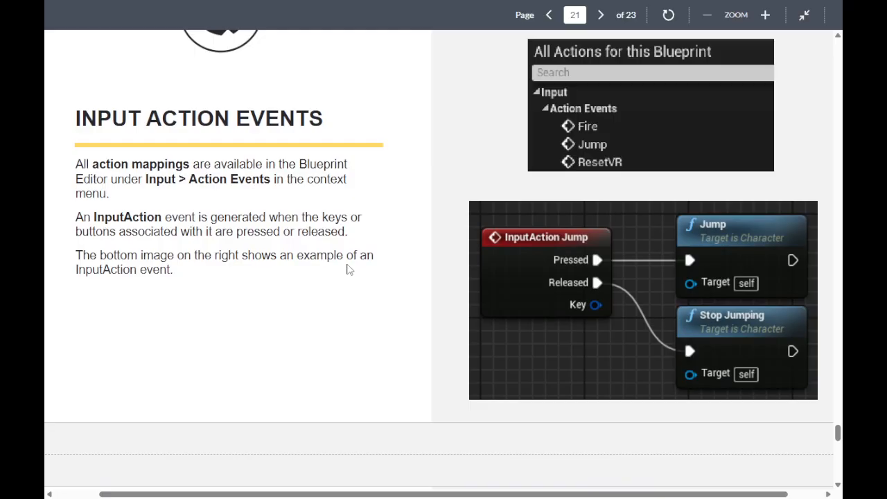
scroll(349, 270, "down", 4)
scroll(349, 269, "down", 6)
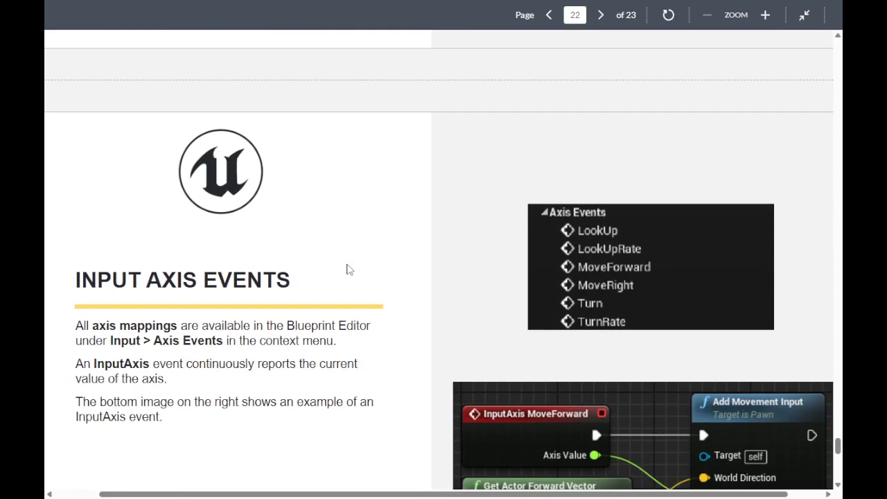
scroll(349, 280, "up", 1)
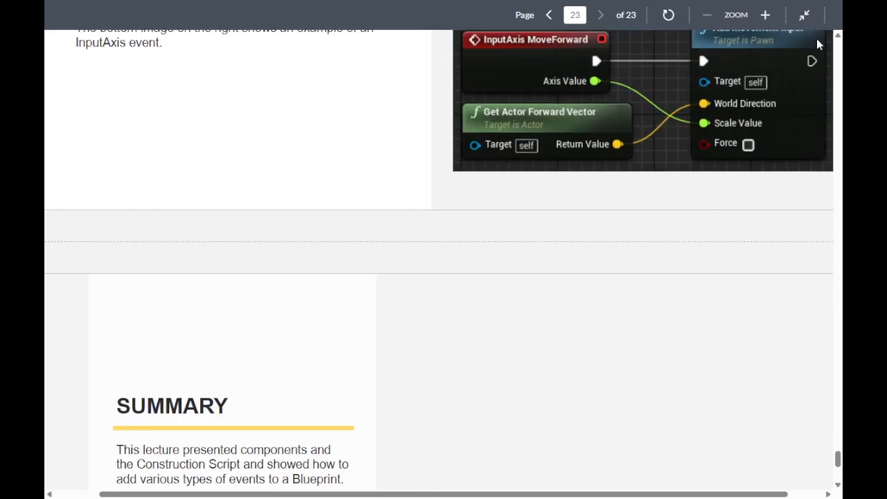
Leave the lecture viewer's full-screen mode and minimize the browser window to reach the Unreal Project Browser.
key("Escape")
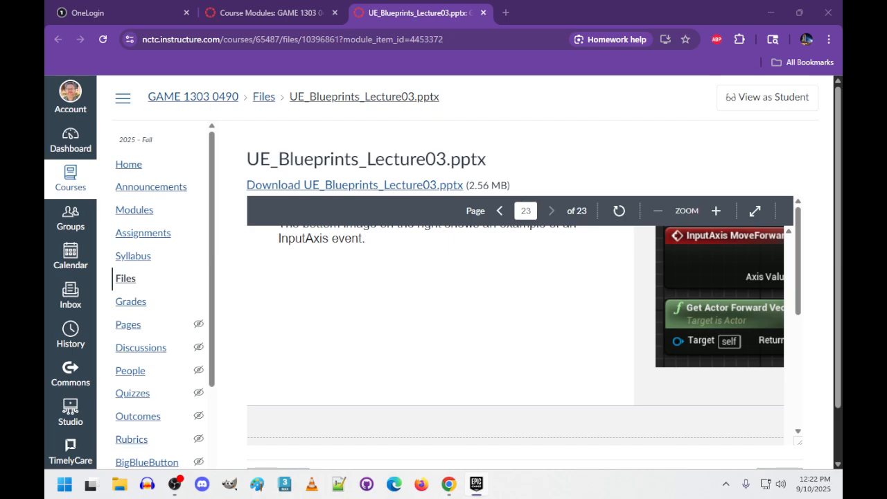
left_click(770, 12)
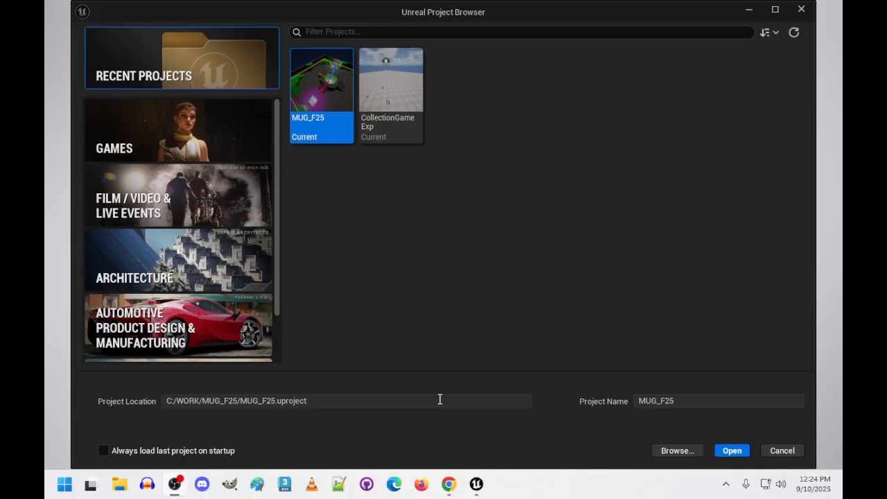
Open the MUG_F25 project and go to the GAME1303 folder in the project content.
double_click(305, 105)
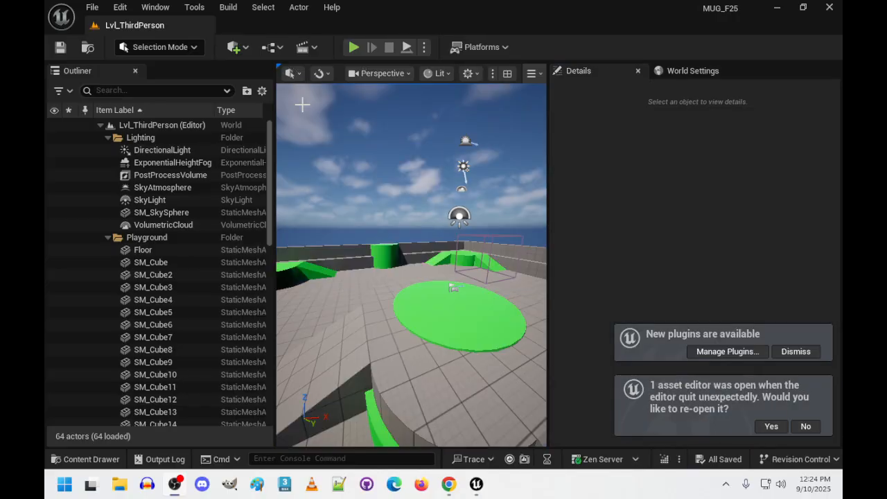
left_click(91, 459)
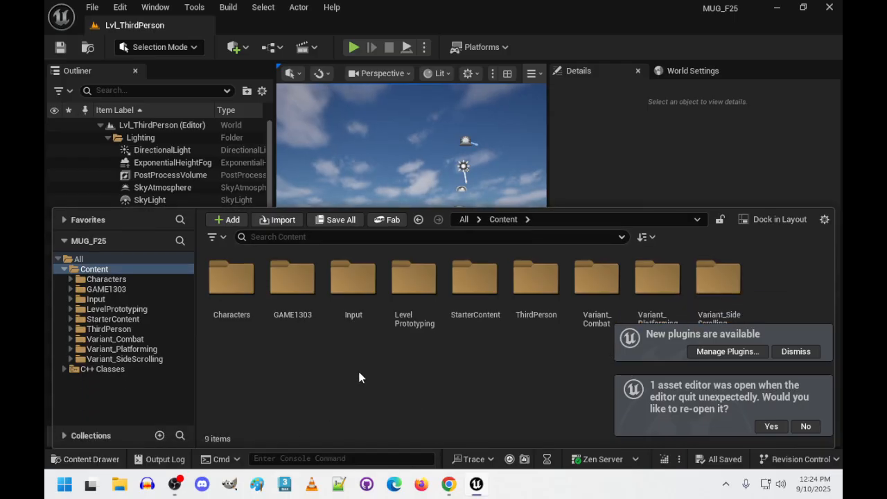
double_click(305, 291)
Create a new folder named LAb03 inside the GAME1303 folder.
right_click(380, 292)
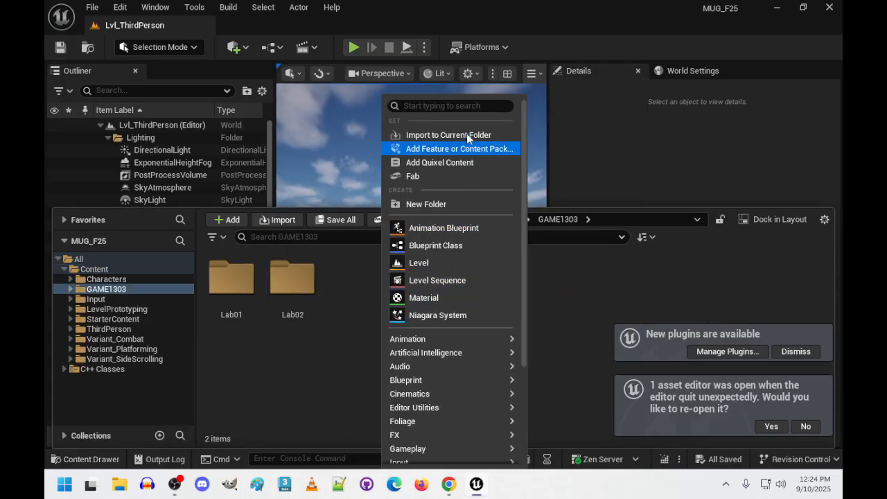
left_click(448, 207)
type("LAb03")
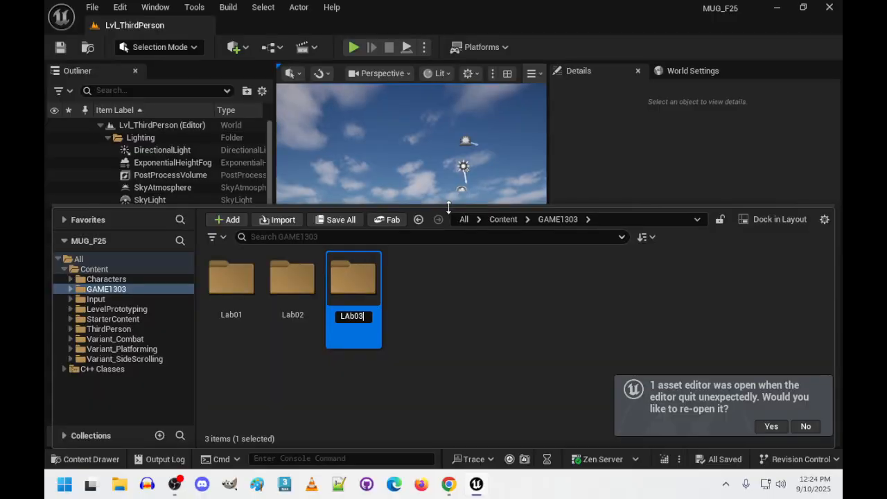
key("Return")
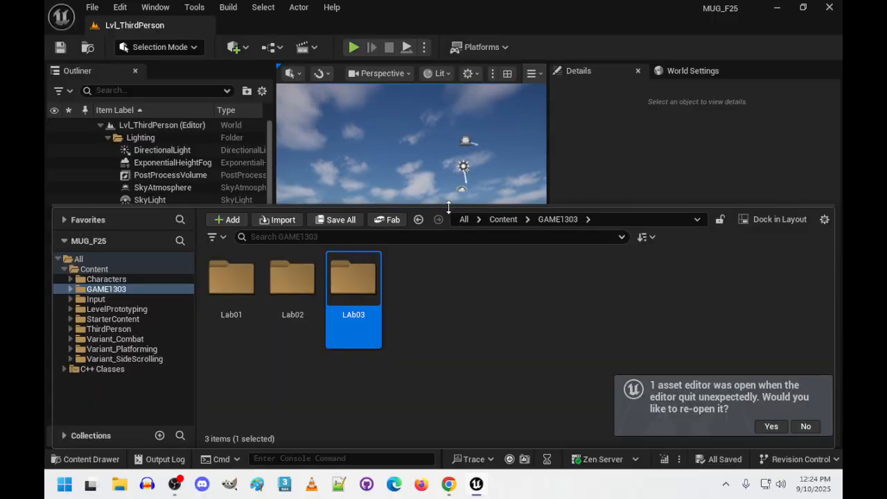
Try to rename the LAb03 folder as Lab03.
right_click(357, 317)
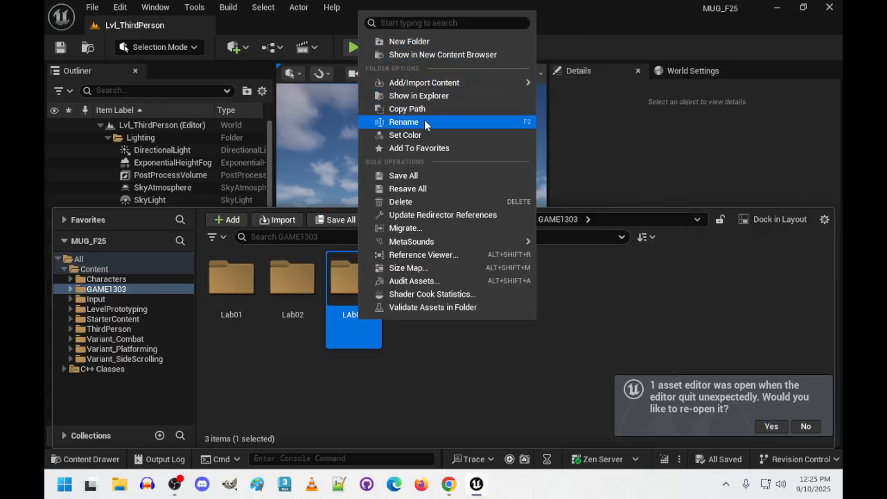
left_click(403, 122)
left_click(352, 317)
key("BackSpace")
type("ab03")
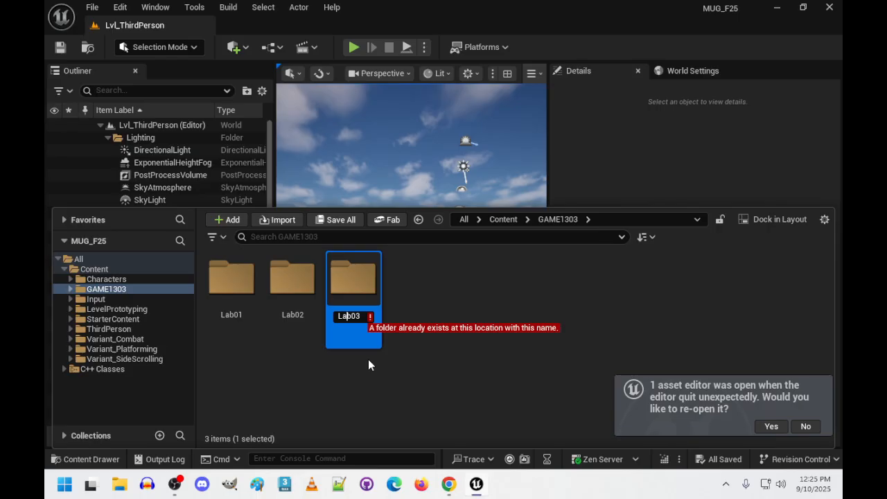
key("Return")
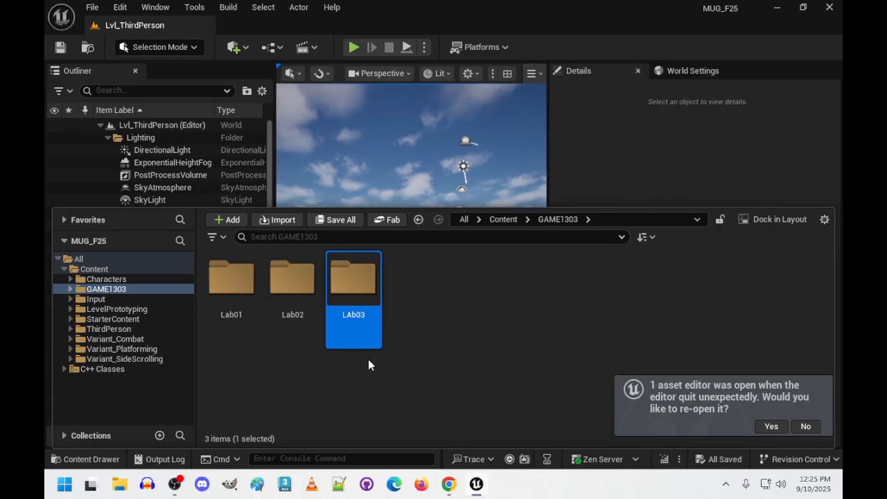
Delete the miscapitalised LAb03 folder from GAME1303.
right_click(346, 298)
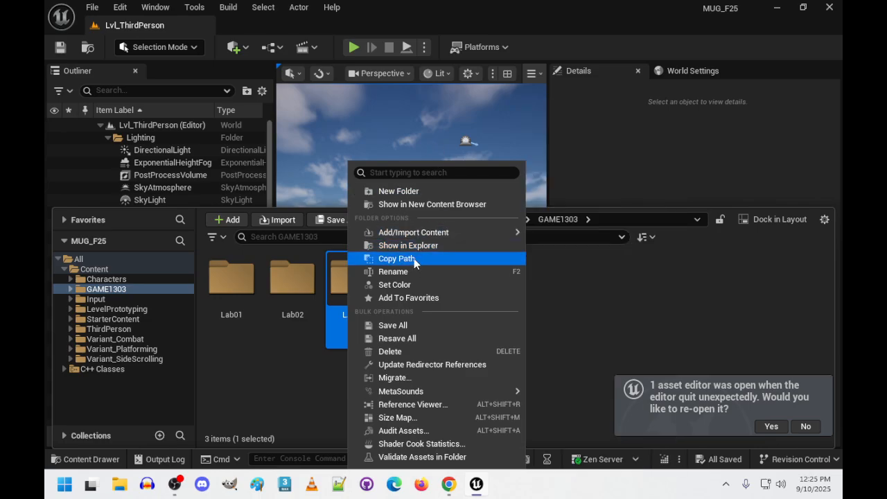
left_click(390, 352)
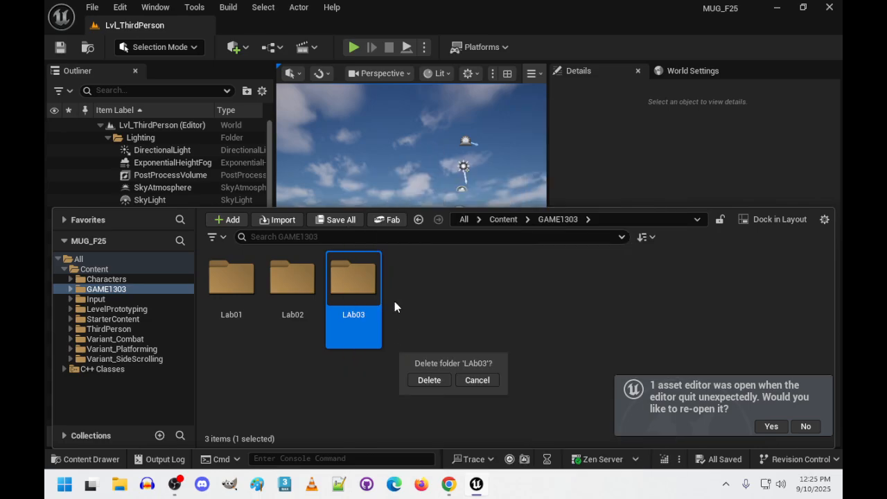
left_click(430, 379)
Create a folder named Lab03 beside Lab01 and Lab02 in GAME1303.
right_click(349, 293)
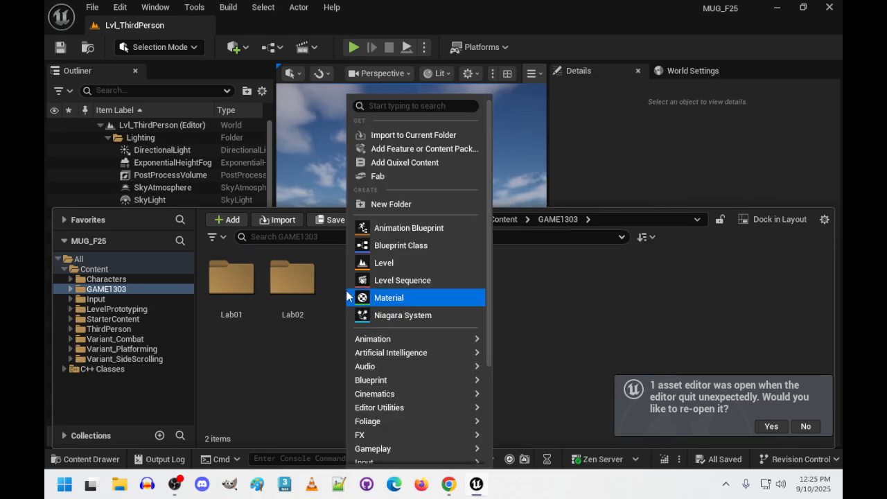
left_click(411, 203)
type("la")
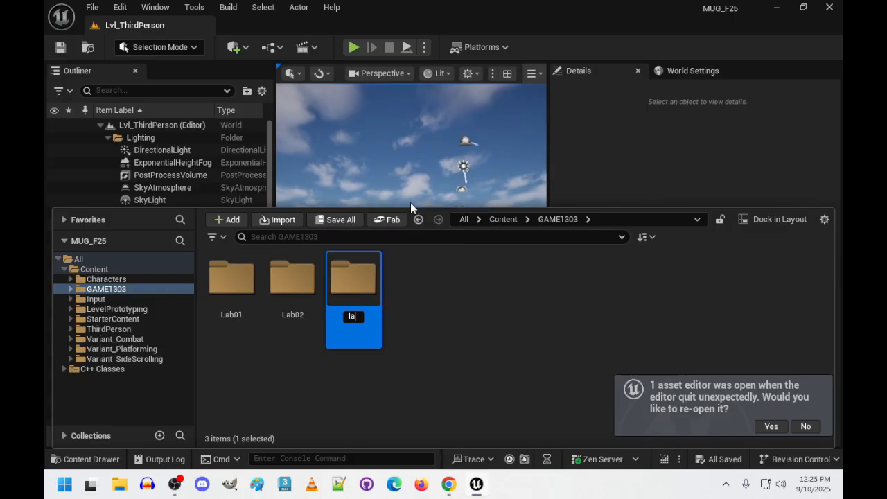
type("b03")
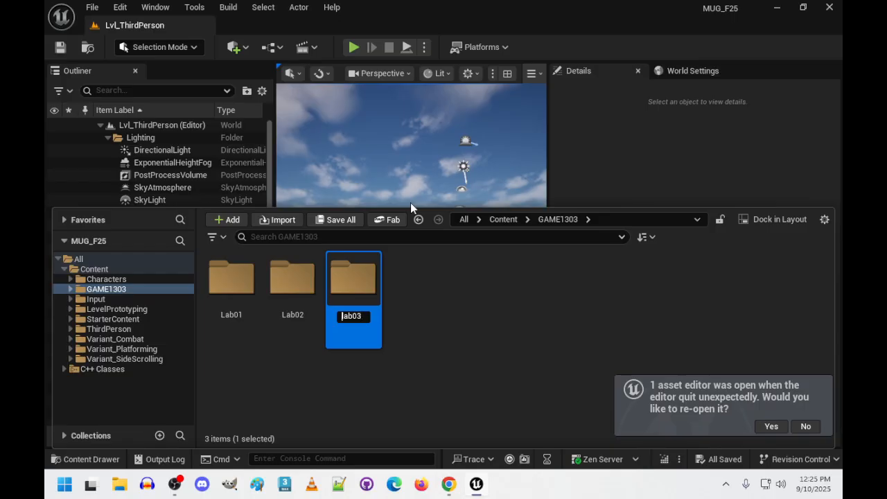
key("Delete")
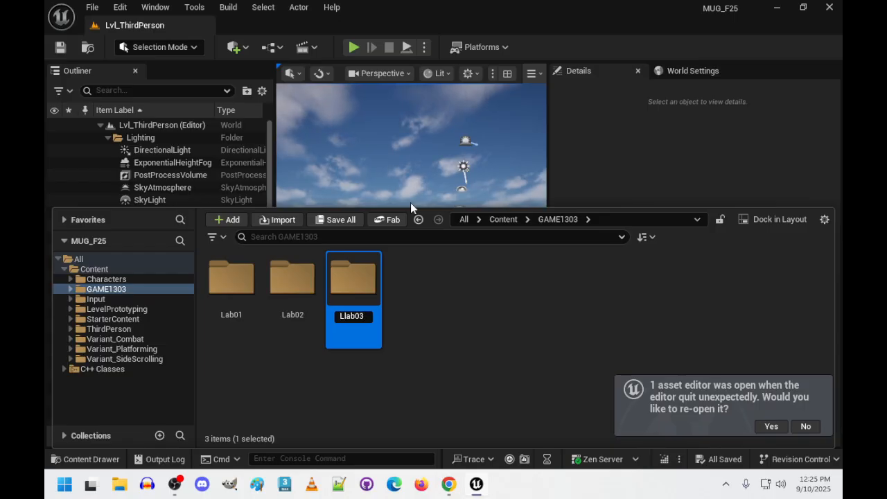
type("L")
key("Return")
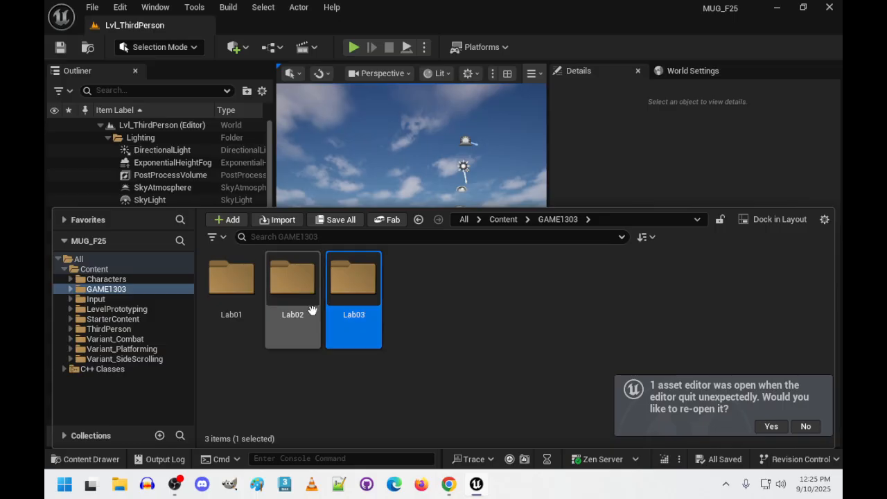
Open the Lab02 level stored in the GAME1303/Lab02 folder.
left_click(296, 286)
double_click(297, 286)
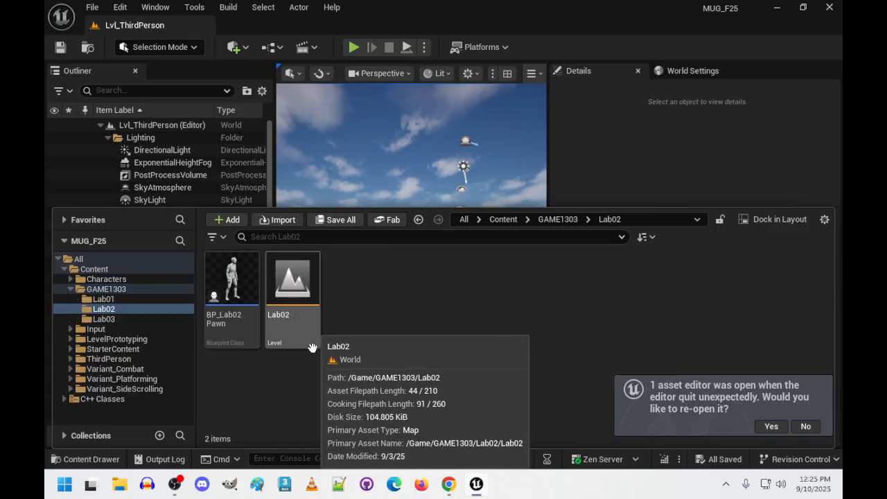
double_click(291, 282)
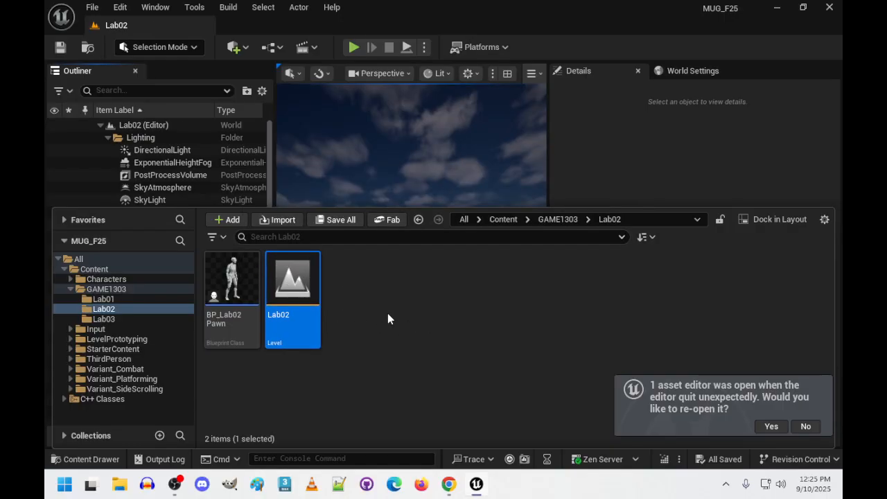
Save the current level as Lab03 in the GAME1303/Lab03 folder and decline reopening the previous asset editor.
left_click(89, 9)
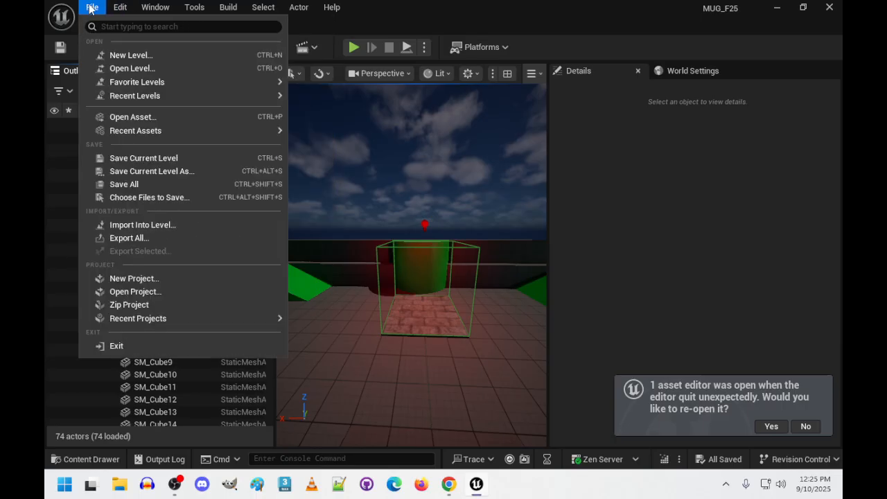
left_click(166, 171)
left_click(133, 173)
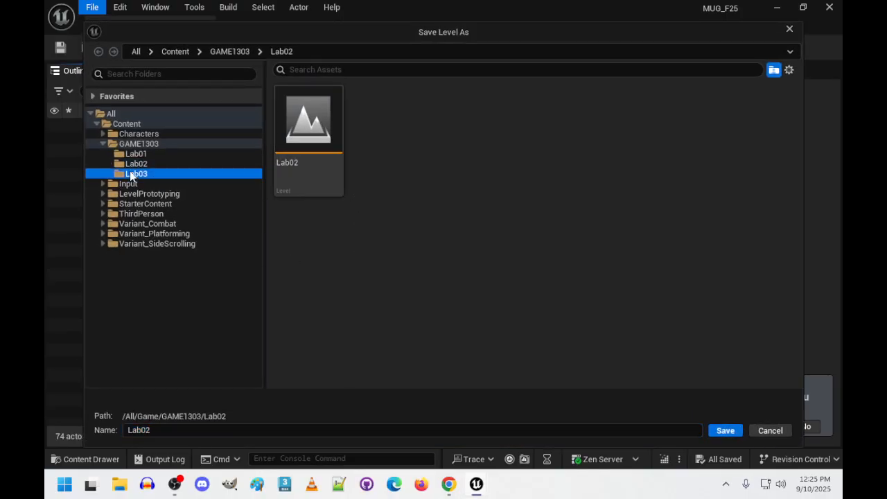
left_click(168, 429)
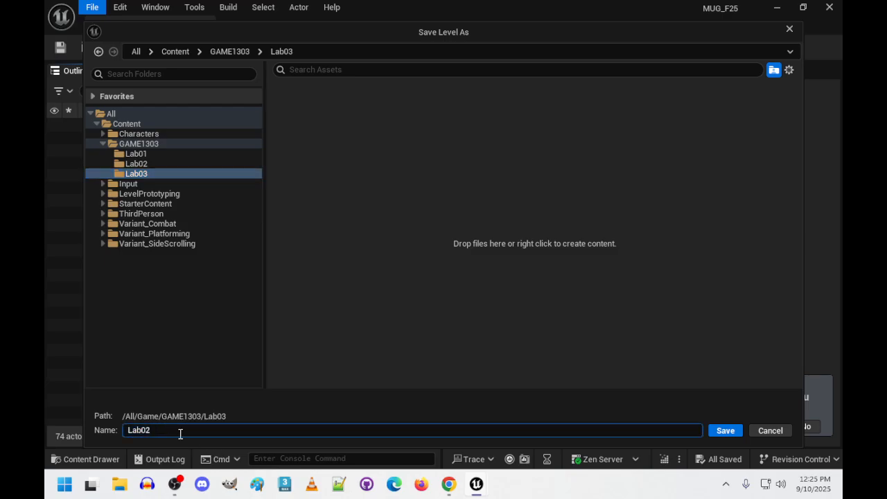
type("3")
key("Return")
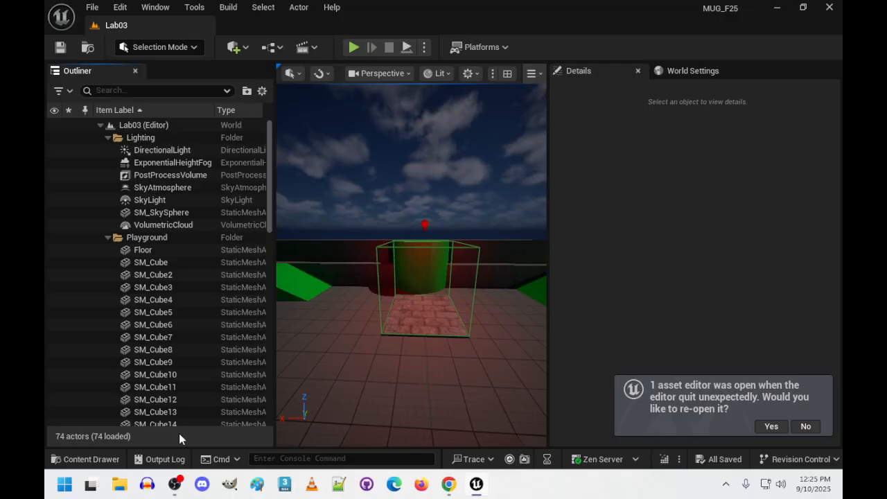
left_click(806, 426)
Fly around the Lab03 level to examine its floor, ramps, platforms and coloured lighting.
right_click_drag(321, 291, 738, 325)
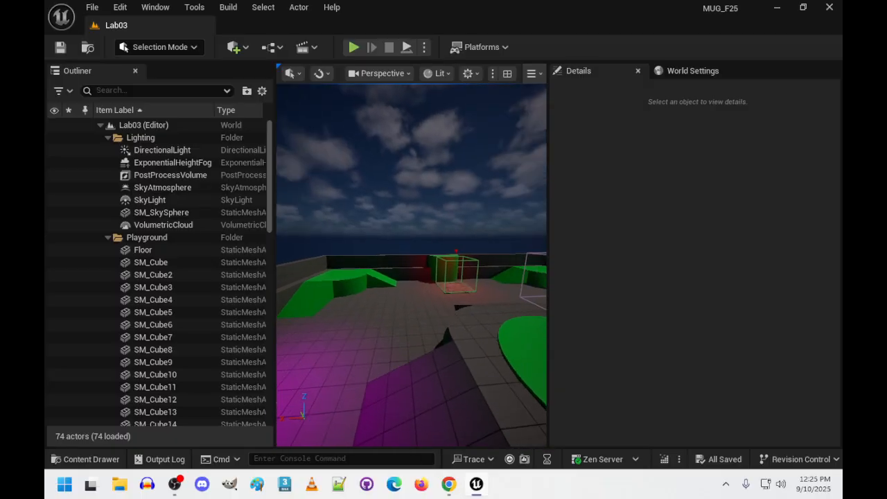
key("w")
right_click_drag(412, 292, 526, 291)
key("s")
key("w")
key("s")
key("s")
key("w")
key("w")
key("s")
key("w")
key("s")
key("s")
key("a")
key("s")
key("w")
key("a")
key("w")
right_click(344, 312)
left_click(311, 312)
right_click_drag(311, 312, 279, 296)
key("s")
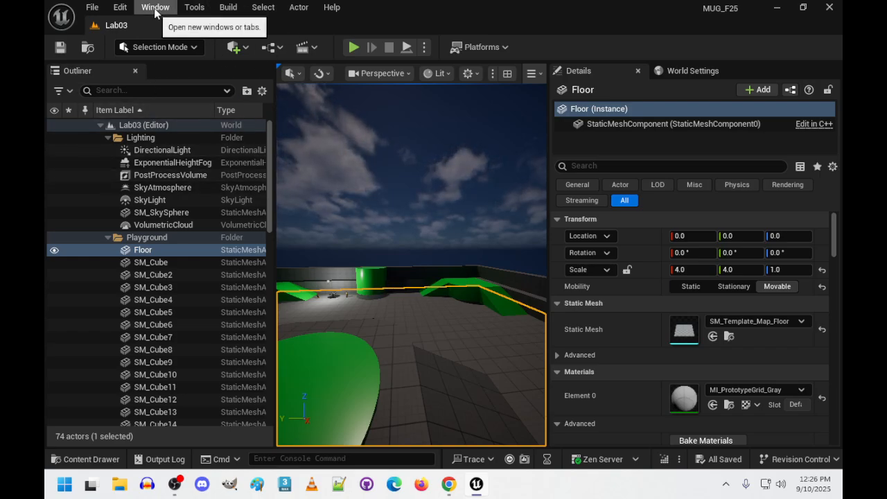
Start a new empty Blueprint class with Actor as its parent class.
left_click(196, 8)
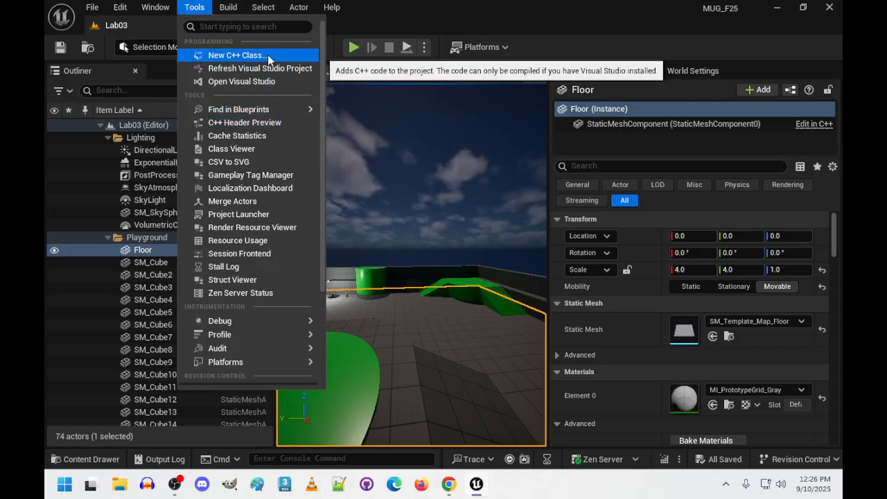
mouse_move(150, 10)
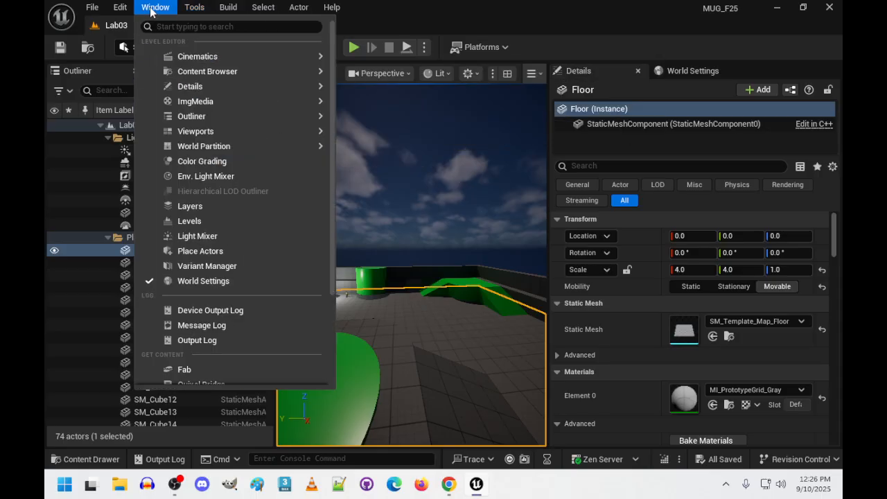
left_click(271, 48)
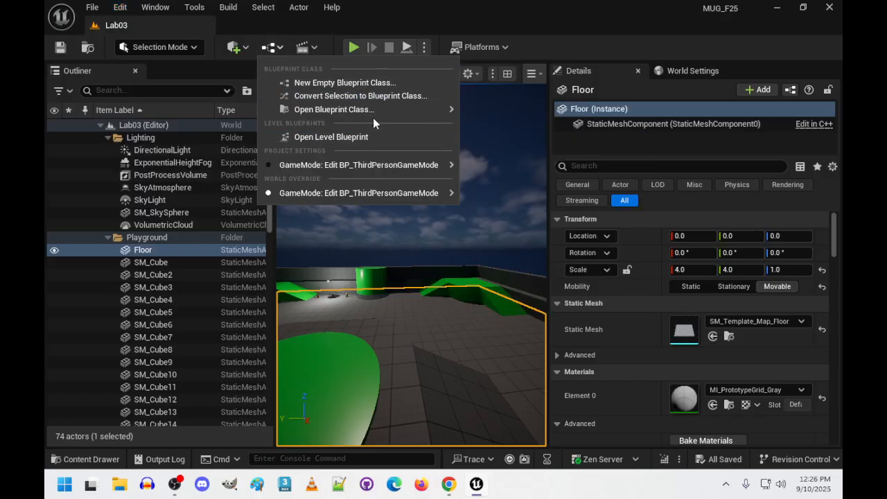
left_click(361, 82)
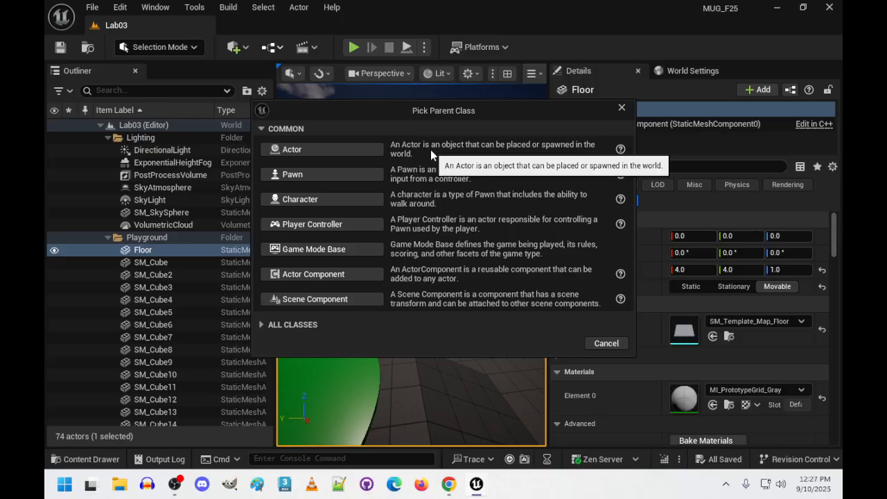
left_click(349, 150)
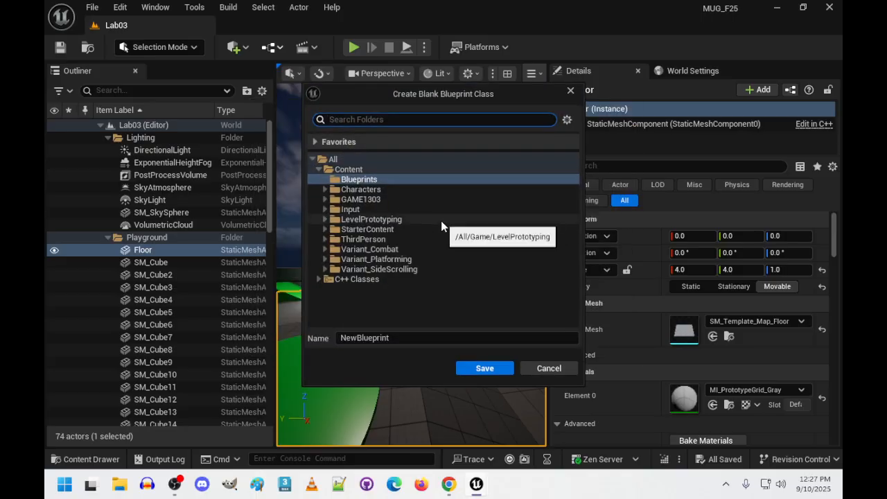
Name the new Blueprint class BP_HelloWorld and save it in the GAME1303/Lab03 folder.
left_click(326, 197)
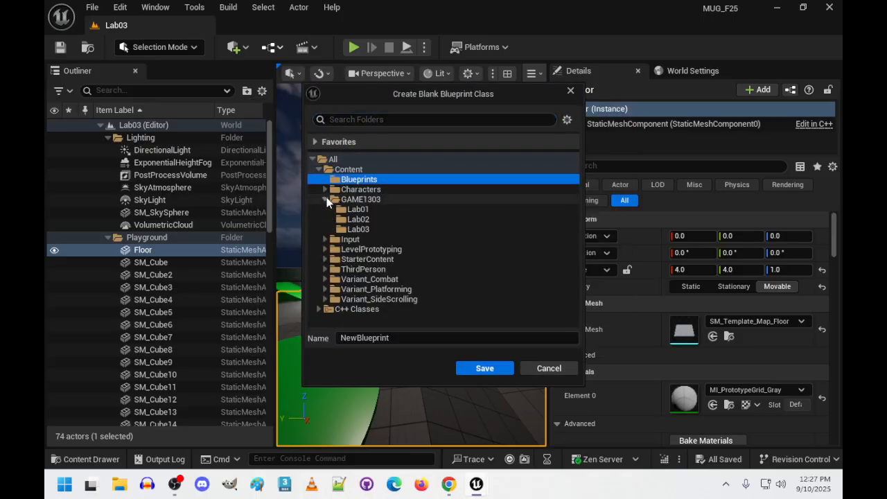
left_click(358, 230)
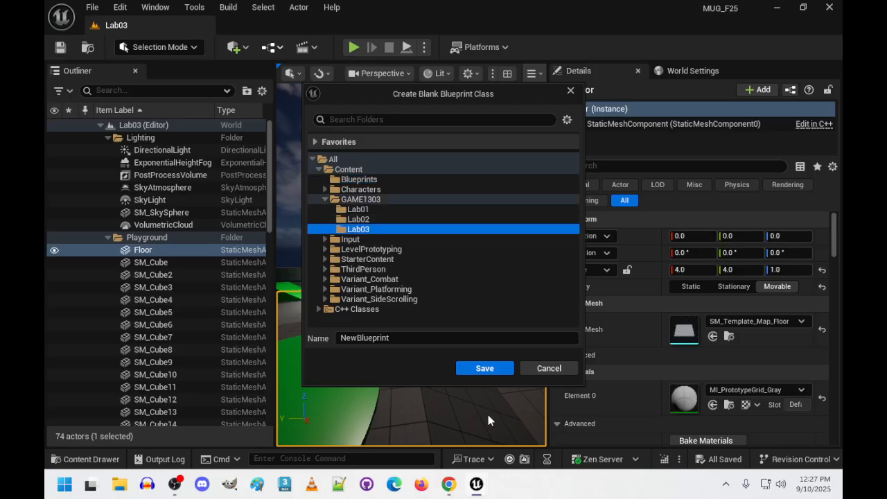
left_click(423, 337)
key("BackSpace")
key("BackSpace")
key("BackSpace")
key("BackSpace")
key("BackSpace")
key("BackSpace")
key("BackSpace")
key("BackSpace")
key("BackSpace")
key("BackSpace")
key("BackSpace")
key("BackSpace")
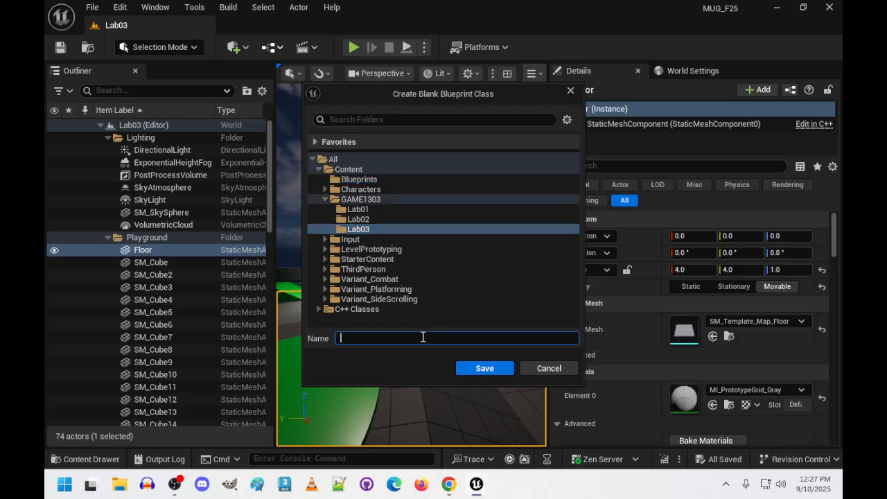
type("HelloWorldt")
key("BackSpace")
type("_BP")
key("BackSpace")
key("BackSpace")
key("BackSpace")
key("Home")
type("BP_")
left_click(489, 368)
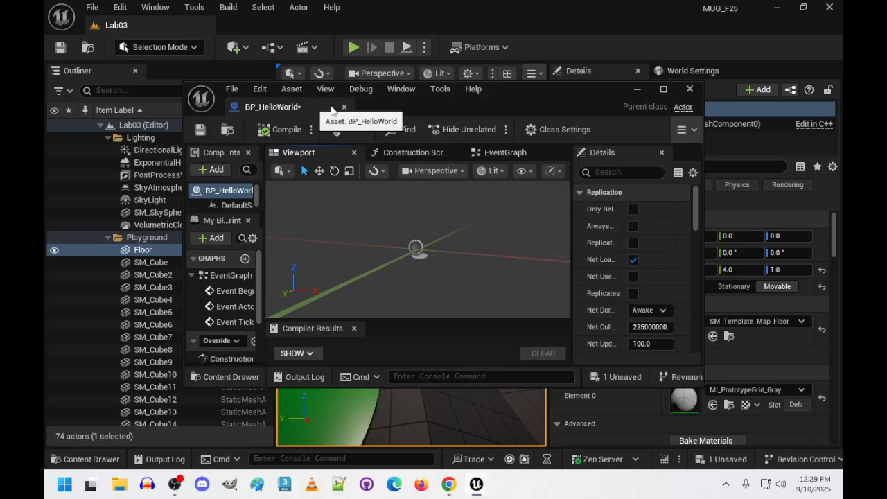
Dock the BP_HelloWorld Blueprint editor beside the Lab03 level tab and collapse the EventGraph's event list.
left_click_drag(404, 106, 427, 126)
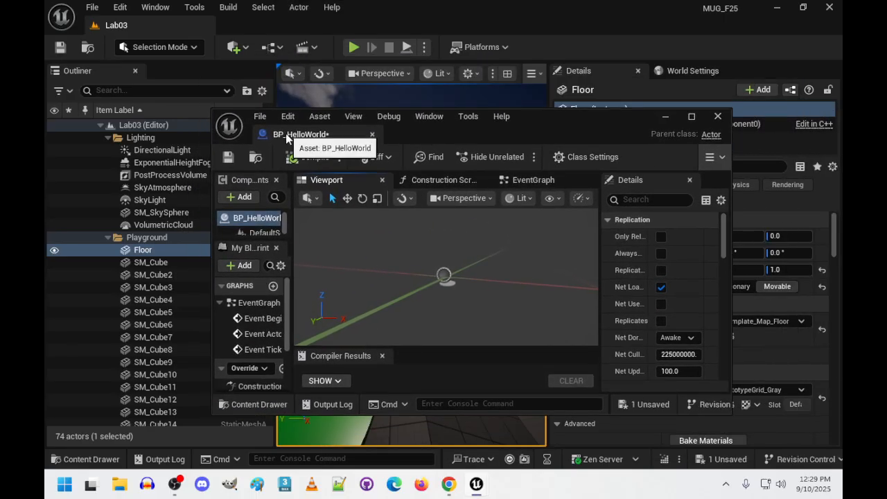
left_click_drag(288, 133, 251, 24)
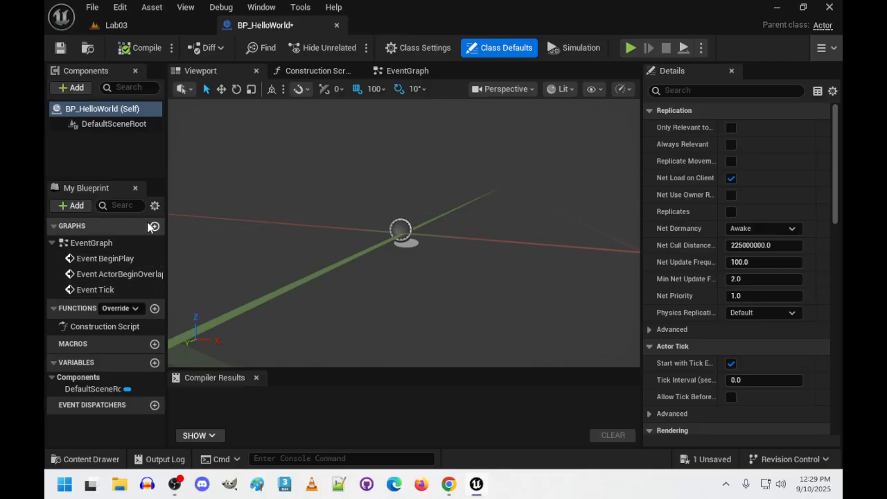
left_click(51, 242)
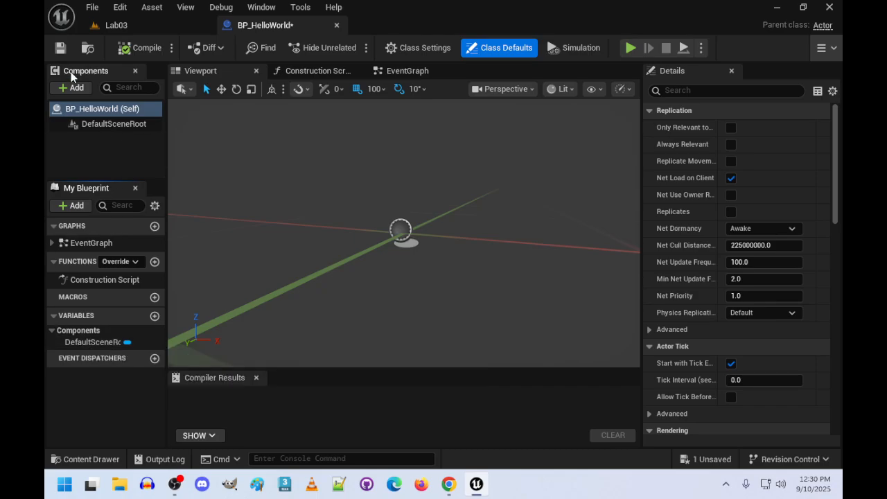
Add a Cube component to BP_HelloWorld and set its Z scale to 0.1.
left_click(75, 88)
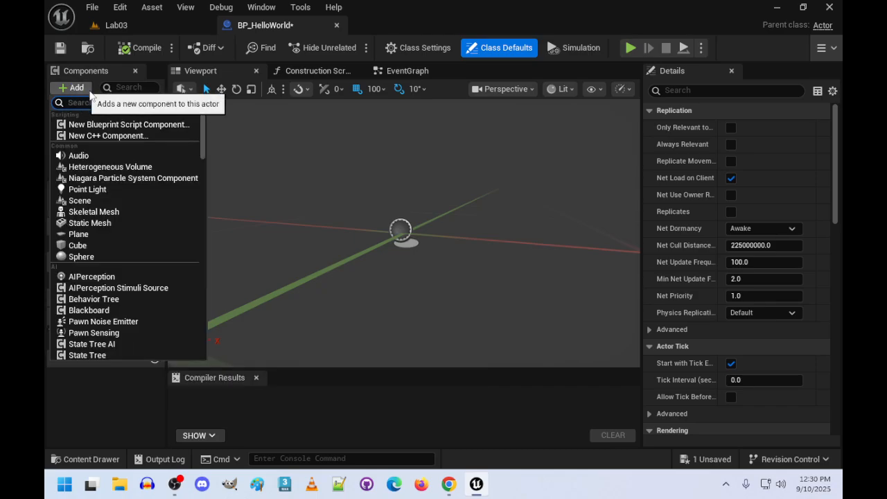
left_click(78, 246)
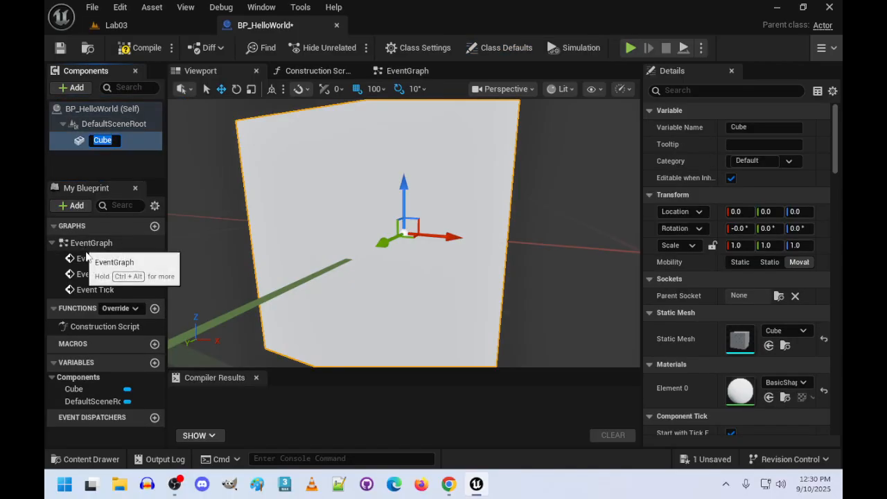
left_click(801, 246)
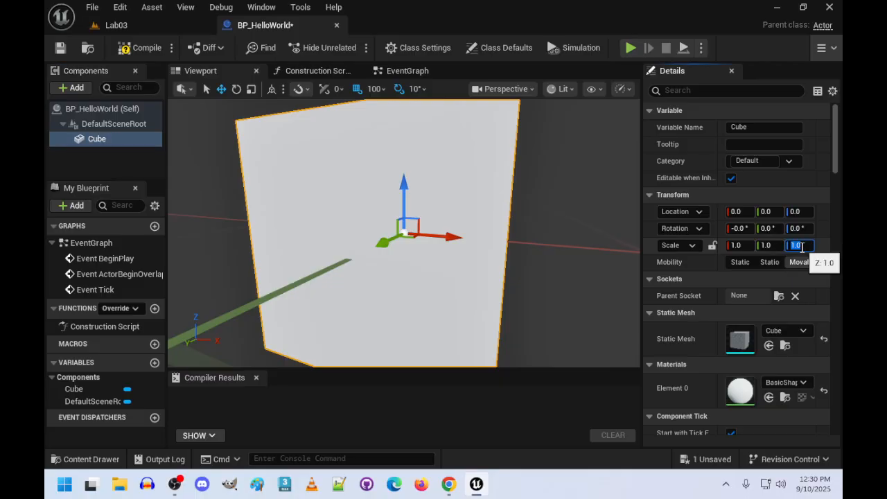
type("0.1")
key("Return")
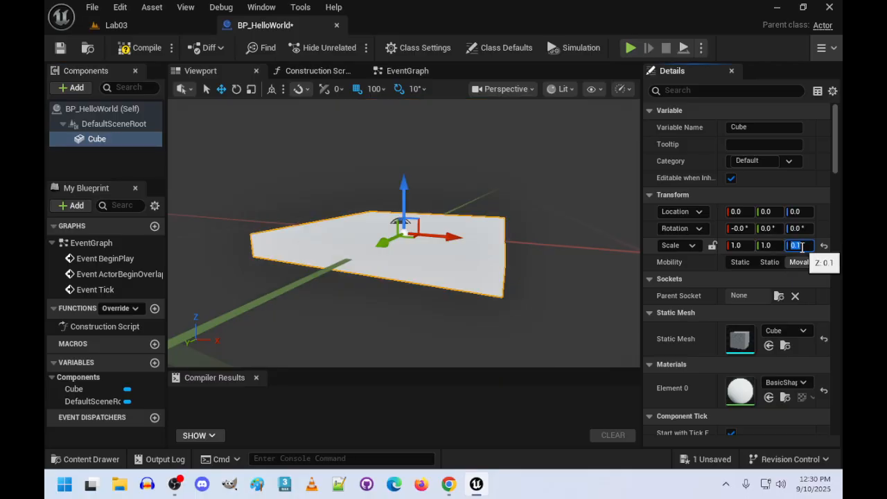
Assign the M_CobbleStone_Pebble material to Element 0 of the flattened Cube component.
right_click_drag(582, 194, 528, 208)
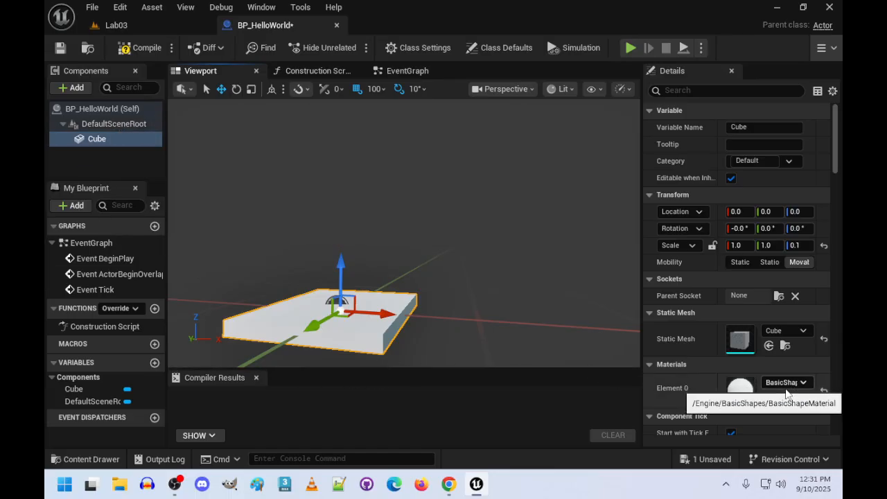
scroll(676, 366, "down", 1)
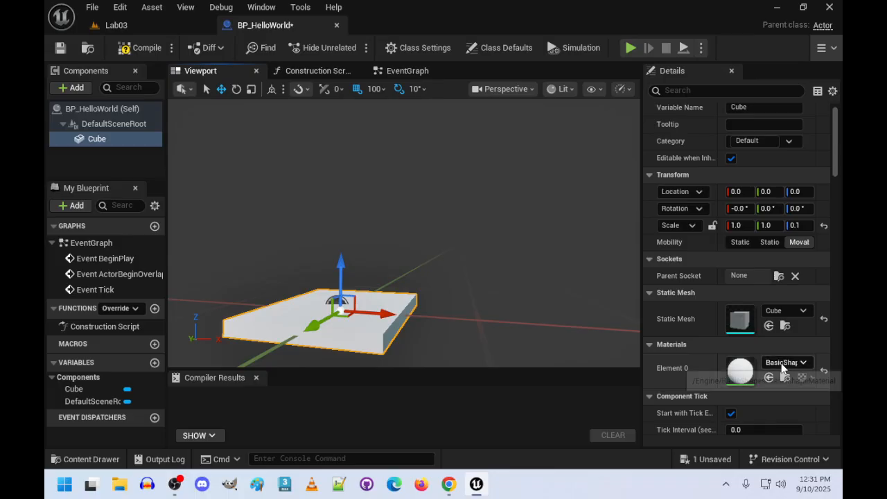
left_click(783, 363)
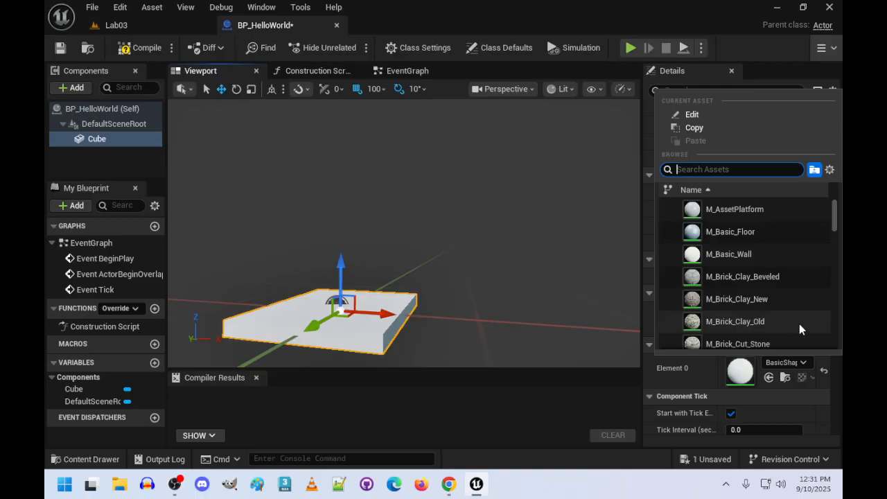
scroll(800, 328, "down", 3)
scroll(802, 327, "down", 1)
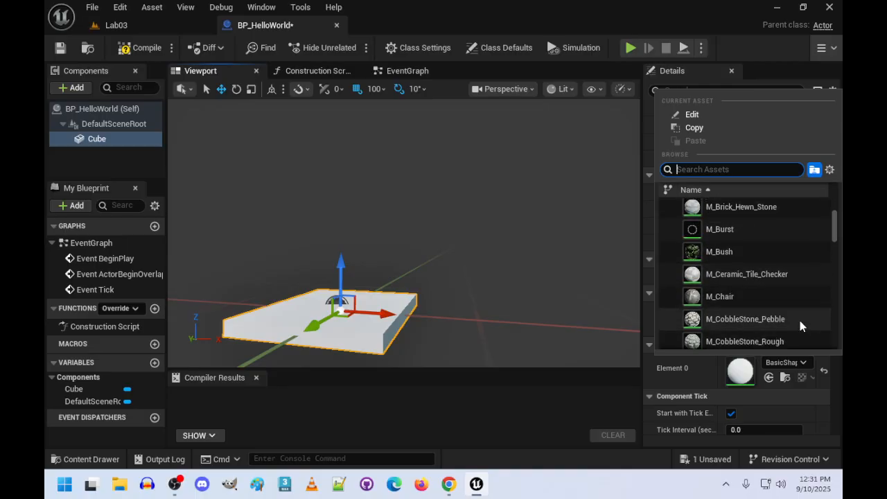
left_click(753, 317)
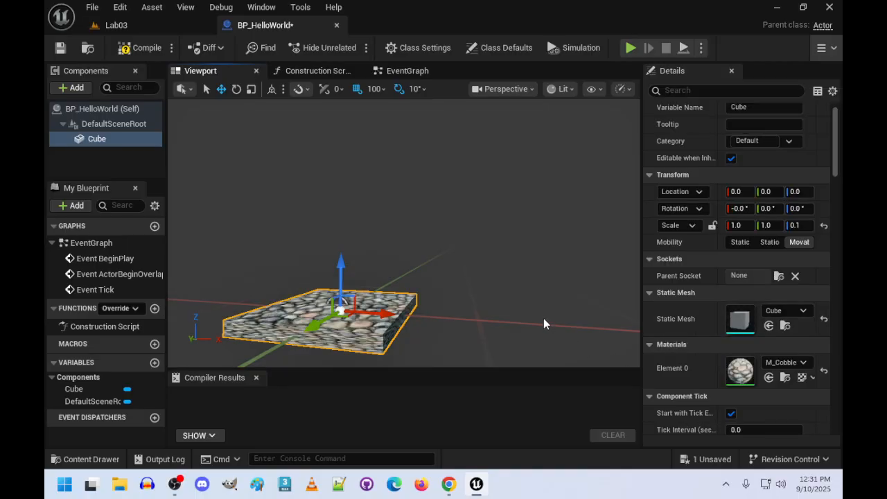
Rename the Cube component as platform.
right_click_drag(545, 323, 540, 298)
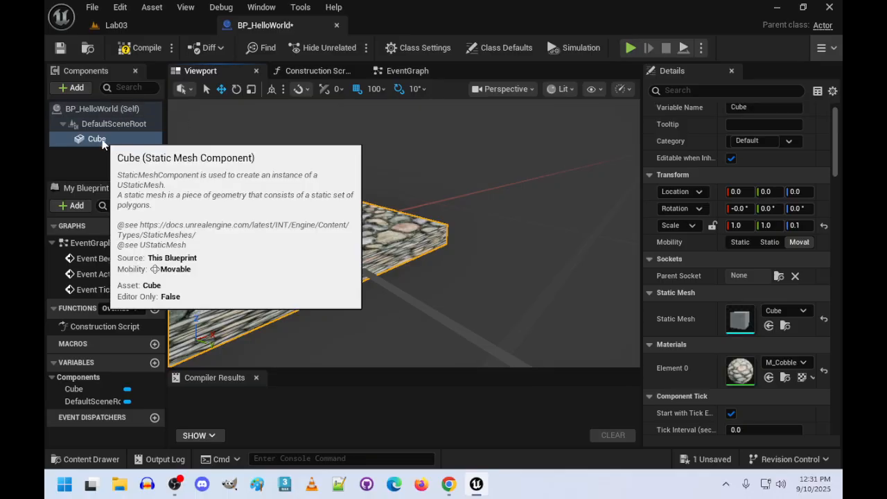
right_click(95, 141)
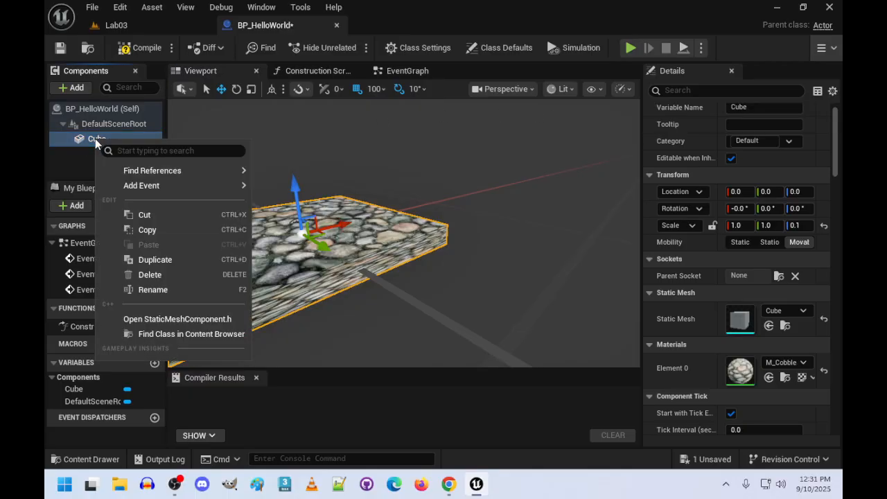
left_click(164, 294)
type("platf")
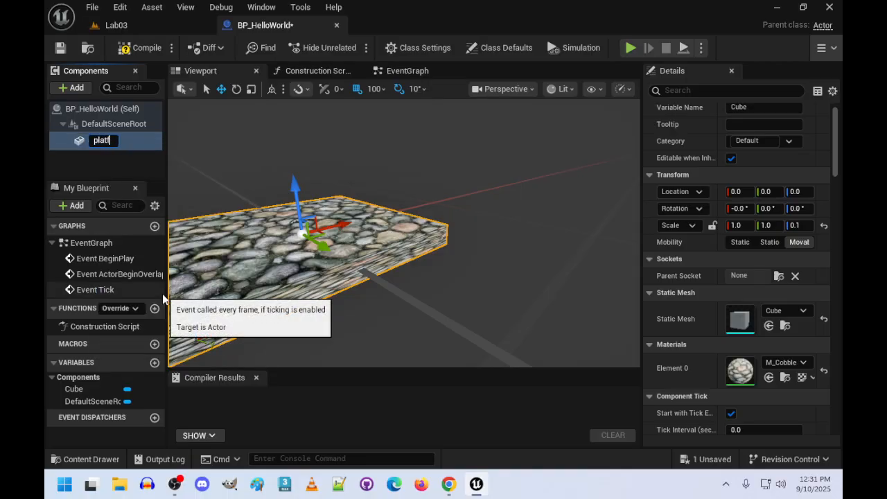
type("orm")
key("Return")
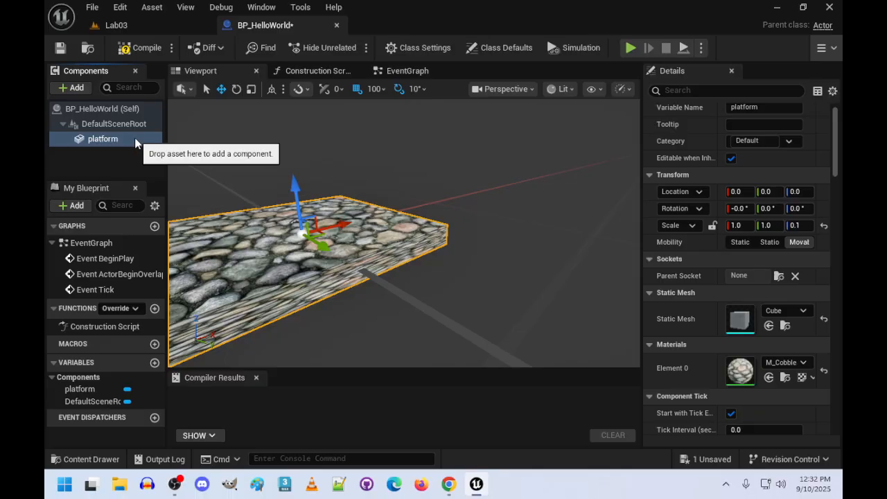
With no component selected, add a Box Collision component to the Blueprint under DefaultSceneRoot.
left_click(117, 162)
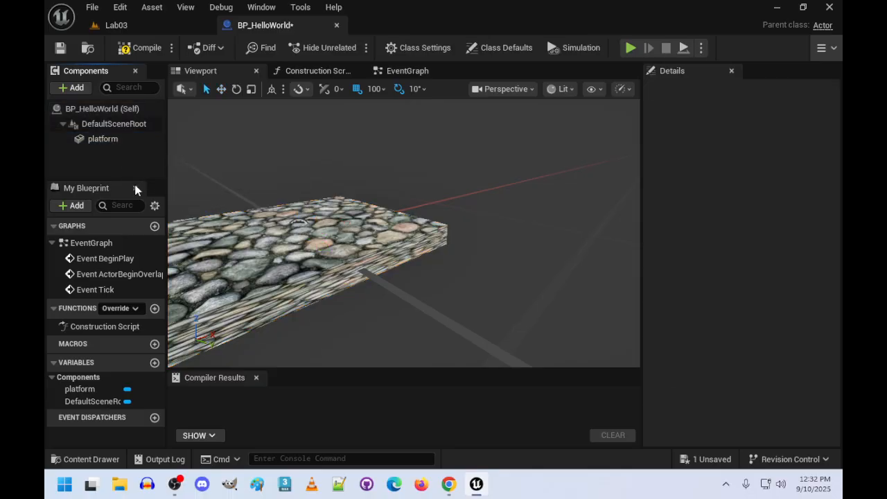
left_click(71, 88)
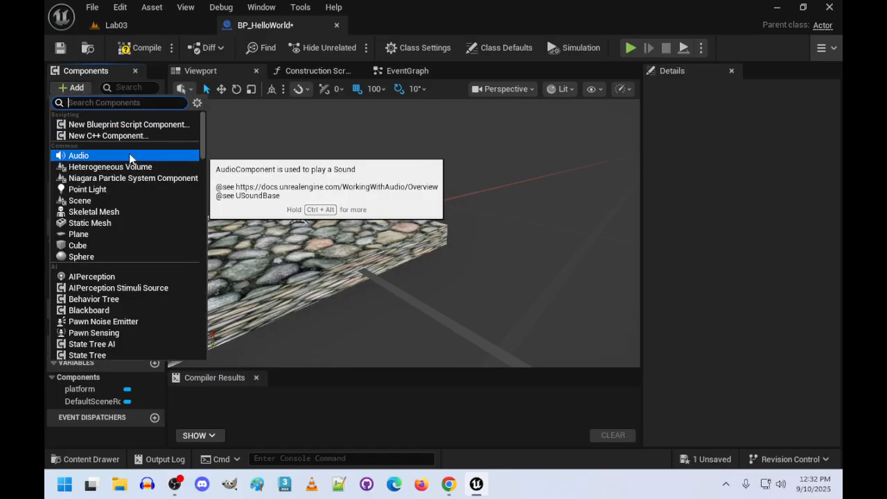
scroll(108, 223, "down", 8)
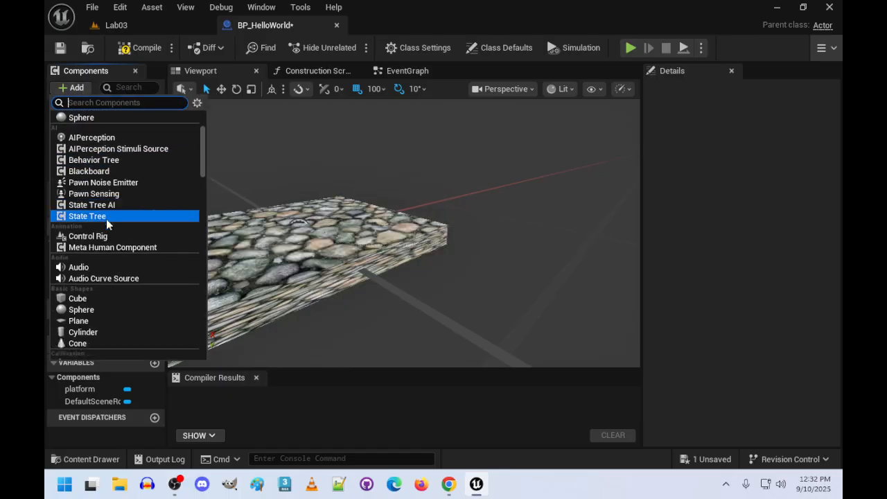
scroll(108, 223, "down", 10)
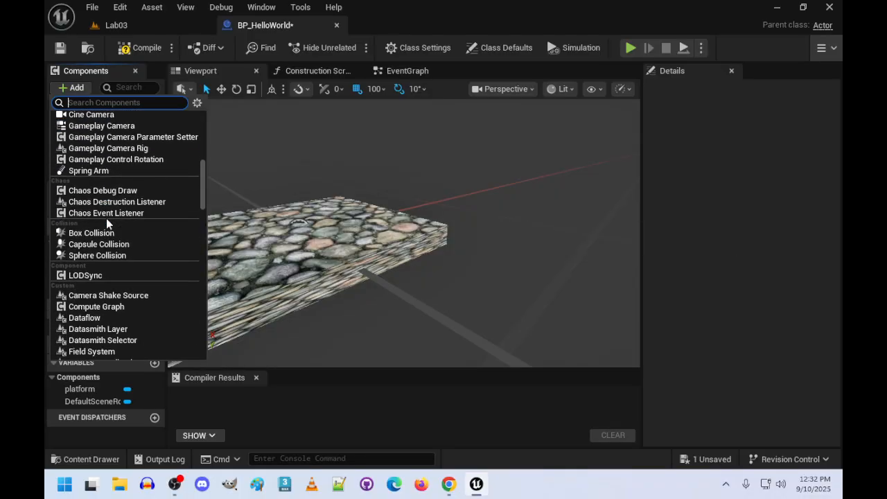
scroll(107, 223, "down", 10)
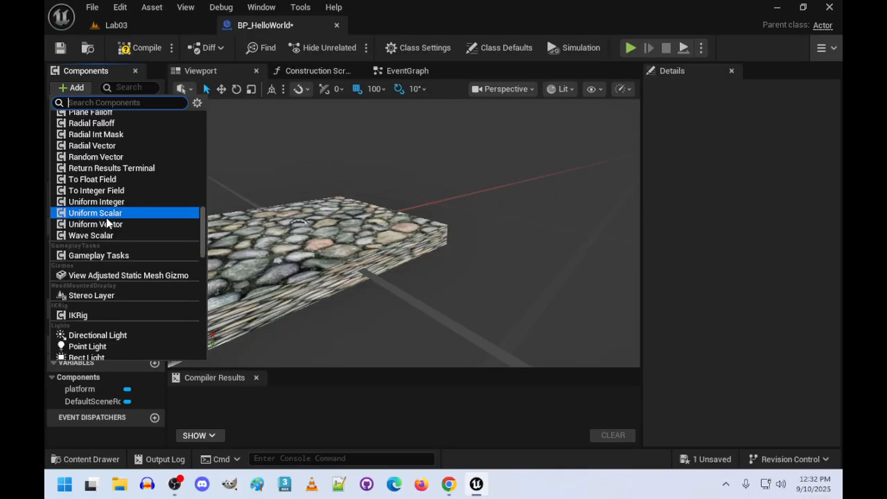
scroll(106, 208, "up", 14)
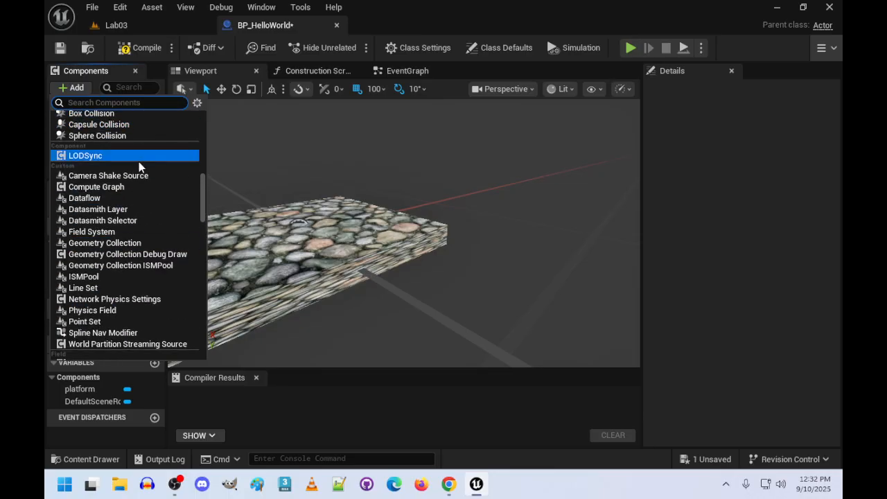
scroll(138, 161, "up", 3)
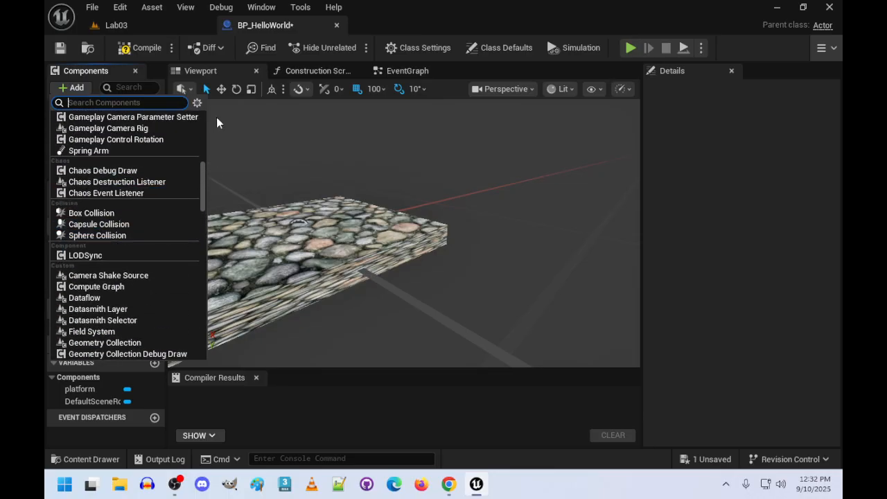
left_click(116, 216)
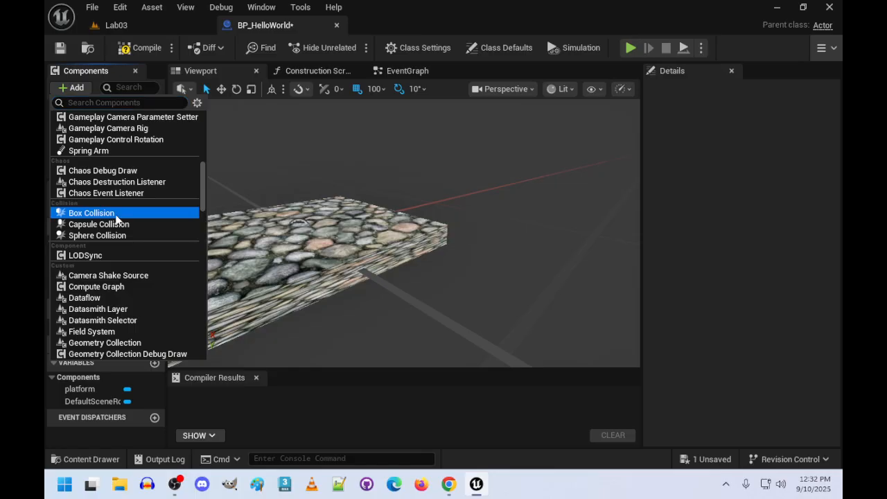
Set the collision box's Box Extent to 50 on X, Y and Z to match the platform's footprint.
mouse_move(505, 299)
right_mouse_down()
mouse_move(454, 267)
mouse_move(436, 277)
mouse_move(582, 292)
mouse_move(554, 277)
mouse_move(527, 304)
mouse_move(503, 297)
right_mouse_up()
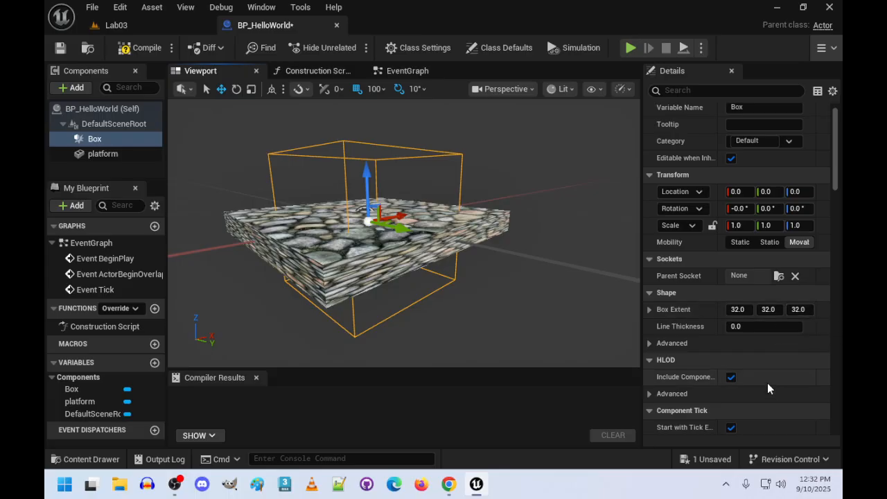
left_click(738, 309)
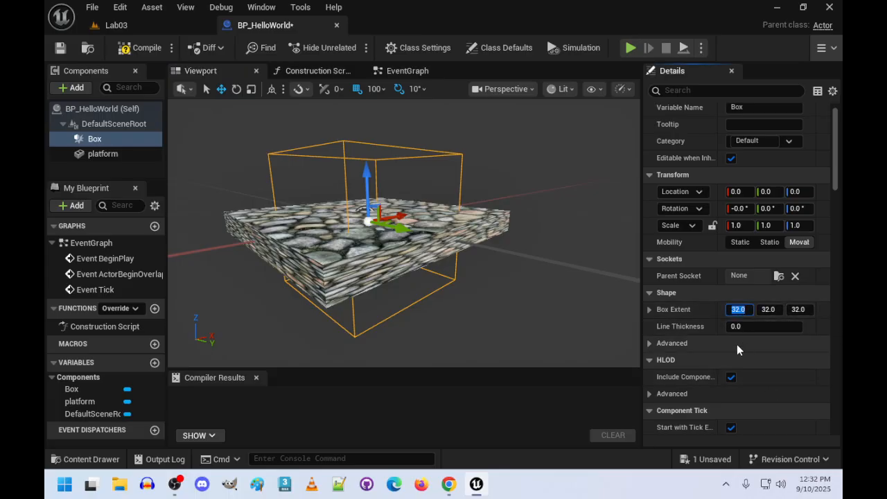
type("50")
key("Tab")
type("4")
key("BackSpace")
type("50")
key("Tab")
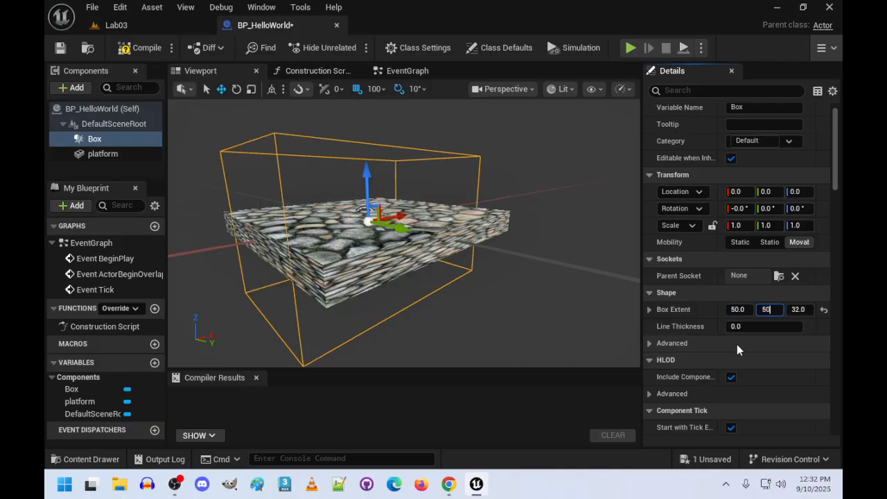
type("5")
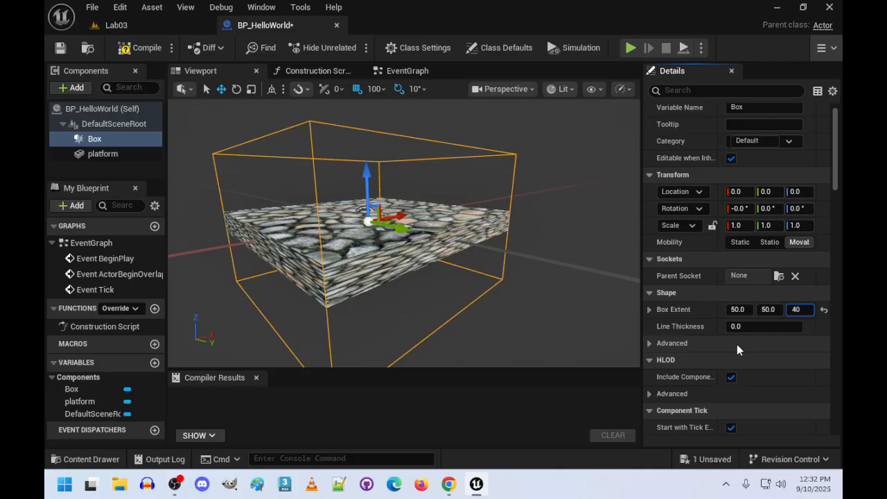
type("0")
key("Return")
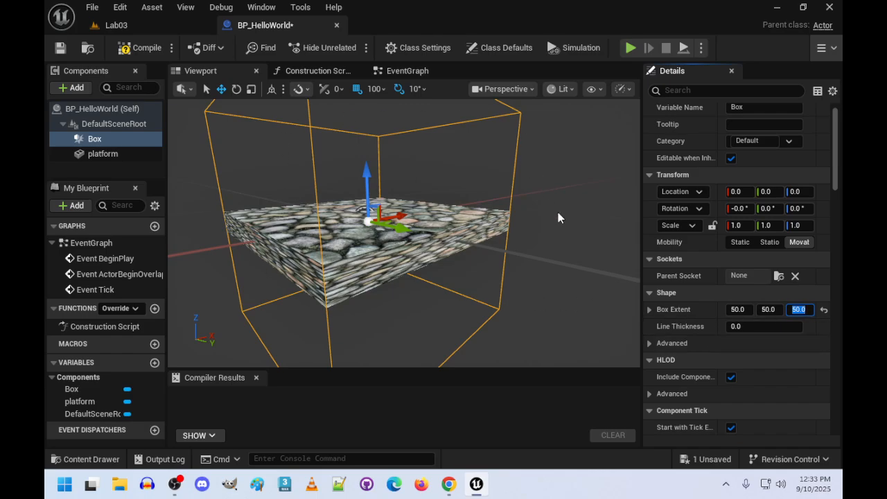
Raise the collision box along the vertical axis and set its Z location to 50.
right_click_drag(532, 253, 495, 218)
key("s")
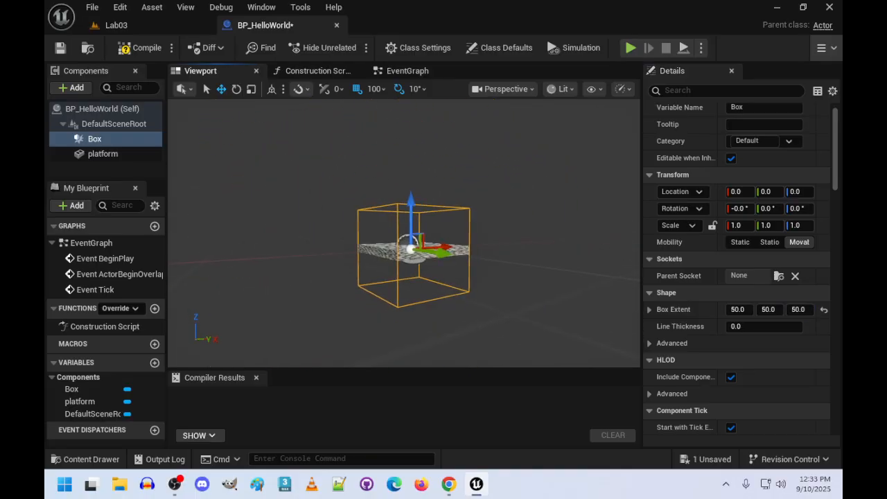
key("d")
key("w")
right_click_drag(418, 245, 418, 245)
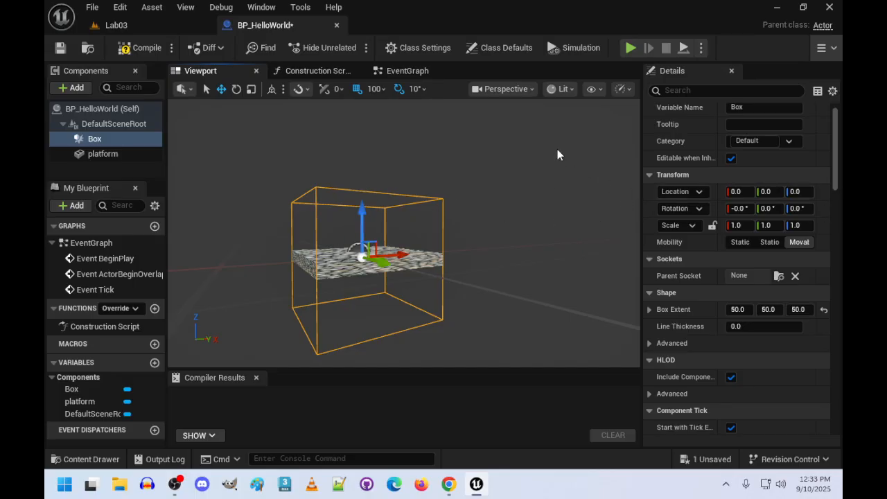
left_click_drag(362, 227, 370, 112)
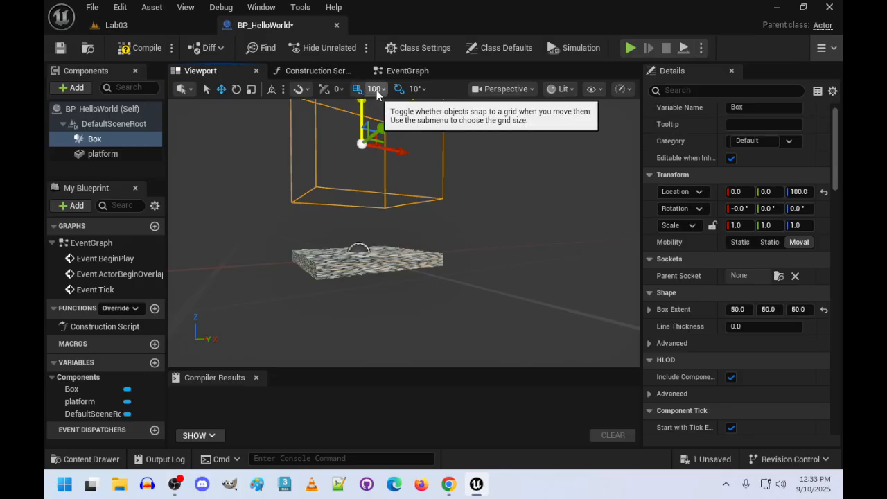
left_click(799, 192)
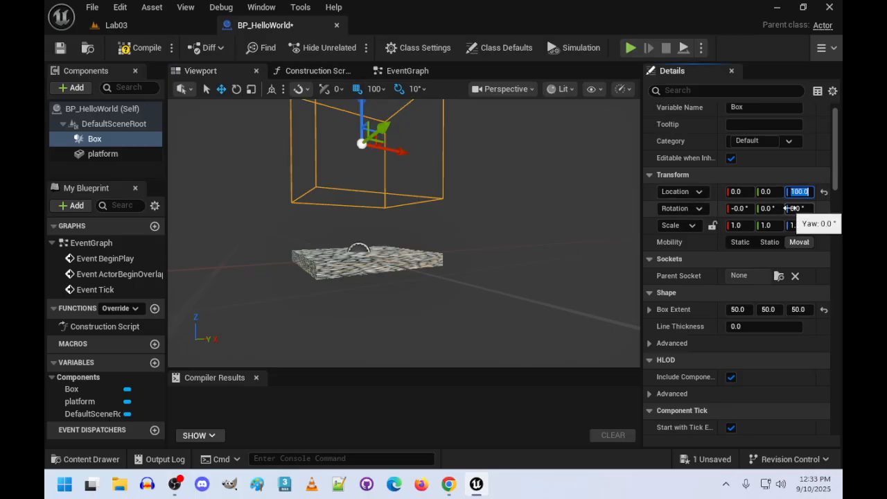
type("50")
key("Return")
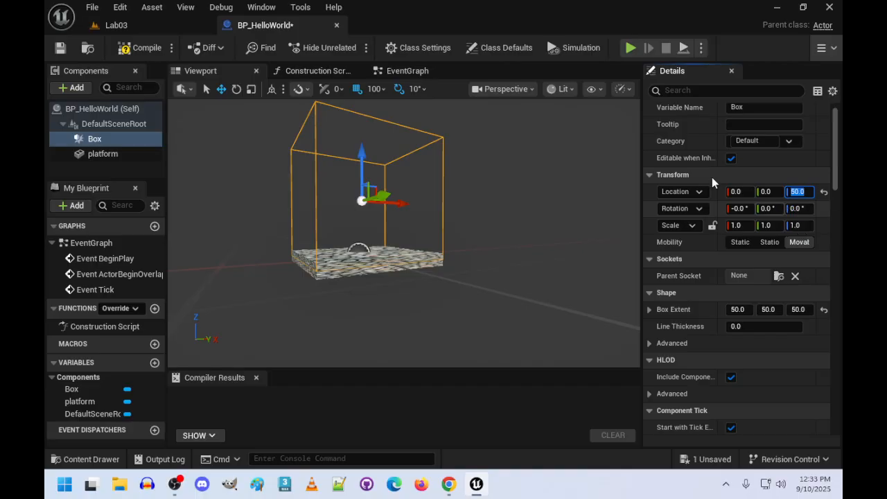
Try a Z location of 60 for the collision box, and set it to 55 so the box rests on the platform's top surface.
right_click_drag(486, 208, 554, 208)
key("w")
key("a")
key("w")
key("s")
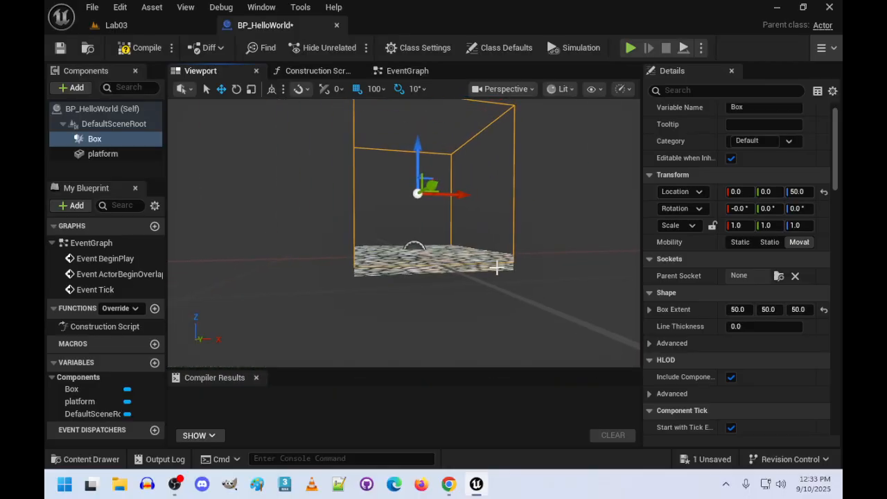
left_click(799, 193)
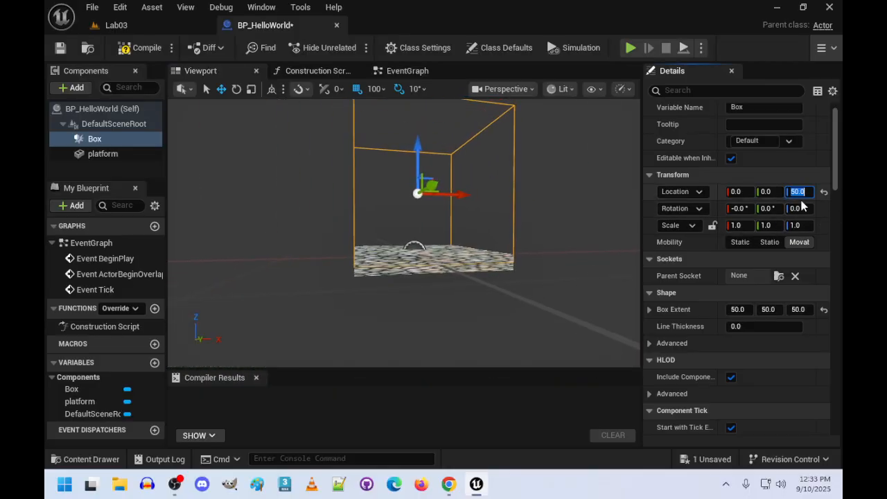
type("60")
key("Return")
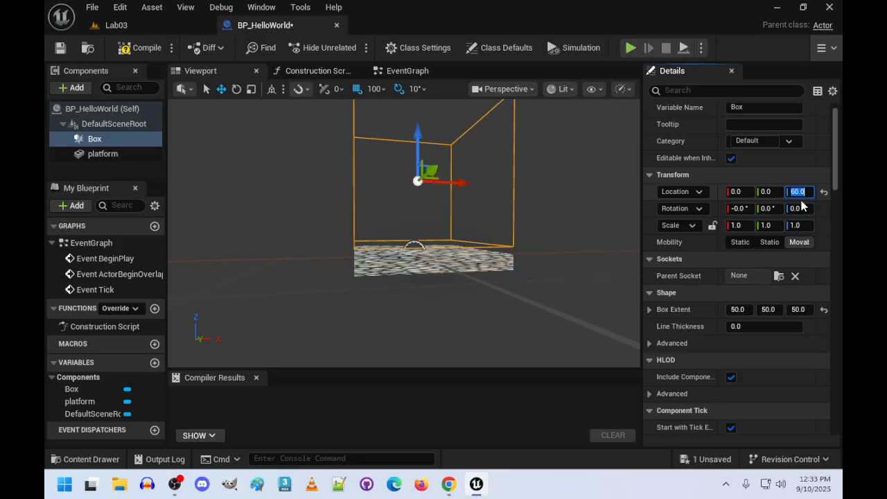
key("BackSpace")
key("Return")
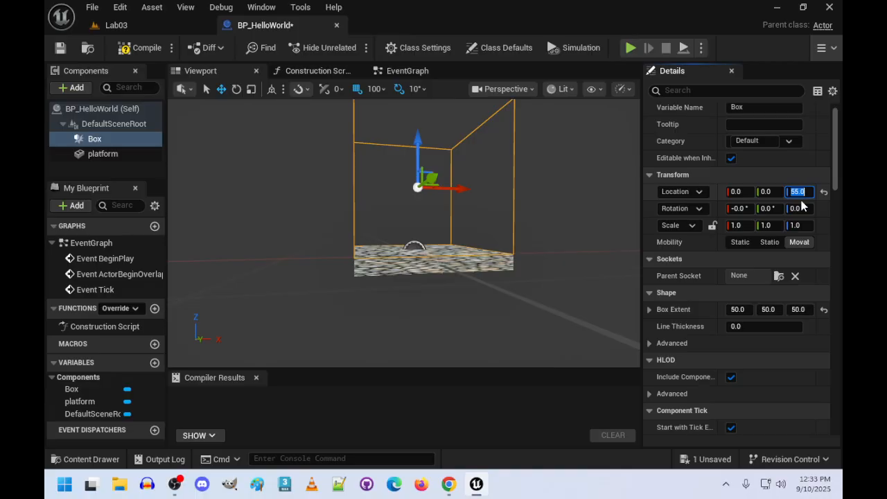
Rename the Box component of the Blueprint to collision.
right_click(104, 141)
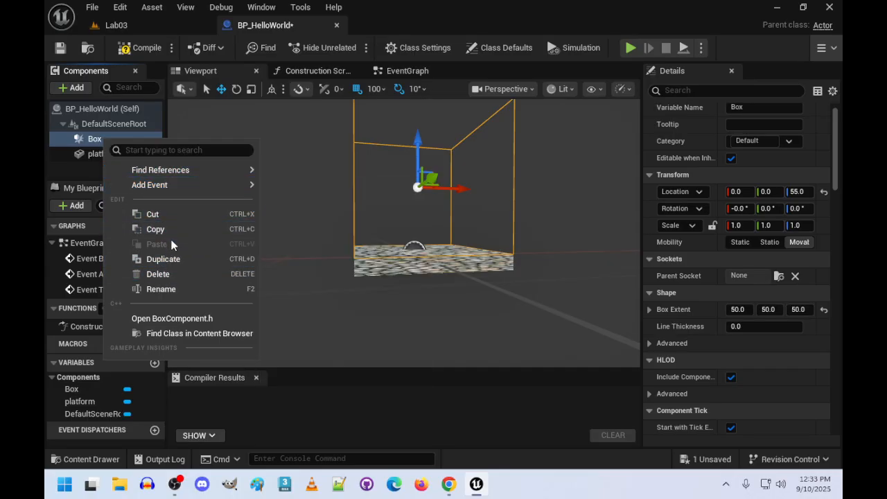
left_click(159, 289)
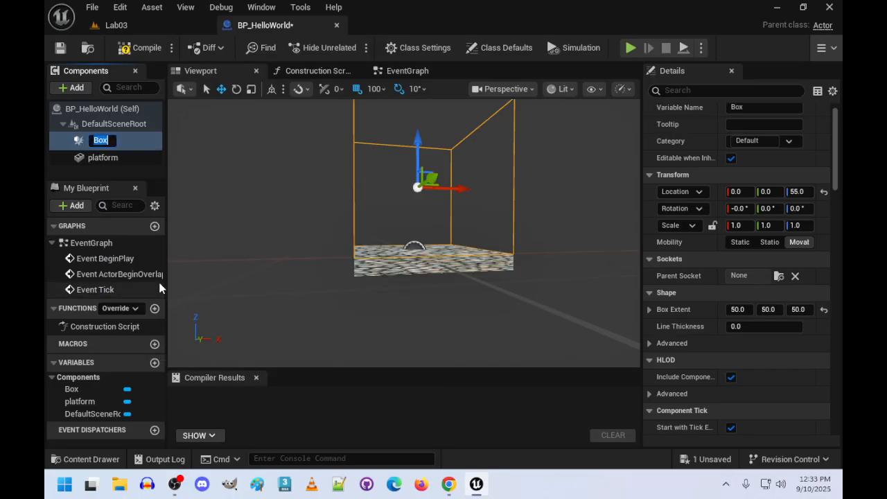
key("BackSpace")
type("collision")
key("Return")
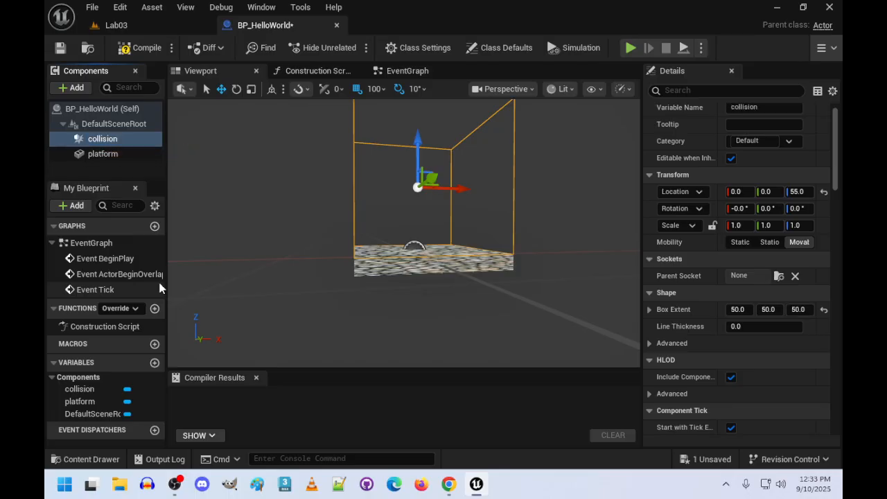
Add a Point Light component to the Blueprint under the collision component.
right_click_drag(291, 277, 223, 236)
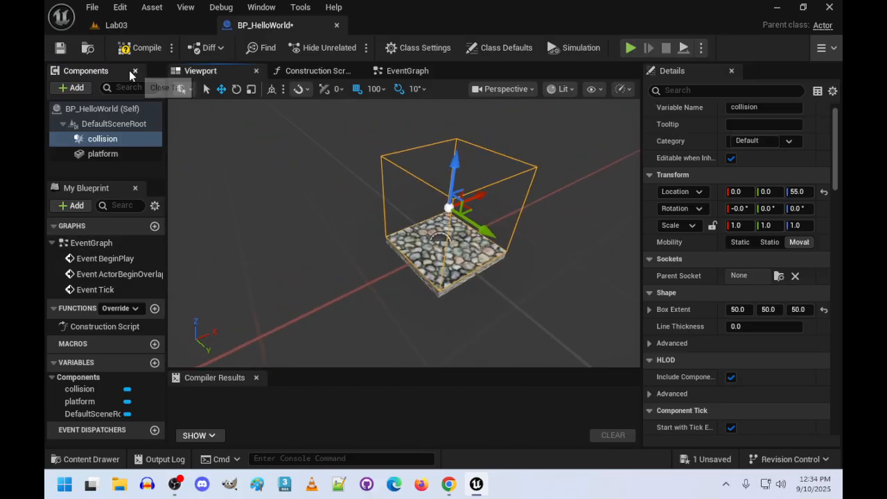
left_click(71, 88)
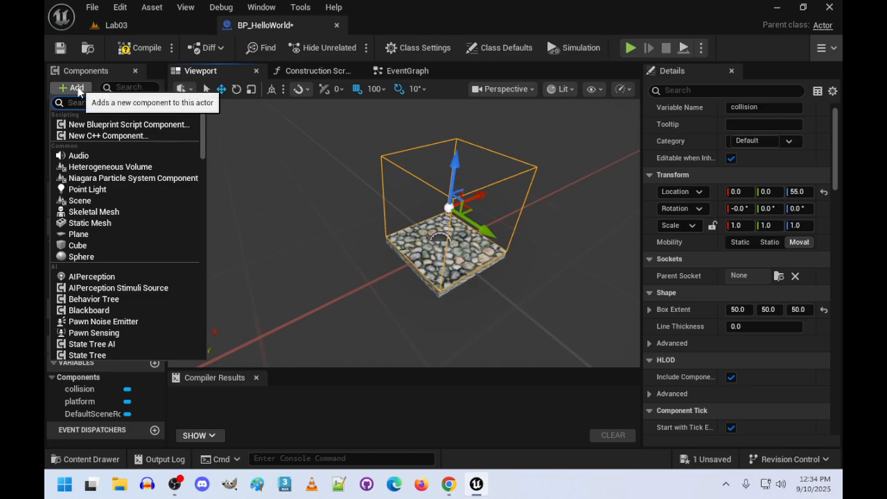
left_click(93, 190)
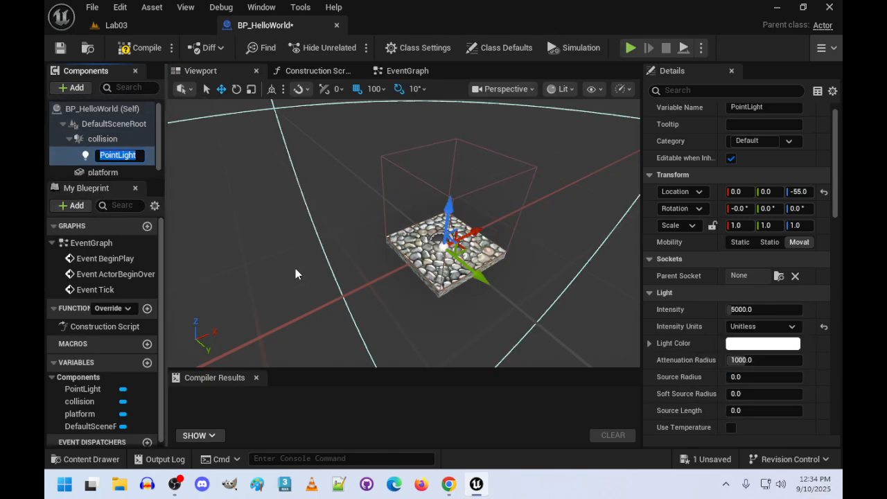
Try a Z location of 150 for the point light, and set it to 100 so it hangs above the collision box.
right_click_drag(295, 268, 367, 243)
scroll(296, 269, "down", 4)
left_click(803, 195)
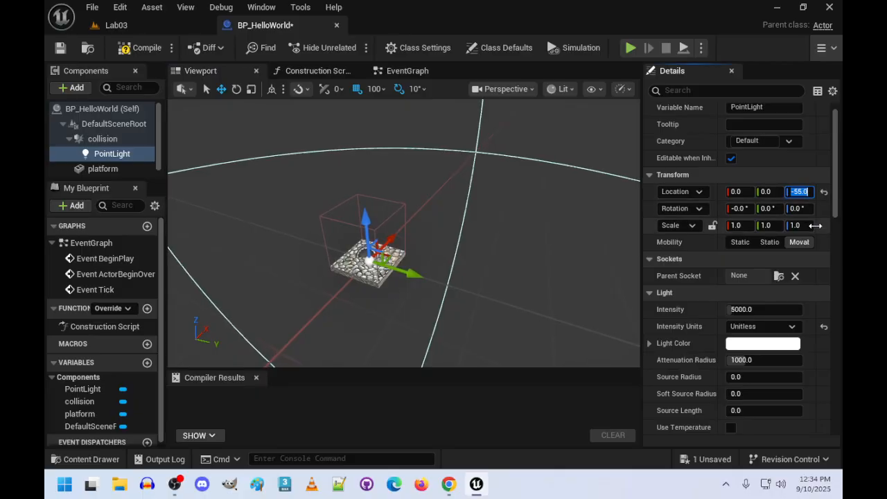
type("150")
key("Return")
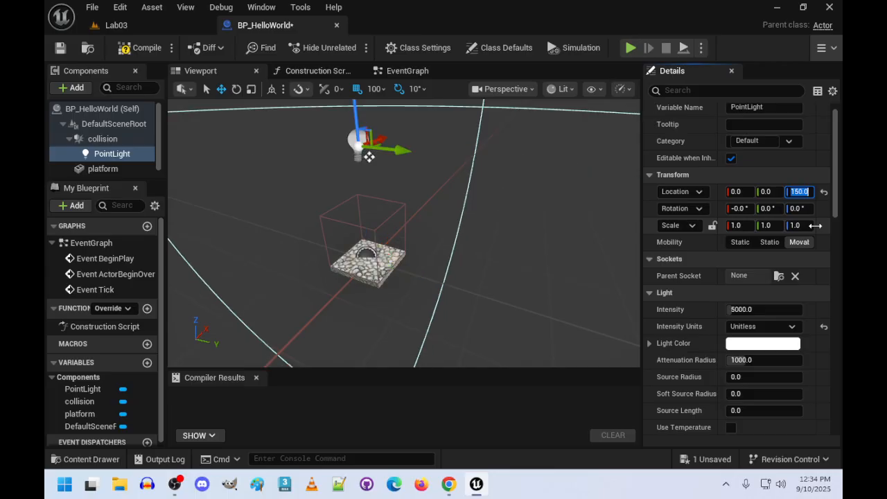
type("100")
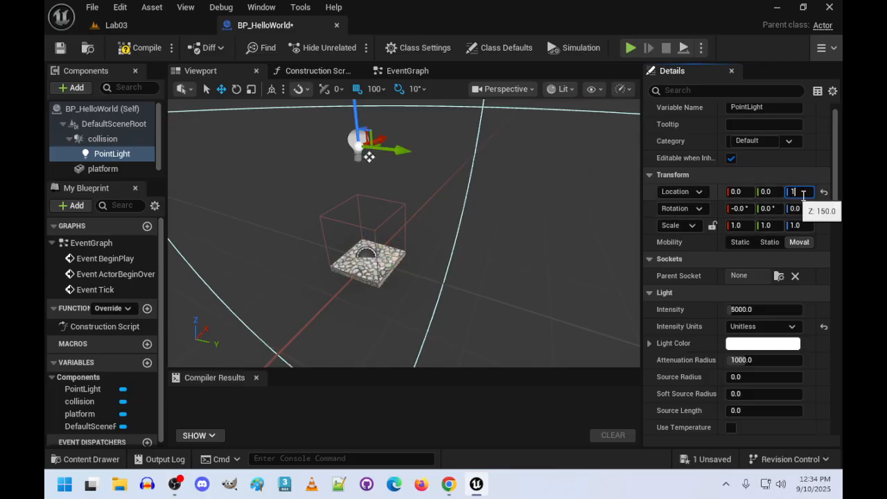
key("Return")
Set the point light's Light Color to pure red by reducing green and blue to 0.
right_click_drag(531, 253, 485, 248)
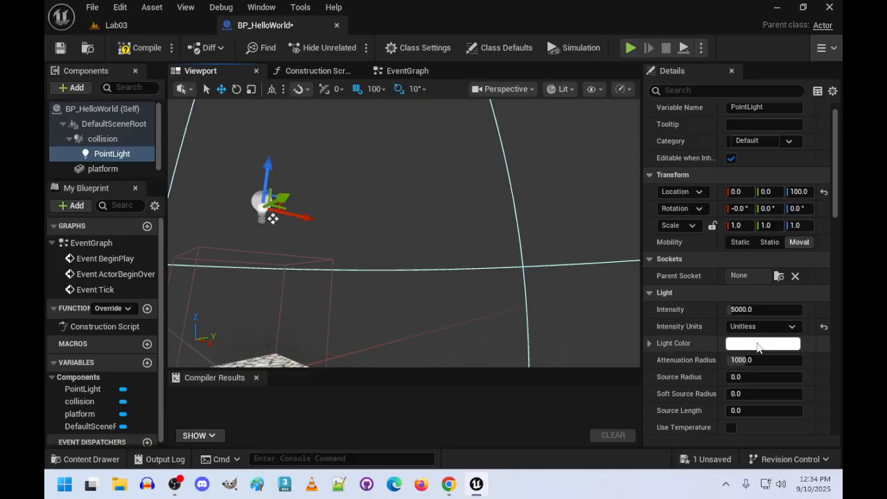
left_click(757, 344)
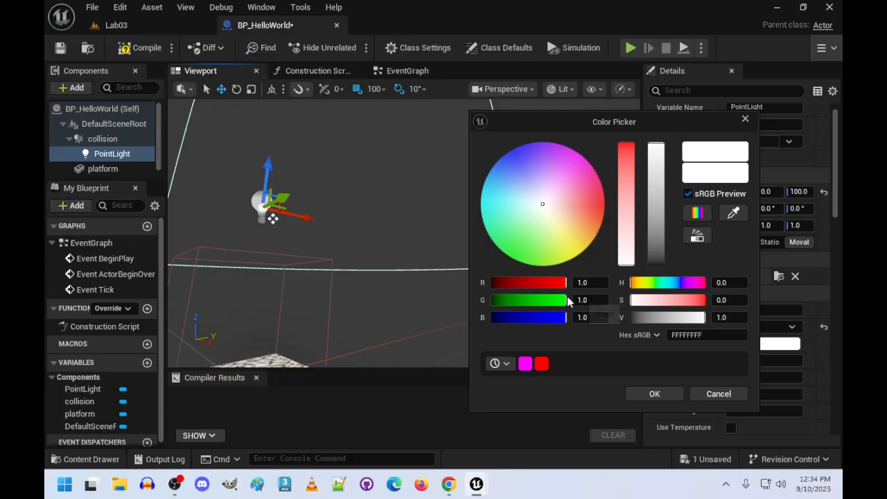
left_click_drag(564, 300, 491, 300)
left_click_drag(566, 318, 436, 316)
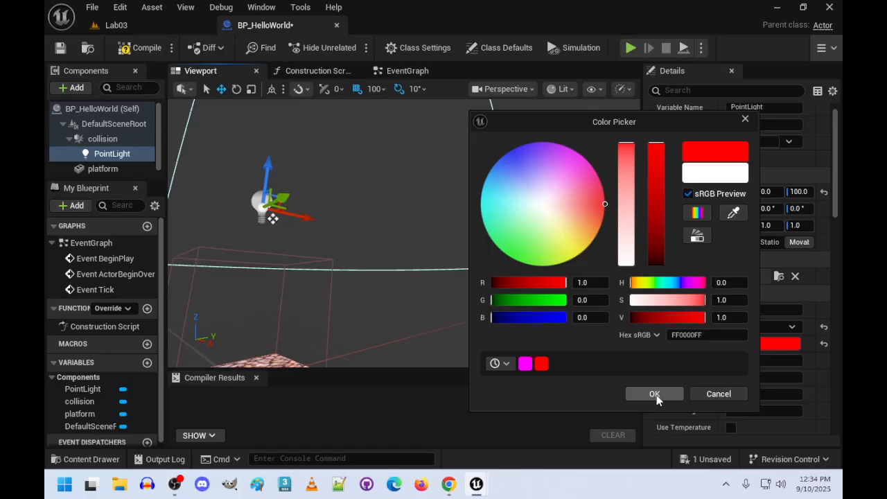
left_click(655, 393)
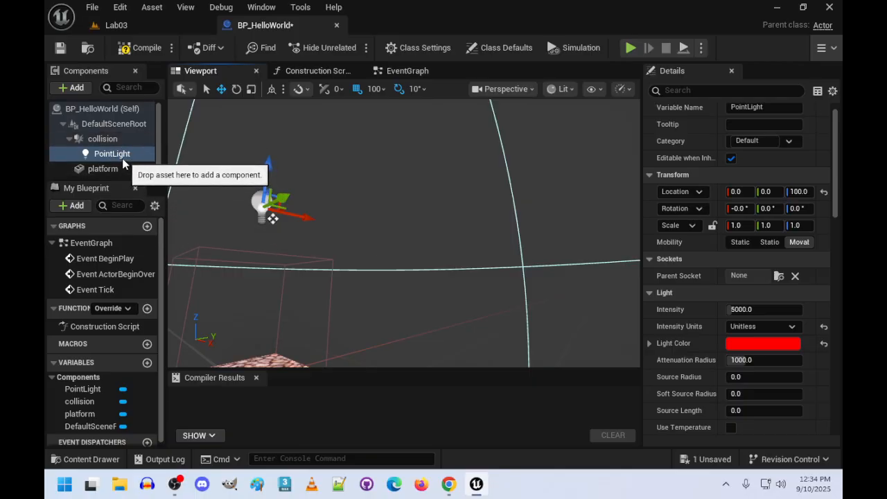
Move the PointLight component out of the collision component and attach it directly to DefaultSceneRoot.
left_click(103, 138)
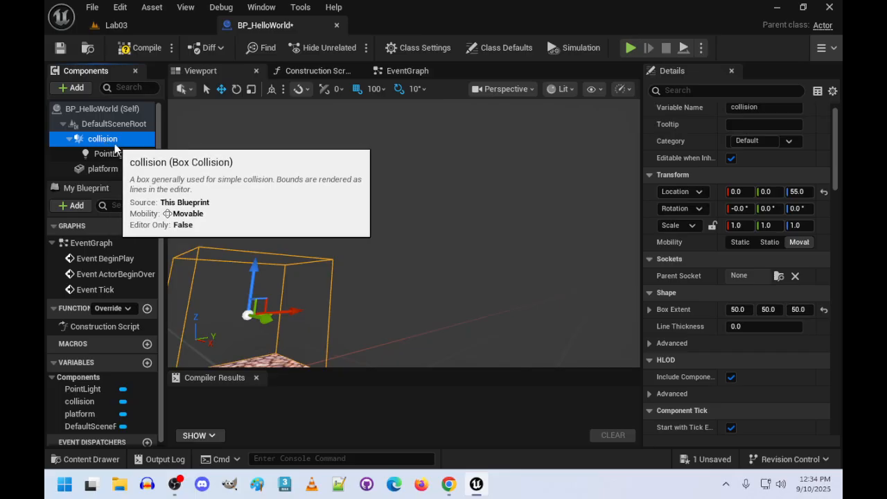
left_click(109, 153)
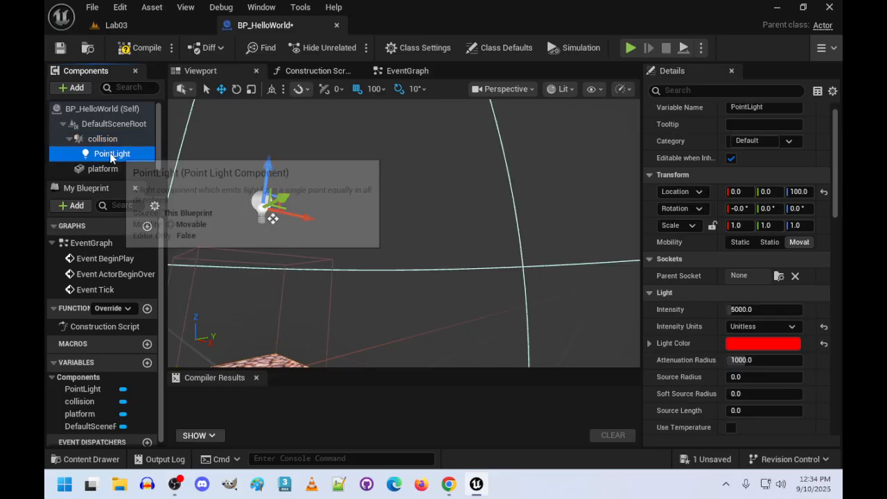
left_click(68, 139)
left_click(69, 139)
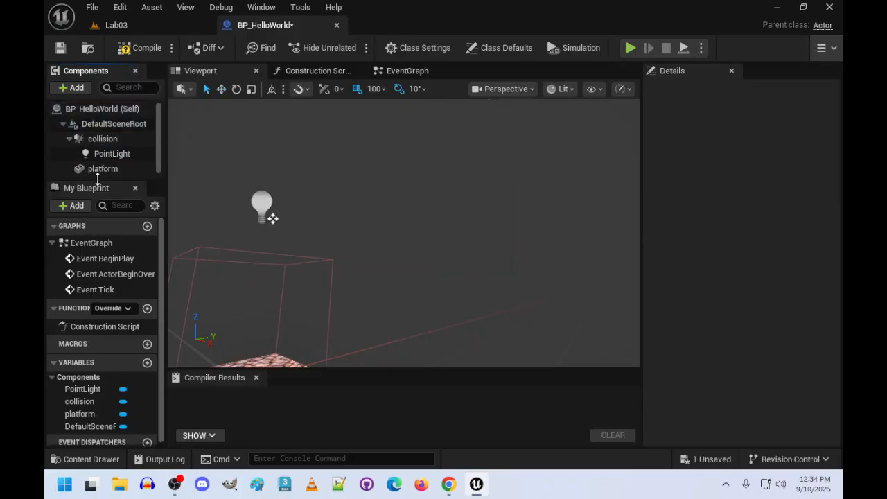
left_click(102, 154)
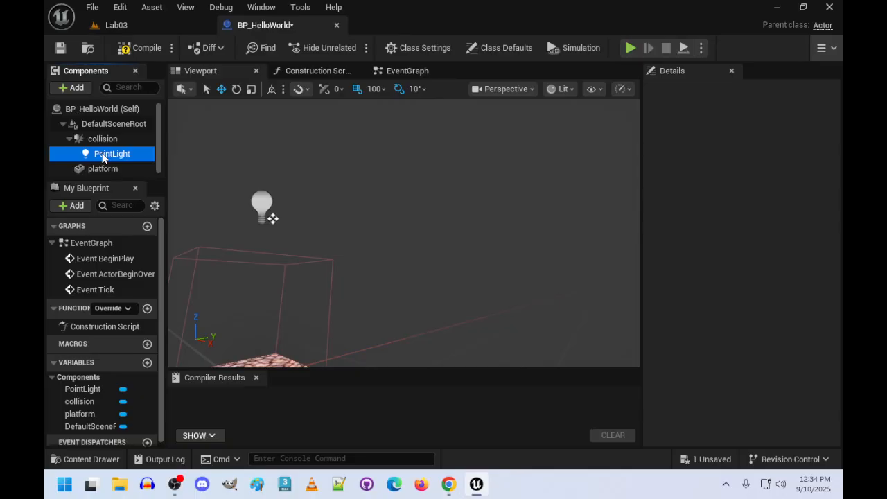
left_click_drag(102, 157, 120, 124)
left_click(144, 151)
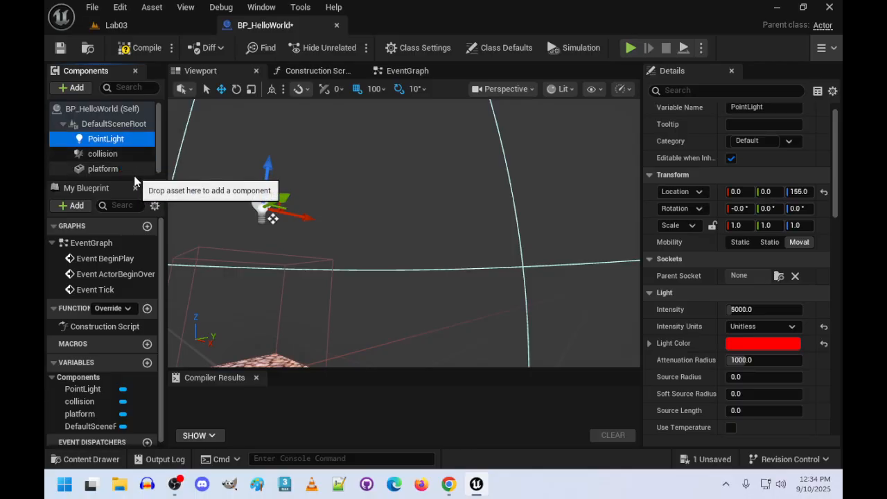
mouse_move(104, 140)
left_mouse_down()
mouse_move(117, 131)
mouse_move(104, 140)
left_mouse_up()
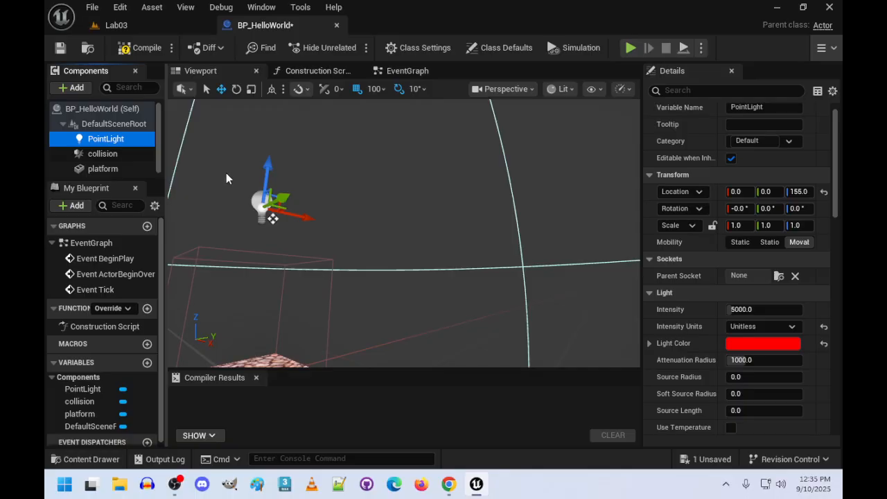
Compile the BP_HelloWorld Blueprint and save it.
left_click(141, 49)
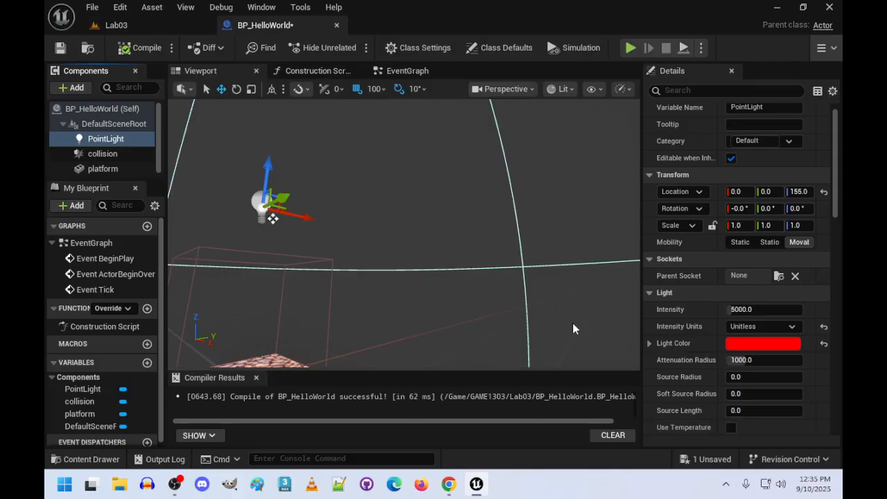
key("f")
scroll(463, 309, "up", 2)
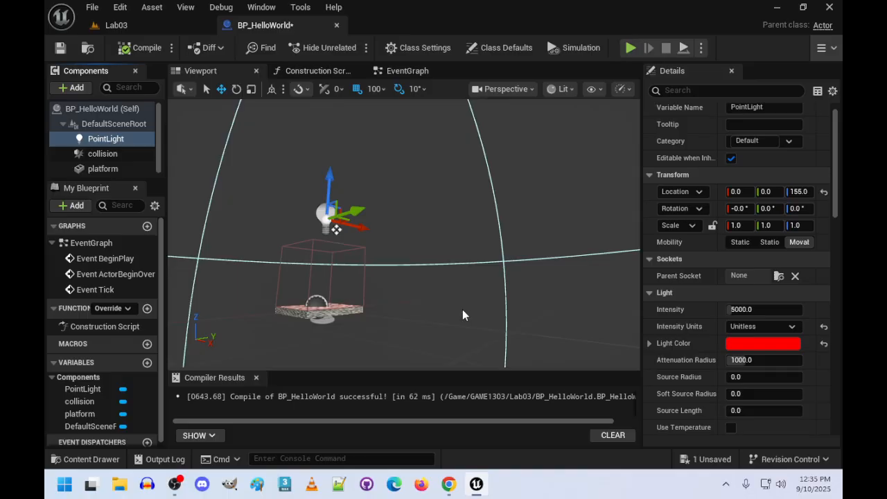
key("ctrl+s")
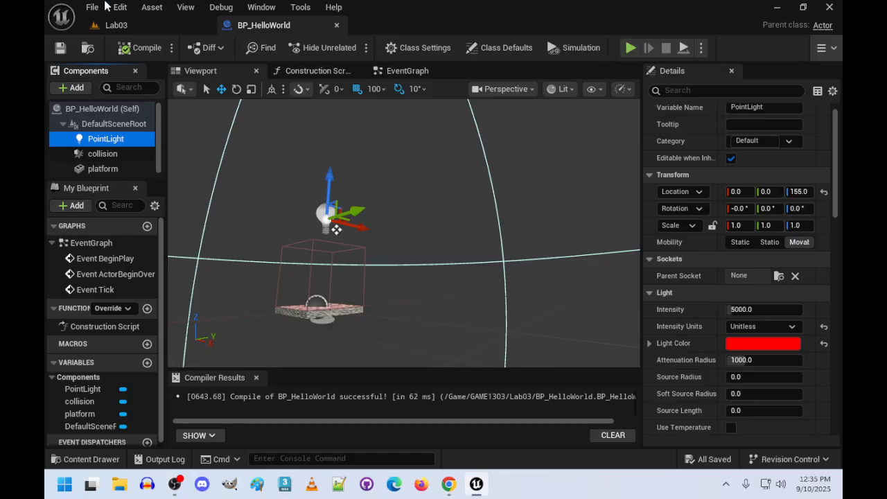
In the Lab03 level, place BP_HelloWorld from the GAME1303/Lab03 folder on the floor before the green cylinder, at about X 0, Y -1500.
left_click(149, 25)
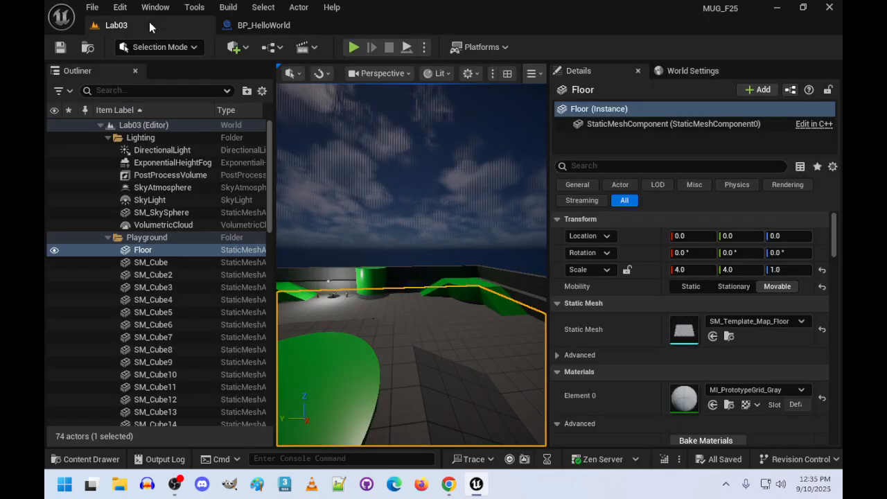
mouse_move(436, 323)
right_mouse_down()
mouse_move(624, 326)
mouse_move(596, 346)
mouse_move(444, 298)
mouse_move(478, 340)
mouse_move(450, 323)
right_mouse_up()
key("w")
left_click(409, 171)
right_click_drag(408, 171, 416, 199)
left_click(106, 460)
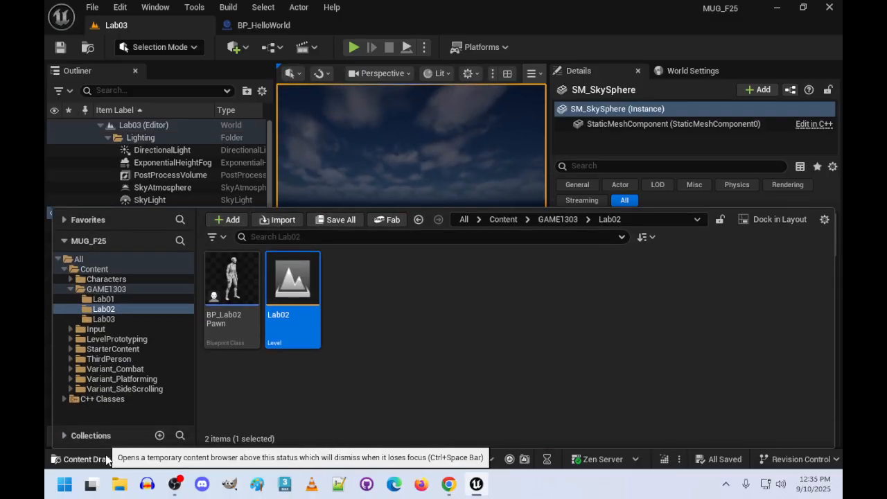
left_click(95, 320)
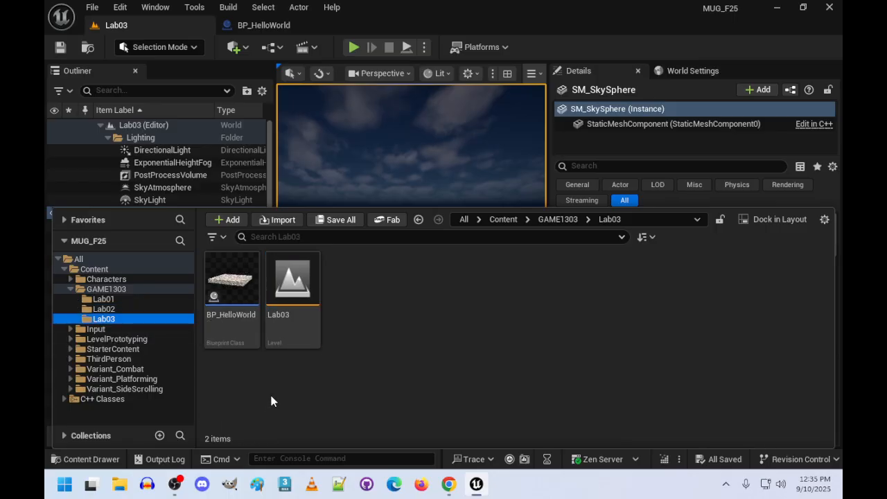
left_click(223, 282)
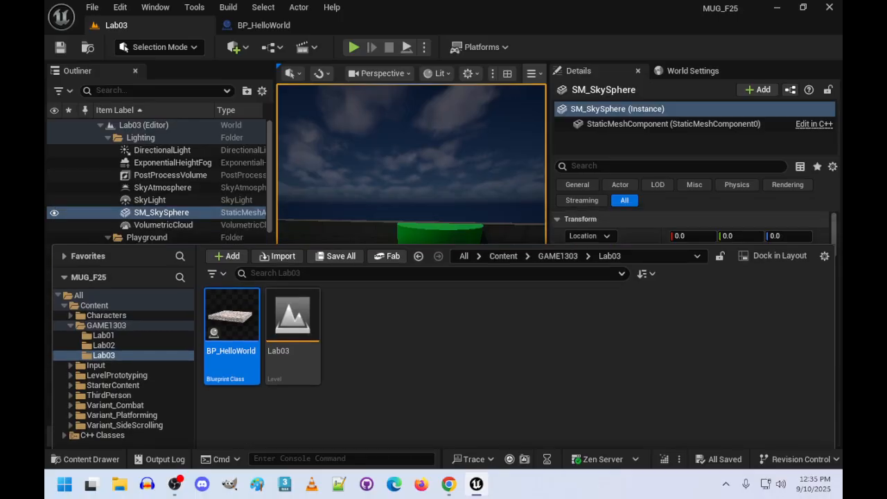
right_click_drag(390, 134, 384, 143)
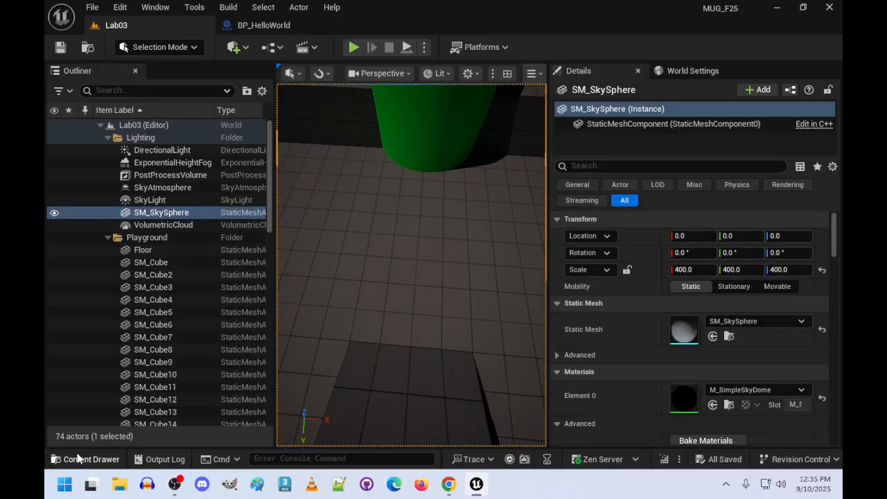
left_click(78, 459)
left_click_drag(223, 282, 423, 177)
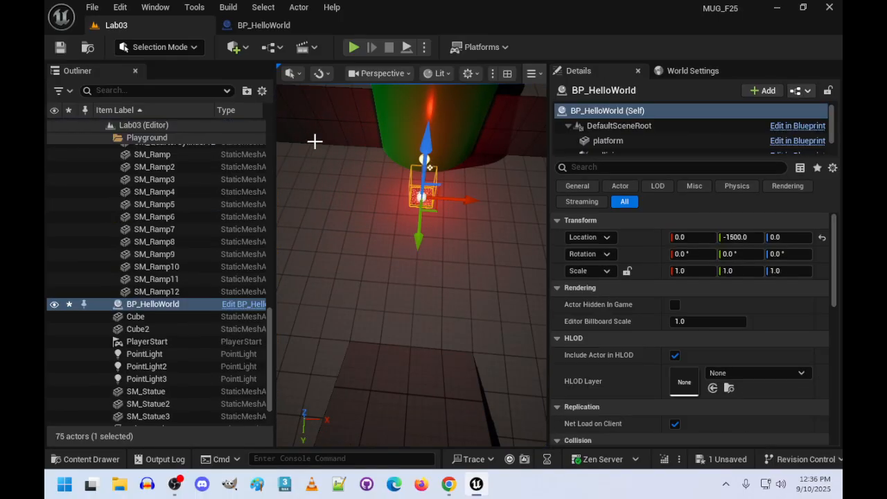
Set the placed BP_HelloWorld actor's scale to 2 on X, Y and Z.
left_click(319, 73)
left_click(319, 73)
left_click(319, 73)
left_click(497, 278)
left_click(693, 271)
type("2")
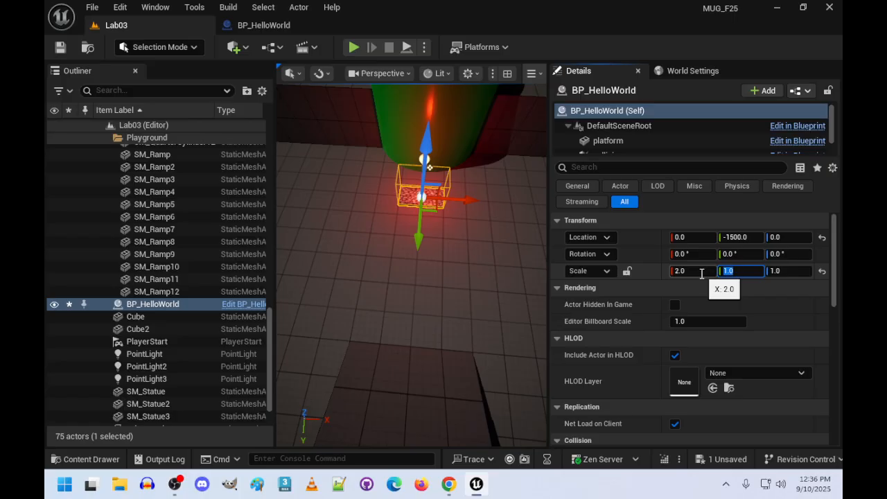
key("Return")
right_click_drag(519, 277, 457, 152)
key("w")
scroll(444, 220, "down", 5)
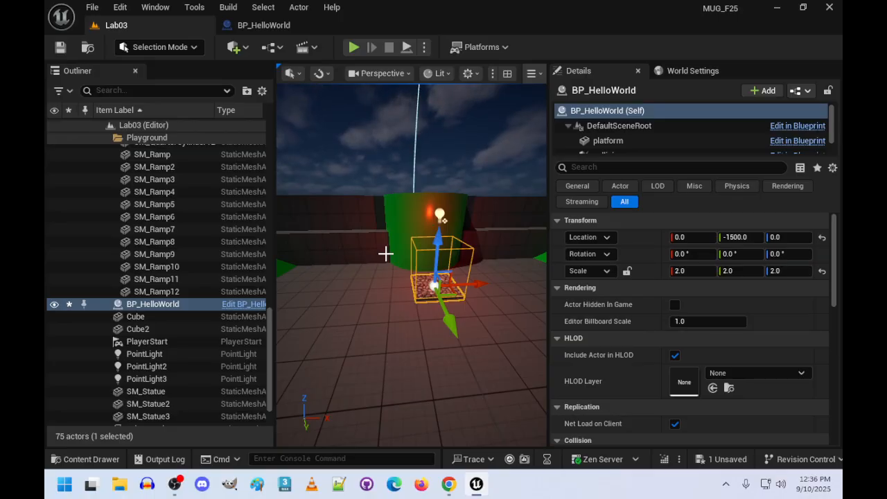
Duplicate the BP_HelloWorld actor and move the copy along the X axis to X 400.
mouse_move(389, 334)
right_mouse_down()
mouse_move(492, 278)
mouse_move(391, 235)
mouse_move(399, 329)
right_mouse_up()
key("w")
key("s")
key("d")
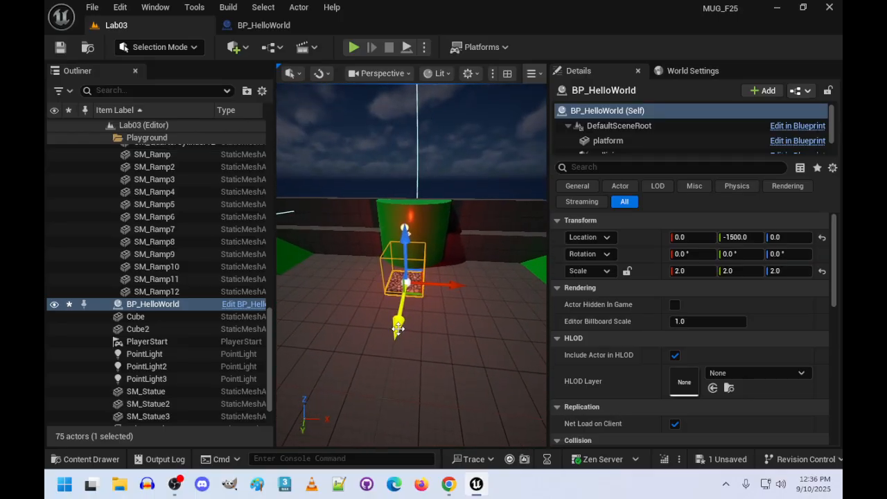
key("ctrl+d")
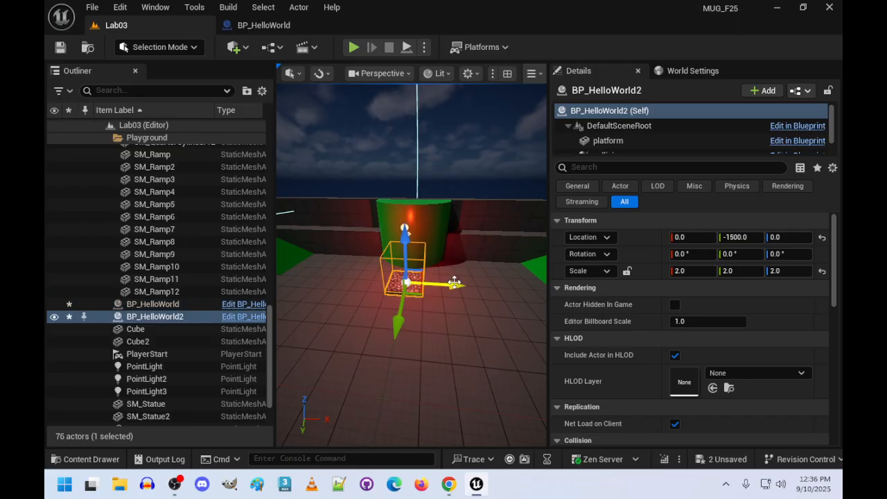
left_click_drag(453, 283, 502, 311)
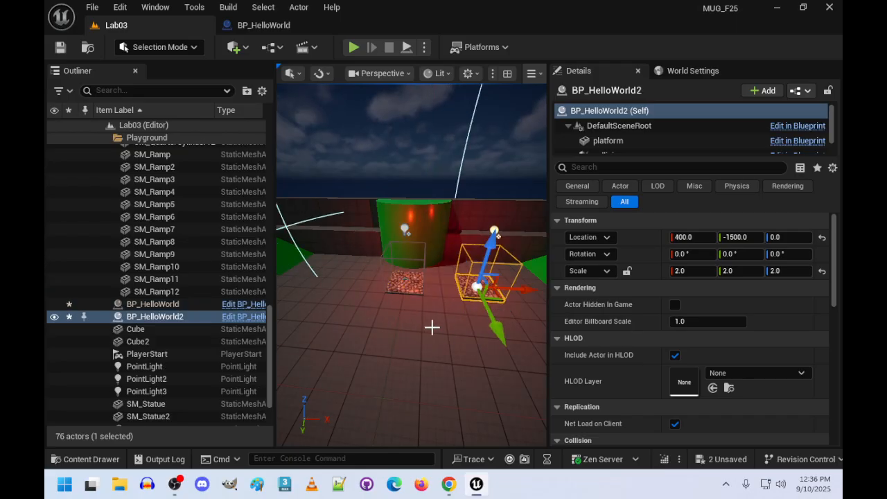
Set the BP_HelloWorld2 point light's colour to pure green with R 0.0, G 1.0 and B 0.0.
mouse_move(432, 327)
right_mouse_down()
mouse_move(486, 315)
mouse_move(433, 316)
right_mouse_up()
key("d")
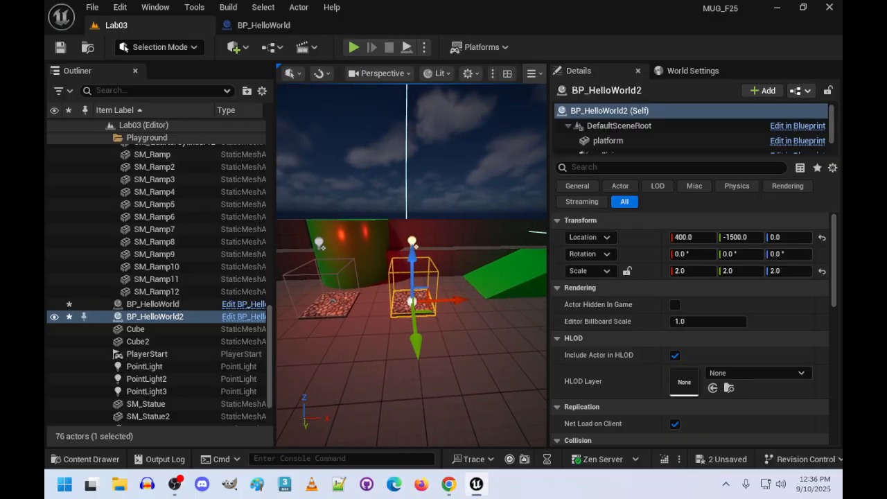
scroll(609, 135, "down", 2)
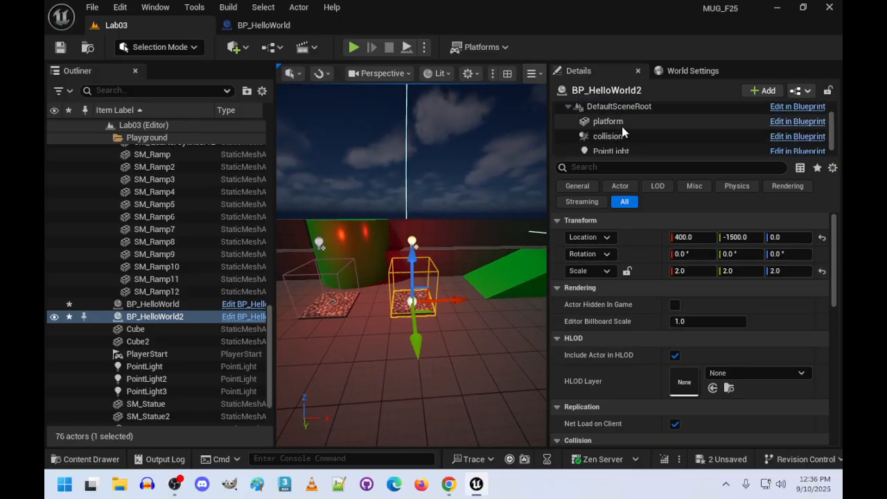
left_click(610, 146)
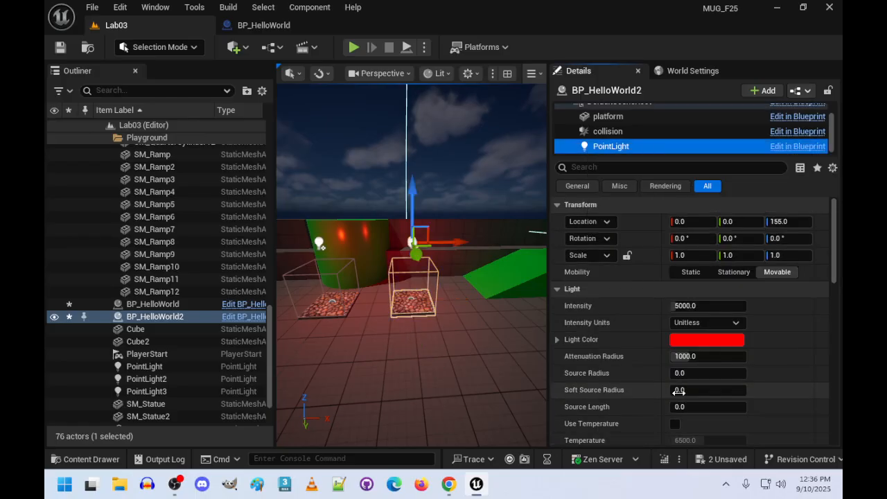
left_click(718, 339)
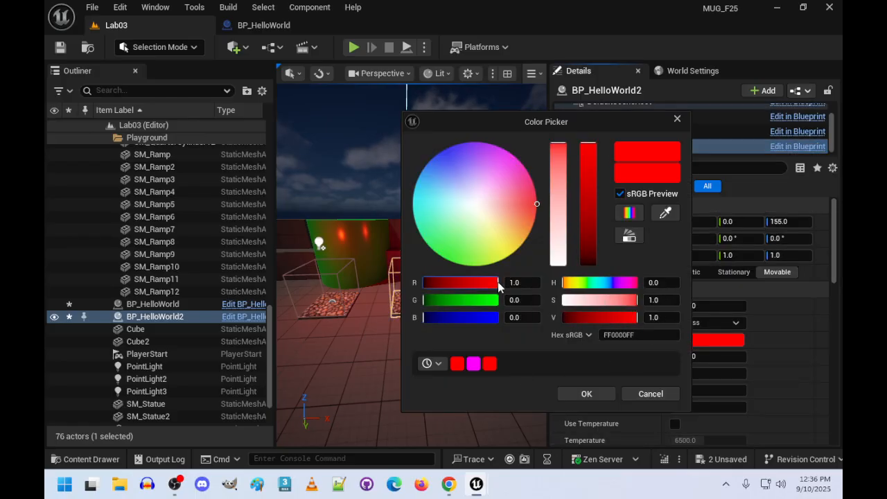
left_click_drag(497, 285, 506, 300)
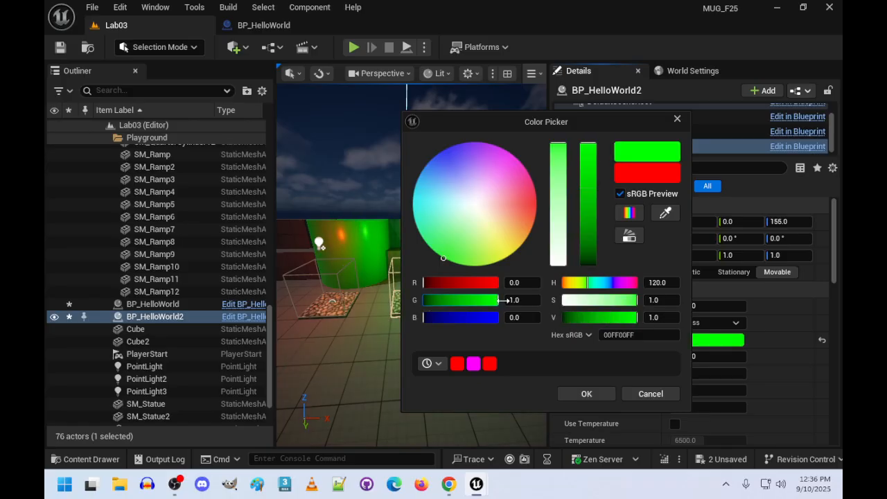
left_click(597, 399)
mouse_move(442, 374)
right_mouse_down()
mouse_move(441, 347)
mouse_move(405, 354)
mouse_move(448, 373)
right_mouse_up()
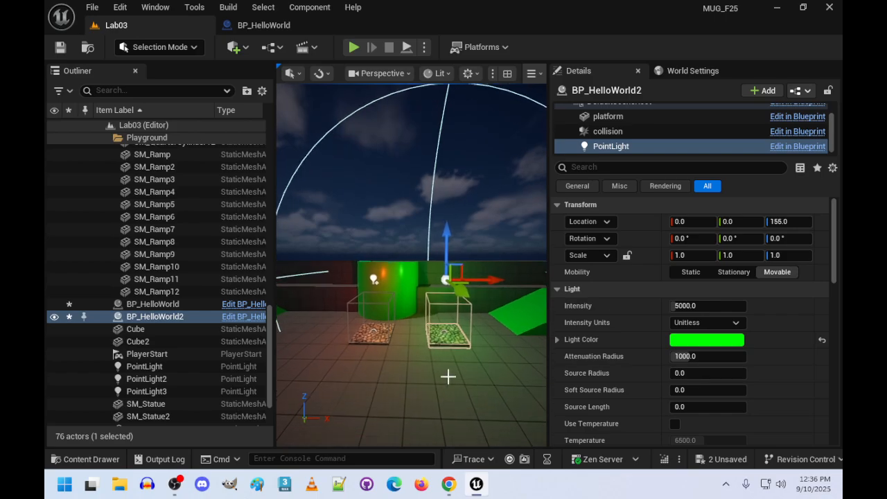
Darken the BP_HelloWorld2 point light's colour by setting its green channel to 0.5.
left_click(693, 339)
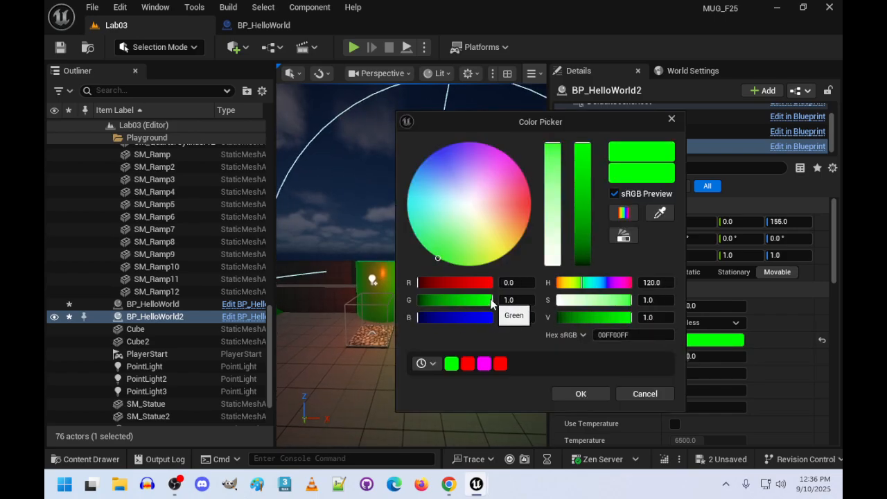
left_click_drag(475, 300, 452, 305)
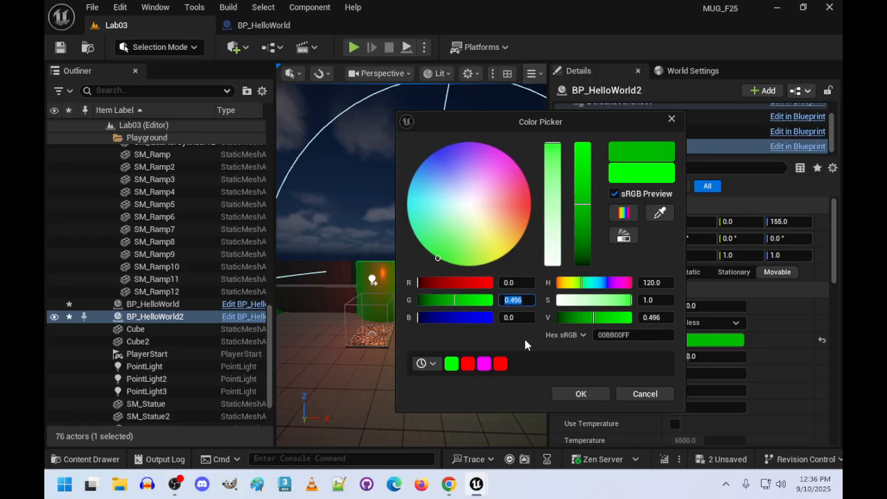
type(".5")
key("Return")
mouse_move(472, 366)
right_mouse_down()
mouse_move(499, 361)
mouse_move(473, 365)
right_mouse_up()
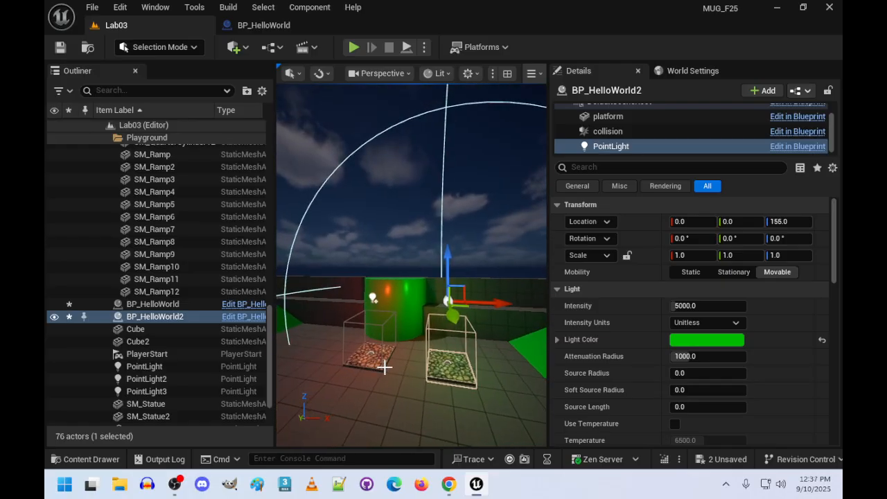
key("ctrl+v")
mouse_move(391, 388)
right_mouse_down()
mouse_move(391, 364)
mouse_move(382, 398)
right_mouse_up()
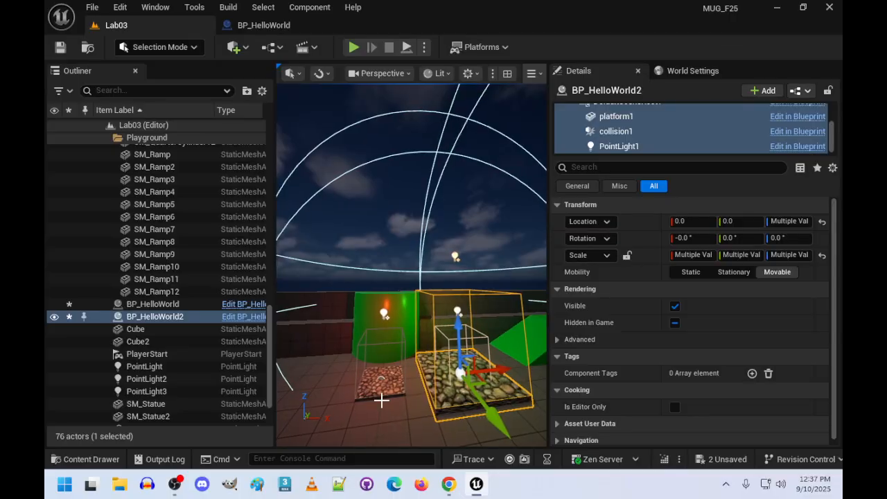
key("ctrl+z")
left_click(457, 381)
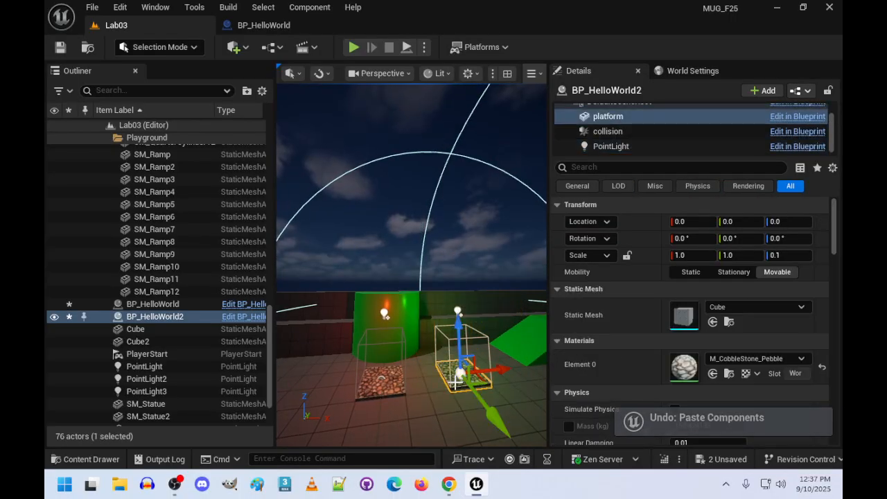
key("ctrl+d")
left_click_drag(489, 371, 347, 426)
key("s")
right_click_drag(342, 403, 424, 404)
key("a")
key("ctrl+z")
key("w")
key("Delete")
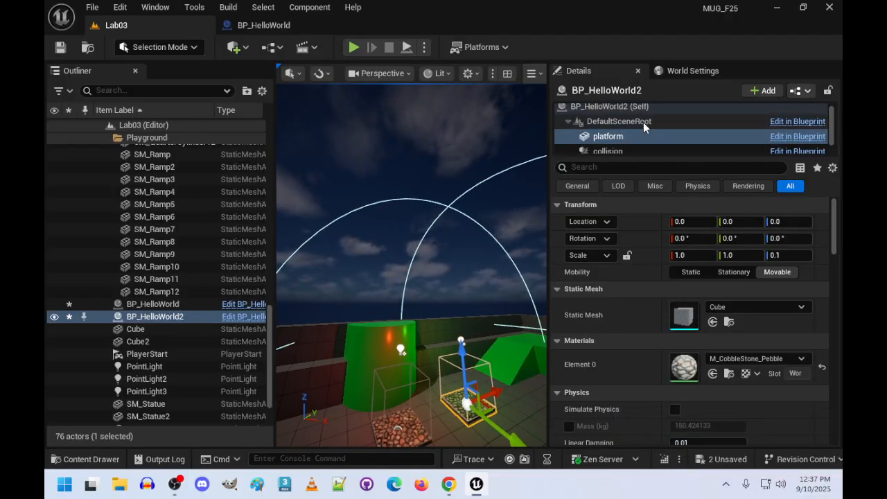
scroll(634, 118, "up", 1)
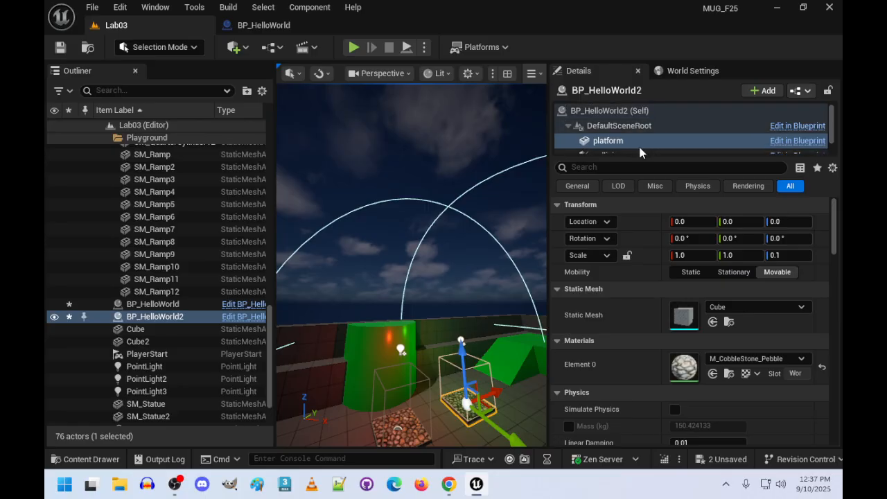
left_click(625, 111)
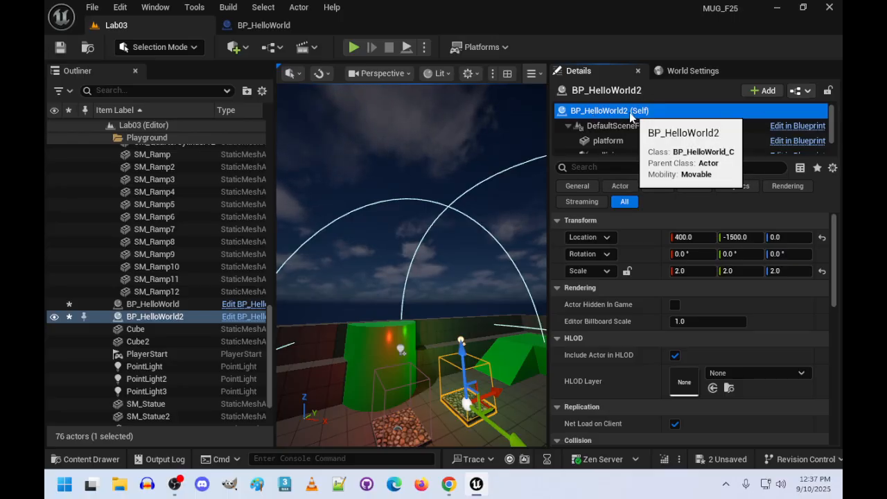
scroll(619, 130, "down", 1)
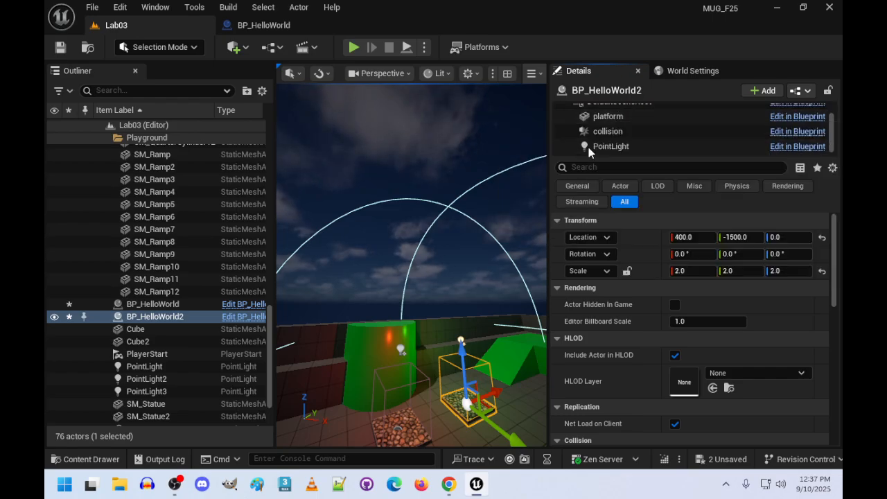
right_click_drag(436, 368, 416, 401)
scroll(631, 114, "up", 1)
left_click(624, 111)
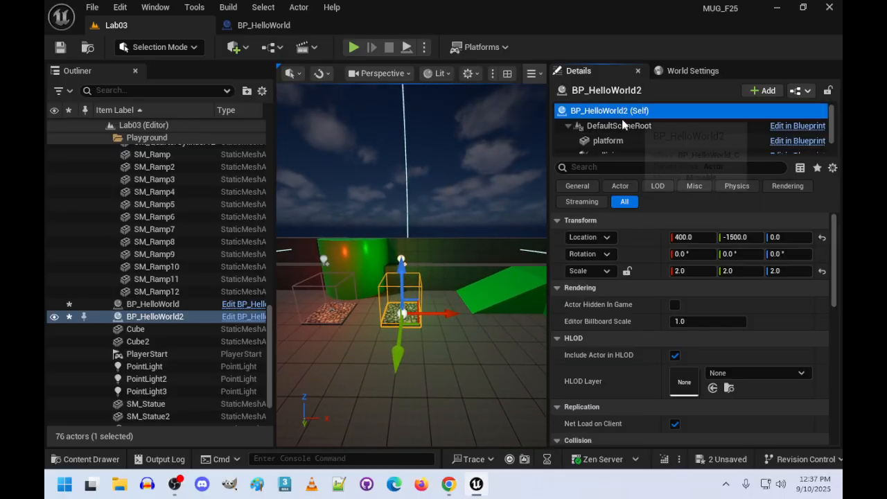
key("ctrl+d")
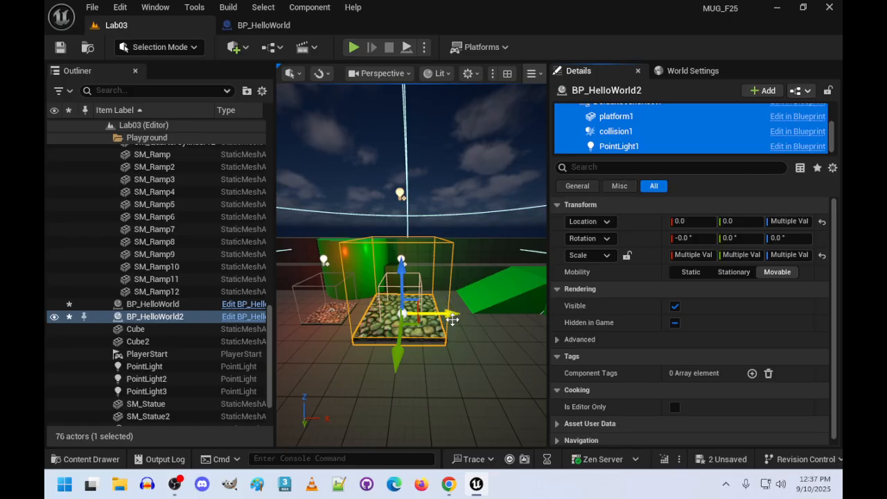
key("ctrl+z")
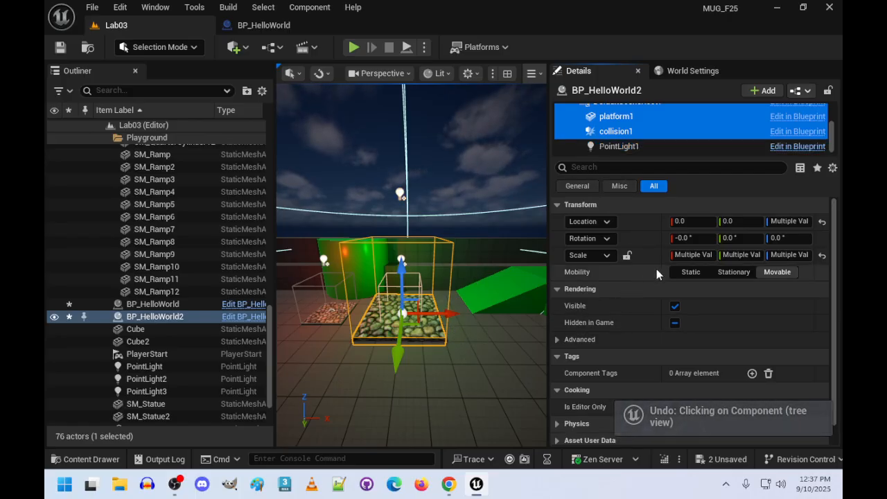
left_click(693, 255)
scroll(635, 135, "up", 2)
scroll(635, 134, "down", 2)
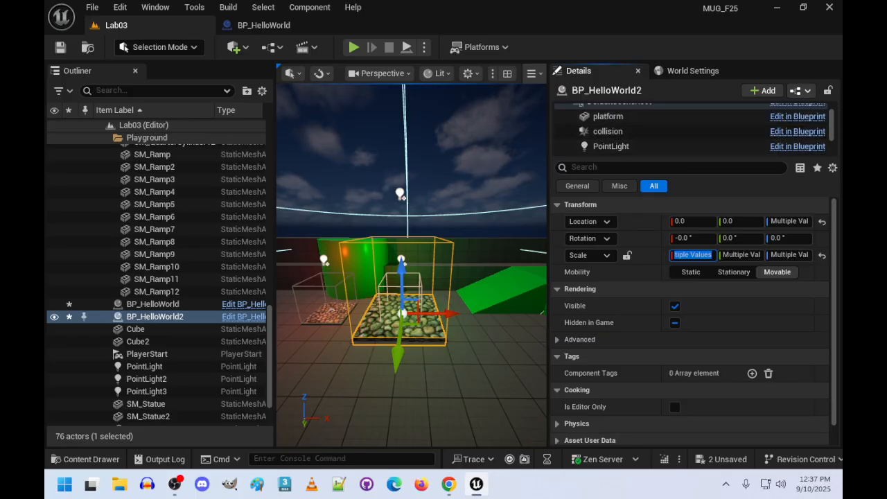
left_click(460, 373)
key("ctrl+z")
key("ctrl+z")
key("ctrl+z")
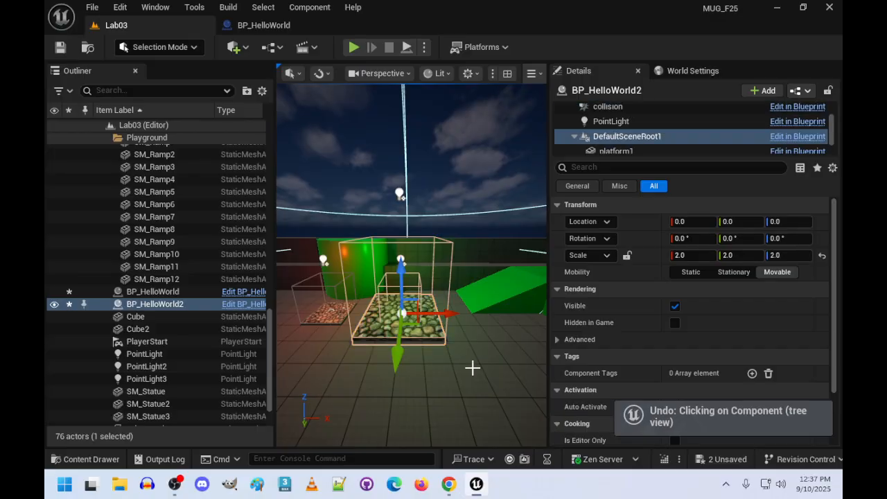
key("ctrl+z")
key("ctrl+z")
left_click(364, 385)
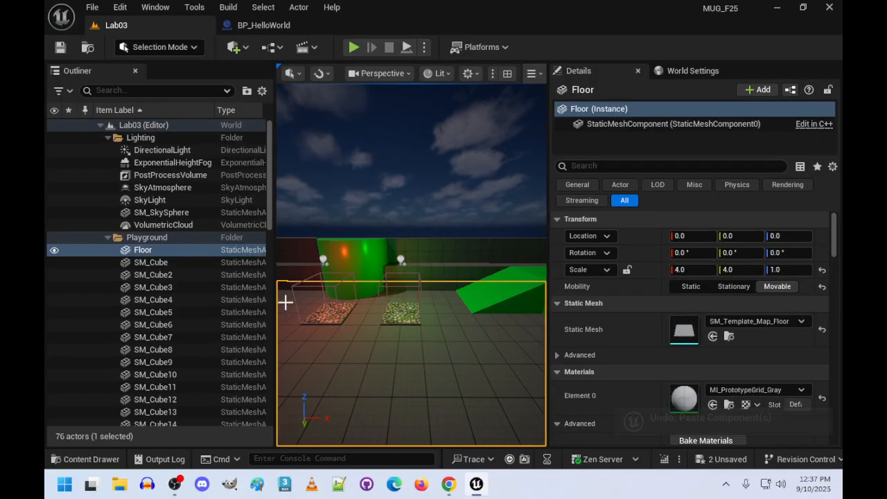
Duplicate the red-lit BP_HelloWorld actor and move the copy along the X axis to X -400.
left_click(330, 313)
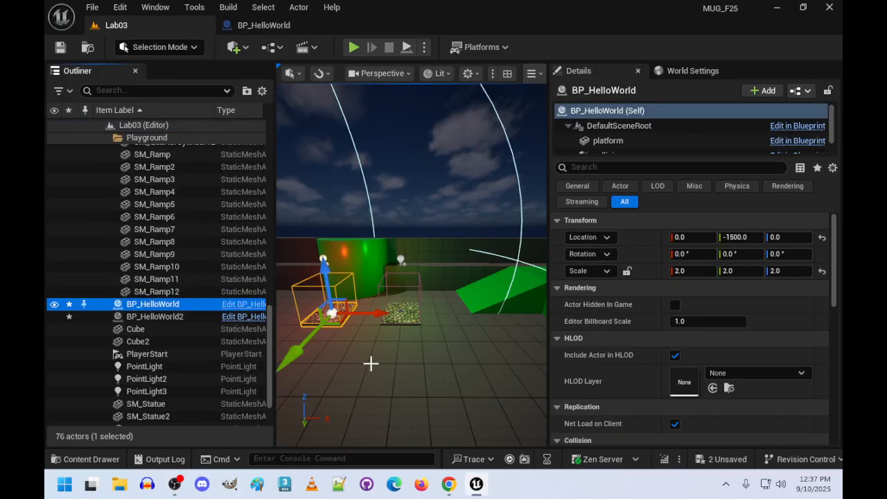
key("ctrl+d")
left_click_drag(375, 311, 305, 311)
right_click_drag(305, 311, 333, 291)
left_click_drag(411, 394, 410, 325)
left_click_drag(406, 373, 424, 383)
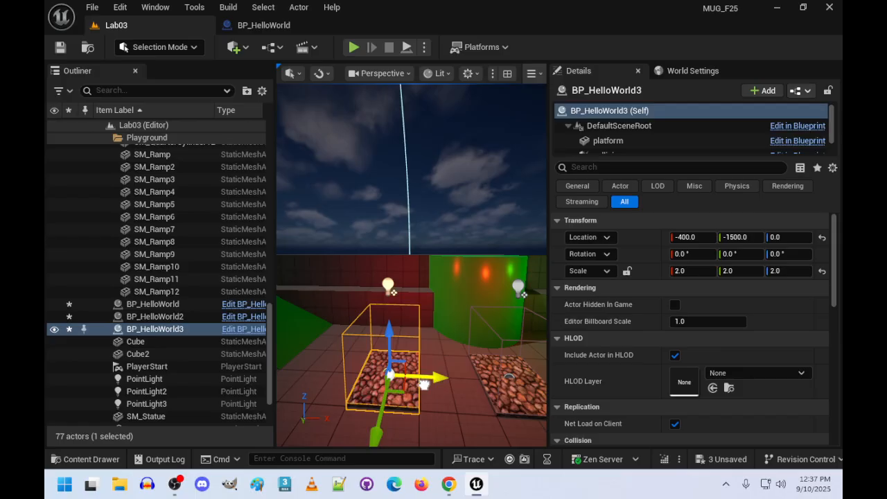
left_click_drag(437, 425, 443, 444)
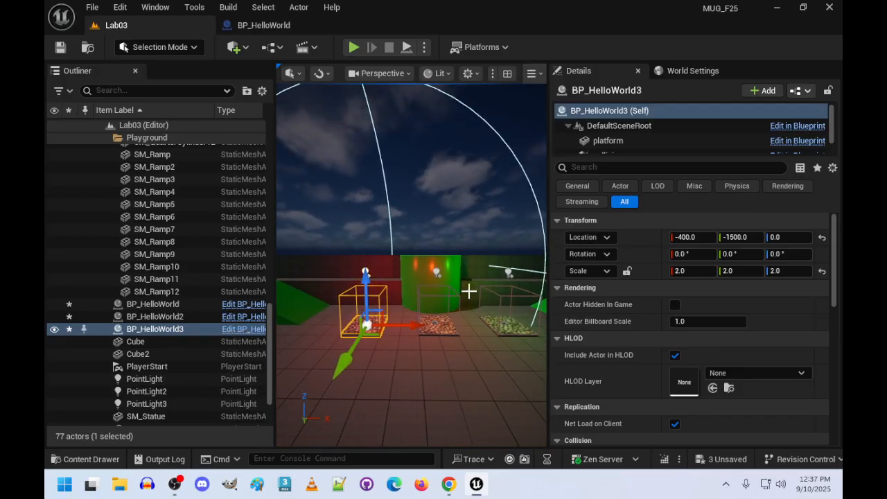
Set the BP_HelloWorld3 point light's colour to pure blue with R 0.0, G 0.0 and B 1.0.
scroll(746, 299, "down", 6)
scroll(746, 300, "up", 4)
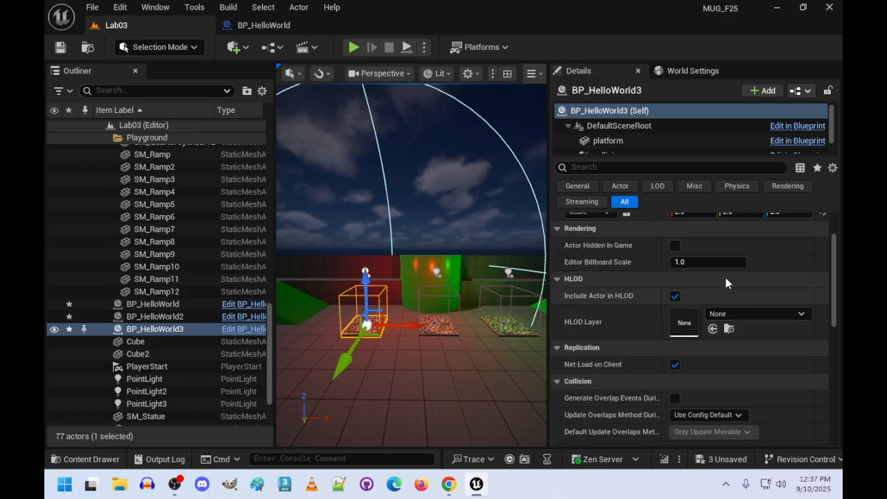
scroll(617, 116, "down", 1)
left_click(610, 146)
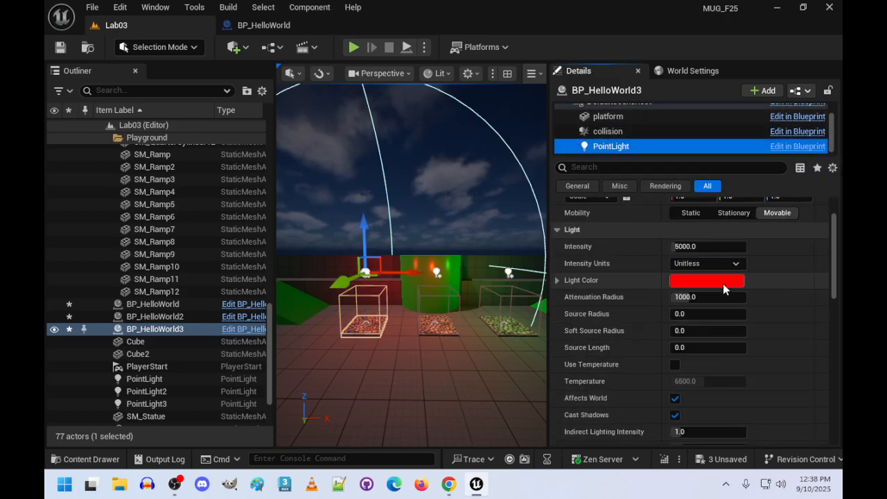
left_click(724, 282)
left_click_drag(528, 287, 535, 319)
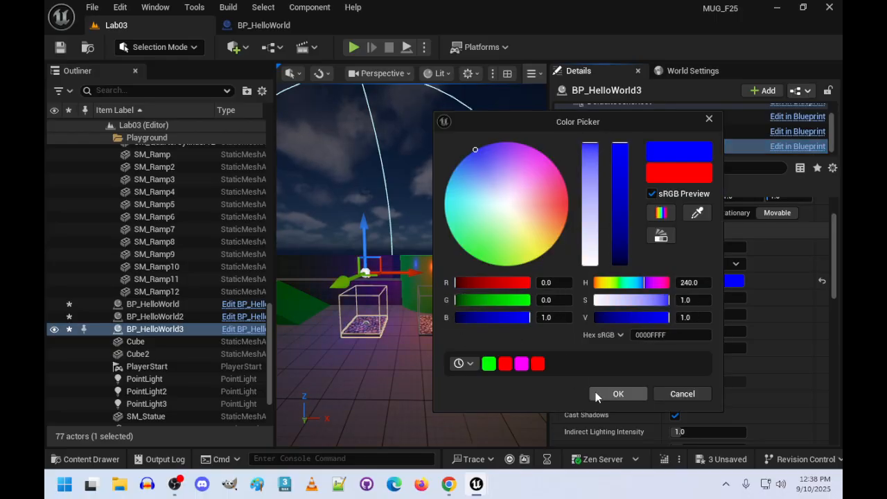
left_click(595, 397)
right_click_drag(491, 409, 485, 374)
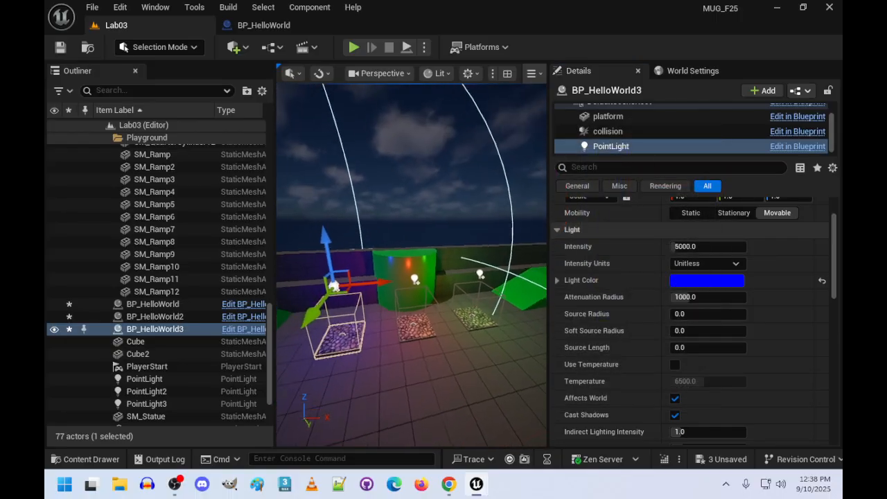
Undo the point light's move and shift the whole BP_HelloWorld3 actor along the X axis toward the green ramp on its side.
right_click_drag(444, 257, 423, 291)
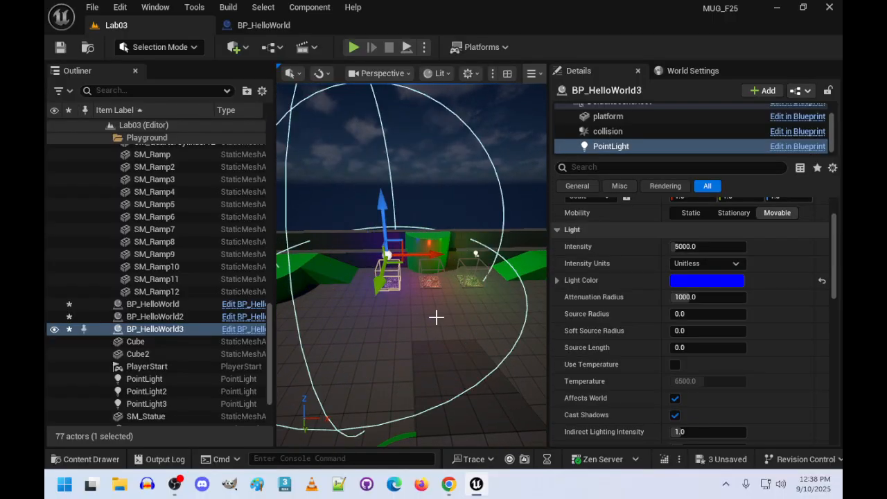
key("ctrl+z")
scroll(641, 117, "up", 2)
left_click(620, 111)
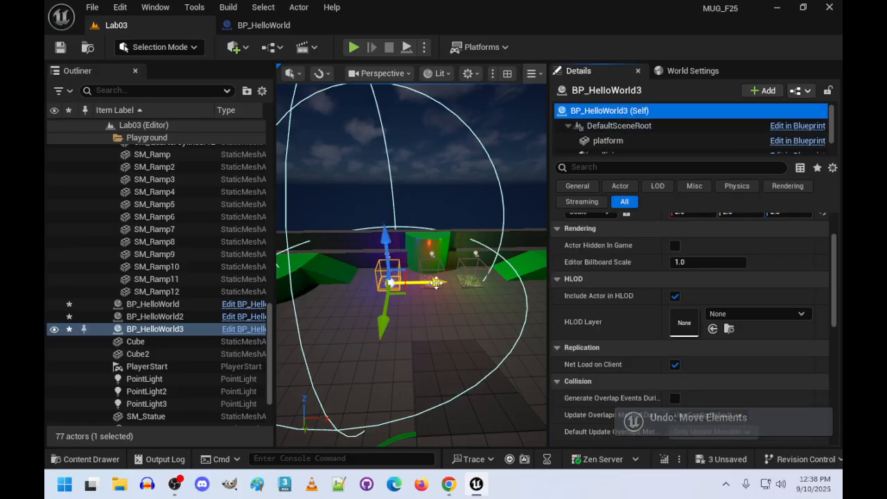
left_click_drag(436, 282, 367, 301)
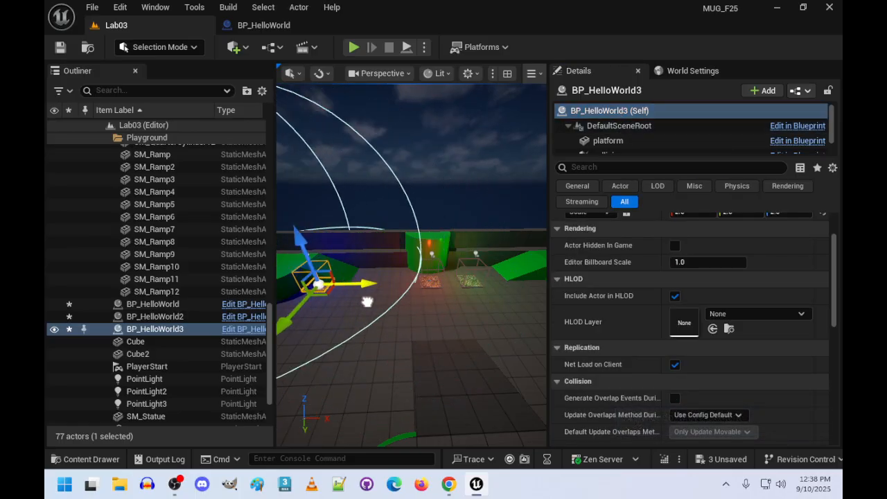
right_click_drag(367, 301, 464, 353)
Move BP_HelloWorld2 along the X axis to the far green ramp, and BP_HelloWorld along the Y axis away from the green cylinder.
key("w")
key("f")
left_click(152, 317)
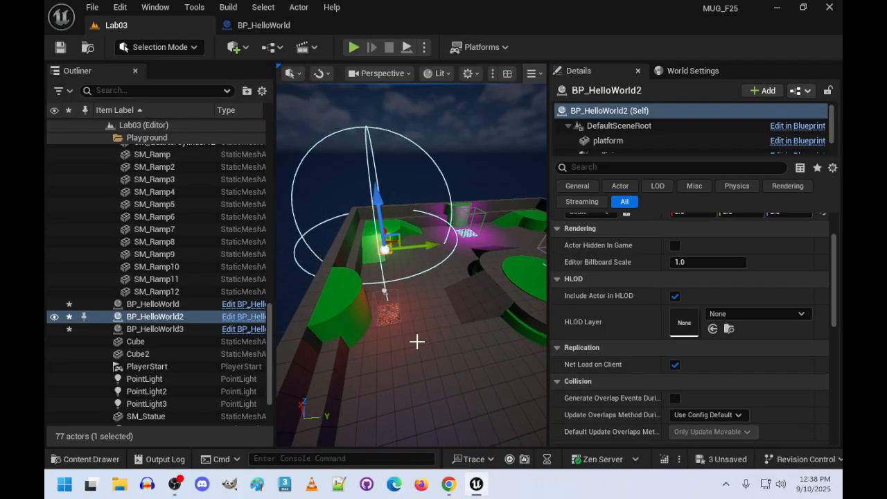
left_click(154, 304)
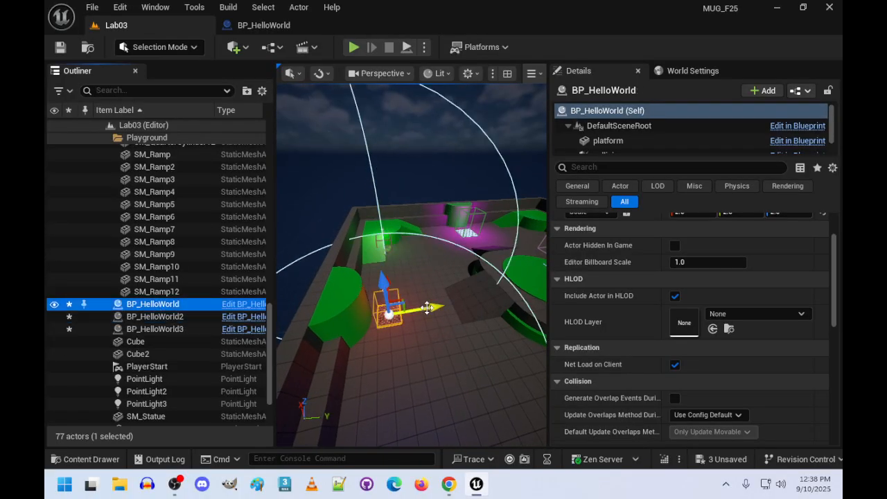
left_click_drag(427, 307, 443, 307)
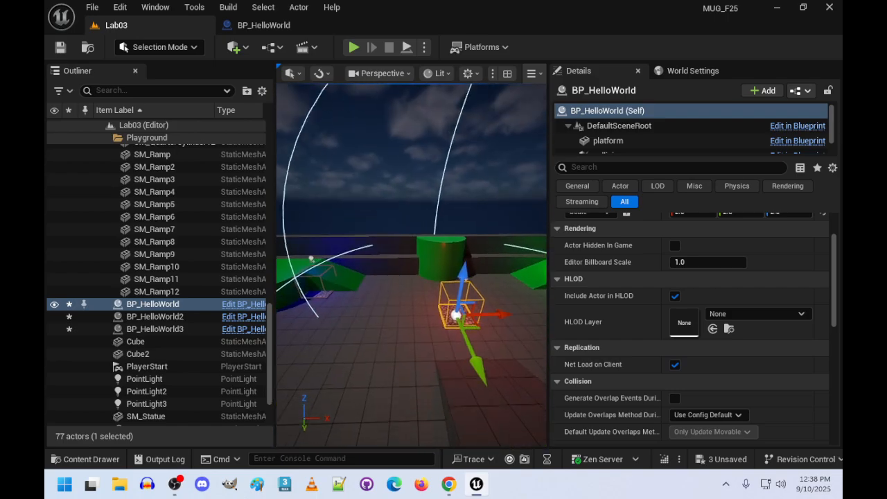
right_click_drag(412, 307, 505, 307)
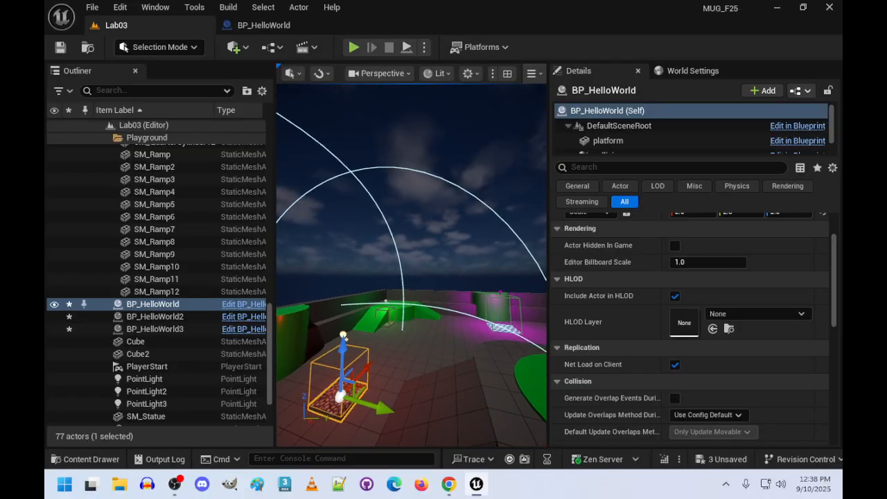
Look around the Lab03 level to examine the coloured BP_HelloWorld instances and the components of the selected one.
right_click_drag(416, 293, 389, 302)
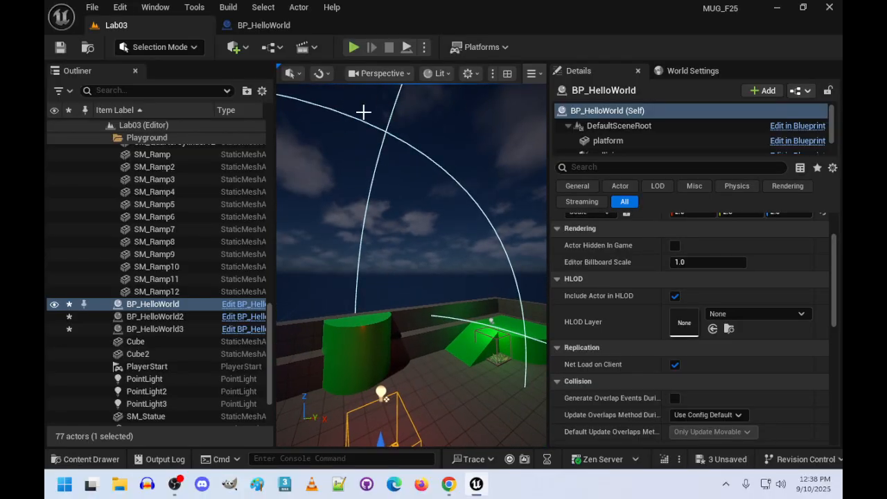
right_click_drag(451, 178, 367, 181)
key("s")
key("a")
key("d")
key("s")
right_click_drag(489, 255, 458, 245)
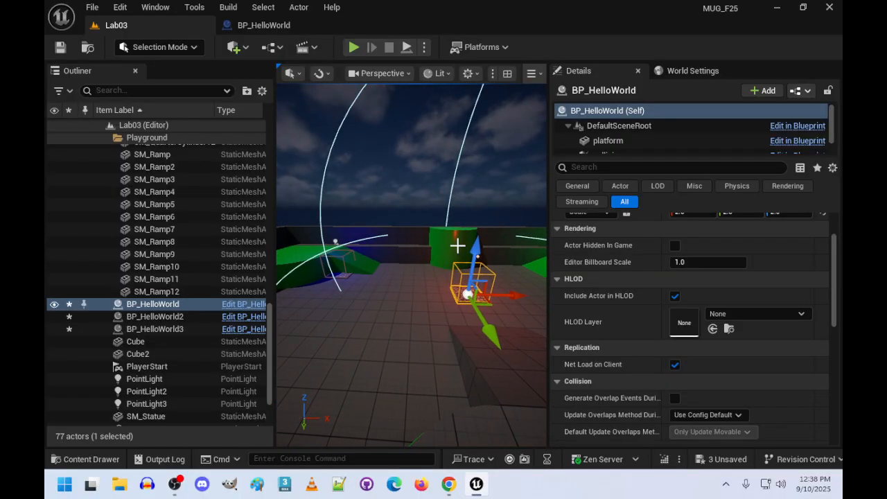
scroll(641, 144, "down", 2)
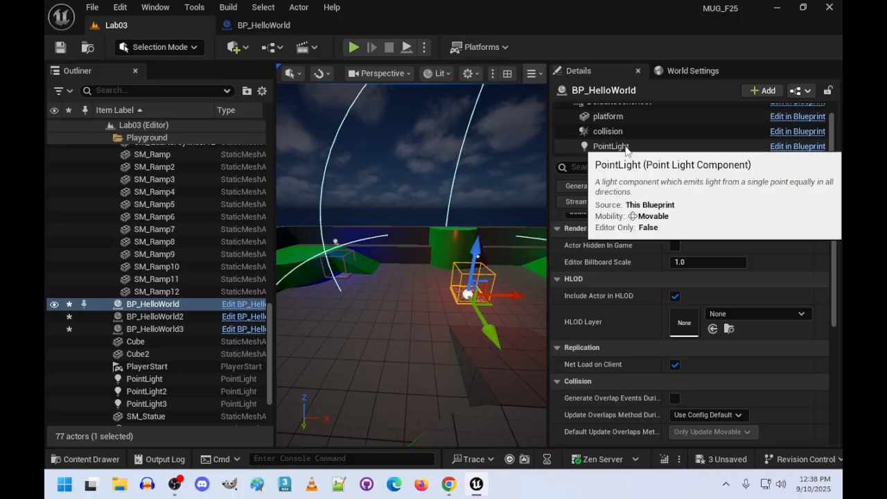
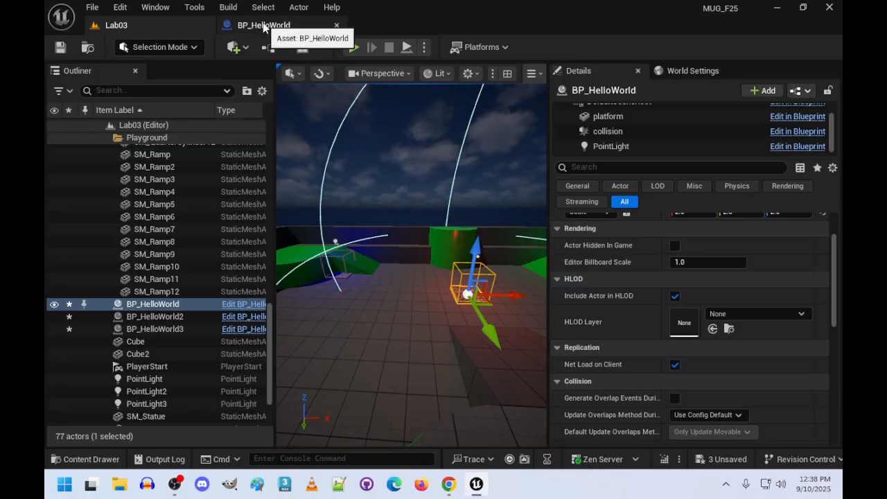
right_click_drag(415, 328, 499, 312)
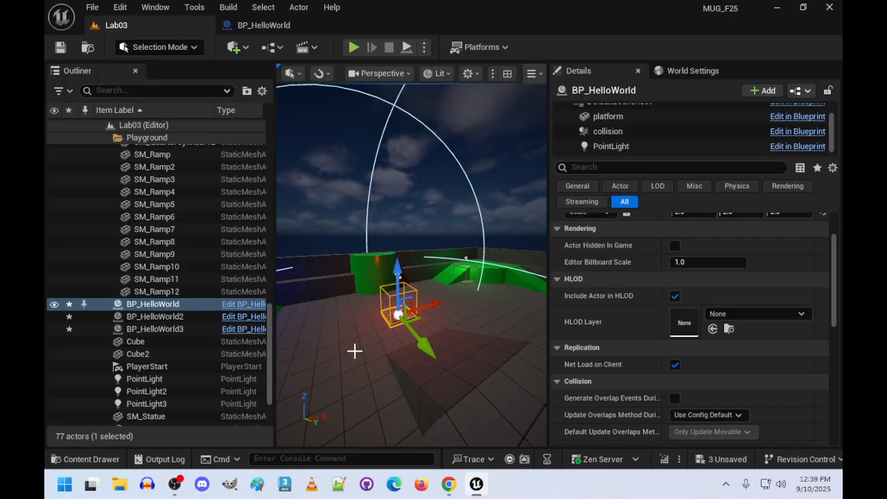
right_click_drag(411, 266, 521, 295)
key("w")
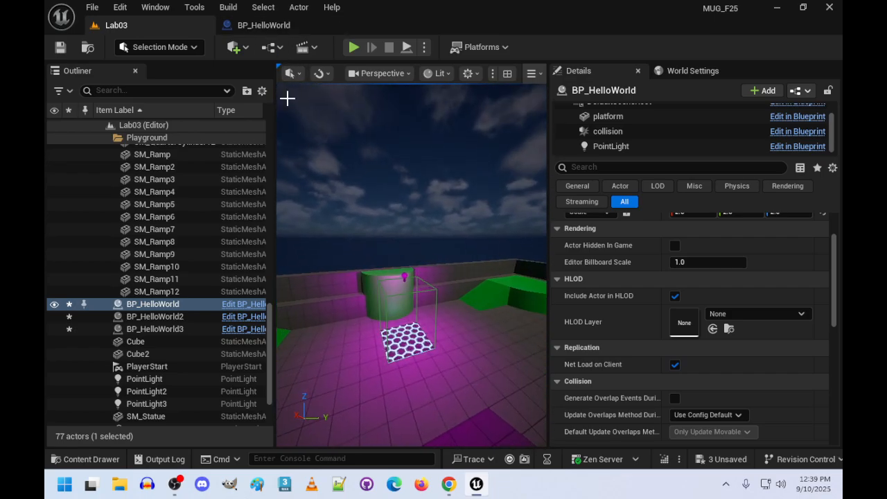
Open the Lab03 Level Blueprint and examine the TriggerVolume begin and end overlap events in its EventGraph.
left_click(155, 7)
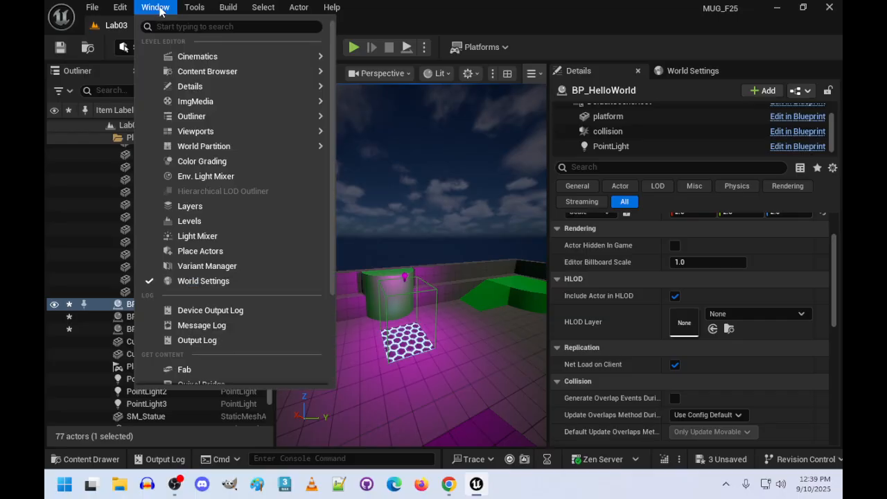
mouse_move(204, 10)
mouse_move(154, 7)
left_click(324, 109)
left_click(303, 47)
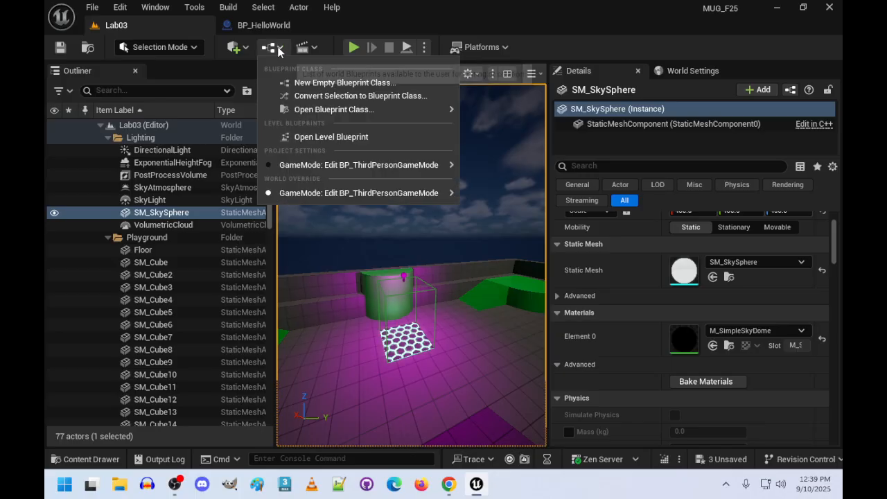
left_click(298, 135)
scroll(311, 353, "up", 4)
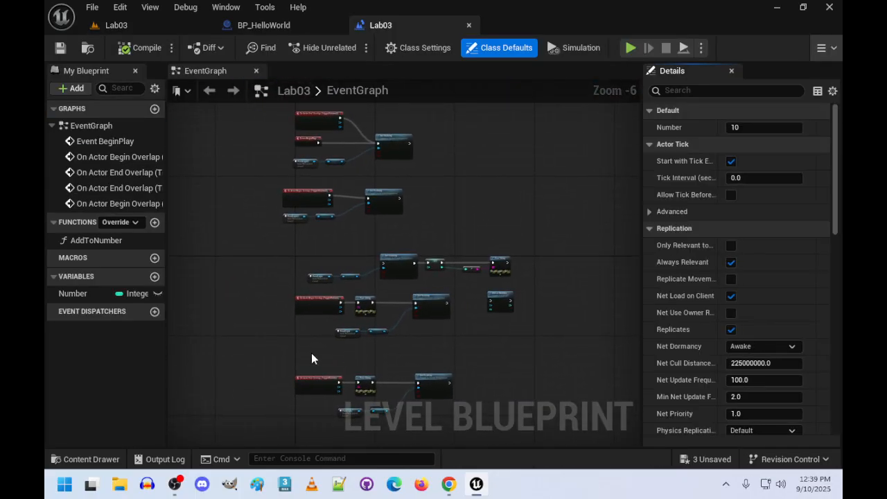
left_click(371, 220)
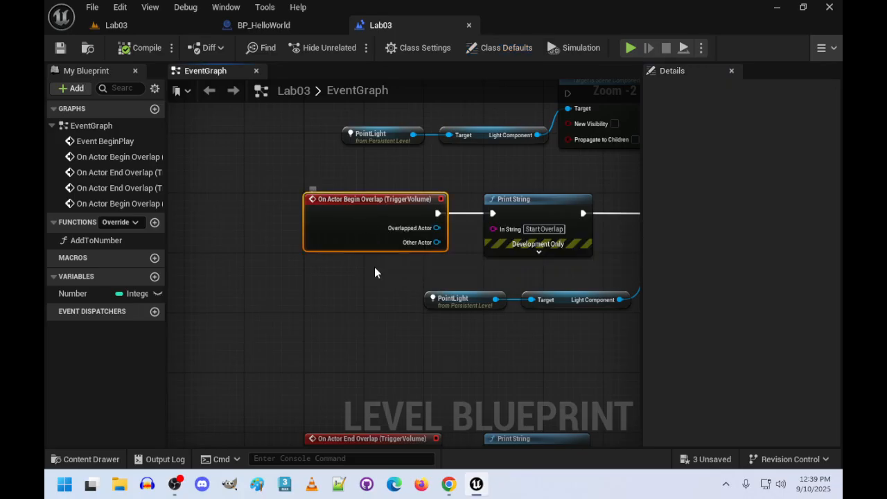
scroll(375, 267, "down", 2)
left_click(350, 385)
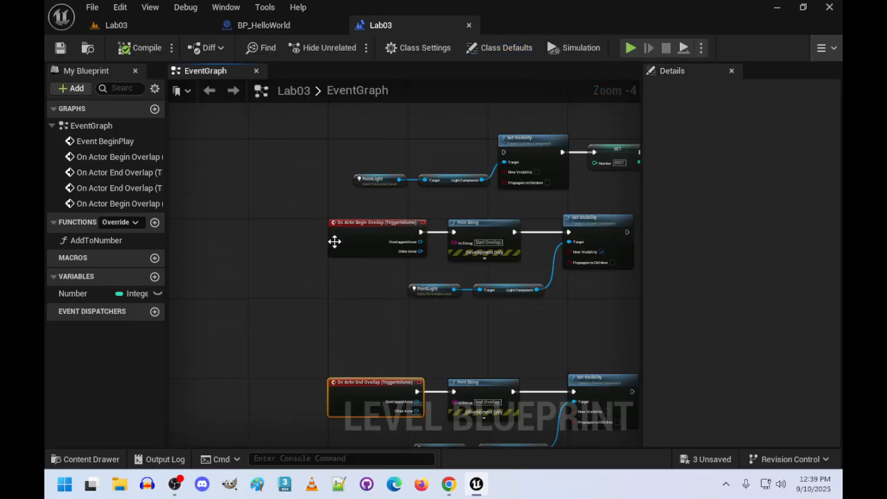
Examine the TriggerVolume2 overlap and Event BeginPlay logic that controls PointLight3, and close the Level Blueprint.
right_click_drag(256, 202, 255, 470)
scroll(289, 198, "up", 2)
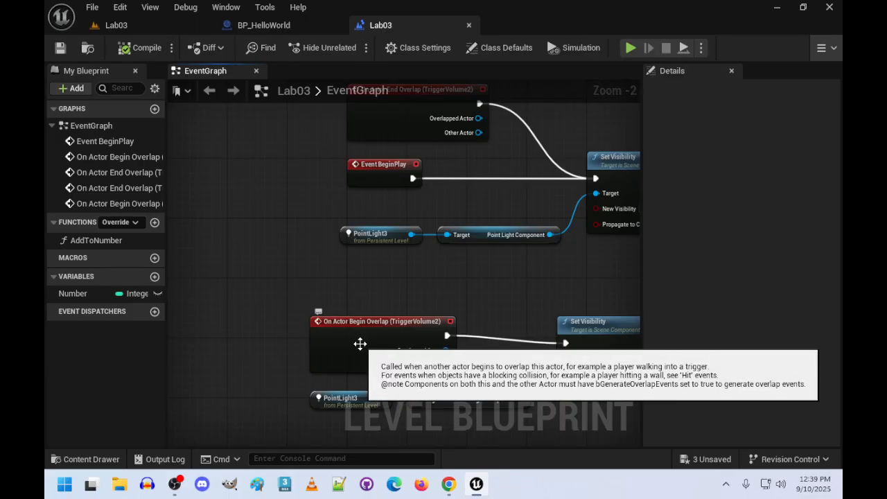
right_click_drag(322, 203, 290, 251)
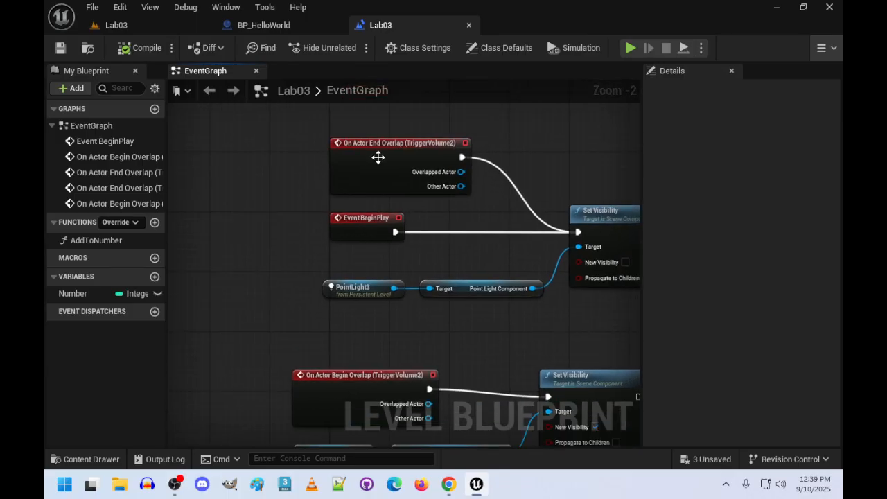
right_click(377, 158)
scroll(265, 209, "down", 1)
key("Escape")
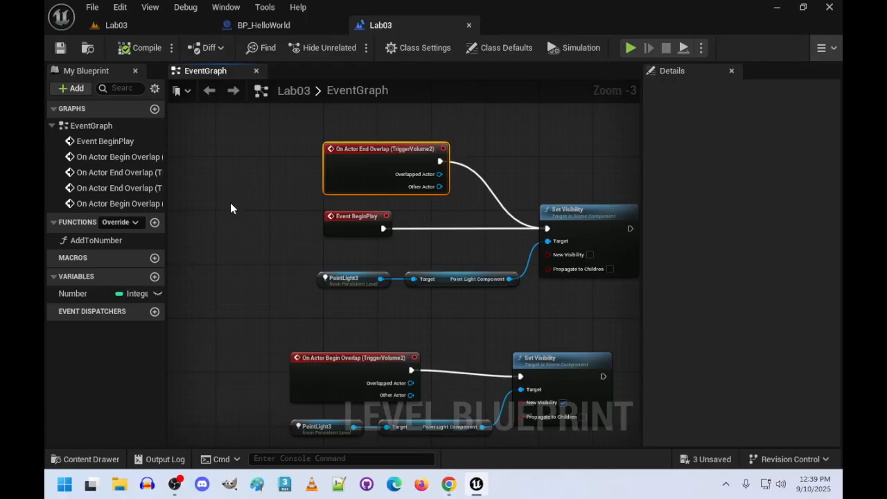
left_click(470, 26)
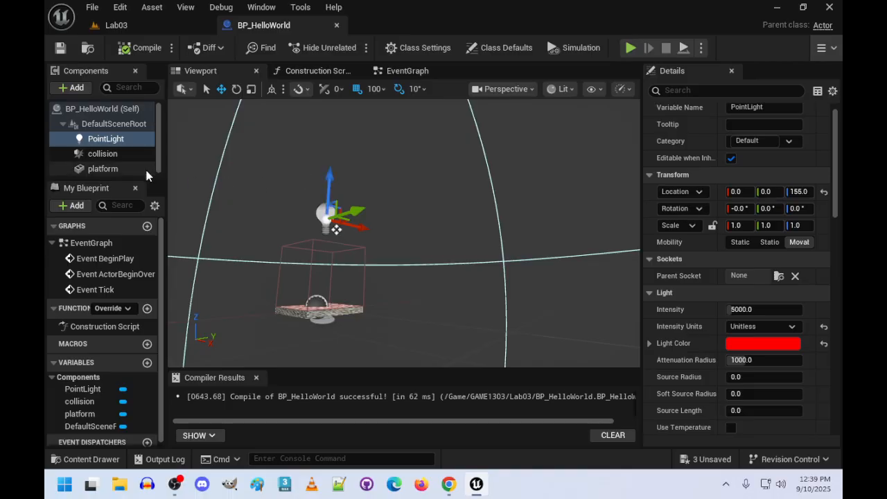
Close BP_HelloWorld's Construction Script graph and delete the Event Tick and Event ActorBeginOverlap nodes from its EventGraph.
left_click(357, 71)
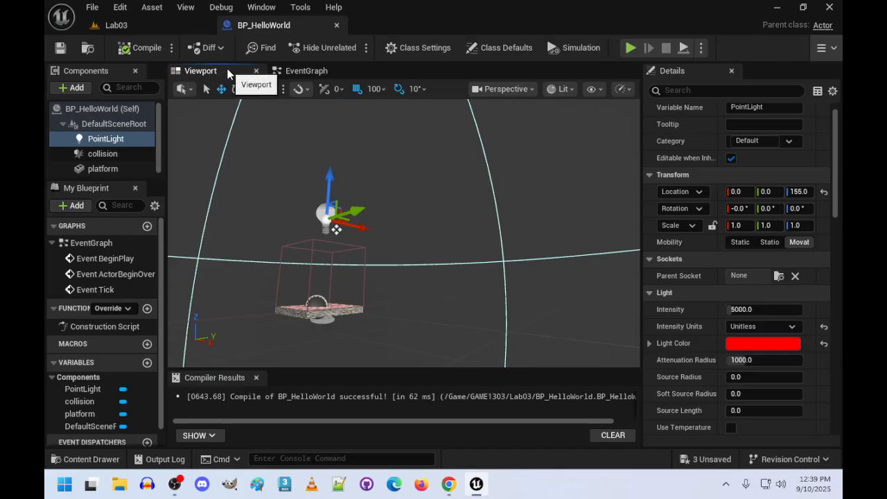
left_click(313, 71)
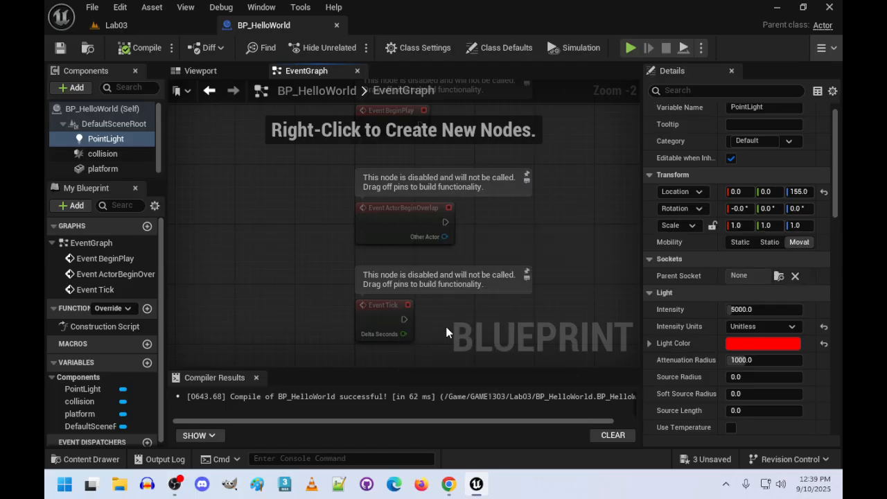
left_click(368, 320)
key("Delete")
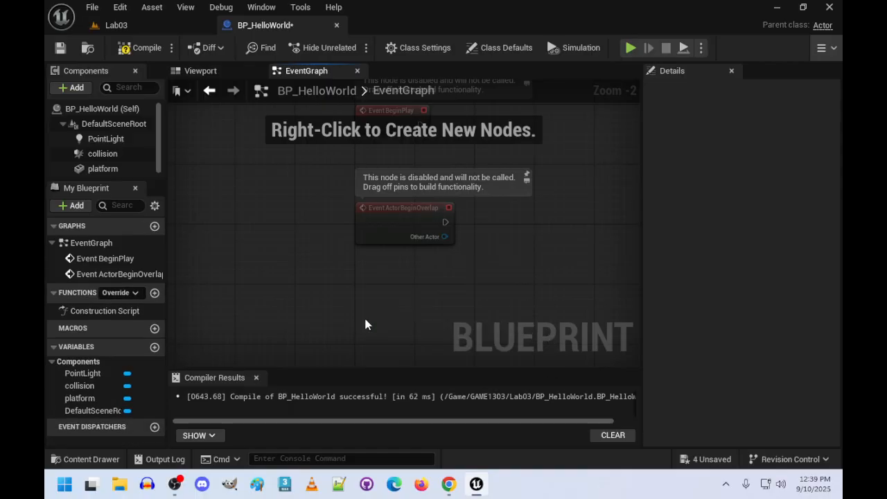
left_click(381, 235)
key("Delete")
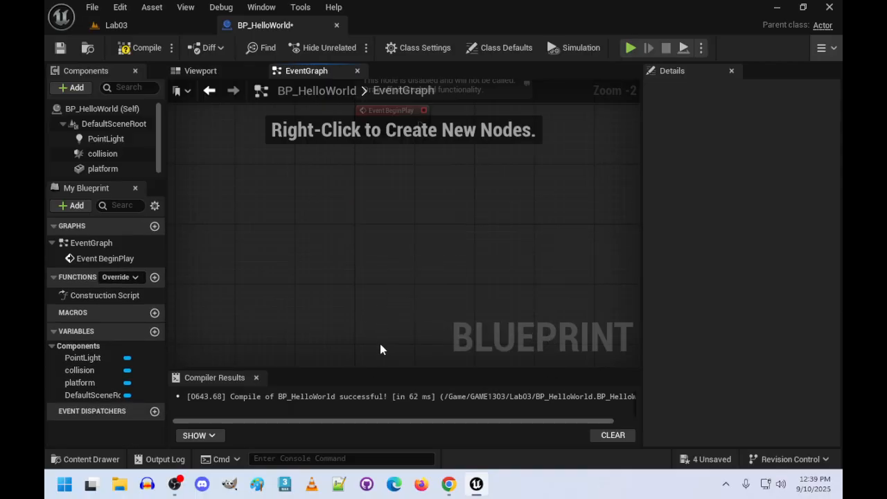
right_click_drag(389, 221, 312, 306)
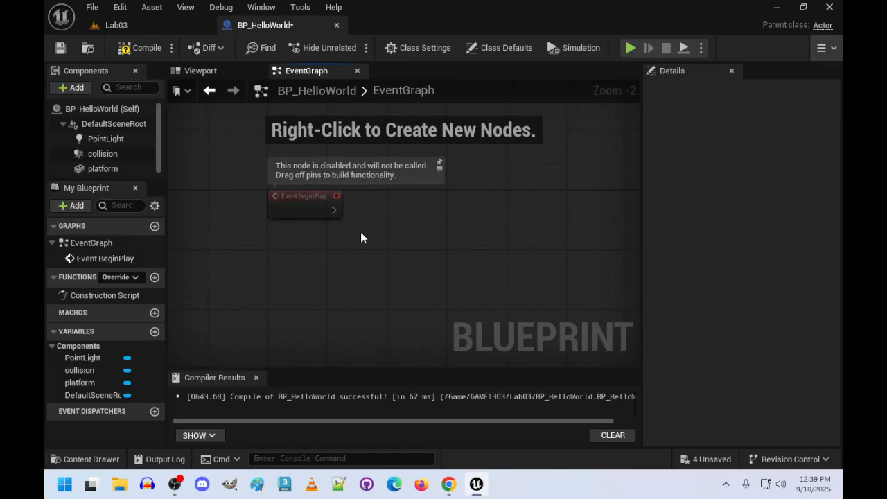
right_click_drag(370, 268, 303, 240)
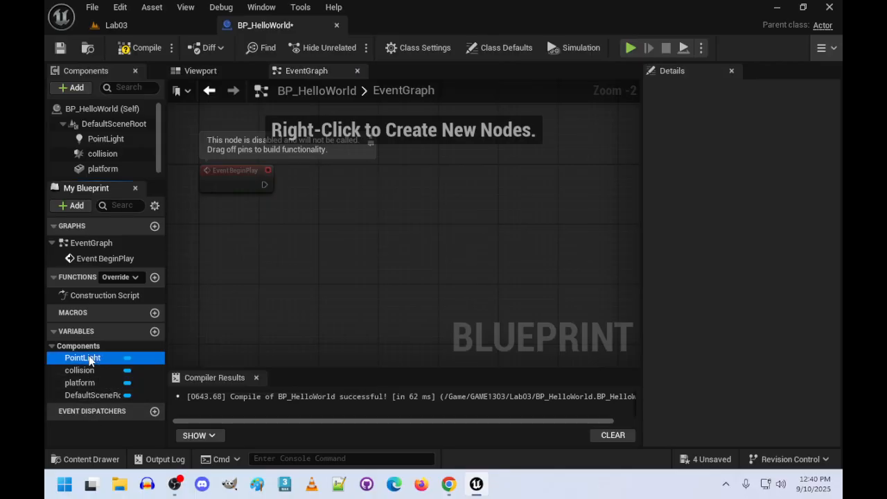
left_click_drag(89, 357, 268, 224)
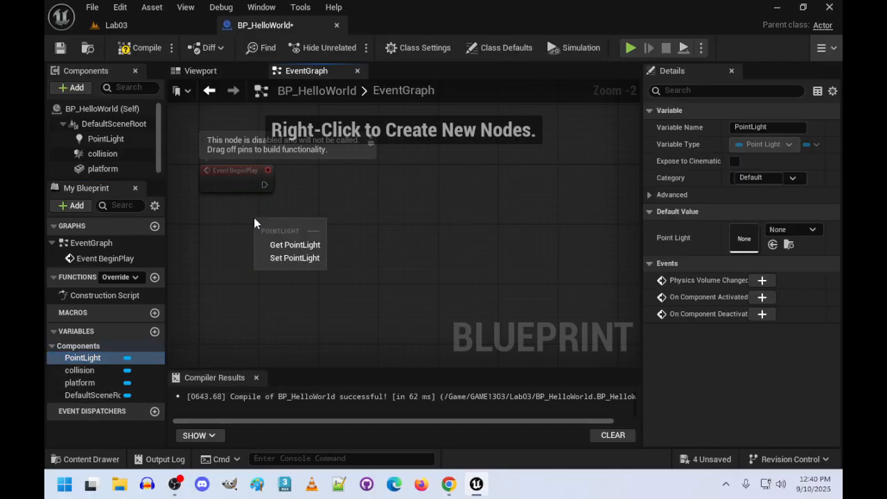
left_click(280, 260)
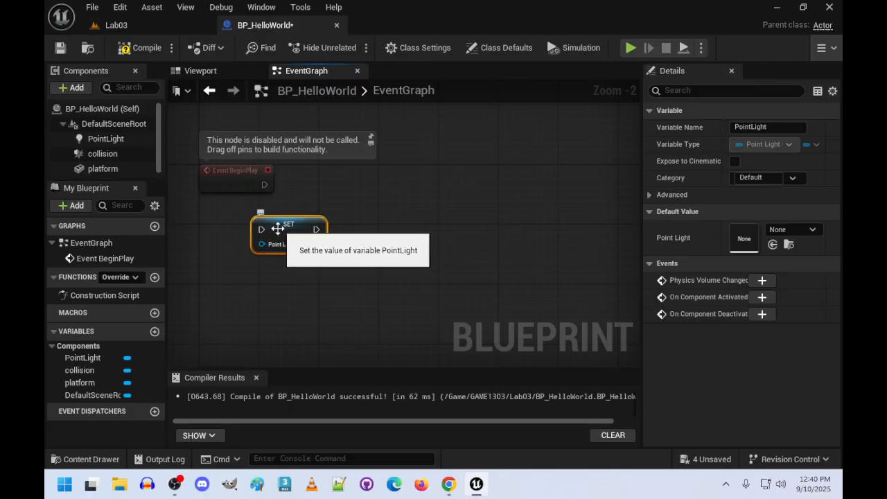
key("Delete")
Add a Get PointLight node to the EventGraph and create a Set Visibility node targeting it.
left_click_drag(83, 357, 360, 187)
left_click(278, 254)
type("set")
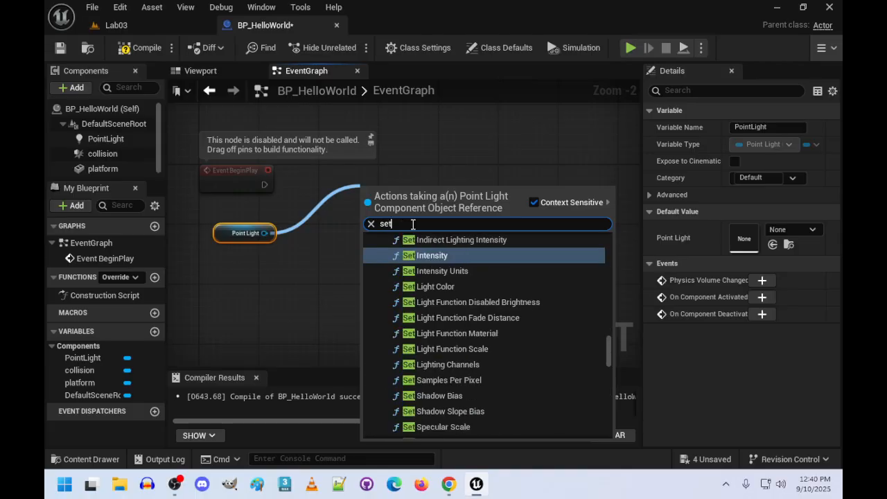
type(" visib")
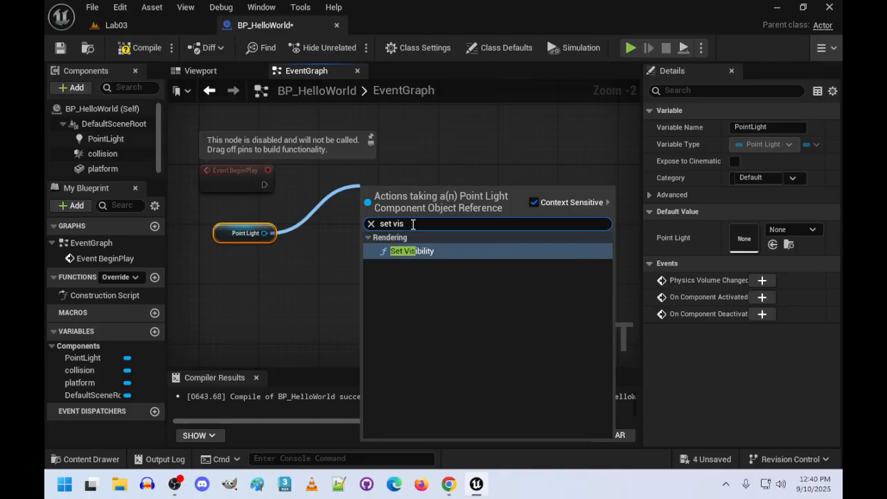
key("Return")
Connect Event BeginPlay to the Set Visibility node and arrange the Set Visibility and Point Light nodes neatly beside it.
left_click_drag(393, 193, 386, 179)
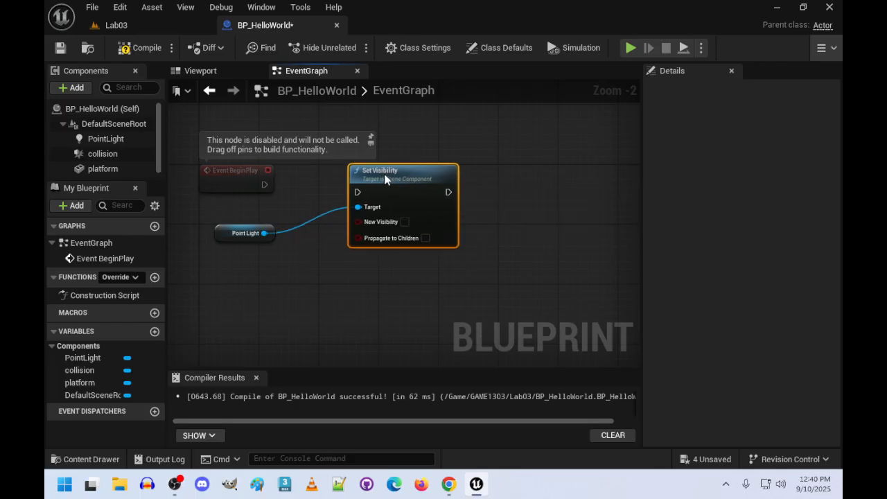
left_click_drag(264, 184, 385, 177)
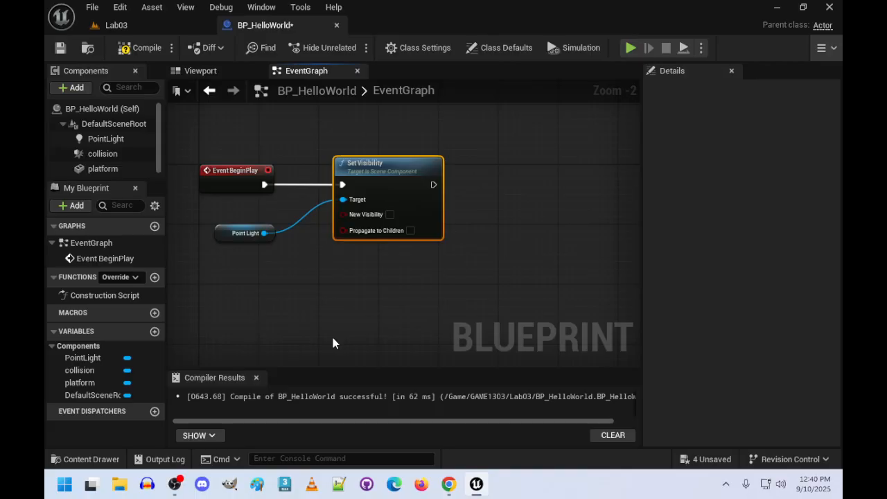
left_click_drag(217, 236, 262, 221)
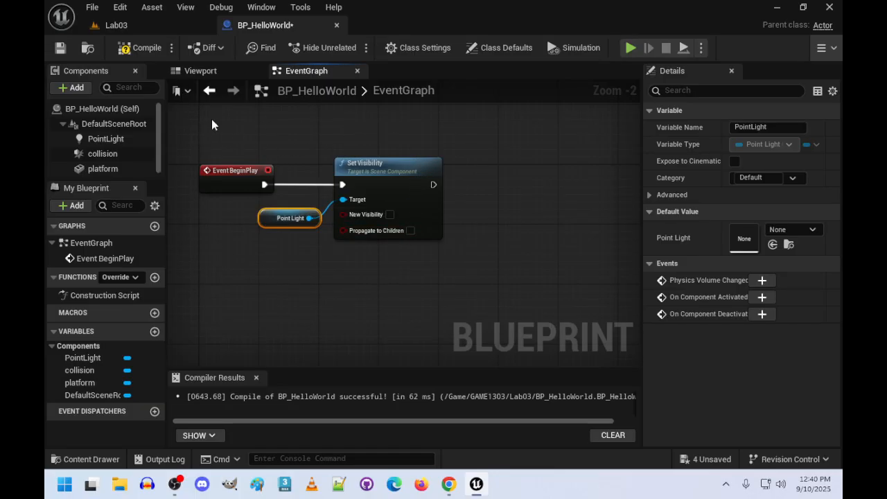
Compile BP_HelloWorld, return to the Lab03 level and save all unsaved files.
left_click(147, 48)
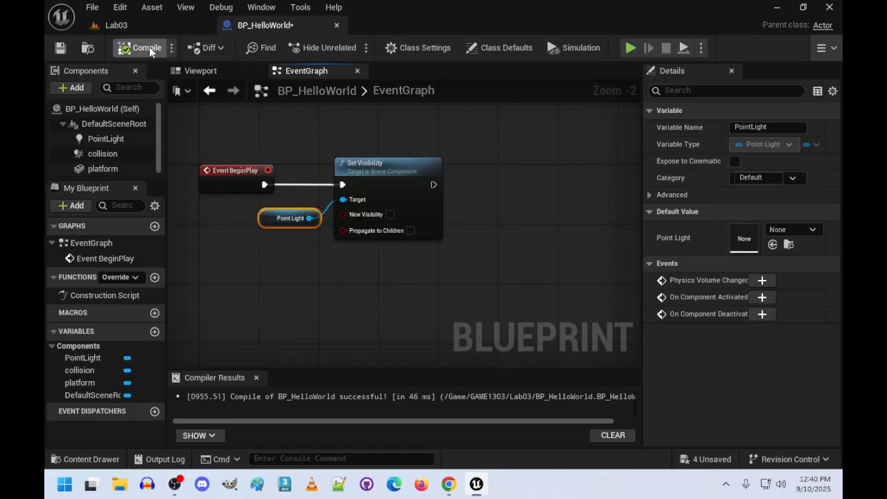
left_click(149, 26)
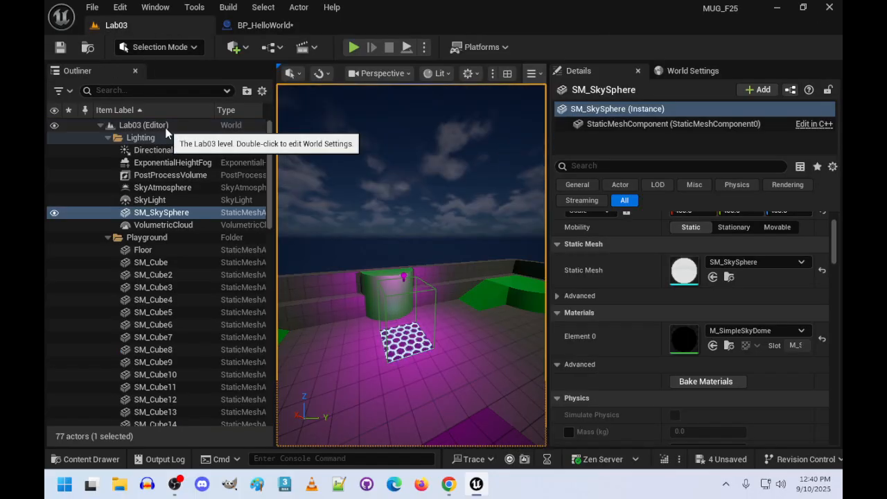
key("ctrl+shift+s")
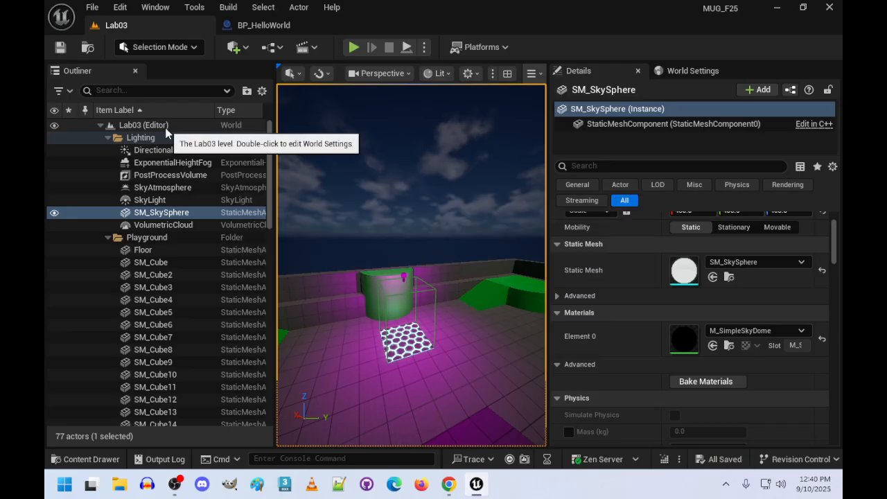
Play-test the Lab03 level, run the character around the platforms to check their lights, and stop the session.
right_click_drag(346, 281, 544, 284)
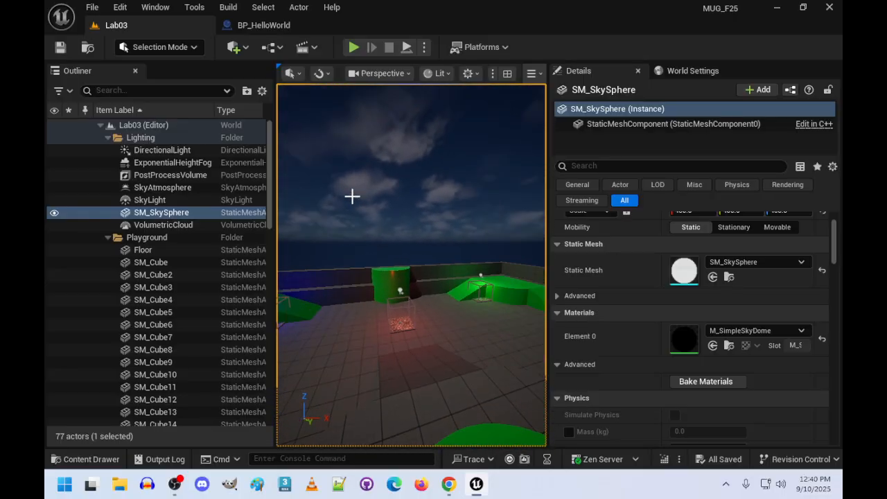
left_click(353, 47)
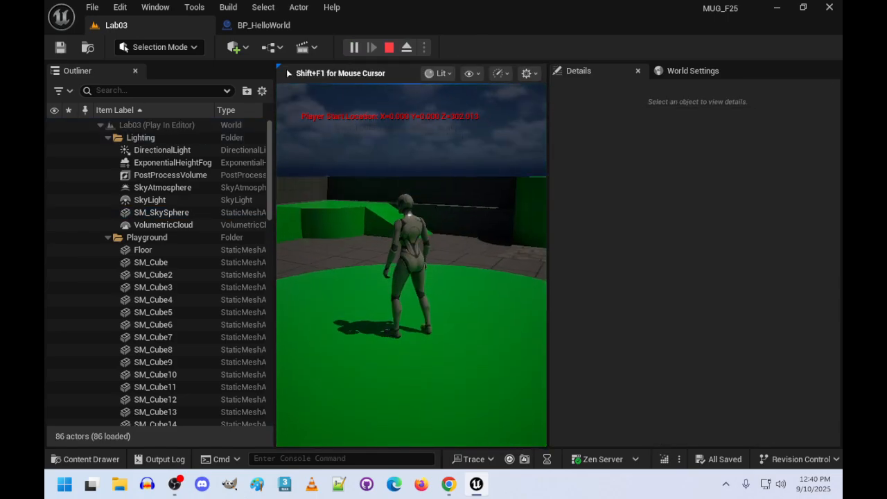
key("w")
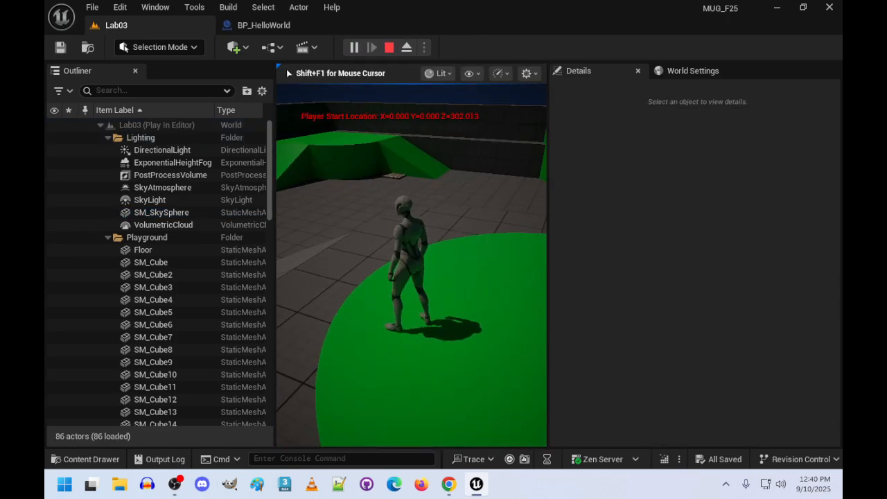
key("w")
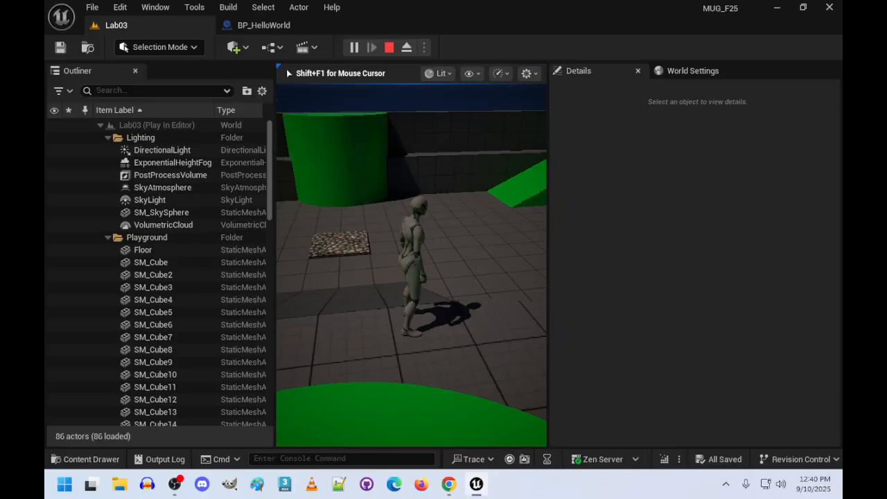
key("a")
key("a")
key("w")
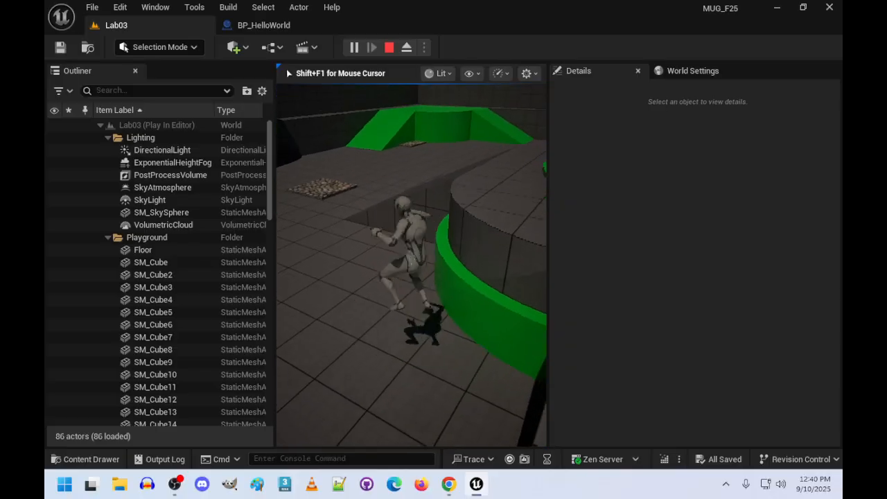
key("Escape")
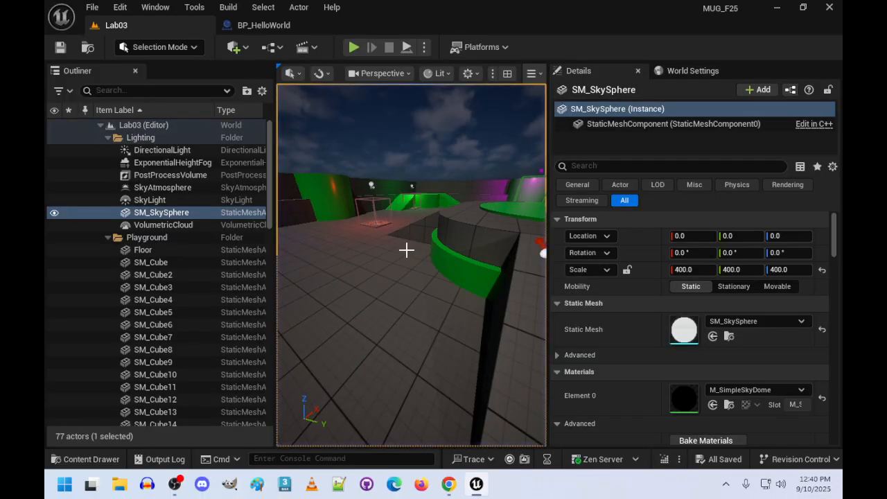
Move the BP_HelloWorld2 platform beside the green ramp farther out from the ramp.
right_click_drag(407, 251, 413, 364)
key("w")
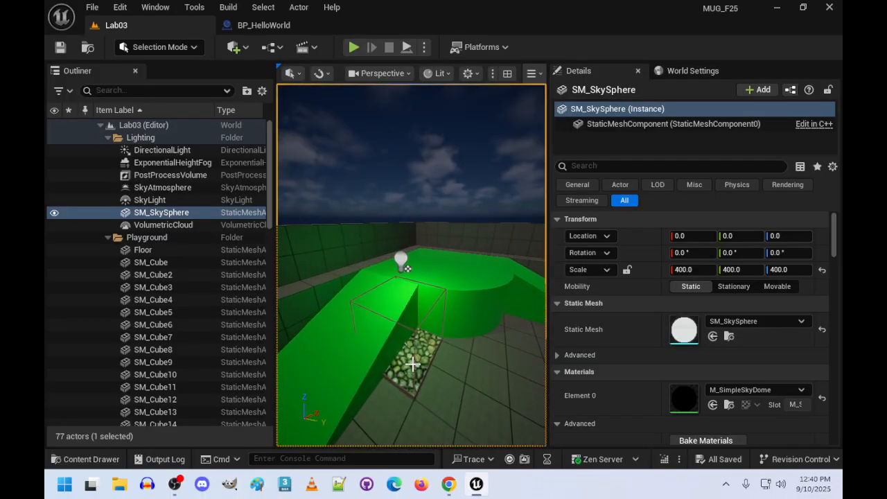
left_click(413, 364)
left_click_drag(451, 375, 502, 415)
right_click_drag(502, 415, 414, 432)
Move the BP_HelloWorld3 platform away from its ramp along the Y axis to Y -1400.
left_click(456, 350)
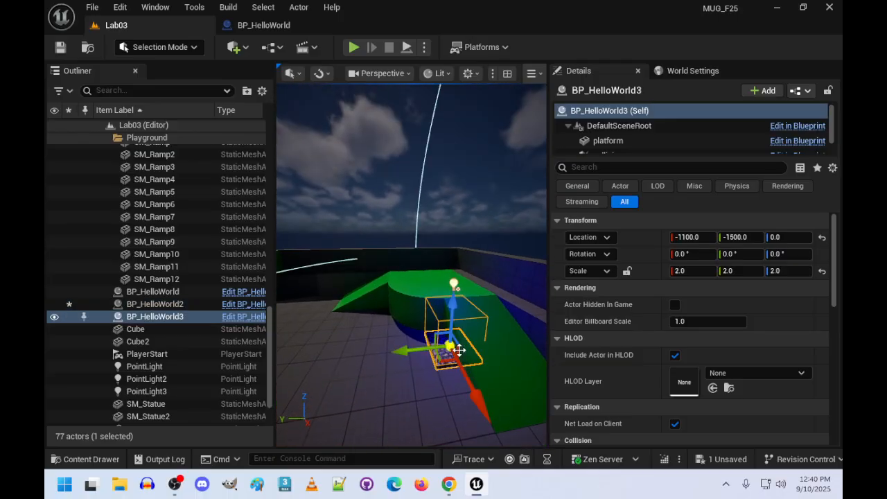
left_click_drag(403, 350, 372, 359)
key("a")
right_click_drag(372, 359, 444, 359)
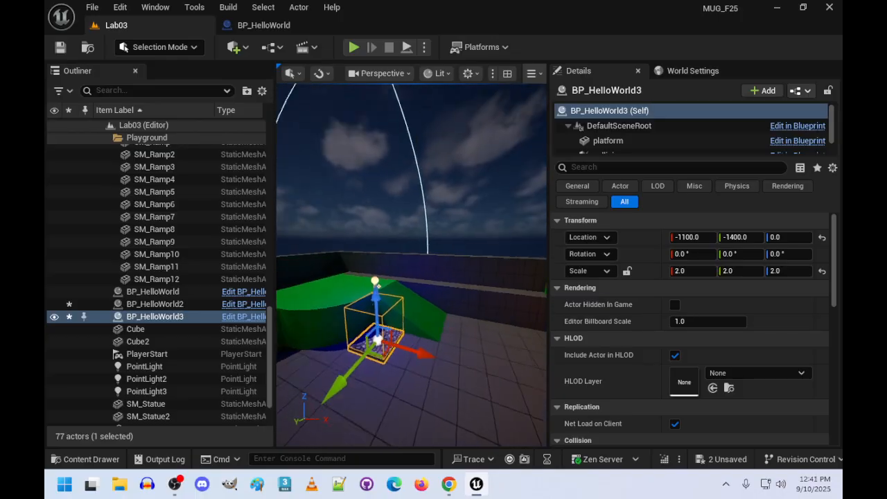
right_click_drag(395, 347, 308, 335)
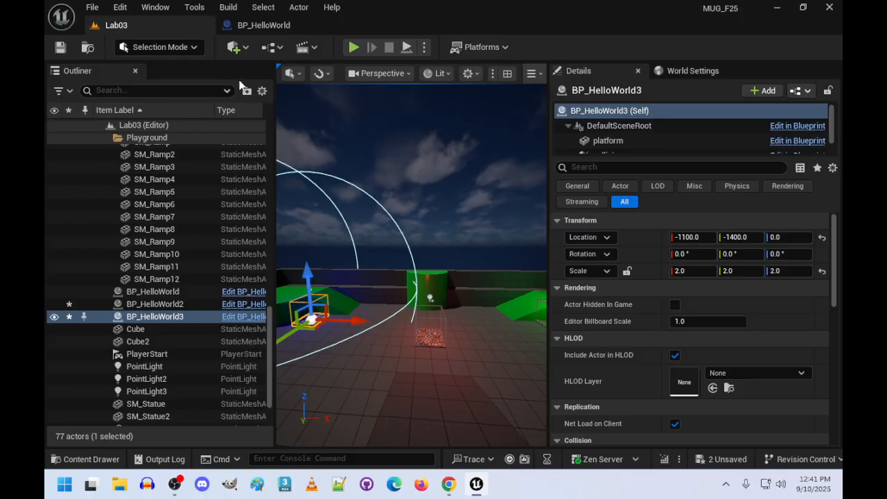
In BP_HelloWorld's EventGraph, add an On Component Begin Overlap event for the collision component.
left_click(262, 25)
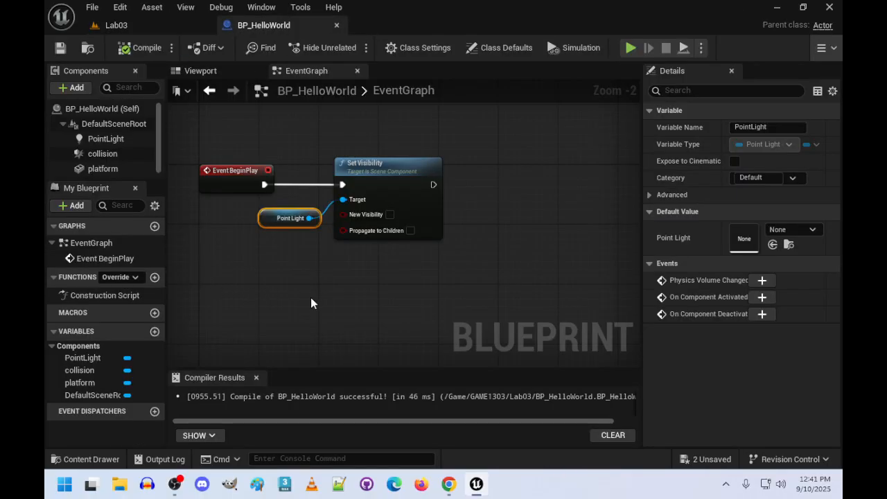
right_click_drag(311, 298, 319, 251)
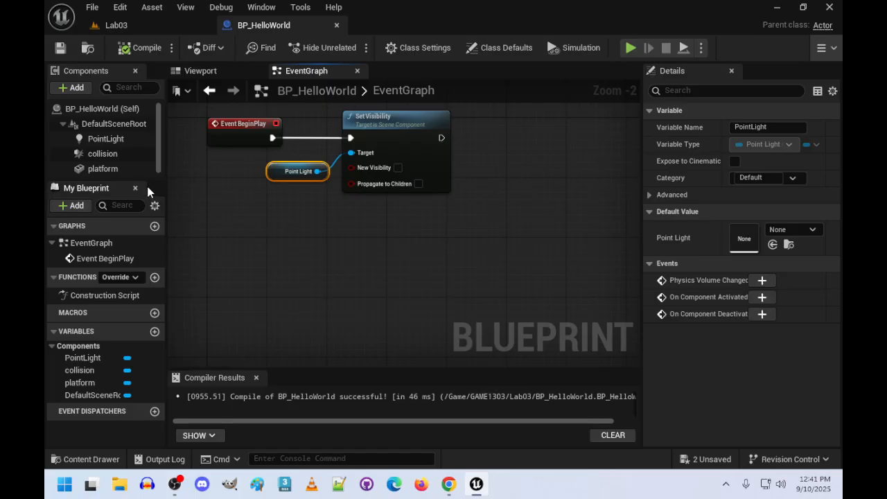
left_click(98, 154)
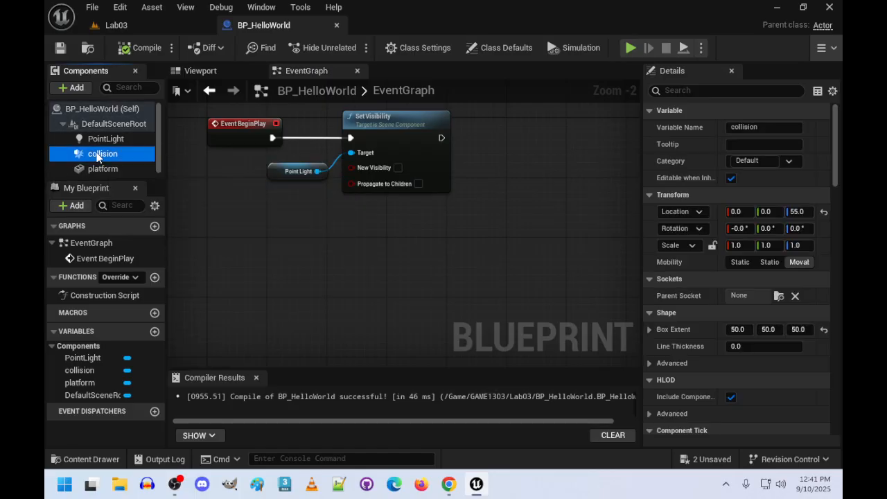
right_click(227, 249)
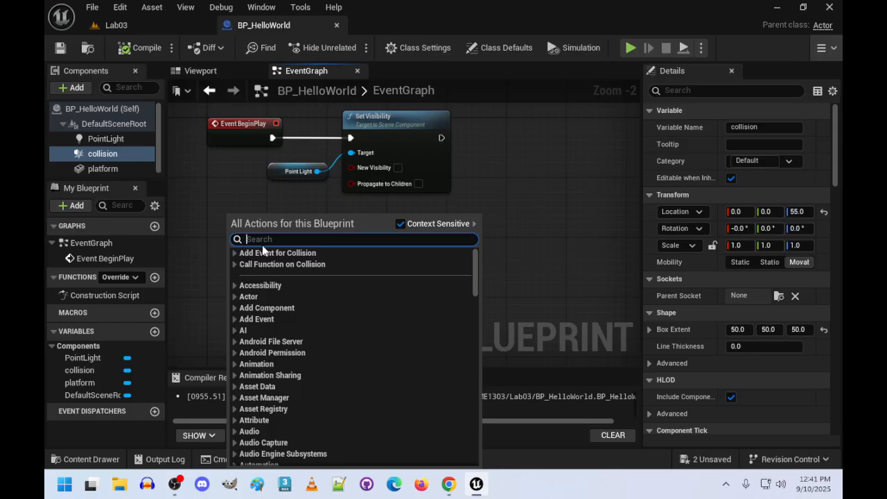
left_click(234, 265)
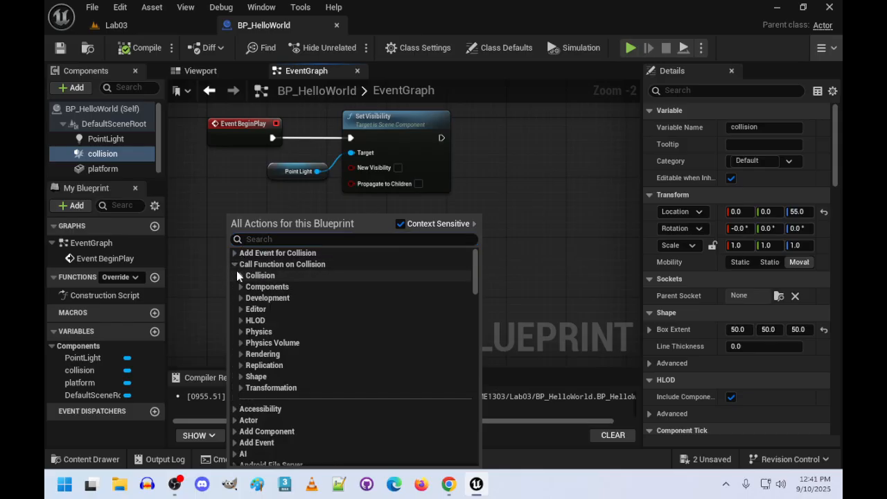
left_click(247, 276)
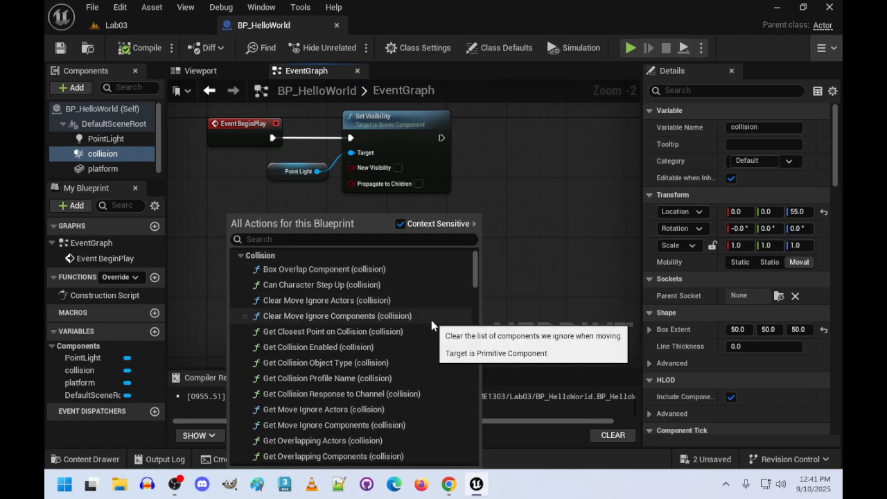
scroll(409, 303, "down", 3)
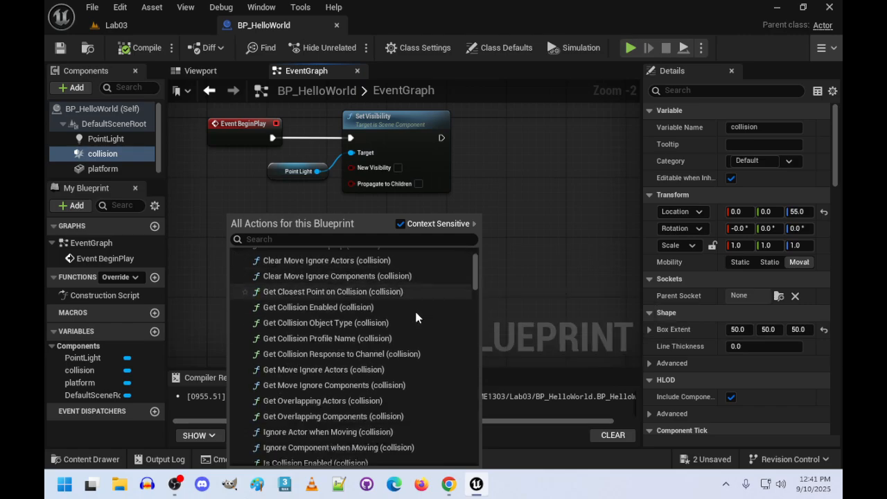
scroll(416, 316, "down", 2)
scroll(415, 325, "down", 4)
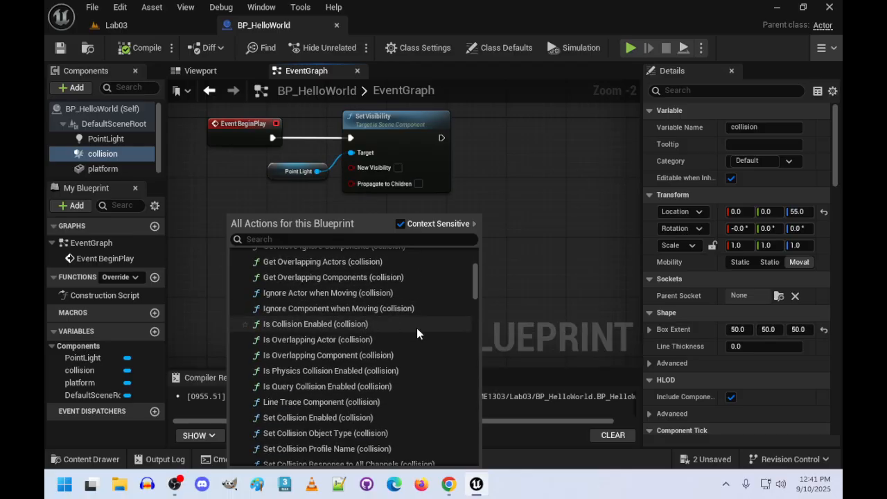
scroll(416, 327, "up", 7)
left_click(317, 239)
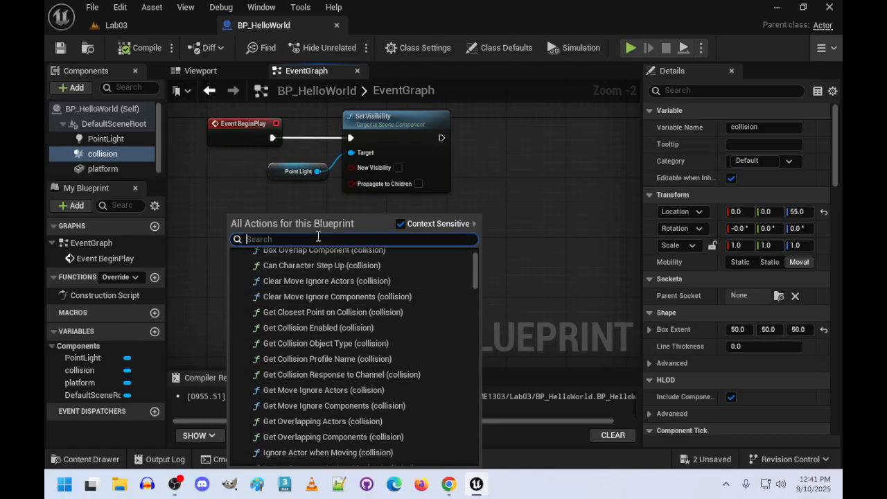
type("begin")
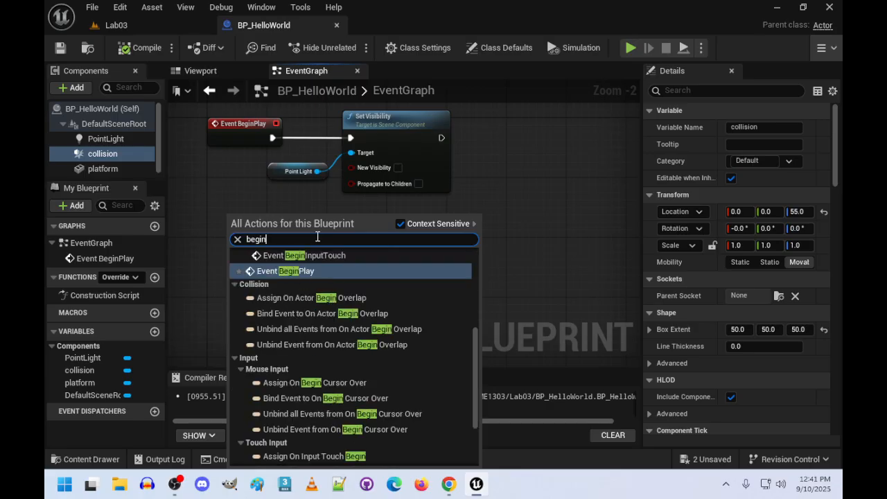
scroll(330, 307, "up", 6)
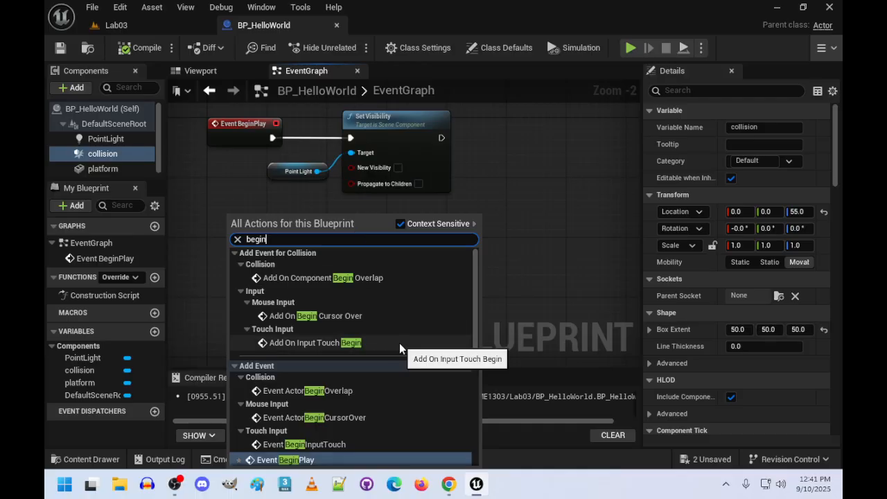
left_click(304, 278)
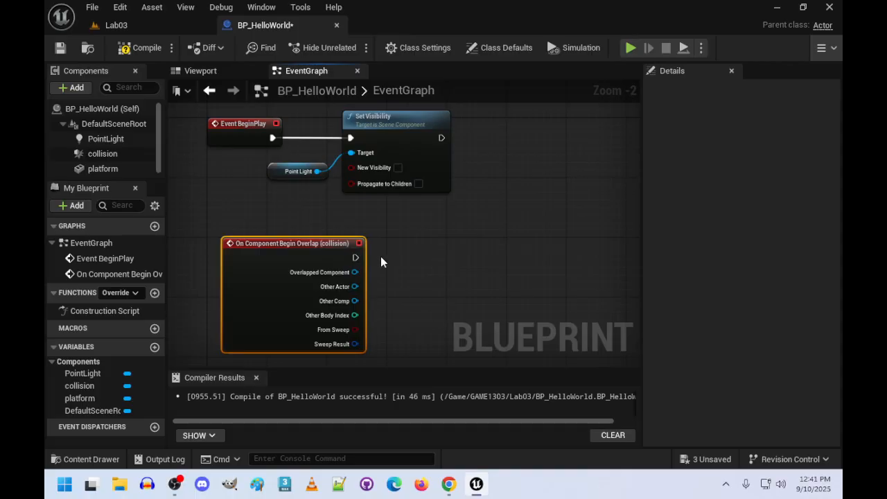
Align the On Component Begin Overlap node beneath the Event BeginPlay nodes, leaving free graph space below it.
scroll(417, 259, "down", 1)
scroll(403, 276, "up", 1)
scroll(404, 281, "up", 1)
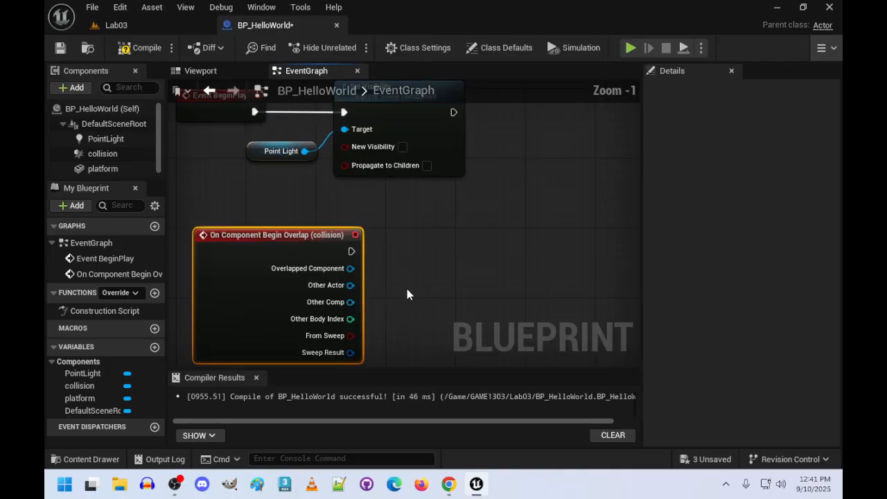
scroll(409, 290, "down", 1)
right_click_drag(412, 297, 465, 263)
left_click_drag(341, 215, 326, 215)
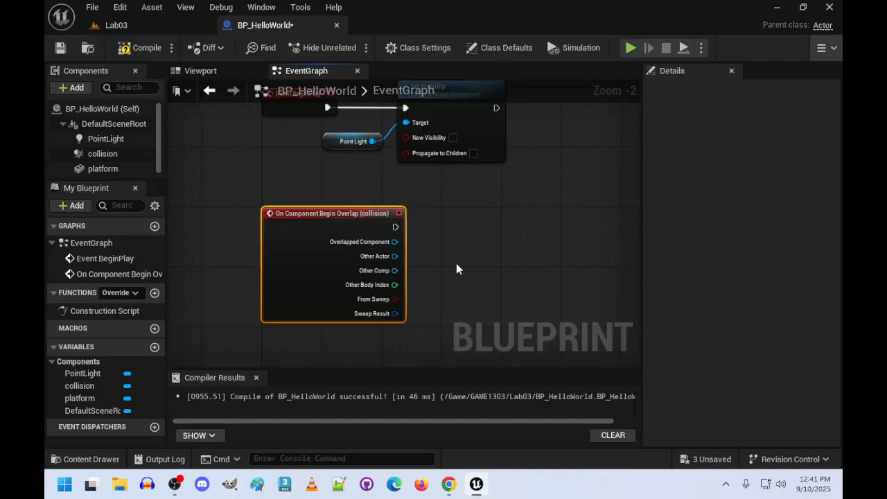
right_click_drag(456, 269, 450, 220)
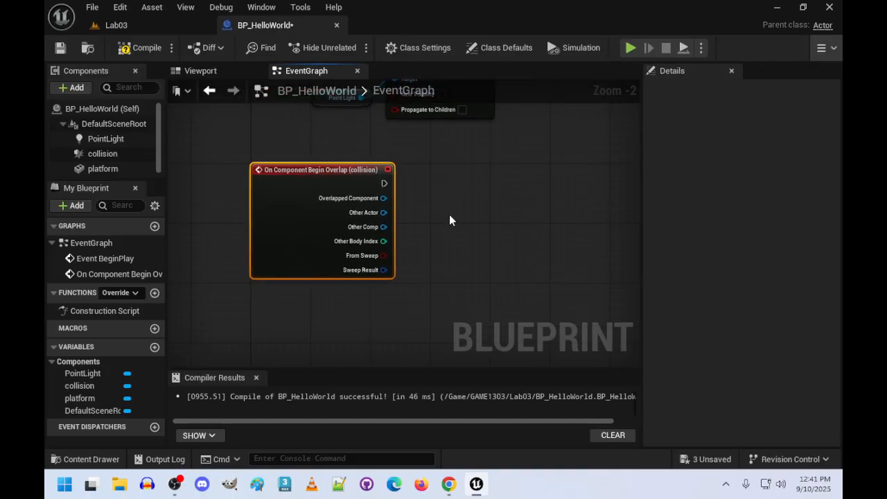
Add an On Component End Overlap event for the collision component and align it below the Begin Overlap node.
left_click(85, 154)
right_click(288, 326)
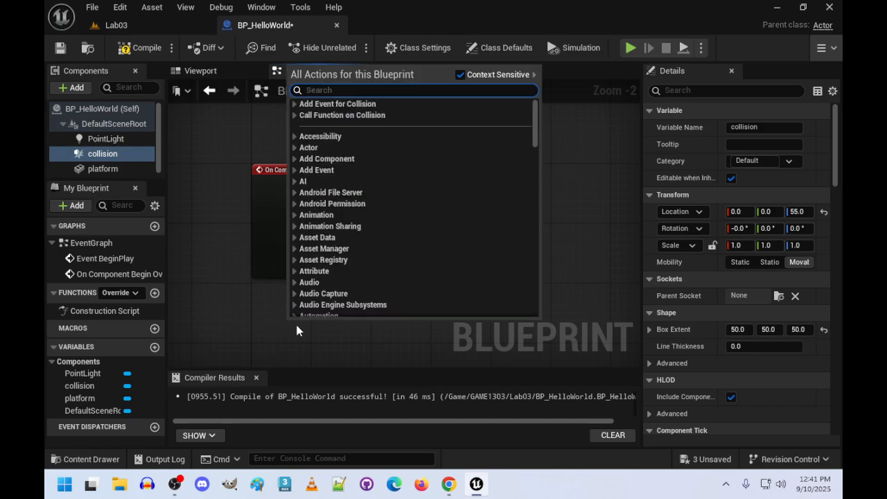
type("end")
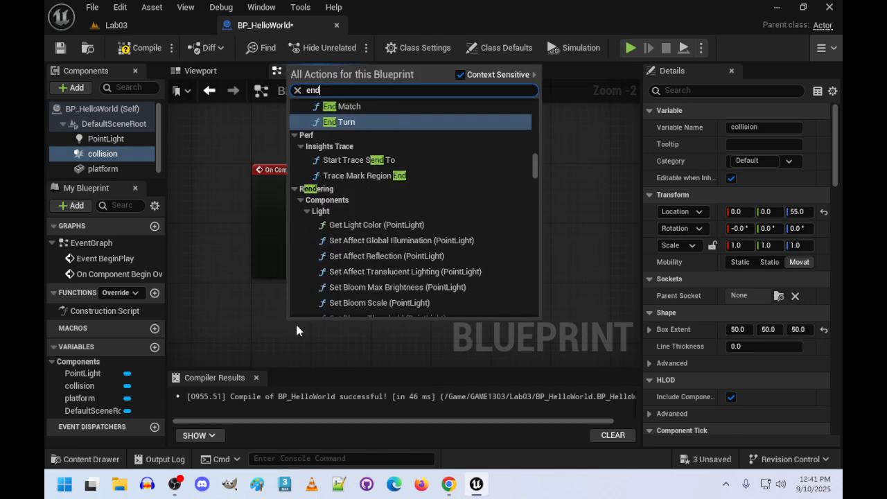
type(" over")
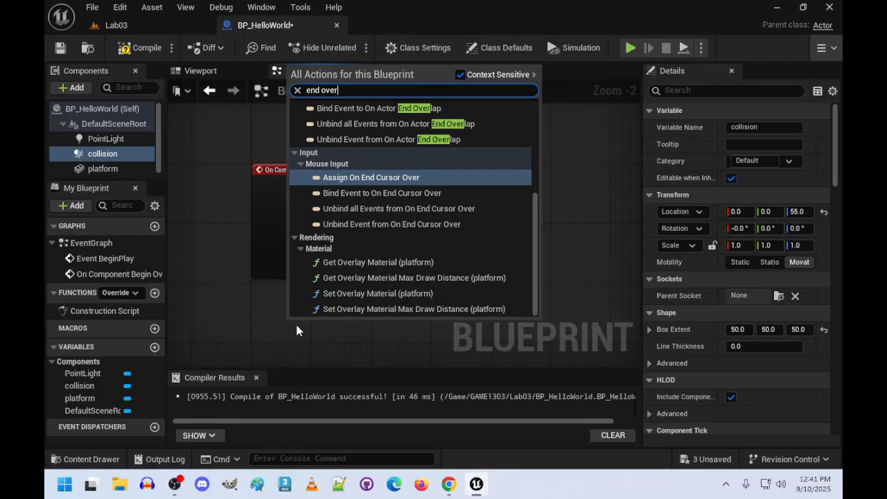
scroll(388, 267, "up", 5)
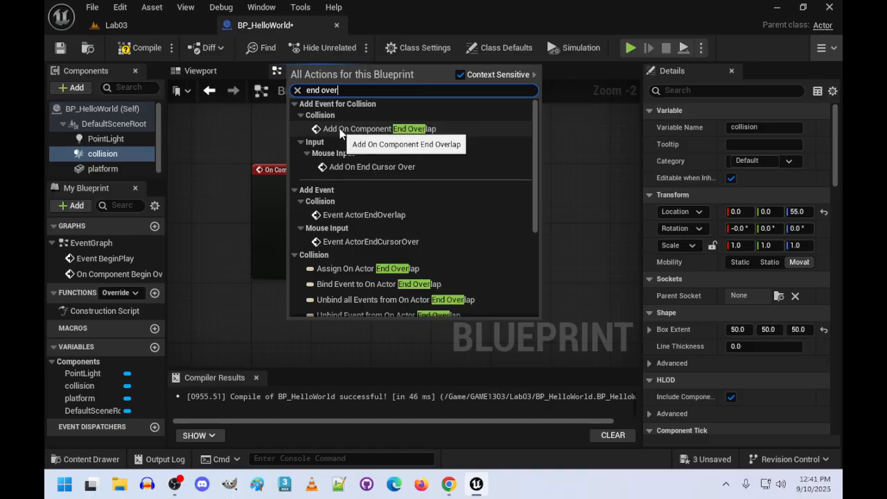
left_click(384, 129)
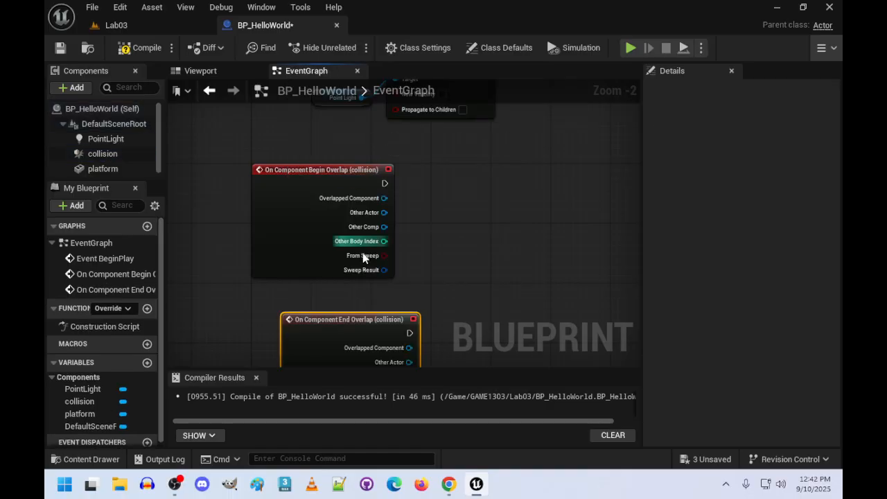
left_click_drag(353, 320, 323, 312)
right_click_drag(442, 272, 409, 244)
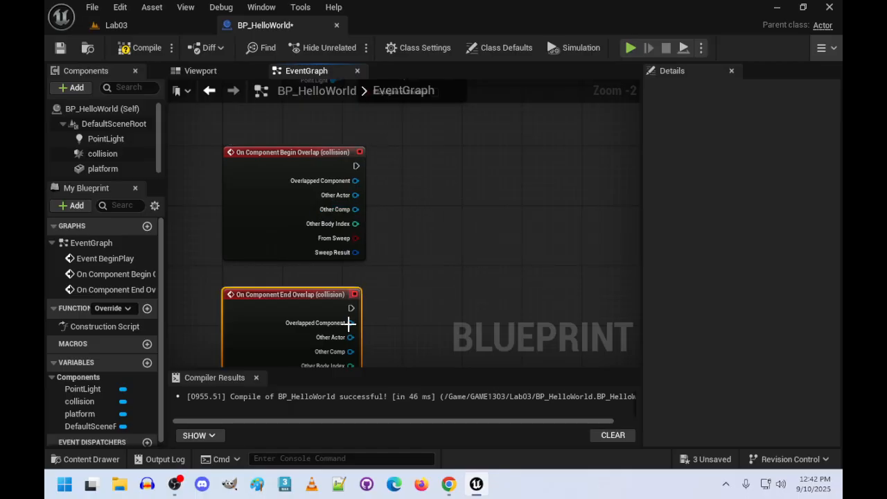
Copy the Point Light and Set Visibility nodes and place a duplicate pair beside the On Component Begin Overlap event.
right_click_drag(460, 181, 370, 254)
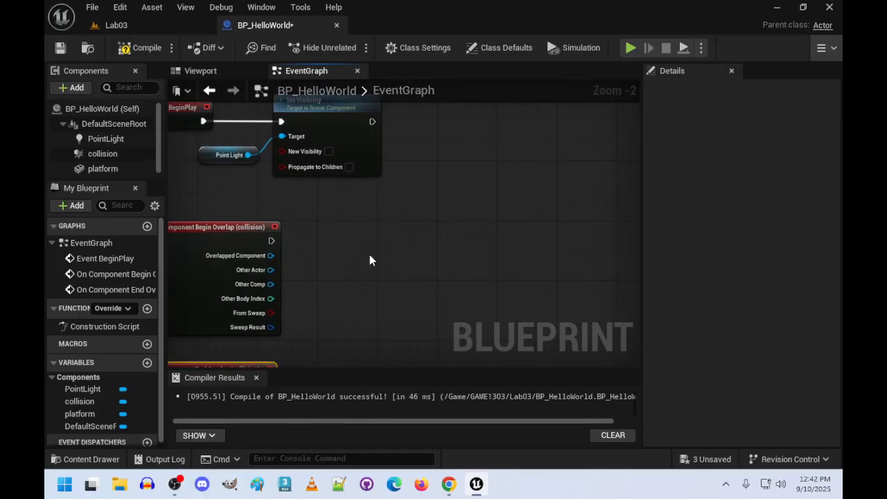
scroll(369, 254, "down", 1)
left_click_drag(369, 260, 263, 115)
left_click_drag(347, 194, 219, 111)
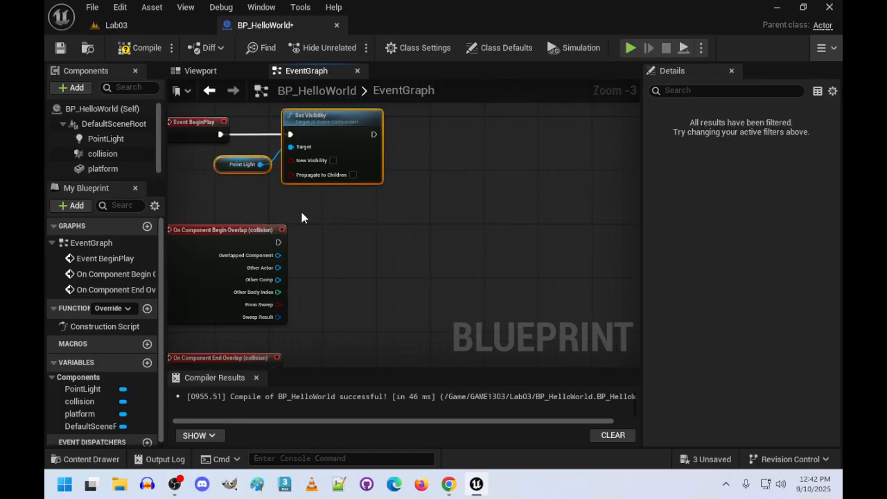
key("ctrl+v")
left_click_drag(397, 200, 432, 263)
Paste another Point Light and Set Visibility pair beside the On Component End Overlap event and connect the event to Set Visibility.
right_click_drag(432, 263, 418, 98)
key("ctrl+v")
left_click_drag(470, 252, 412, 212)
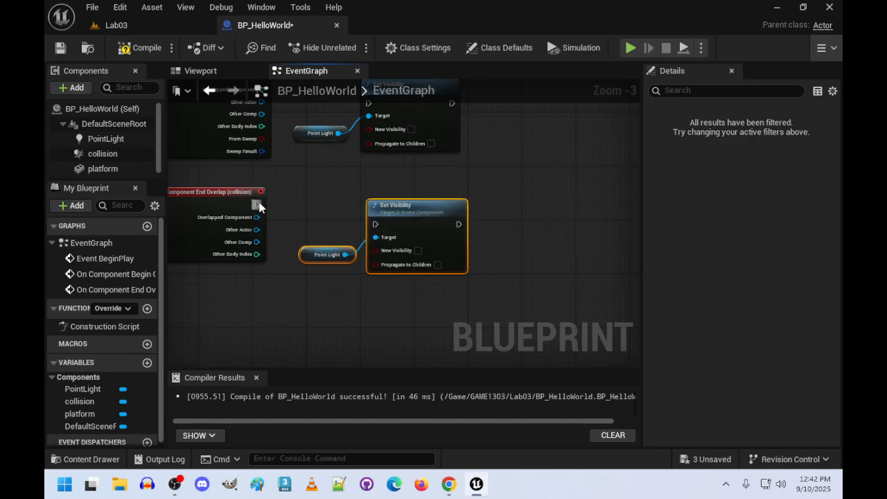
left_click_drag(257, 203, 375, 221)
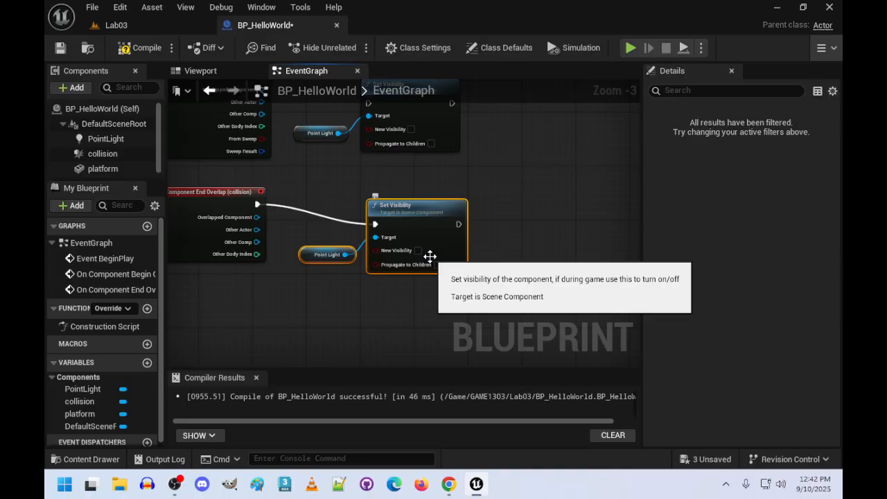
Connect the On Component Begin Overlap event to its own Set Visibility node with New Visibility enabled, and compile the blueprint.
right_click_drag(372, 204, 384, 307)
left_click_drag(326, 166, 405, 267)
left_click_drag(440, 201, 433, 181)
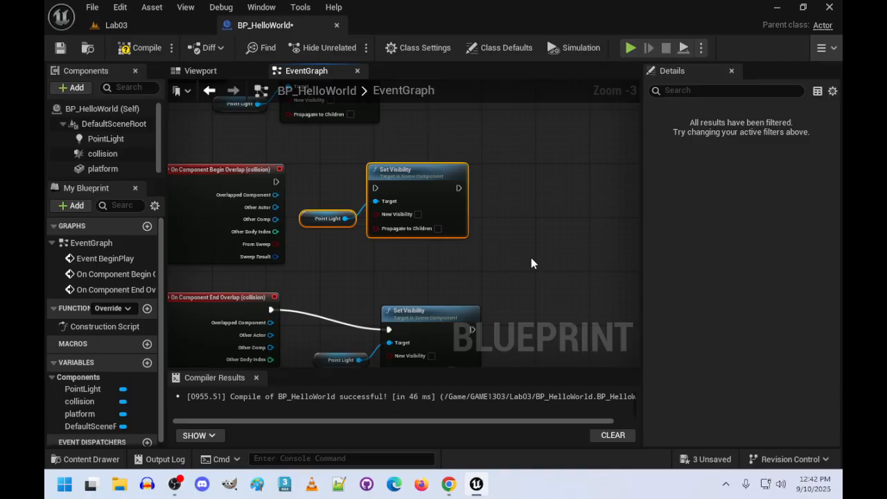
left_click_drag(276, 181, 375, 187)
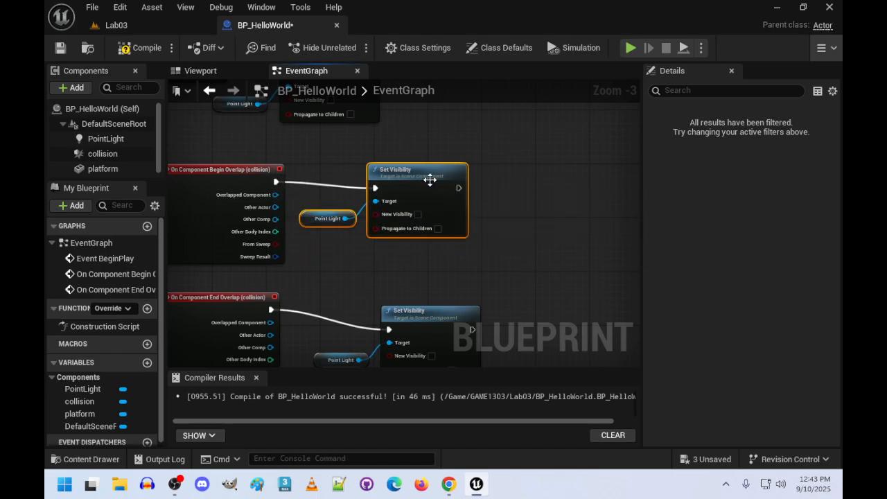
left_click(418, 214)
left_click(138, 47)
Play-test the Lab03 level by running the character onto and off the platforms to check how their point lights respond.
left_click(154, 23)
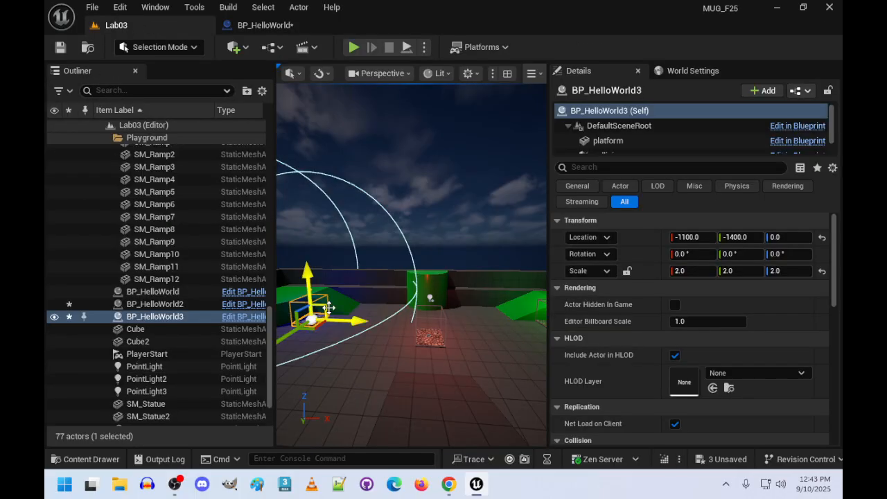
left_click(353, 46)
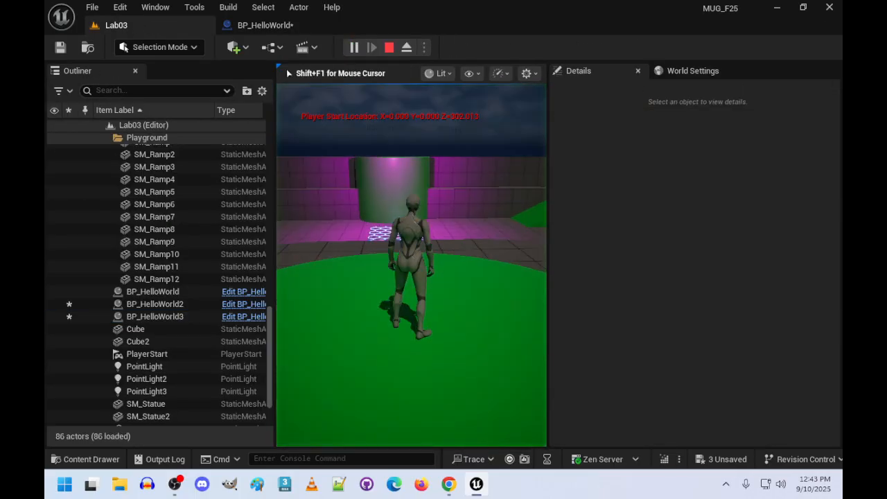
key("w")
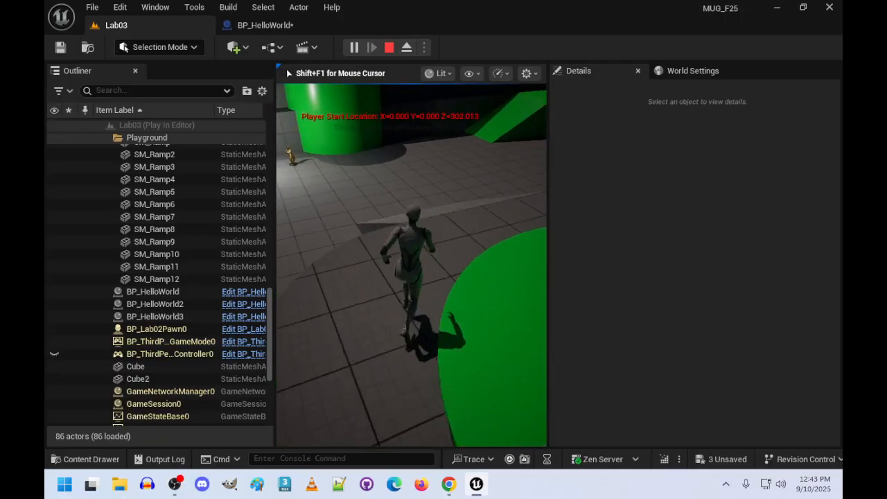
key("w")
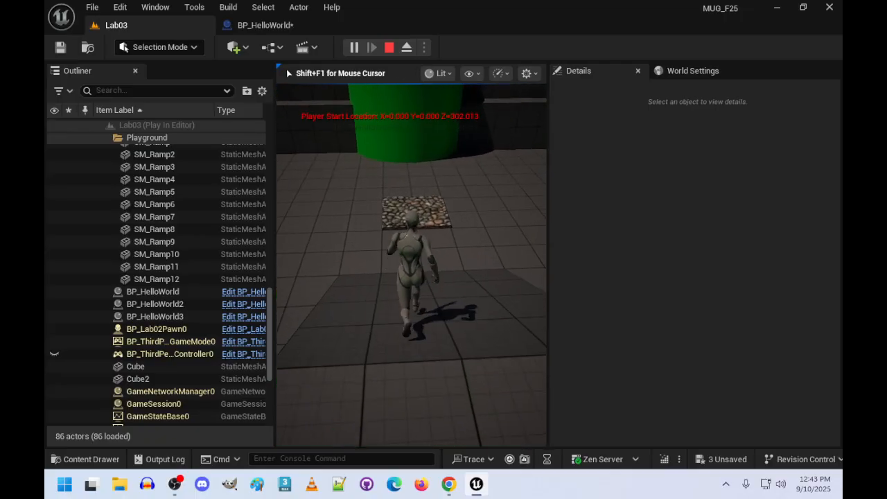
key("w")
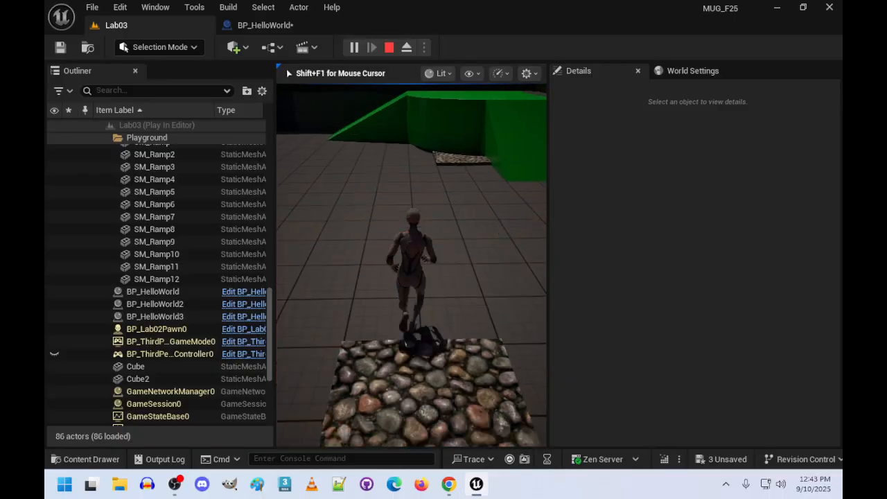
key("w")
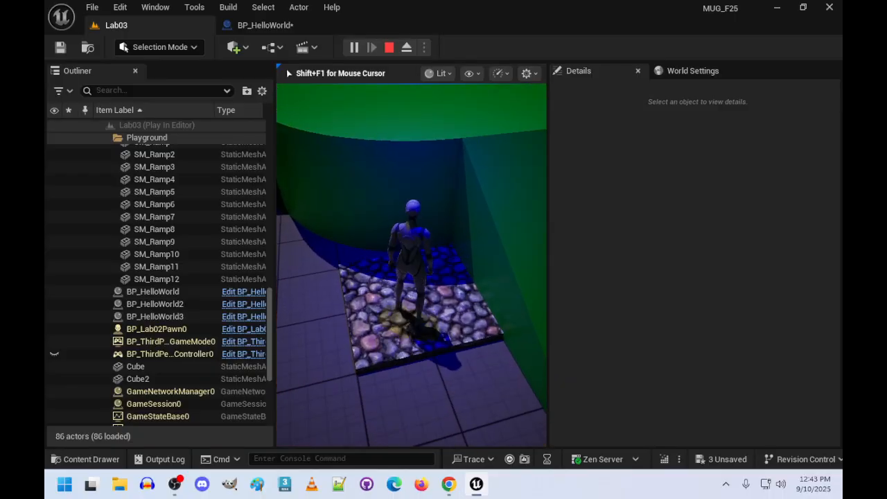
key("w")
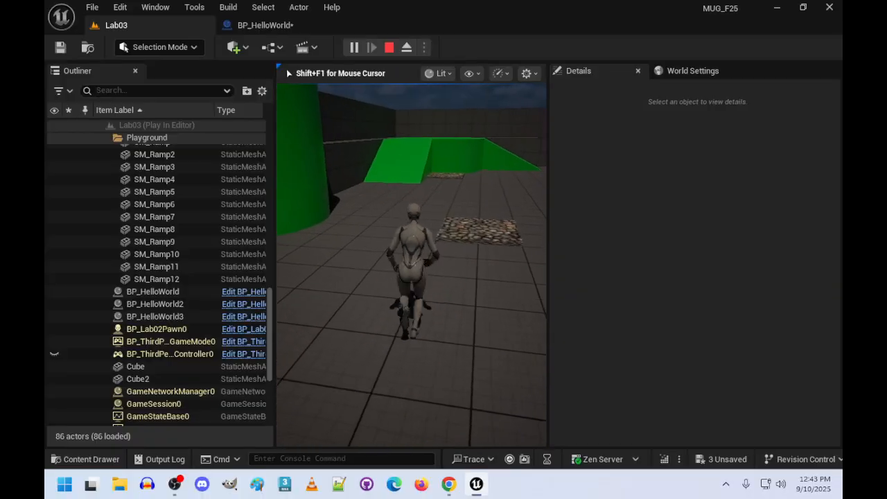
key("w")
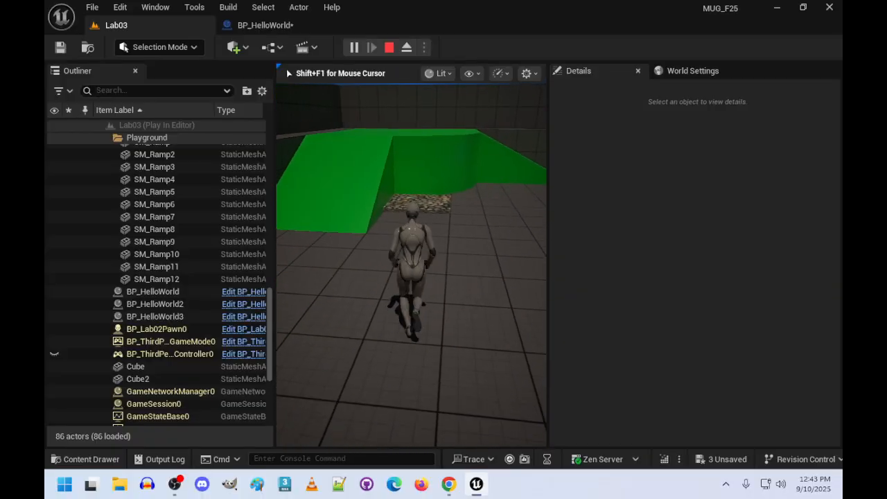
key("w")
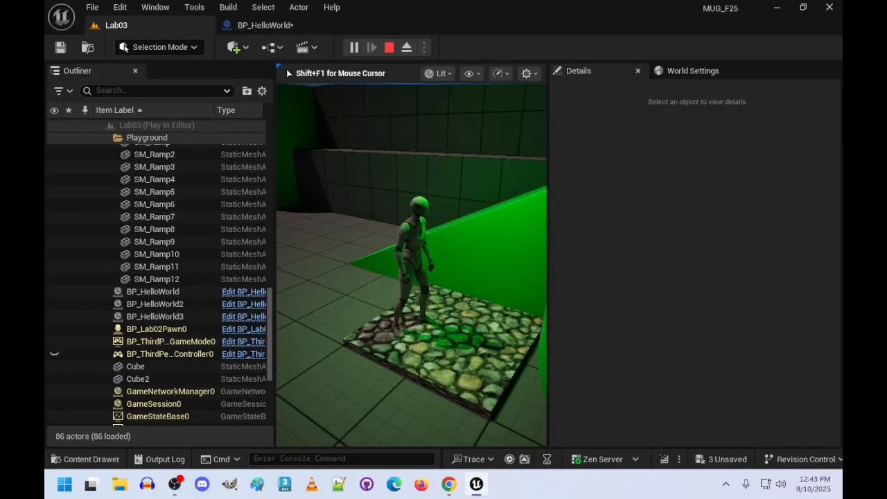
key("w")
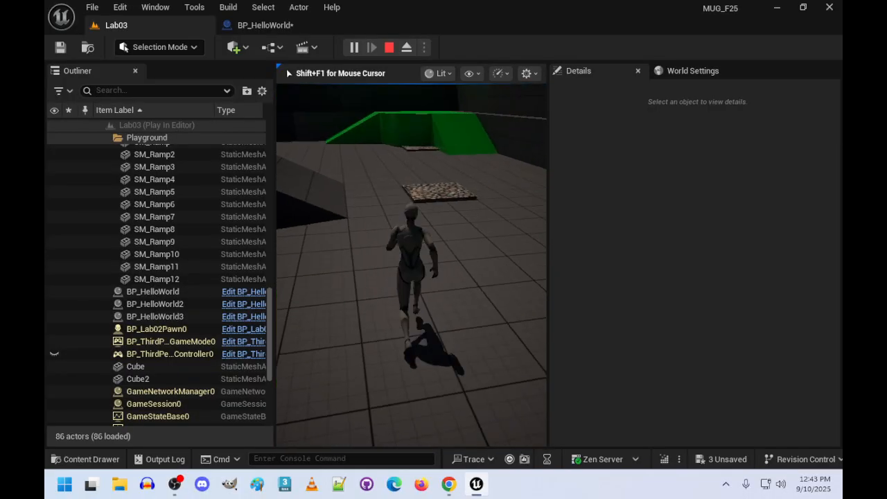
key("w")
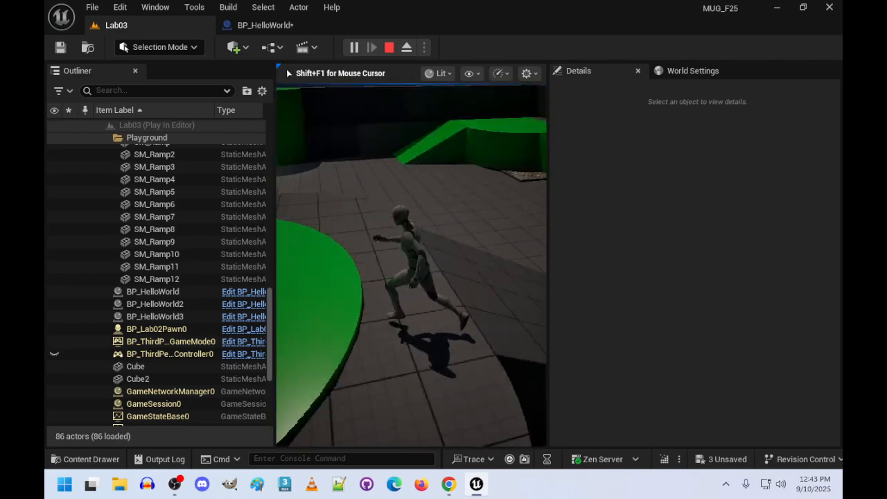
key("w")
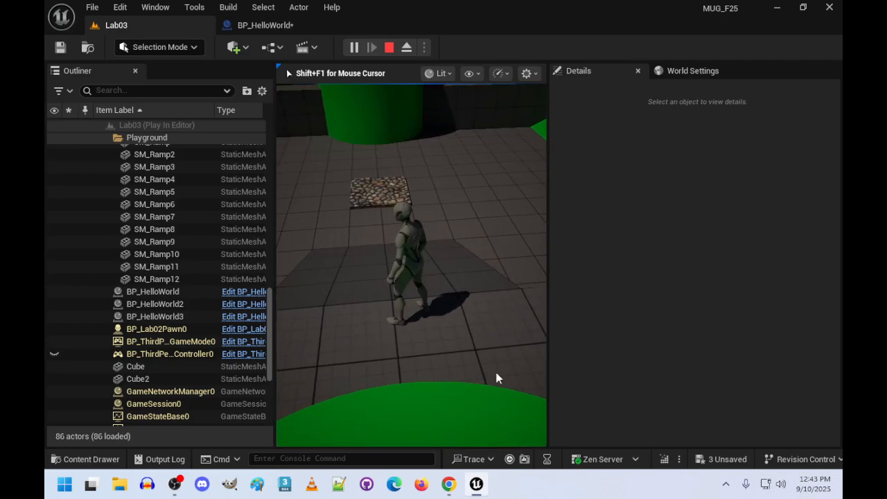
key("Escape")
Create a Blueprint class with Actor as its parent in the Lab03 folder and name it BP_HelloWorldActorOnly.
left_click(82, 459)
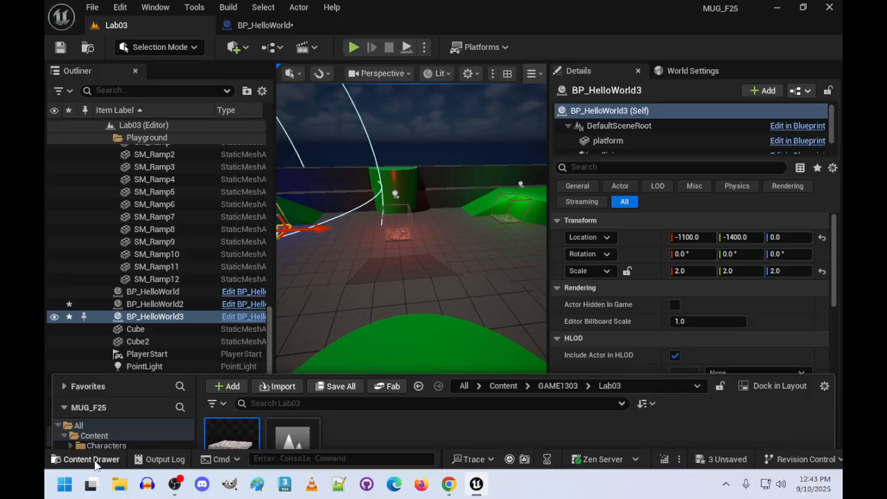
right_click(387, 309)
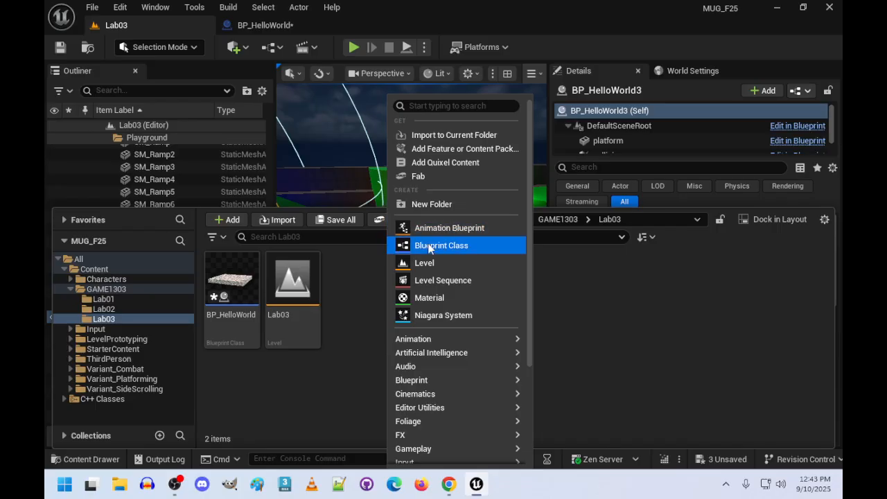
left_click(361, 302)
right_click(415, 304)
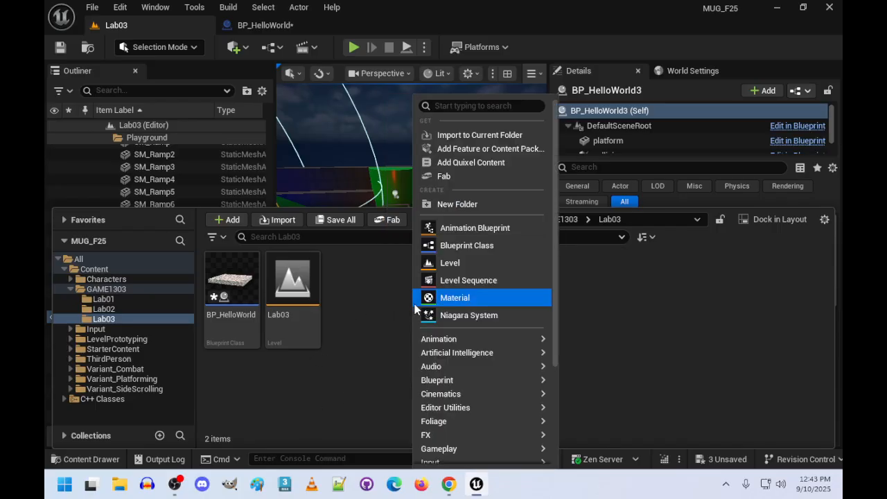
mouse_move(464, 399)
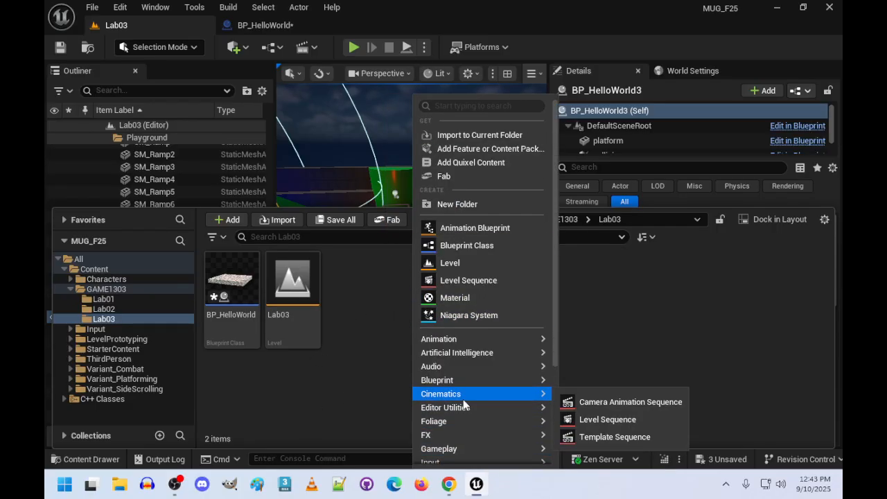
left_click(488, 246)
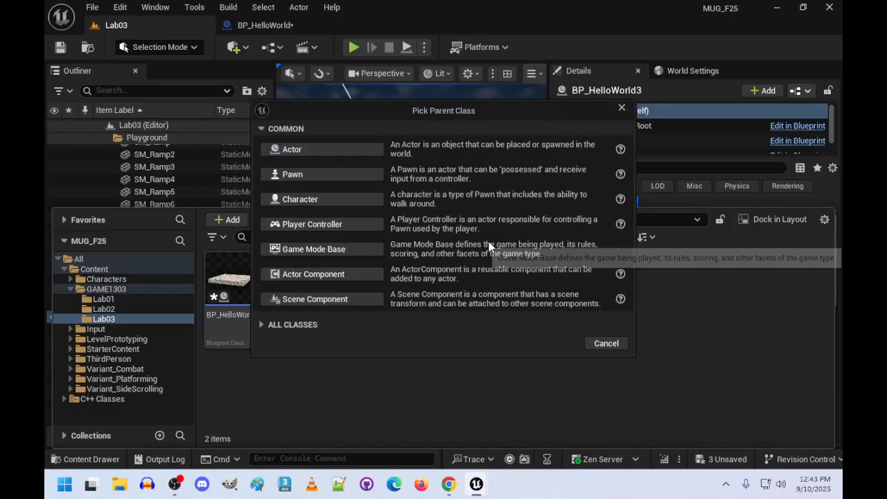
left_click(341, 149)
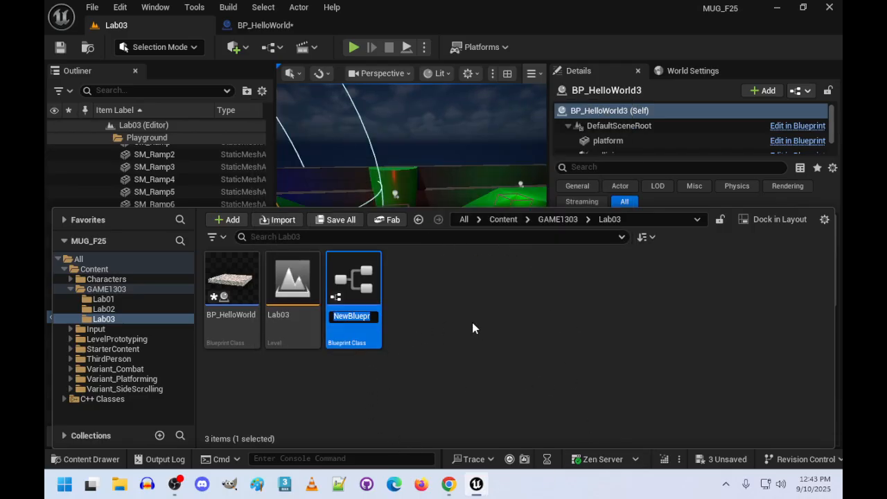
type("BP_")
key("BackSpace")
type("HelloWorl")
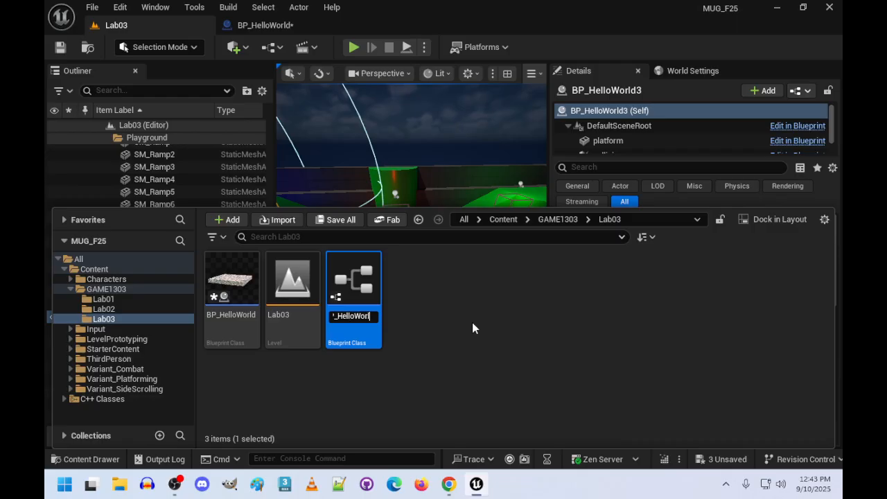
type("dActorOn")
key("Return")
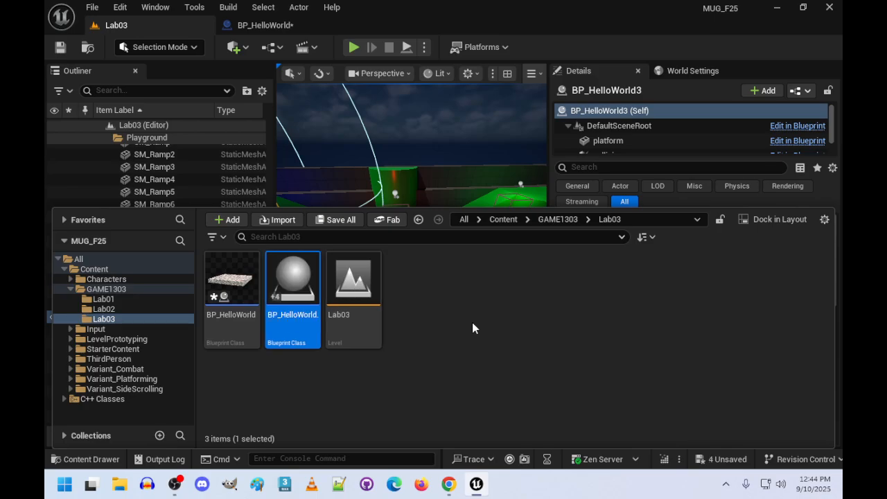
Open BP_HelloWorldActorOnly and add a Cube component flattened to a Z scale of 0.1.
double_click(281, 286)
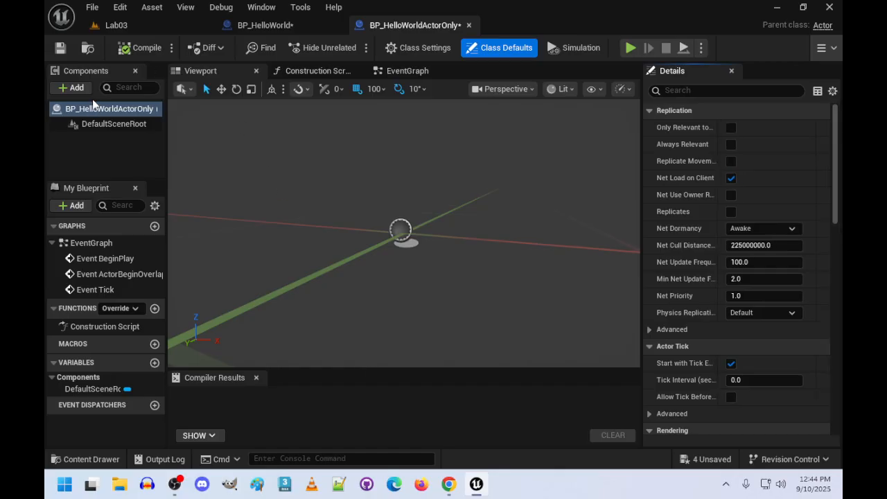
left_click(72, 87)
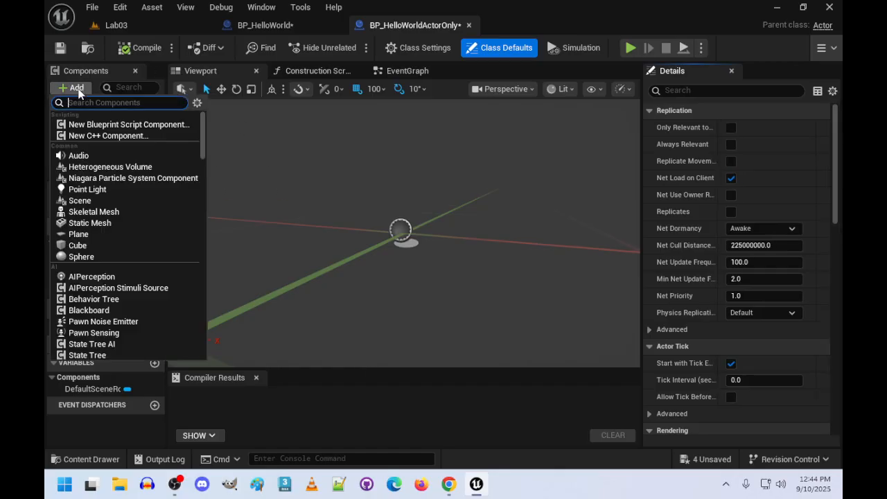
left_click(77, 246)
left_click(804, 246)
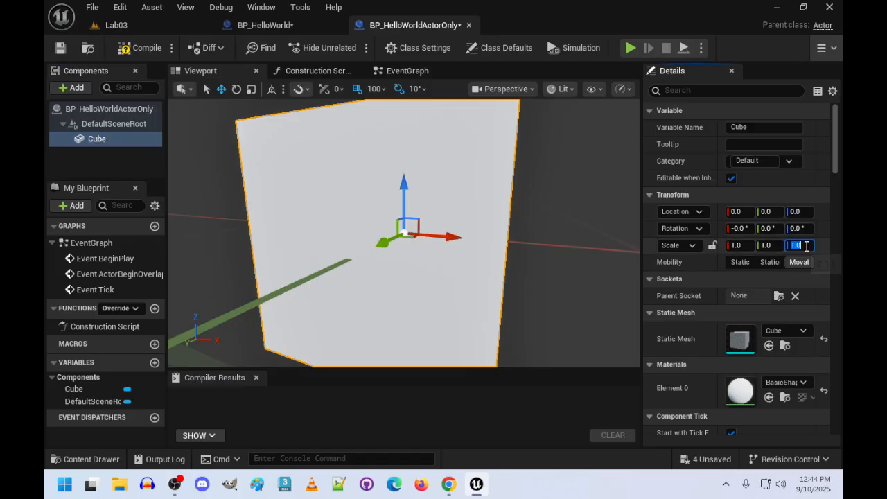
type(".1")
key("Return")
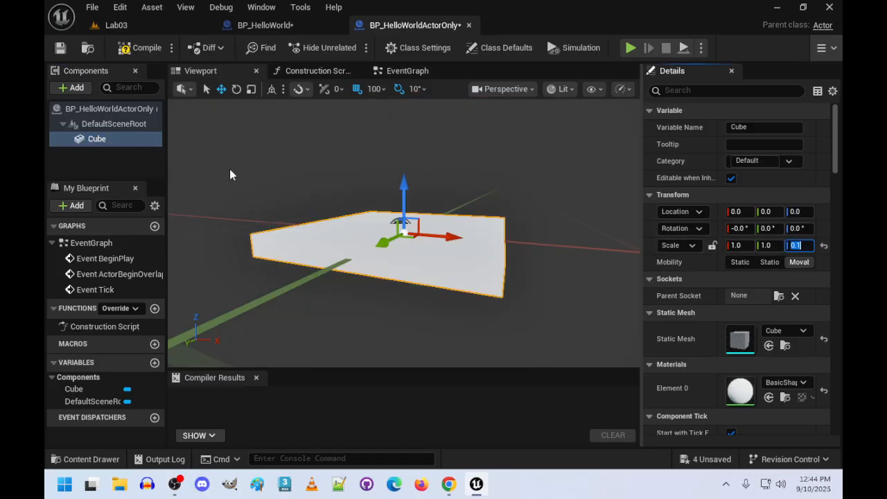
Add a Point Light component under DefaultSceneRoot and set its Z location to 100.
left_click(88, 157)
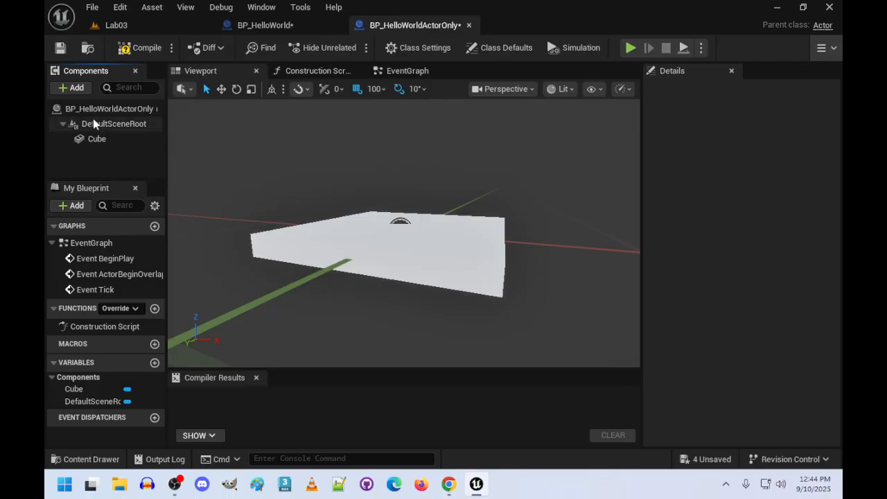
left_click(73, 87)
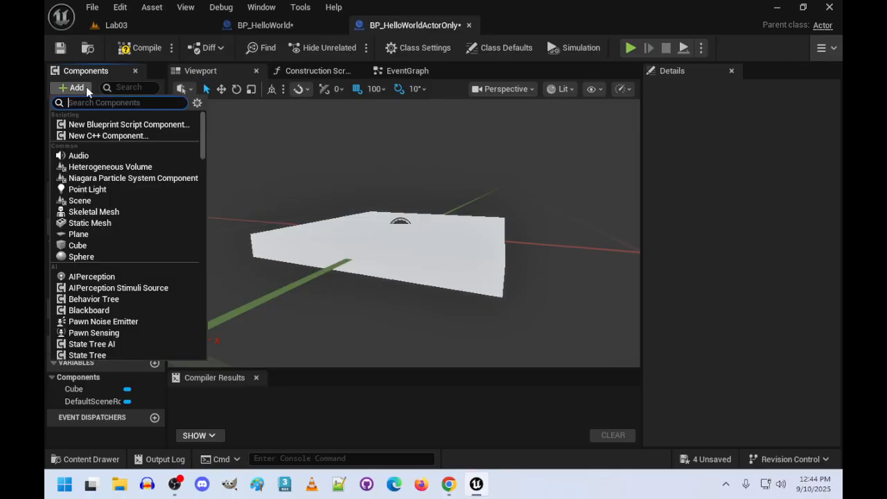
left_click(97, 189)
left_click(797, 211)
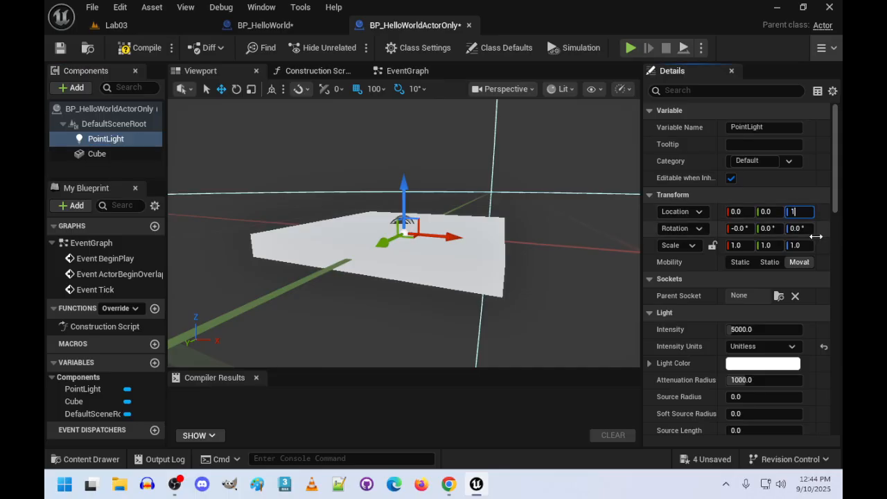
type("100")
key("Return")
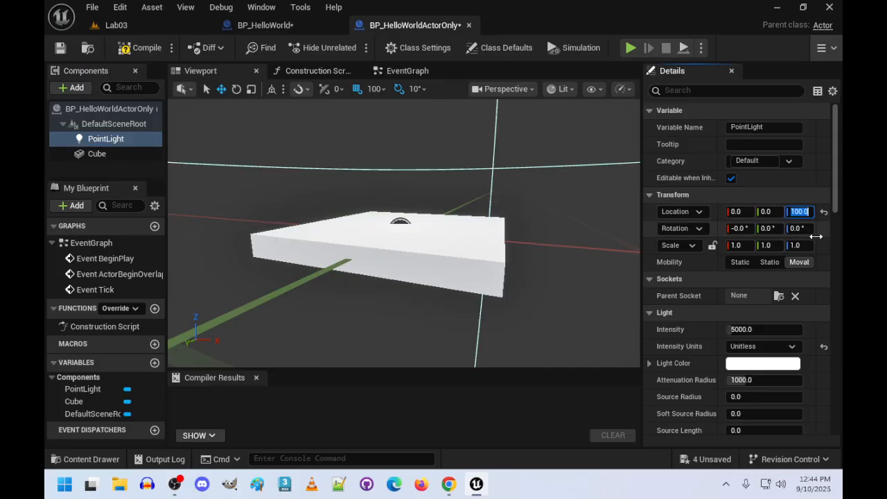
Set the point light's Light Color to magenta and check the lit cube from above.
left_click(756, 365)
left_click_drag(544, 300, 452, 296)
left_click(652, 395)
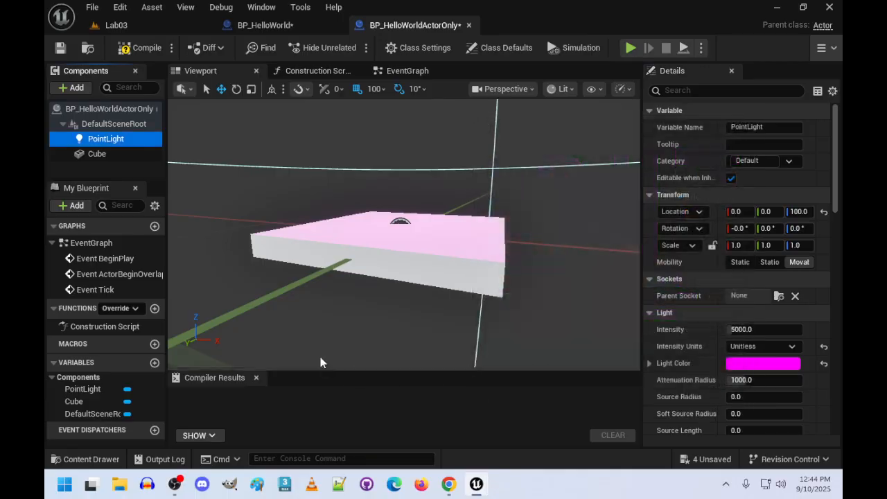
right_click_drag(321, 359, 372, 105)
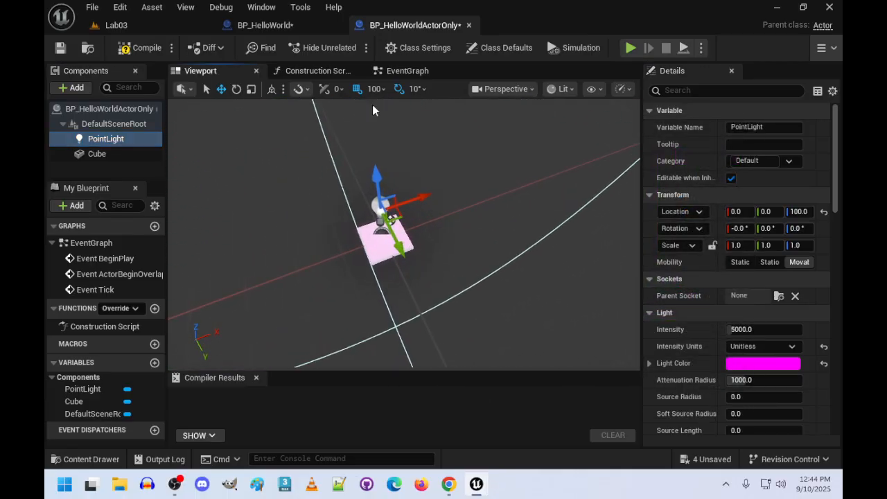
Delete the Event Tick node from the BP_HelloWorldActorOnly event graph.
left_click(407, 71)
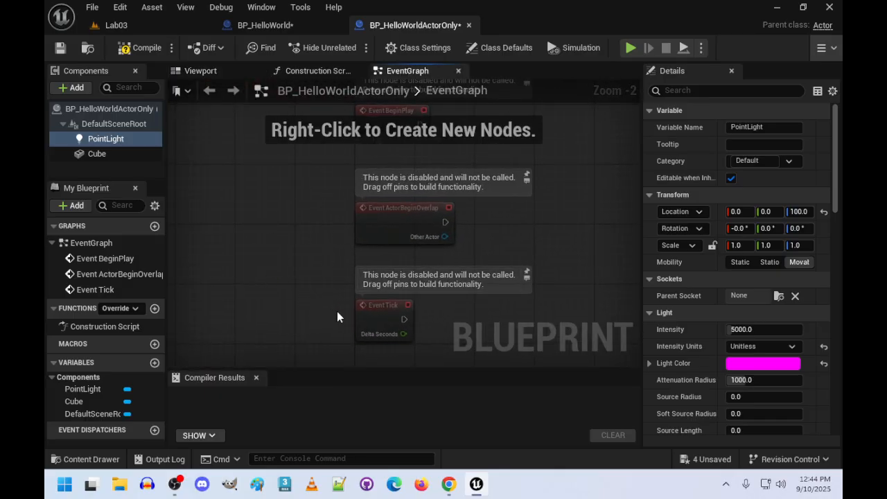
left_click(382, 323)
key("Delete")
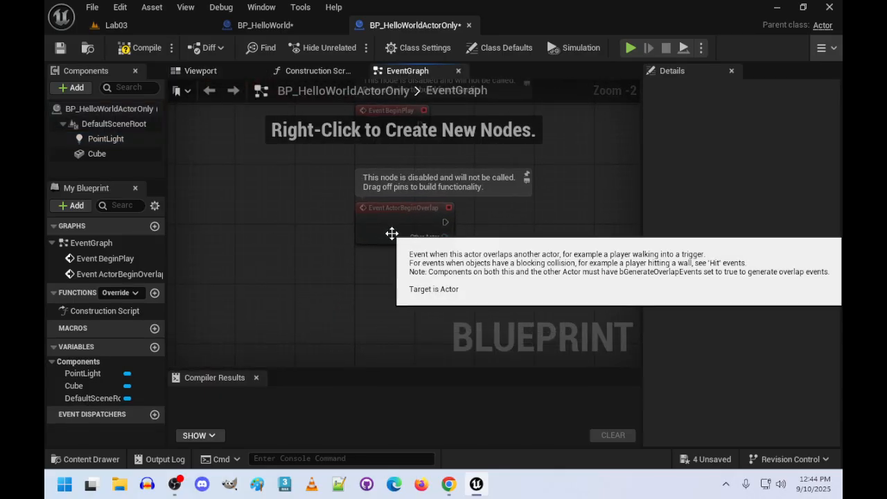
right_click_drag(391, 234, 322, 333)
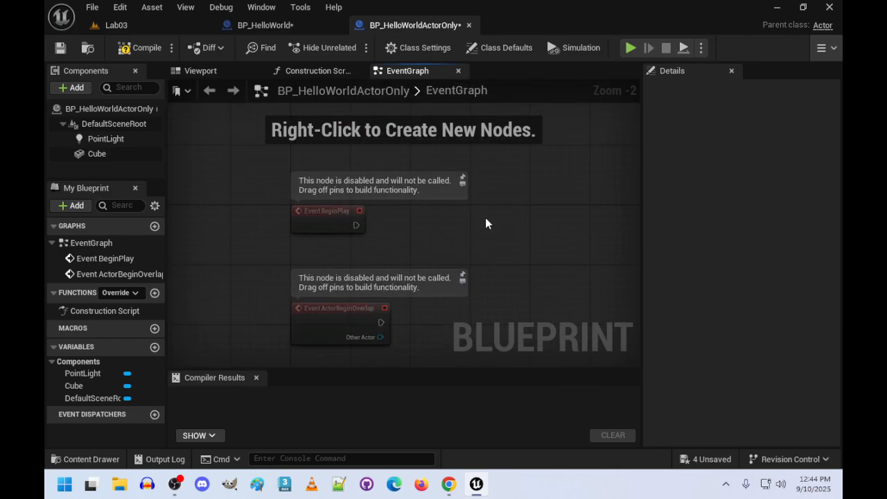
Paste the Set Visibility node, replace its Point Light reference with this blueprint's PointLight, and connect it to Event BeginPlay.
key("ctrl+v")
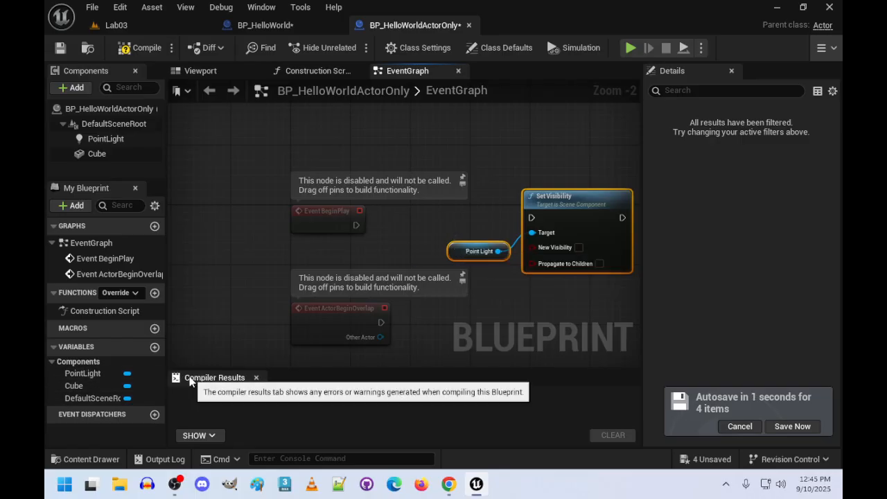
left_click(461, 250)
key("Delete")
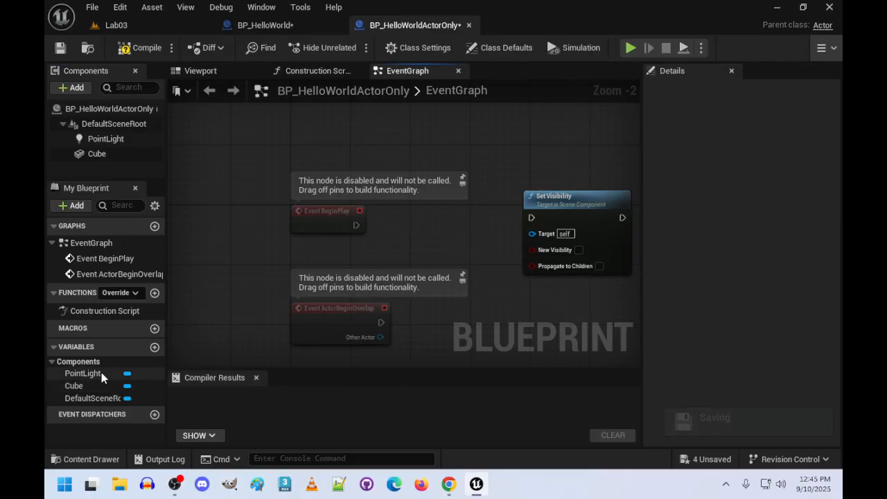
left_click_drag(102, 372, 533, 234)
left_click(445, 263)
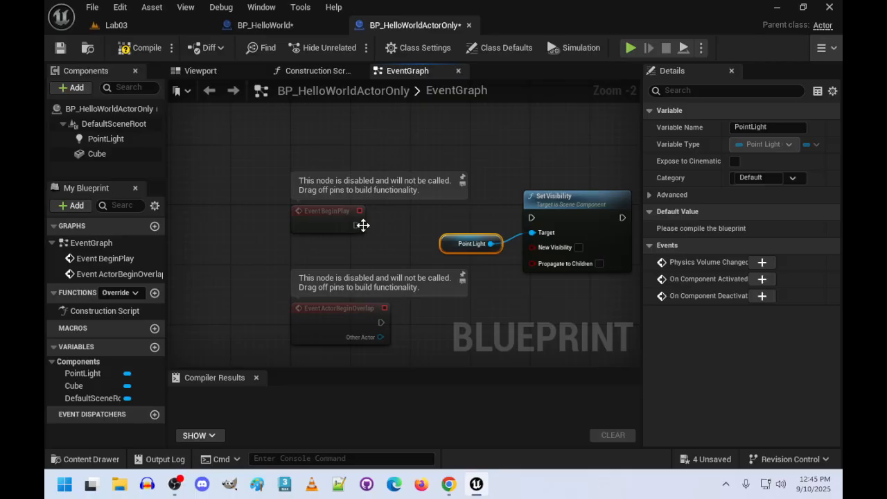
left_click_drag(364, 225, 531, 218)
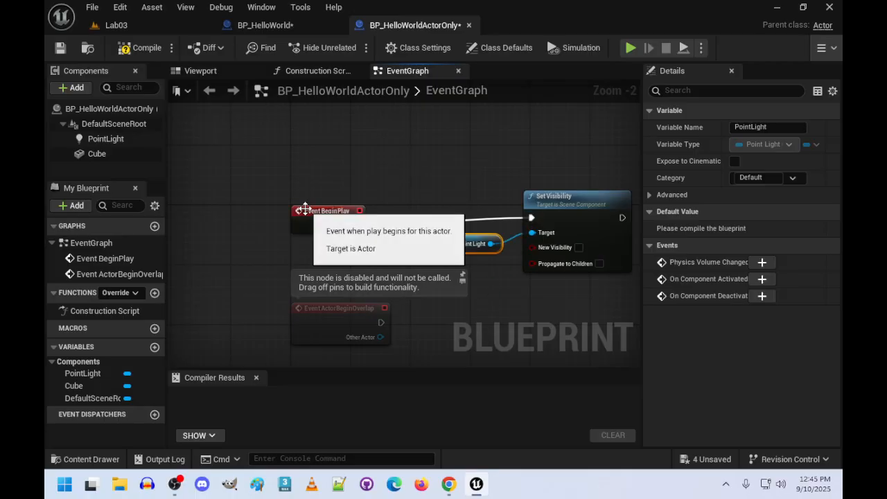
Duplicate the Point Light and Set Visibility nodes, connect the copy to Event ActorBeginOverlap, and enable its New Visibility.
right_click_drag(468, 338, 405, 282)
left_click_drag(340, 124, 459, 186)
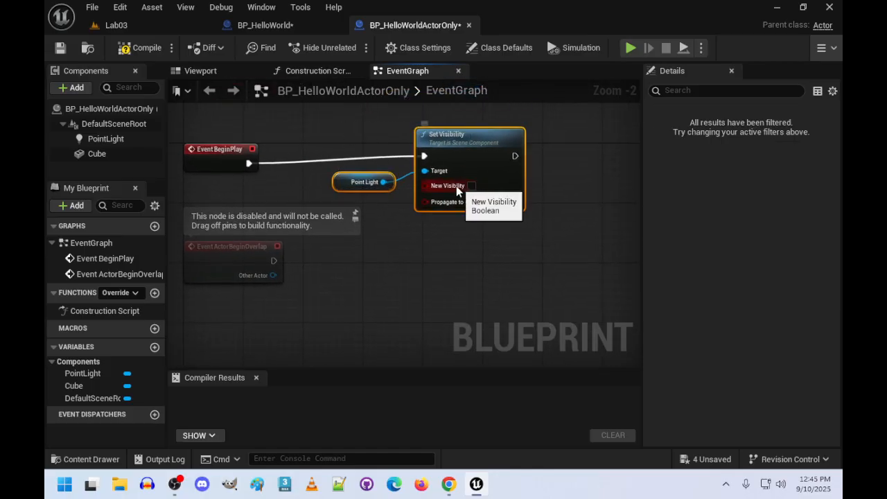
key("ctrl+d")
left_click_drag(538, 178, 436, 258)
left_click_drag(272, 261, 394, 261)
left_click(442, 291)
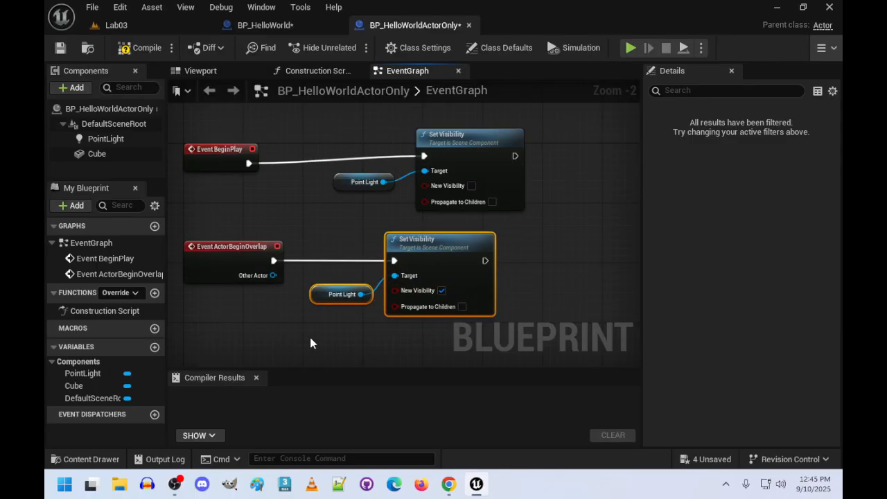
right_click_drag(296, 328, 320, 236)
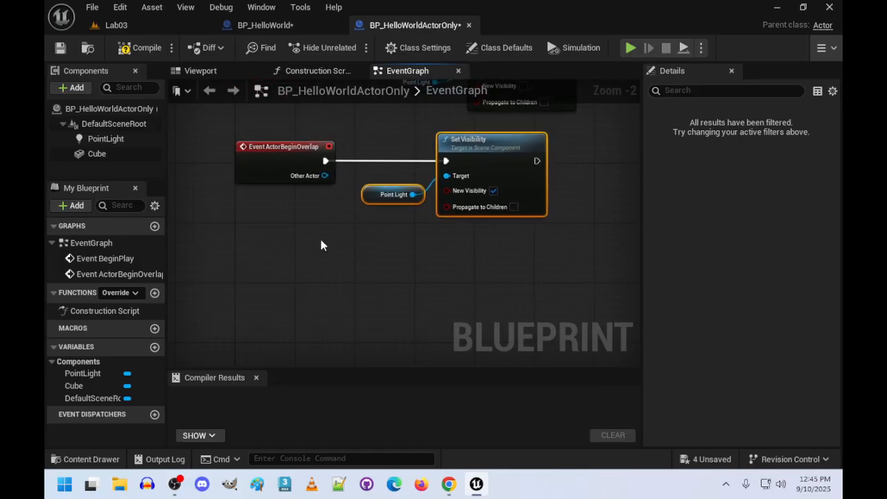
right_click(261, 261)
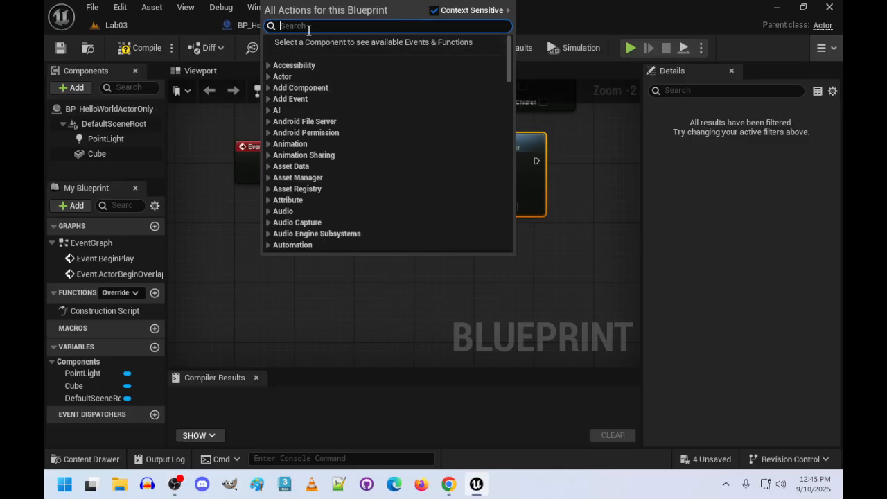
type("ac")
key("BackSpace")
key("BackSpace")
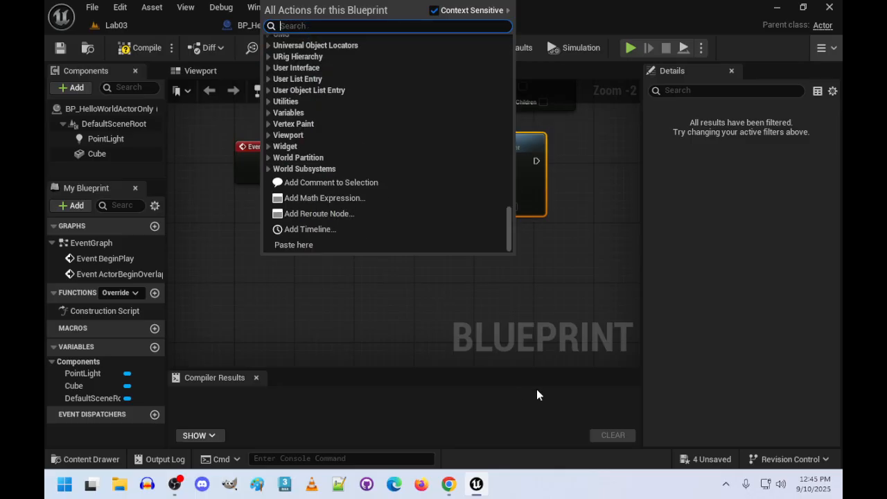
left_click(537, 395)
Add an Event ActorEndOverlap node and align it below Event ActorBeginOverlap.
right_click(330, 265)
type("act")
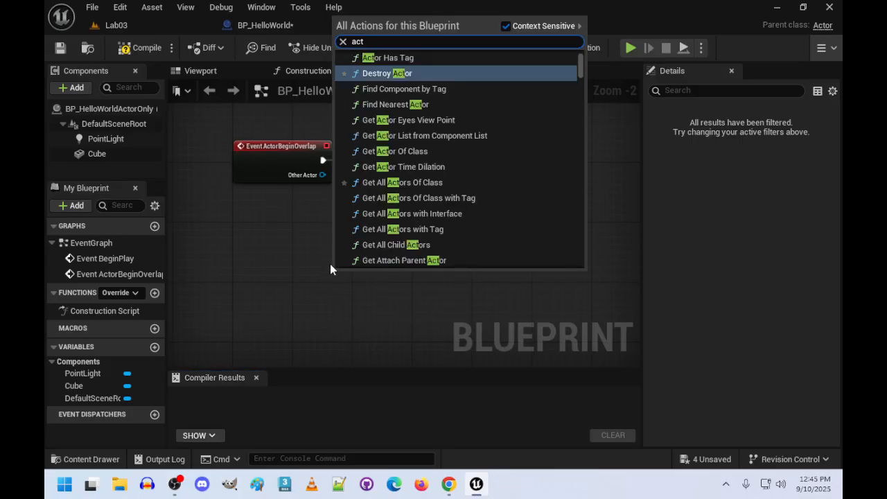
type("or end")
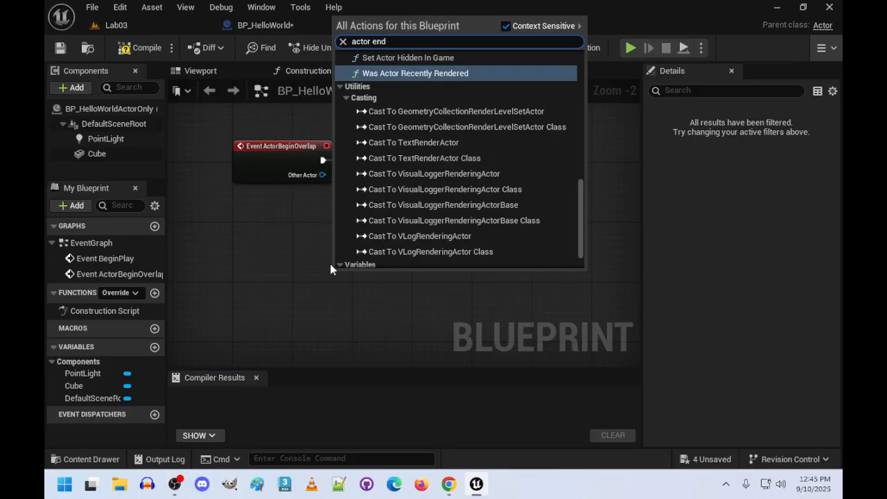
type(" over")
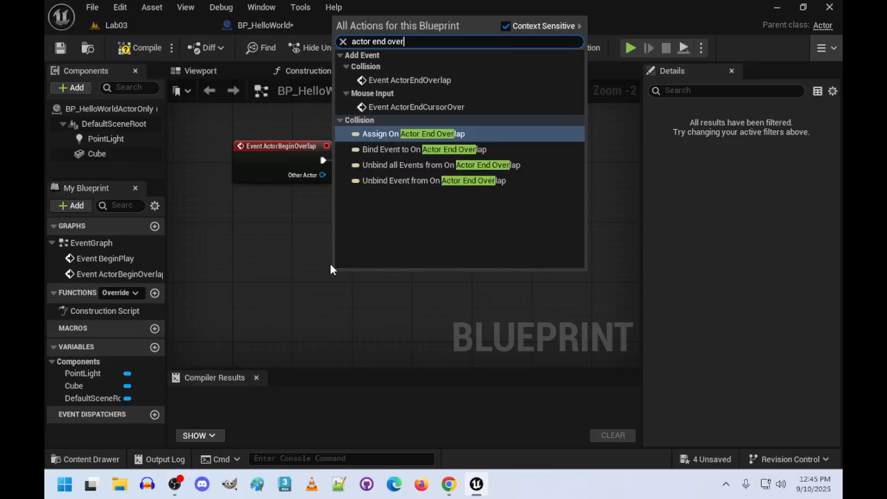
left_click(410, 79)
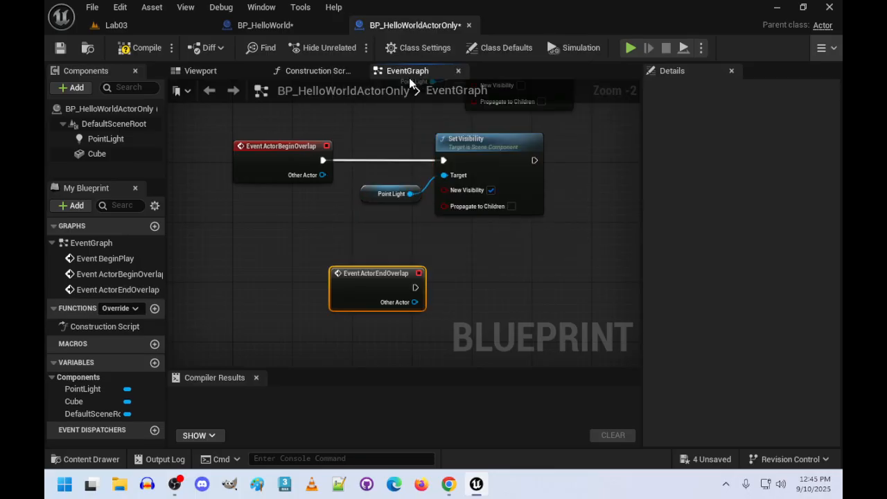
left_click_drag(377, 272, 281, 264)
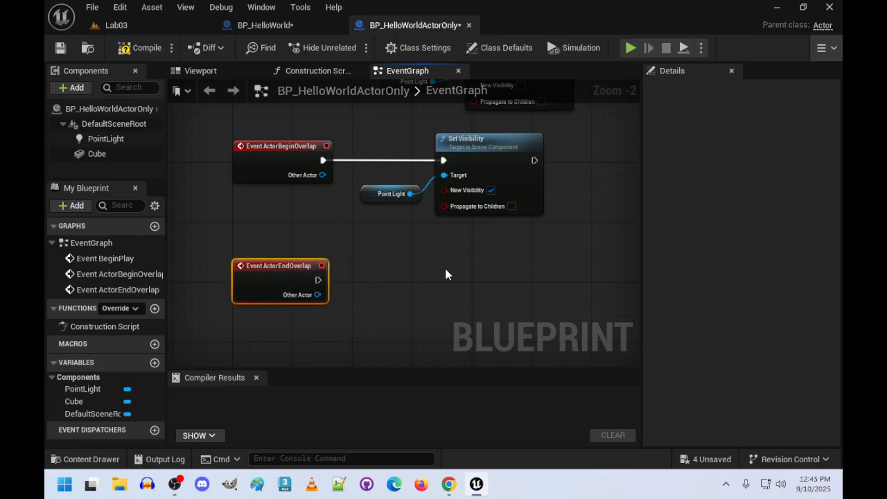
Paste the Point Light and Set Visibility nodes with New Visibility off, connect them to Event ActorEndOverlap, and compile.
key("ctrl+v")
left_click_drag(549, 250, 504, 265)
left_click_drag(322, 284, 444, 280)
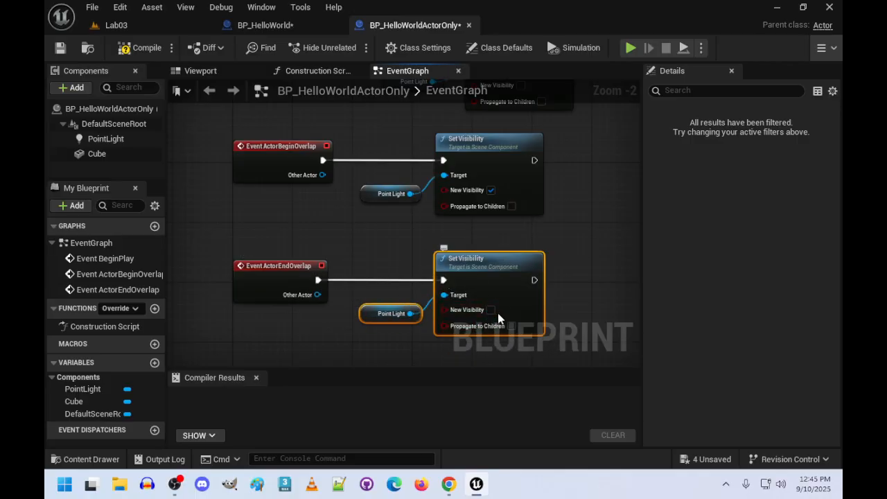
left_click(139, 47)
Place a BP_HelloWorldActorOnly instance on the Lab03 level floor at location 500, -1000, 0.
left_click(139, 27)
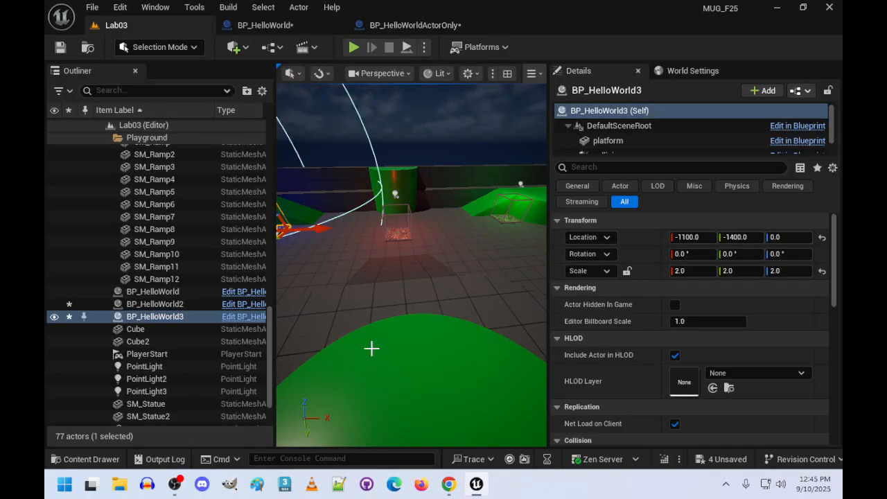
left_click(97, 457)
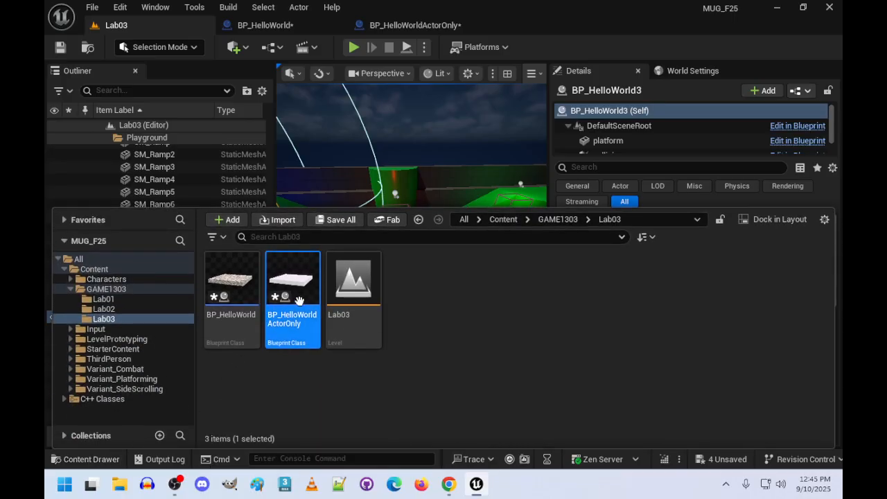
left_click_drag(292, 281, 469, 230)
key("f")
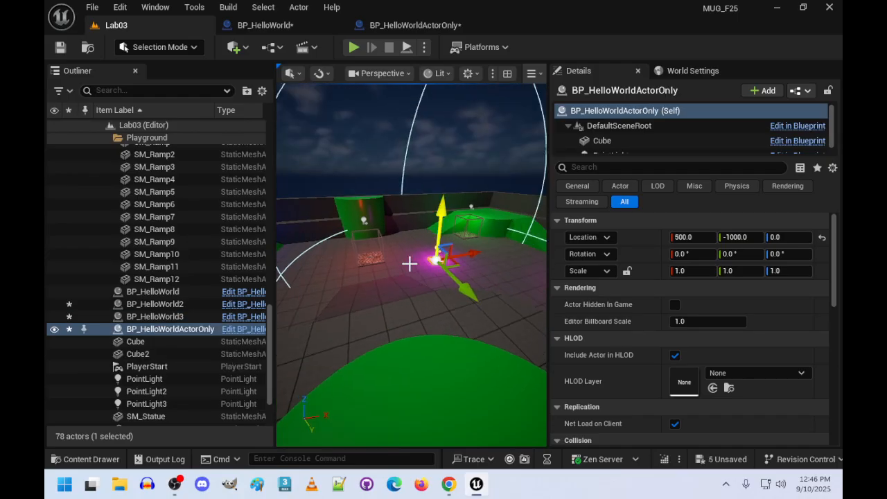
Play the level and run the character on and off the white platform to test its overlap light.
left_click(354, 47)
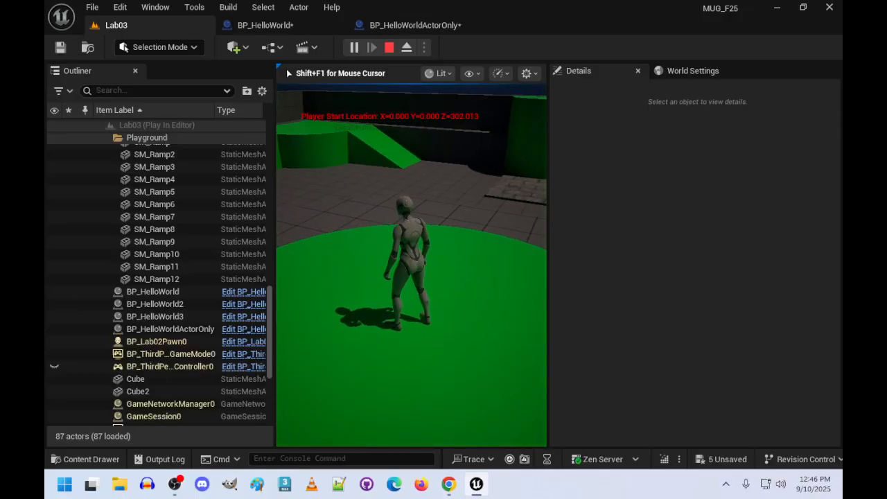
key("w")
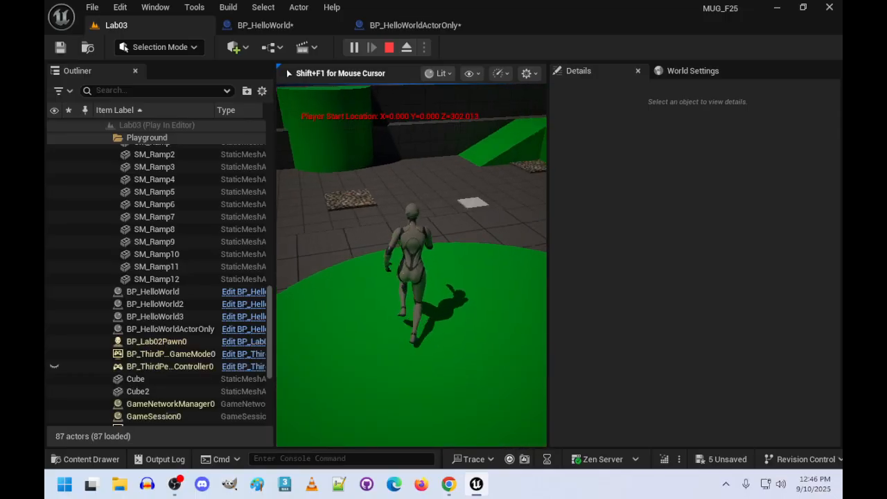
key("w")
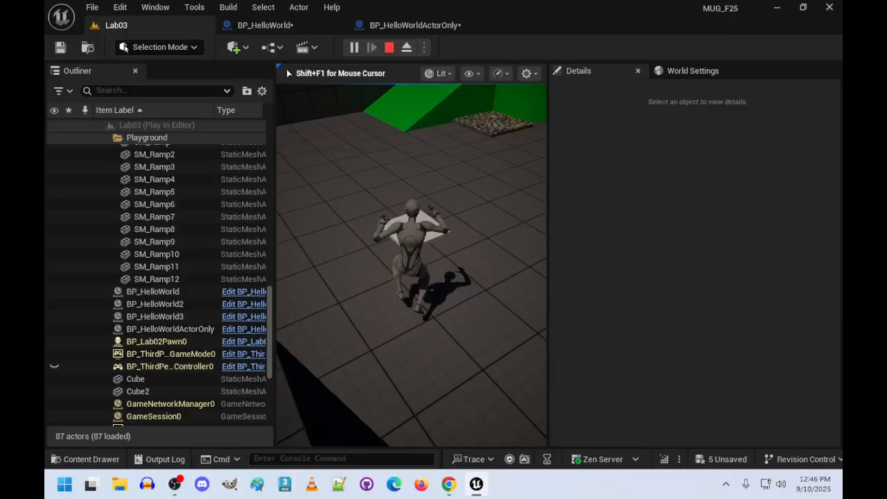
key("s")
key("w")
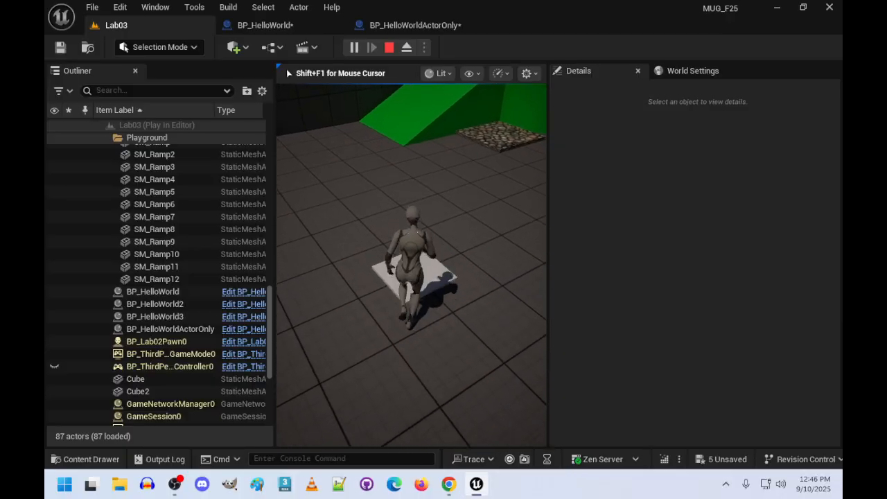
key("Escape")
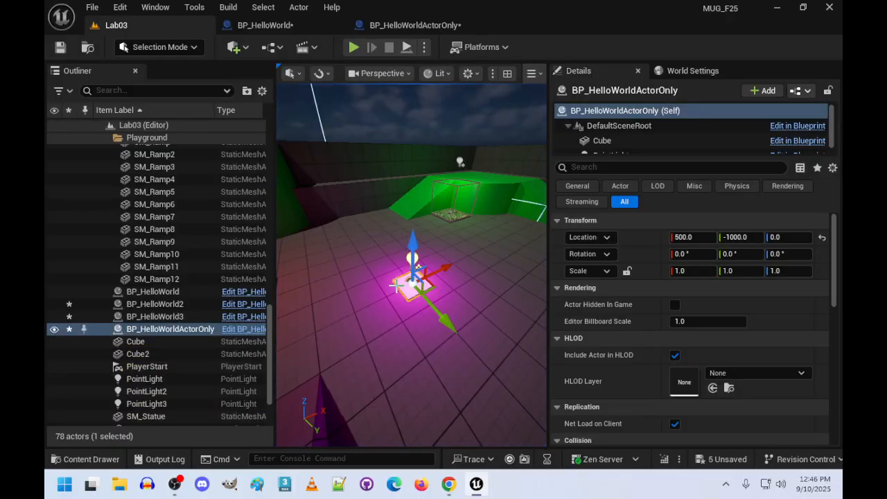
Inspect the collision settings of the Cube component in BP_HelloWorldActorOnly.
scroll(640, 350, "down", 2)
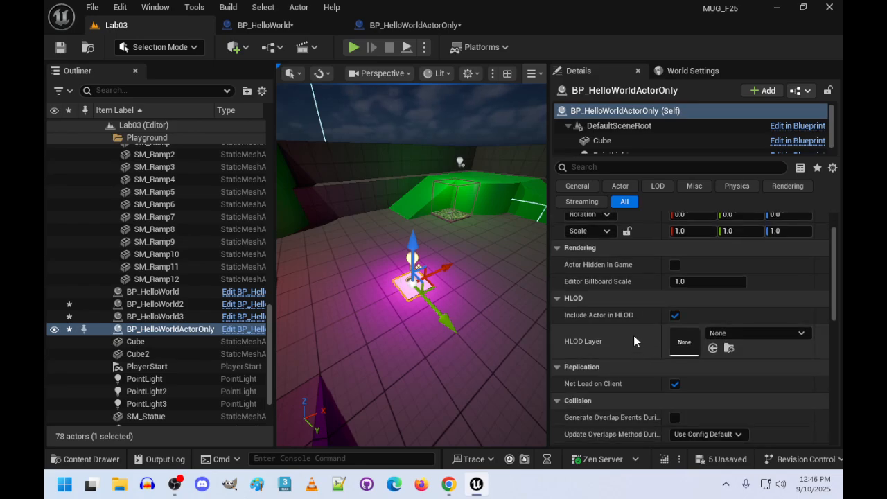
scroll(633, 336, "up", 2)
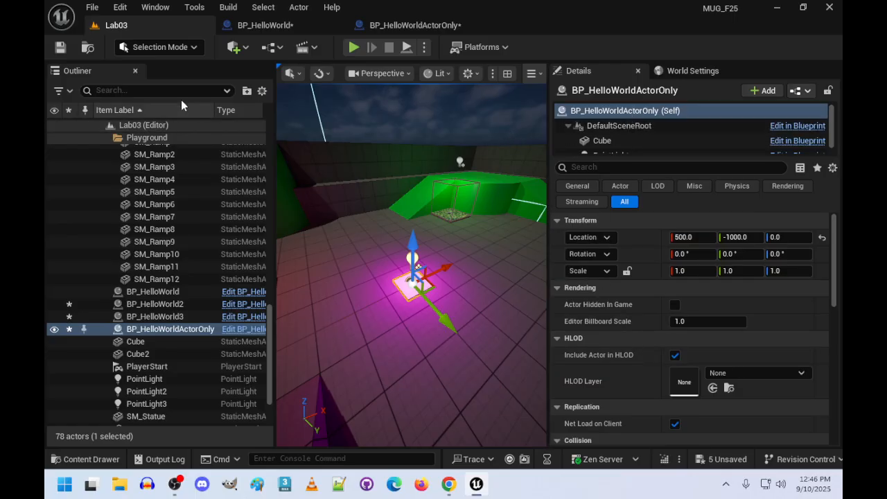
left_click(404, 26)
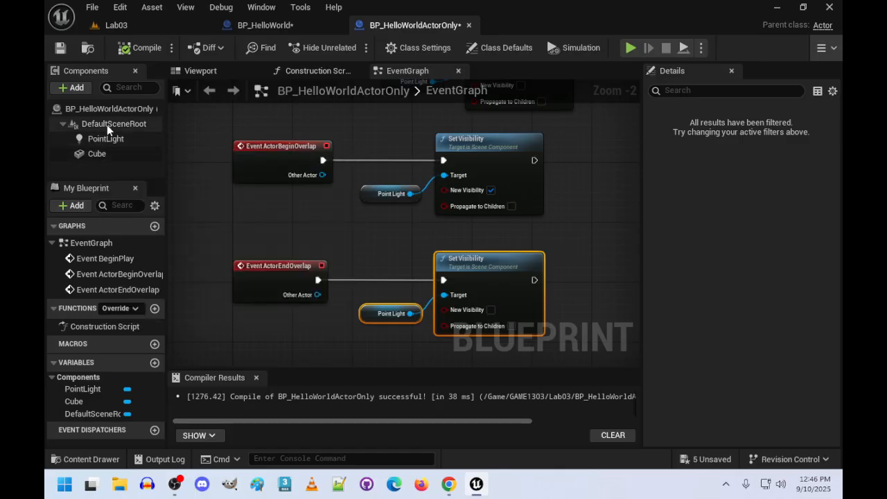
left_click(96, 154)
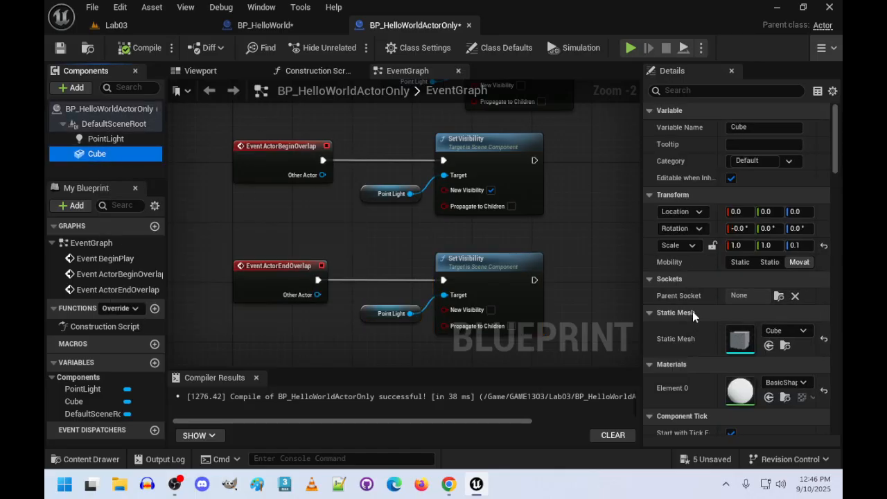
left_click(677, 91)
type("coll")
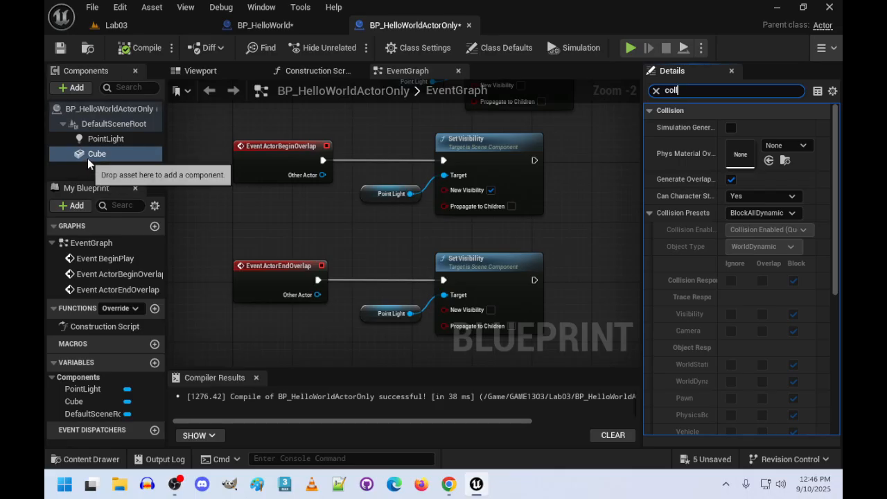
Make Cube the root component in place of DefaultSceneRoot, compile the blueprint, and save everything from the Lab03 level.
left_click_drag(97, 158, 117, 126)
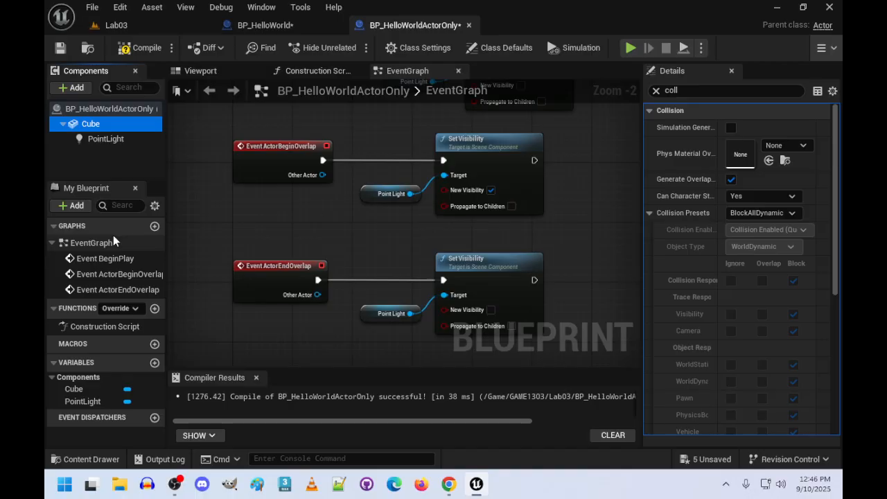
left_click(142, 48)
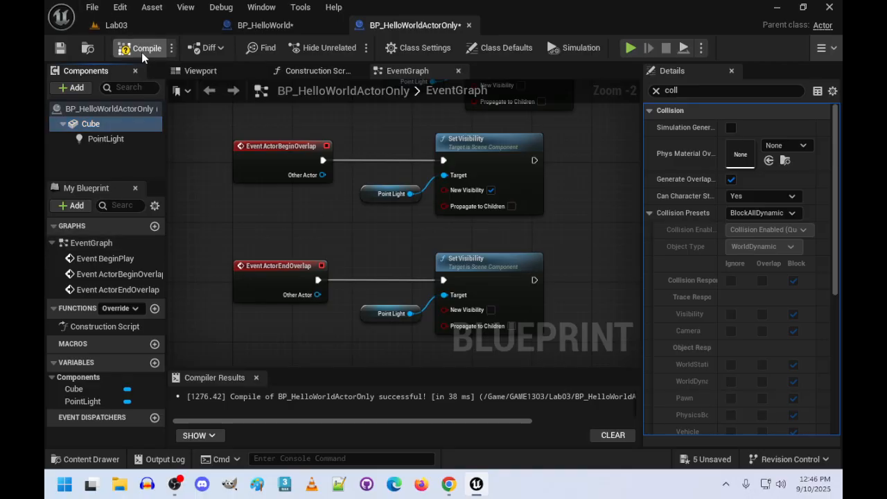
left_click(150, 28)
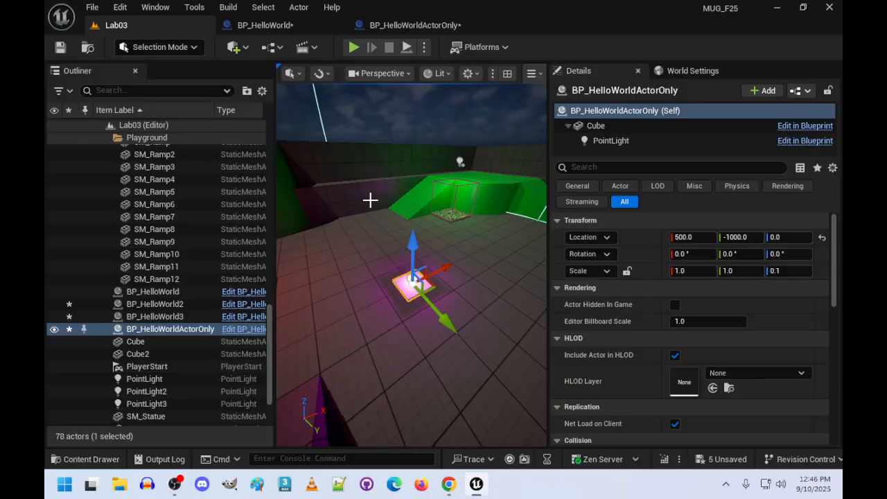
key("ctrl+shift+s")
Play the Lab03 level and move the character on and off the white platform to test its overlap light with Cube as root.
left_click(353, 47)
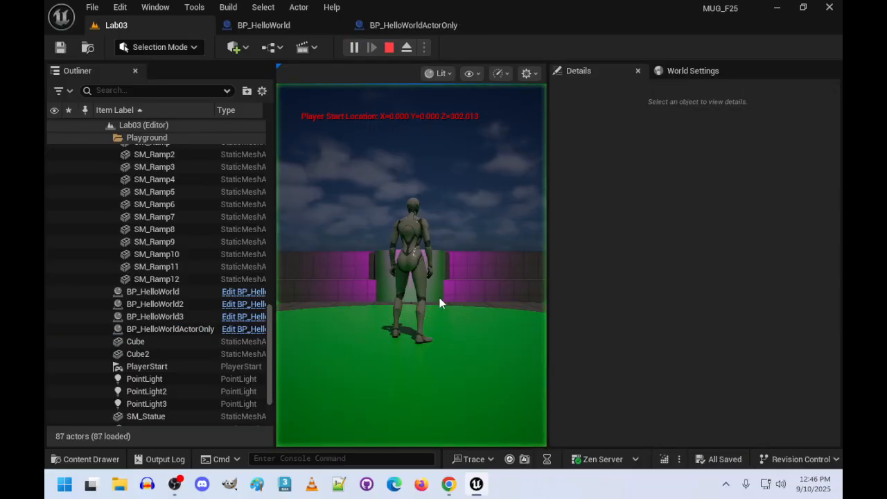
key("w")
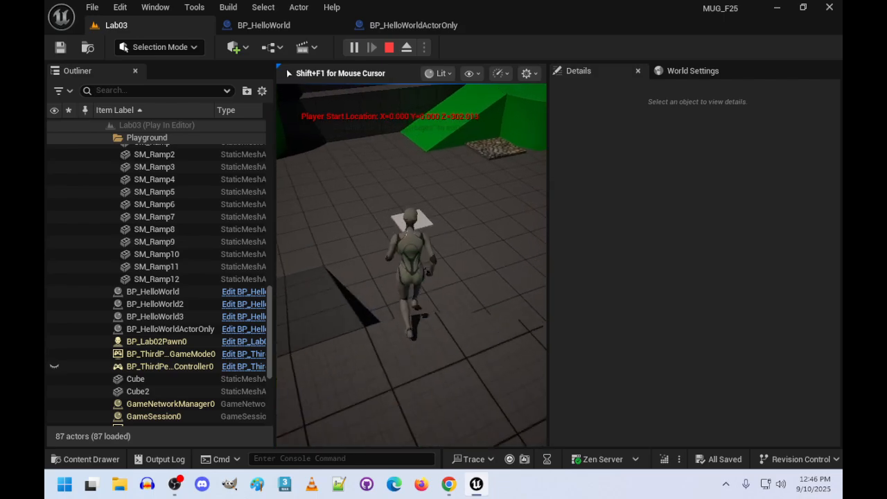
key("s")
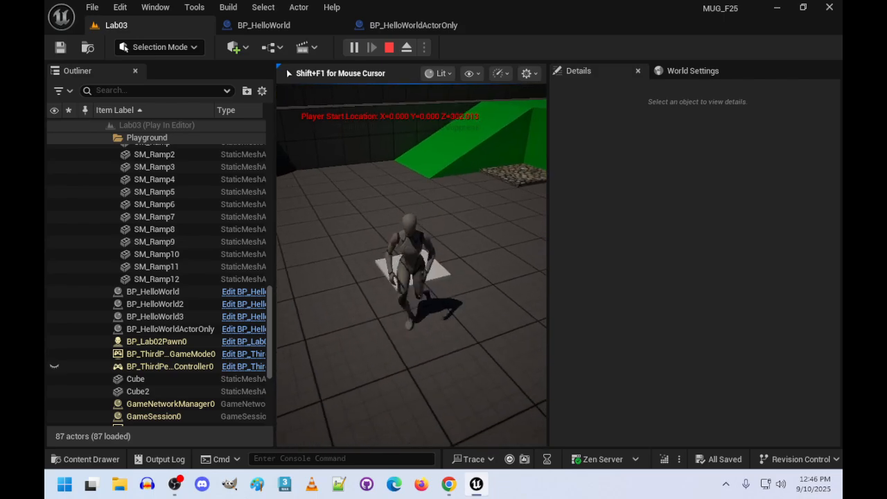
key("w")
key("s")
key("w")
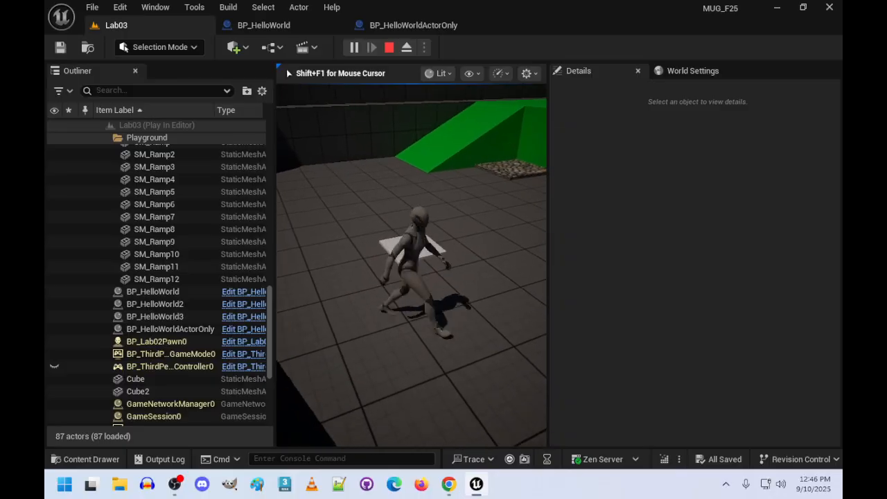
key("s")
key("w")
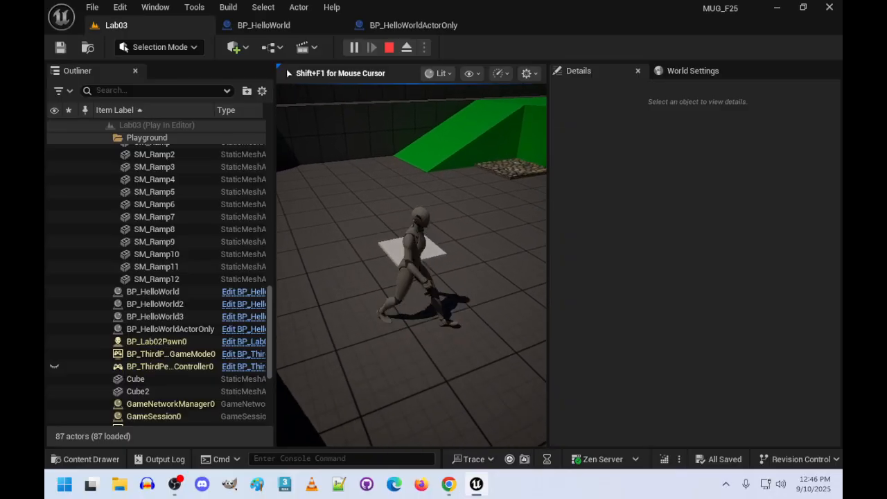
key("Escape")
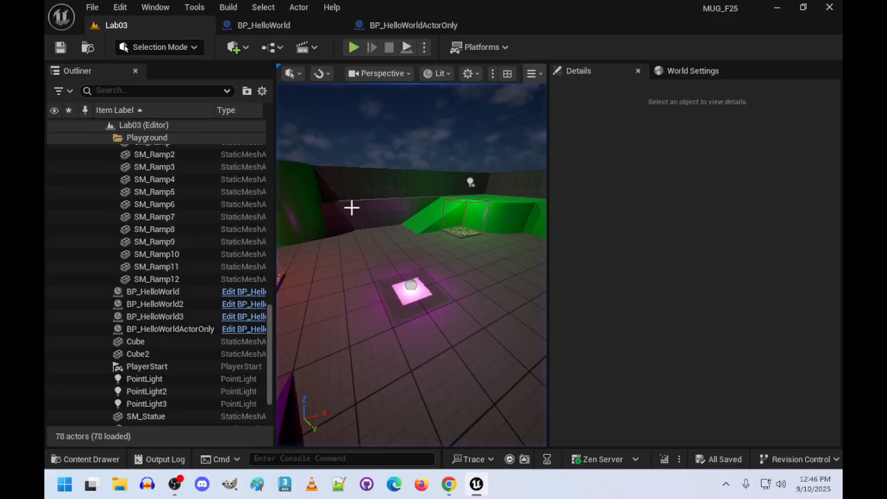
scroll(167, 267, "up", 3)
scroll(162, 257, "up", 2)
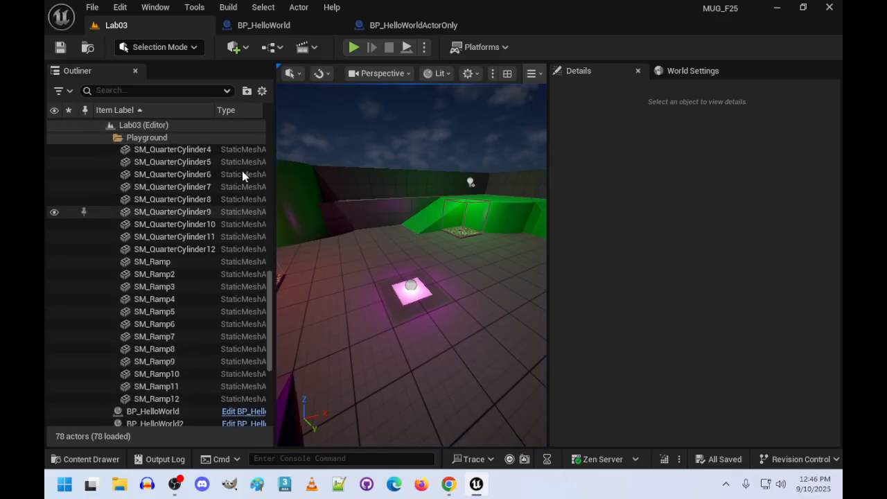
Set the Cube component's collision preset to OverlapAllDynamic in BP_HelloWorldActorOnly and compile the blueprint.
left_click(414, 24)
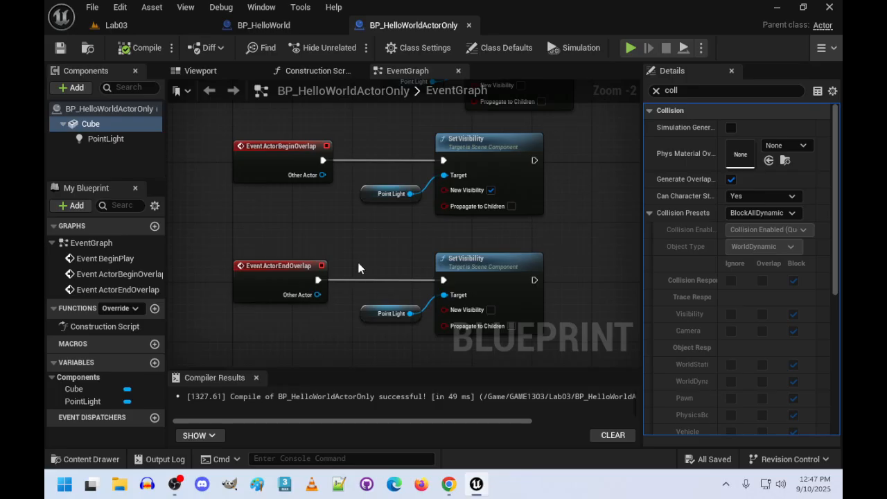
right_click_drag(350, 261, 343, 239)
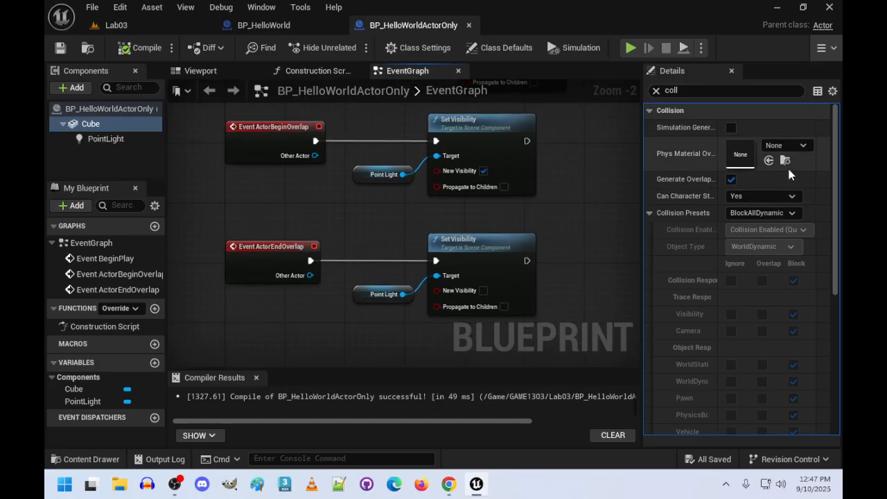
left_click(759, 214)
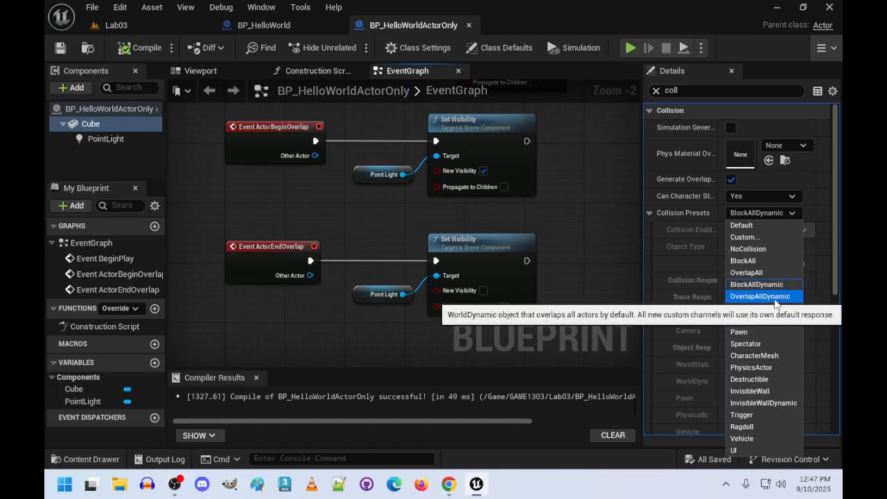
left_click(775, 298)
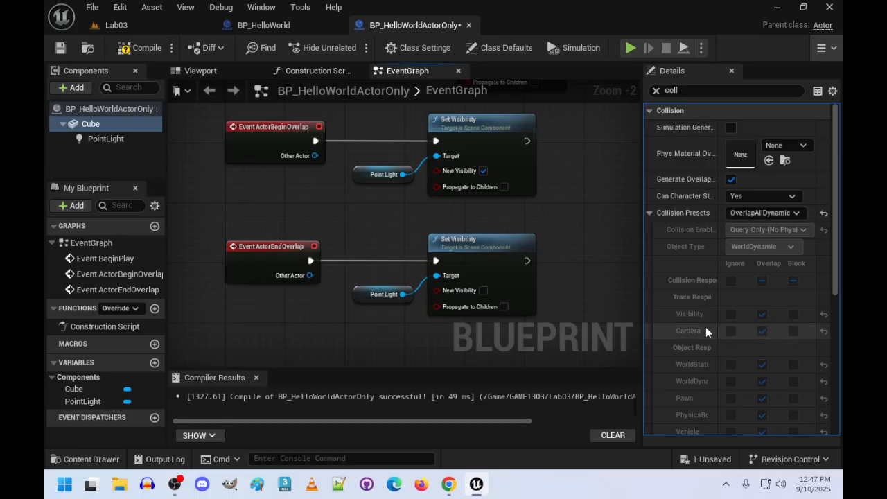
left_click(142, 46)
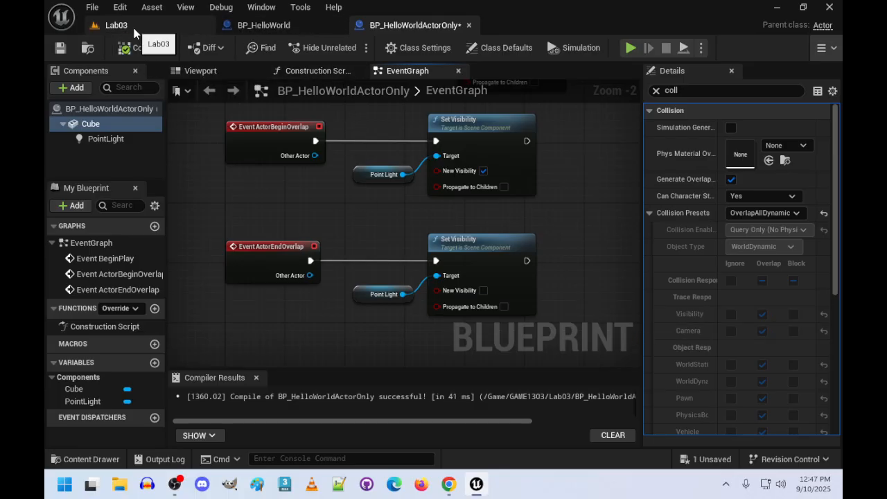
Play the Lab03 level and walk the character repeatedly on and off the white platform to test the new collision preset.
left_click(114, 25)
left_click(354, 48)
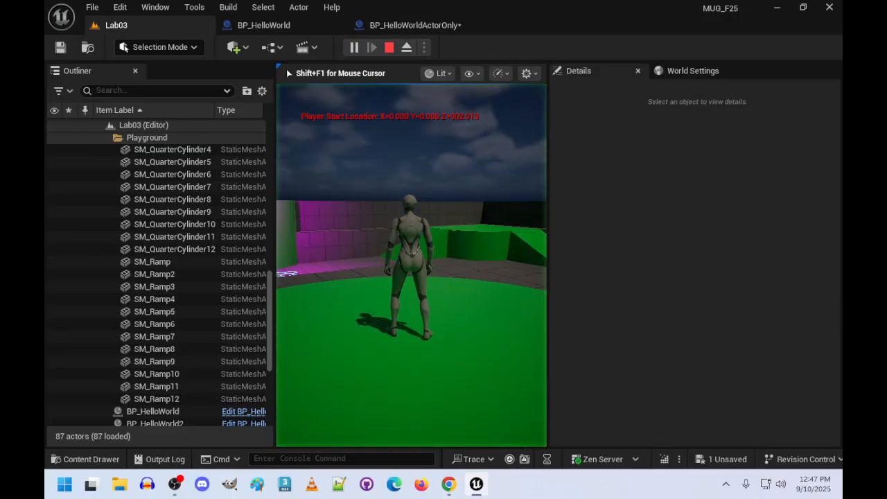
key("w")
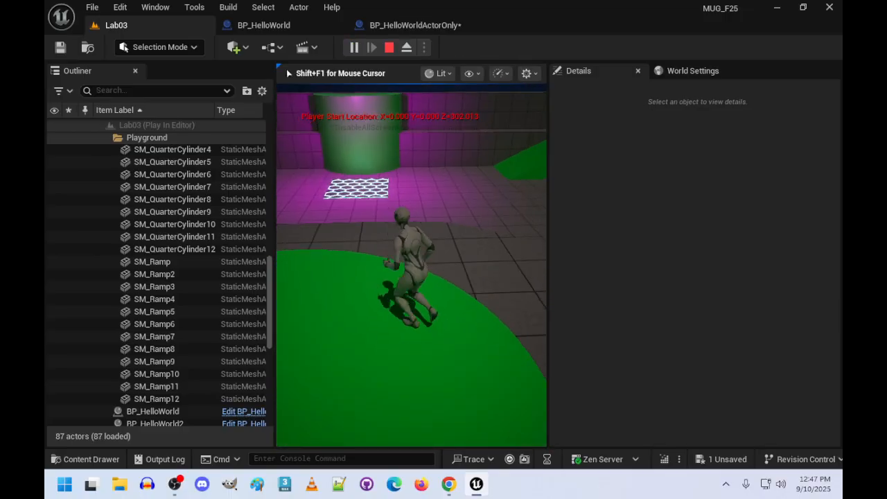
key("space")
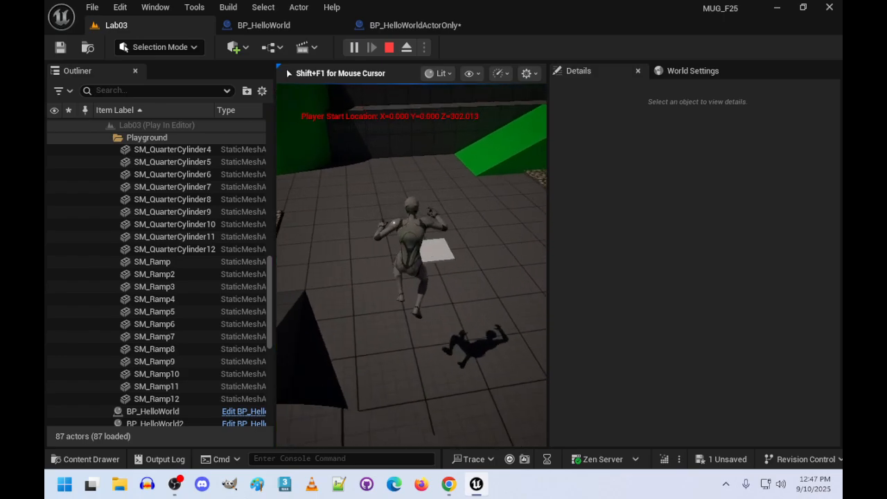
key("s")
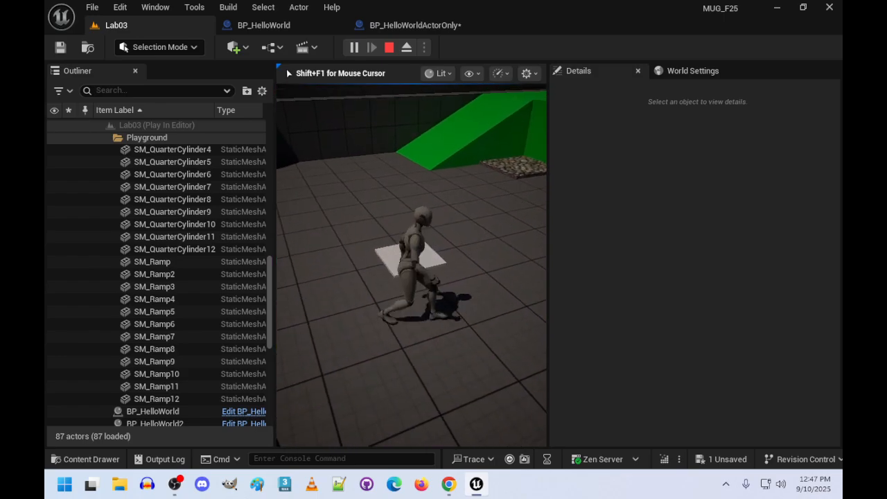
key("w")
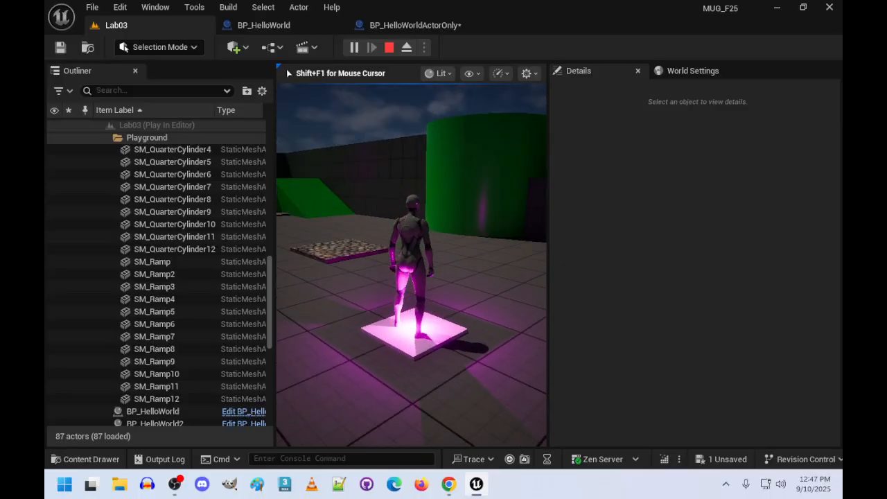
key("s")
key("w")
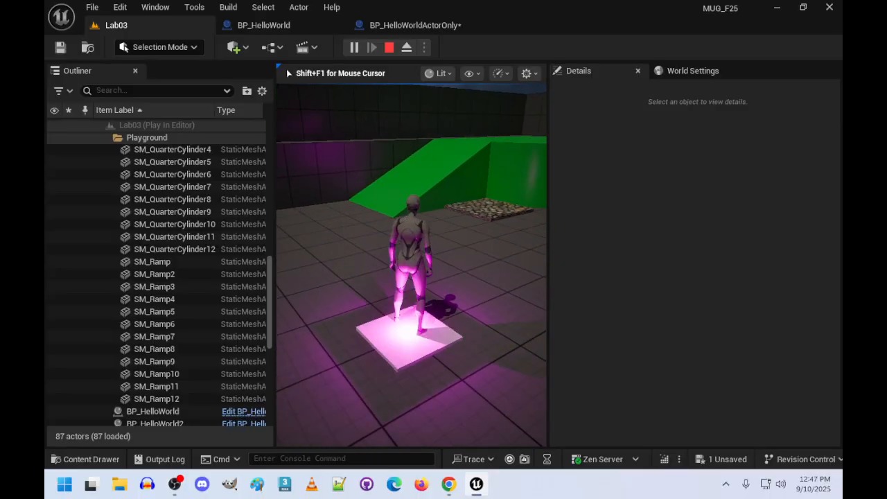
key("a")
key("s")
key("w")
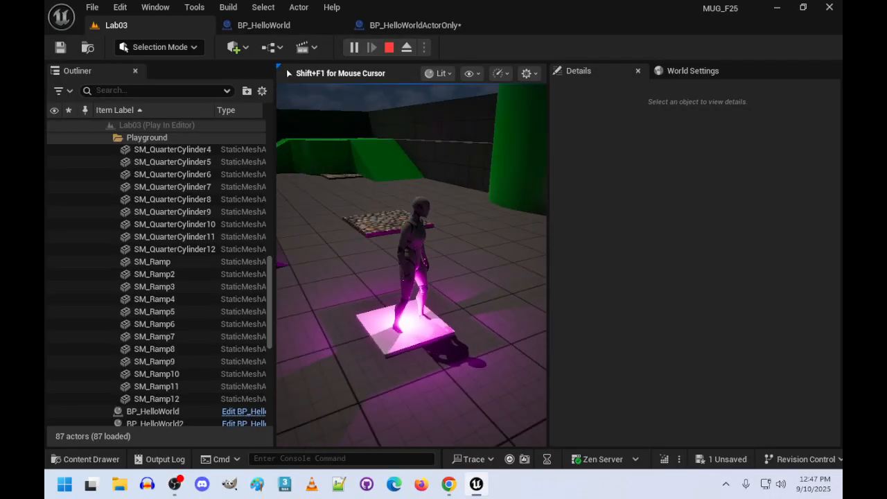
key("s")
key("w")
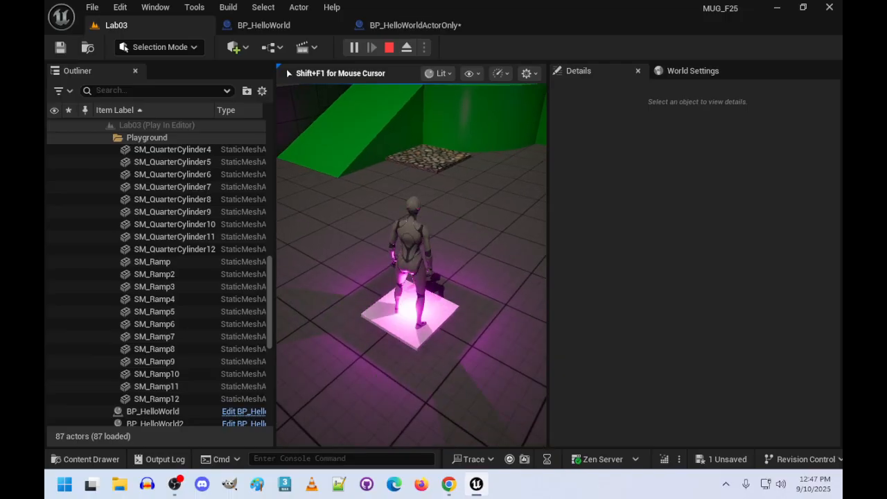
key("s")
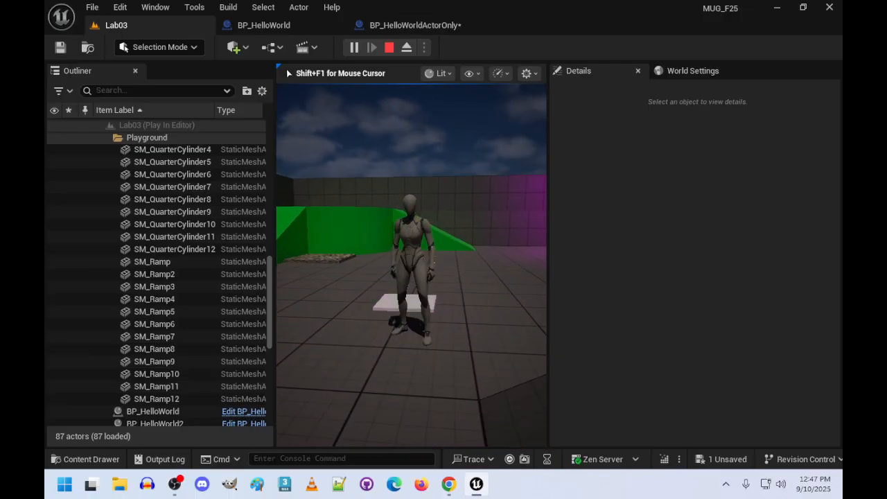
key("w")
key("Escape")
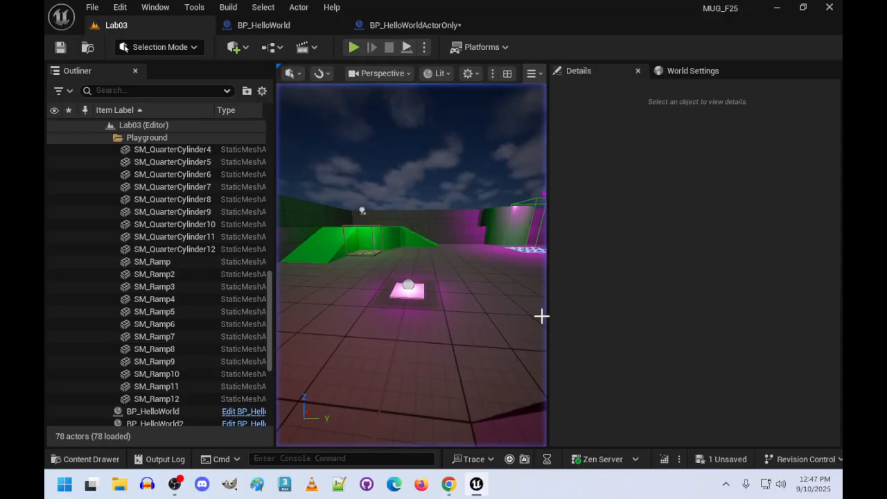
Select the PointLight in the BP_HelloWorldActorOnly viewport and clear the property search filter to show all its details.
left_click(402, 25)
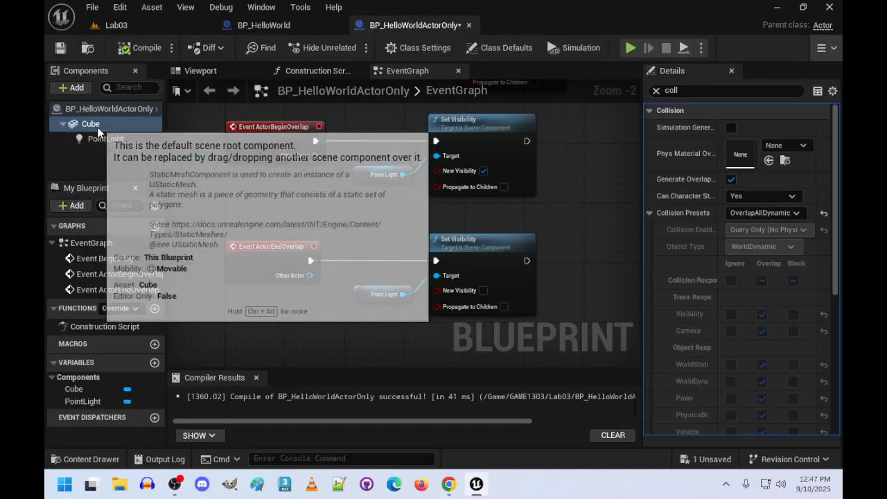
left_click(208, 71)
right_click_drag(269, 227, 87, 138)
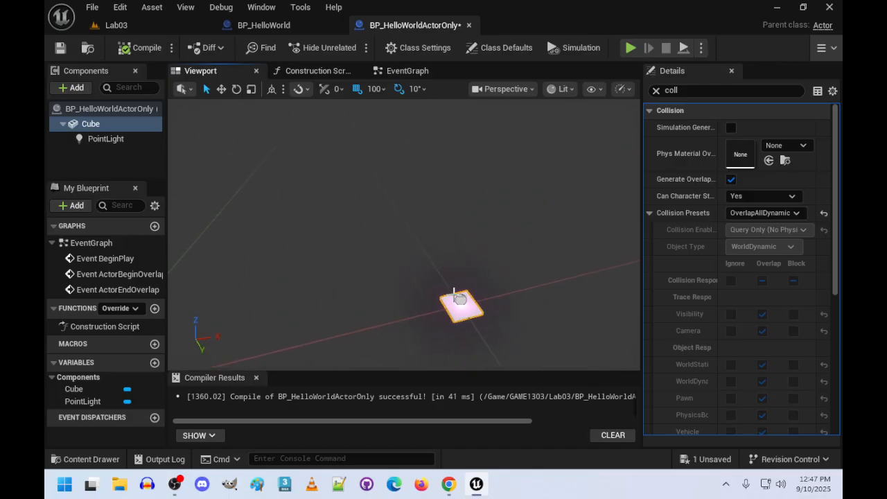
left_click(455, 291)
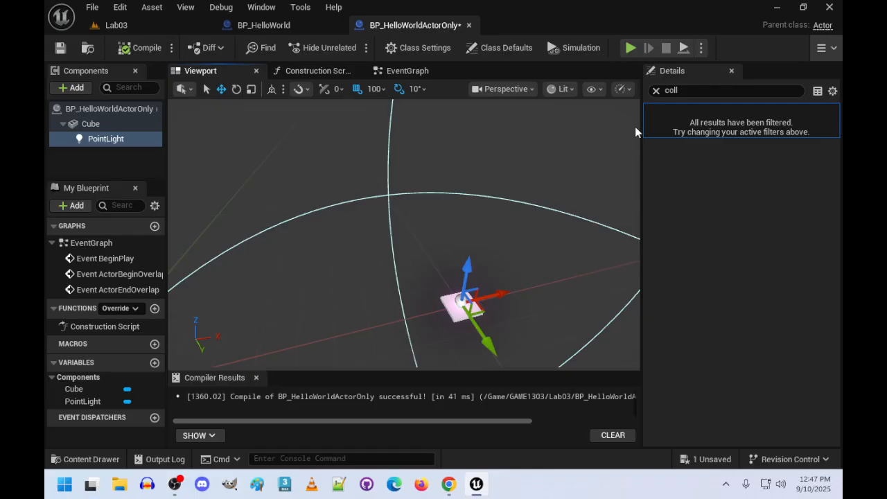
left_click(655, 90)
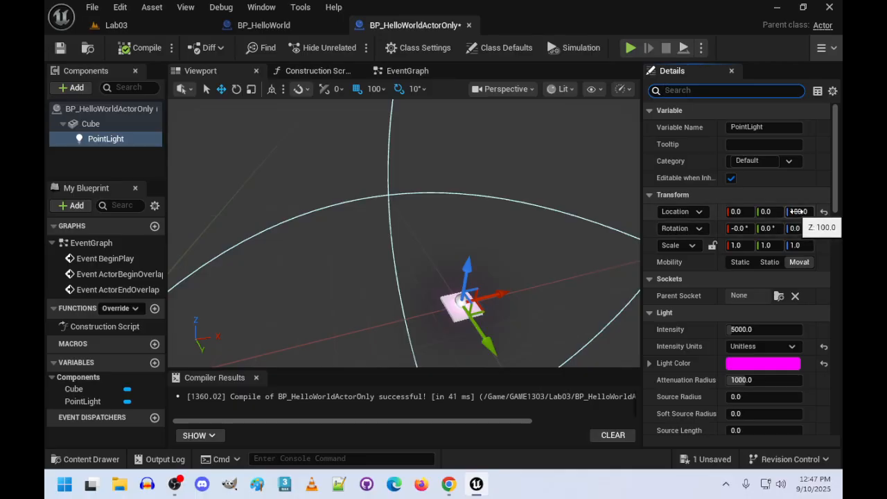
Set the PointLight component's Z location to 1000 relative to the Cube and view its height above the platform.
left_click(92, 126)
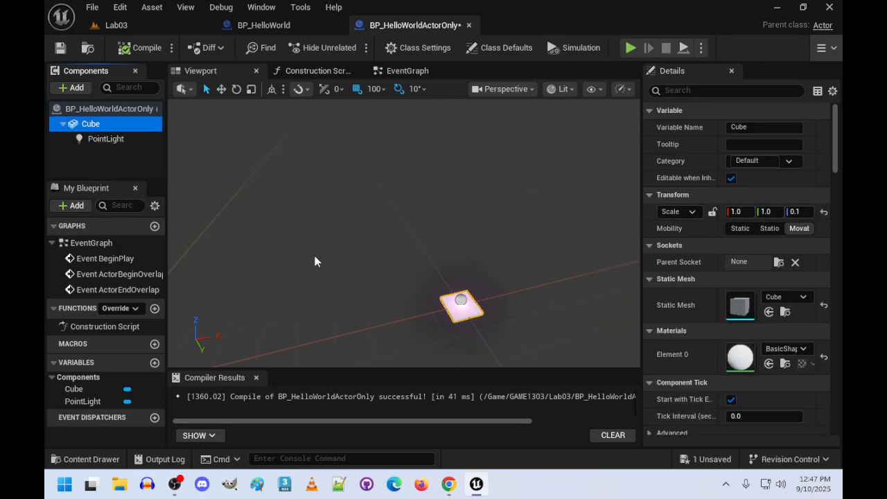
left_click(104, 138)
left_click(800, 212)
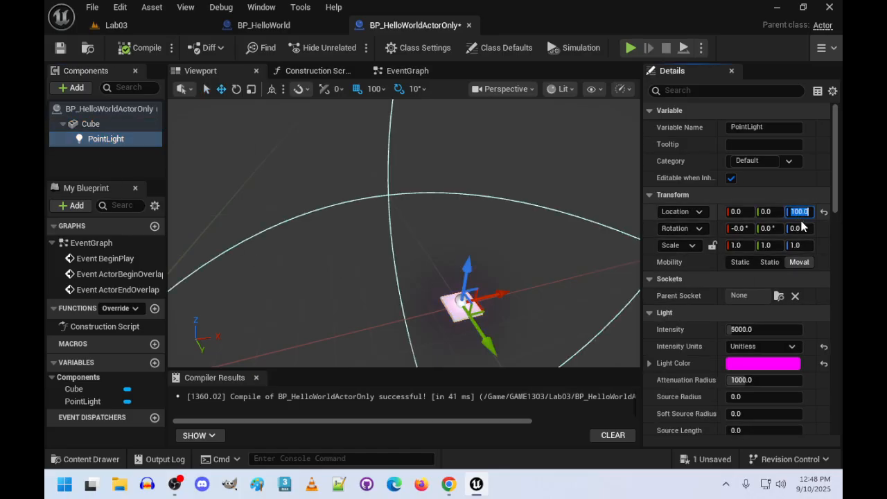
type("100")
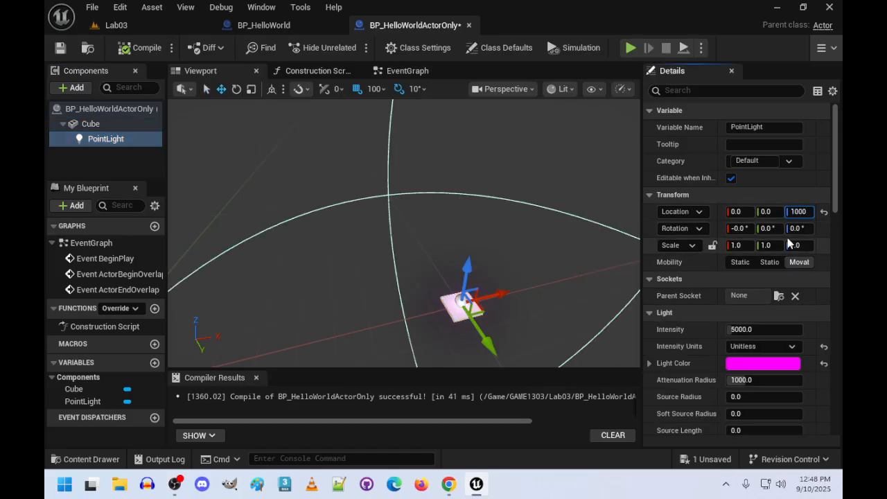
key("Return")
right_click_drag(554, 298, 495, 290)
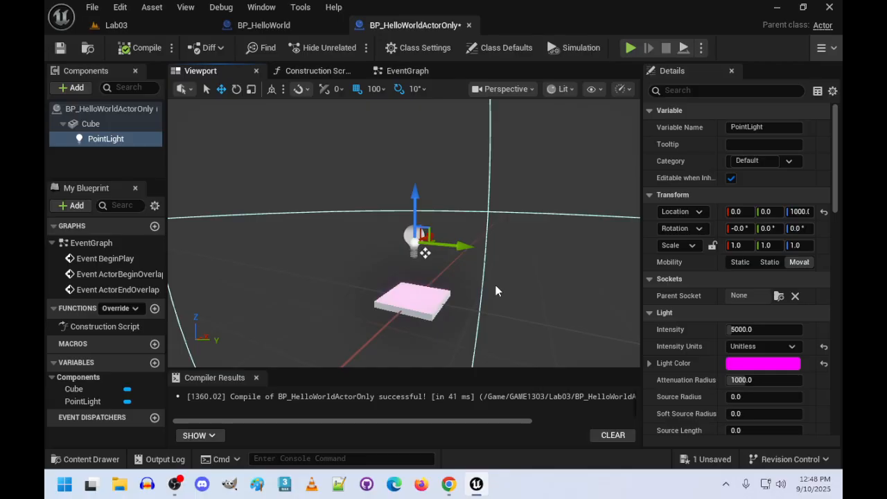
Set the PointLight component's Z location to 3000, compile the blueprint, and check the raised light in the Lab03 level.
left_click(799, 212)
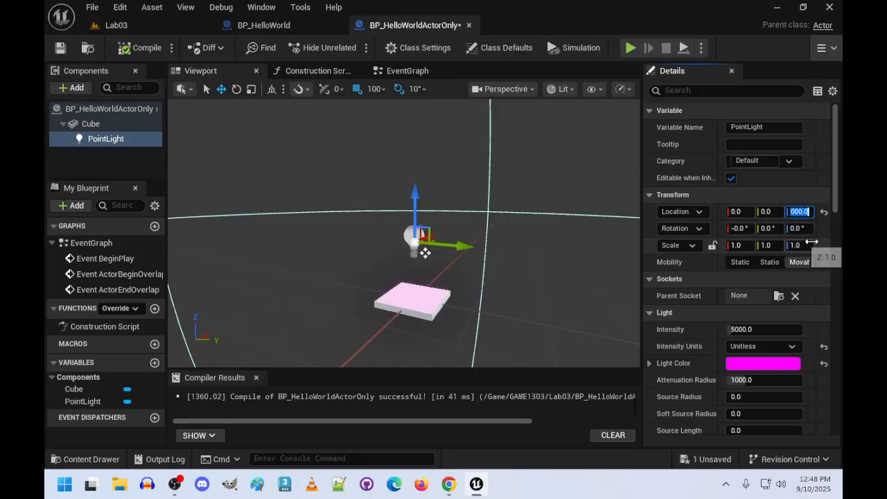
type("30")
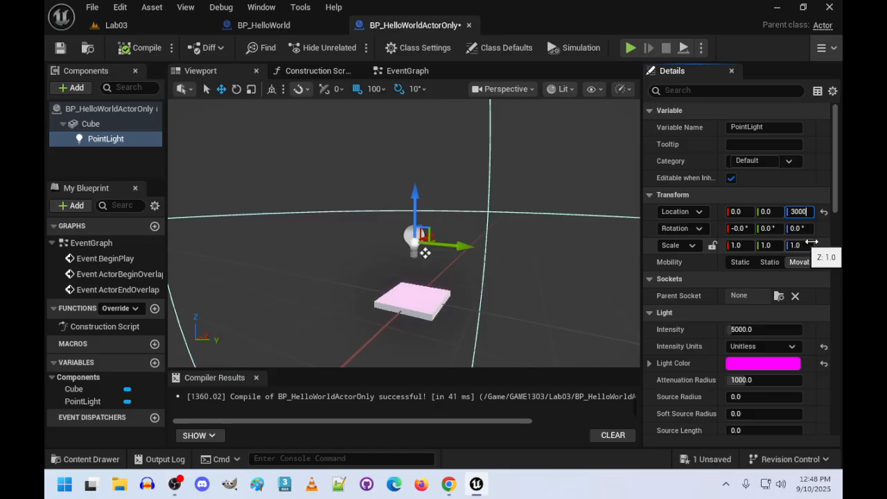
key("Return")
mouse_move(485, 235)
right_mouse_down()
mouse_move(485, 221)
mouse_move(526, 215)
mouse_move(472, 236)
right_mouse_up()
left_click(142, 51)
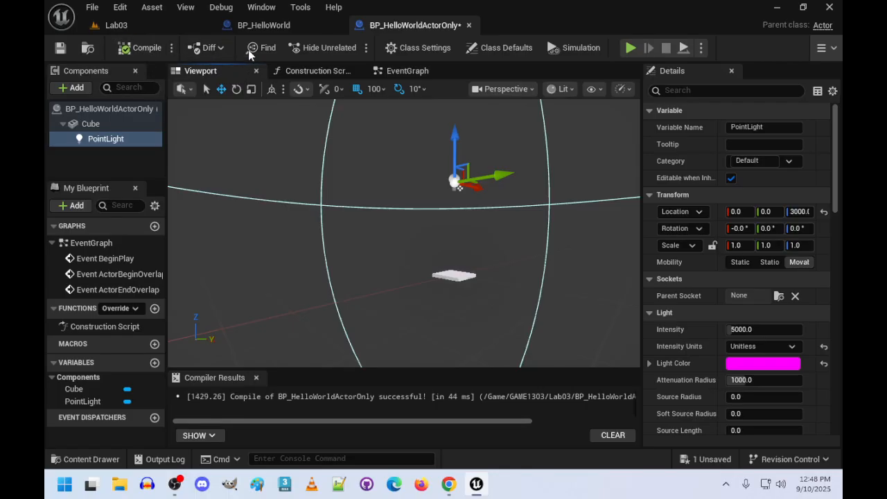
left_click(125, 25)
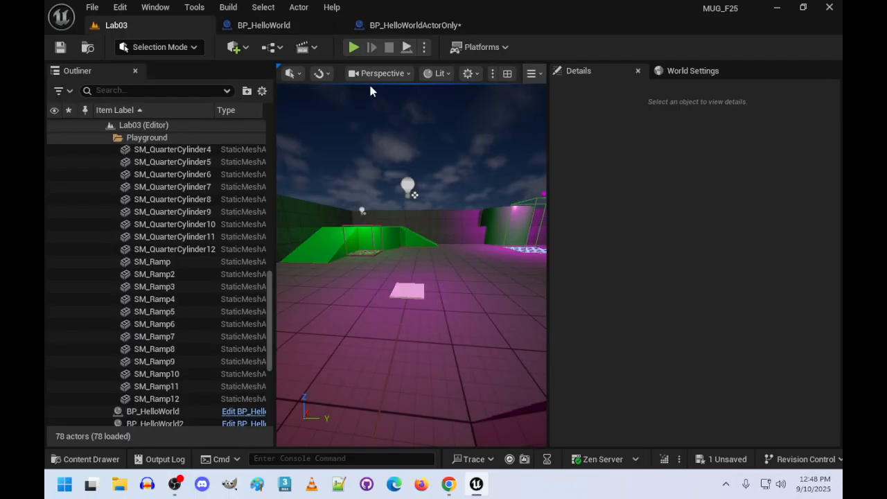
mouse_move(409, 305)
right_mouse_down()
mouse_move(478, 306)
mouse_move(444, 298)
mouse_move(410, 306)
right_mouse_up()
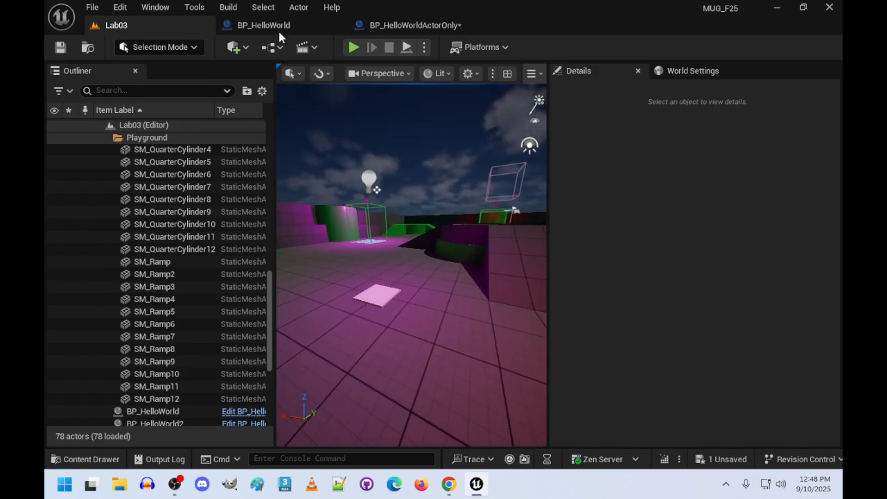
Play-test the raised light by running and jumping around the white platform in Lab03, and save all modified assets.
left_click(353, 47)
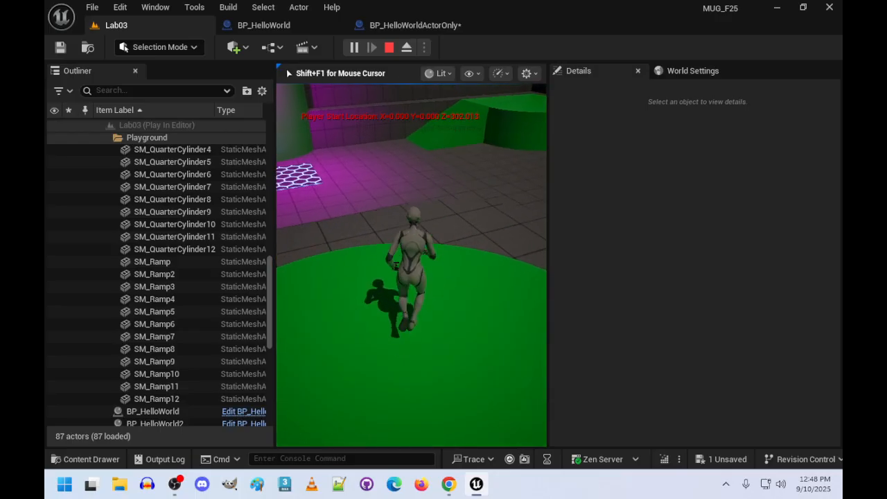
key("w")
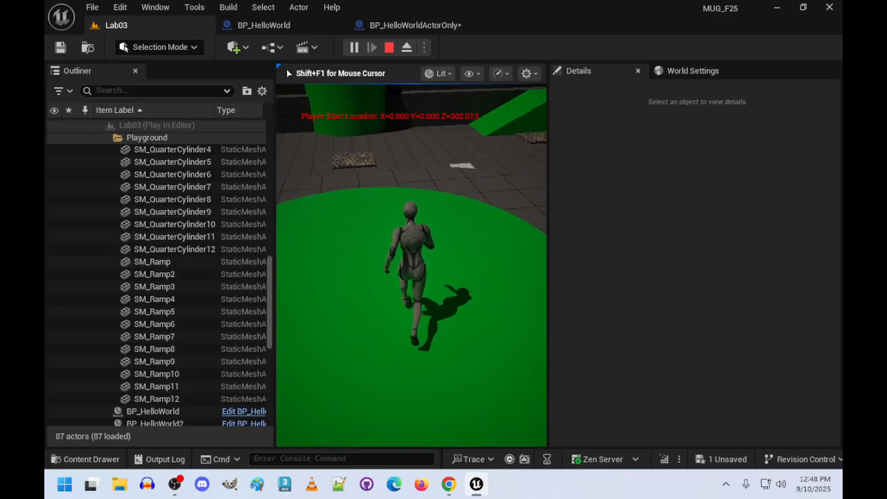
key("space")
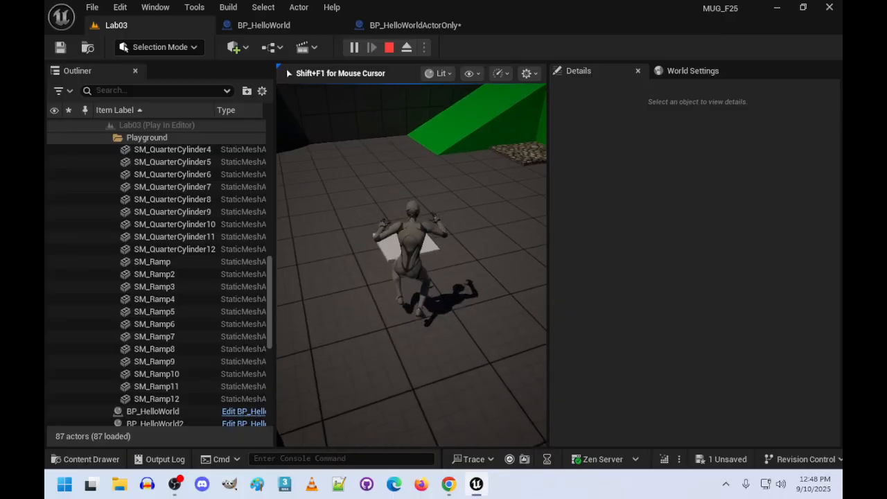
key("w")
key("s")
key("w")
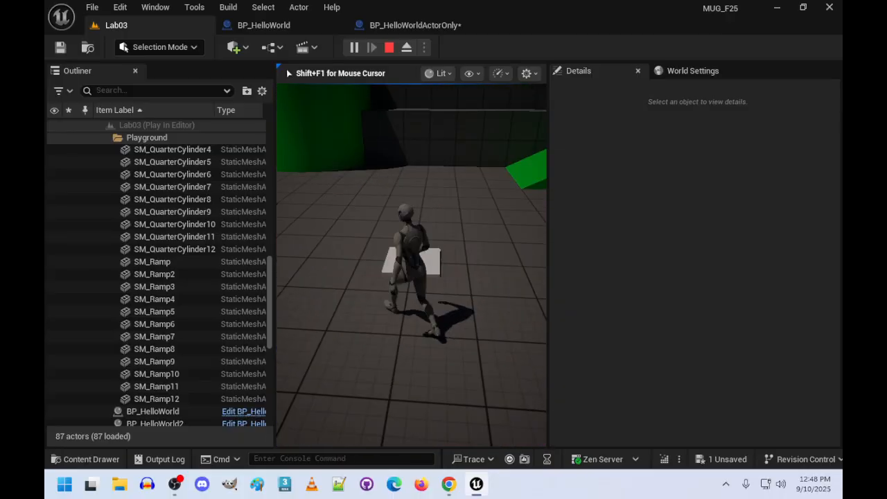
key("a")
key("s")
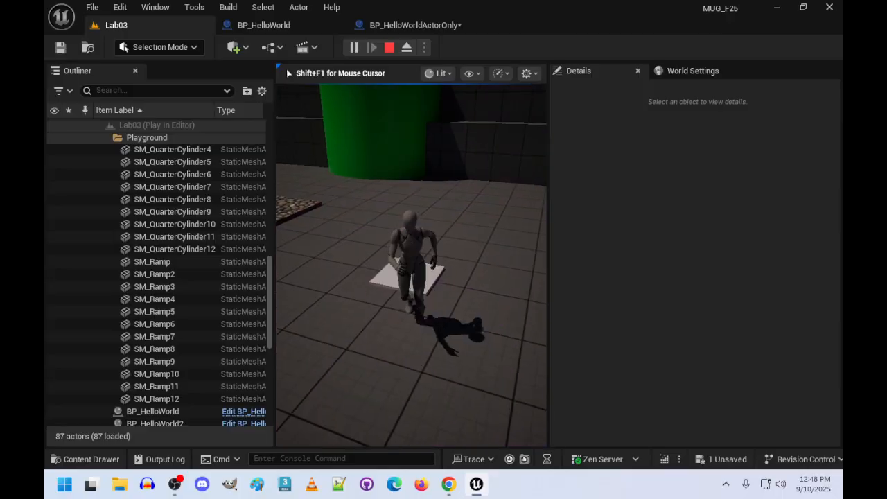
key("w")
key("space")
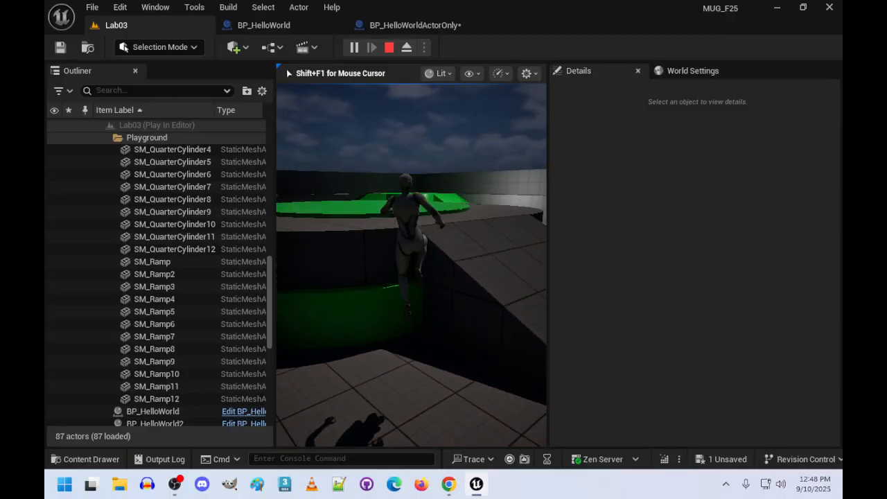
key("w")
key("space")
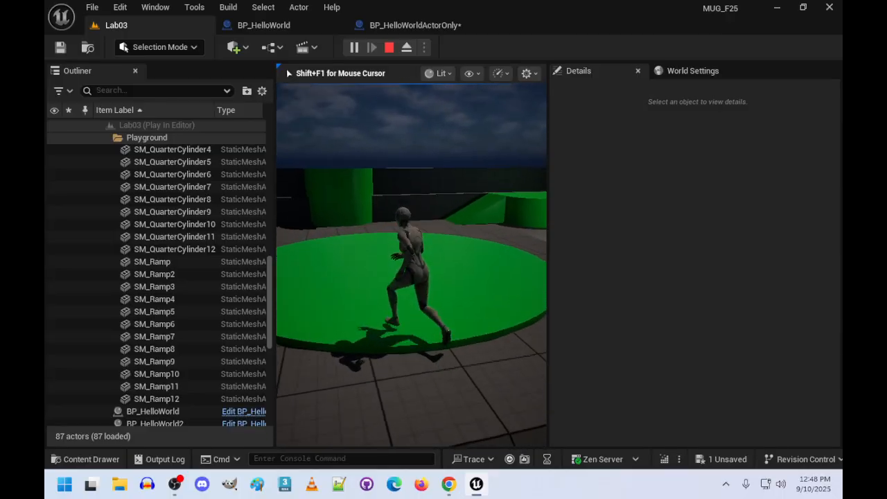
key("w")
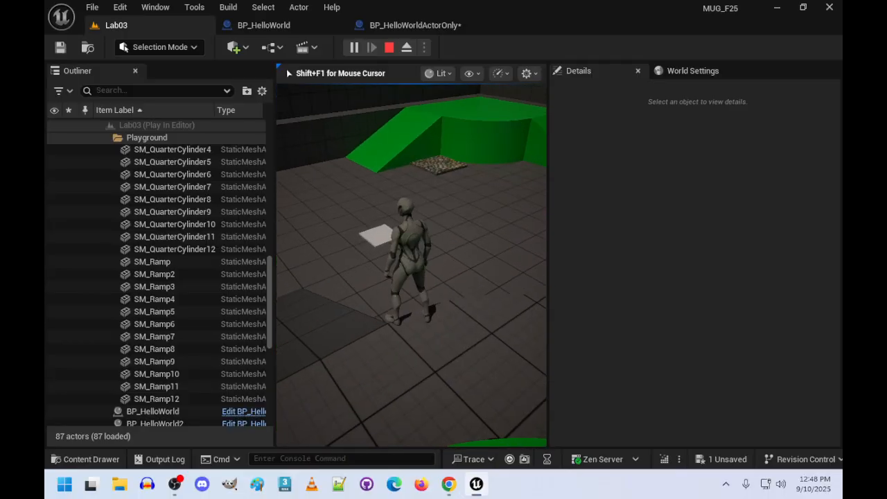
key("Escape")
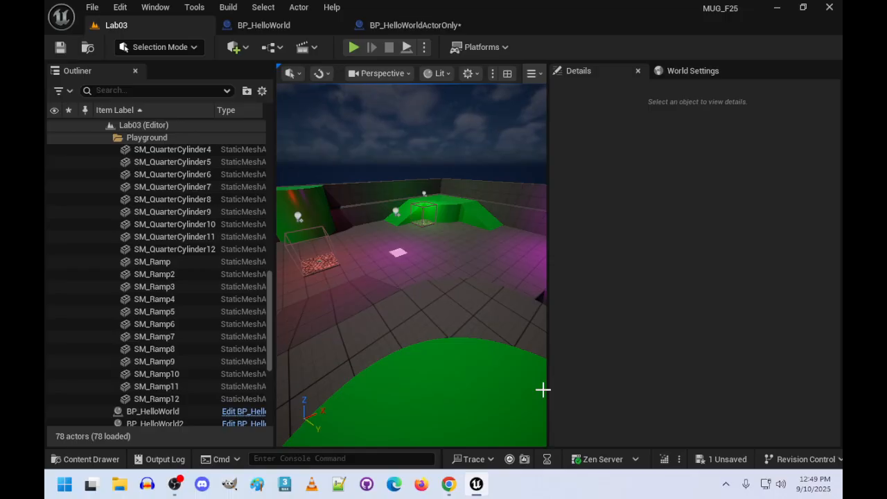
key("ctrl+shift+s")
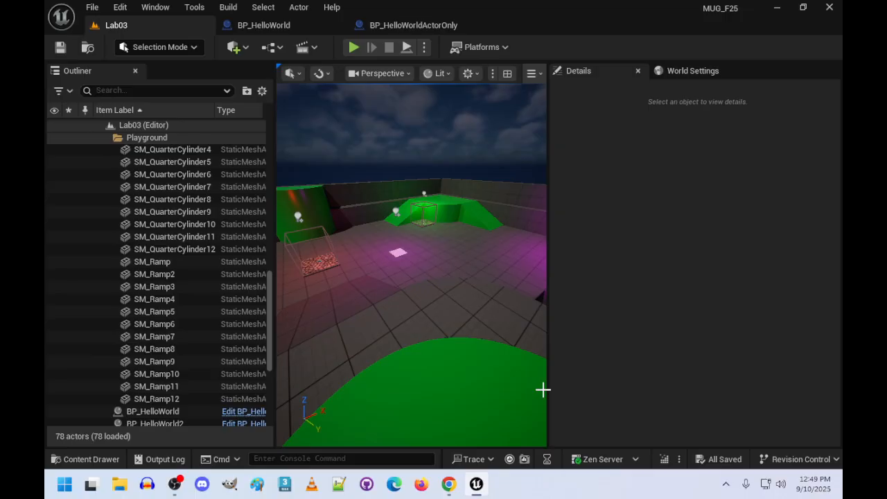
Delete the round table SM_Statue2, the two statues beside it, and the point light above them.
right_click_drag(489, 352, 318, 343)
key("w")
right_click_drag(389, 253, 410, 251)
key("s")
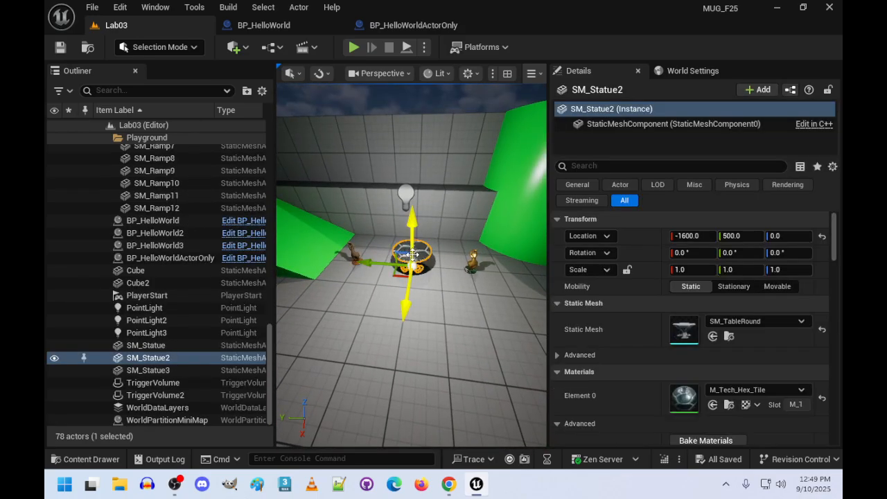
key("Delete")
left_click(473, 264)
key("Delete")
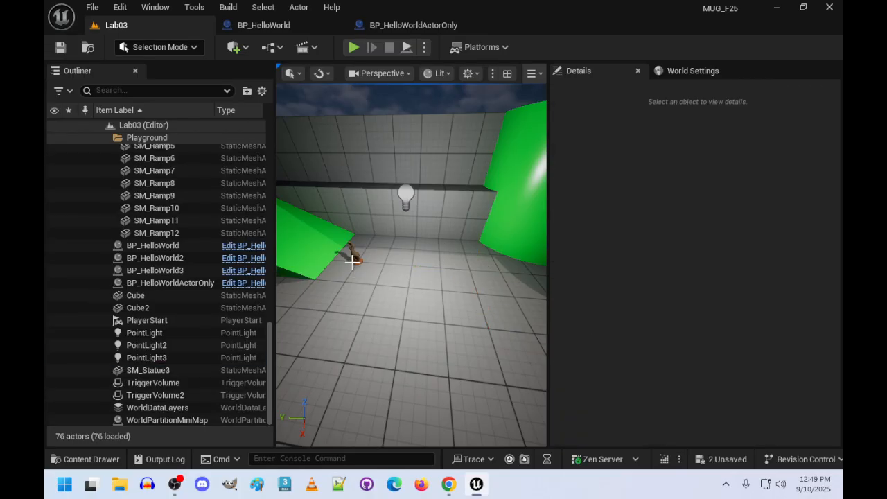
left_click(352, 257)
key("Delete")
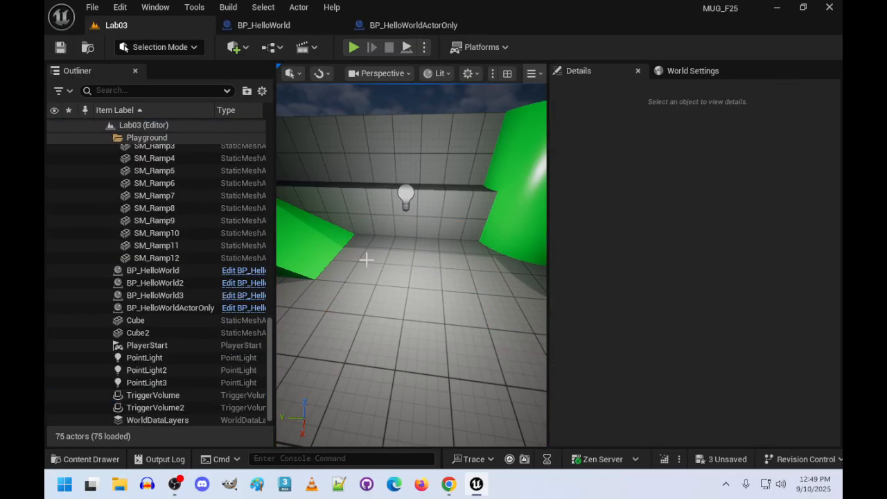
left_click(406, 204)
key("Delete")
Set the DirectionalLight's intensity to 1.5 lux.
right_click_drag(407, 203, 445, 226)
key("w")
left_click(410, 267)
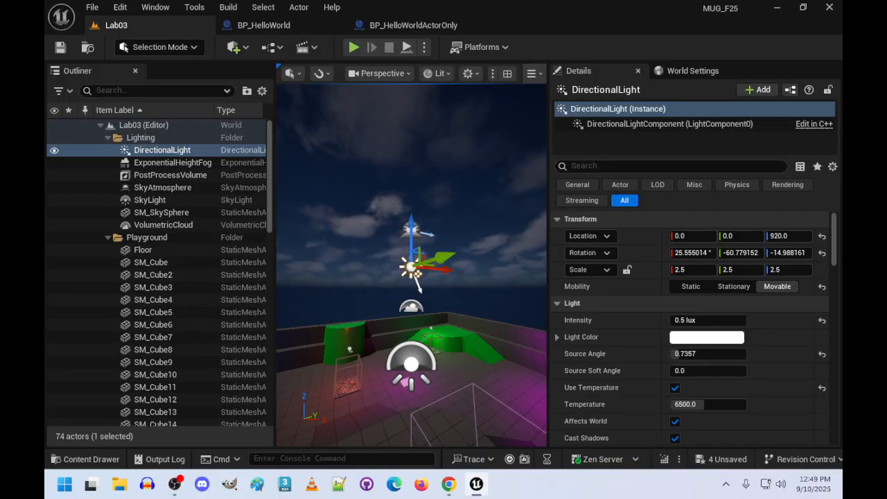
left_click(708, 320)
type("1")
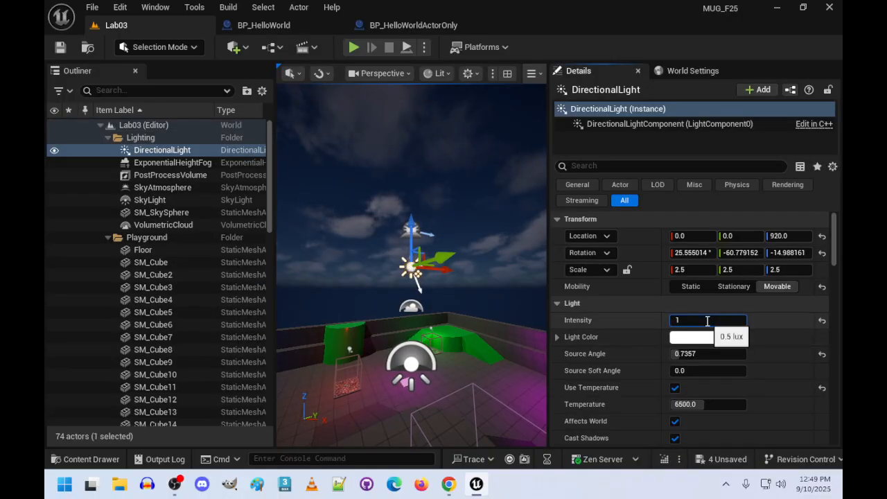
key("Return")
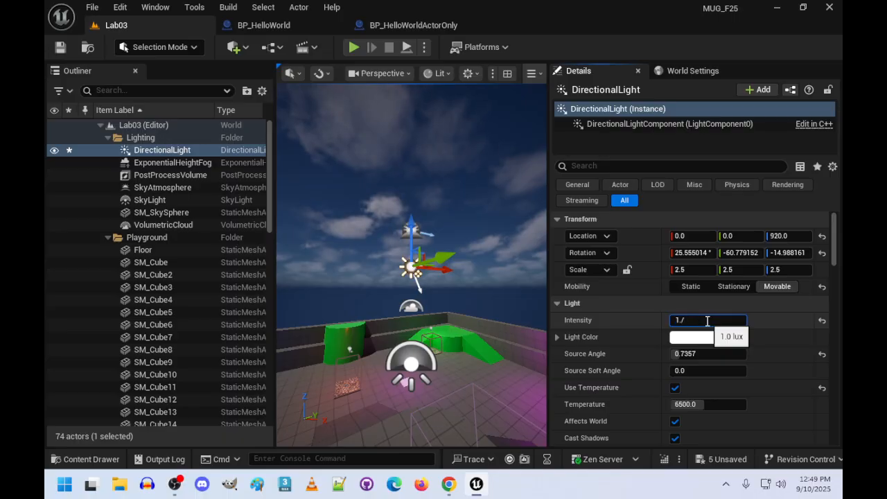
key("Return")
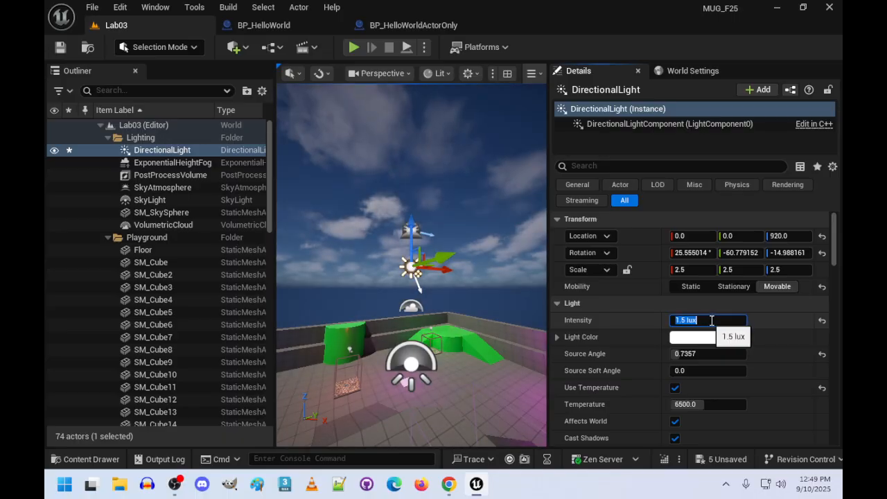
Delete the green ramps SM_Ramp8 and SM_Ramp5 along the walls of the playground.
right_click_drag(443, 278, 301, 279)
key("w")
left_click(406, 307)
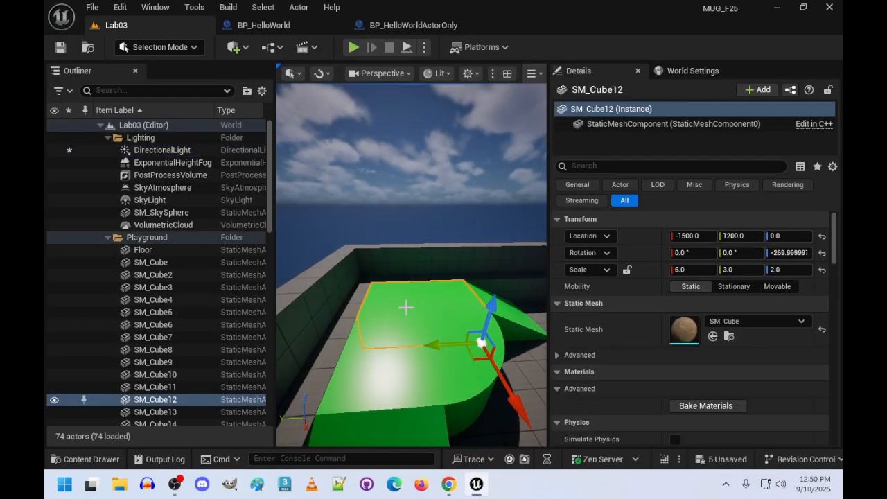
right_click_drag(500, 338, 541, 335)
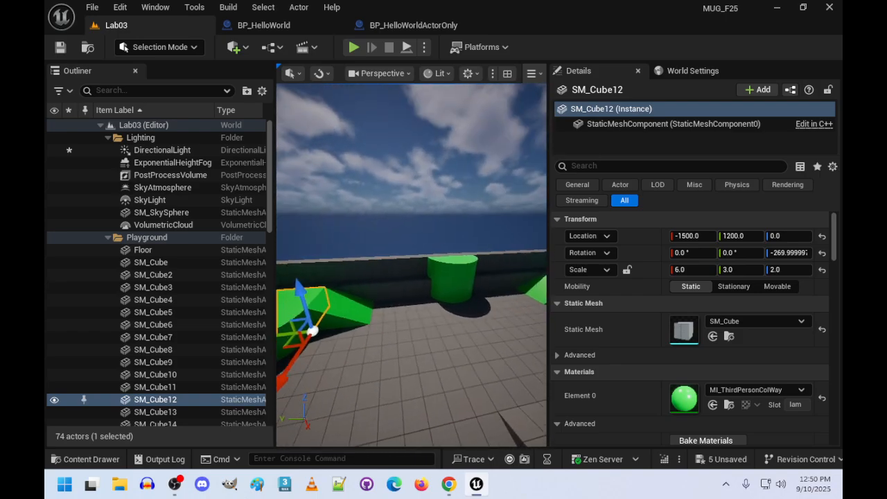
left_click(368, 312)
key("Delete")
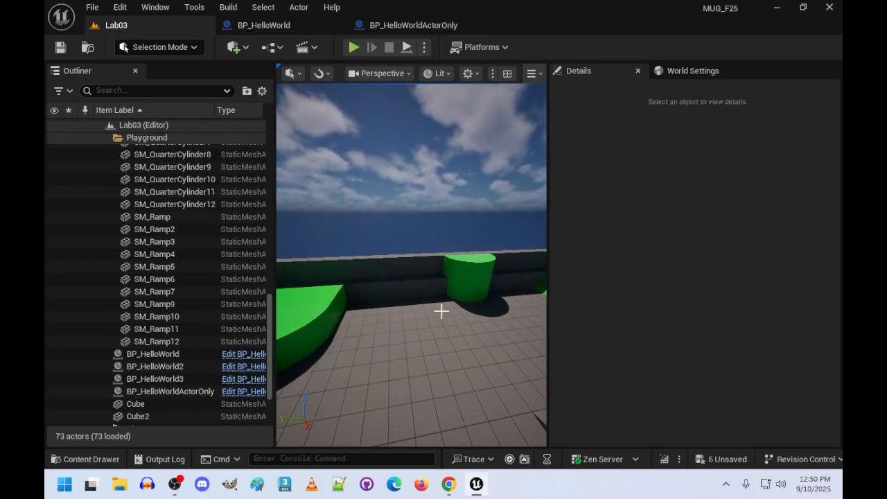
right_click_drag(439, 311, 441, 314)
left_click(465, 278)
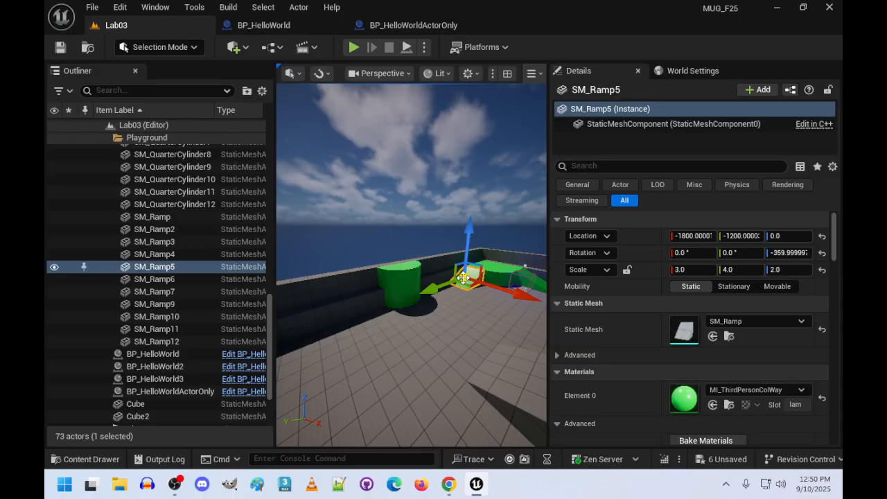
key("Delete")
Delete both halves of the green cylinder by the wall, starting with SM_Cylinder6.
right_click_drag(464, 278, 426, 319)
left_click(416, 323)
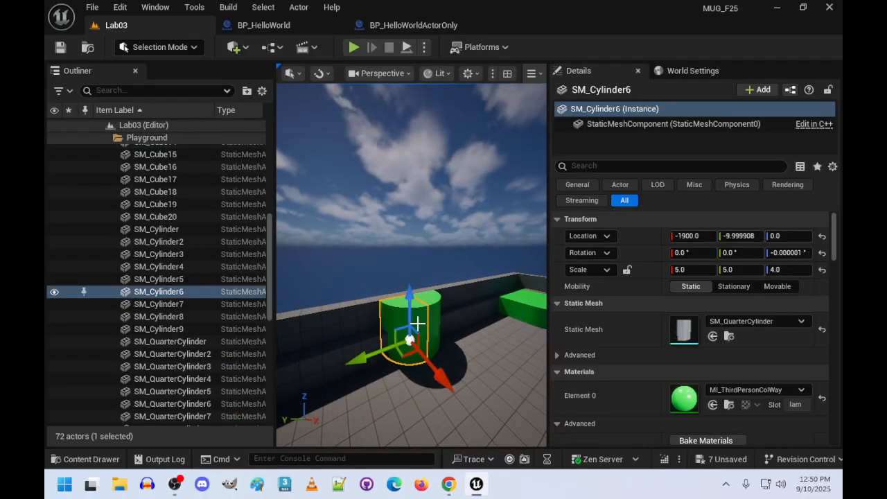
key("Delete")
left_click(420, 320)
key("Delete")
Duplicate the Floor and move the copy along the X axis to -4200, outside the walled playground.
right_click_drag(420, 321, 464, 374)
left_click(454, 339)
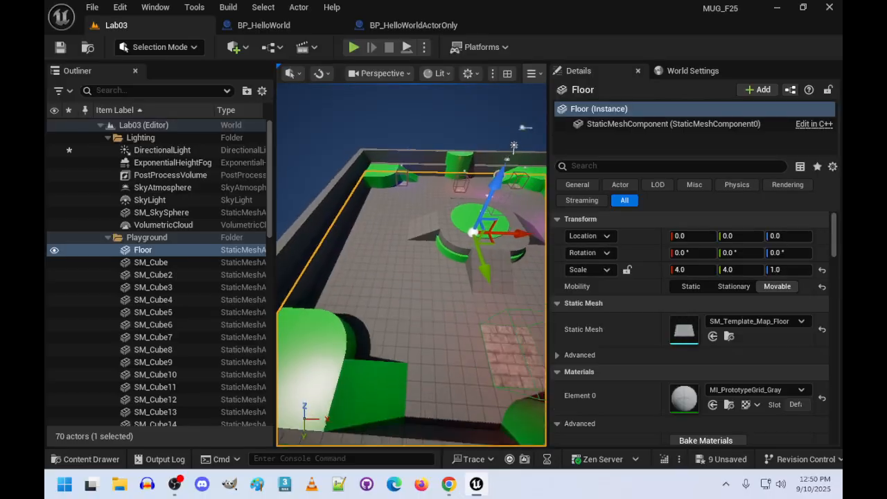
key("f")
key("ctrl+d")
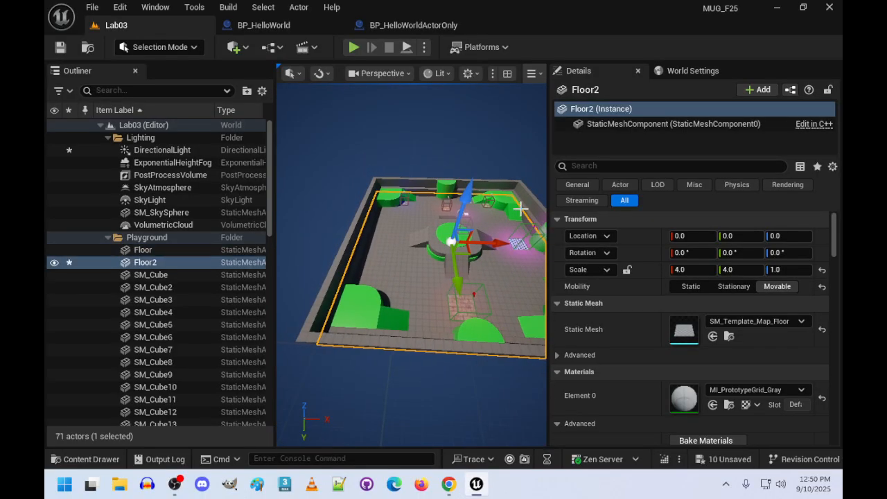
left_click_drag(498, 244, 278, 265)
Set the duplicated floor's X and Y scale to 1.0.
mouse_move(305, 264)
right_mouse_down()
mouse_move(291, 236)
mouse_move(300, 251)
right_mouse_up()
left_click(689, 269)
type("1")
key("Tab")
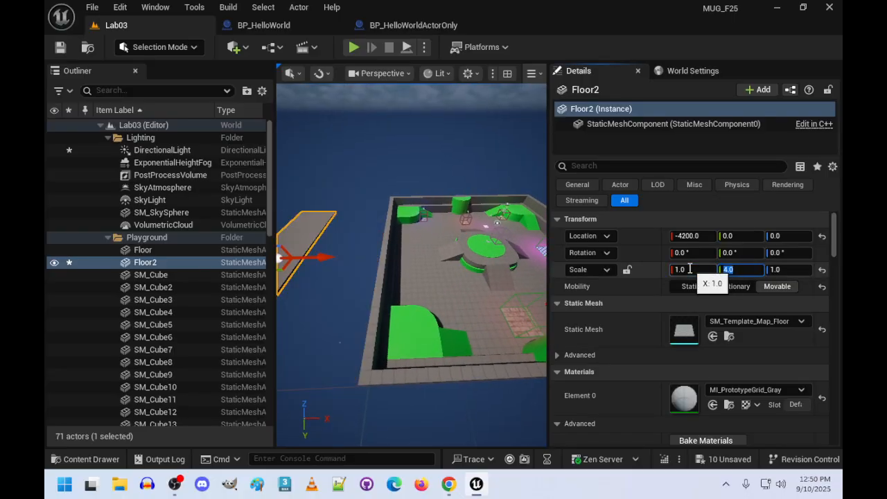
key("Tab")
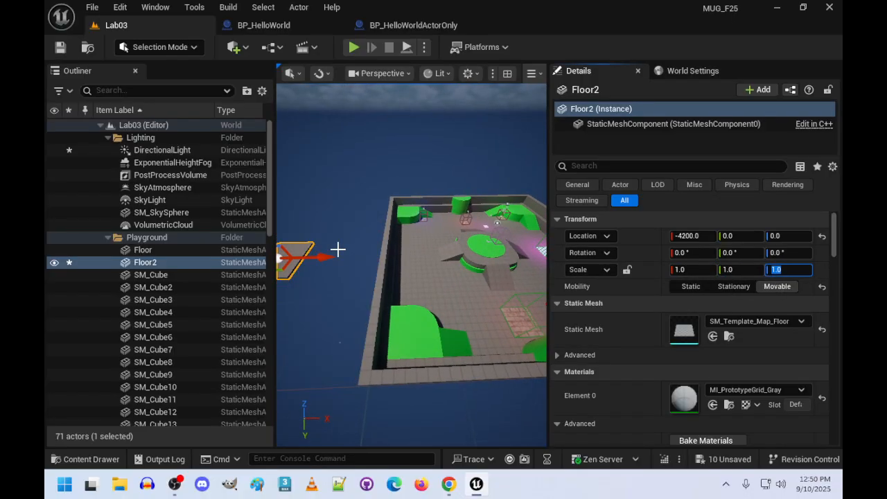
Slide the Floor2 mesh along the X axis until it sits against the playground's outer wall.
right_click_drag(337, 250, 360, 249)
left_click_drag(357, 241, 469, 307)
right_click_drag(469, 307, 349, 231)
Shorten the upper and lower outer wall pieces next to the second floor to a Y scale of 15 each.
left_click(352, 239)
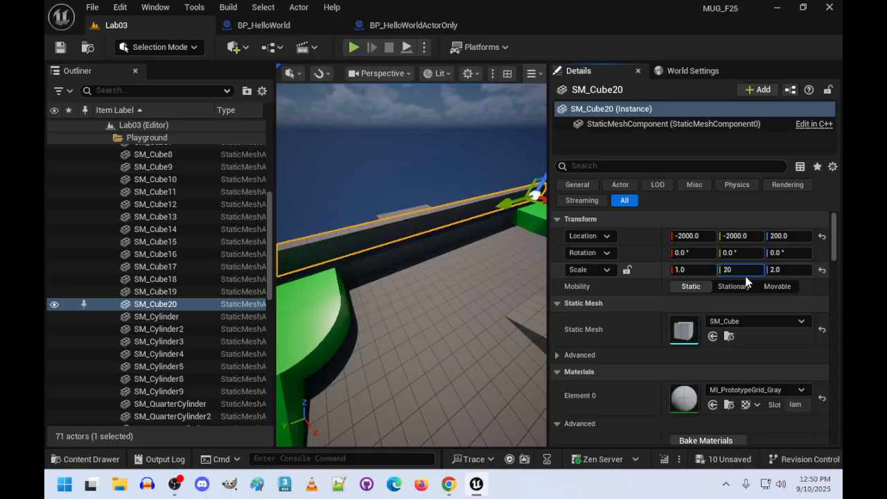
type("15")
key("Return")
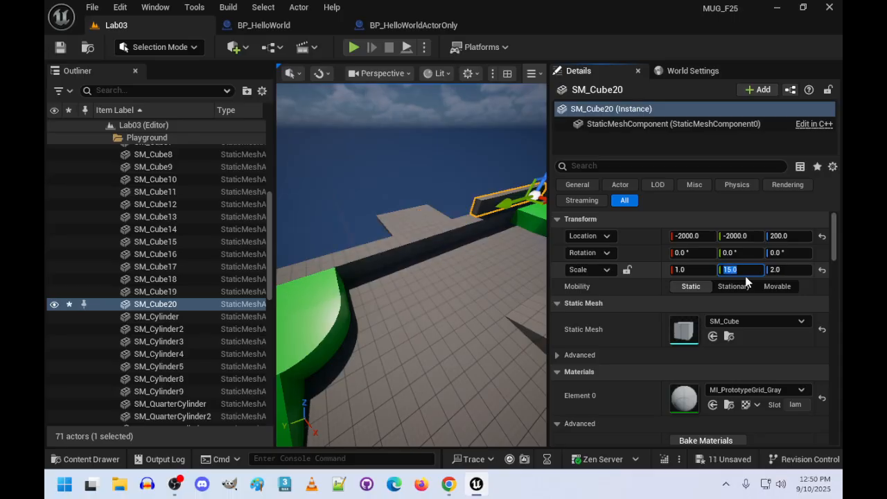
mouse_move(475, 271)
right_mouse_down()
mouse_move(527, 215)
mouse_move(471, 243)
mouse_move(475, 271)
right_mouse_up()
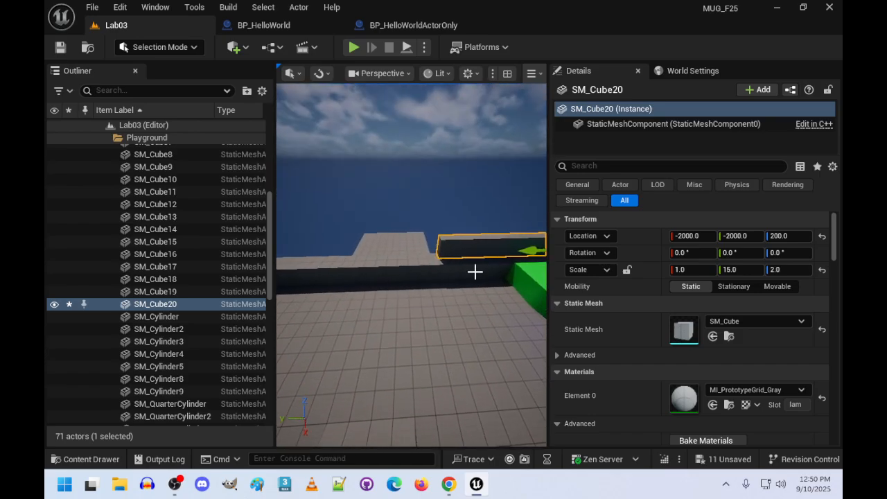
left_click(417, 273)
left_click(739, 270)
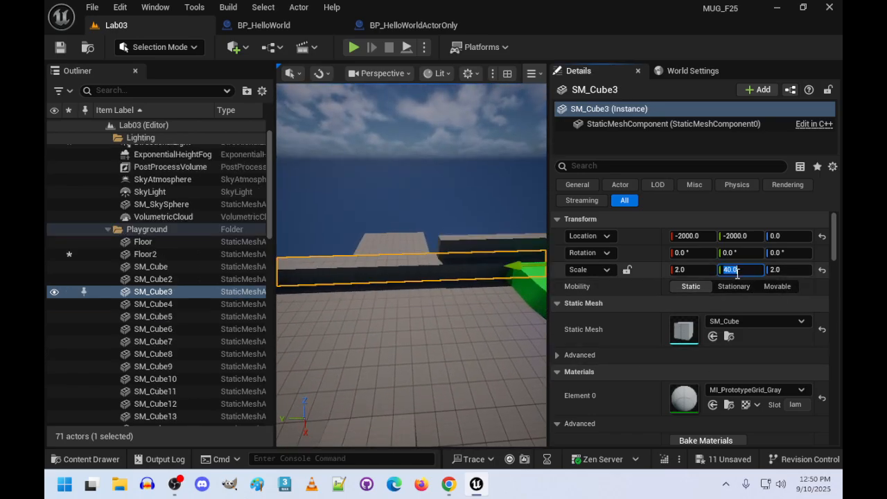
type("15")
key("Return")
Duplicate the shortened upper and lower wall pieces together and move the copies along Y to 500, leaving an opening.
mouse_move(489, 287)
right_mouse_down()
mouse_move(519, 260)
mouse_move(489, 287)
right_mouse_up()
left_click(440, 303, "ctrl")
mouse_move(418, 294)
right_mouse_down()
mouse_move(471, 305)
mouse_move(422, 312)
mouse_move(418, 294)
right_mouse_up()
scroll(418, 293, "up", 1)
key("ctrl+d")
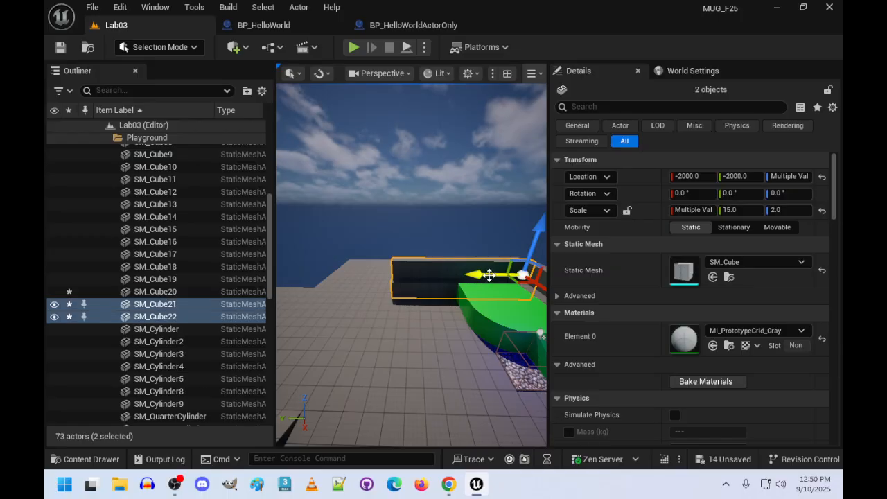
left_click_drag(489, 275, 273, 277)
Set the original lower wall piece's X scale to 8 and move it outward to X -2700.
right_click_drag(305, 284, 416, 295)
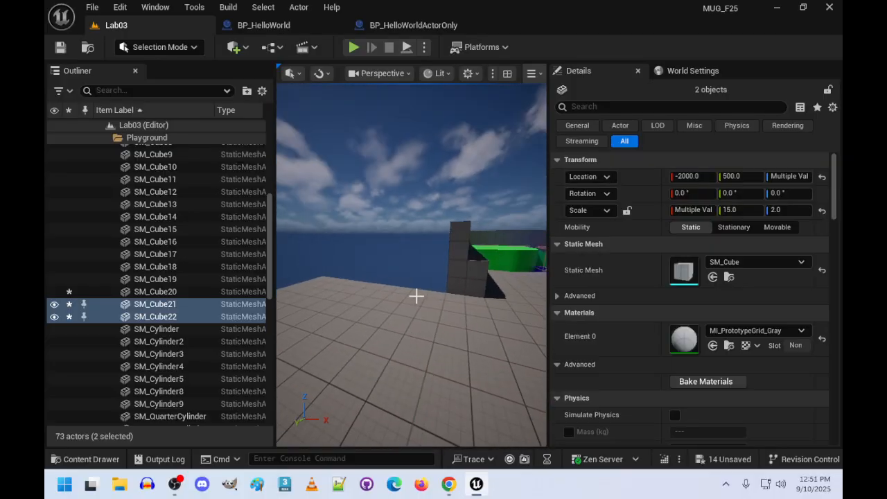
left_click(464, 275)
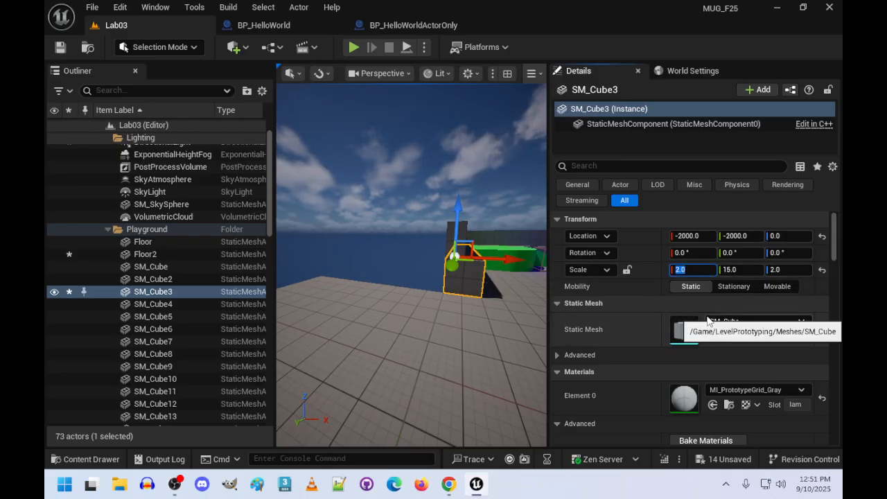
type("8")
key("Return")
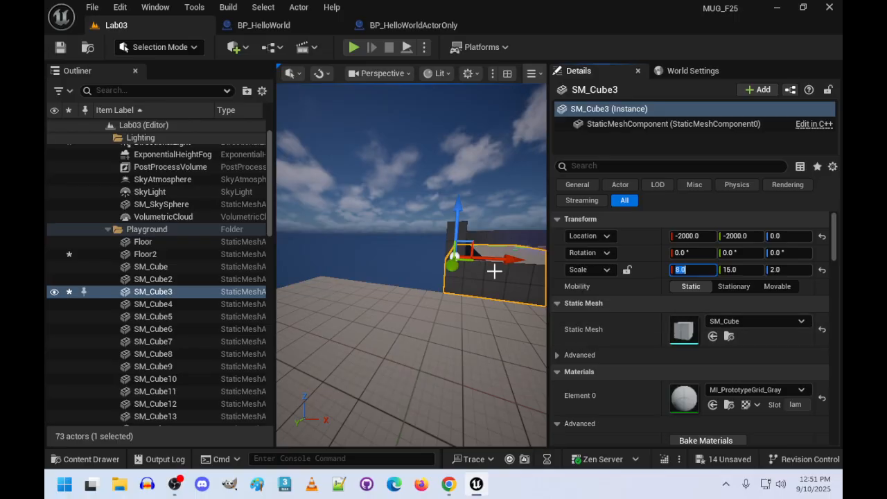
left_click_drag(514, 260, 457, 306)
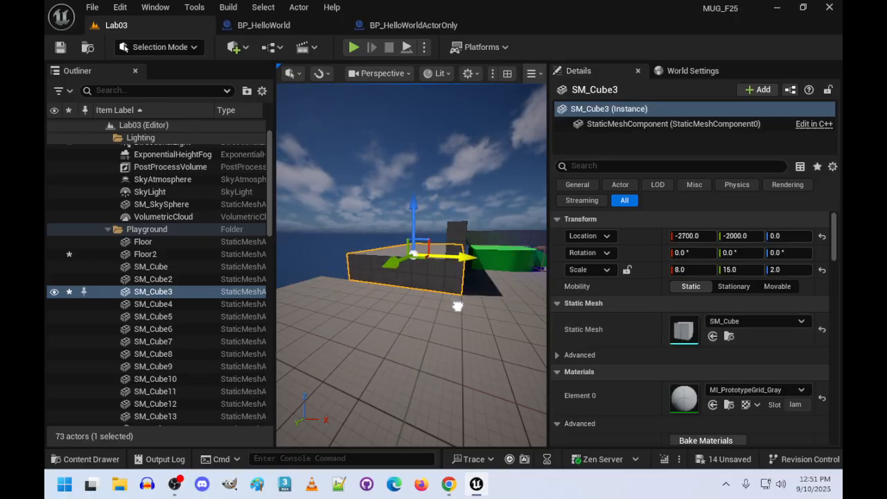
Set the duplicated lower wall piece's X scale to 9 and shift it outward along X over the second floor.
right_click_drag(457, 306, 339, 295)
left_click(338, 295)
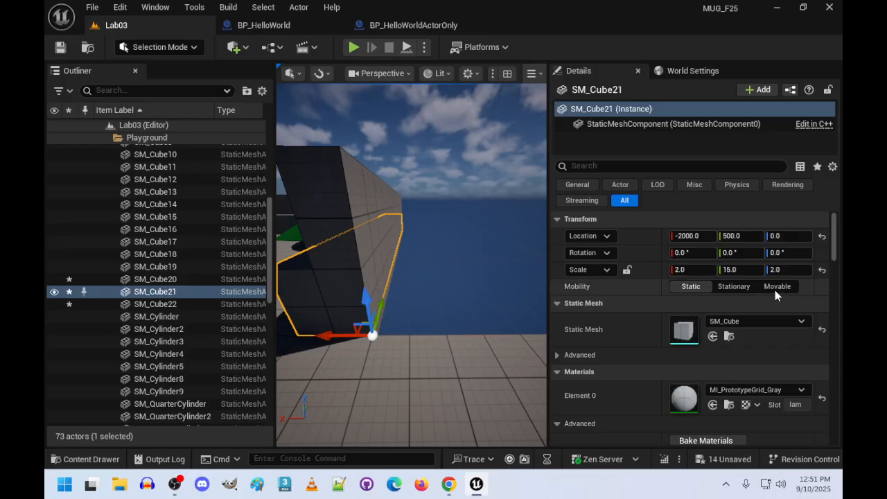
left_click(694, 270)
type("9")
key("Return")
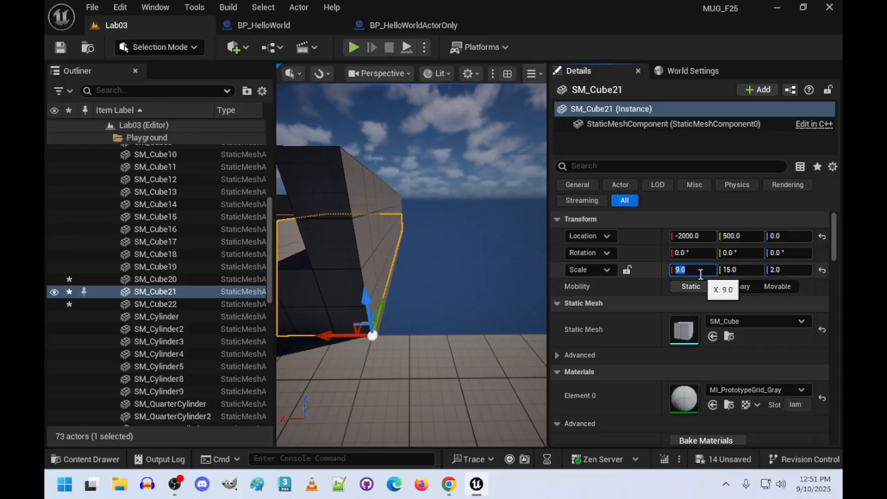
right_click_drag(390, 271, 350, 284)
left_click_drag(416, 282, 507, 309)
right_click_drag(507, 309, 525, 319)
mouse_move(486, 274)
right_mouse_down()
mouse_move(425, 271)
mouse_move(482, 266)
right_mouse_up()
double_click(429, 271)
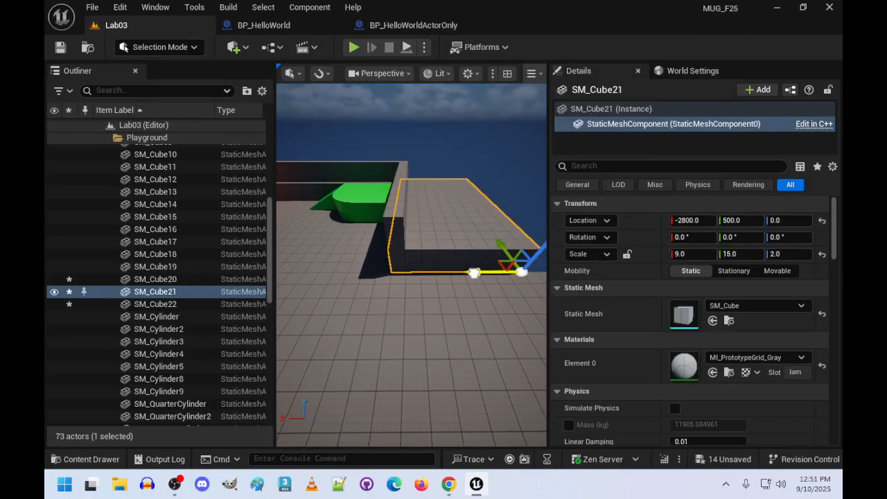
left_click_drag(474, 273, 468, 274)
Move the duplicated upper wall piece to X -2700 and set its X scale to 8.
left_click(408, 222)
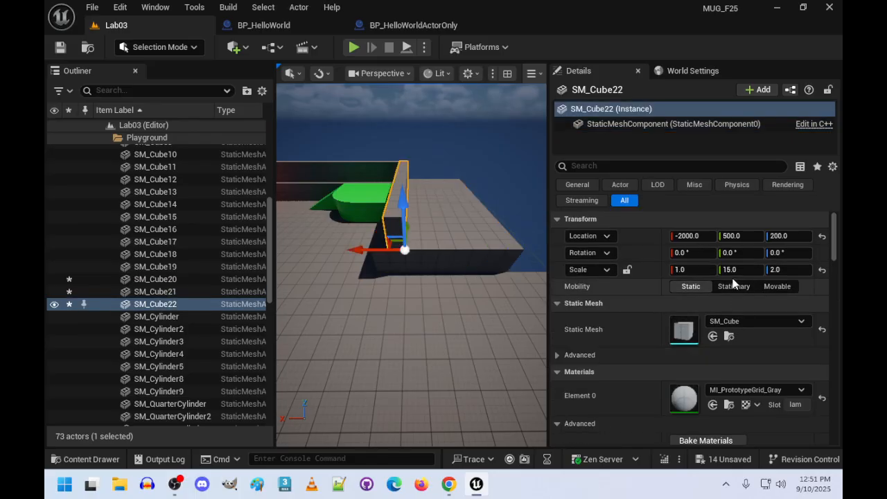
left_click(687, 269)
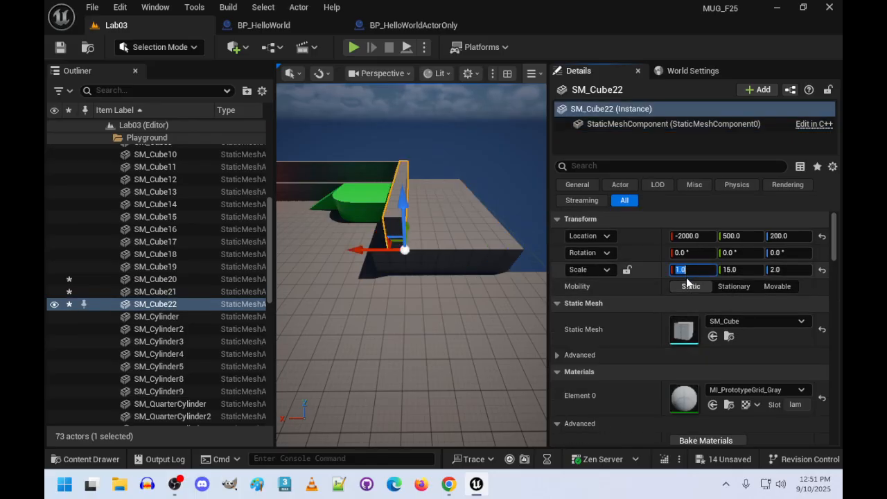
type("6")
key("Return")
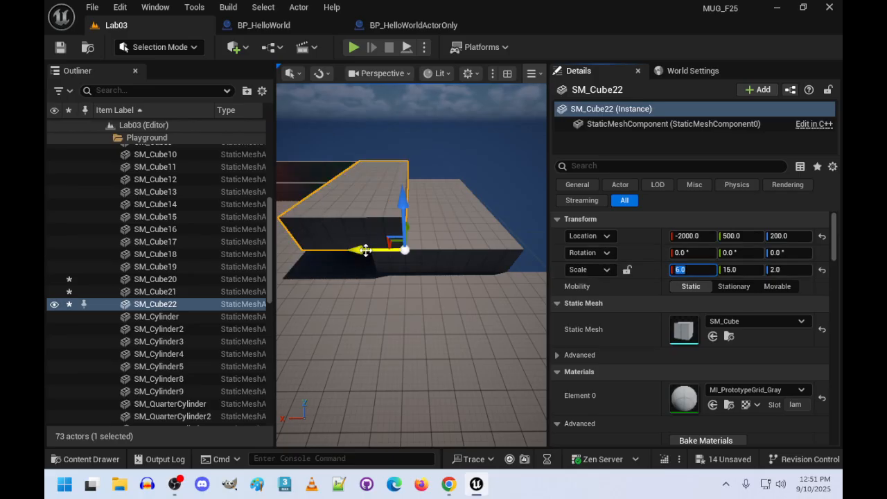
left_click_drag(361, 250, 483, 266)
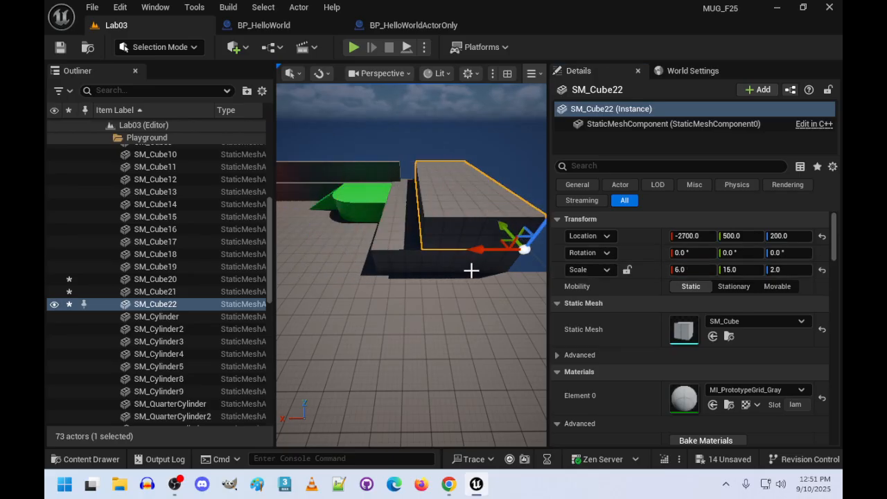
left_click(690, 270)
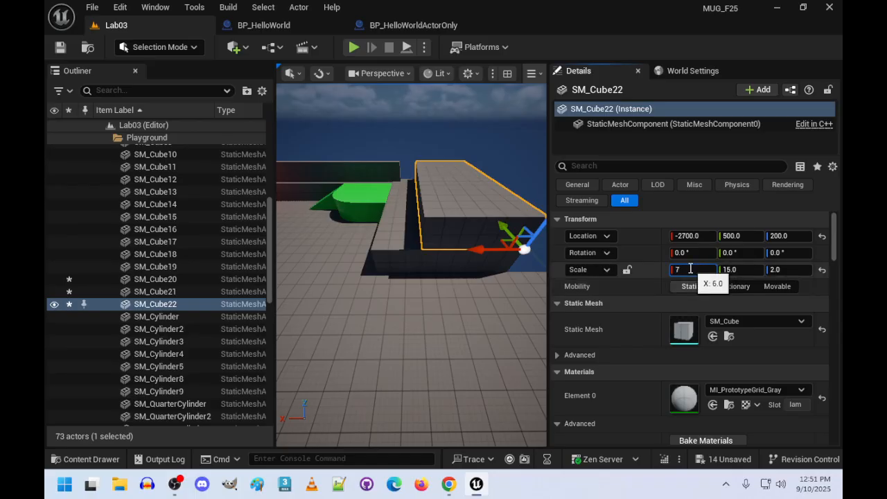
type("7")
key("Return")
type("8")
key("Return")
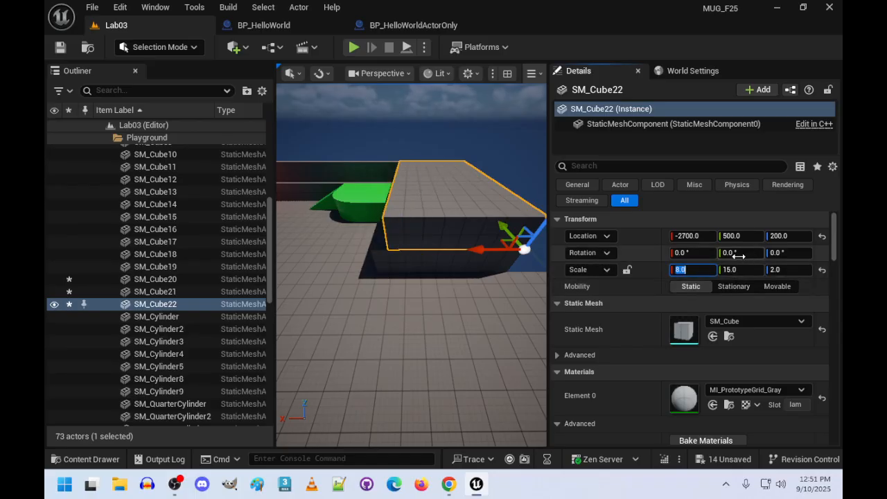
Move the original upper wall piece to X -2700 and thicken it to an X scale of 8.
right_click_drag(442, 278, 541, 278)
left_click(505, 240)
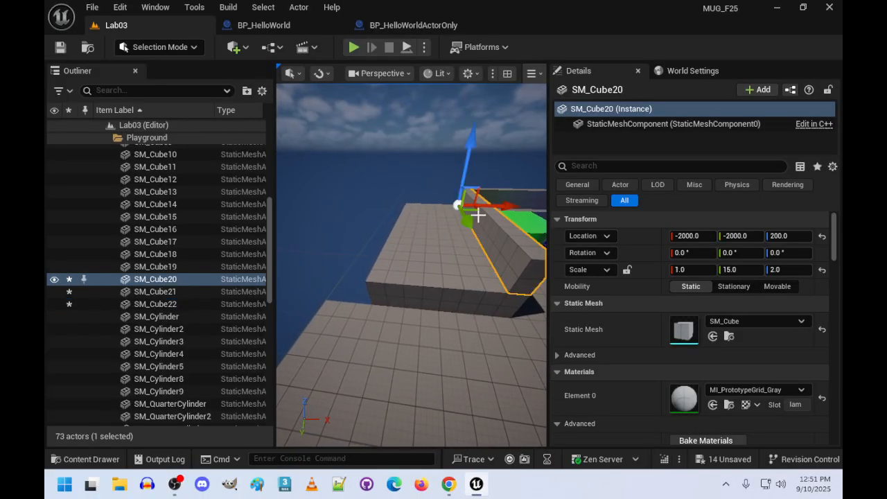
left_click_drag(479, 216, 439, 233)
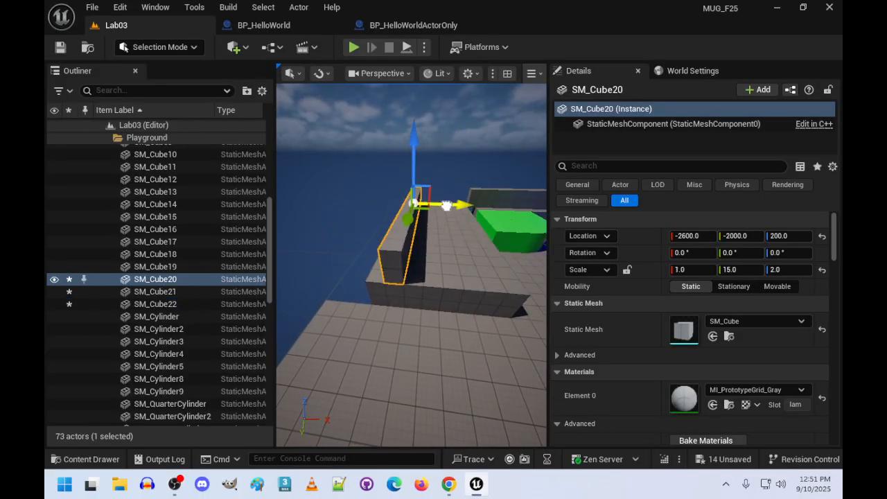
left_click(686, 270)
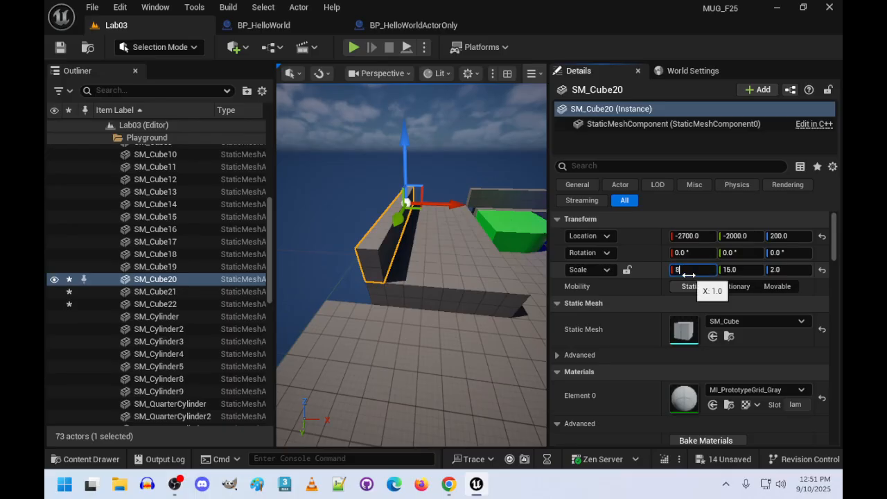
key("Return")
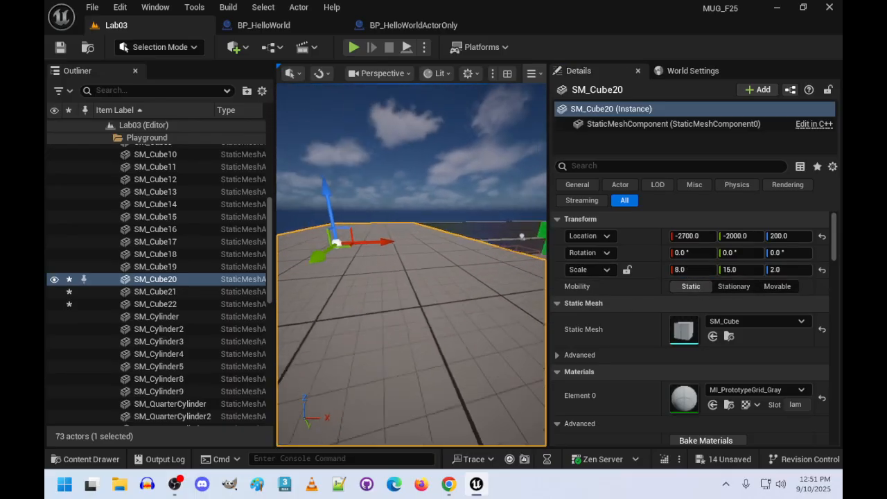
Shift the original lower wall block to X -2600 and inspect the passage between the two wall blocks.
right_click_drag(412, 265, 303, 218)
left_click(338, 281)
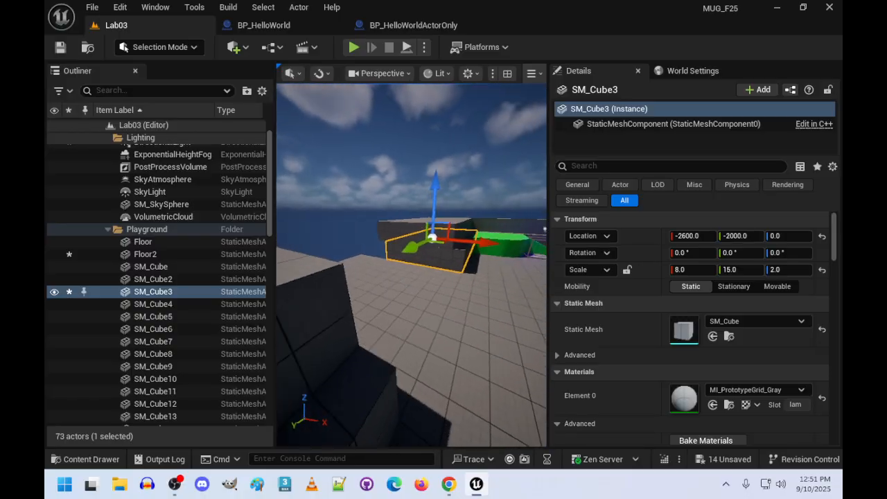
right_click_drag(426, 266, 315, 264)
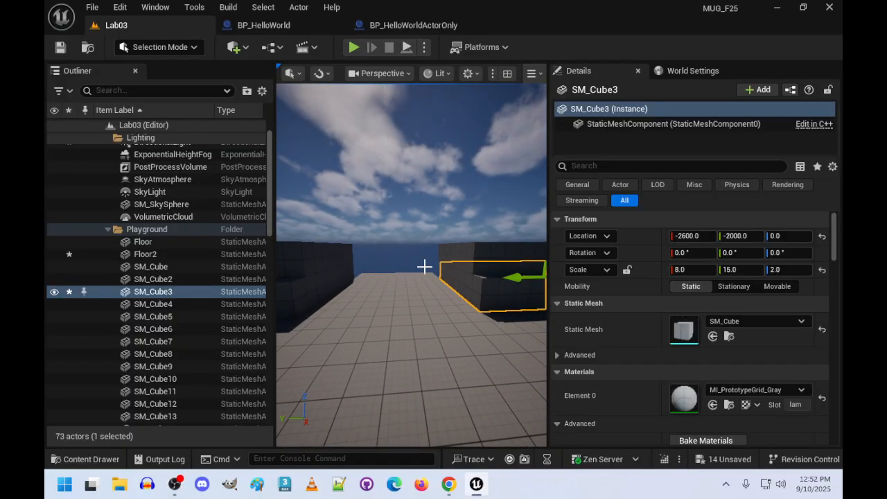
right_click_drag(407, 326, 437, 398)
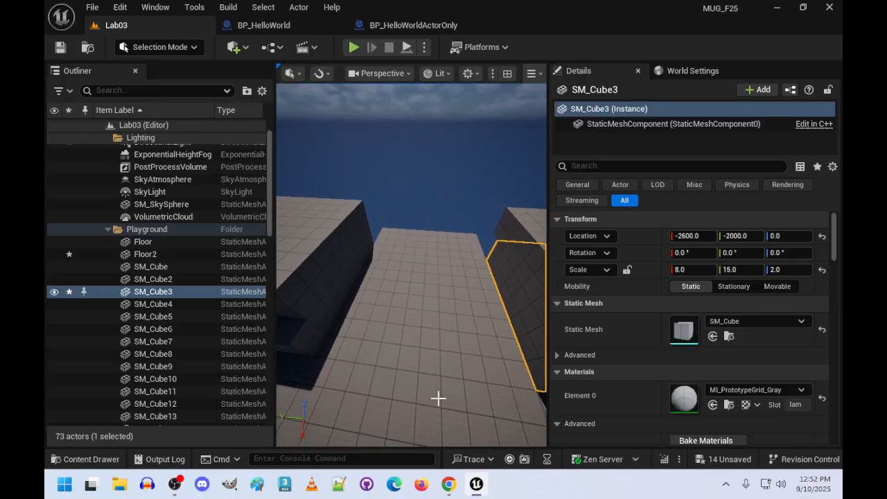
right_click_drag(426, 326, 403, 277)
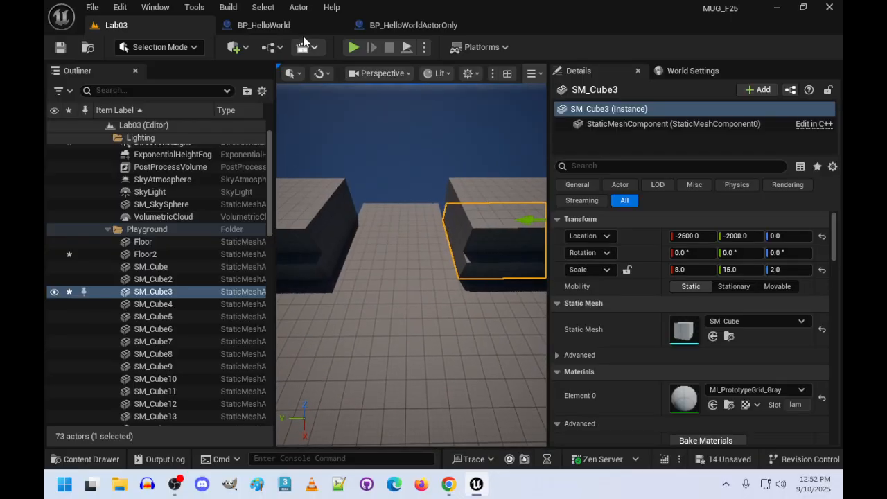
Close both open Blueprint editors and create an Actor Blueprint class named BP_SlidingDoor in the Lab03 folder.
left_click(337, 25)
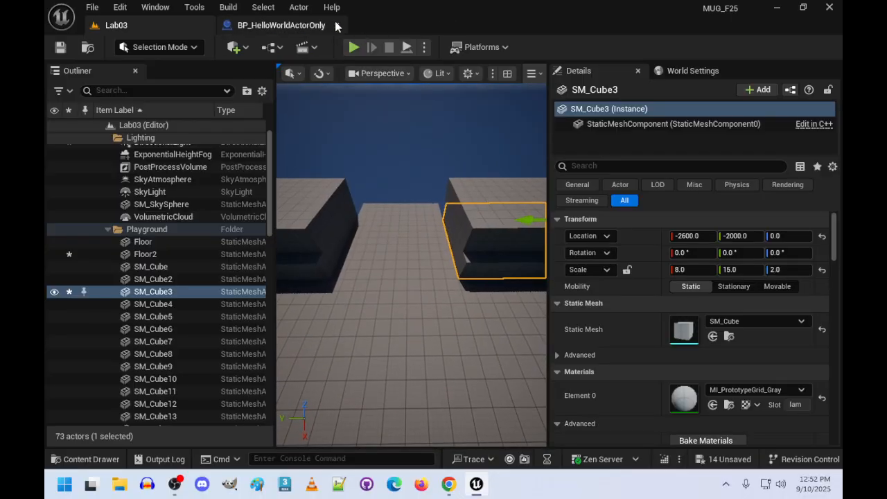
left_click(337, 26)
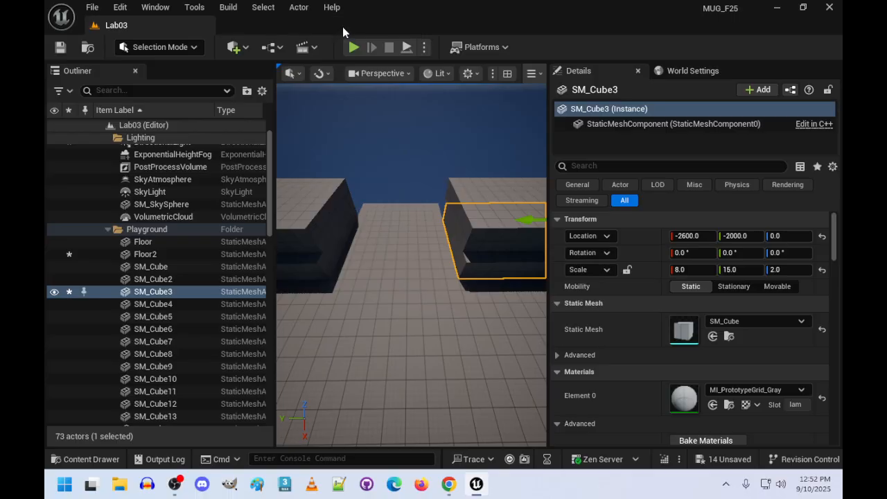
left_click(118, 458)
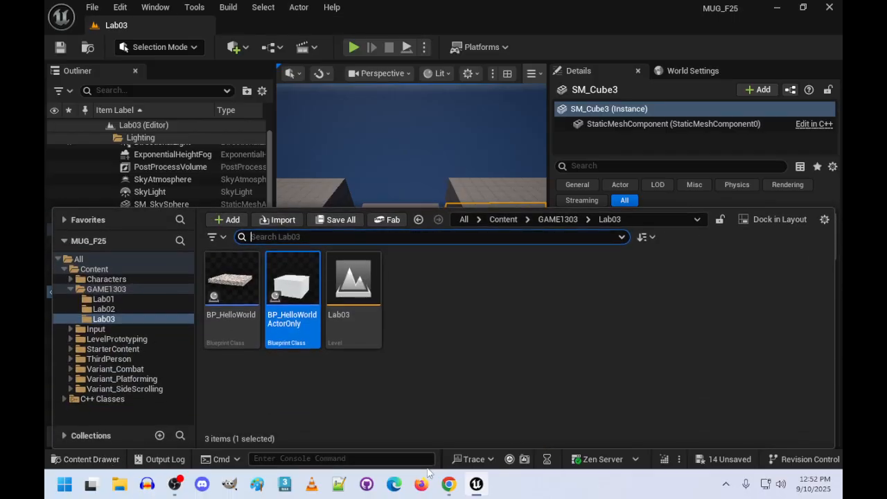
right_click(429, 299)
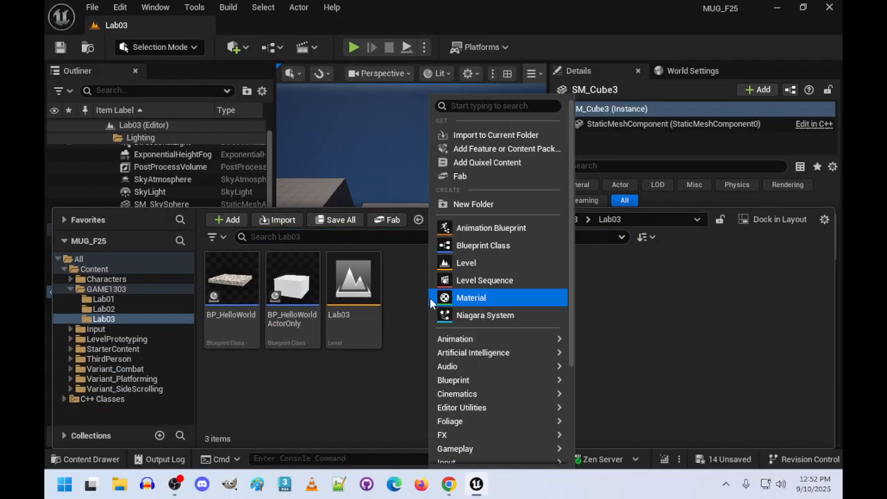
left_click(505, 247)
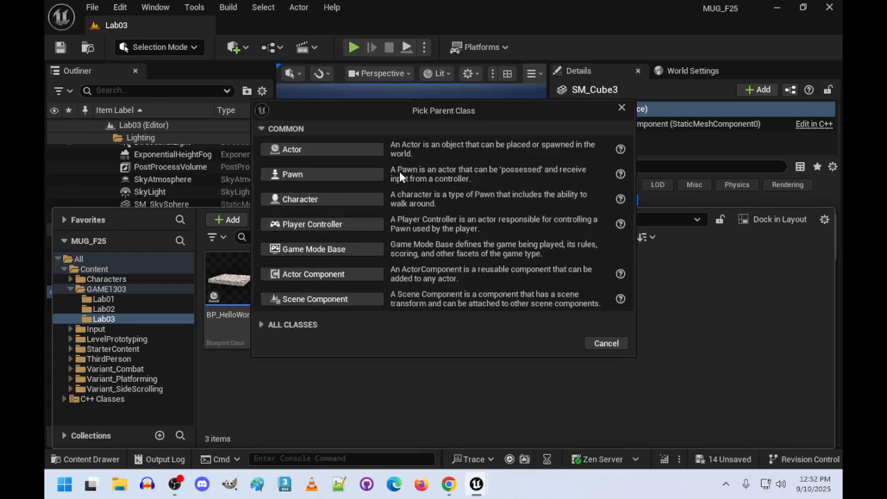
left_click(342, 151)
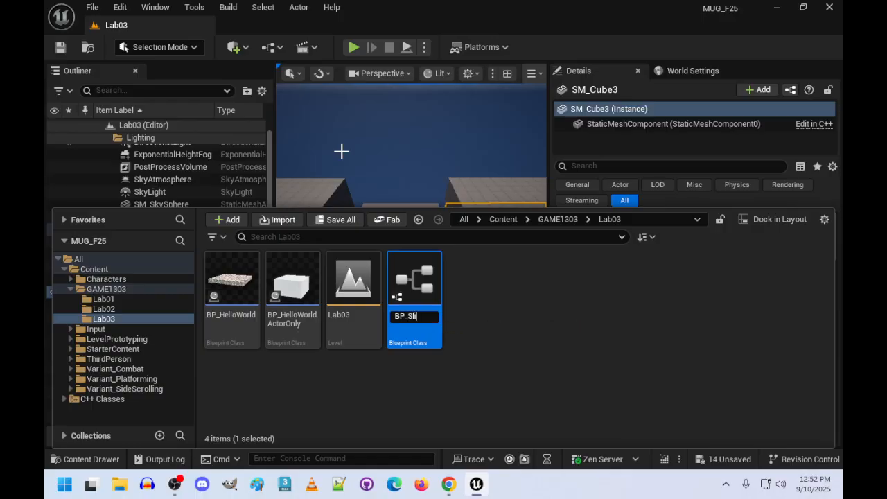
key("Return")
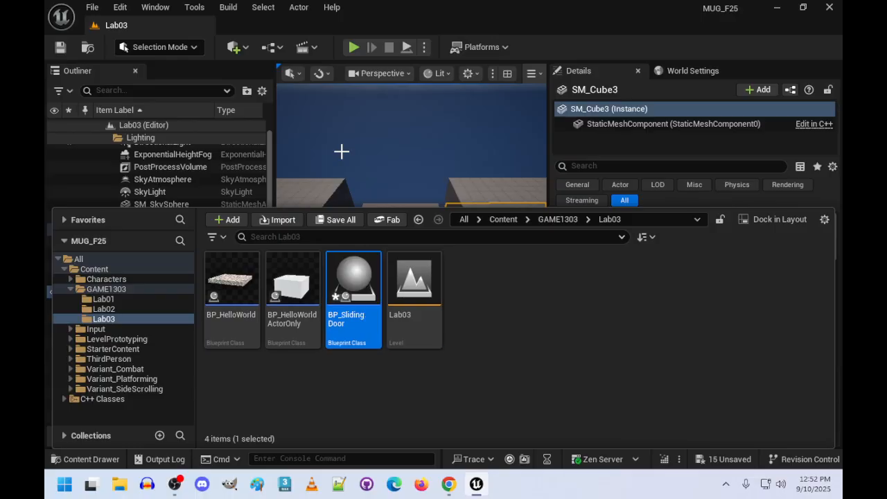
Place an instance of BP_SlidingDoor from the Lab03 folder on the floor of the passage at X -2000, Y 0, Z 0.
key("s")
right_click_drag(388, 176, 384, 182)
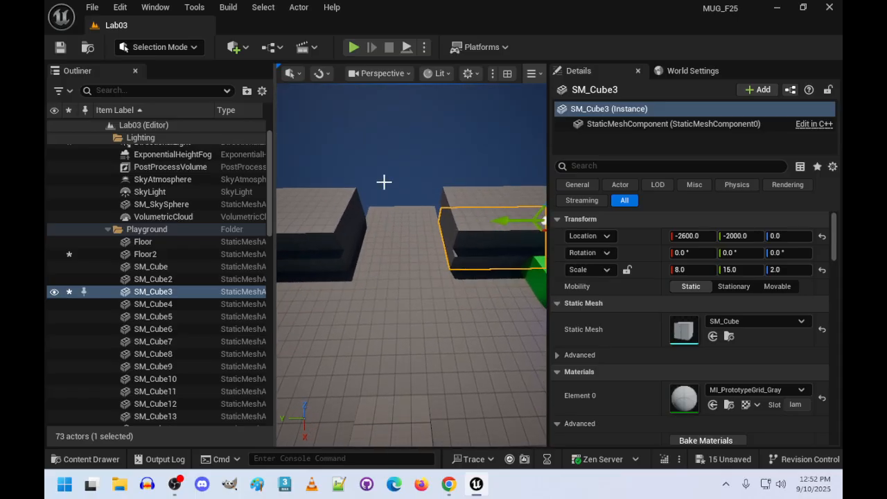
left_click(92, 460)
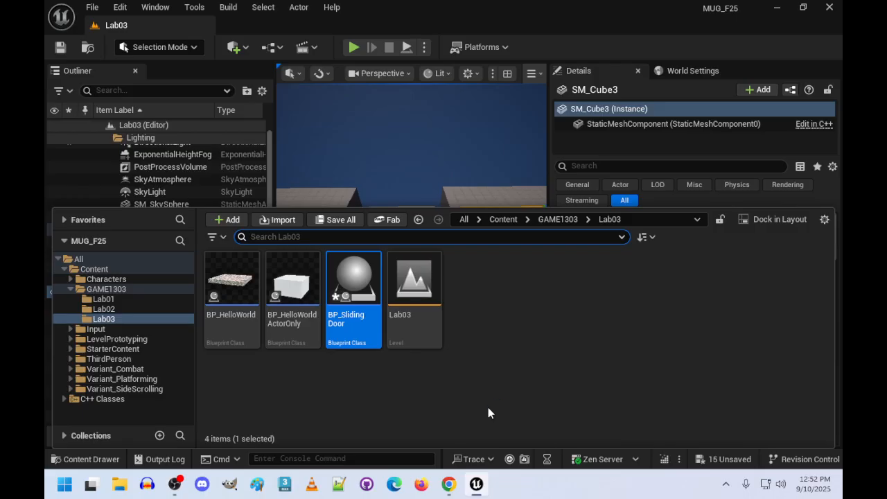
right_click_drag(467, 157, 440, 151)
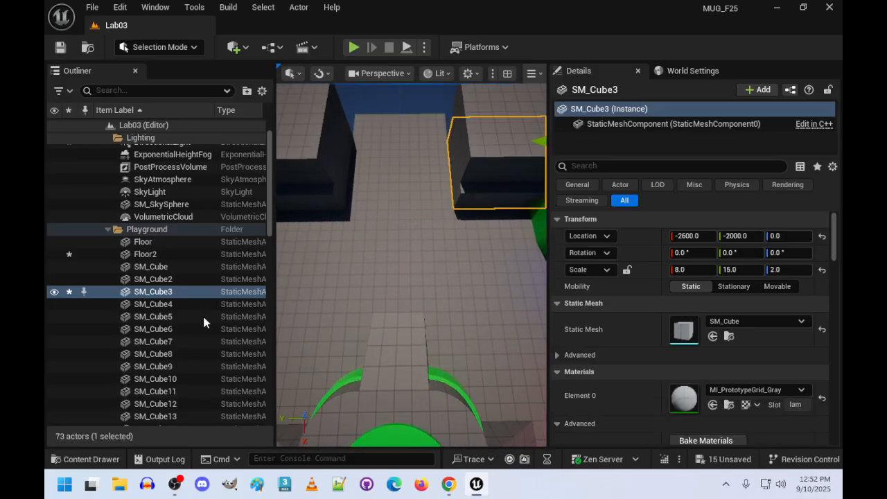
left_click(97, 461)
left_click_drag(346, 287, 399, 174)
right_click_drag(399, 175, 399, 208)
right_click_drag(411, 266, 458, 255)
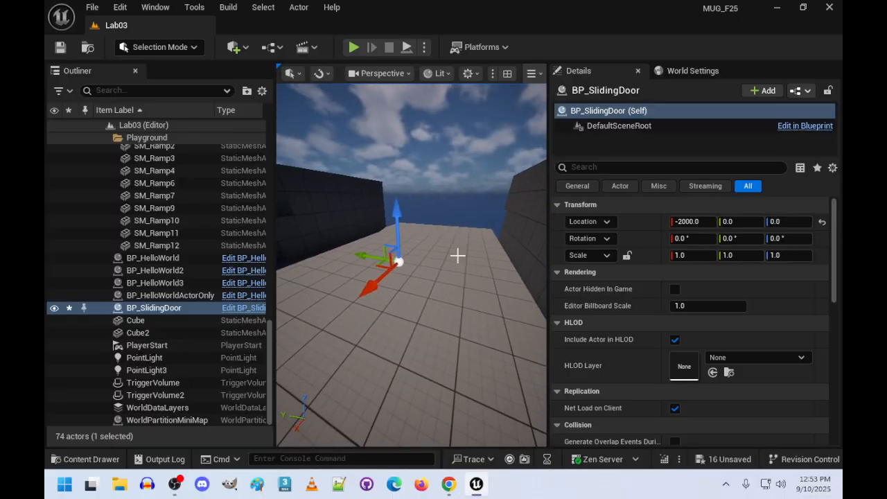
Open the BP_SlidingDoor Blueprint for editing and dock its editor alongside the Lab03 level.
left_click(86, 459)
double_click(359, 277)
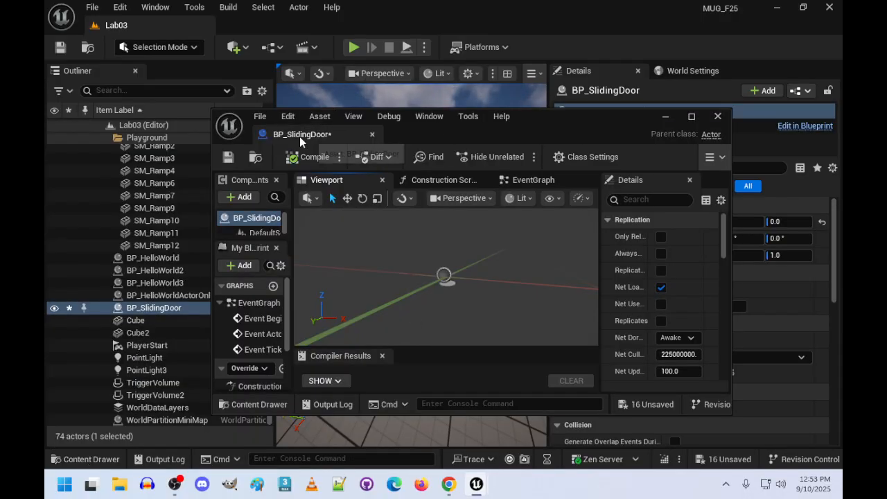
left_click_drag(300, 135, 374, 36)
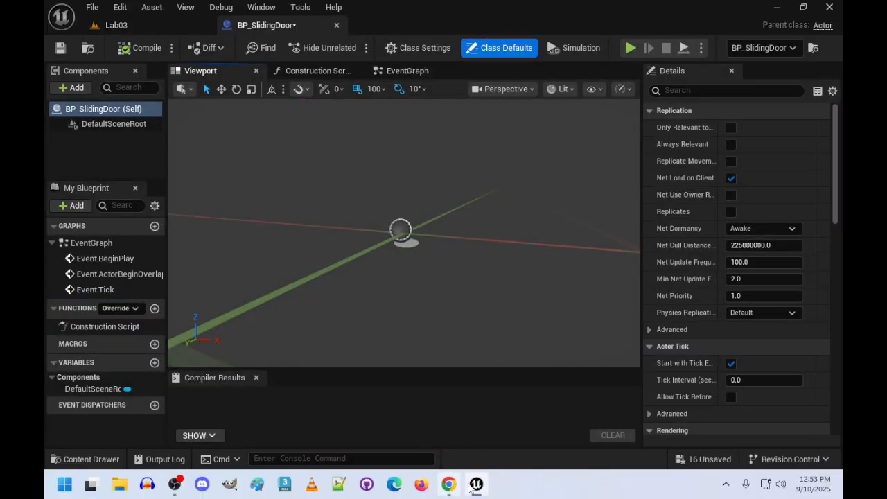
Switch to Chrome, close the Adblock Plus and UE_Blueprints_Lecture03 pages, and move the browser window out of the way.
left_click(448, 483)
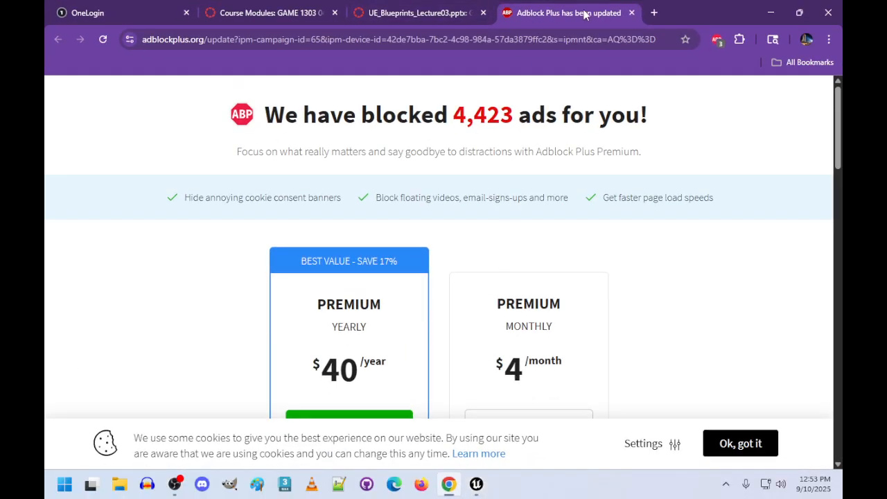
left_click(631, 13)
left_click(483, 12)
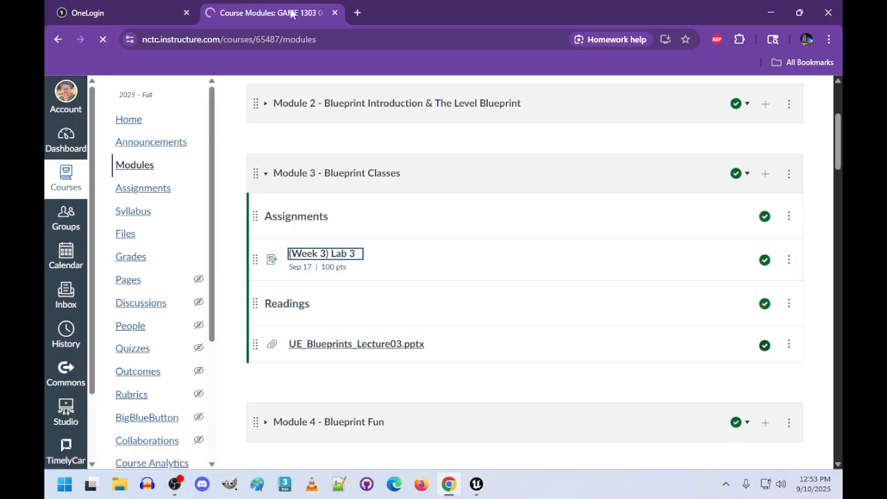
double_click(391, 13)
left_click_drag(404, 17, 886, 86)
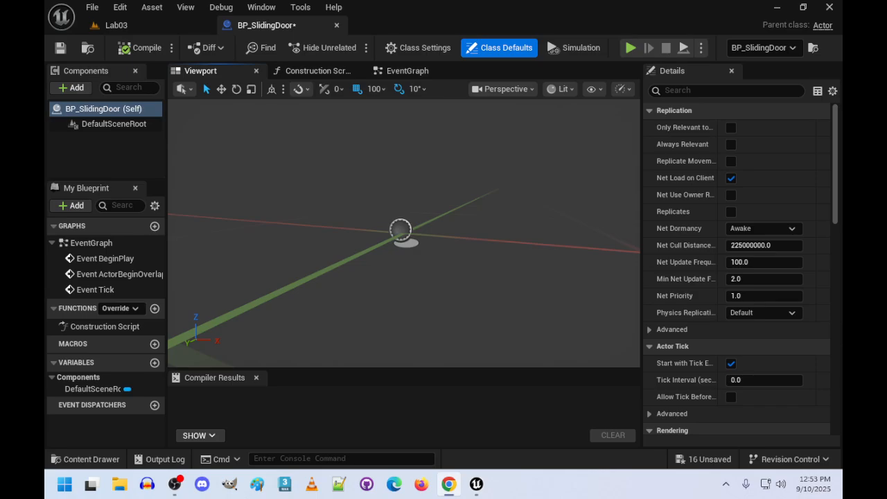
Add a Cube component to BP_SlidingDoor and flatten it to a Z scale of 0.1.
left_click(88, 139)
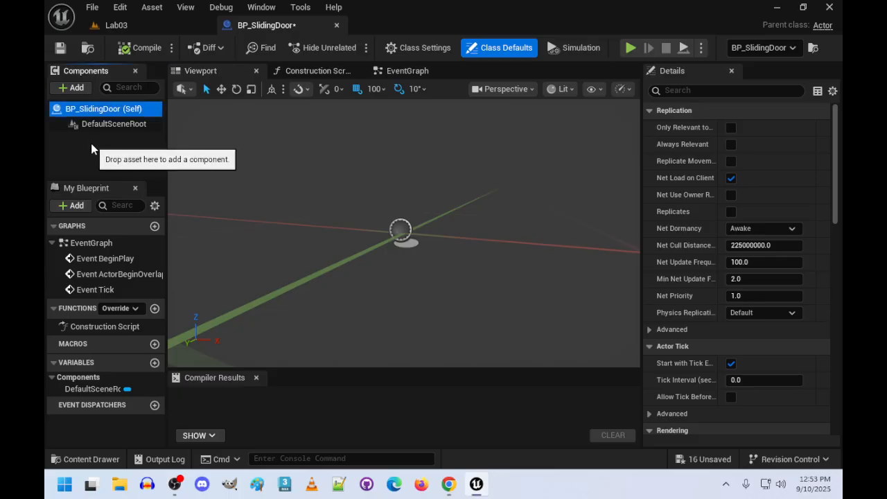
left_click(74, 92)
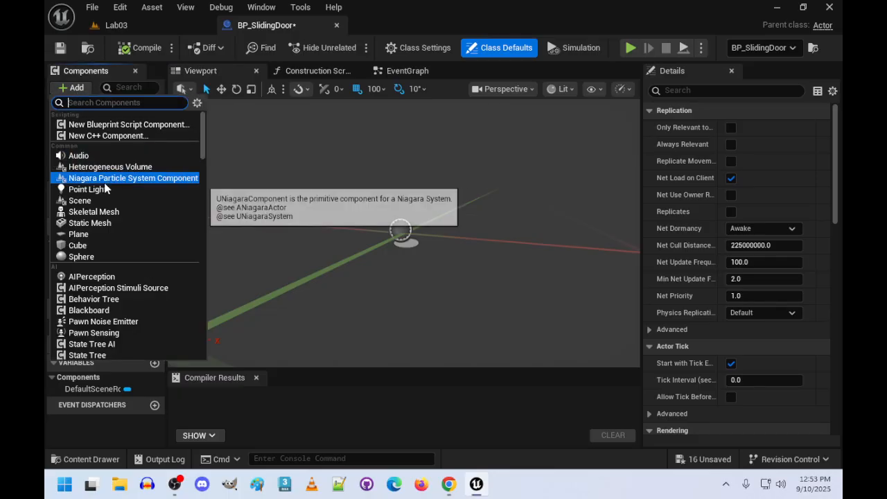
left_click(81, 245)
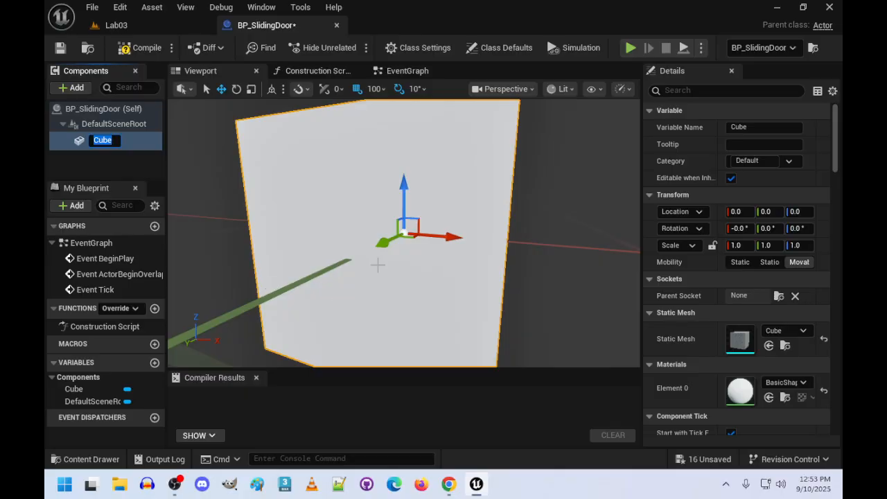
left_click(798, 246)
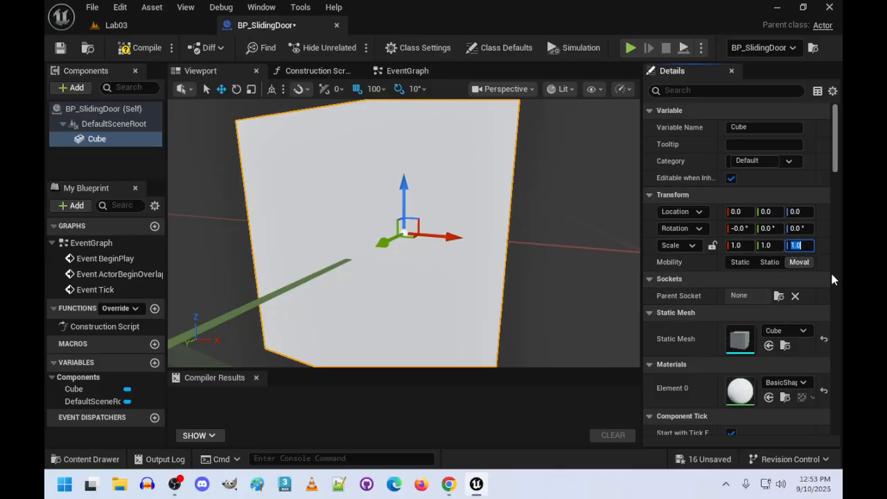
type("0.1")
key("Return")
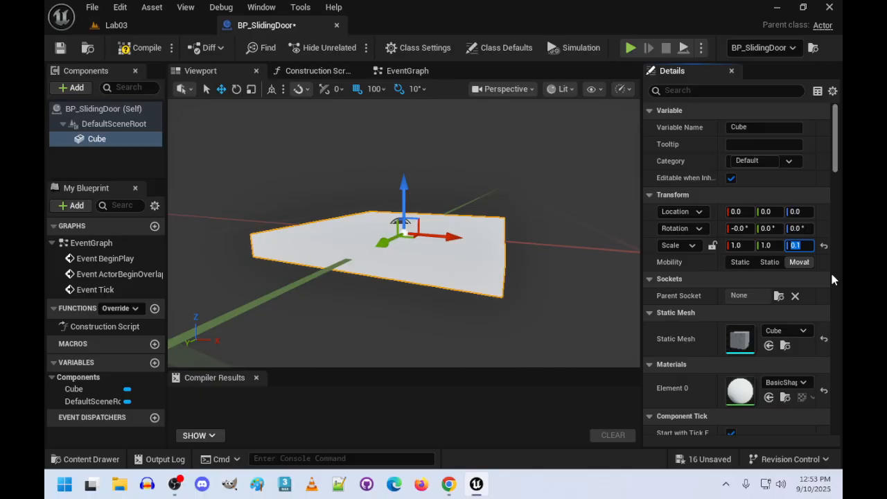
Set the flattened cube's X scale to 2 and its Y scale to 4.
key("s")
right_click_drag(403, 234, 443, 208)
left_click(767, 245)
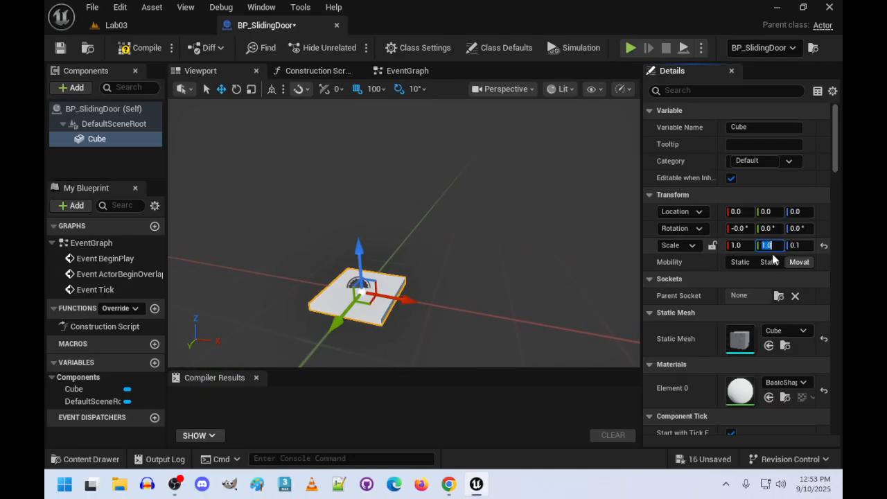
key("d")
mouse_move(489, 308)
right_mouse_down()
mouse_move(326, 286)
mouse_move(488, 295)
right_mouse_up()
key("a")
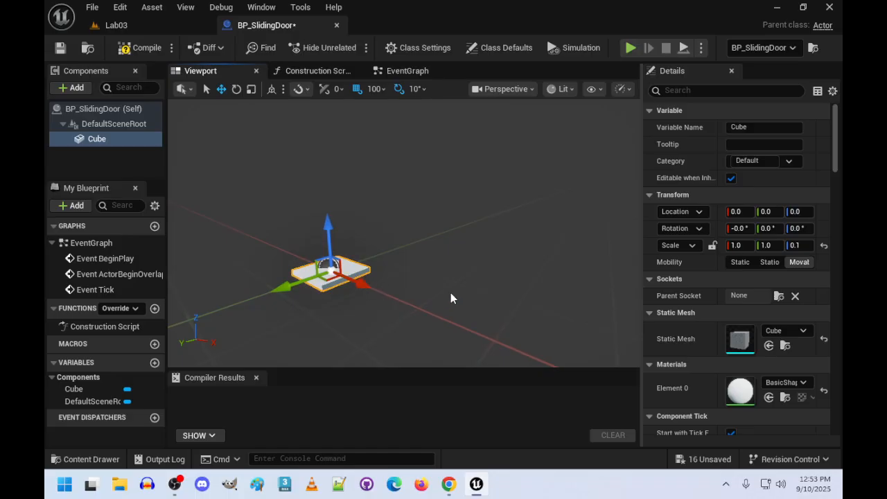
key("d")
right_click_drag(457, 299, 340, 266)
key("w")
key("w")
key("s")
key("w")
key("w")
key("s")
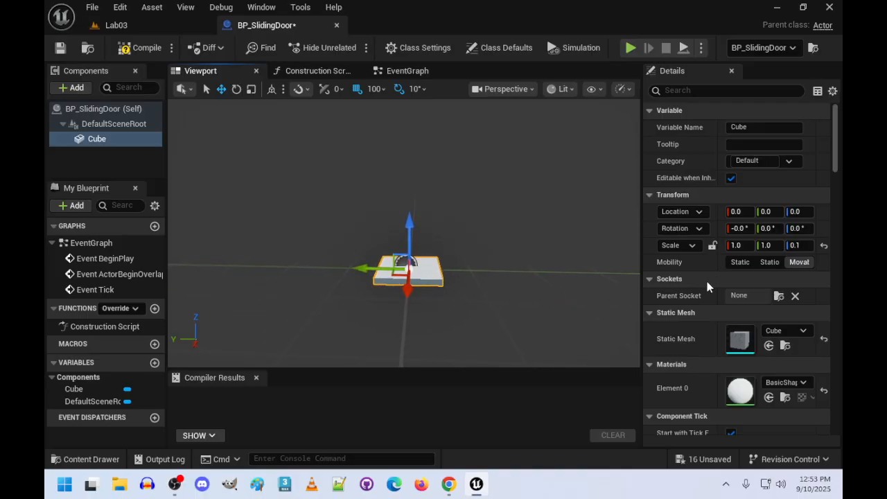
left_click(736, 244)
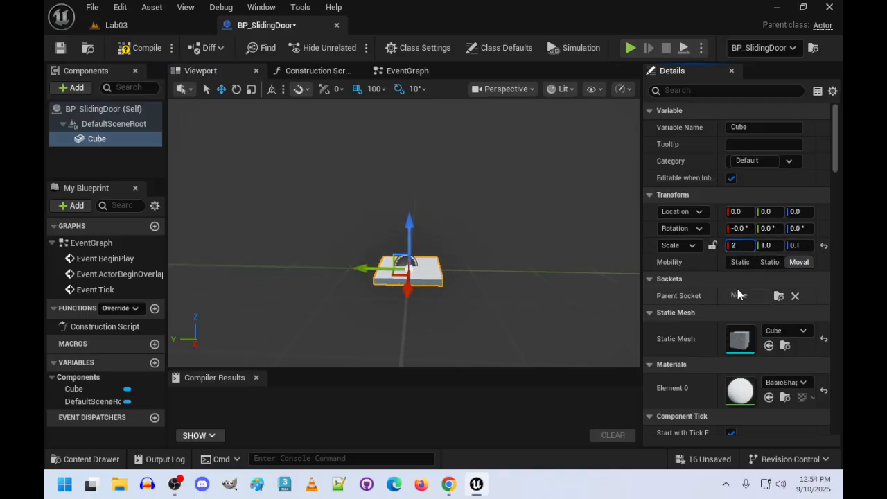
type("2")
left_click(773, 246)
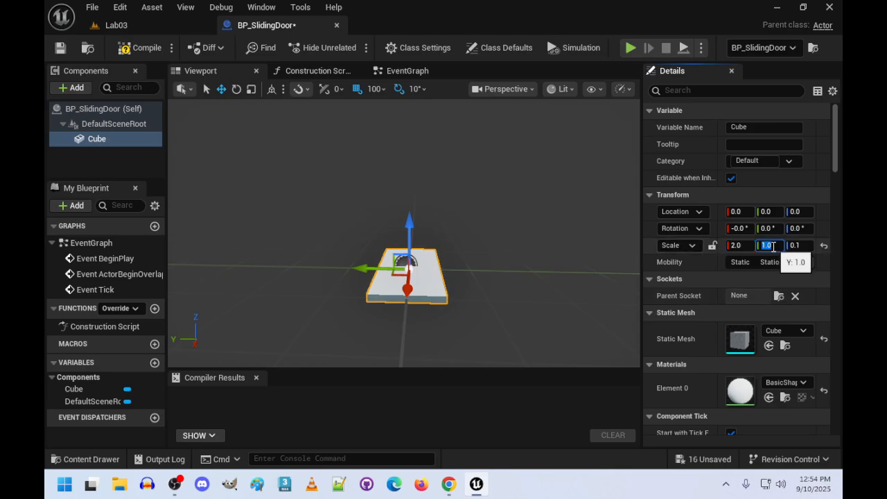
type("4")
key("Return")
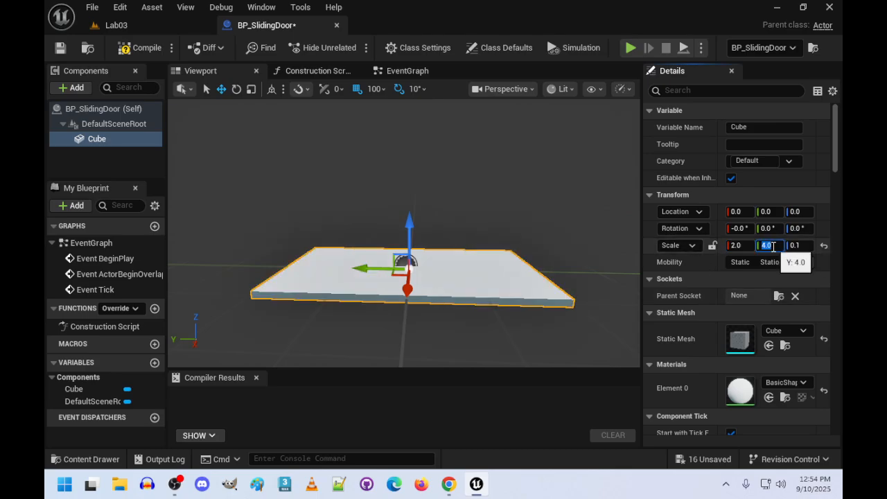
Rename the Cube component as Floor.
right_click_drag(539, 250, 498, 257)
key("s")
key("w")
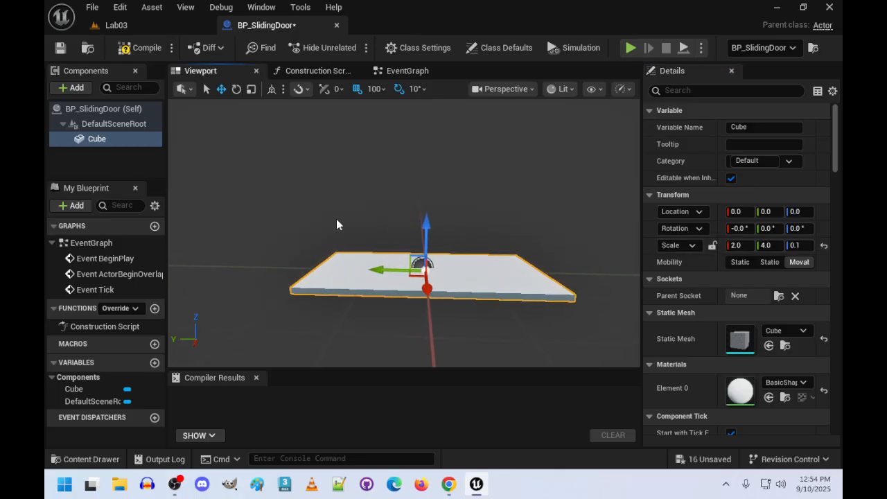
right_click(98, 140)
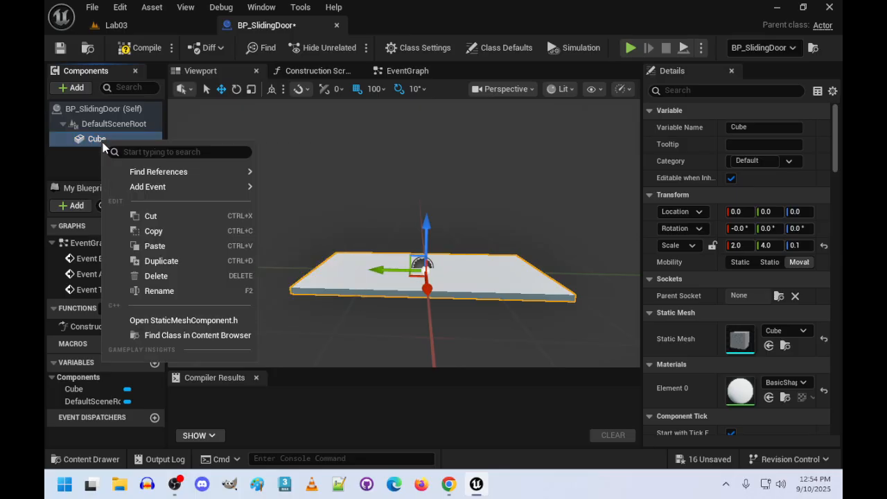
left_click(149, 291)
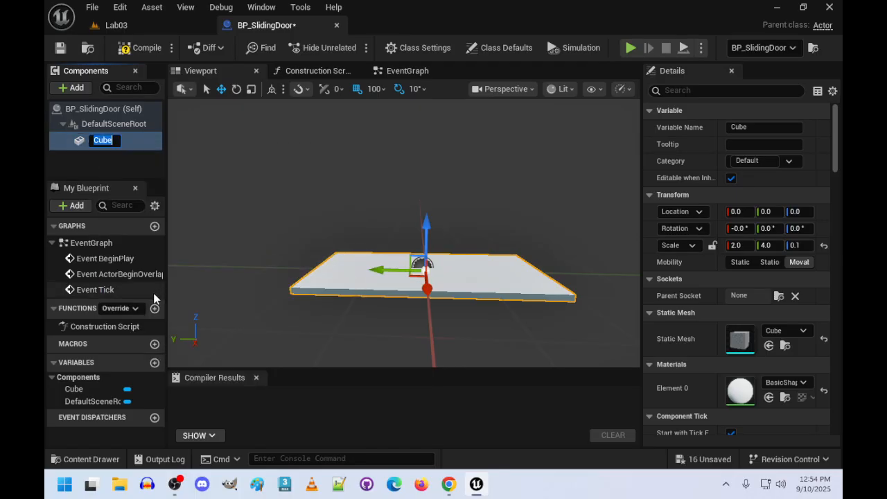
type("Floor")
key("Return")
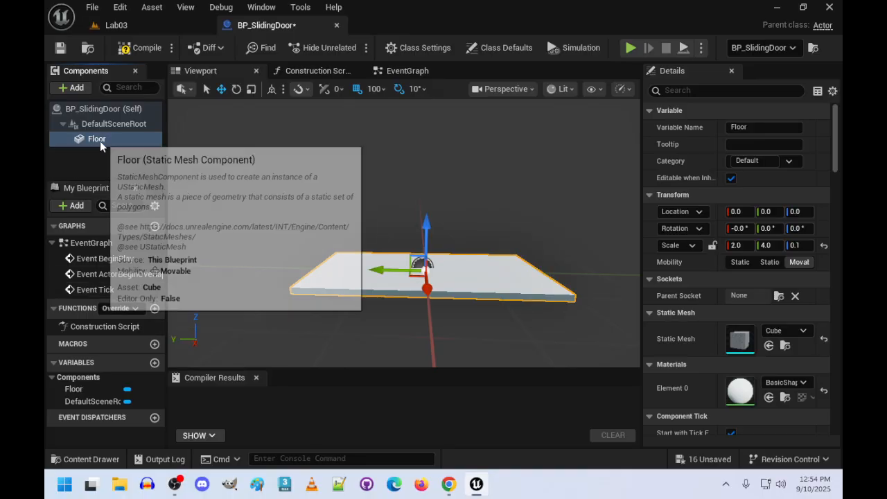
Duplicate the Floor component and name the copy Ceiling.
right_click(100, 140)
left_click(167, 262)
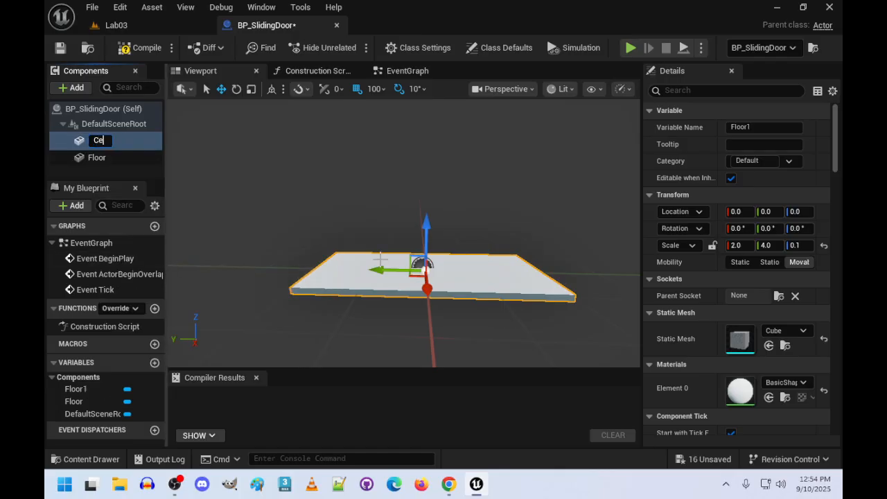
type("Ceiling")
key("Return")
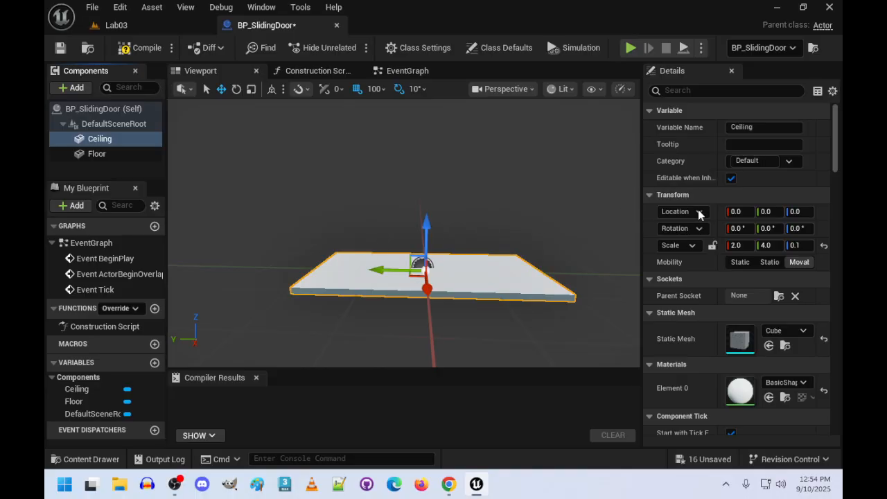
Set the Ceiling component's Z scale to 1 and its Z location to 300.
left_click(797, 246)
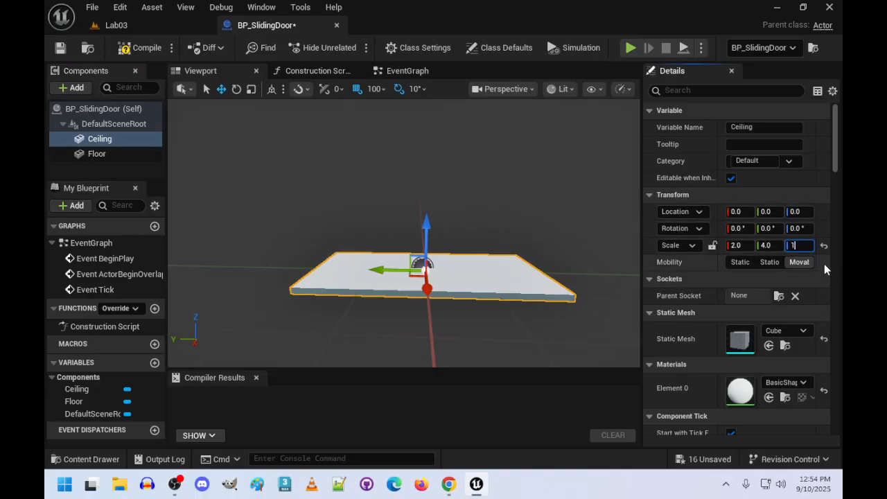
type("1")
key("Return")
left_click(804, 211)
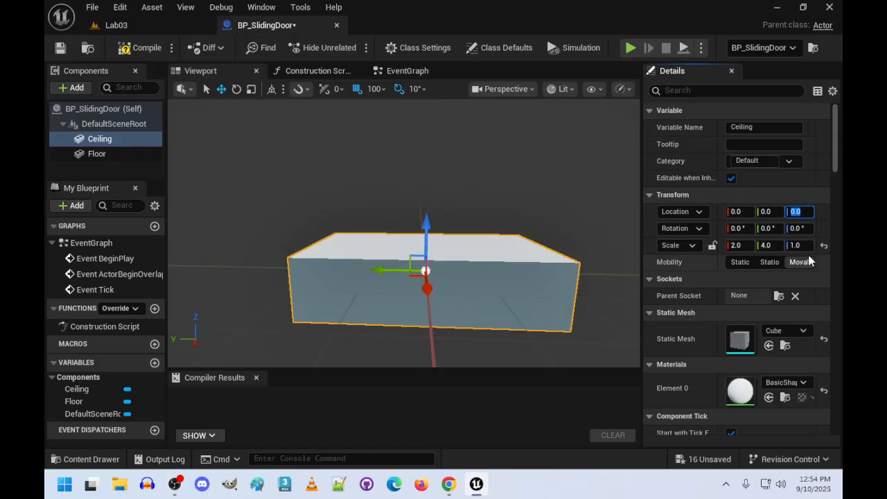
type("300")
key("Return")
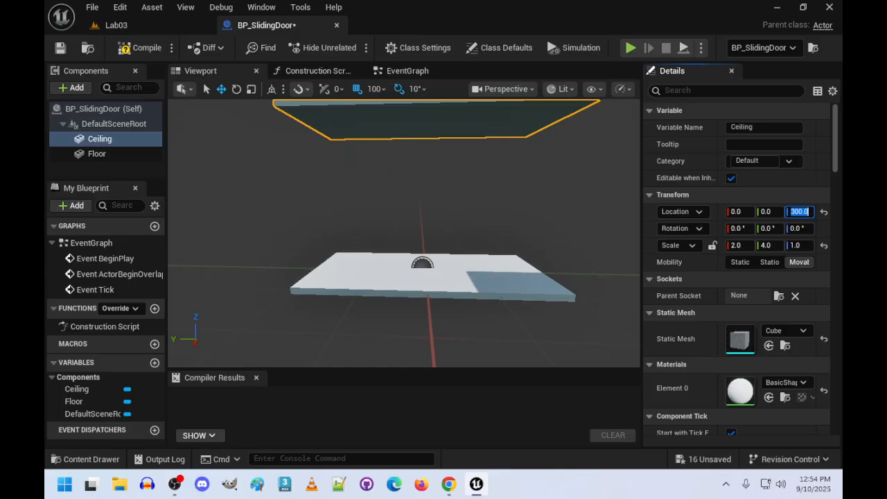
Try the Ceiling component at a Z location of 400 and settle on 350.
right_click_drag(443, 229, 467, 238)
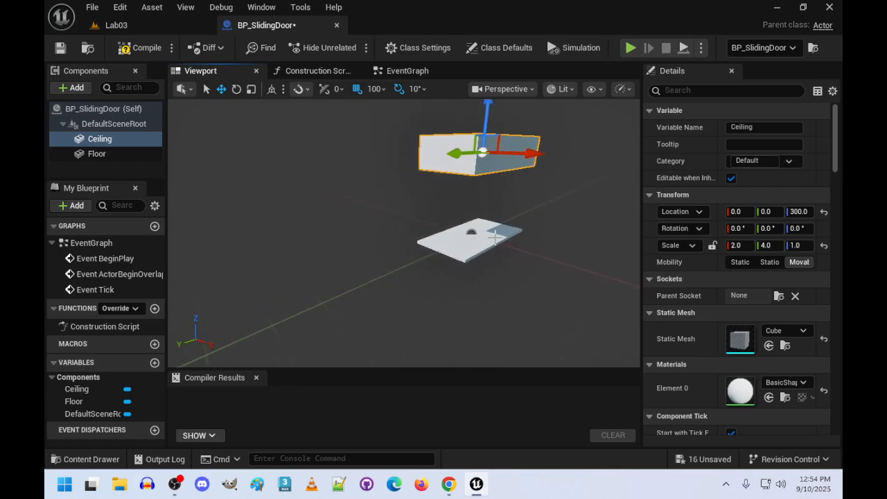
left_click(800, 211)
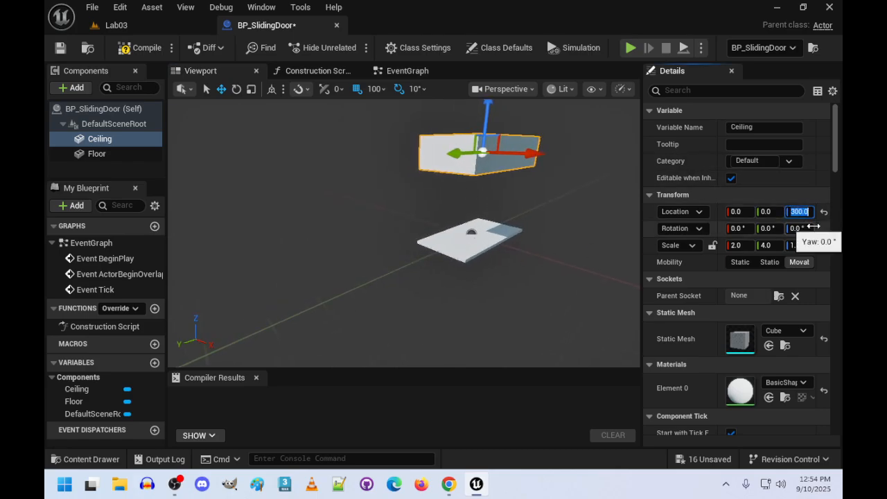
type("400")
key("Return")
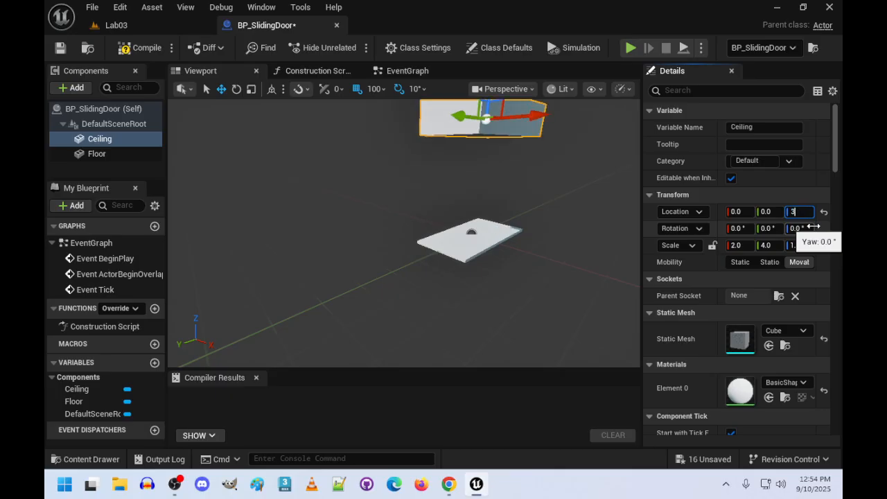
type("350")
key("Return")
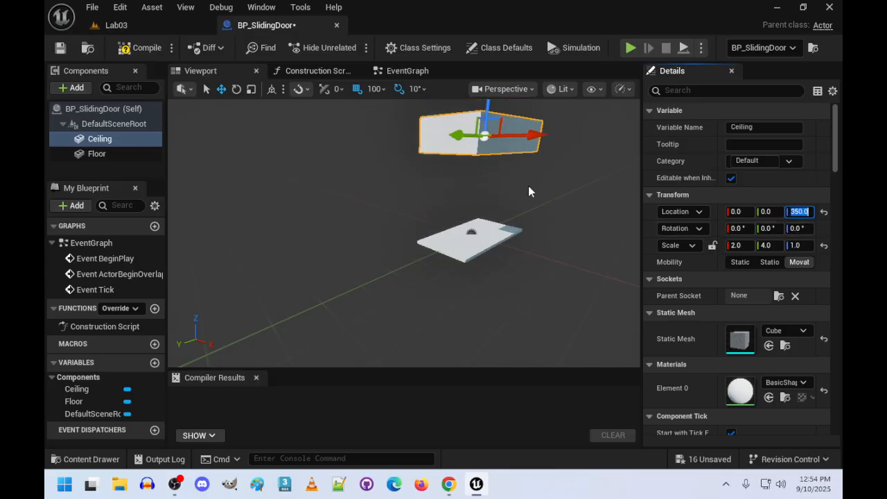
Duplicate the Ceiling component and name the copy Wall.
right_click_drag(528, 186, 504, 173)
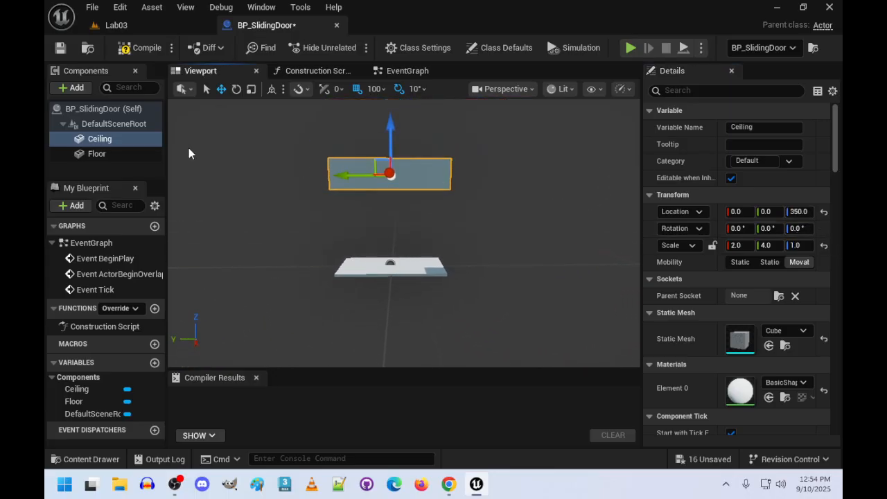
right_click(126, 140)
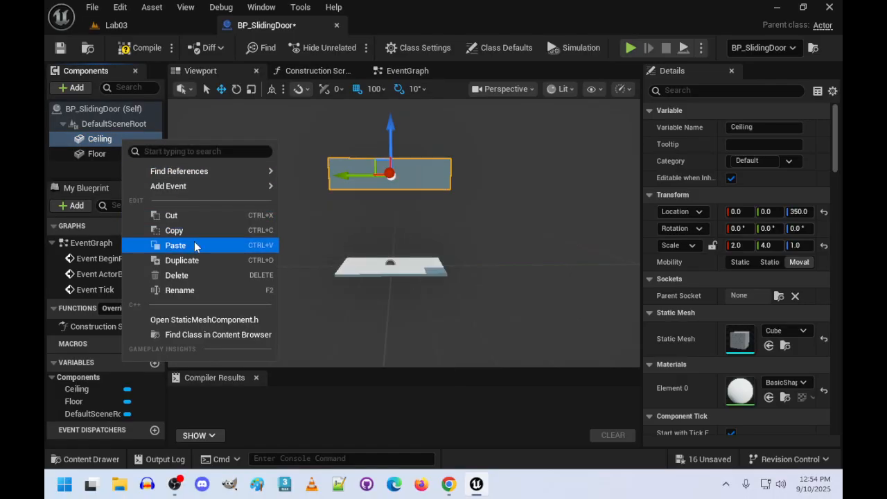
left_click(182, 259)
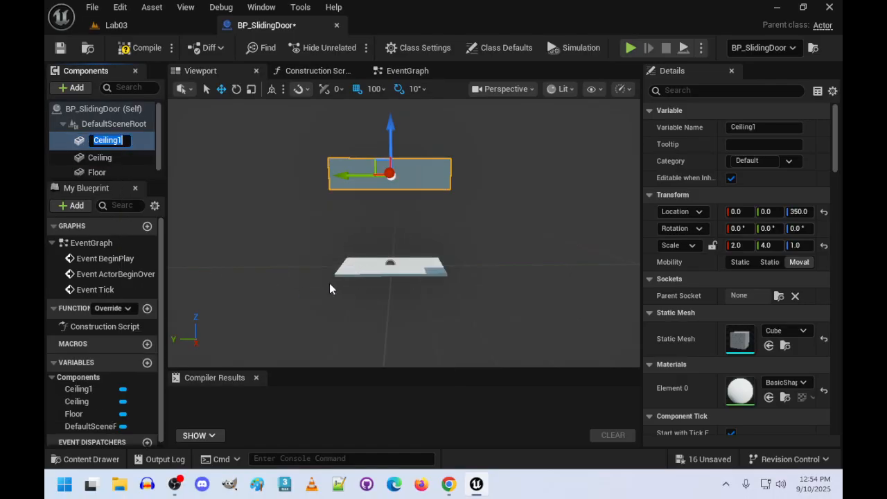
type("Wall")
key("Return")
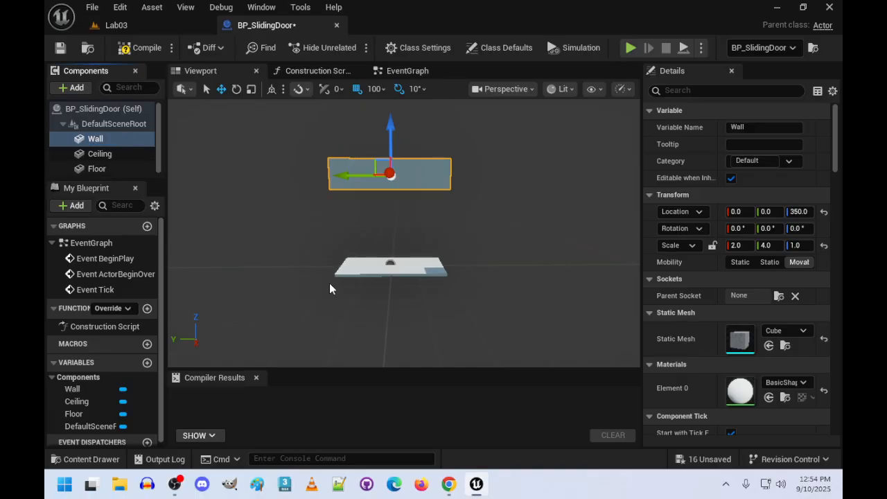
Set the Wall component's Z location to 175 and its Y scale to 2.
left_click(799, 212)
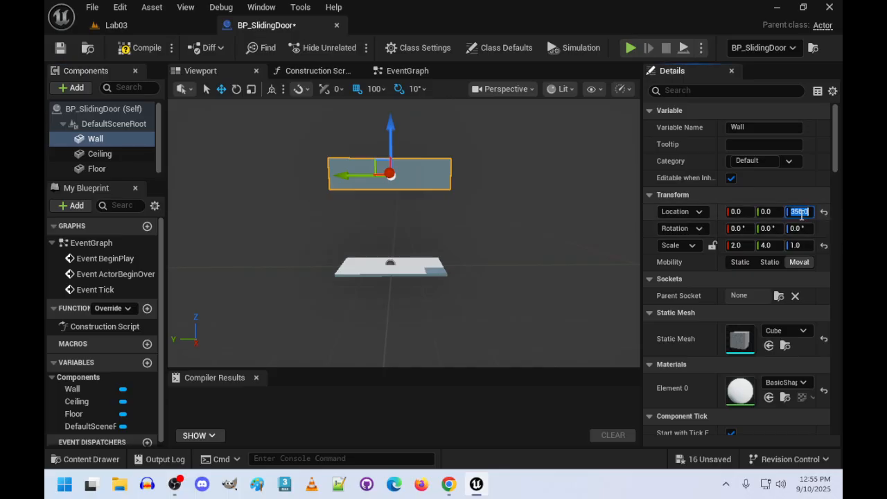
type("175")
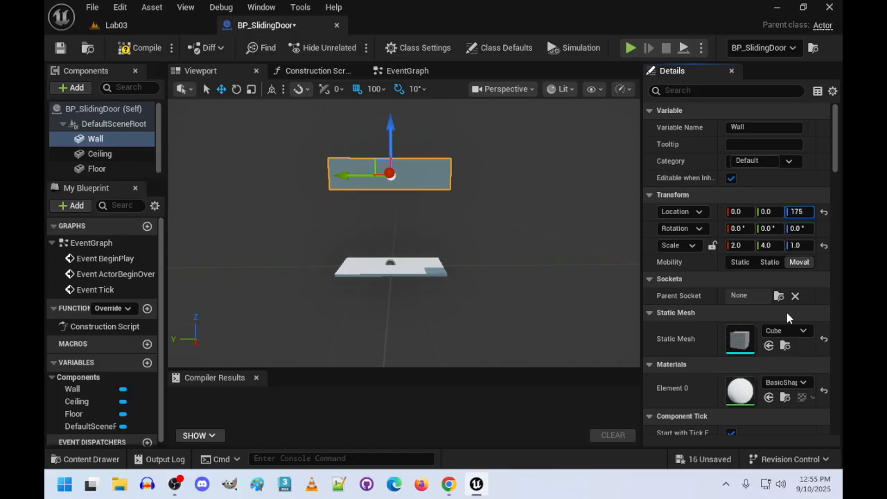
key("Return")
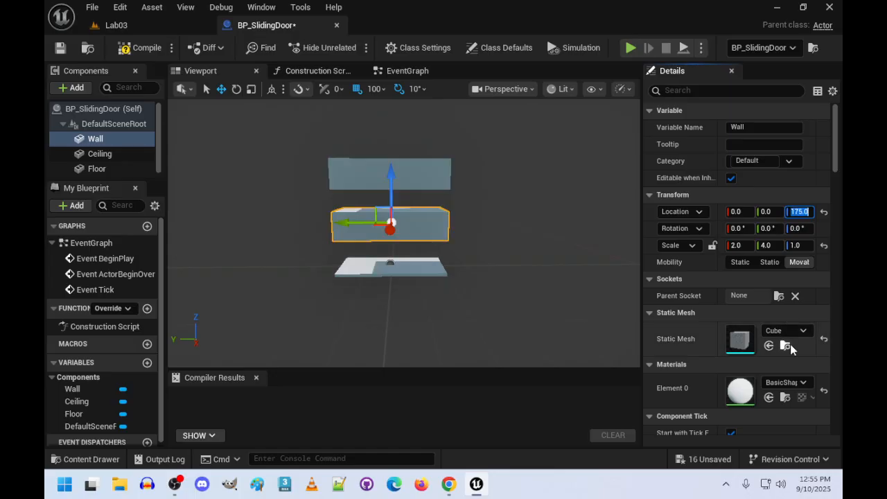
right_click_drag(527, 243, 526, 212)
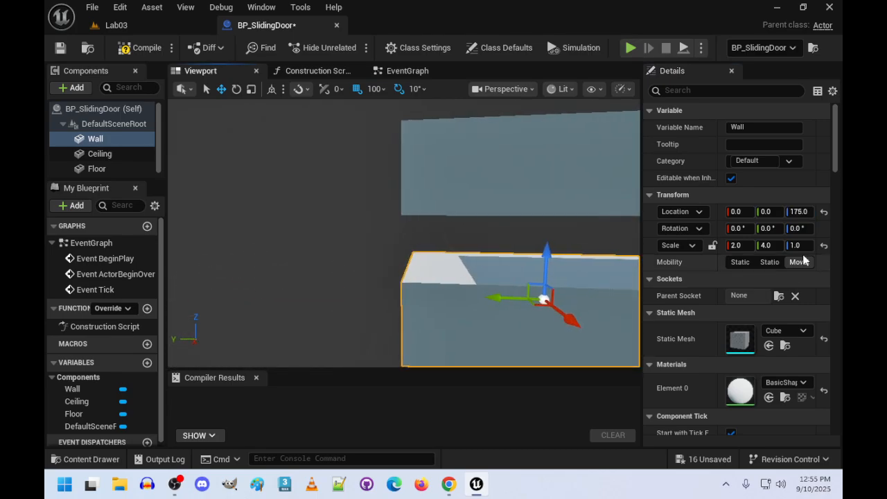
left_click(766, 246)
type("2")
key("Return")
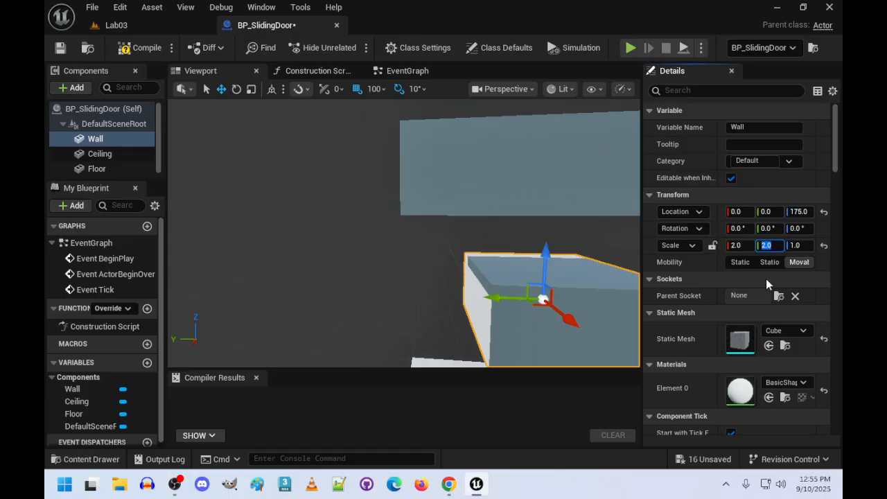
Move the Wall component along the Y axis to a Y location of 300, beside the door opening.
right_click_drag(496, 268, 583, 284)
right_click_drag(471, 242, 419, 242)
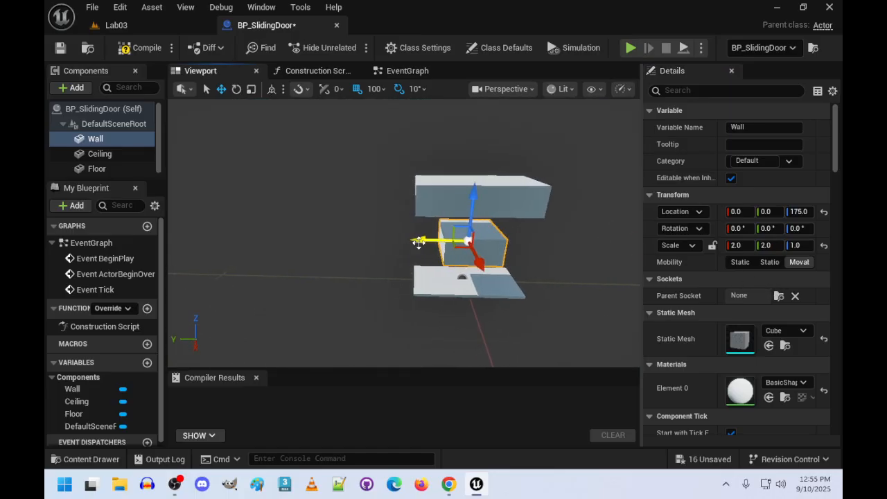
left_click_drag(426, 241, 345, 240)
right_click_drag(388, 326, 437, 291)
right_click_drag(436, 332, 435, 338)
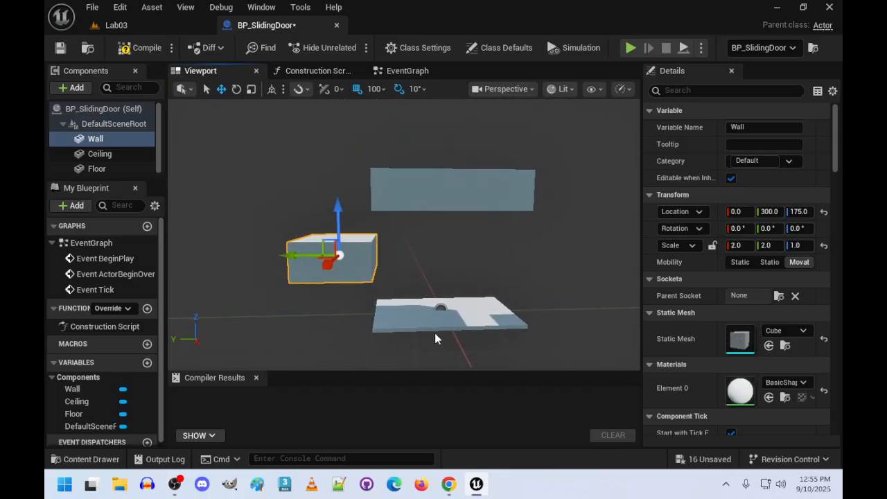
Try a Z scale of 3.5 on the Wall component, settle on 4, and set its Z location to 200.
left_click(804, 211)
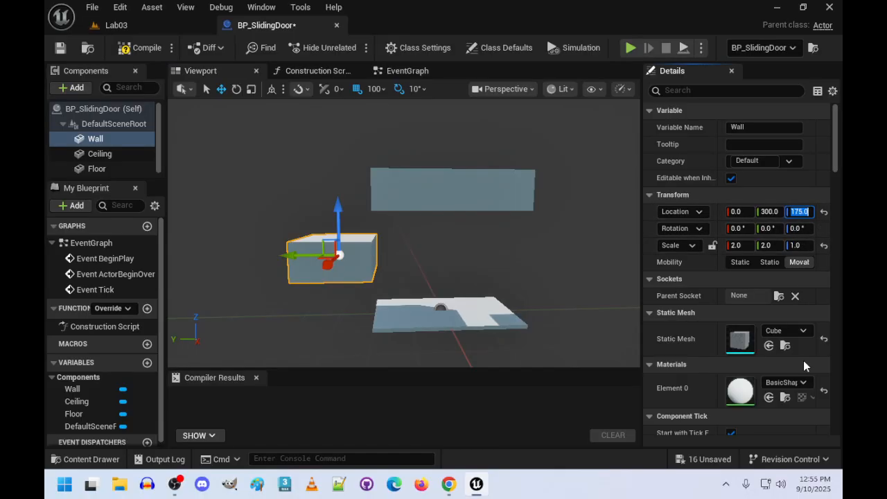
left_click(797, 245)
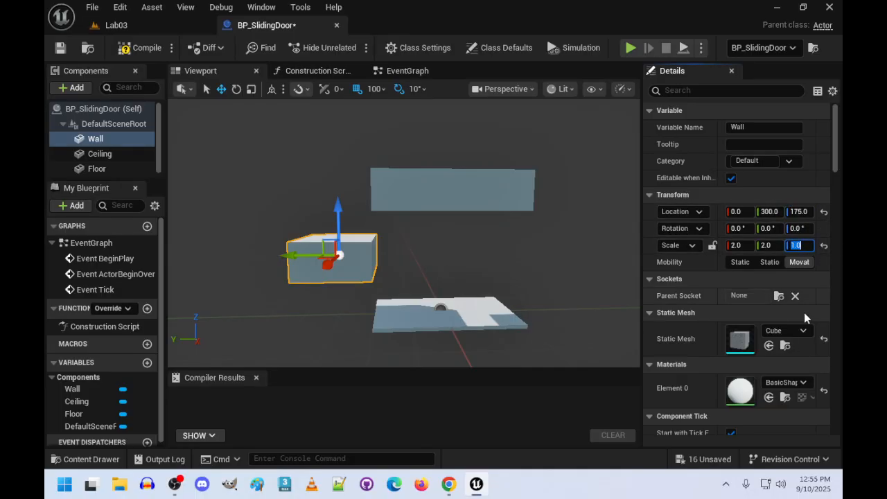
type("3.5")
key("Return")
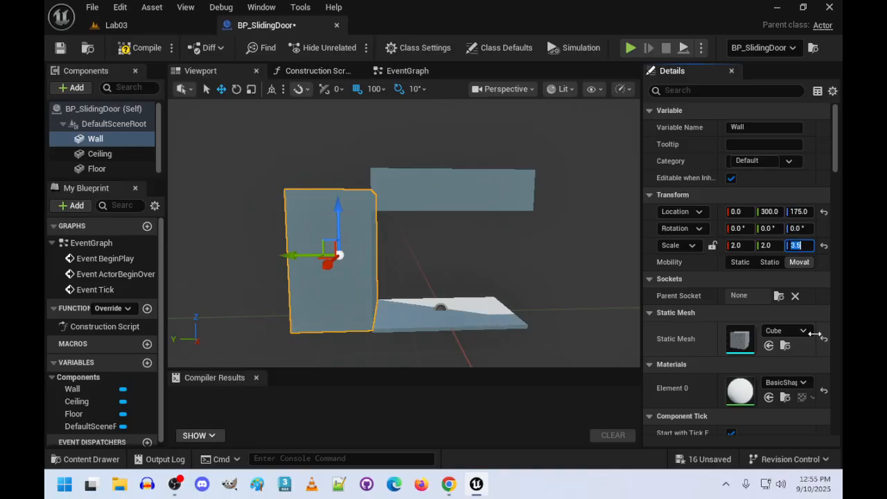
type("4")
key("Return")
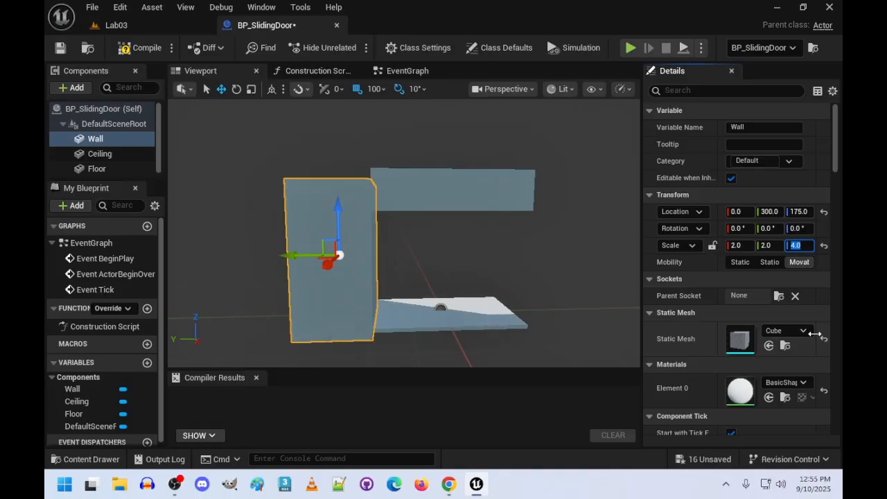
left_click(799, 213)
type("200")
key("Return")
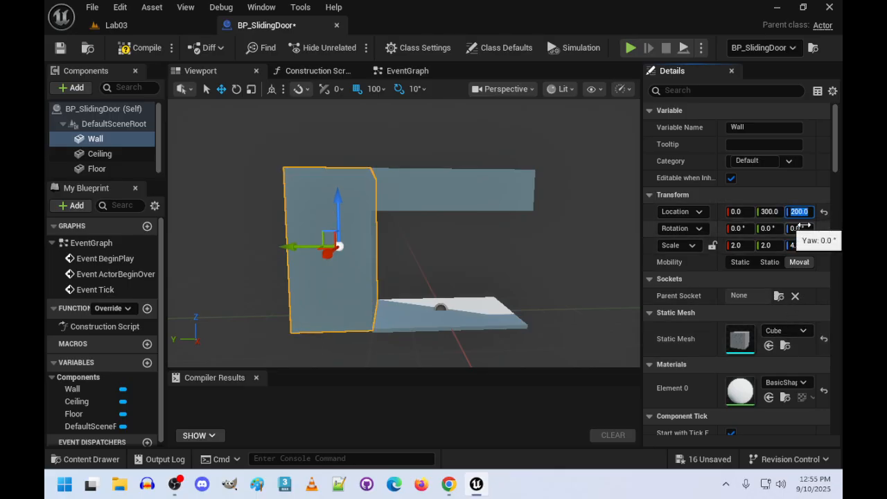
Examine from several angles how the Wall component lines up with the Ceiling and Floor components.
key("d")
right_click_drag(392, 297, 494, 231)
key("e")
key("w")
key("s")
key("a")
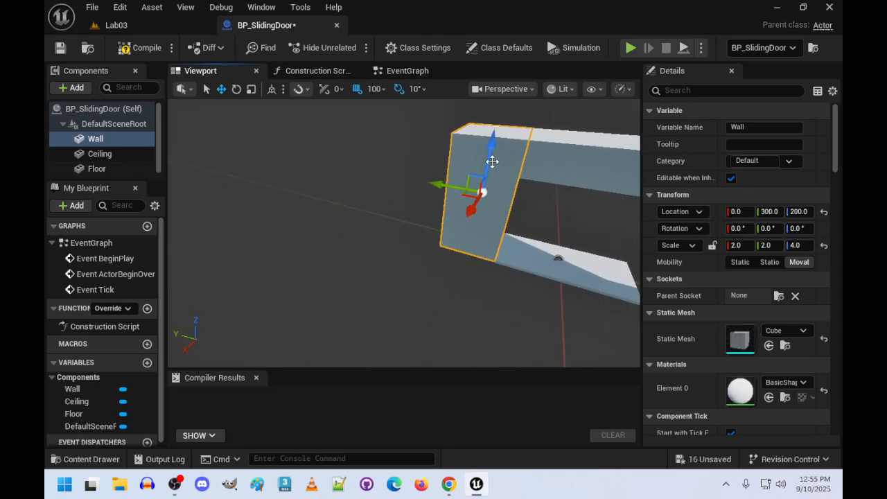
key("d")
right_click_drag(486, 181, 528, 161)
left_click(517, 185)
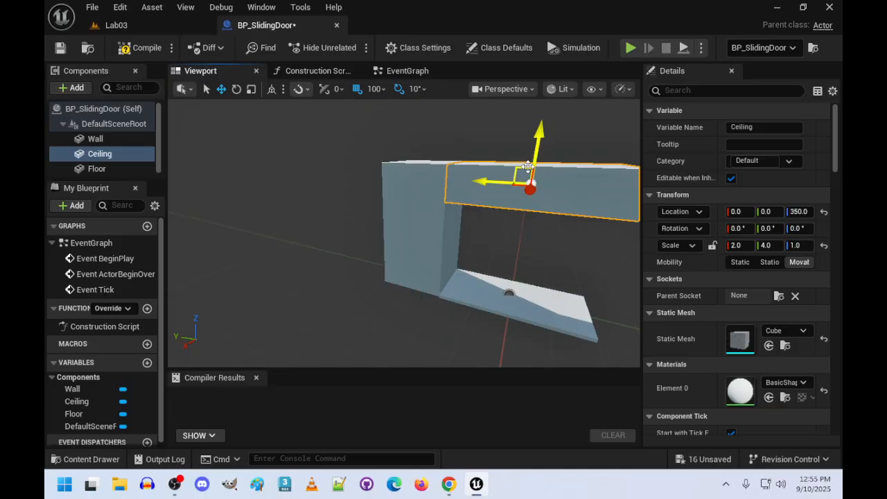
Duplicate the Wall component and set the copy's Y location to -300 to form the opposite side.
left_click(415, 189)
right_click_drag(413, 243, 481, 190)
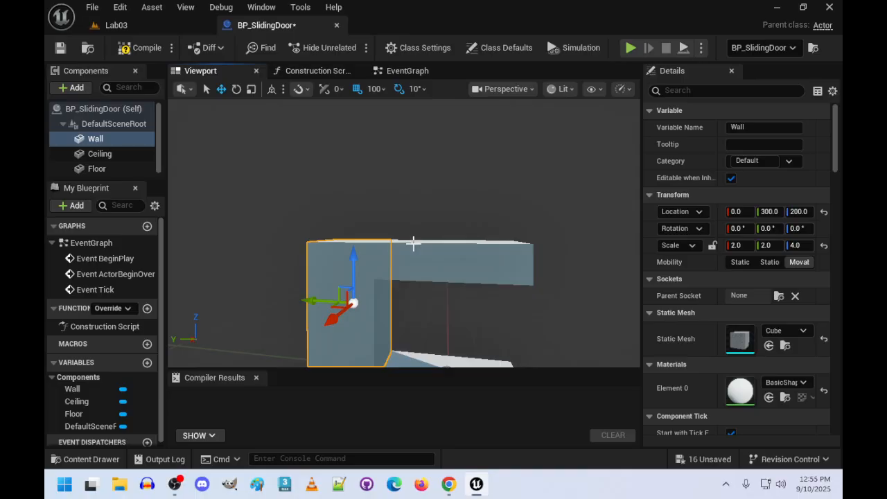
key("ctrl+d")
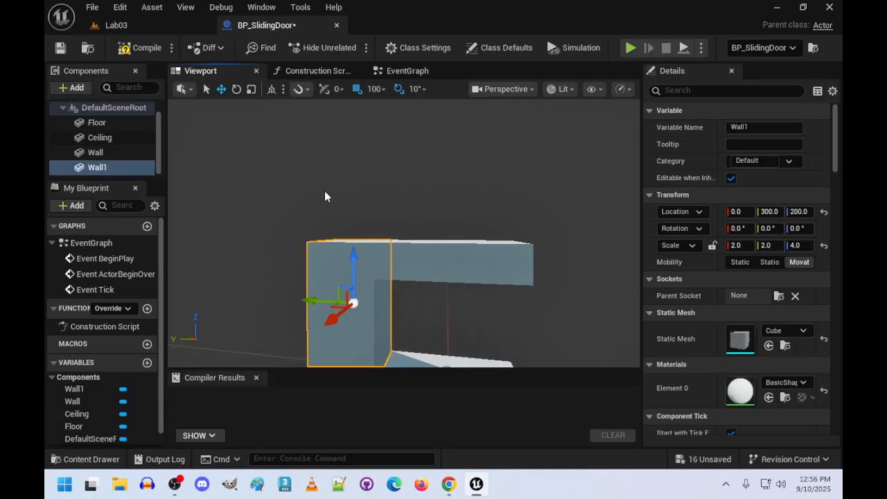
right_click_drag(416, 300, 450, 285)
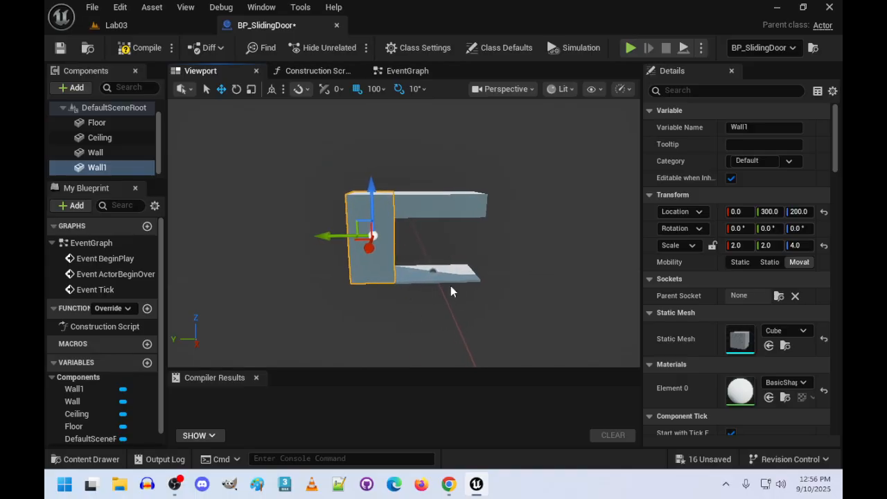
left_click(769, 211)
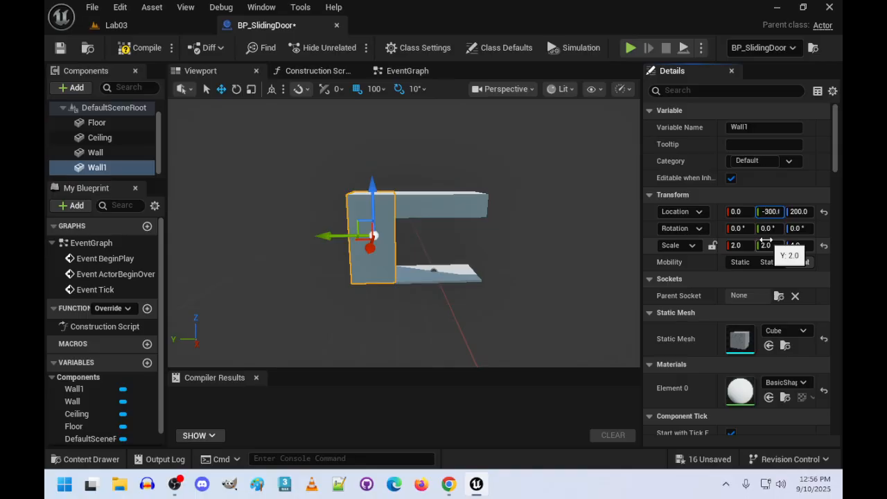
key("Return")
right_click_drag(636, 300, 652, 347)
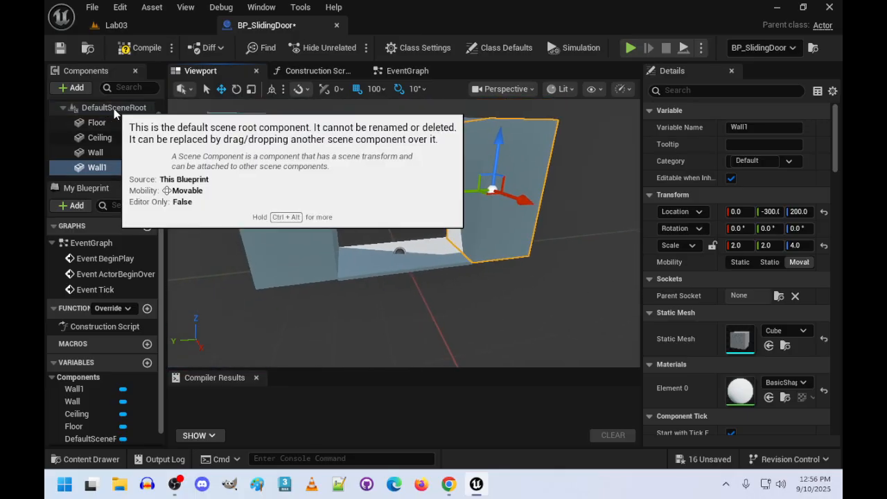
Add a Scene component under the DefaultSceneRoot and name it DoorFrame.
right_click(113, 108)
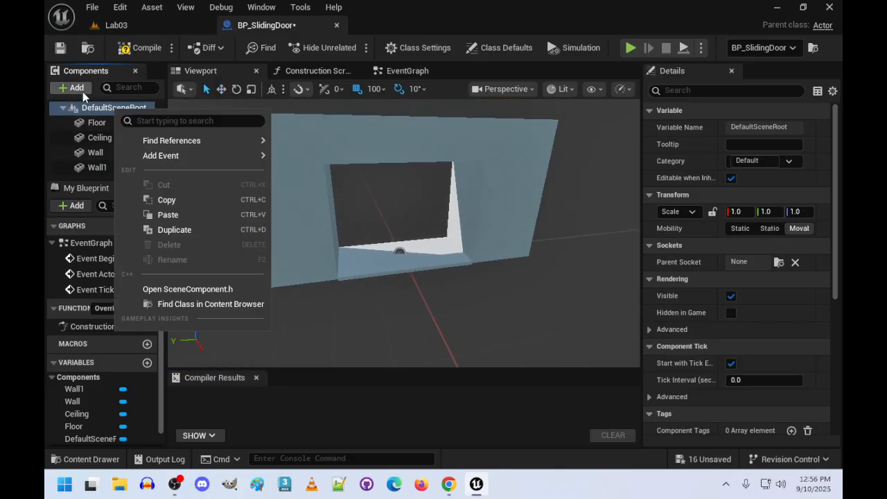
left_click(78, 88)
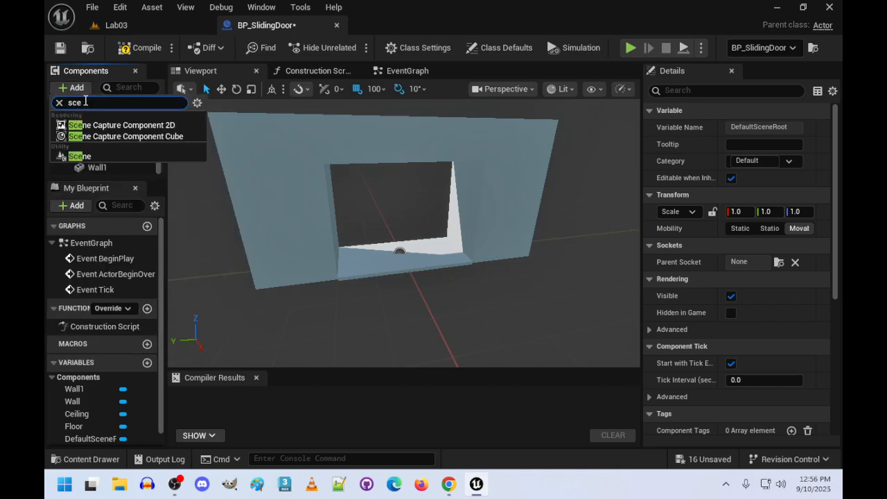
left_click(79, 156)
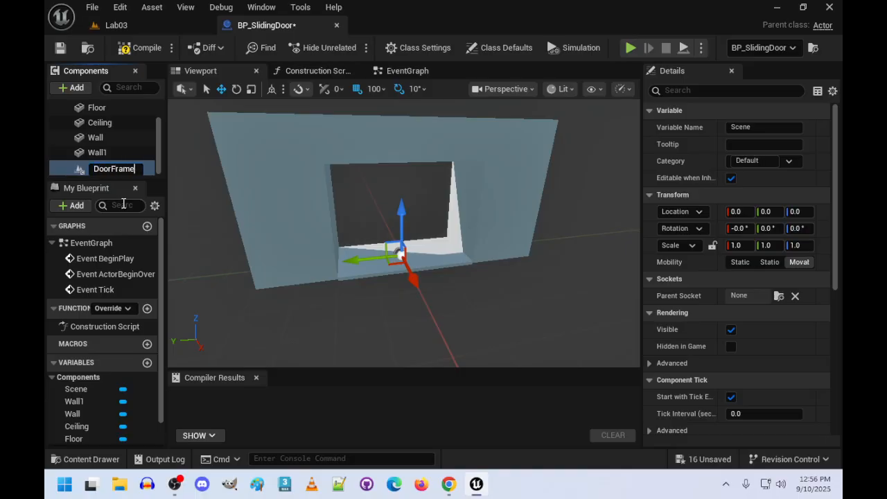
key("Return")
Parent the Floor, Ceiling, Wall and Wall1 components to DoorFrame and collapse the group.
scroll(111, 117, "up", 2)
scroll(132, 131, "down", 1)
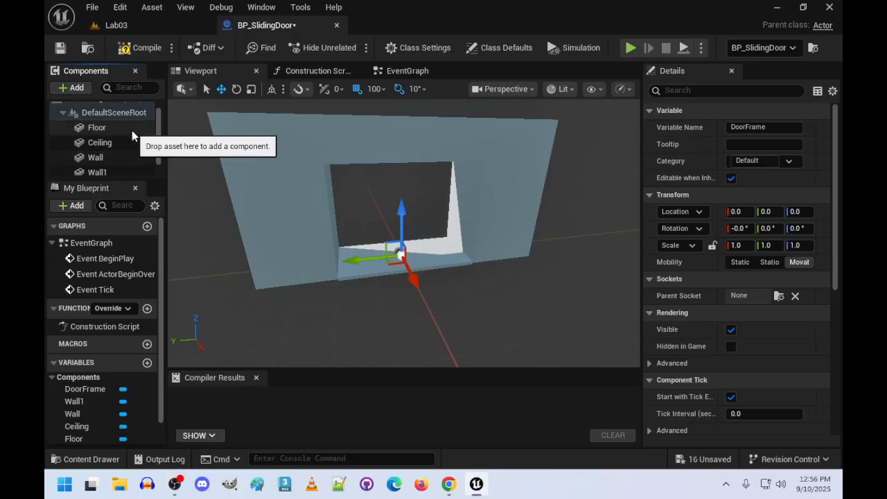
left_click(97, 128)
left_click(100, 142, "ctrl")
left_click(101, 157, "ctrl")
left_click(114, 169, "ctrl")
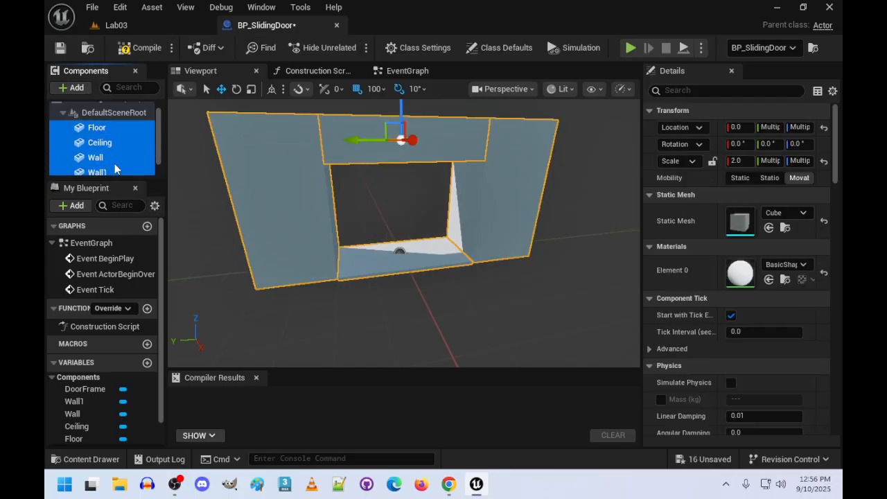
left_click_drag(114, 169, 104, 168)
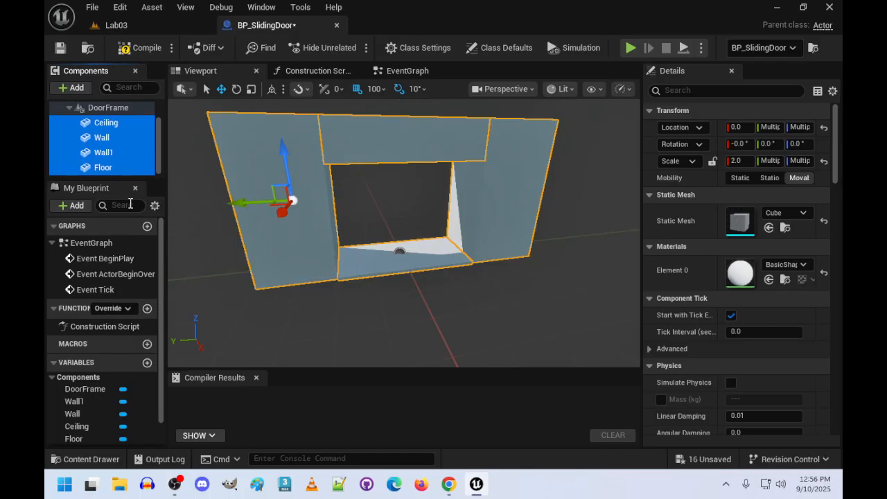
left_click(68, 108)
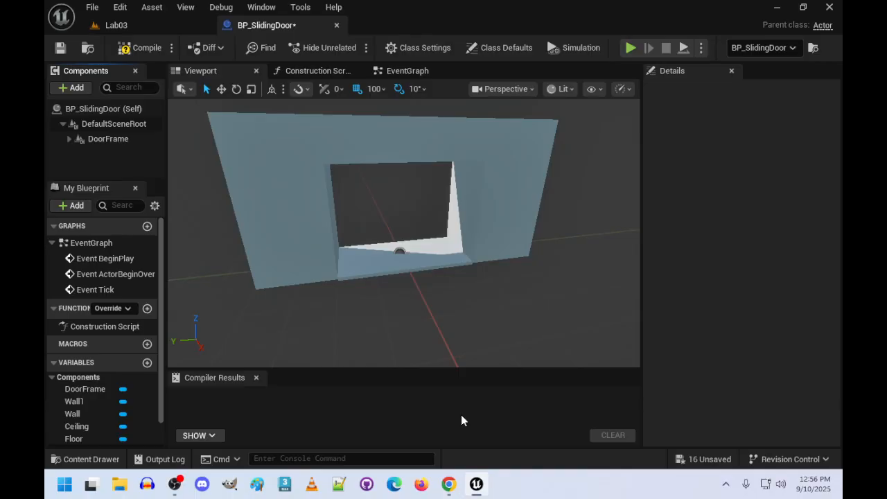
Add a Cube component outside the DoorFrame group and set its Z scale to 3.
right_click_drag(430, 324, 365, 300)
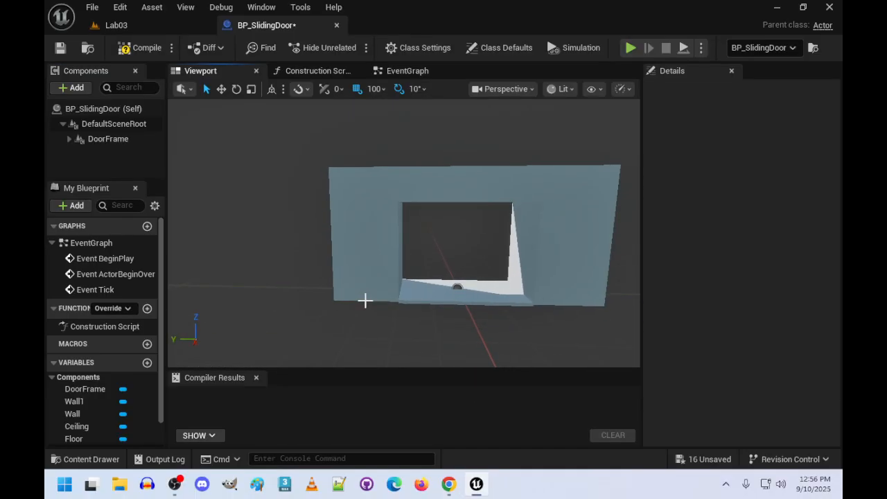
left_click(74, 89)
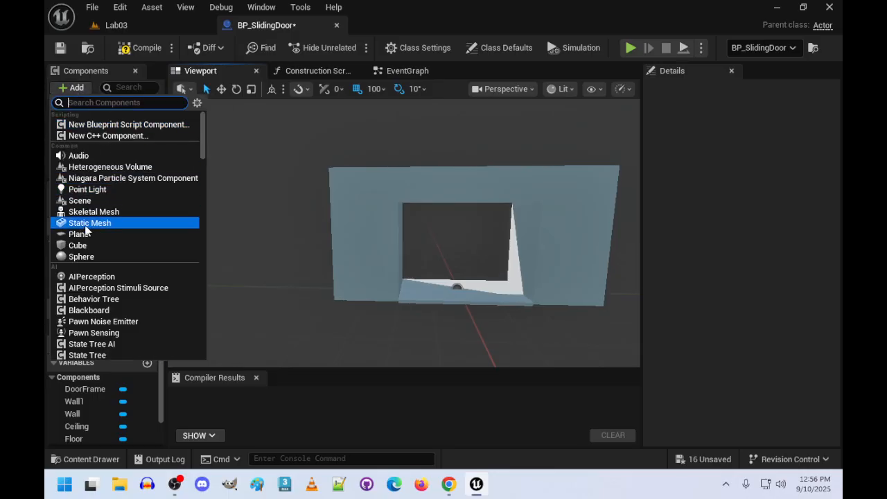
left_click(78, 245)
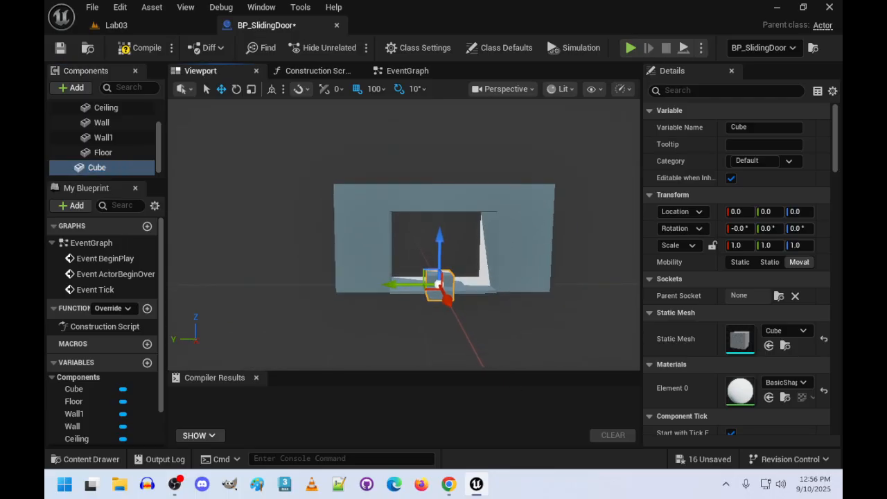
left_click(798, 246)
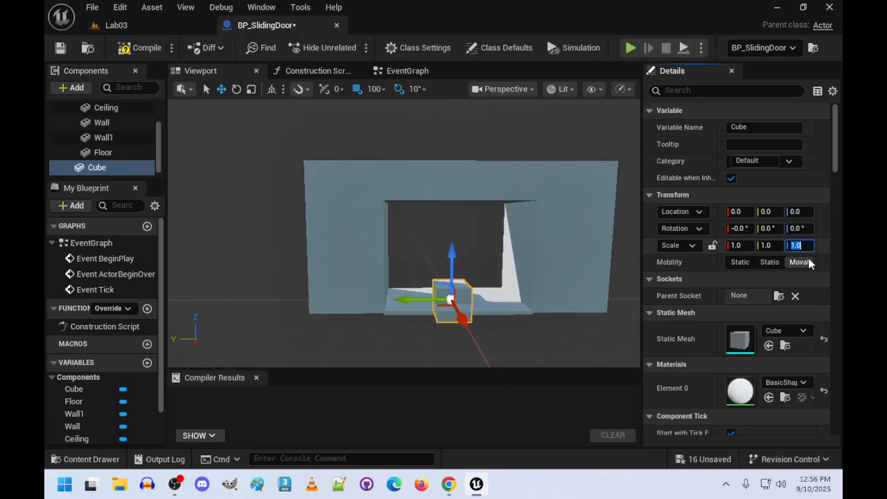
type("3")
key("Return")
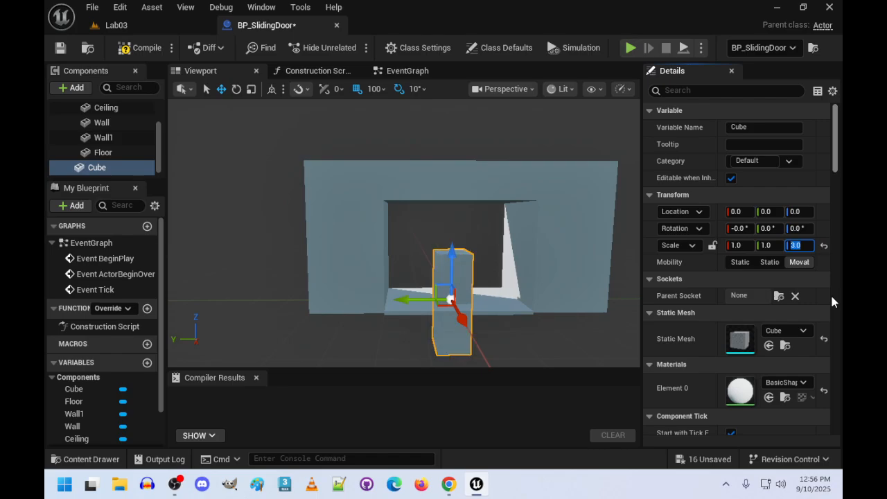
Set the Cube component's Z location to 150.
left_click(803, 212)
type("150")
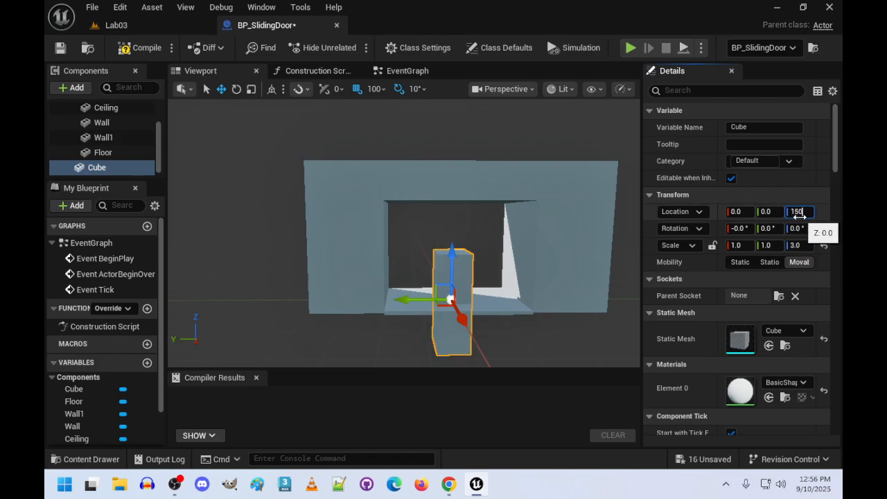
key("Return")
Set the Cube component's Y scale to 2 and its Y location to 100 so it fills half the doorway.
right_click_drag(491, 340, 415, 312)
key("a")
key("a")
key("w")
key("s")
key("w")
key("d")
key("w")
key("s")
key("s")
left_click(445, 252)
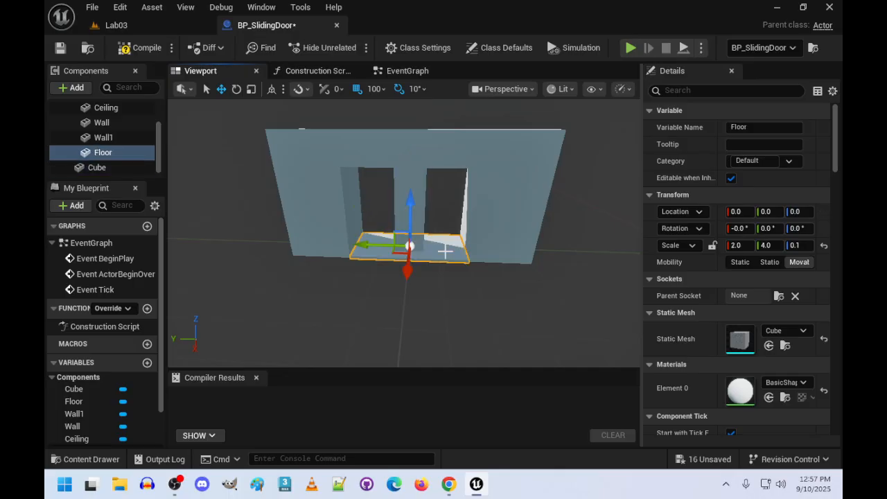
left_click(414, 204)
left_click(768, 245)
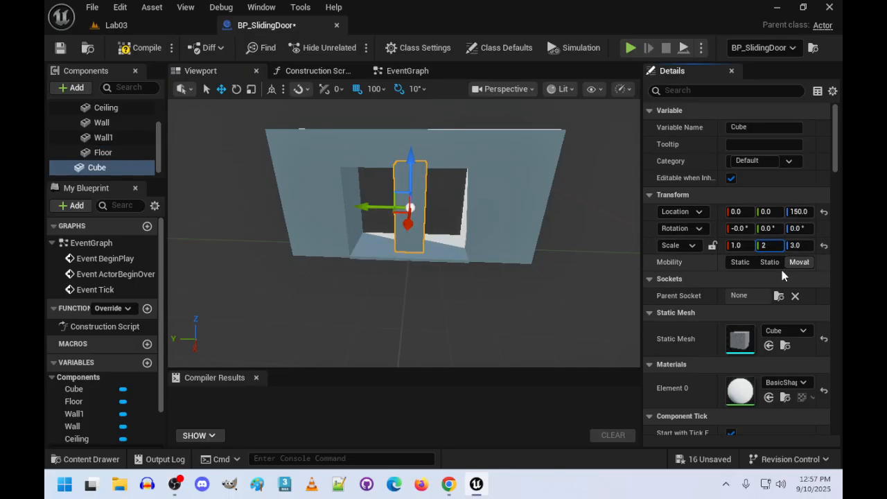
key("Return")
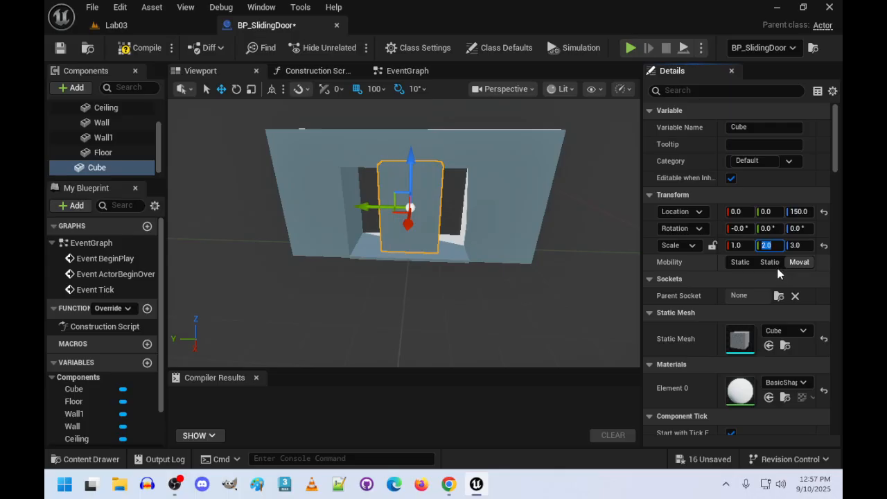
left_click(776, 212)
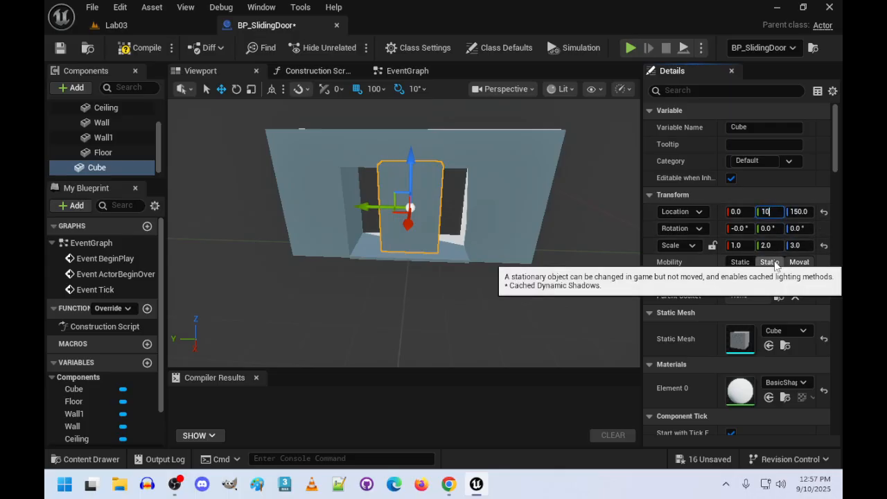
key("Return")
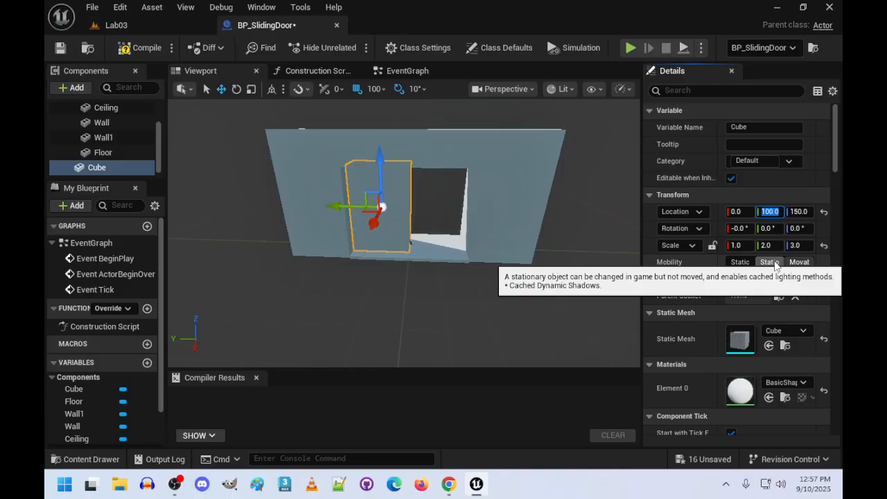
Duplicate the Cube component and set the copy's Y location to -100 for the other half of the doorway.
right_click_drag(514, 305, 471, 271)
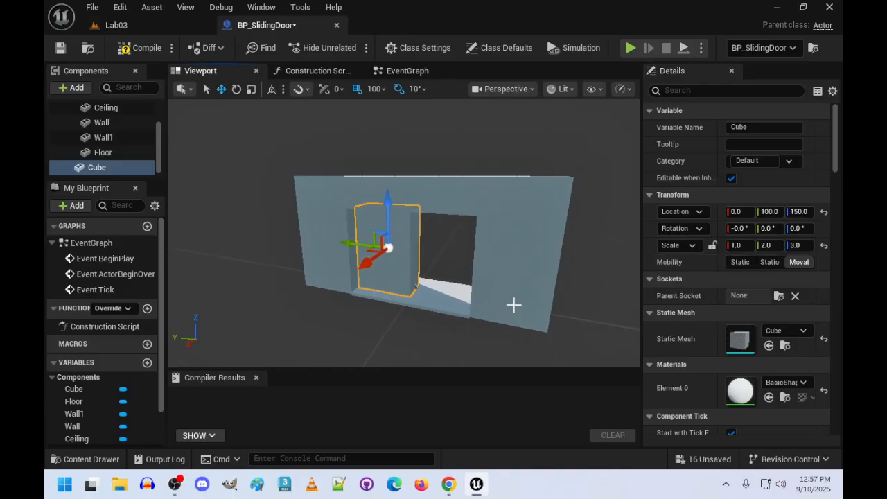
key("ctrl+d")
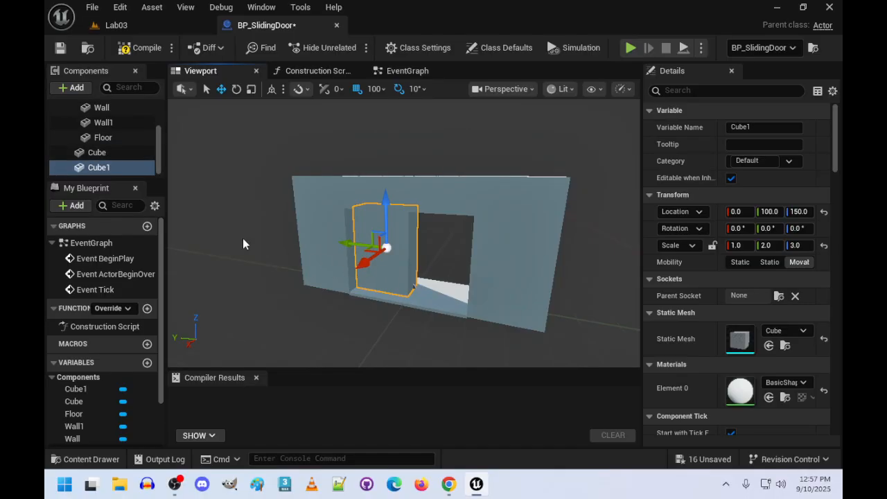
left_click(762, 212)
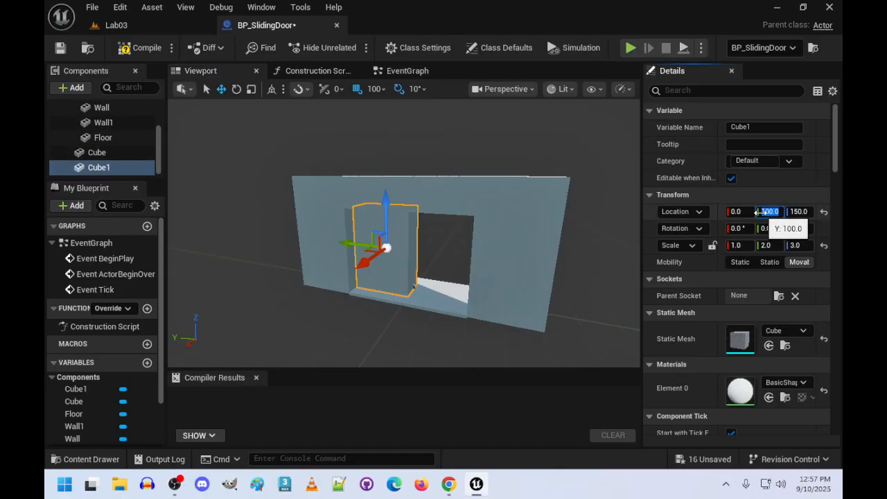
left_click(762, 214)
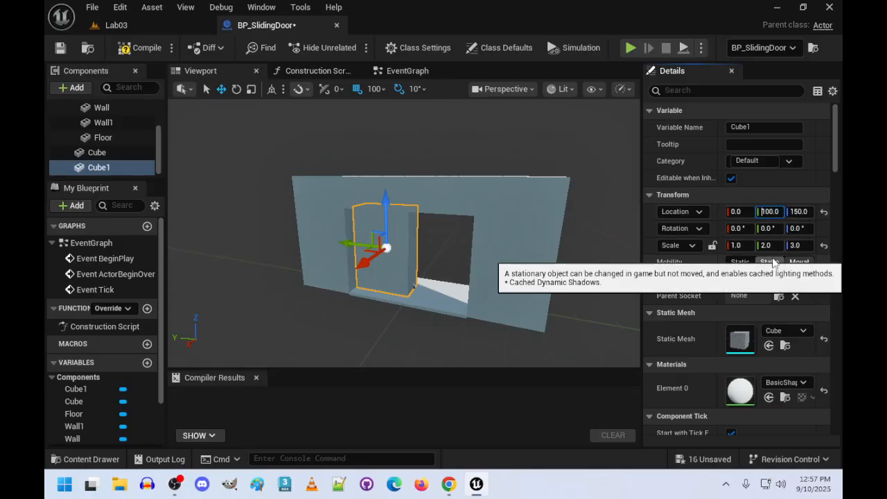
type("-")
key("Return")
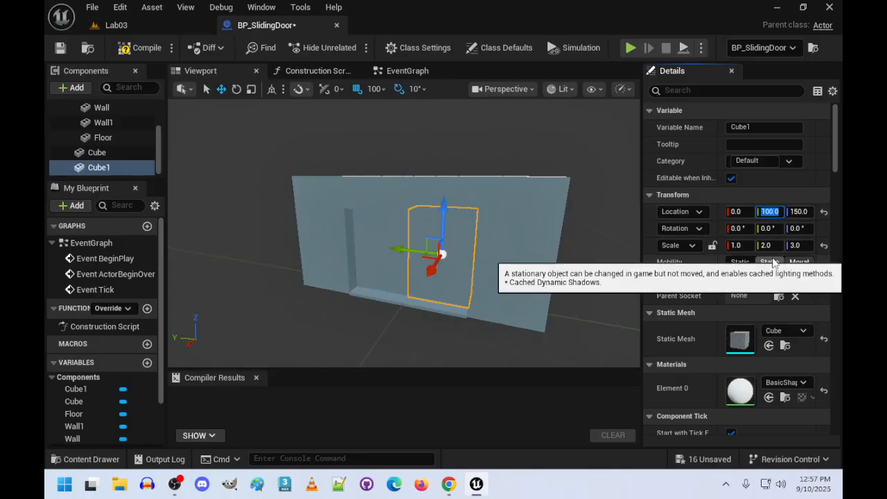
Examine both door panels from the opposite side of the frame and check each panel's direction along the Y axis.
right_click_drag(333, 332, 544, 312)
key("a")
key("w")
key("a")
key("w")
key("s")
key("w")
key("s")
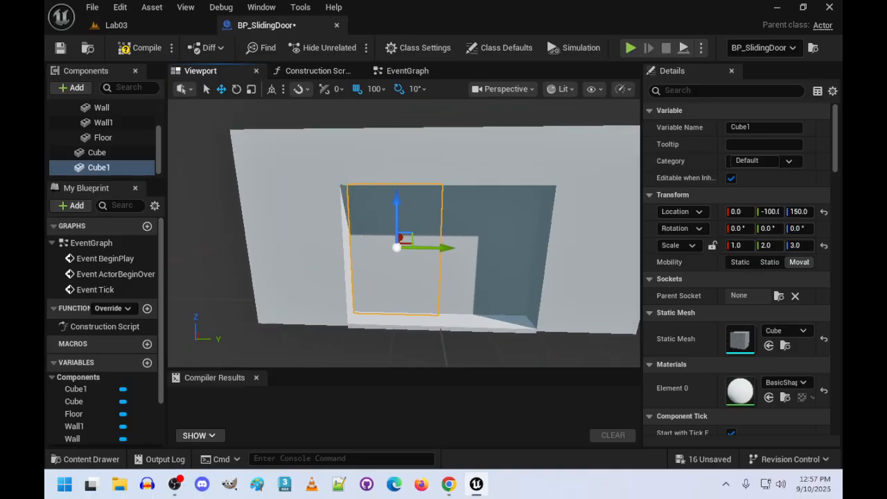
right_click_drag(194, 295, 236, 300)
key("s")
key("w")
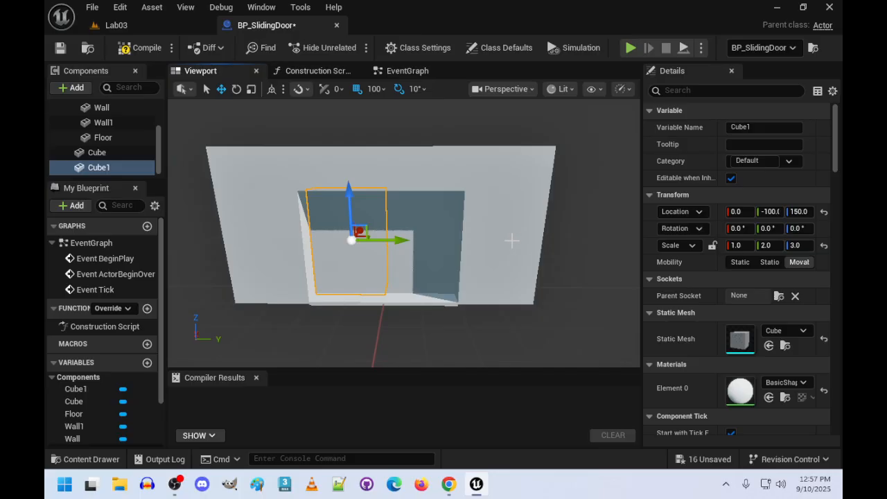
left_click(443, 250)
left_click_drag(451, 240, 491, 243)
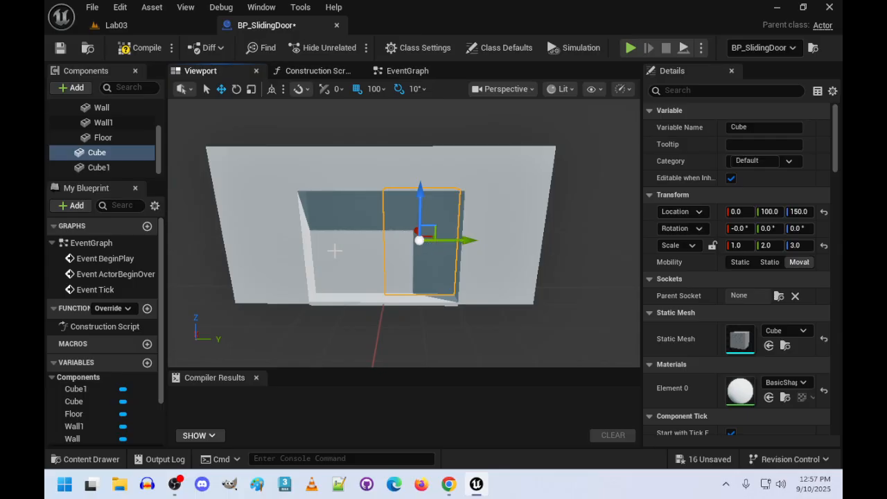
left_click(331, 248)
mouse_move(390, 243)
left_mouse_down()
mouse_move(325, 246)
mouse_move(377, 253)
left_mouse_up()
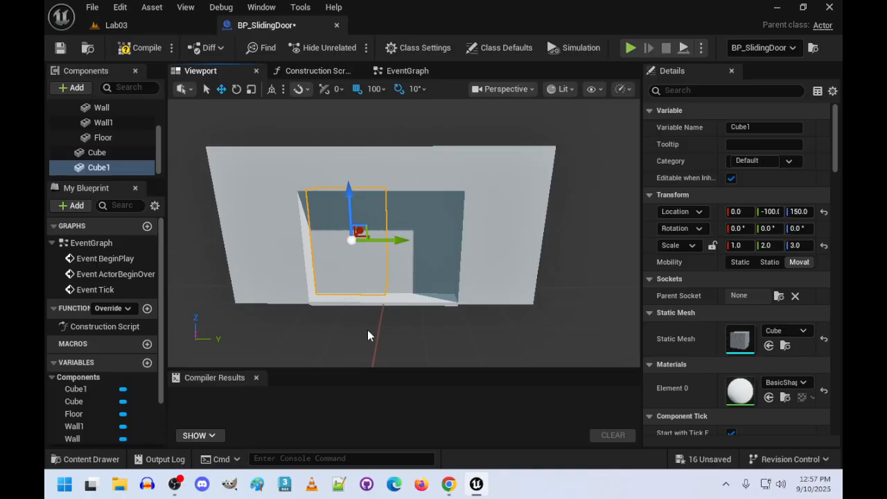
Rename the Cube component to DoorB.
left_click(97, 152)
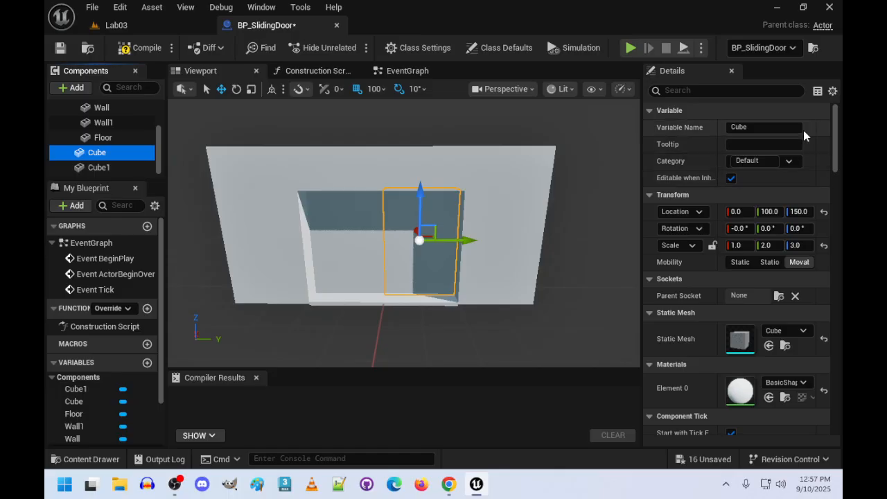
left_click(763, 126)
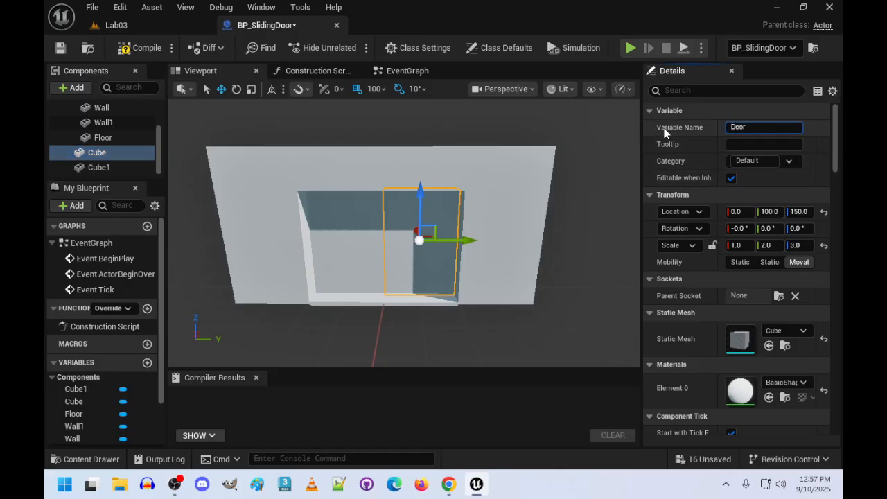
type("DoorB")
key("Return")
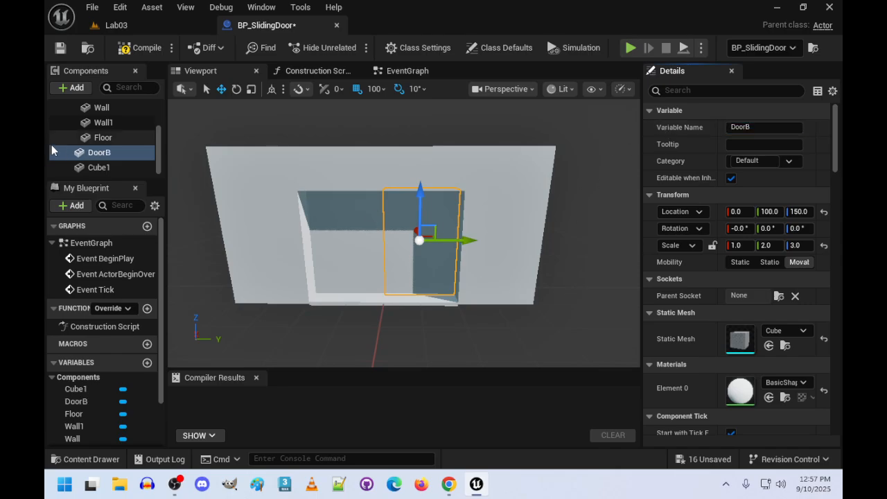
Rename the Cube1 component to DoorA and set its tooltip to "Move on -Y".
left_click(98, 168)
left_click(764, 127)
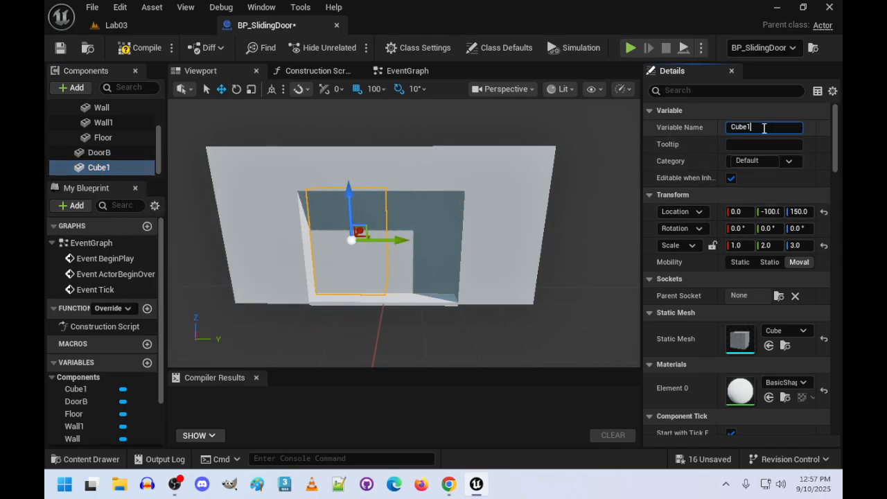
key("BackSpace")
key("BackSpace")
key("BackSpace")
type("Do")
key("Return")
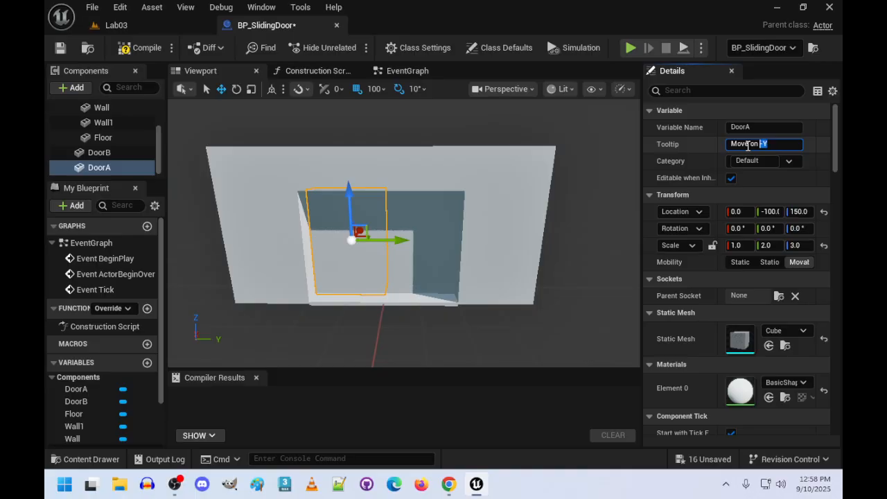
type("Move on -Y")
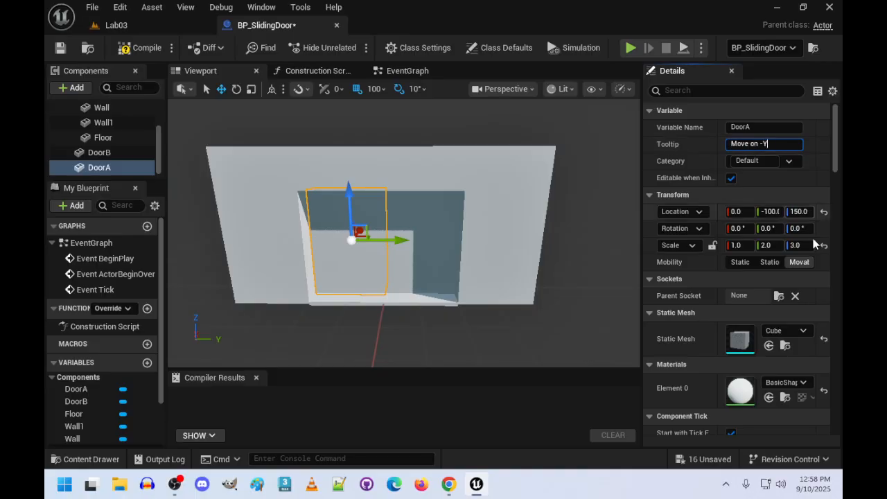
Set the DoorB component's tooltip to "Move on +Y".
left_click(429, 257)
left_click(766, 143)
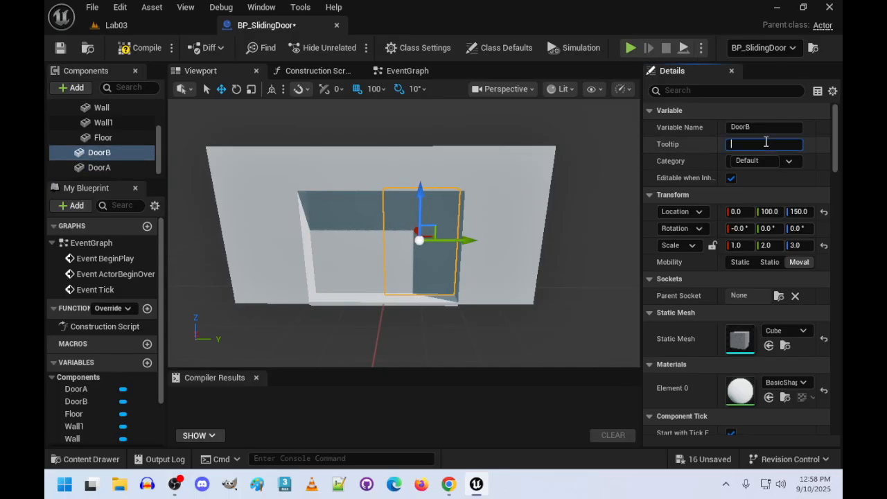
type("Move on -Y")
key("Return")
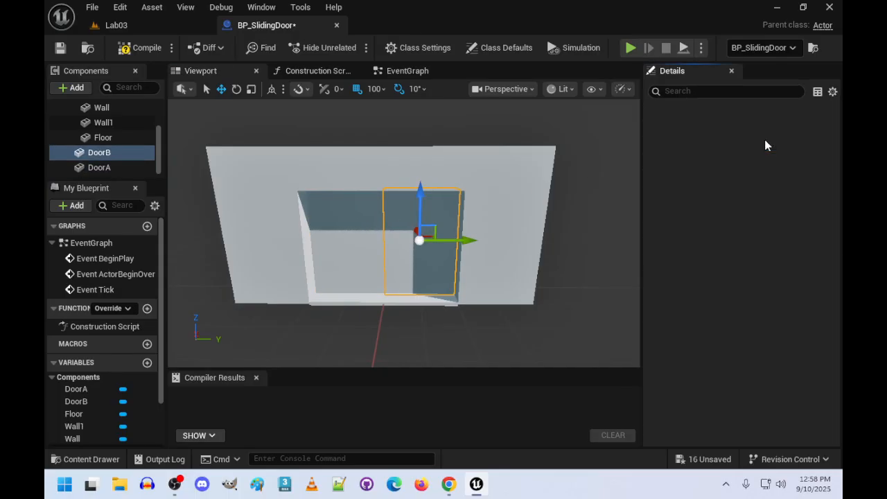
left_click(761, 143)
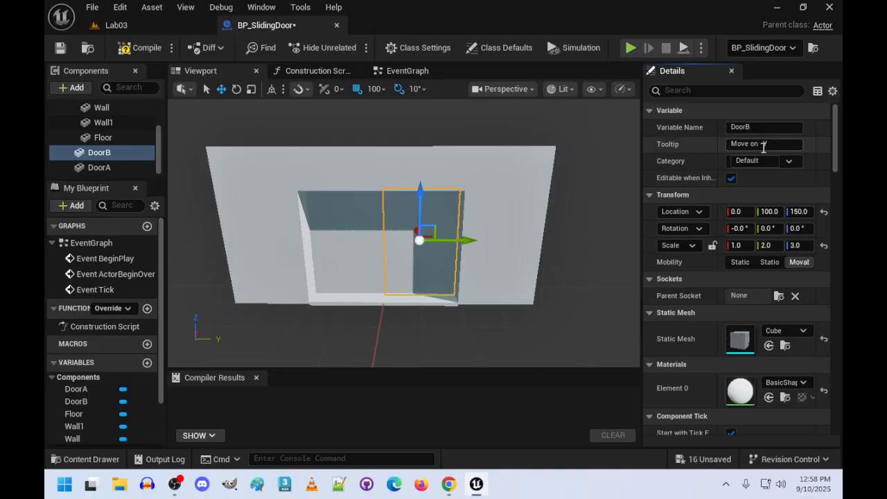
key("BackSpace")
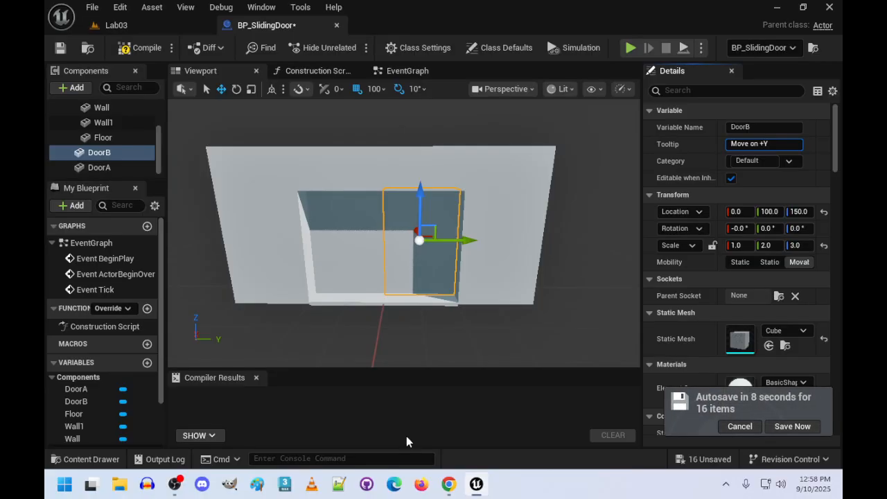
Open the Materials folder of StarterContent in the Content Drawer and browse to the metal materials.
left_click(92, 459)
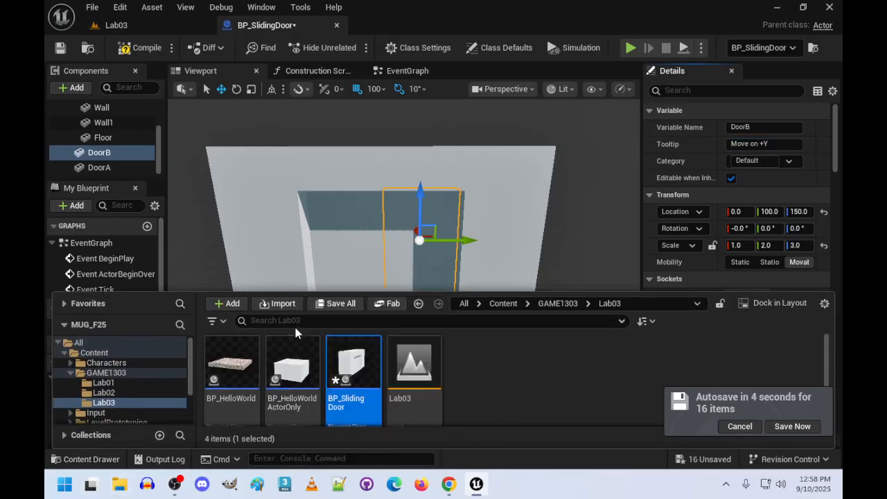
scroll(129, 391, "down", 3)
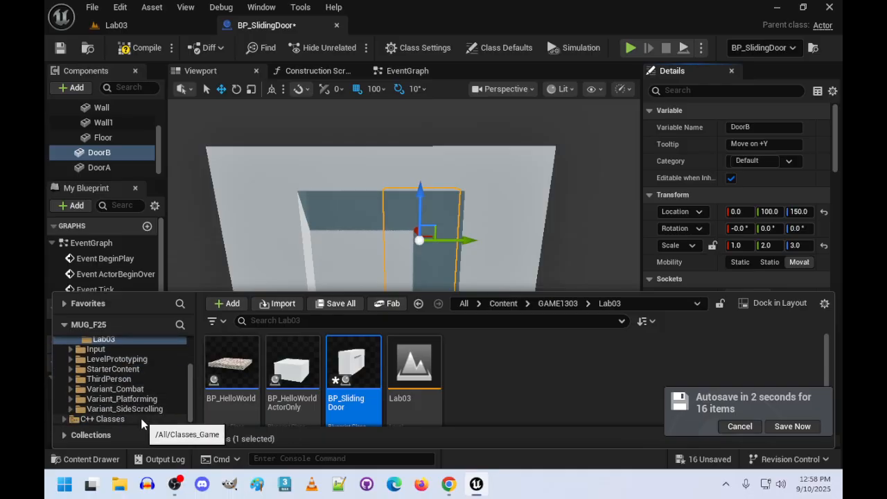
double_click(127, 373)
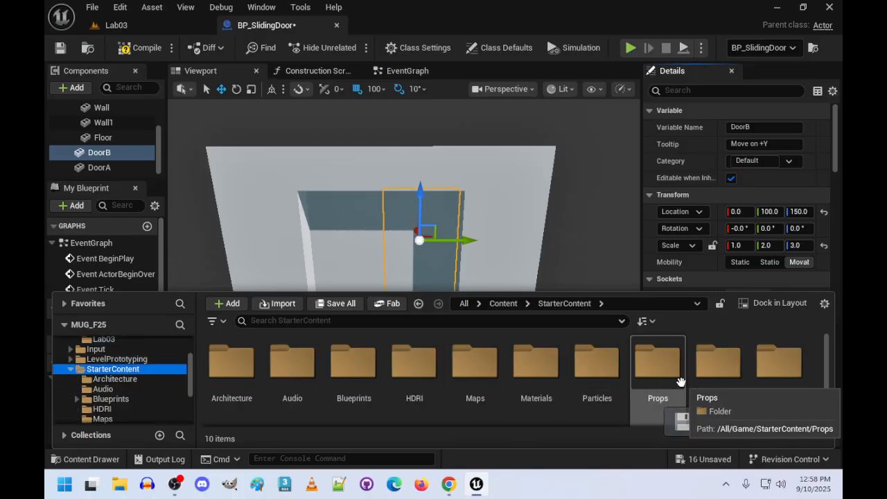
double_click(536, 365)
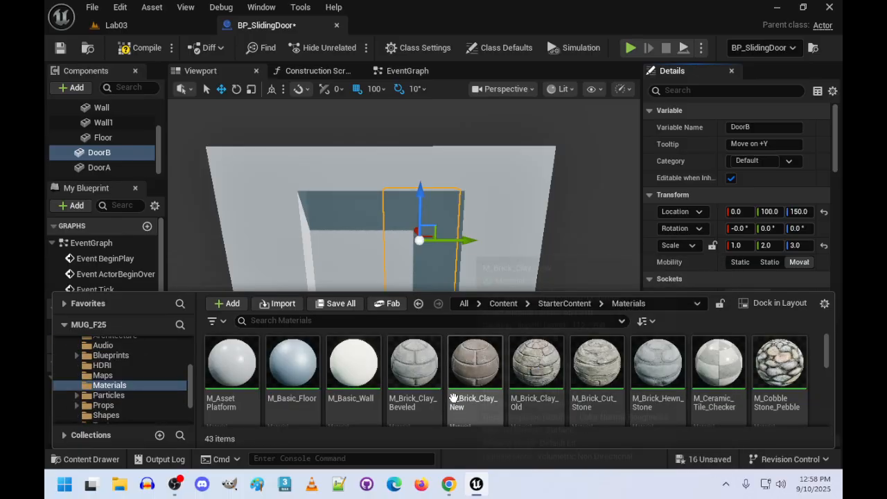
scroll(454, 400, "down", 2)
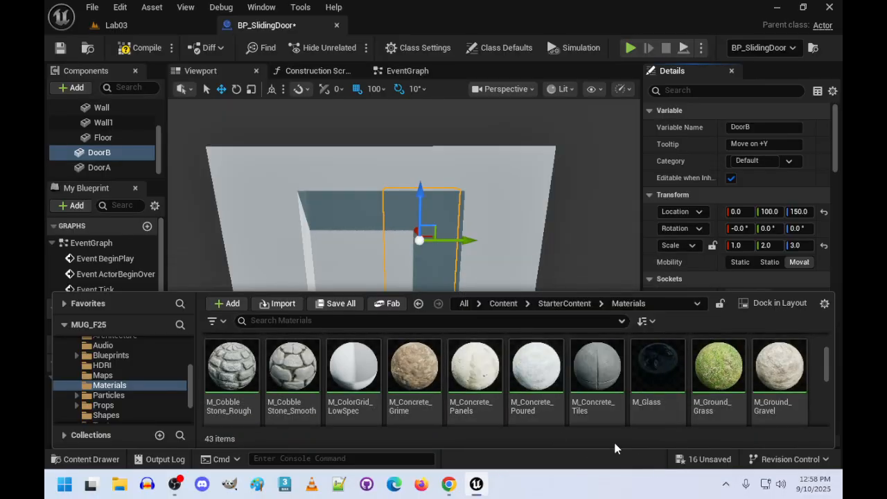
scroll(624, 409, "down", 2)
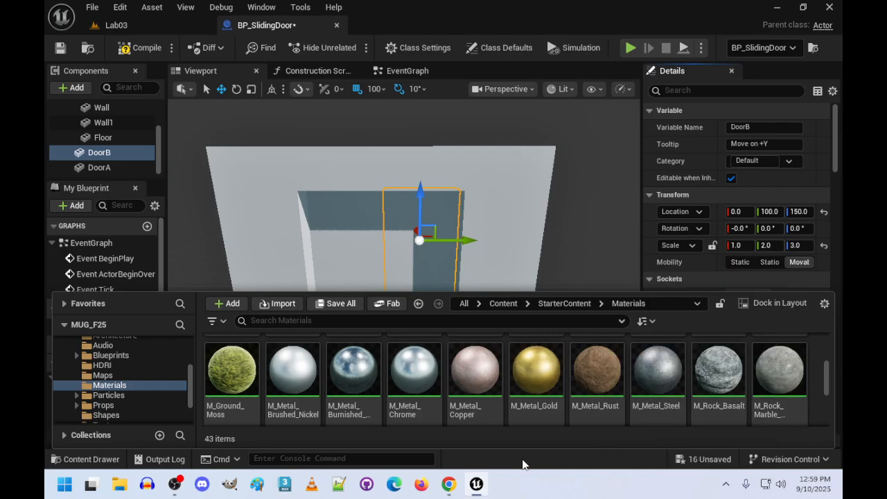
Try to apply the M_Metal_Burnished material directly onto the DoorB panel in the viewport.
left_click_drag(369, 380, 419, 255)
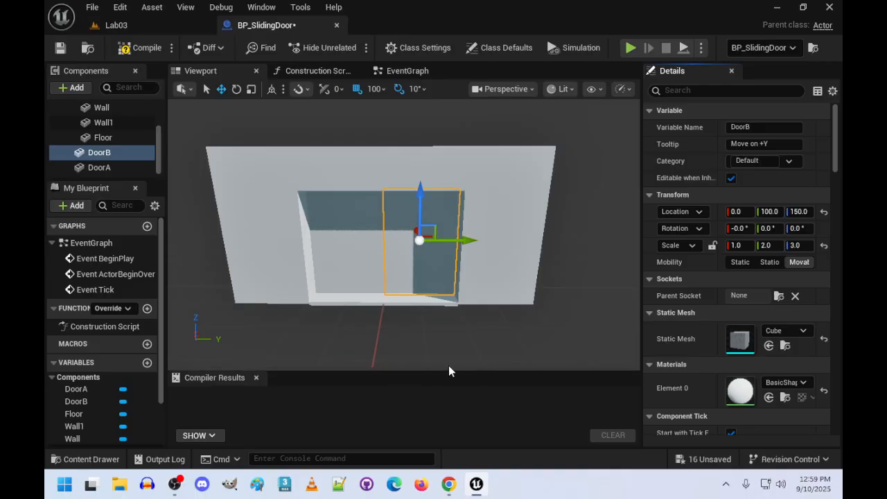
left_click(78, 458)
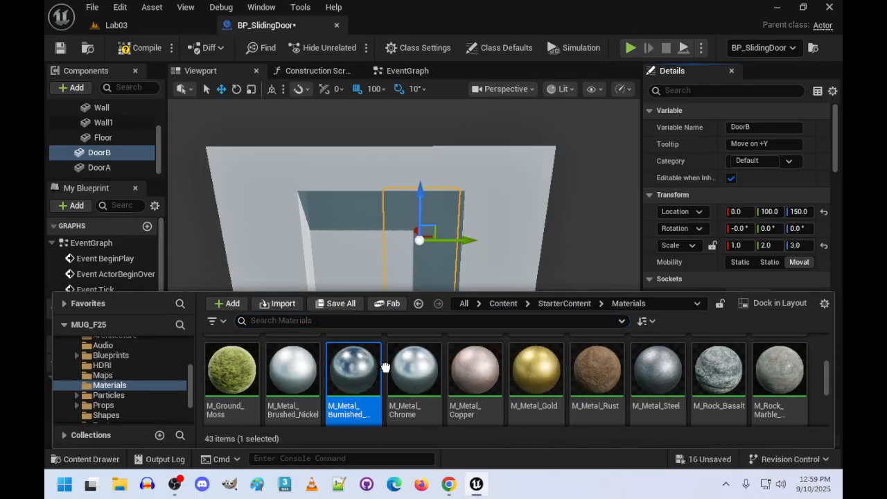
left_click_drag(353, 371, 407, 258)
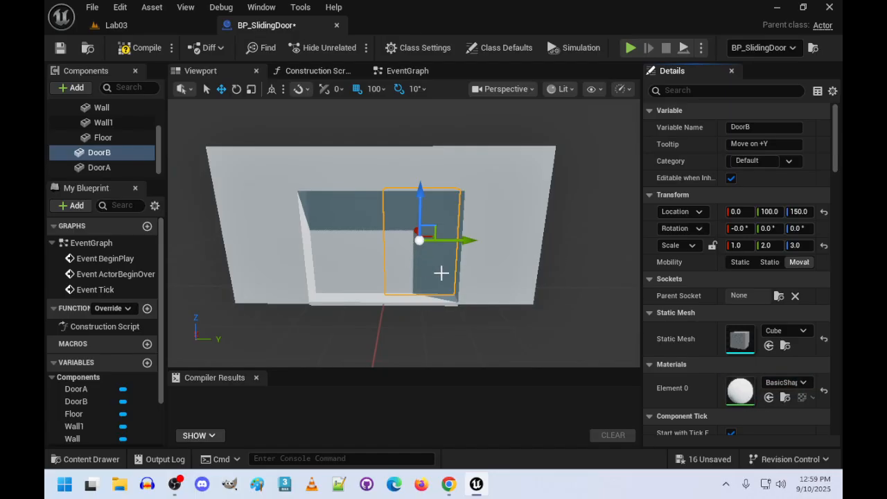
Apply the M_Metal_Burnished_Steel material to DoorB's Element 0 material slot from the StarterContent materials.
scroll(716, 352, "down", 3)
scroll(716, 352, "down", 4)
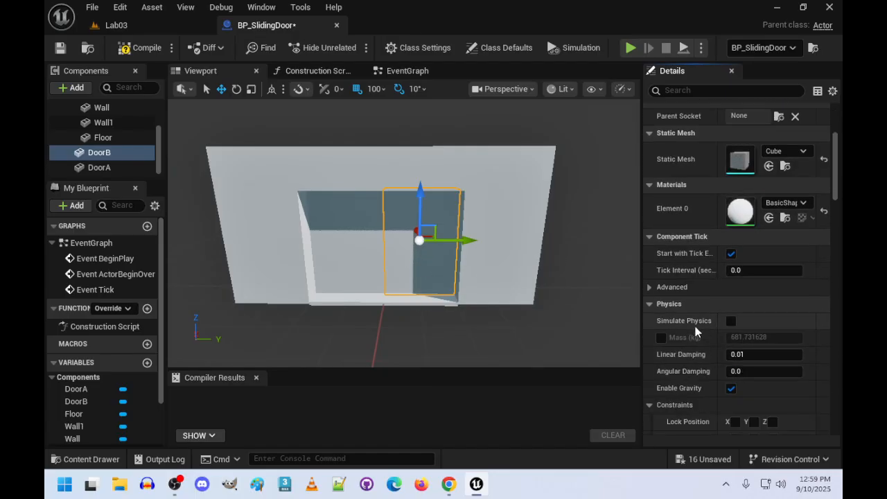
left_click(90, 458)
left_click_drag(352, 370, 769, 160)
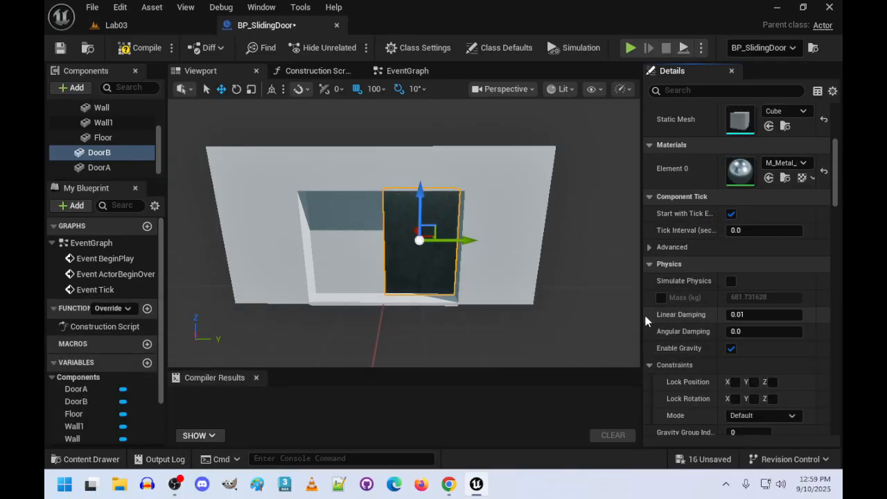
Apply the M_Metal_Brushed_Nickel material to DoorA's Element 0 material slot.
left_click(114, 167)
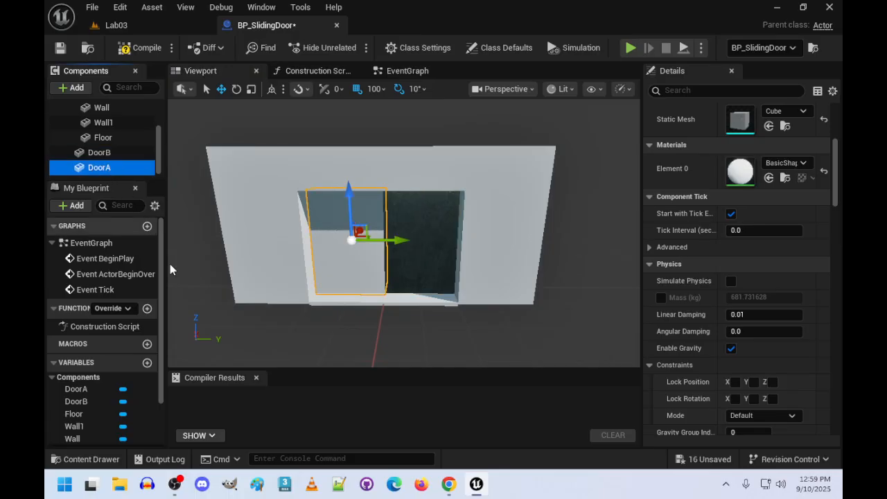
left_click(91, 460)
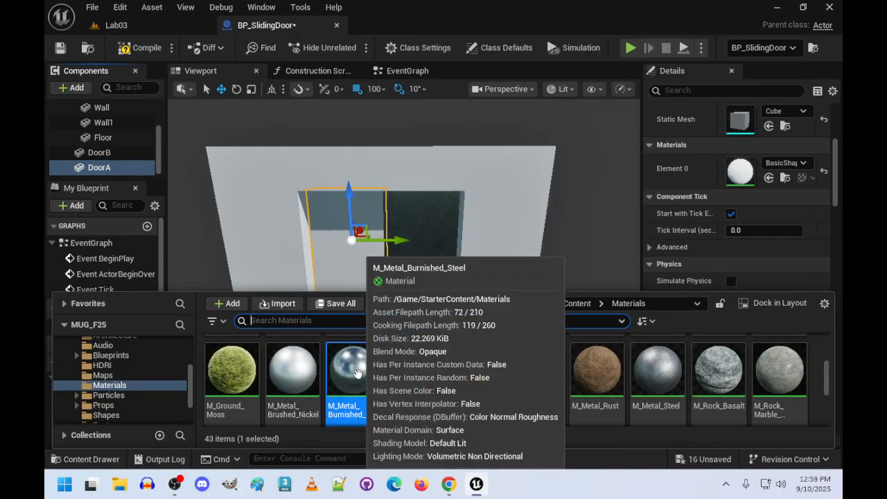
left_click(292, 370)
left_click_drag(292, 369, 740, 171)
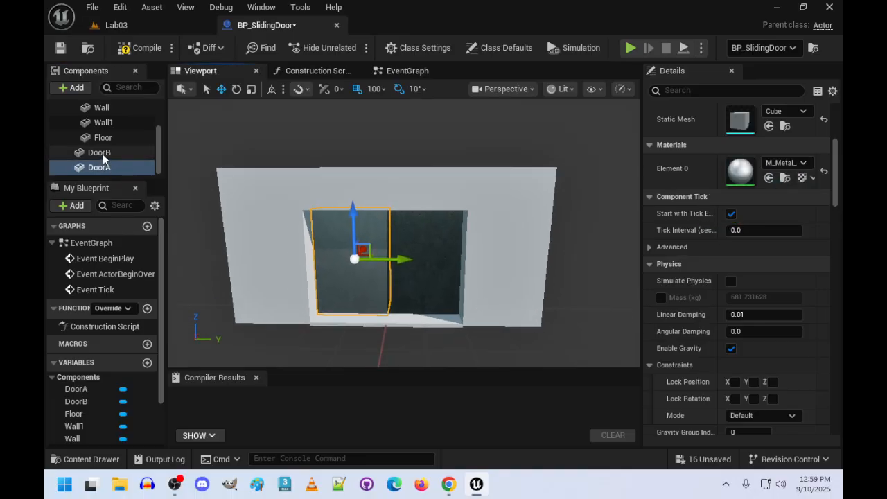
Replace DoorB's material with M_Metal_Brushed_Nickel to match DoorA.
left_click(100, 153)
left_click(91, 459)
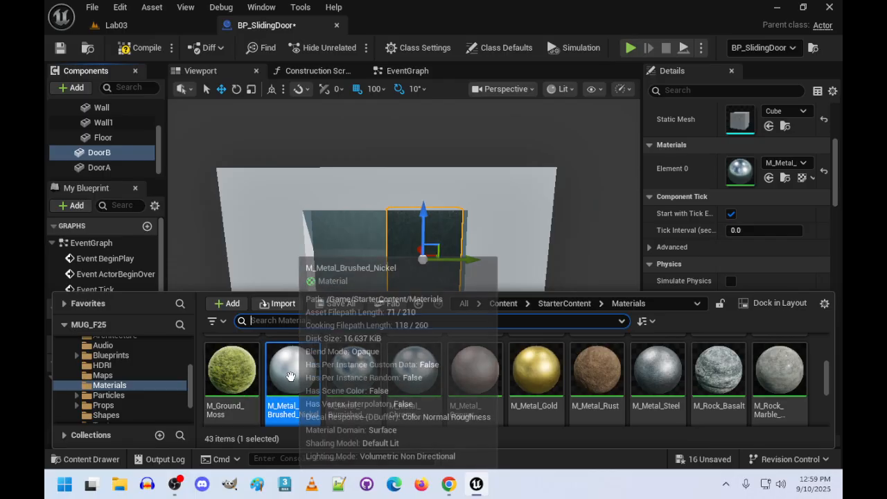
left_click_drag(292, 370, 776, 171)
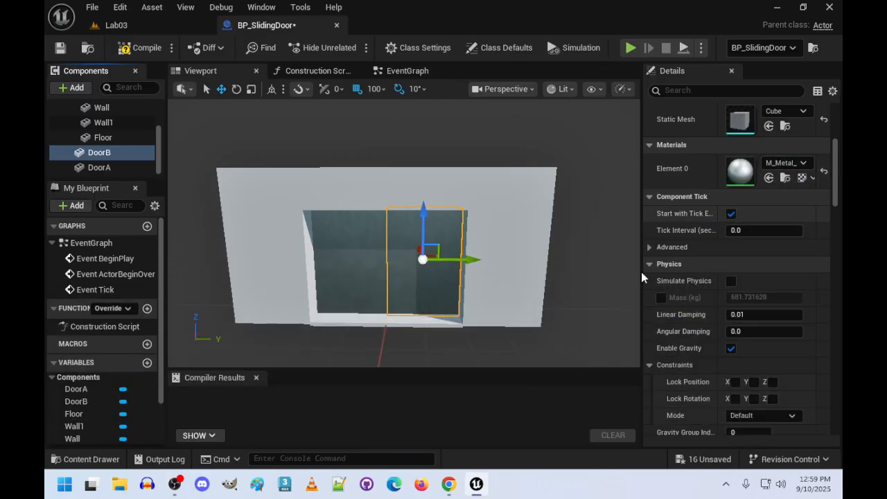
Apply the M_Metal_Copper material to the Floor component of the door frame.
right_click_drag(527, 277, 548, 250)
scroll(104, 149, "up", 3)
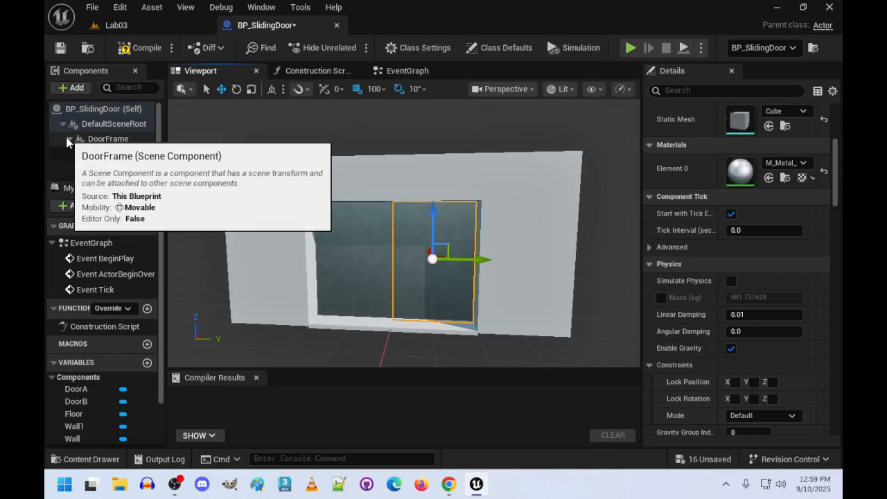
scroll(126, 149, "down", 3)
left_click(103, 160)
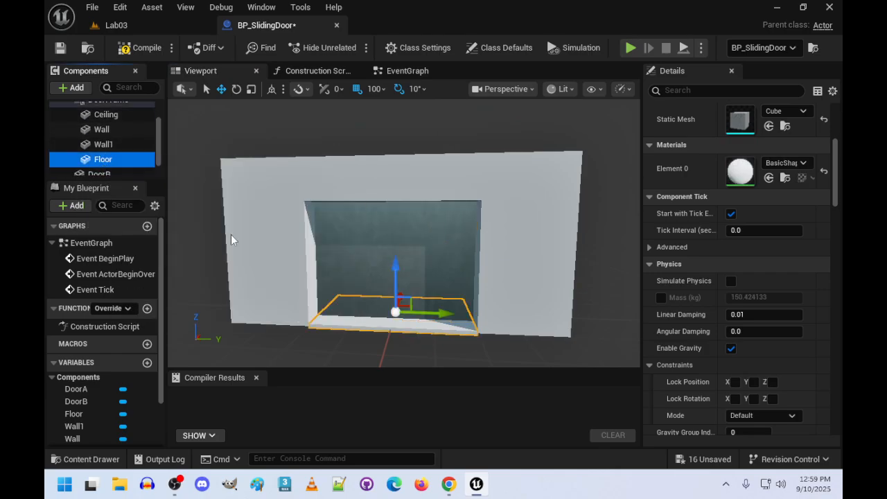
left_click(85, 459)
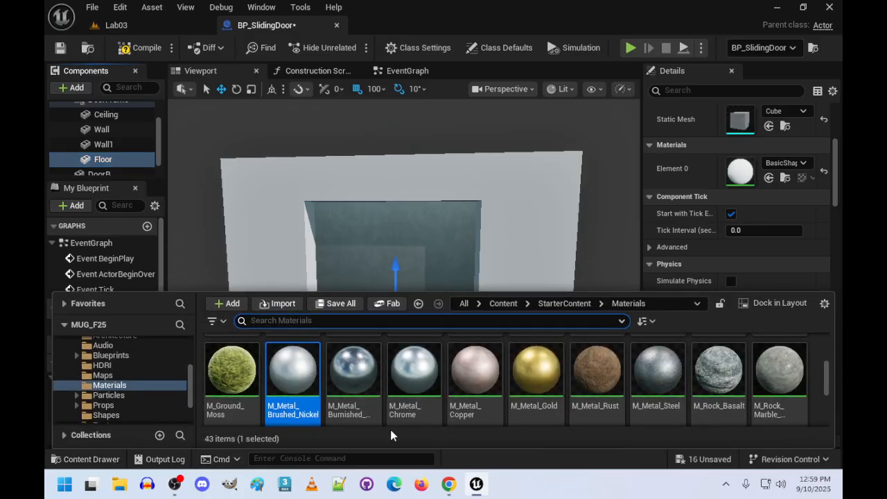
left_click_drag(475, 371, 725, 191)
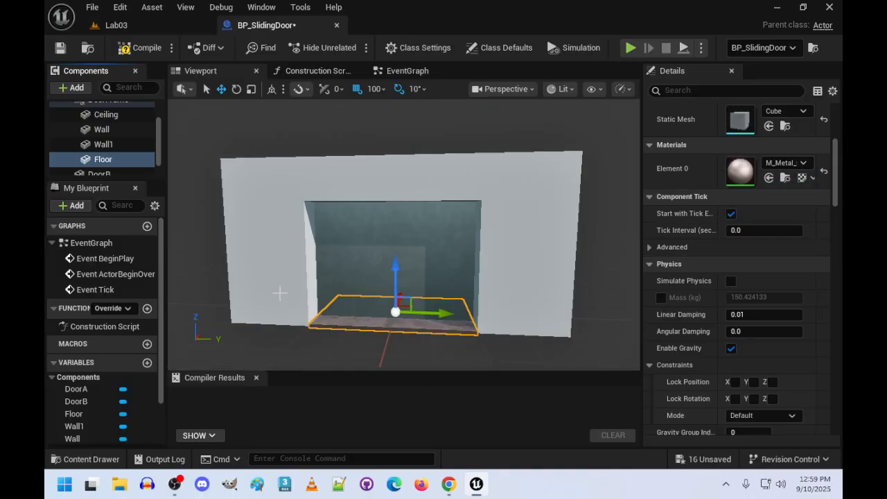
Apply the M_Metal_Copper material to both side walls of the door frame, Wall1 and Wall.
left_click(276, 316)
left_click(84, 459)
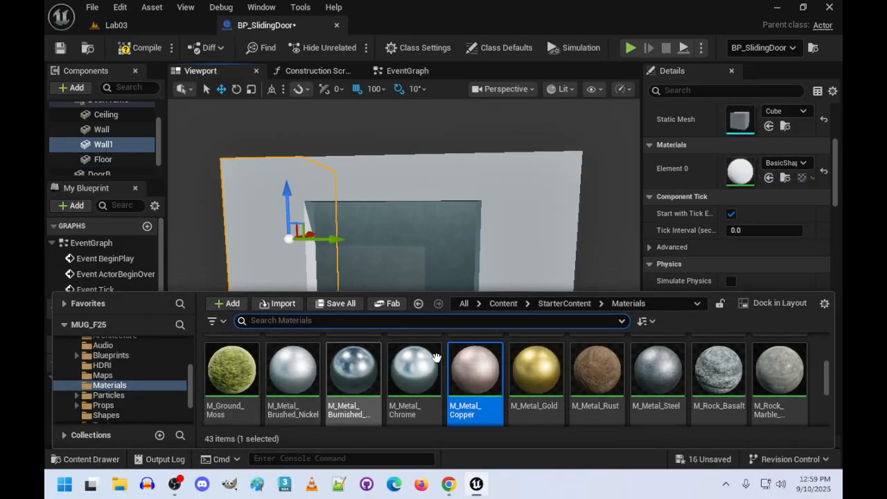
left_click_drag(485, 363, 739, 174)
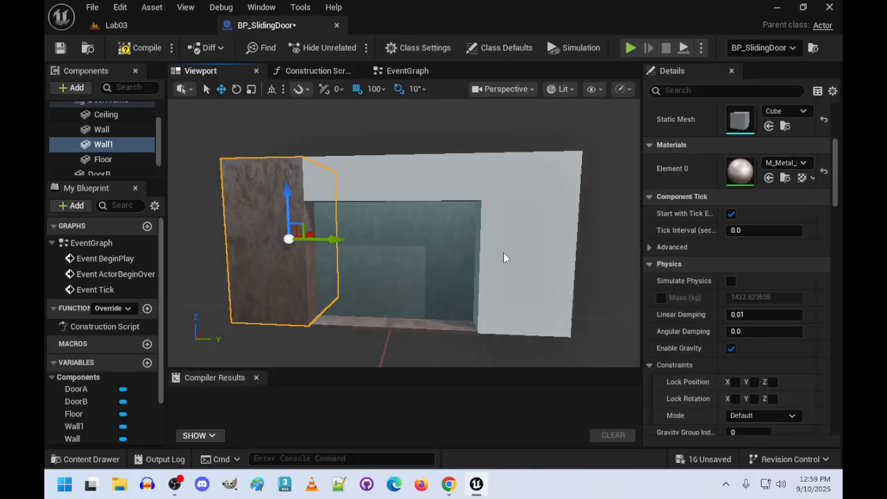
left_click(508, 216)
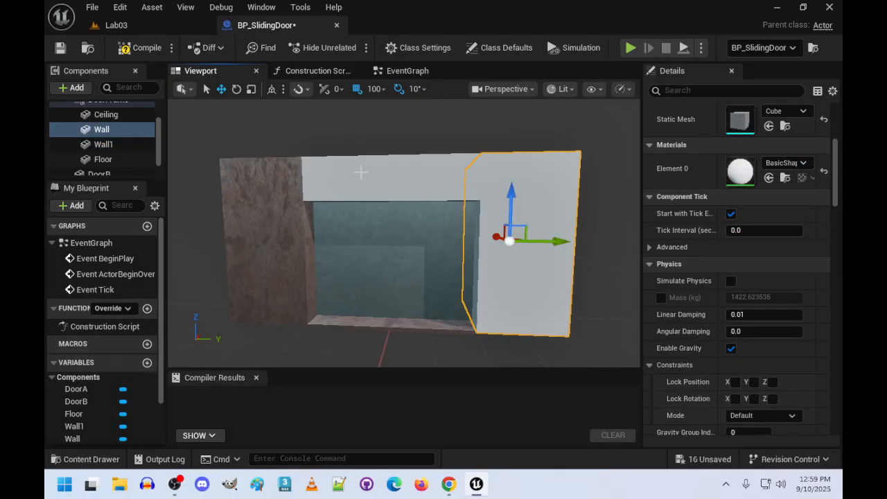
left_click(85, 459)
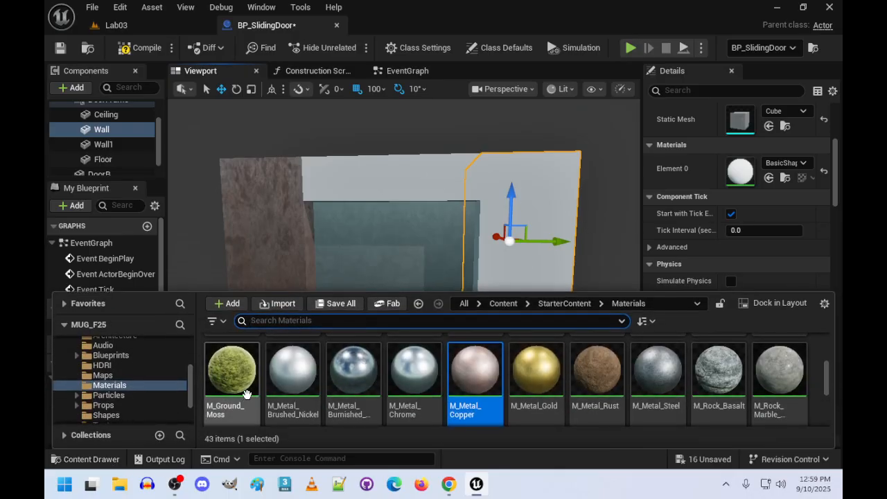
left_click_drag(485, 363, 756, 191)
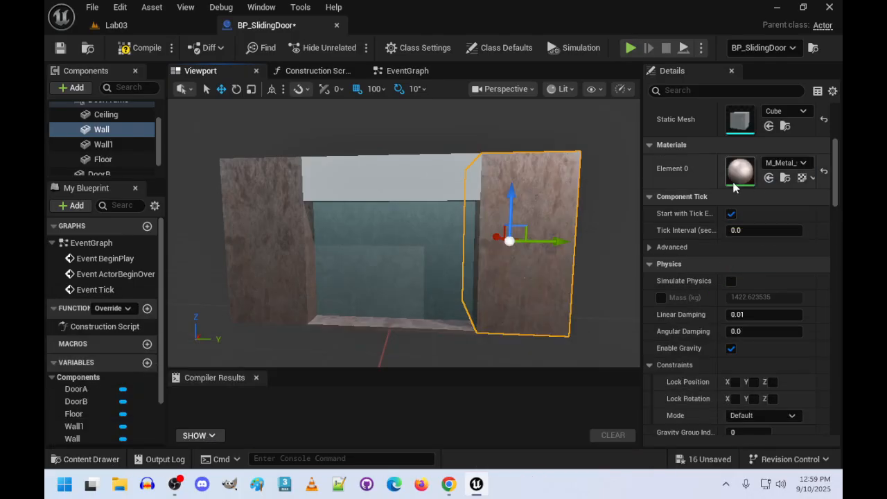
Apply the M_Metal_Copper material to the Ceiling component above the door opening.
left_click(415, 178)
left_click(85, 459)
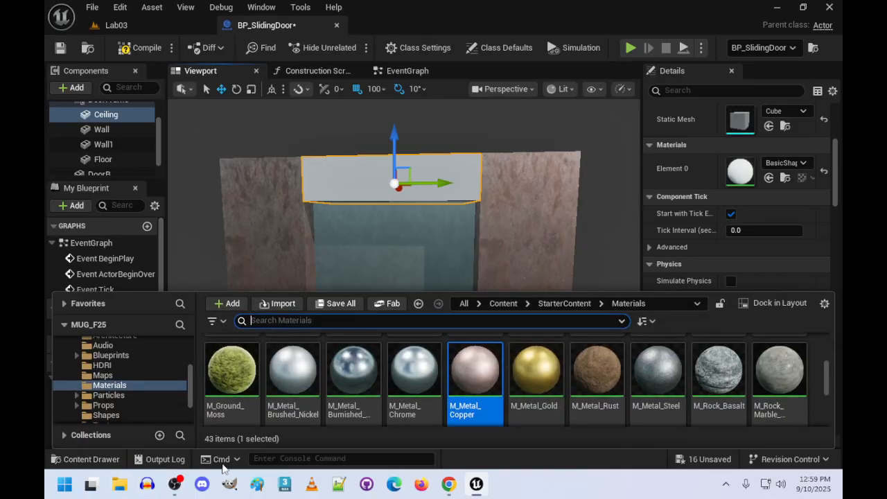
left_click_drag(505, 329, 769, 171)
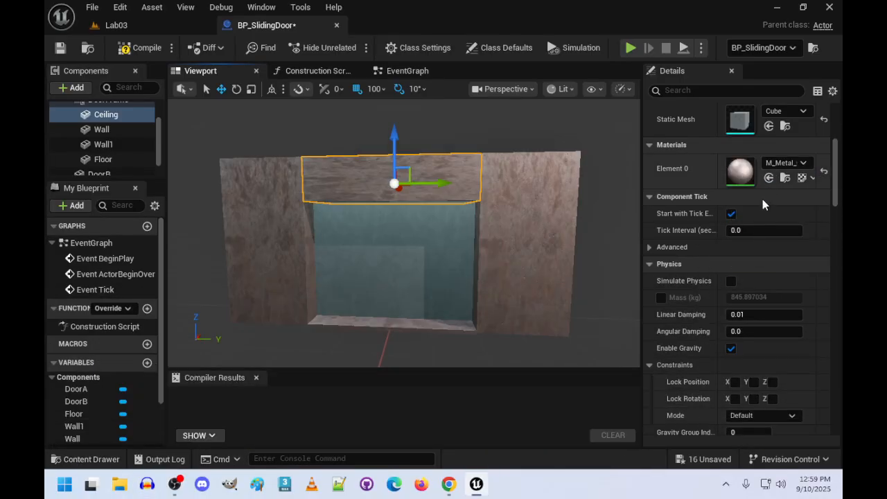
Select the DoorB panel and set its Y location to 105.
right_click_drag(402, 343, 271, 326)
left_click(403, 326)
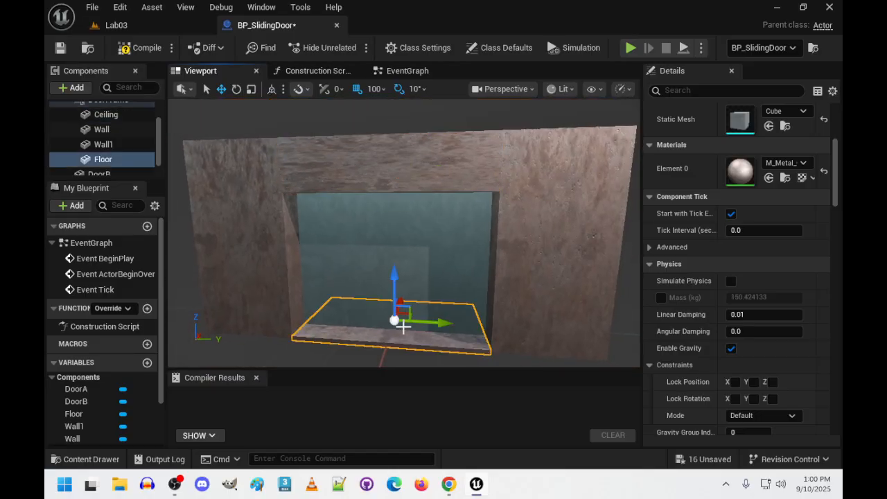
left_click(438, 260)
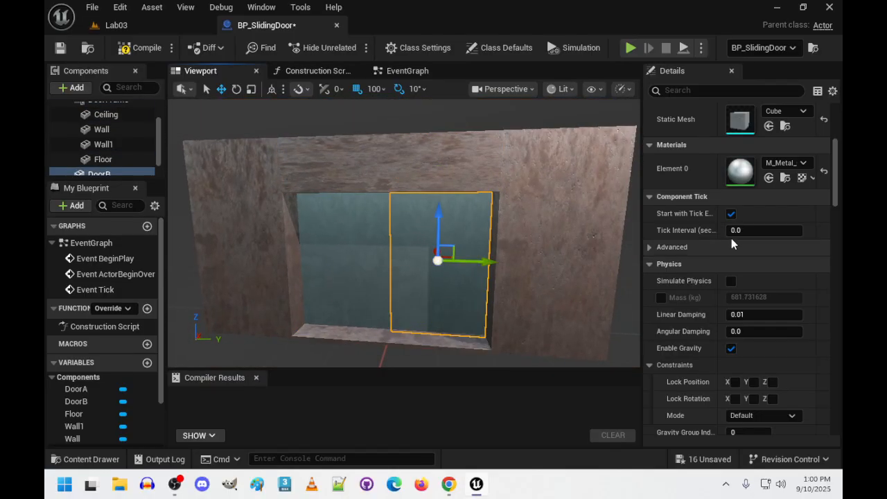
scroll(714, 232, "up", 5)
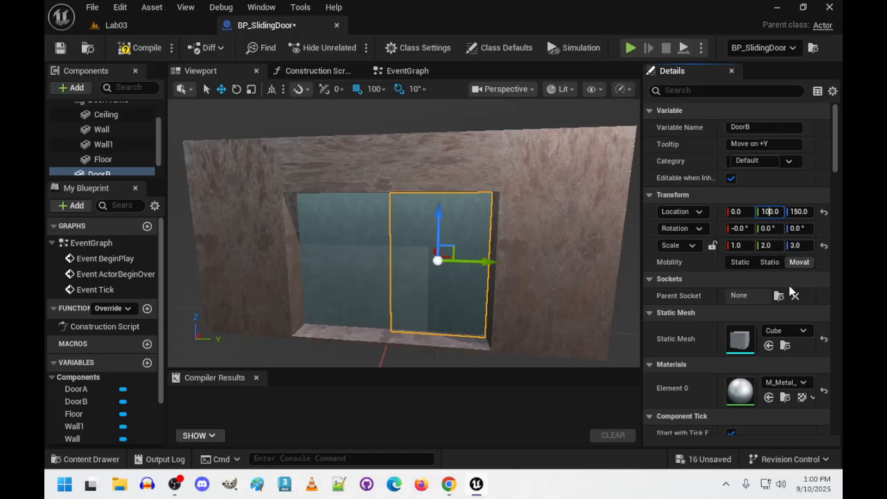
key("Return")
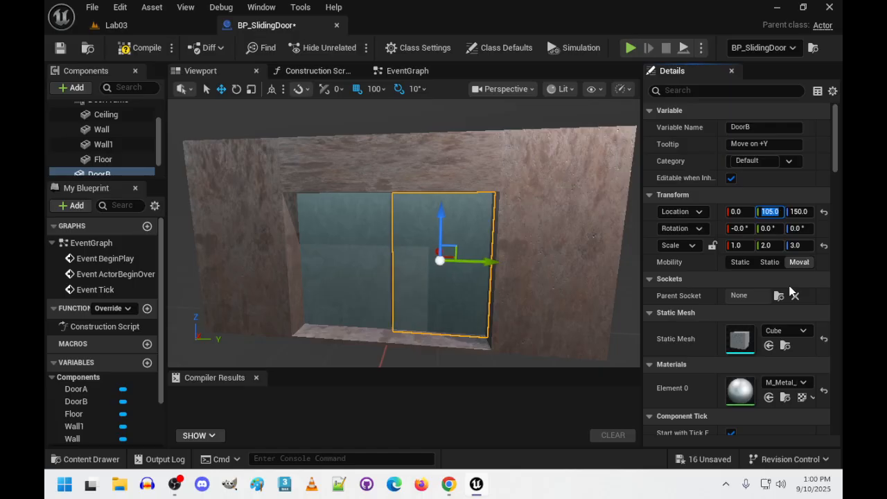
Select the DoorA panel and set its Y location to -105.
left_click(340, 250)
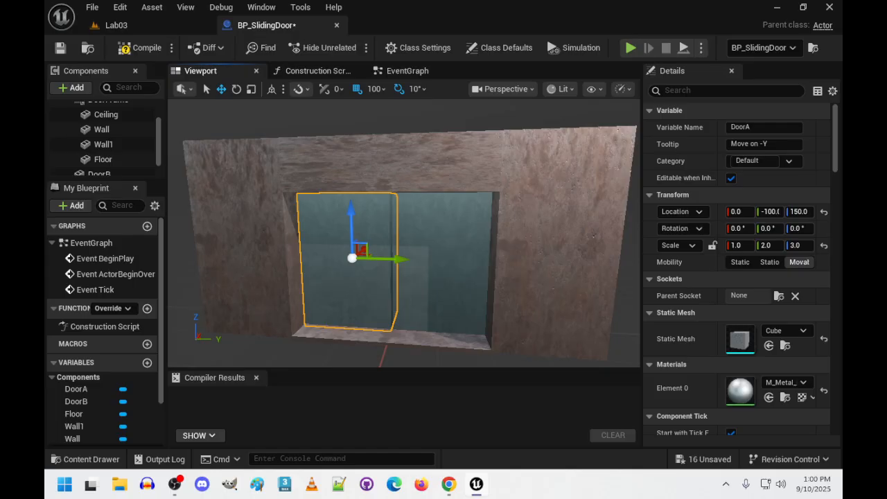
left_click(771, 212)
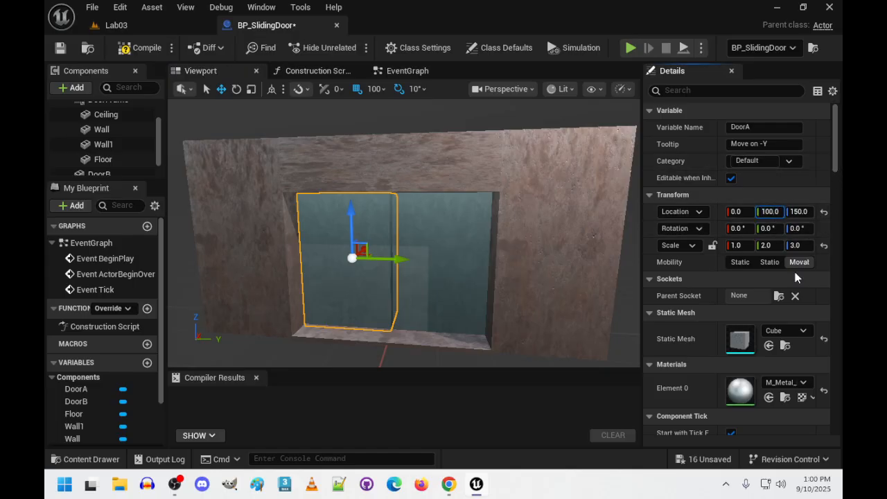
key("Return")
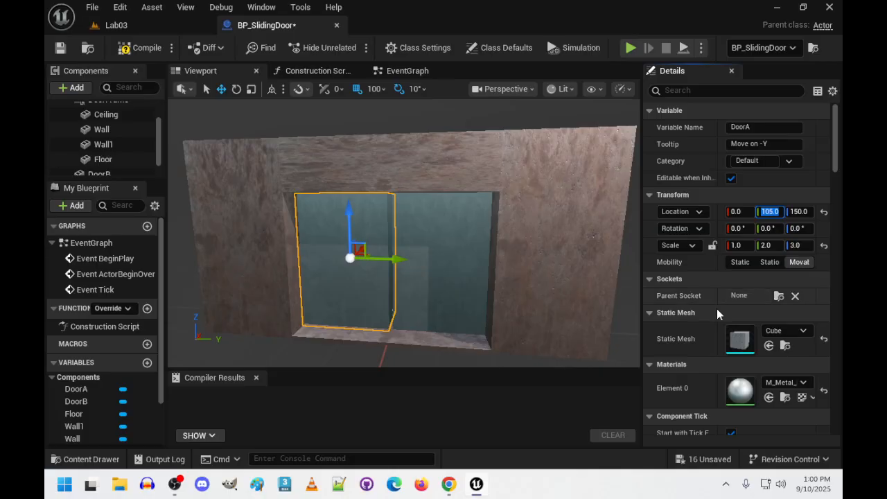
Examine the gap between the DoorA and DoorB panels up close in the viewport.
right_click_drag(589, 243, 490, 336)
key("w")
key("s")
key("w")
key("s")
key("s")
key("w")
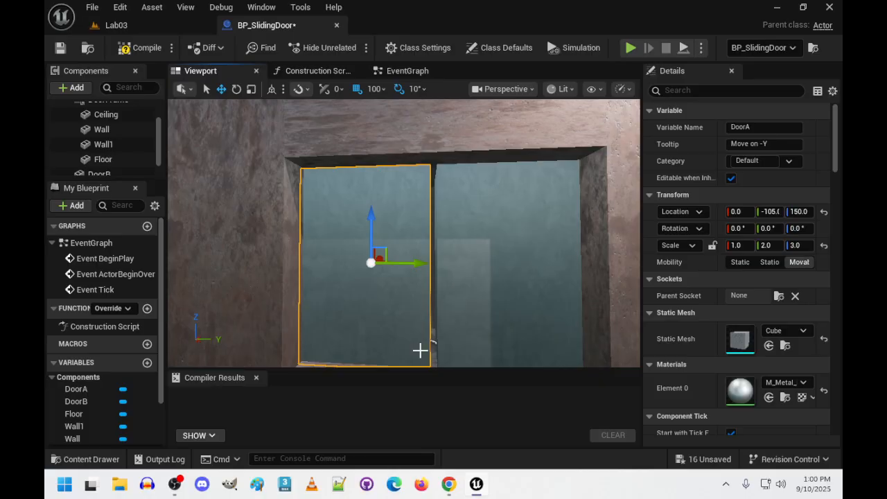
Open the Props folder of StarterContent in the Content Drawer and find the SM_Door static mesh.
left_click(76, 459)
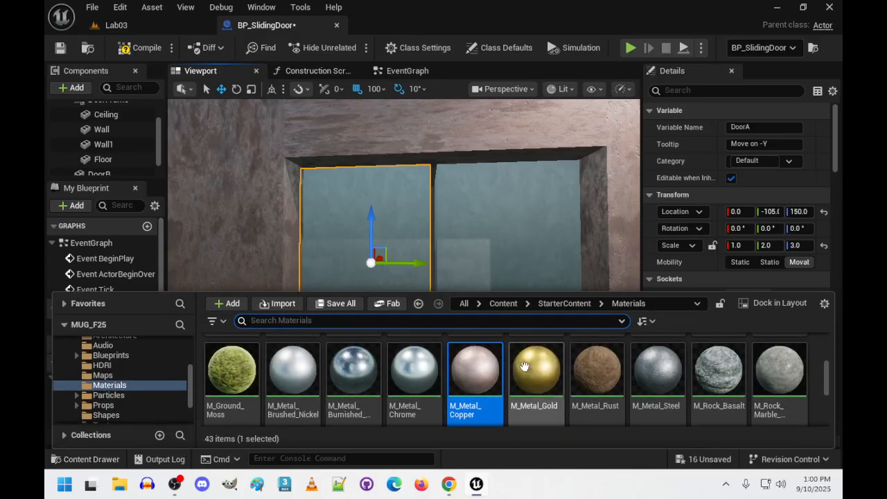
scroll(337, 409, "down", 1)
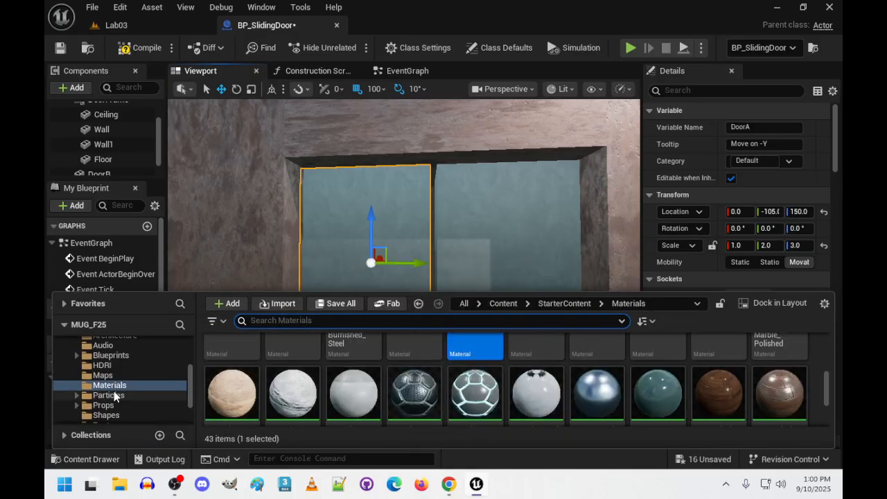
scroll(119, 396, "up", 1)
scroll(119, 395, "down", 3)
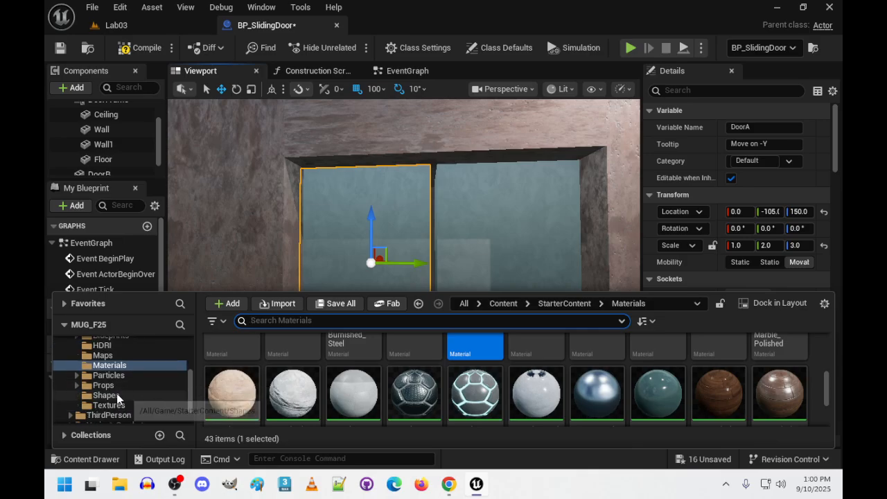
left_click(108, 386)
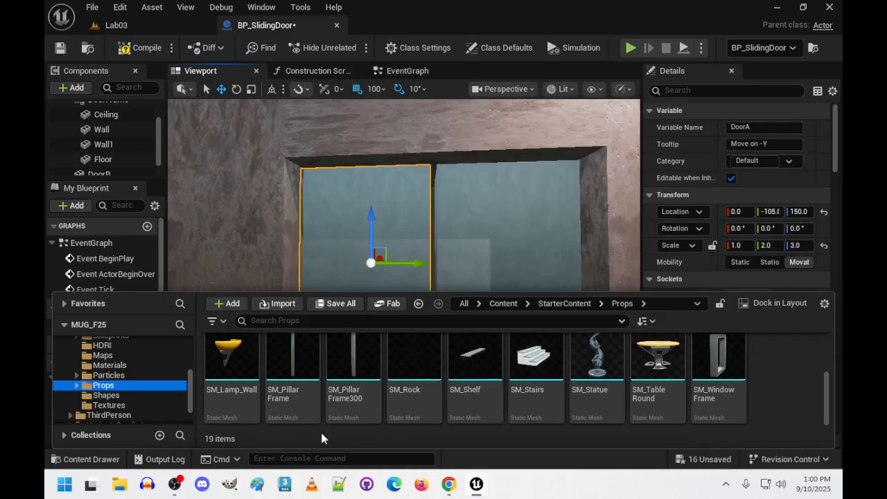
scroll(782, 411, "up", 2)
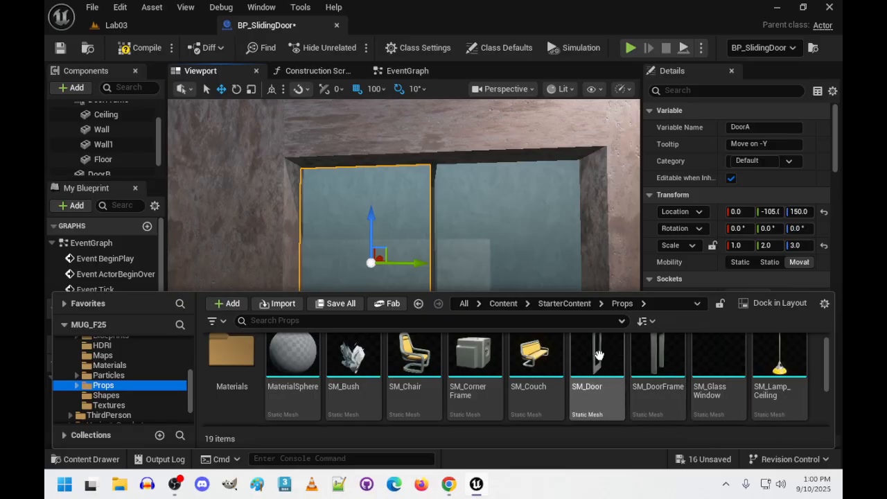
mouse_move(594, 355)
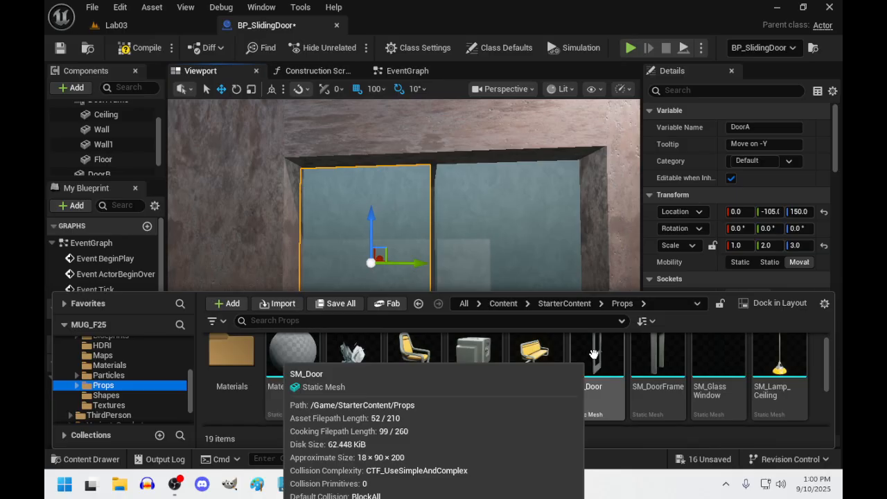
Add the SM_Door static mesh from the Props folder to the Blueprint as a child of DoorA.
right_click_drag(455, 134, 456, 212)
left_click(86, 459)
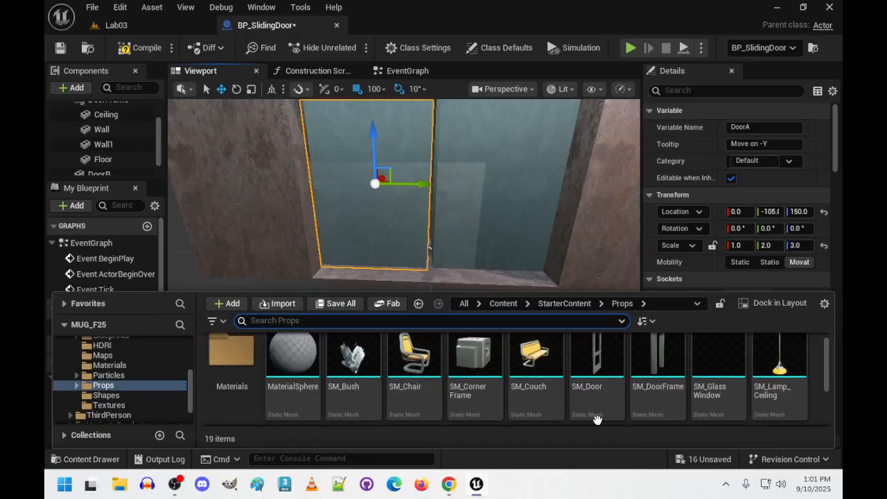
left_click_drag(596, 392, 463, 277)
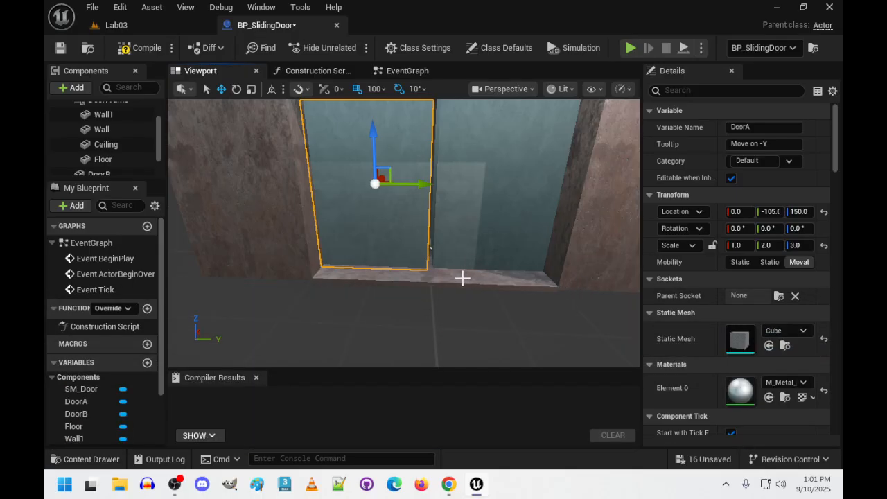
scroll(104, 152, "down", 2)
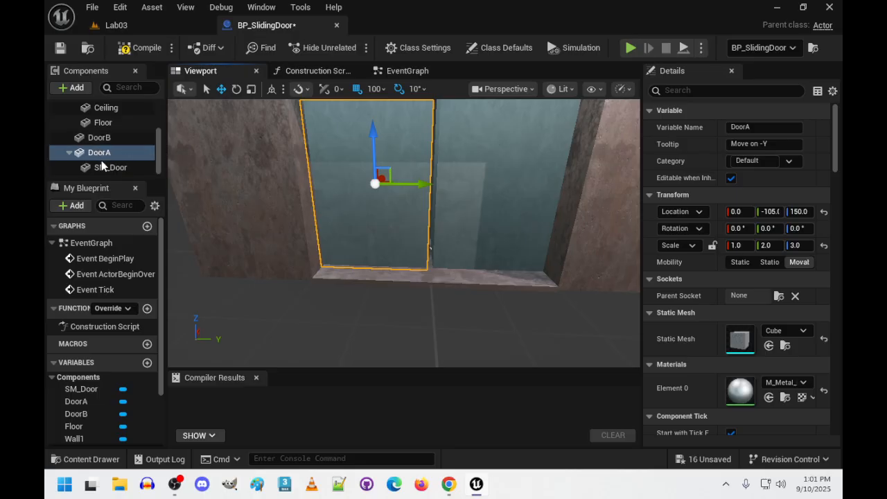
Check the SM_Door mesh against the DoorA panel and delete it from the Blueprint.
left_click(101, 168)
right_click_drag(451, 269, 354, 250)
left_click_drag(354, 235, 434, 276)
right_click_drag(434, 275, 325, 295)
right_click_drag(546, 279, 547, 281)
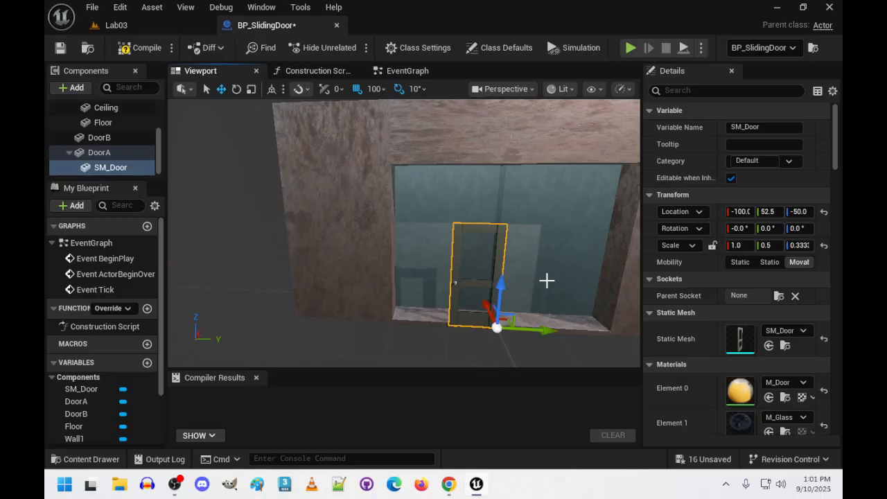
key("Delete")
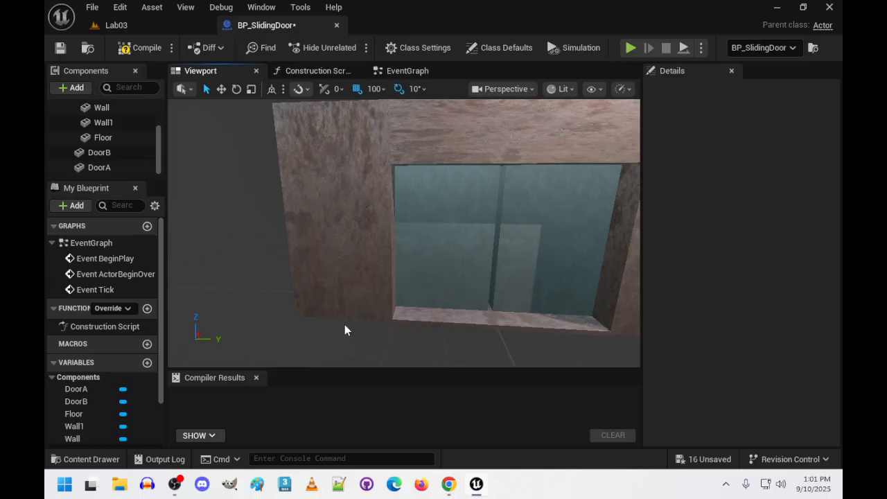
Add a Box Collision component under DefaultSceneRoot.
scroll(95, 133, "up", 3)
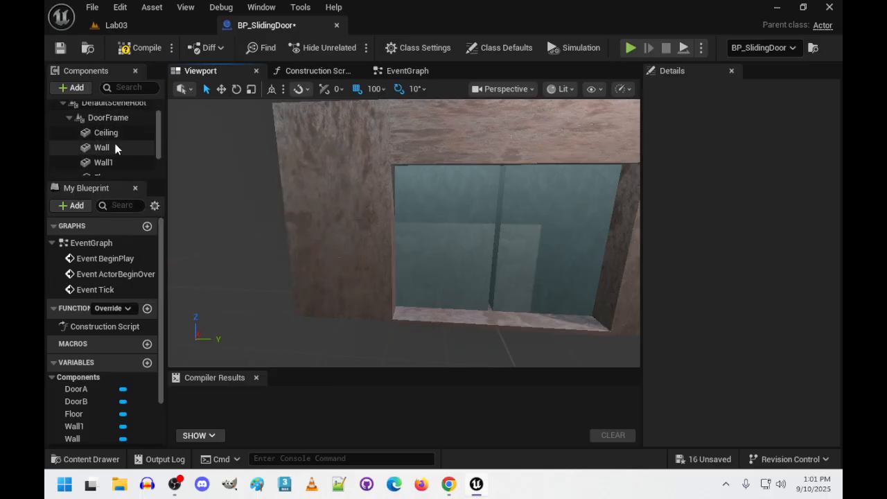
scroll(114, 147, "down", 1)
scroll(112, 146, "up", 3)
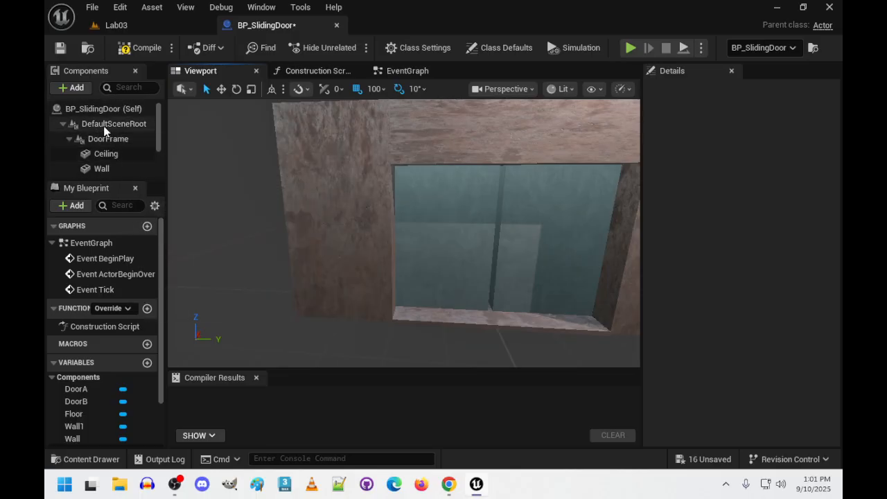
left_click(107, 126)
right_click(111, 127)
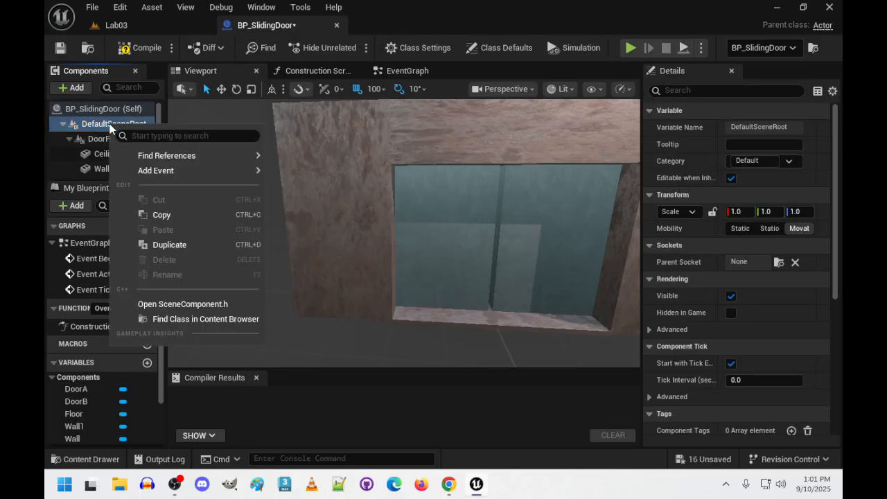
left_click(72, 87)
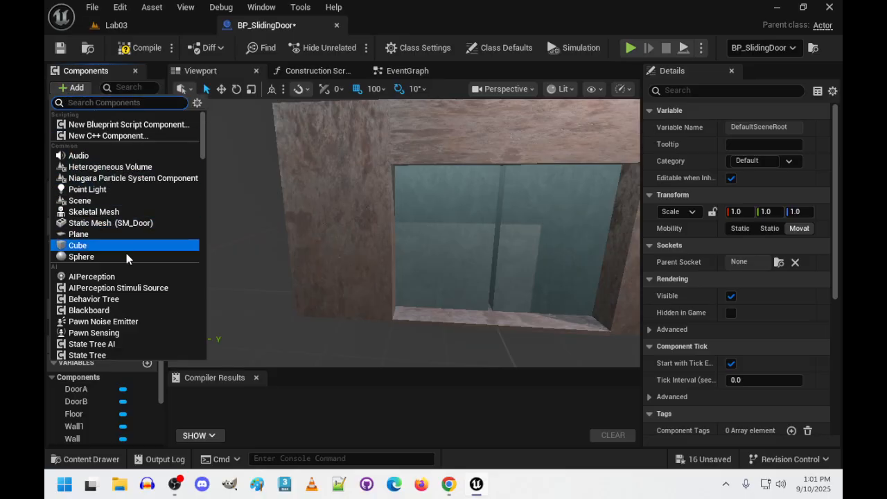
scroll(119, 235, "down", 1)
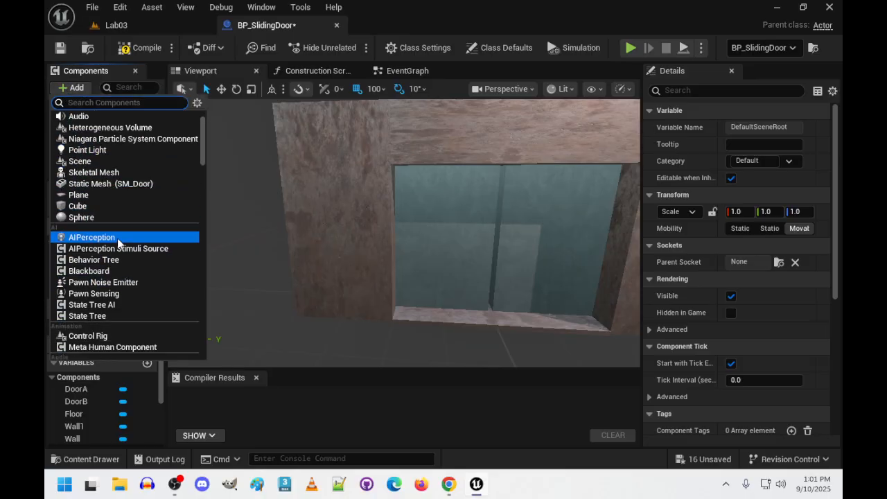
scroll(119, 239, "up", 1)
scroll(117, 235, "down", 5)
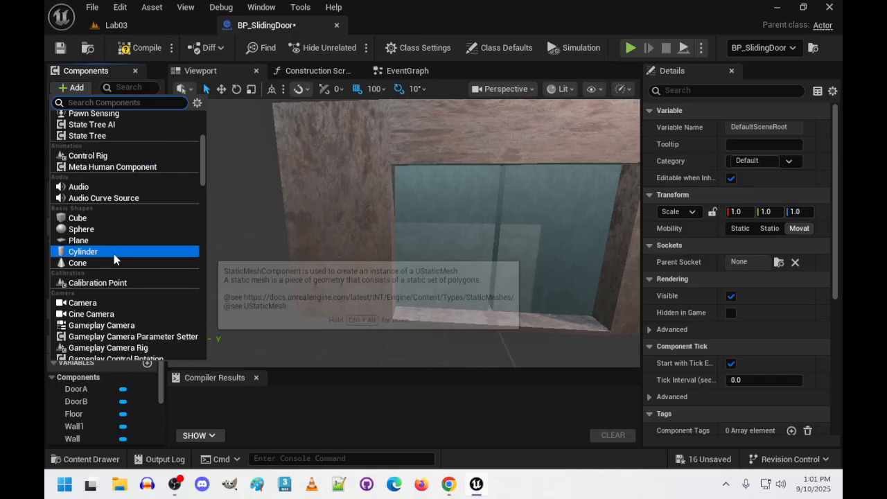
scroll(115, 258, "down", 1)
scroll(116, 243, "up", 2)
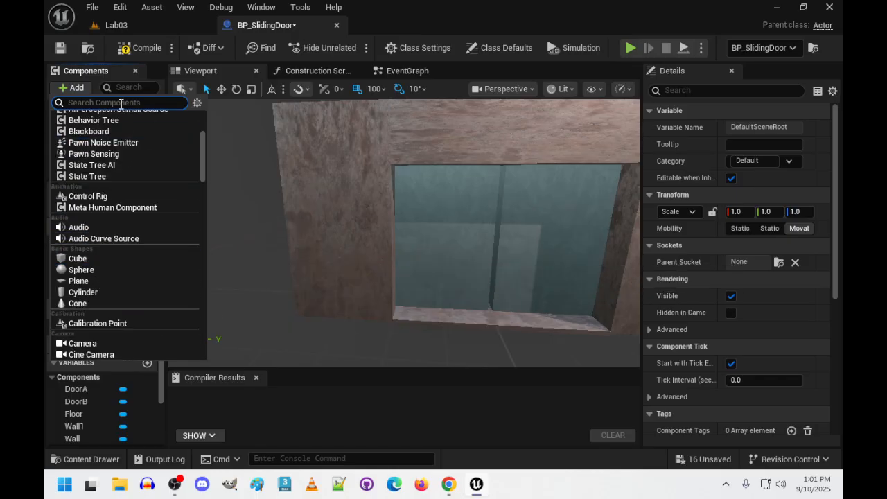
type("box")
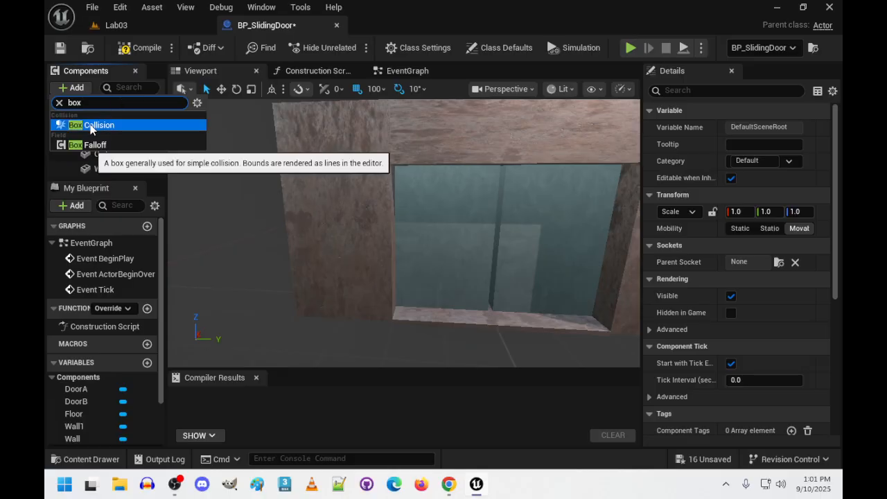
left_click(90, 124)
key("Return")
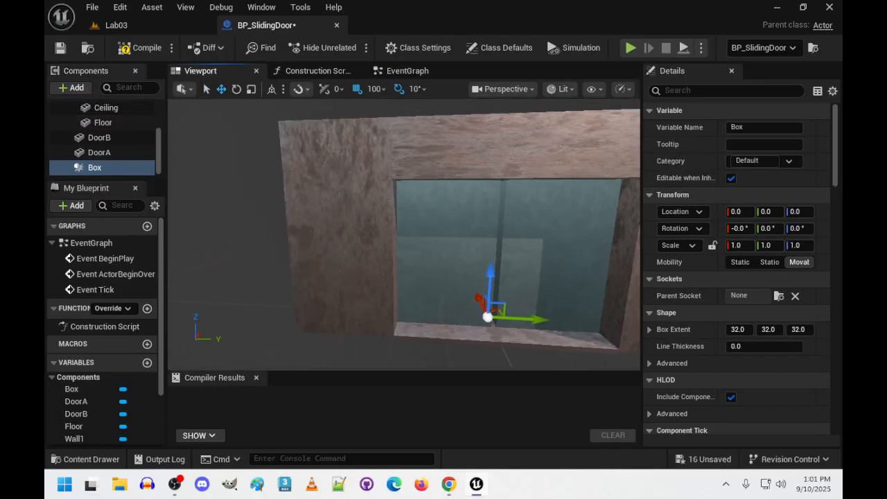
Set the collision box's extent to 100 on X, Y and Z.
right_click_drag(403, 233, 298, 246)
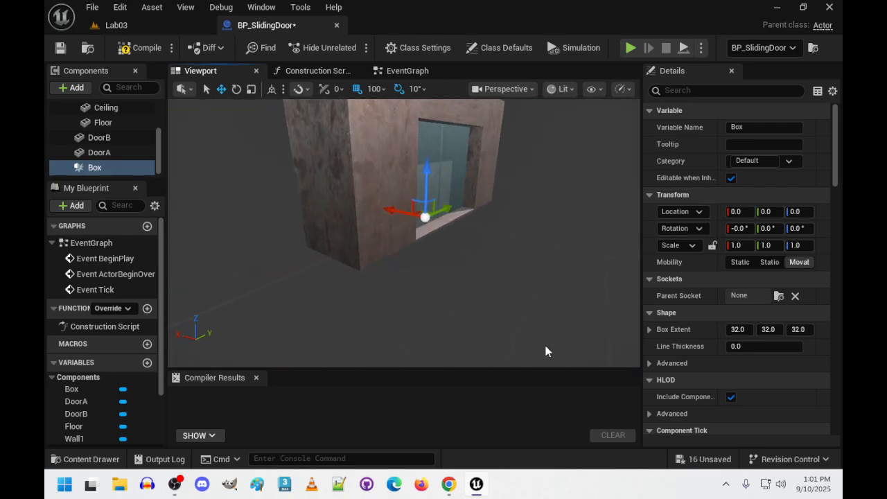
left_click(737, 330)
type("100")
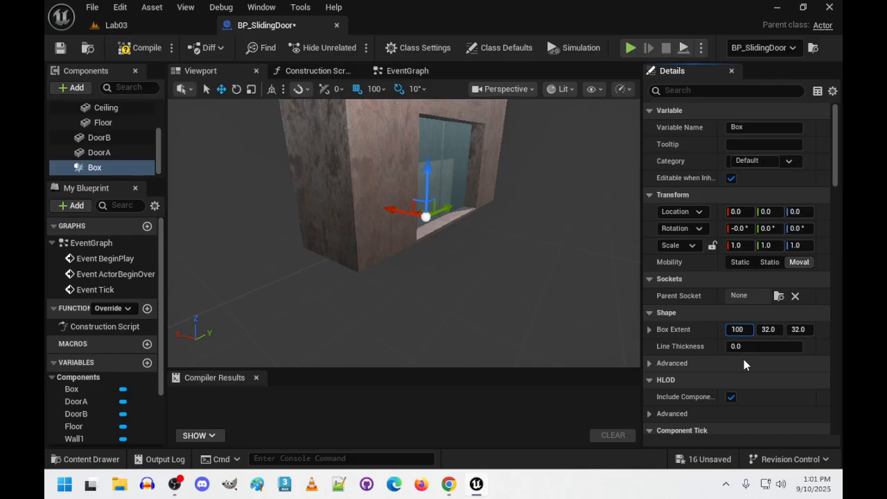
key("Tab")
type("100")
key("Tab")
type("100")
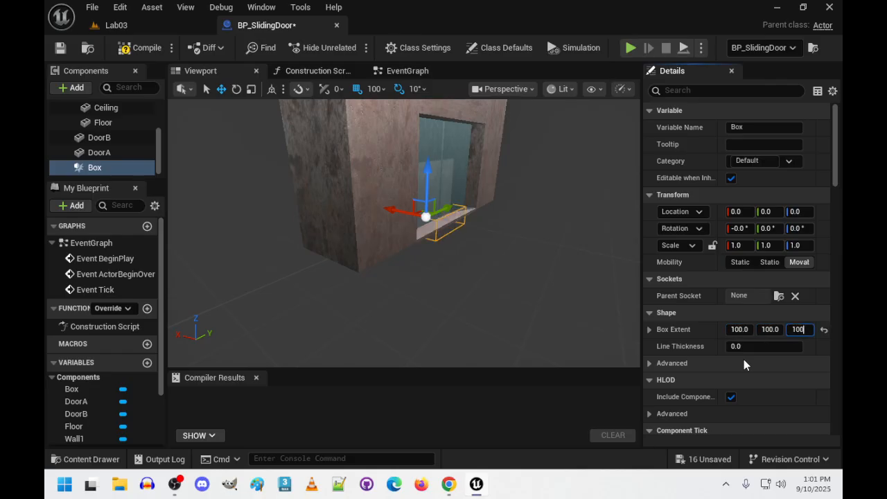
key("Tab")
Try a Z scale of 3 on the collision box, settle on 2, and raise the box to Z location 200.
scroll(693, 298, "down", 1)
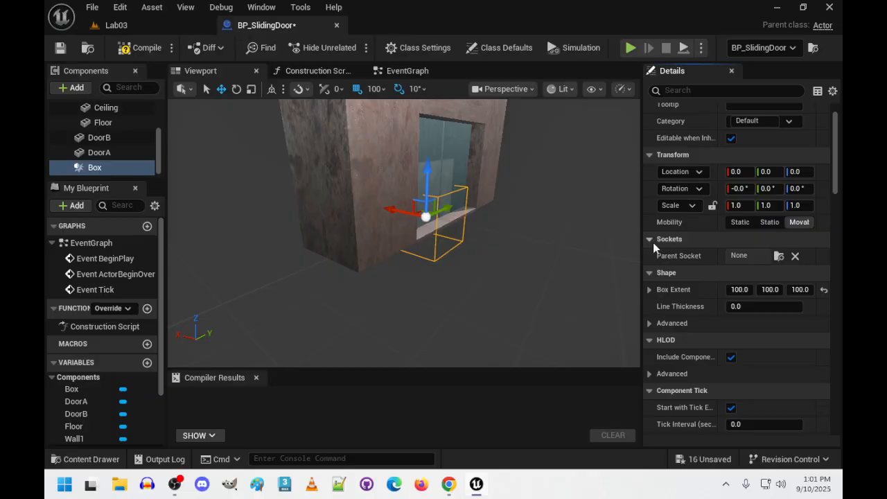
scroll(584, 265, "up", 3)
left_click(797, 205)
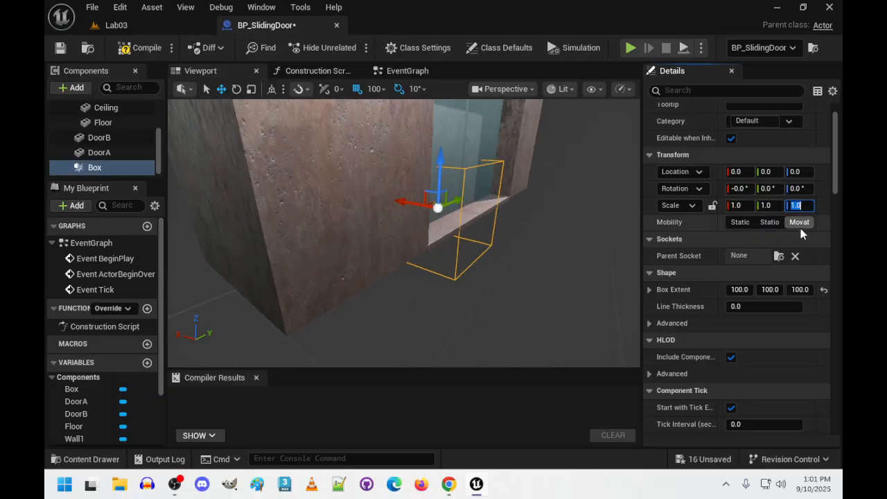
key("Return")
right_click_drag(526, 236, 492, 196)
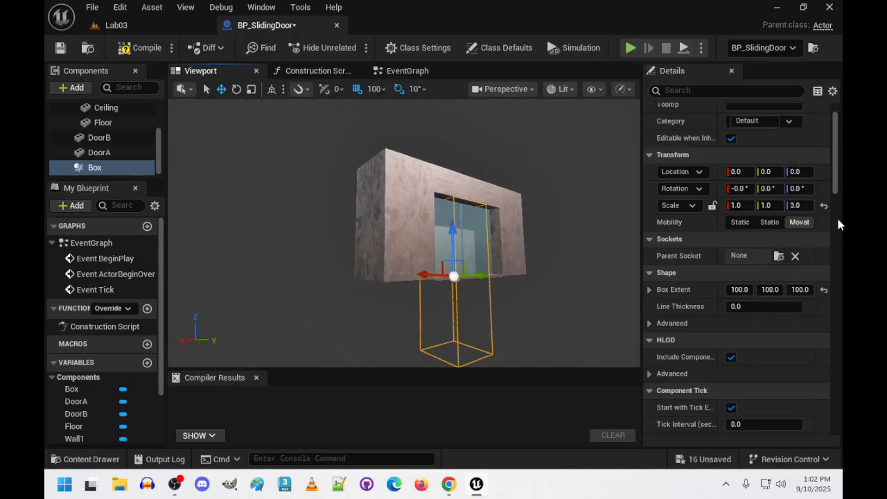
left_click(797, 205)
type("2")
key("Return")
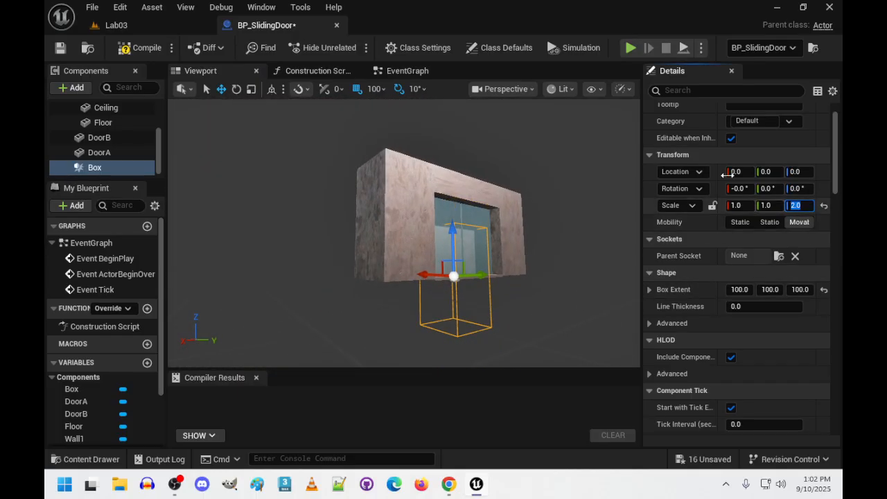
left_click_drag(450, 244, 478, 200)
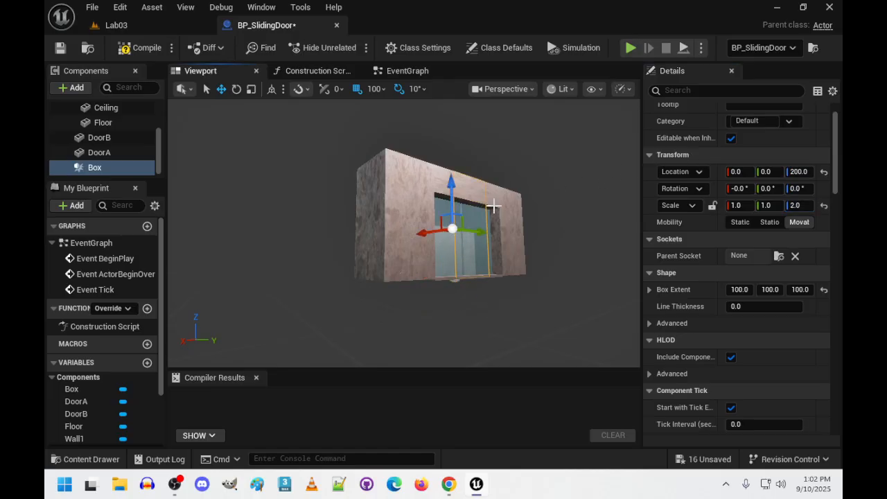
Set the collision box's Y scale to 3, after trying 2.5, and its X scale to 4.
mouse_move(479, 199)
right_mouse_down()
mouse_move(489, 177)
mouse_move(495, 197)
mouse_move(471, 208)
mouse_move(488, 212)
right_mouse_up()
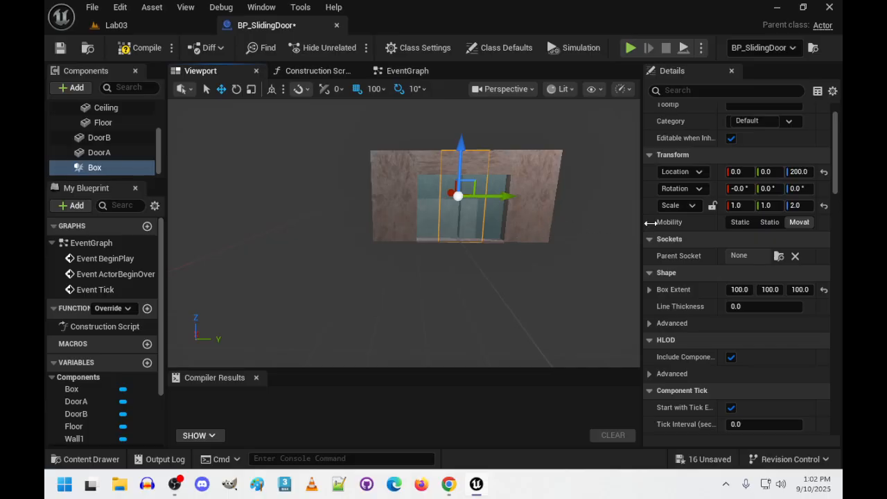
left_click(768, 205)
type("2")
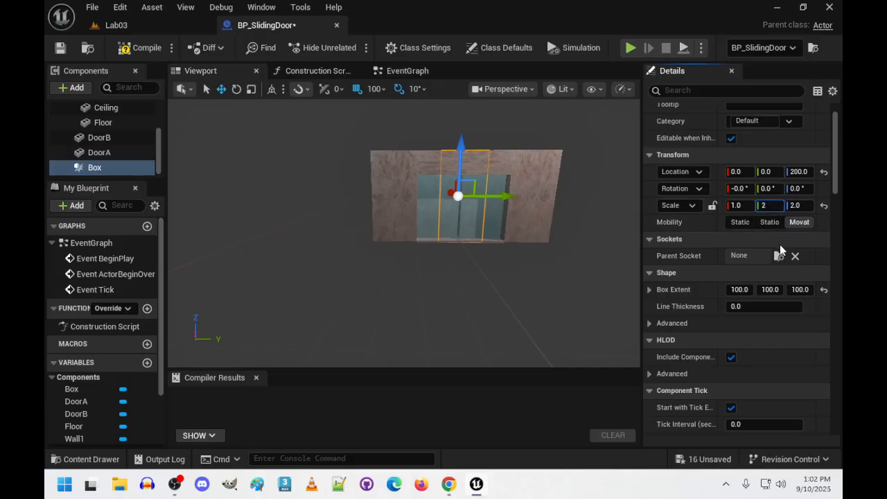
type(".5")
key("Return")
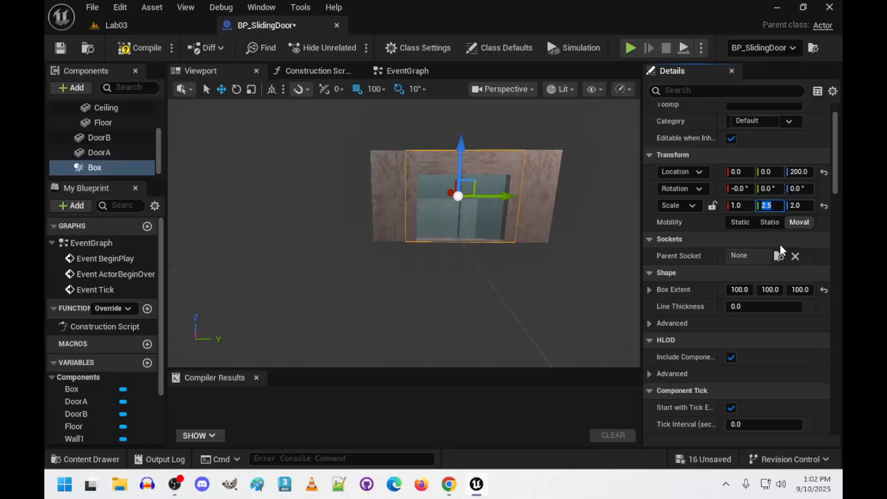
type("3")
key("Return")
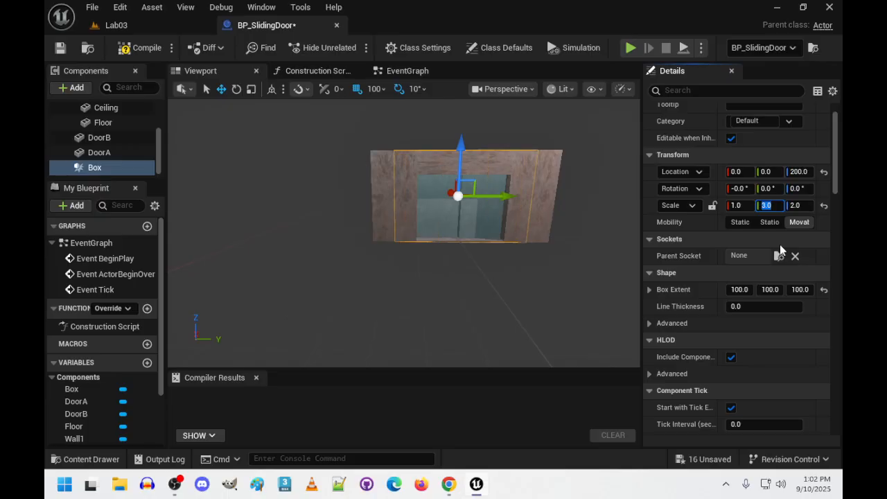
left_click(740, 206)
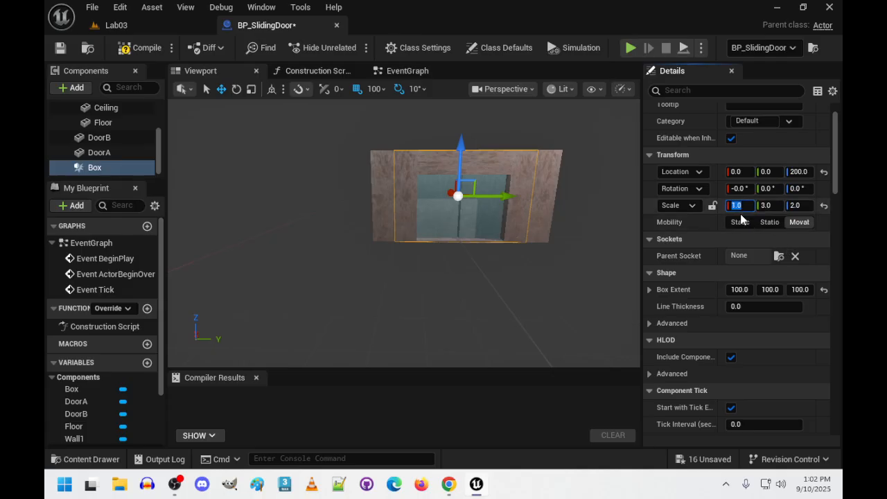
type("4")
key("Return")
right_click_drag(443, 240, 452, 264)
key("s")
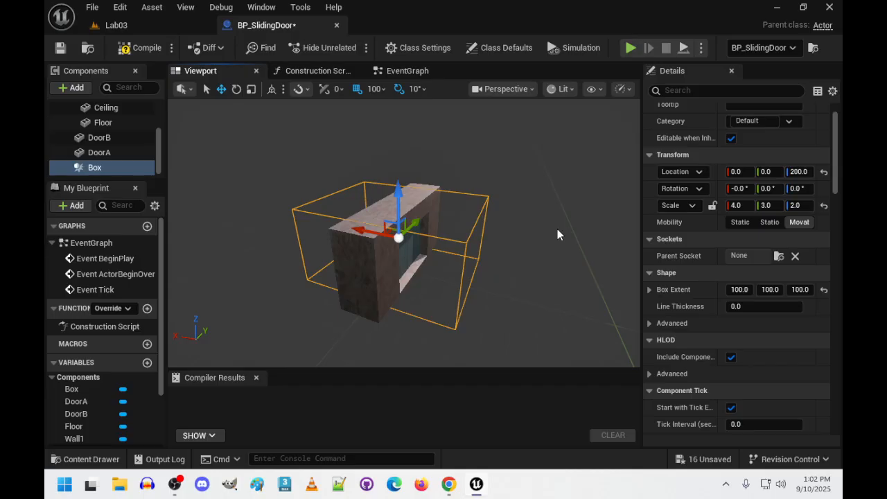
right_click_drag(558, 230, 364, 241)
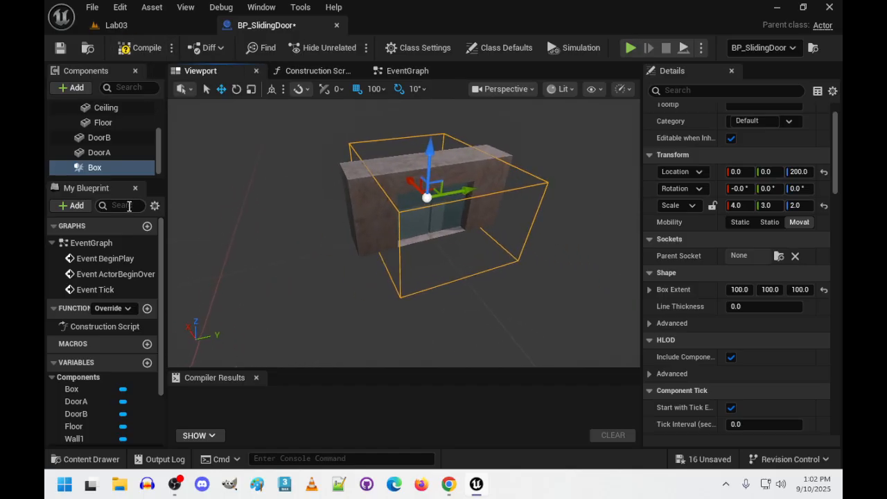
Rename the Box component as DoorTrigger and compile the Blueprint.
right_click(101, 168)
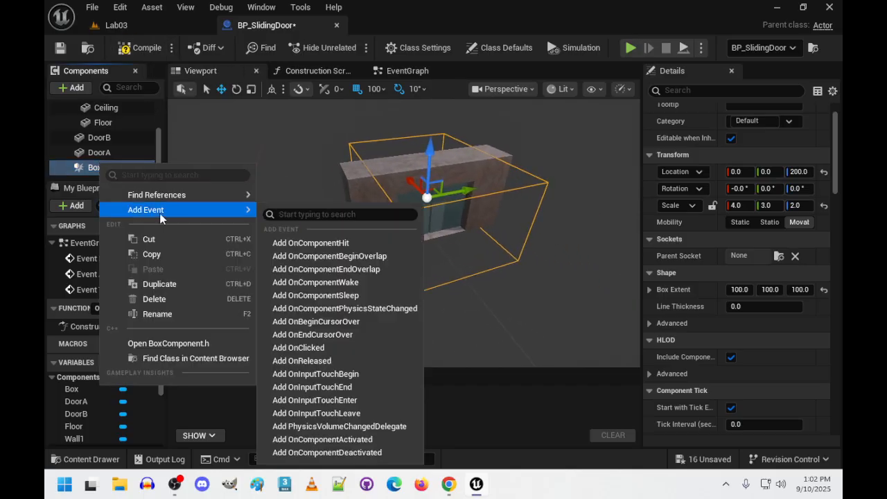
left_click(157, 314)
type("Door")
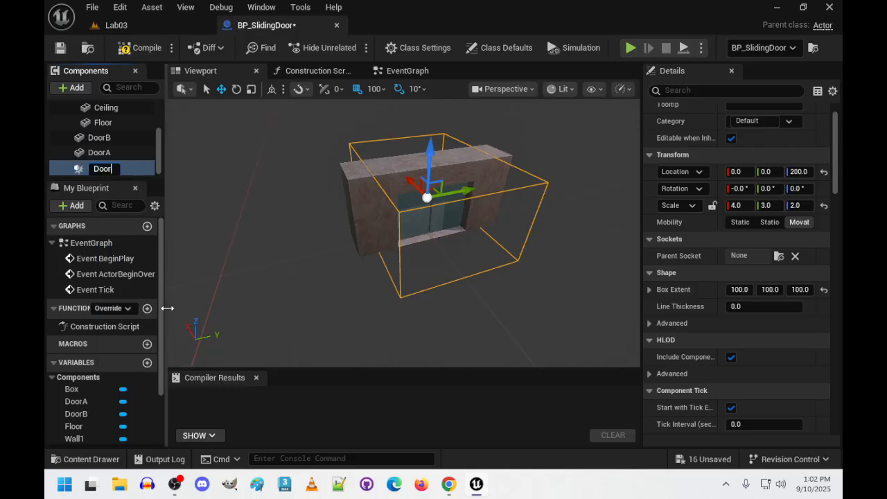
type("Trigger")
key("Return")
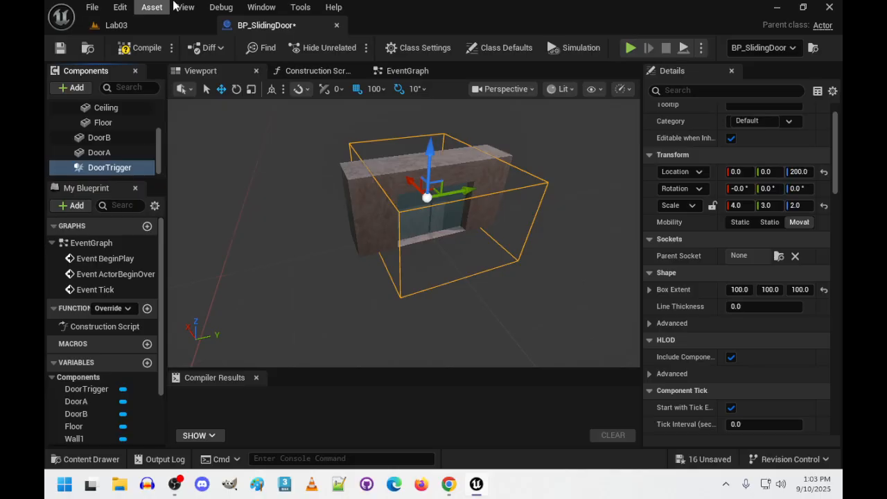
left_click(146, 49)
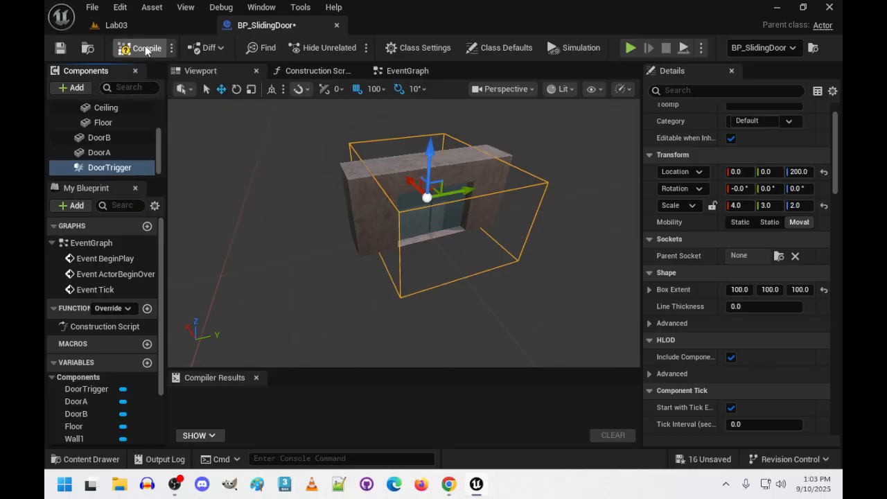
In the Lab03 level, set the placed sliding door's Y scale to 1.25 and X scale to 1, after trying 1.5 on both.
left_click(115, 25)
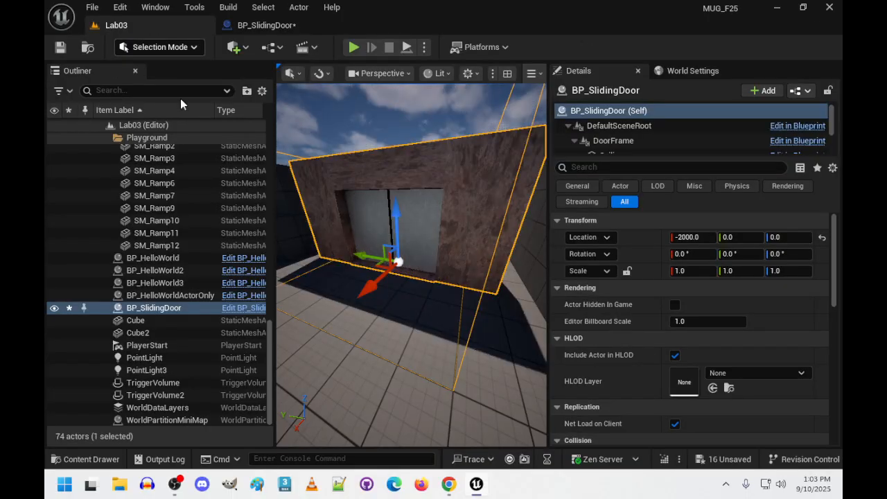
right_click_drag(411, 266, 346, 301)
left_click(675, 271)
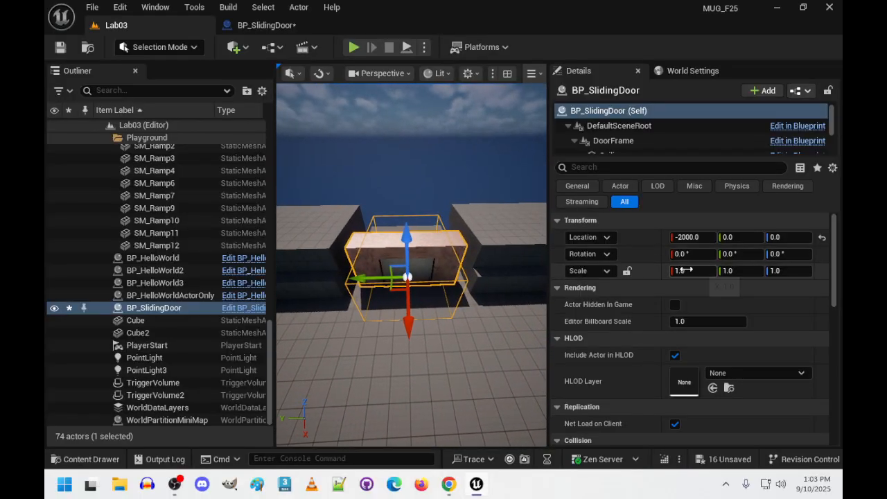
key("Tab")
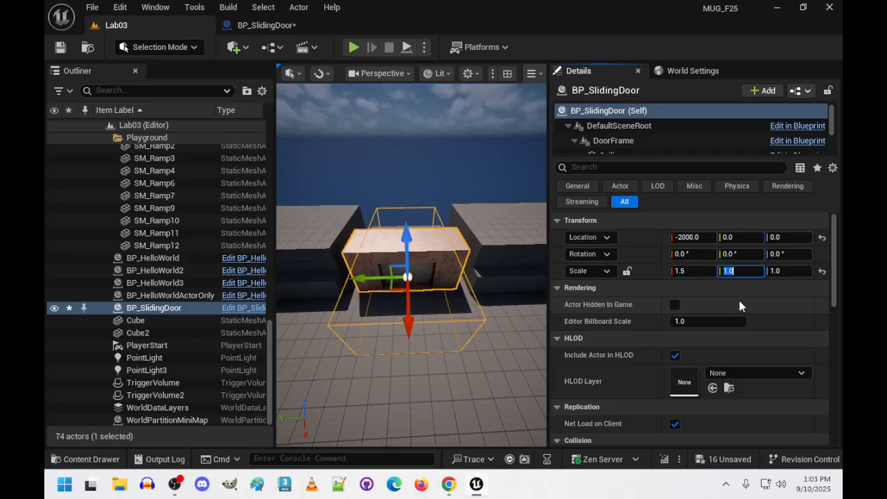
key("Tab")
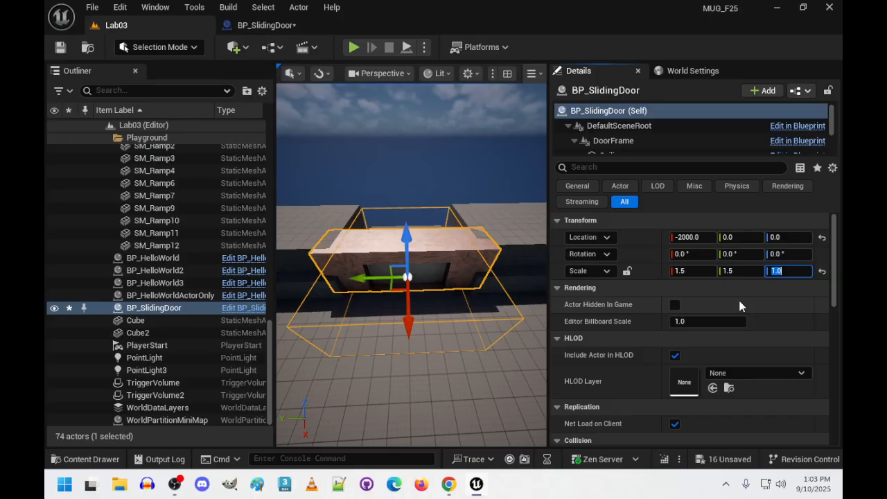
key("shift+Tab")
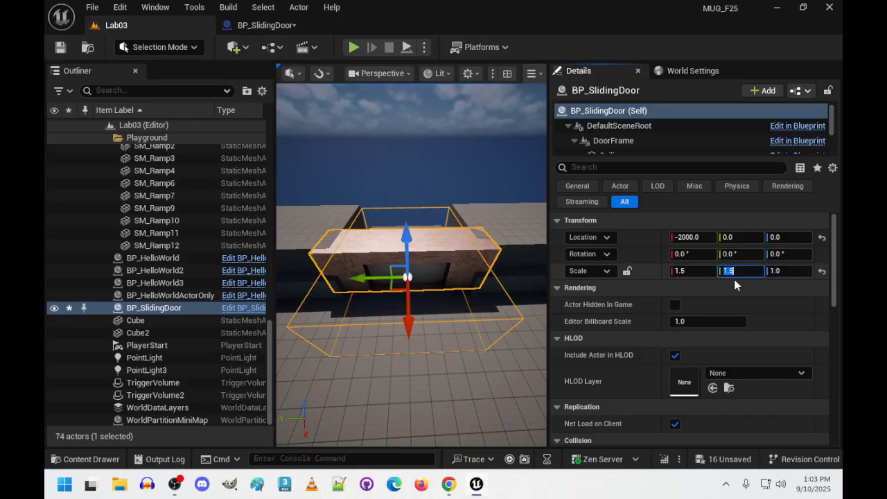
type("1.25")
key("Return")
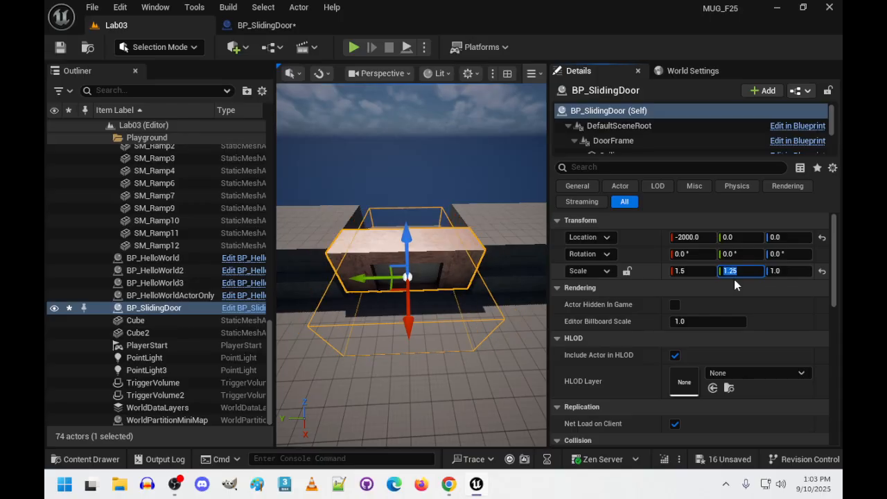
left_click(679, 271)
type("1")
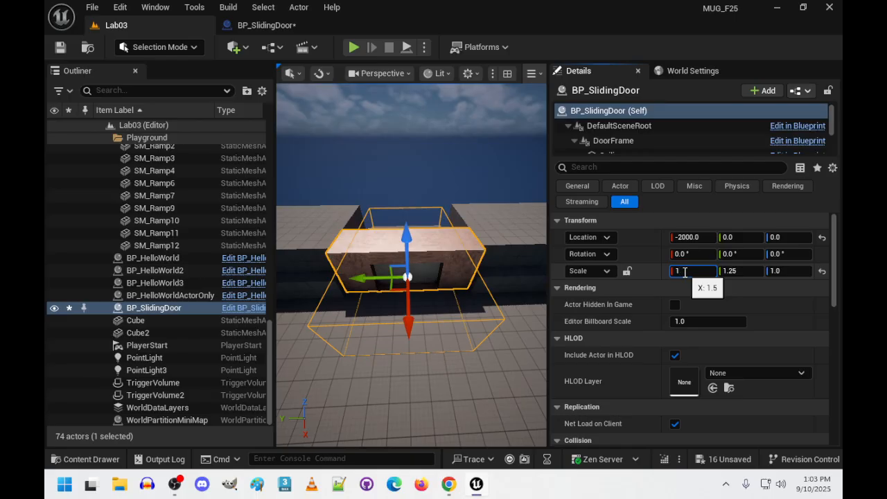
key("Return")
Move the sliding door into the gap between the outer walls, at X location -2100.
right_click_drag(495, 208, 463, 249)
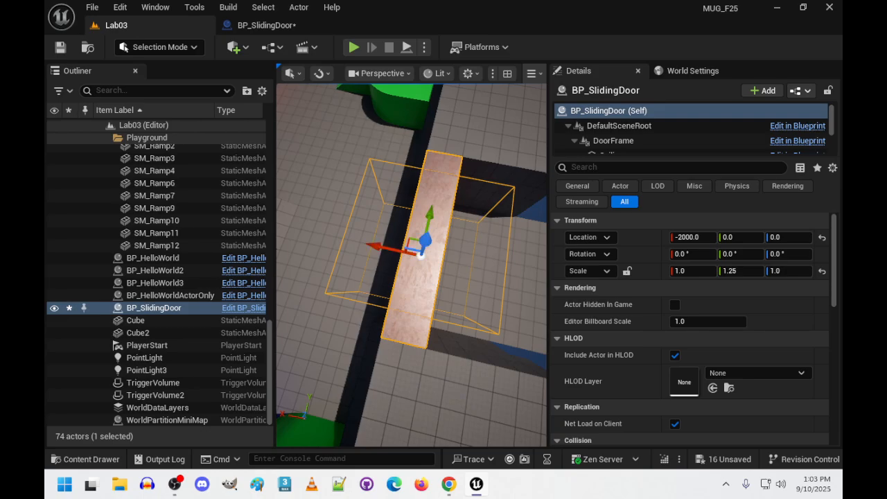
right_click_drag(403, 264, 457, 261)
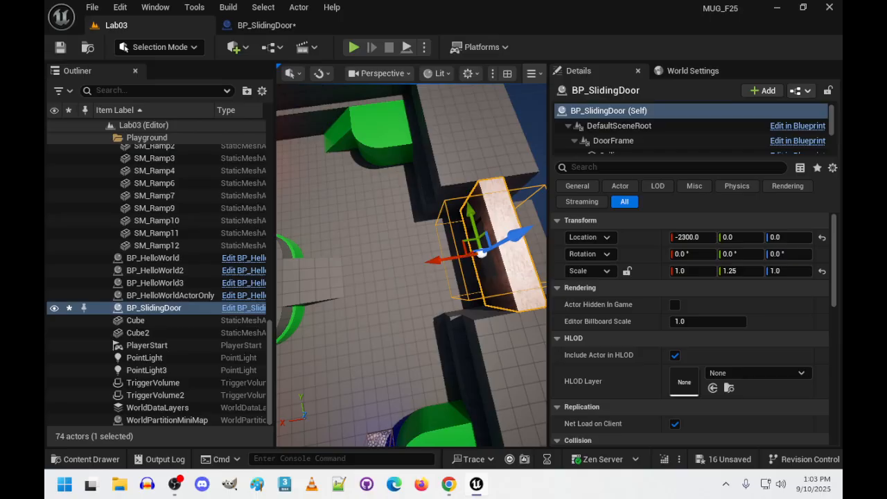
right_click_drag(406, 305, 495, 312)
right_click_drag(443, 291, 468, 298)
right_click(387, 277)
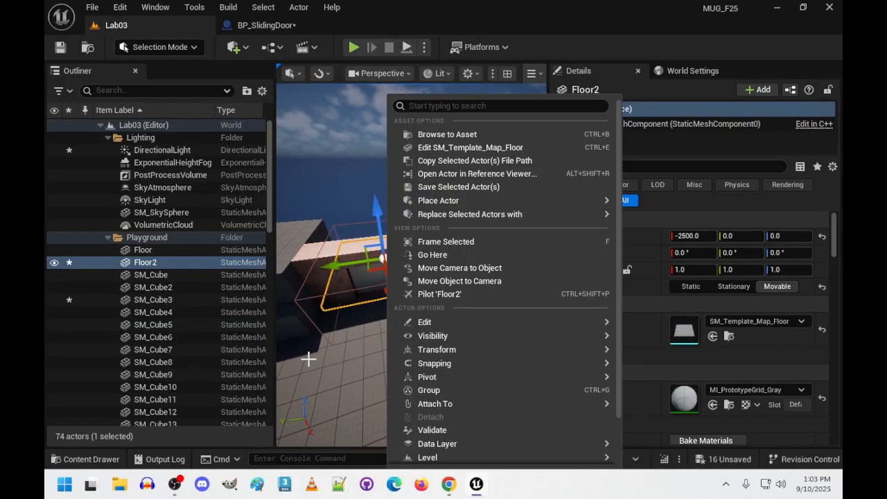
left_click(309, 359)
right_click_drag(341, 379, 387, 357)
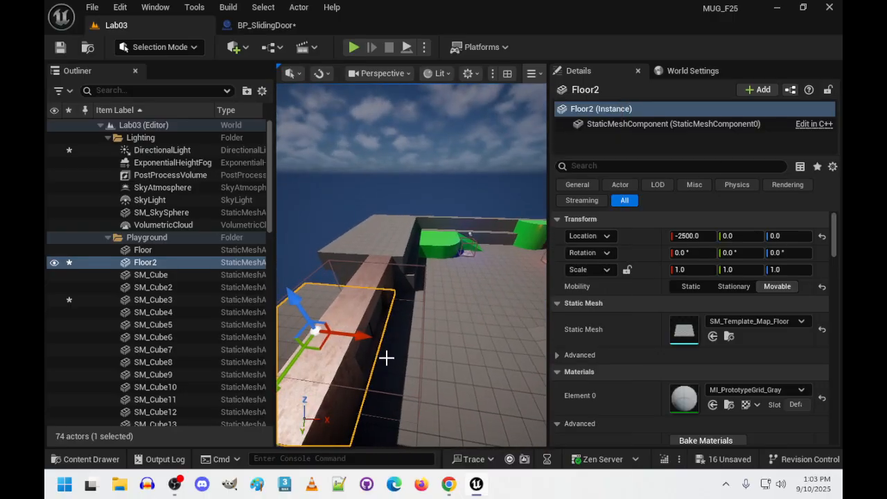
key("ctrl+d")
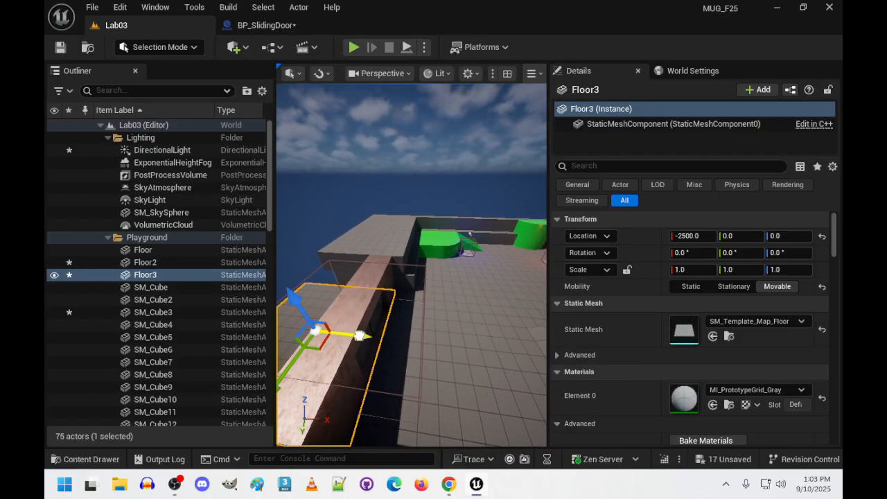
left_click_drag(359, 336, 529, 347)
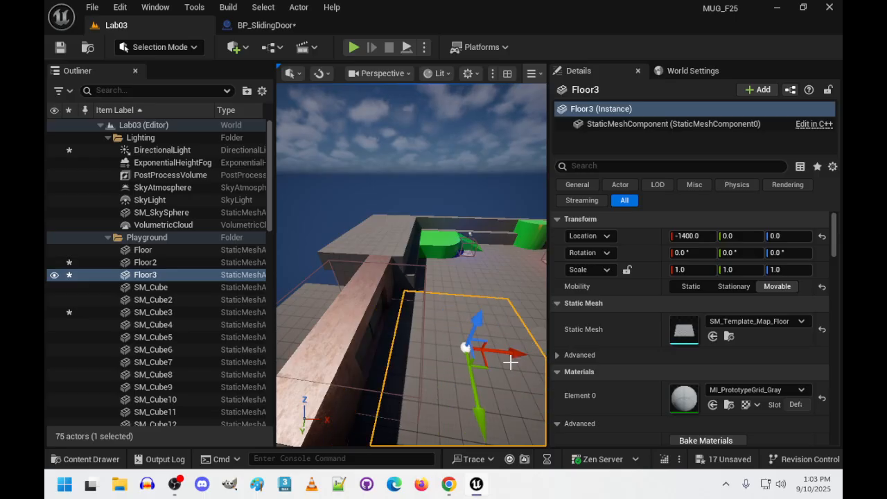
key("ctrl+z")
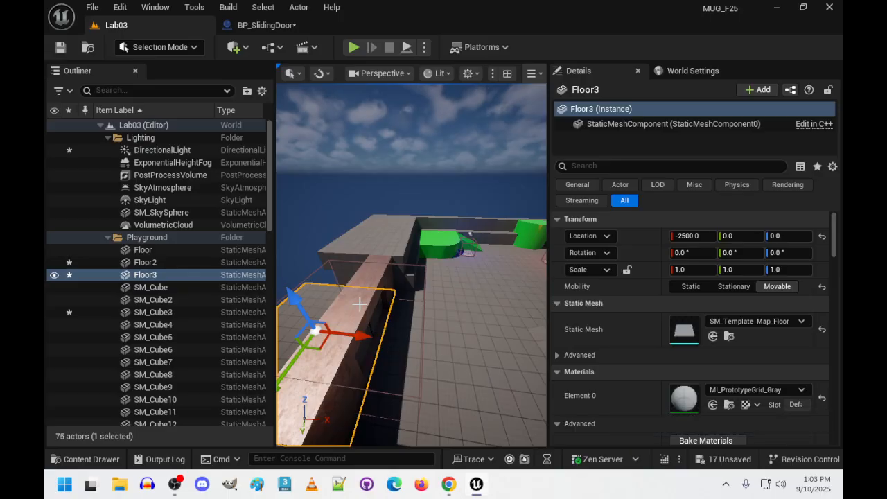
key("ctrl+z")
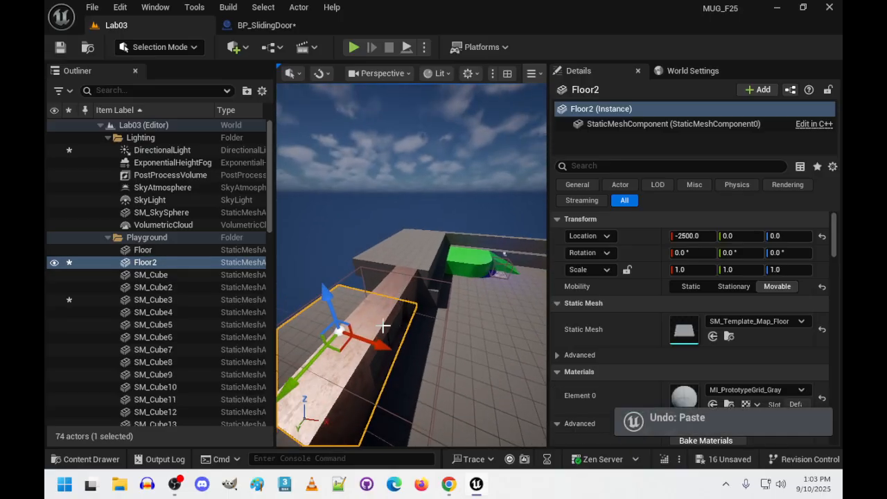
Duplicate the sliding door actor and move the copy along X to -1100.
left_click(371, 314)
right_click_drag(448, 350, 518, 319)
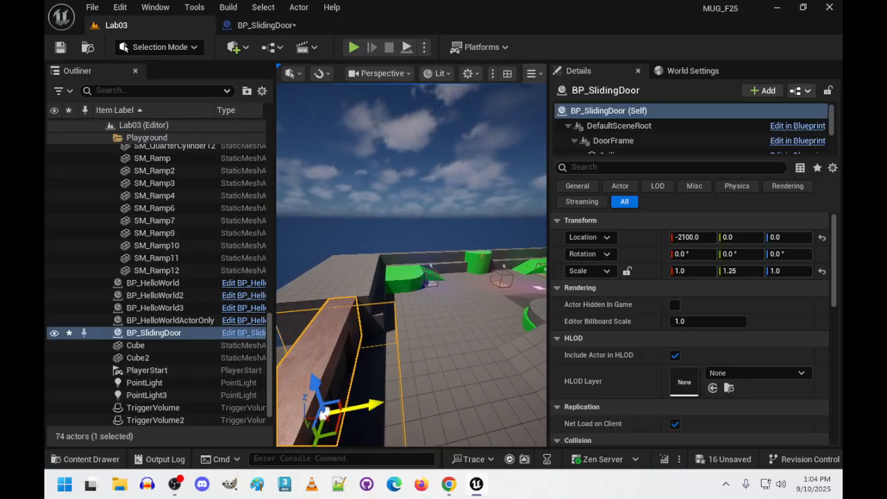
left_click_drag(361, 405, 485, 357, "alt")
key("ctrl+z")
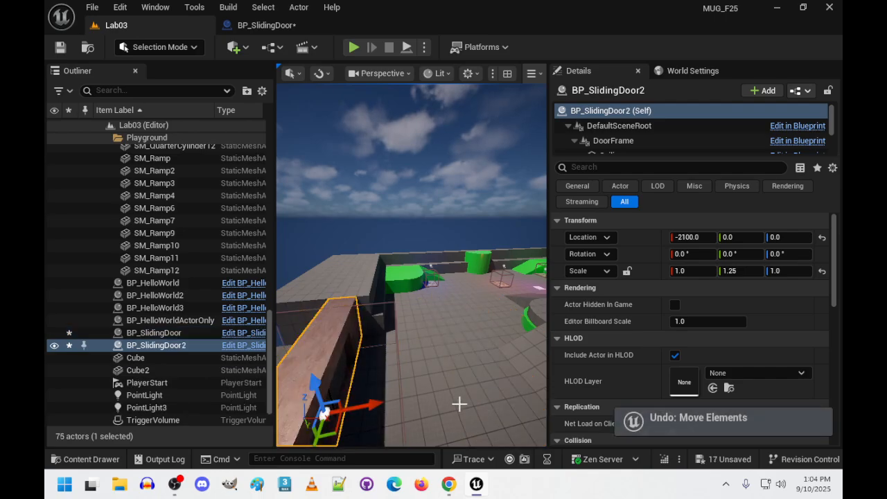
left_click_drag(373, 403, 515, 371)
Set the duplicated sliding door's Y scale and X scale to 0.5.
right_click_drag(515, 371, 467, 328)
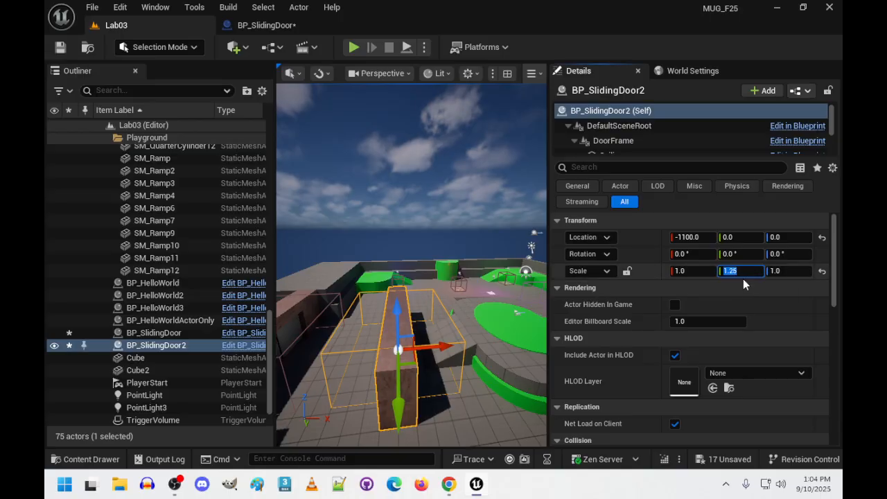
key("Return")
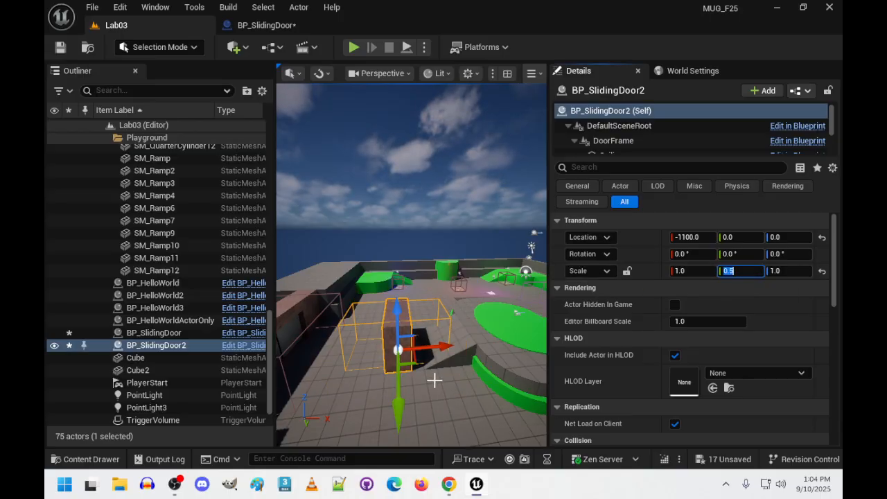
right_click_drag(434, 379, 368, 368)
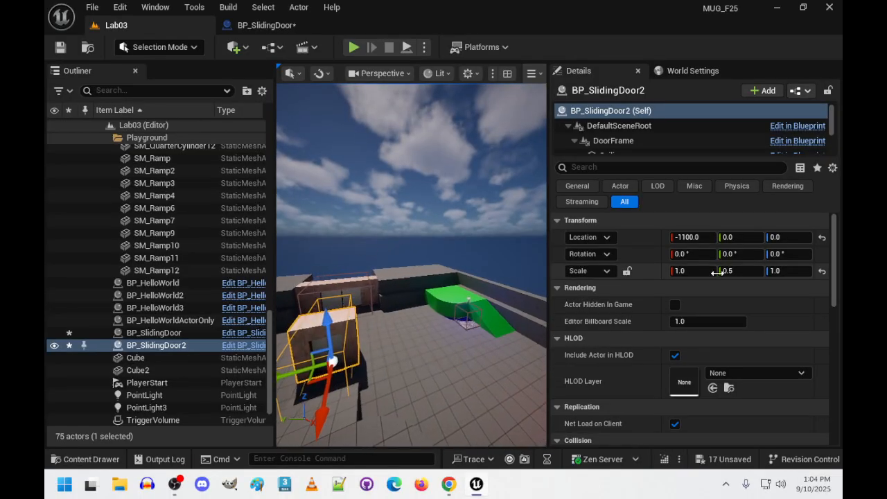
left_click(700, 273)
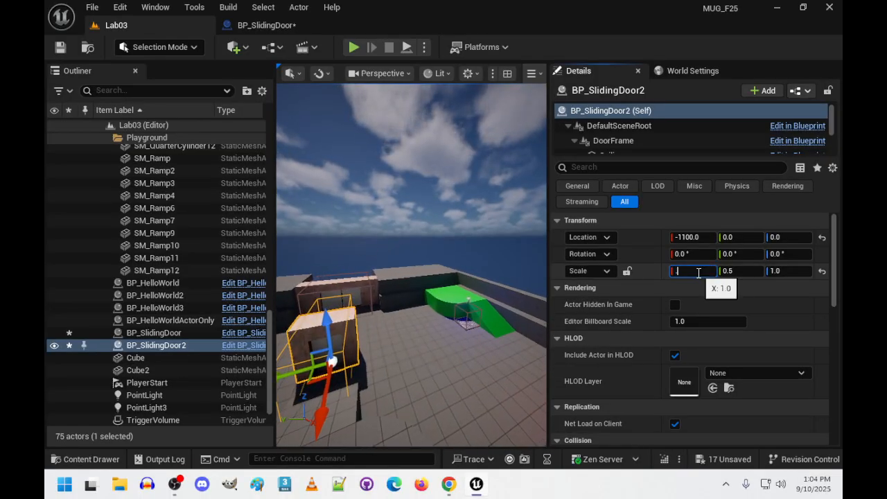
key("Return")
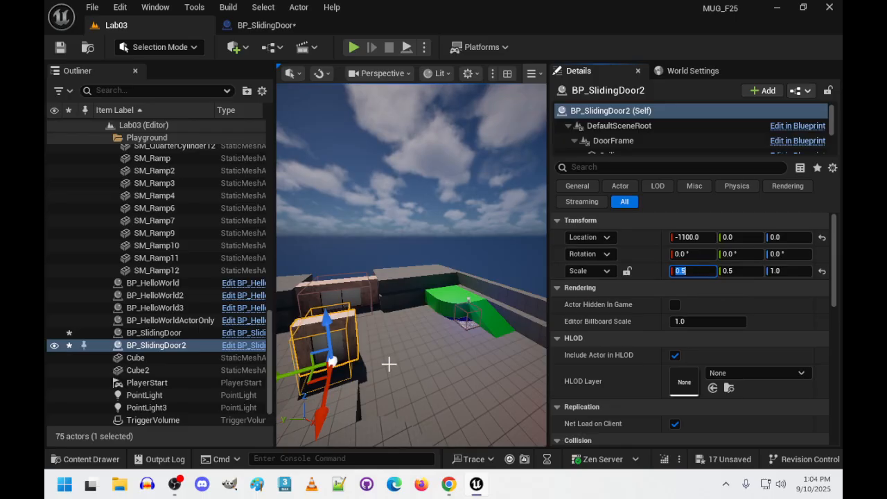
Rotate the duplicated sliding door about its vertical axis and set its yaw to exactly 45°.
right_click_drag(388, 365, 298, 388)
key("e")
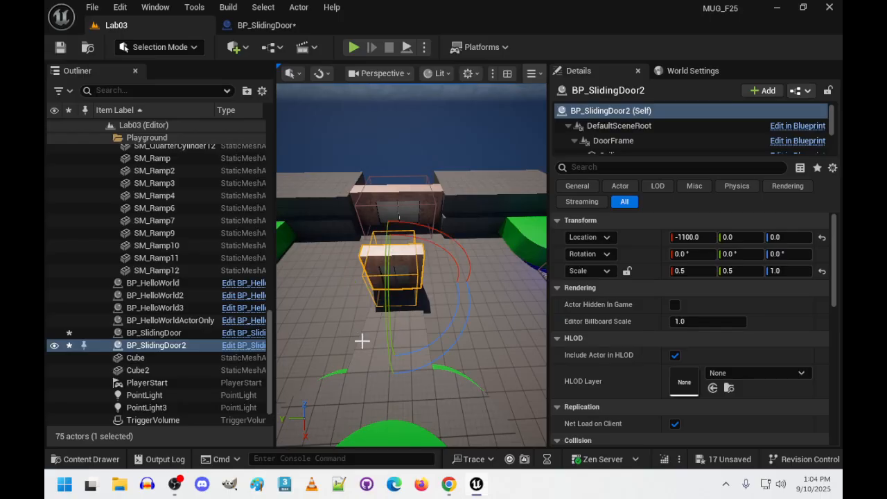
left_click_drag(447, 346, 298, 382)
left_click(789, 254)
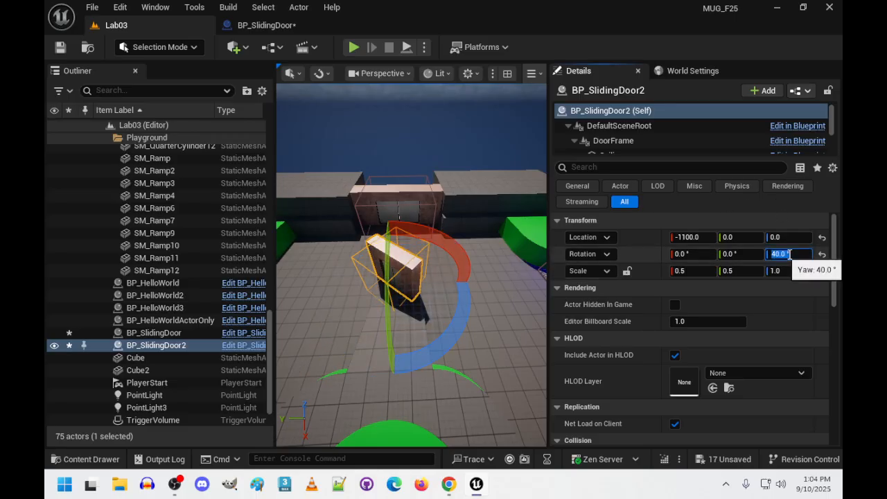
type("45")
key("Return")
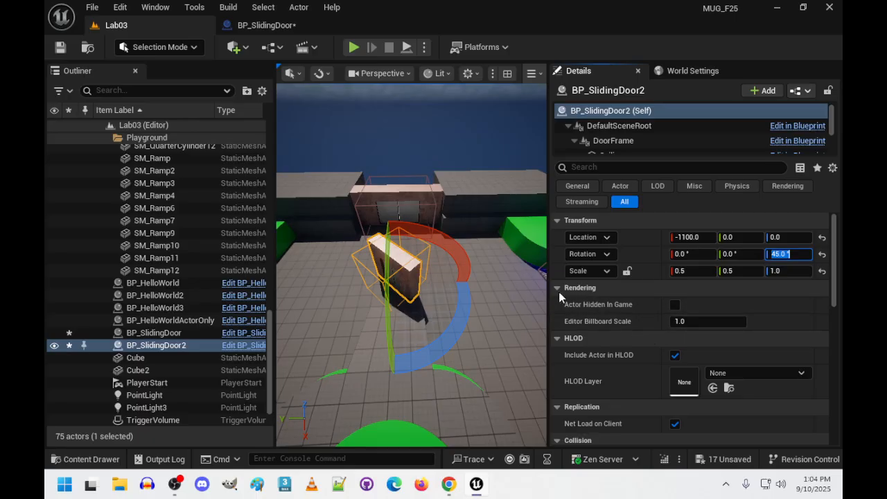
Move the duplicated sliding door to Y location -900 and X location -1400, near the green corner ramp.
type("wq")
right_click_drag(500, 305, 499, 306)
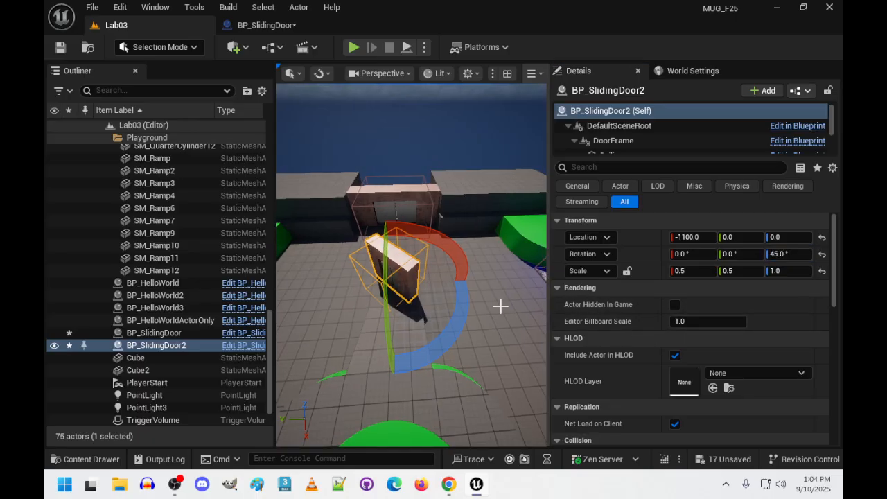
key("w")
left_click_drag(351, 284, 460, 294)
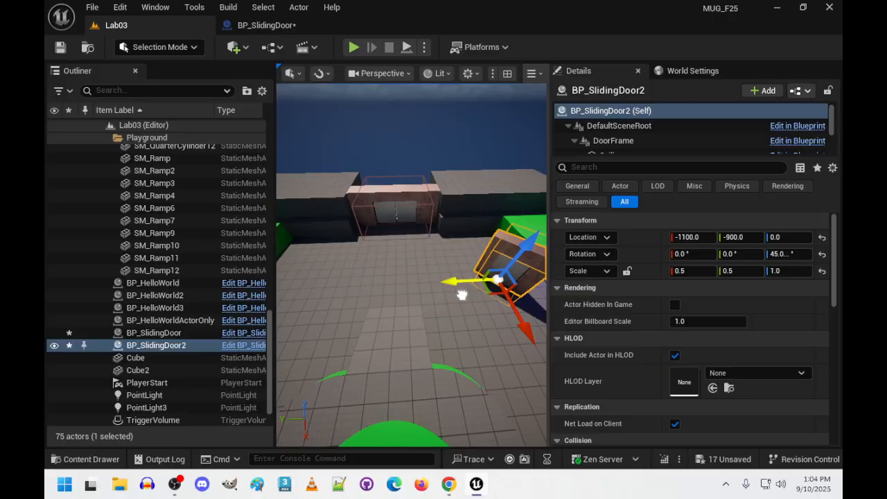
right_click_drag(461, 294, 423, 367)
key("s")
right_click_drag(517, 349, 482, 428)
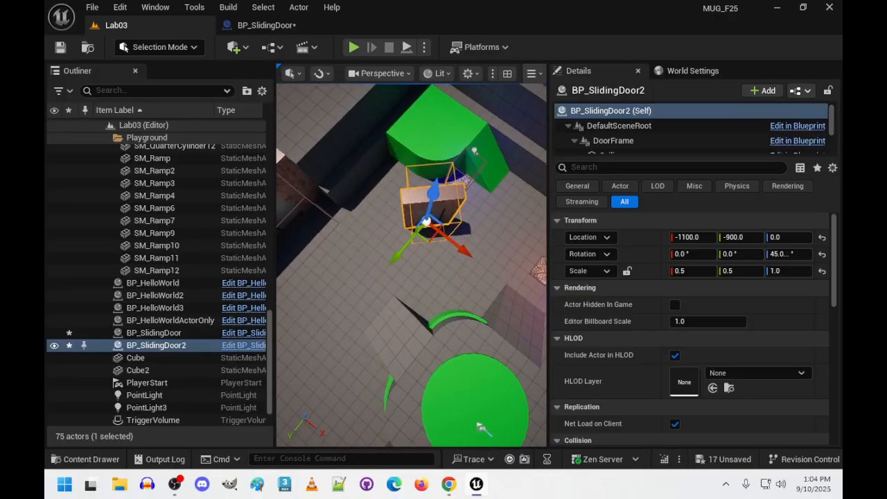
right_click_drag(487, 258, 487, 258)
key("a")
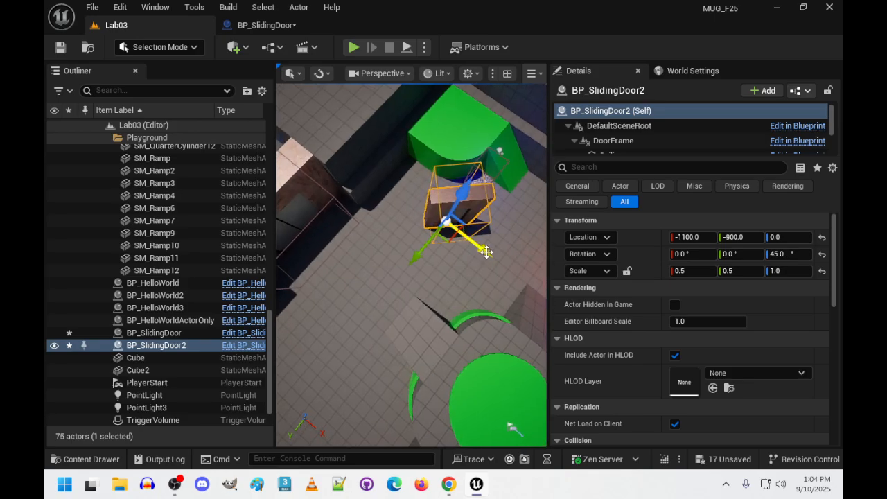
mouse_move(411, 249)
left_mouse_down()
mouse_move(395, 238)
mouse_move(416, 261)
left_mouse_up()
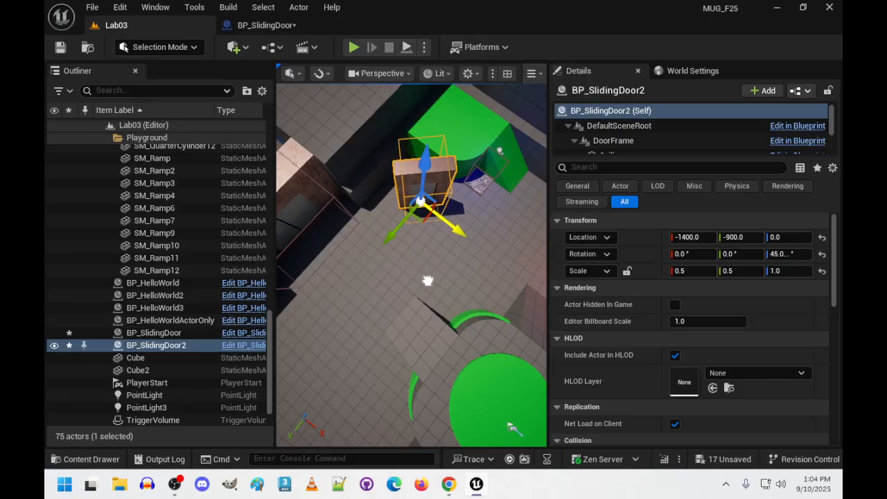
Examine the frame, panels and trigger box of the smaller, rotated sliding door from several angles.
right_click_drag(465, 320, 432, 208)
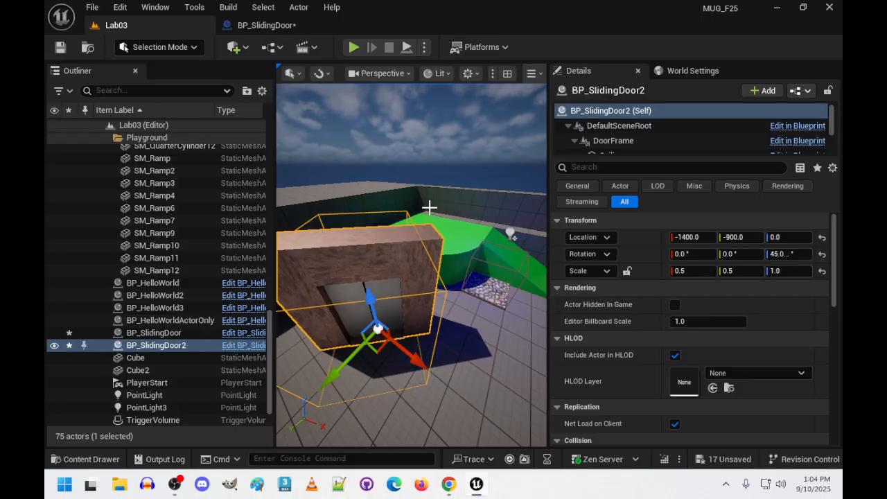
right_click_drag(435, 230, 450, 188)
key("w")
key("s")
right_click_drag(513, 305, 460, 329)
key("w")
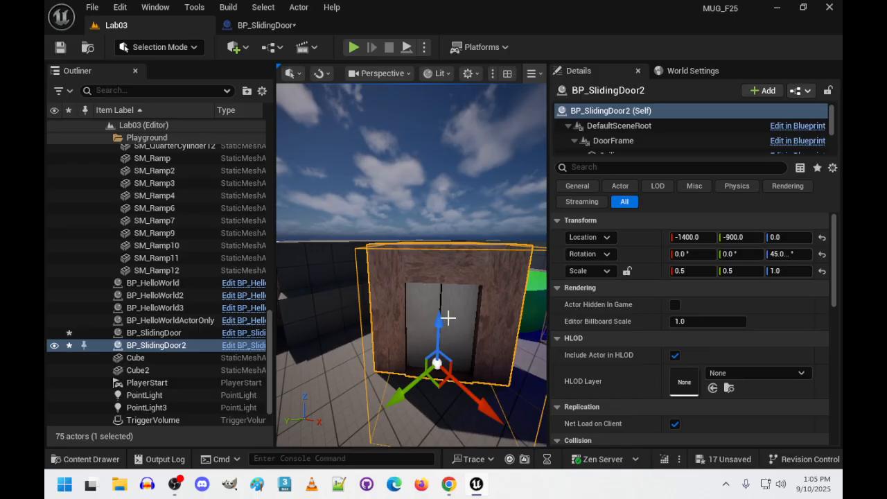
Return to the BP_SlidingDoor Blueprint and review the door assembly and its list of component variables.
left_click(269, 26)
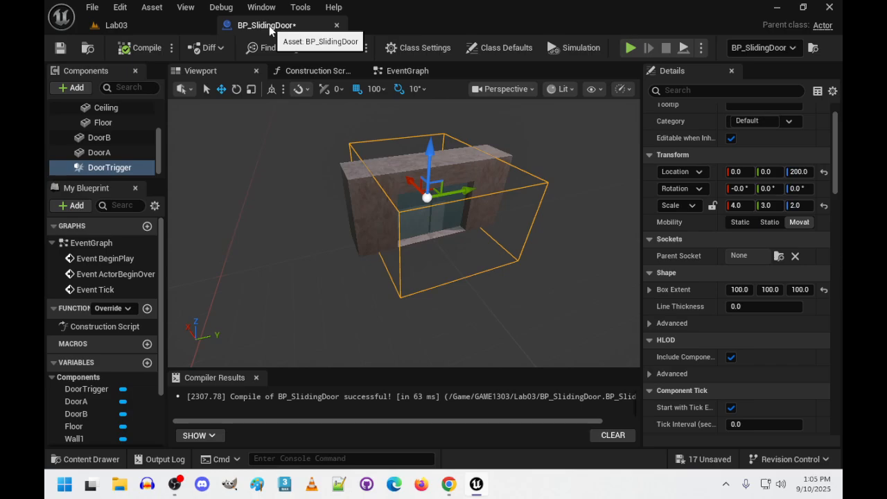
key("d")
mouse_move(277, 266)
right_mouse_down()
mouse_move(291, 250)
mouse_move(260, 274)
mouse_move(229, 259)
mouse_move(300, 266)
mouse_move(288, 264)
right_mouse_up()
key("a")
key("w")
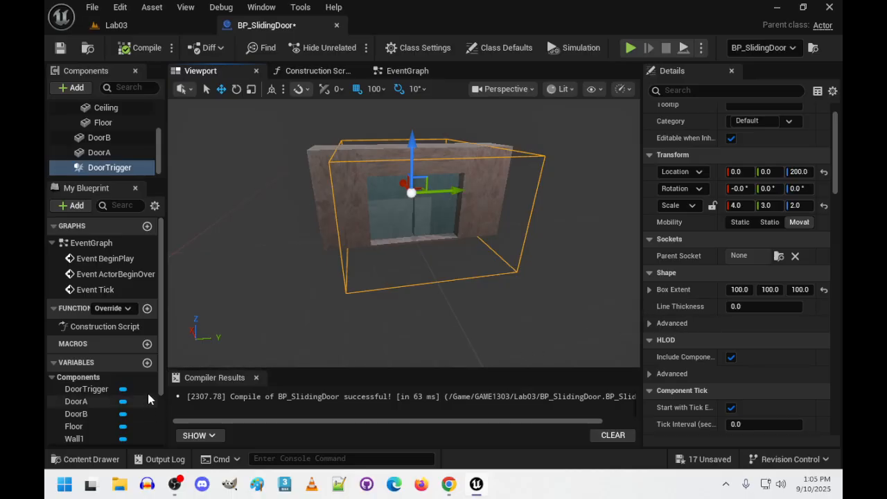
scroll(148, 381, "down", 3)
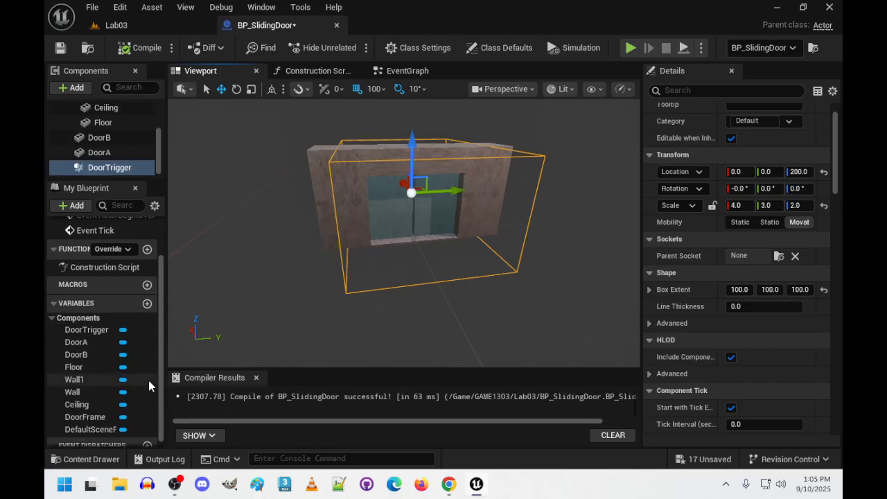
left_click(89, 323)
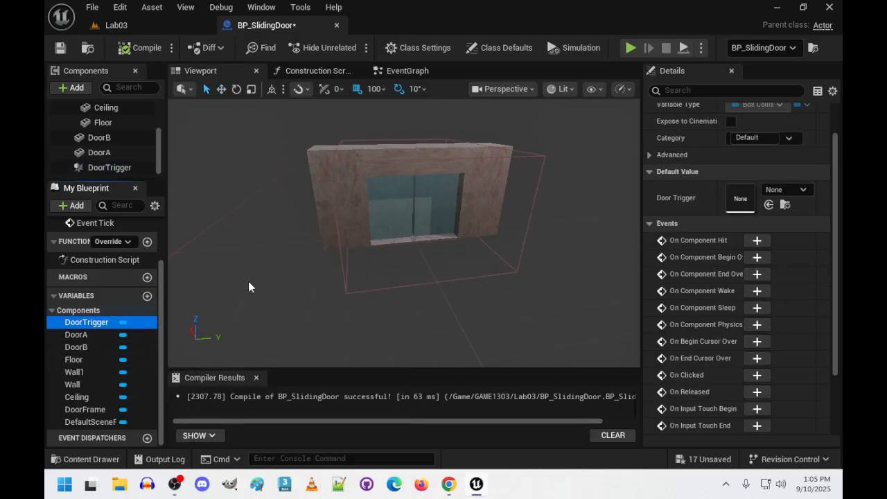
left_click(766, 138)
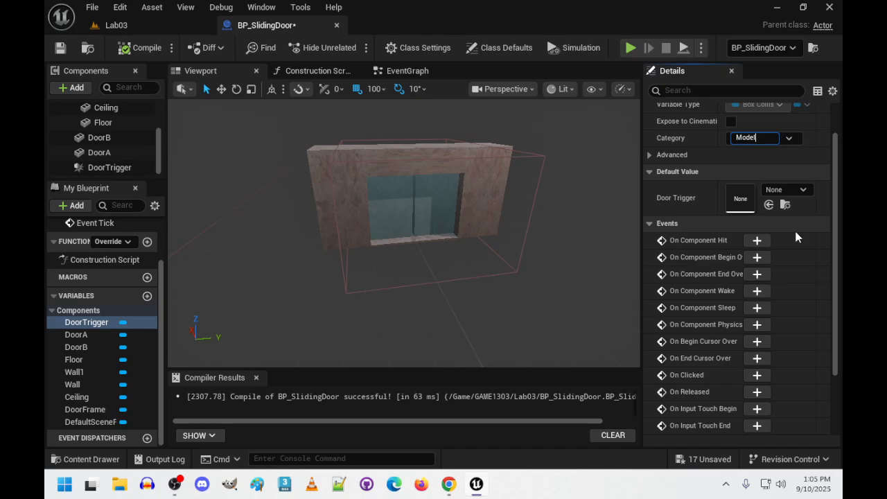
key("Return")
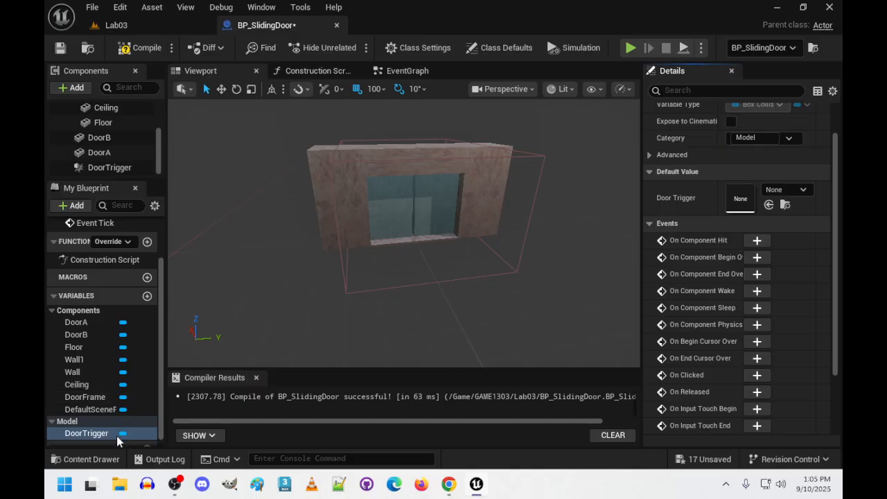
left_click_drag(114, 439, 95, 306)
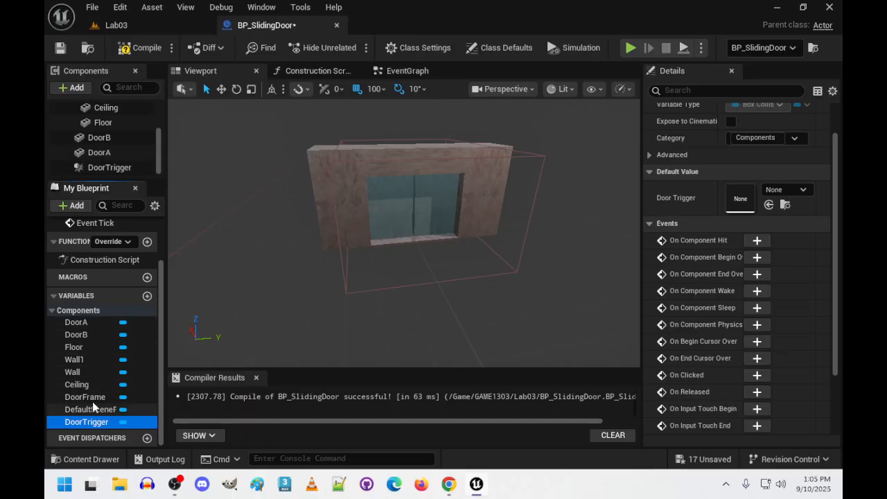
Assign the Floor component variable to a new category named Model.
left_click(74, 347)
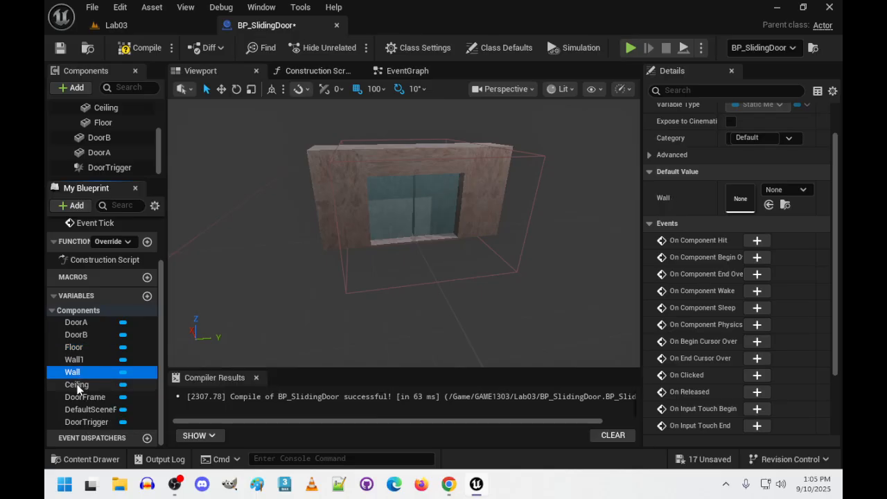
left_click_drag(74, 346, 93, 345)
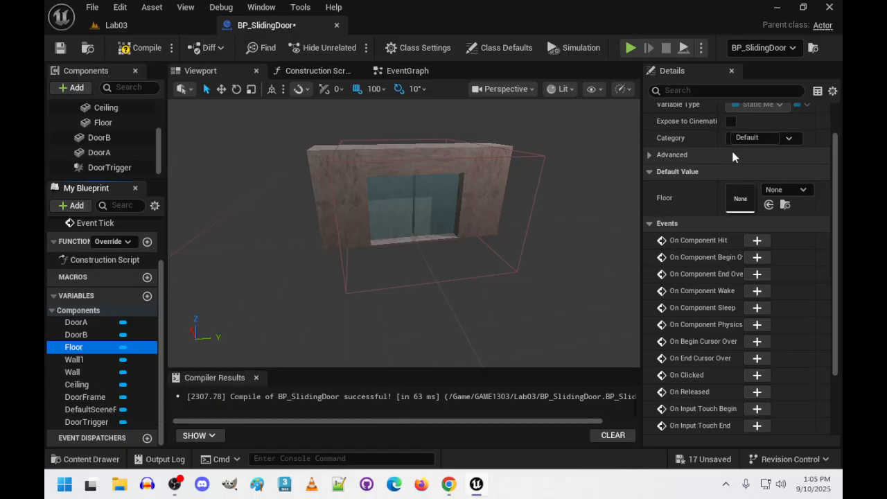
left_click(760, 138)
left_click(766, 138)
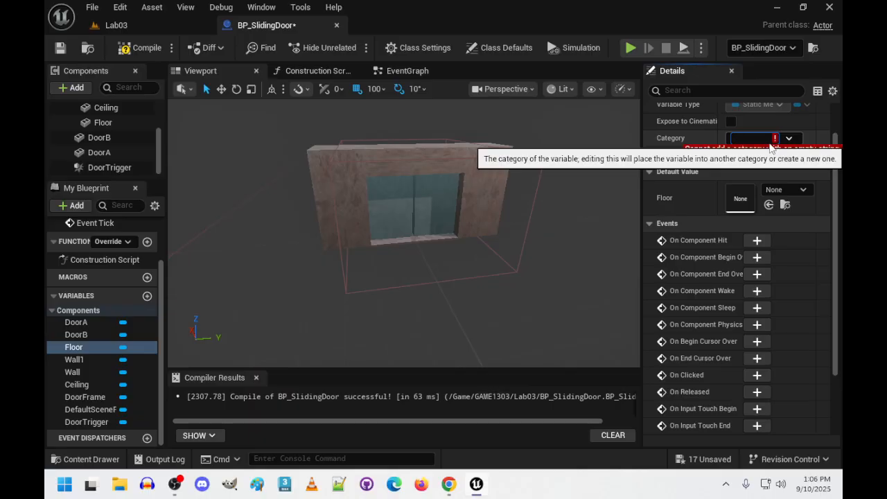
type("Model")
key("Return")
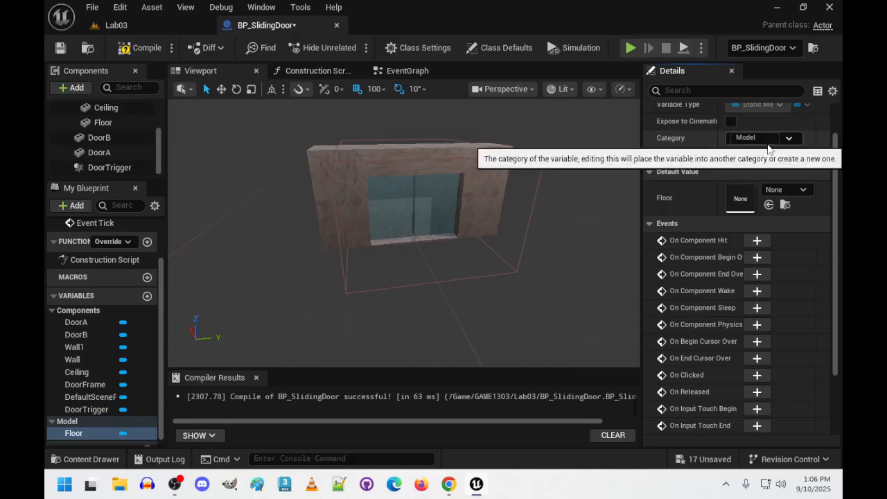
Move the Wall1, Wall, Ceiling and DefaultSceneRoot variables into the Model category.
left_click_drag(74, 346, 80, 420)
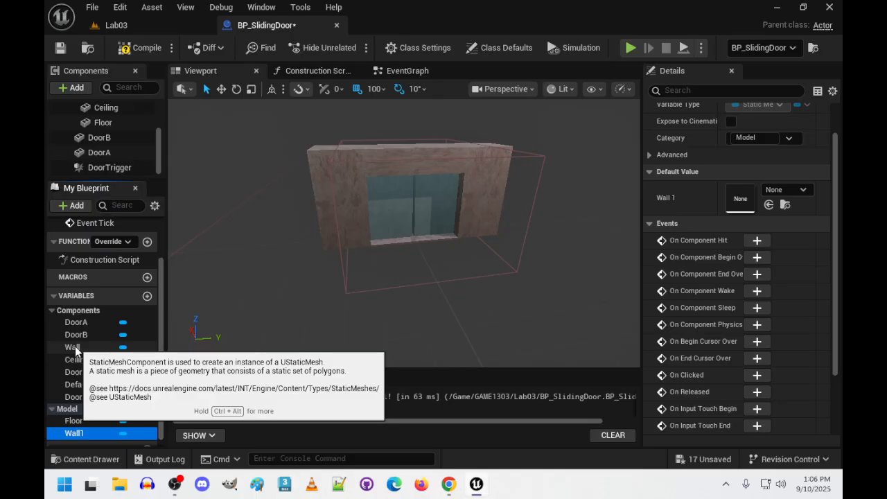
left_click_drag(74, 347, 100, 413)
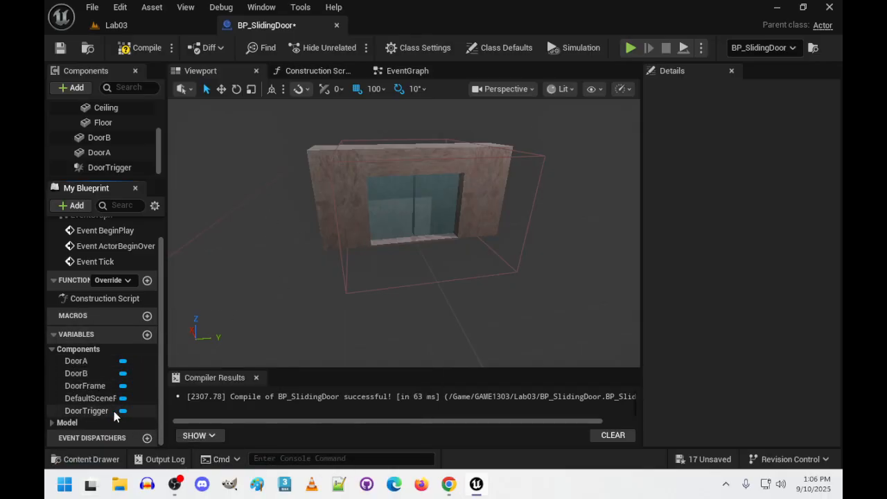
left_click_drag(94, 398, 67, 422)
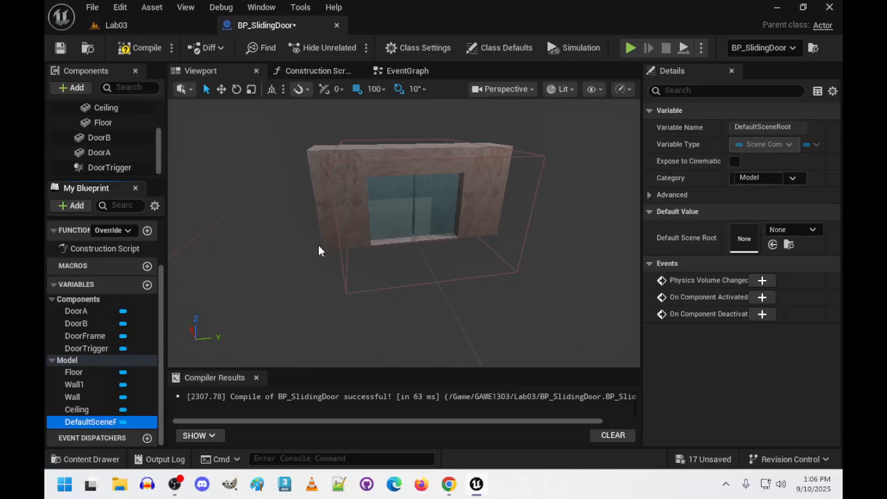
Assign the DoorA variable to a new category named DoorFunction.
left_click(77, 311)
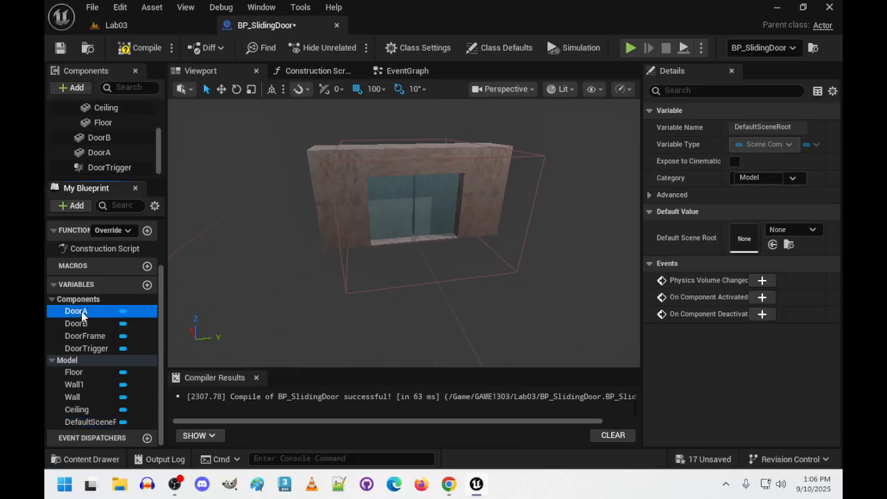
left_click(752, 177)
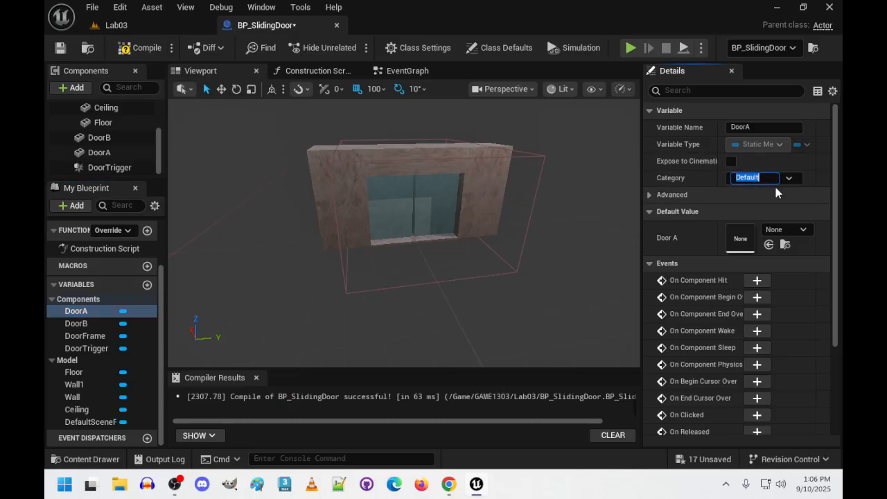
type("DoorFunction")
key("Return")
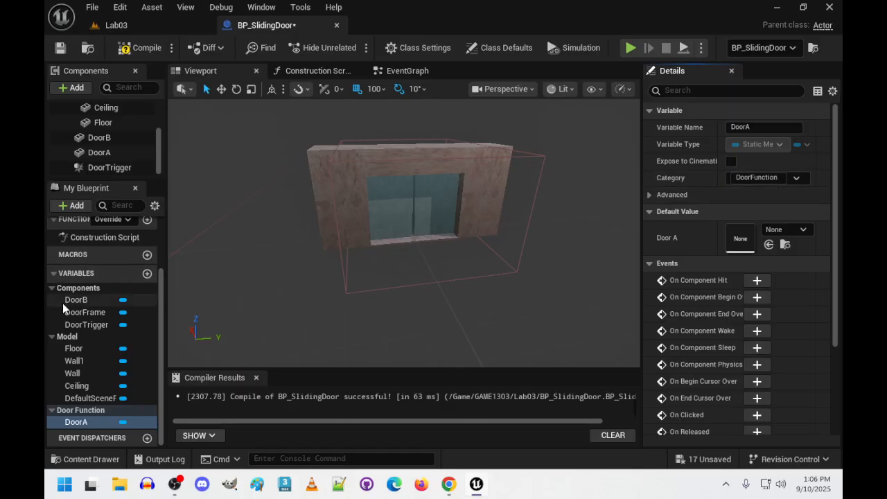
Move DoorB and DoorTrigger into the Door Function category and DoorFrame into Model, and collapse the Model category.
left_click_drag(64, 301, 95, 401)
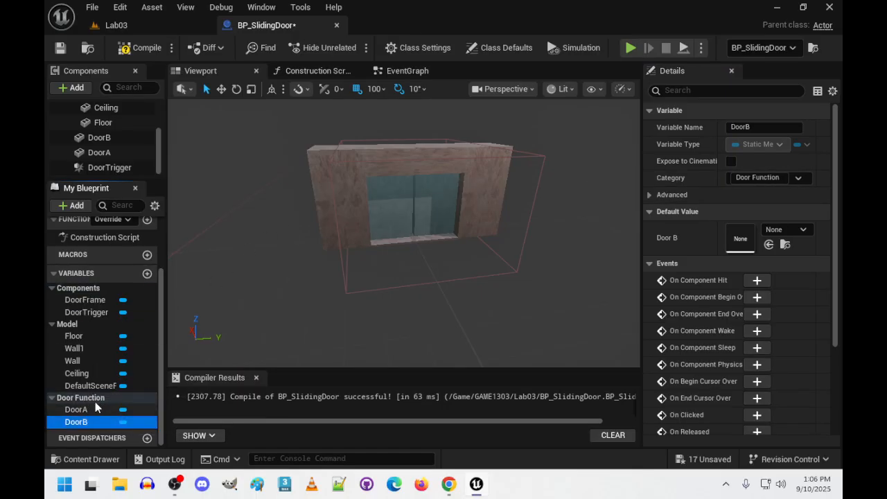
left_click_drag(95, 311, 93, 396)
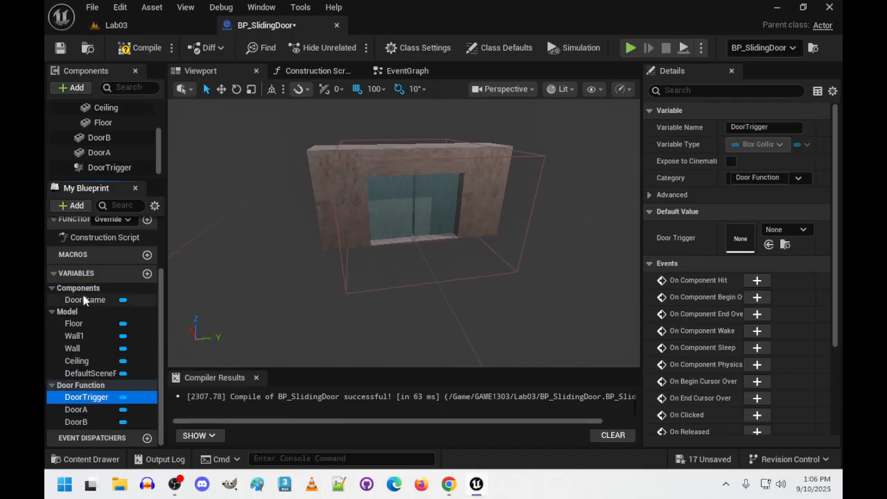
left_click_drag(83, 299, 77, 319)
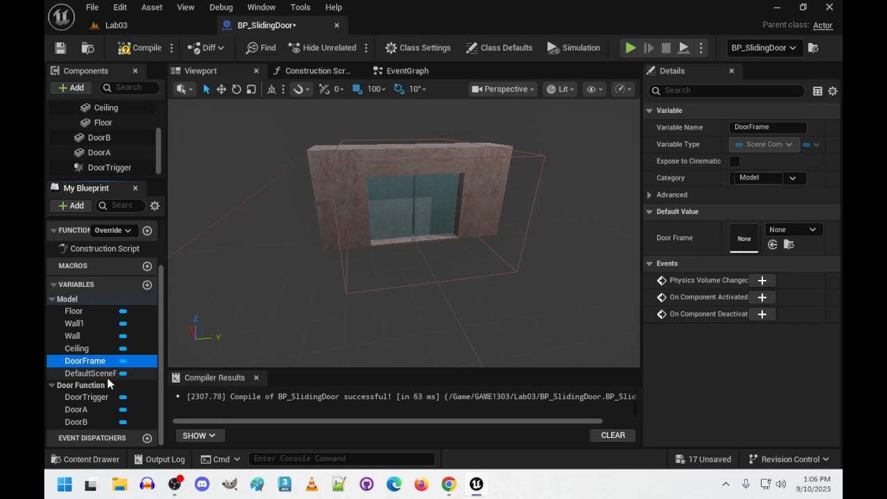
left_click(51, 299)
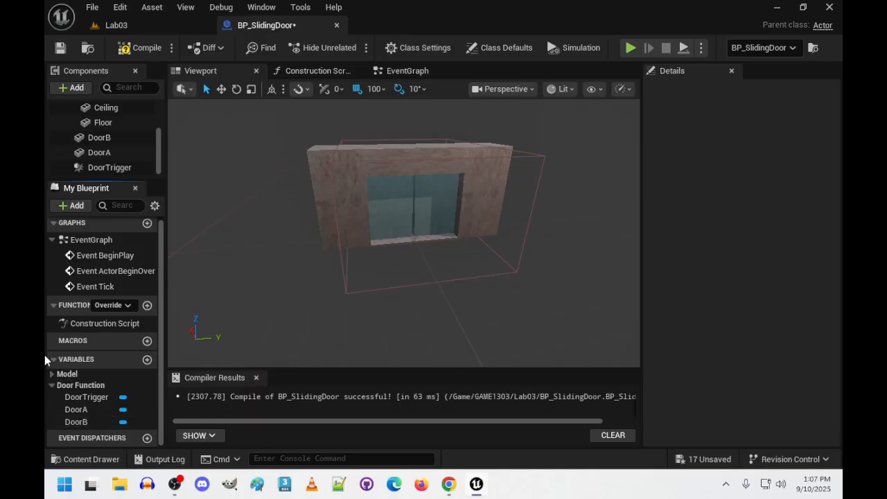
left_click(73, 385)
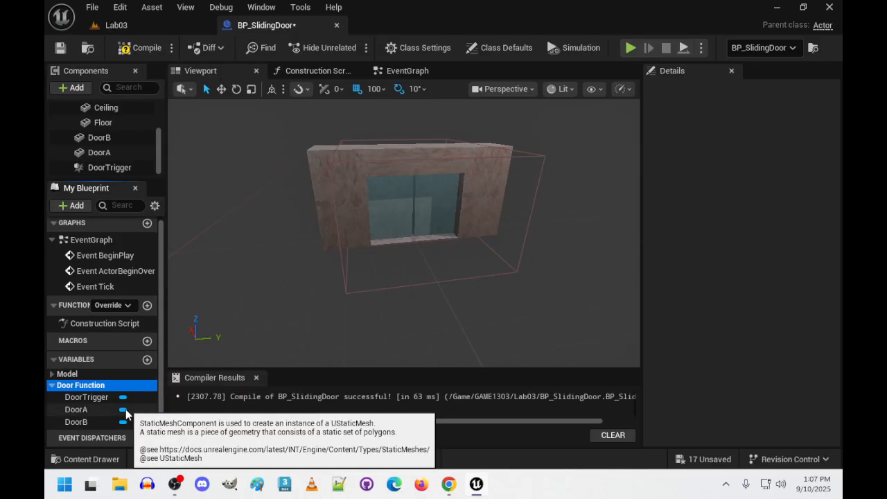
Add a variable named DoorSlide to the Blueprint and set its type to Float.
left_click(147, 360)
type("DoorSlide")
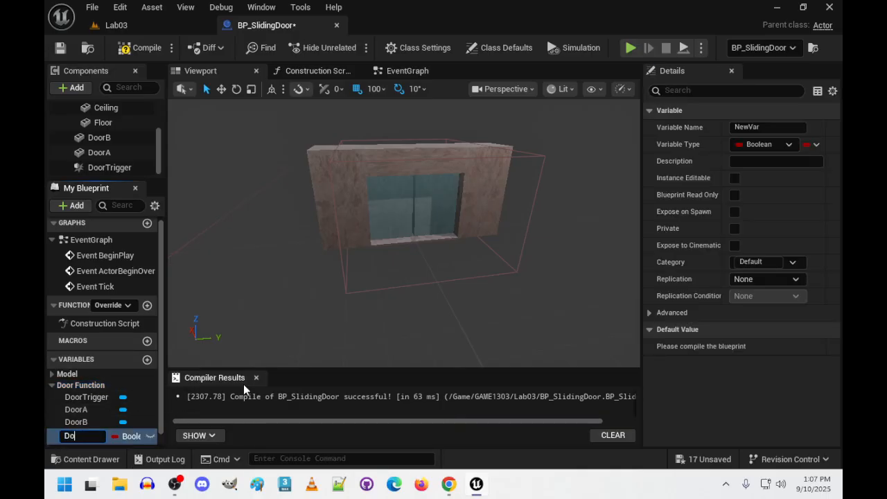
key("Return")
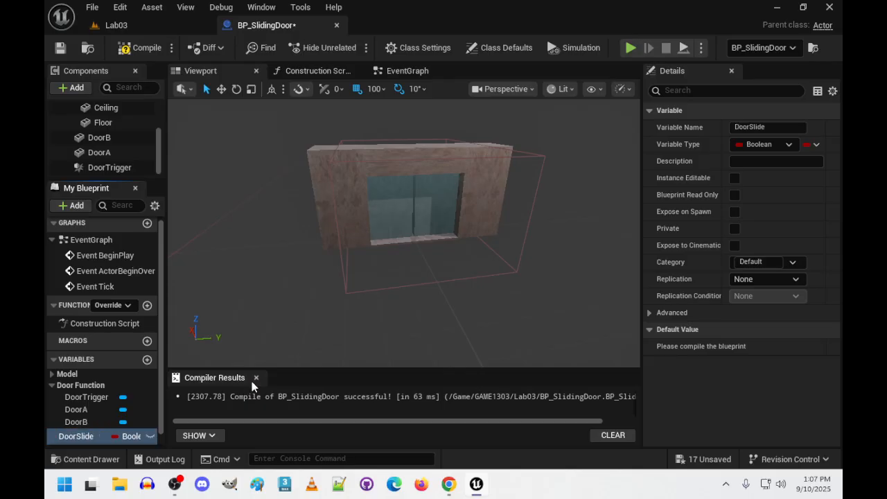
left_click(134, 436)
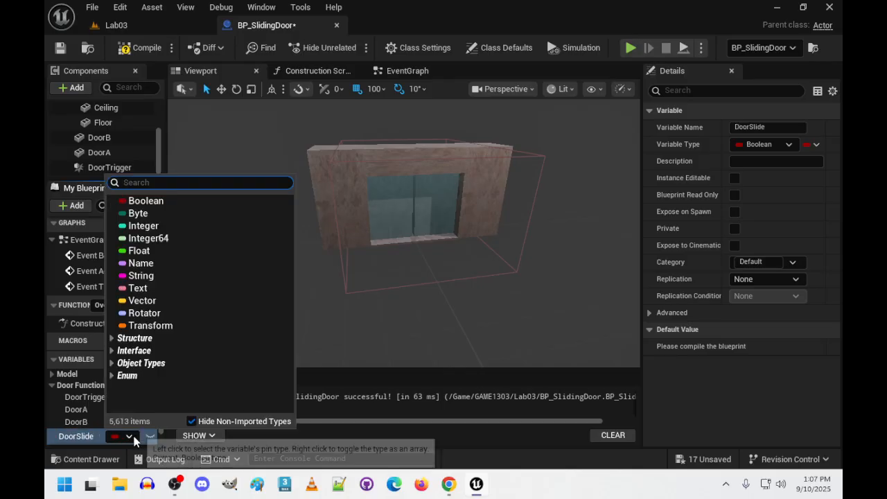
left_click(139, 251)
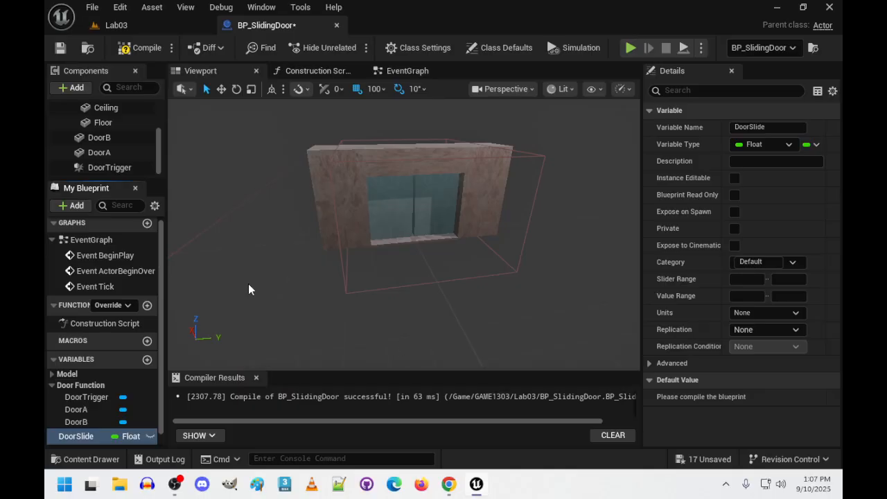
Add a variable named DoorAStartLocation and set its type to Vector.
left_click(147, 359)
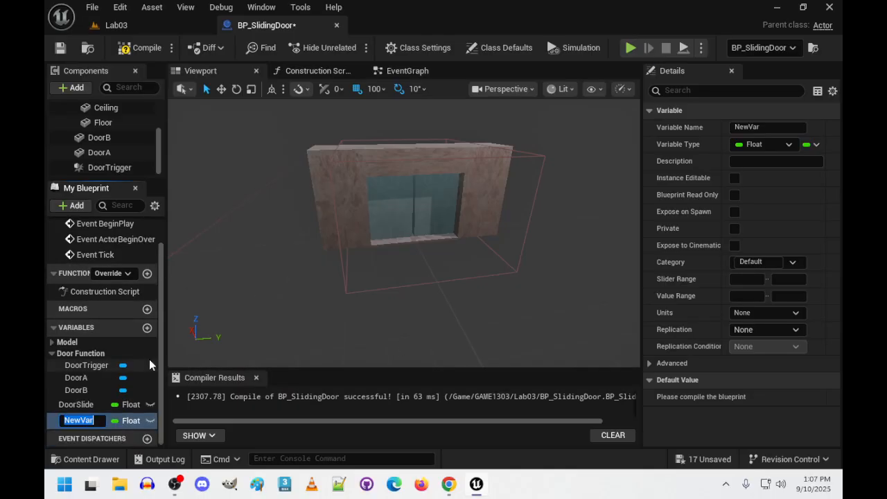
type("DoorAStar")
type("t")
type("Location")
key("Return")
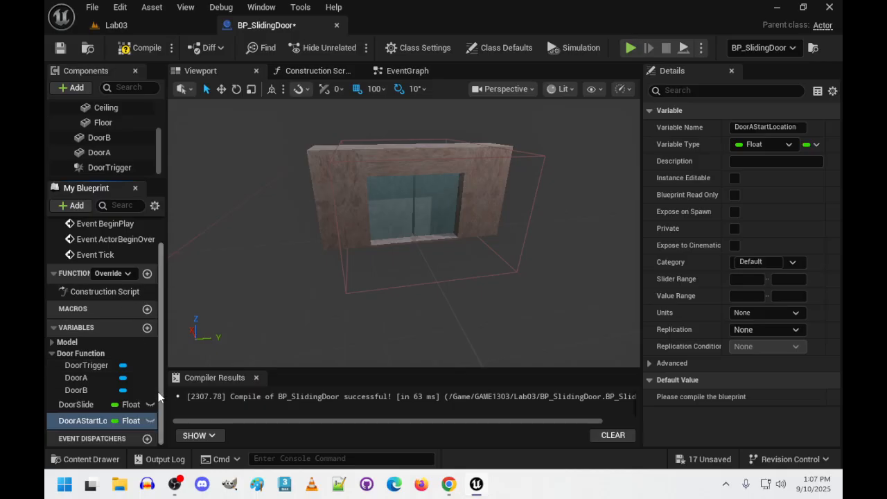
left_click(133, 421)
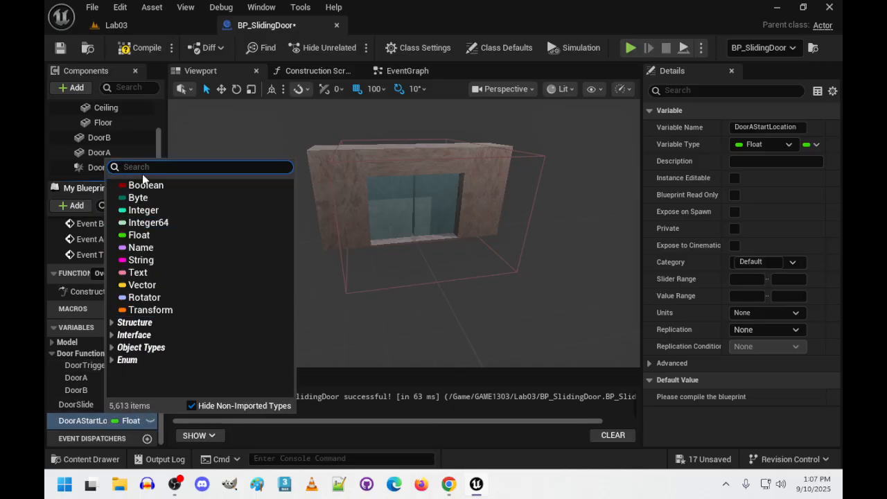
left_click(145, 285)
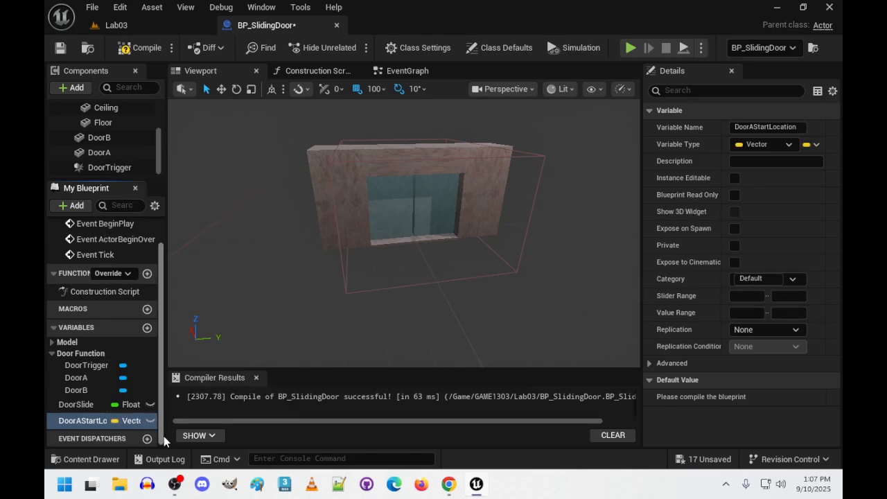
Add a Vector variable named DoorBStartLocation and compile the Blueprint.
left_click(147, 328)
type("Dpor")
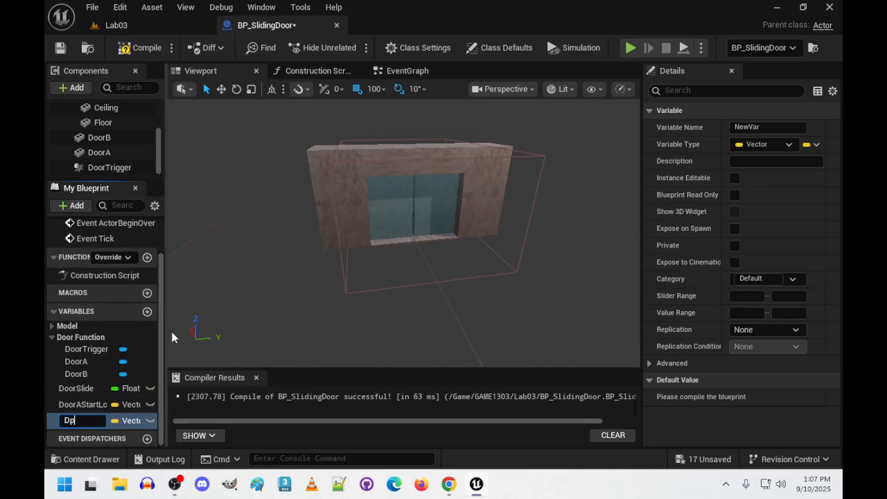
key("BackSpace")
key("BackSpace")
key("BackSpace")
type("oor")
type("BStart")
type("p")
key("BackSpace")
type("Location")
key("Return")
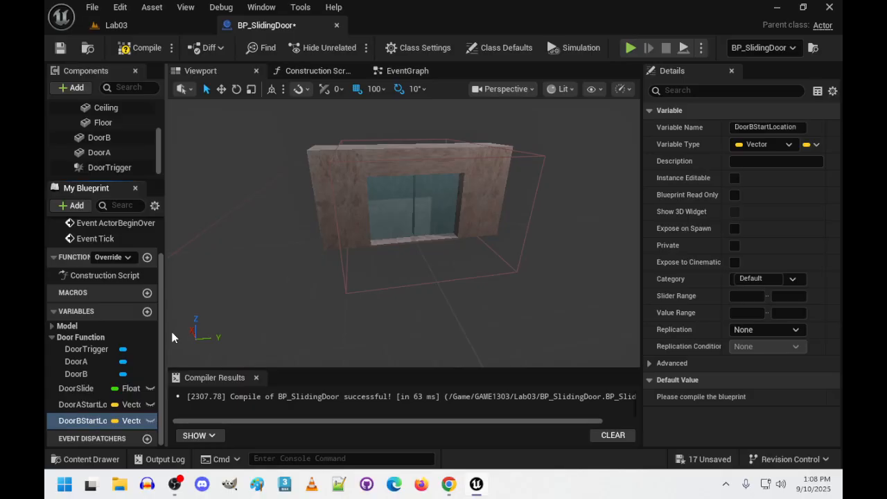
left_click(142, 48)
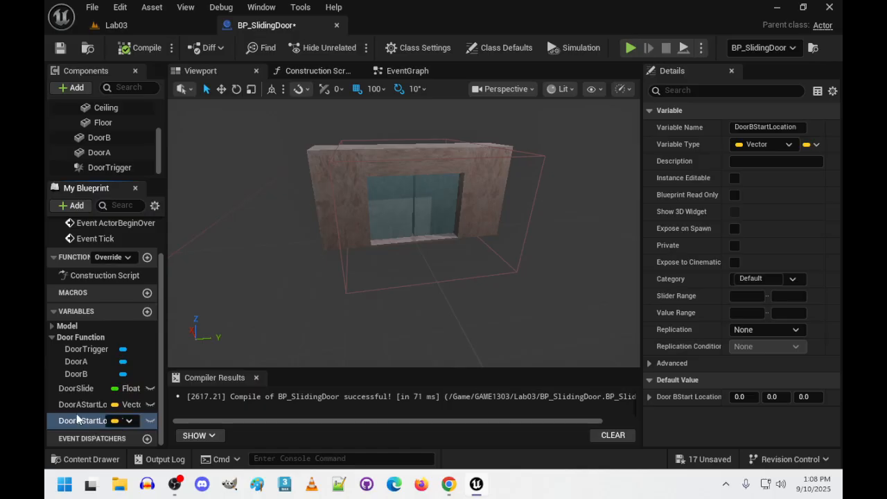
Check the default value of DoorSlide, and examine the DoorA panel's scale and its fit within the door frame.
left_click(77, 389)
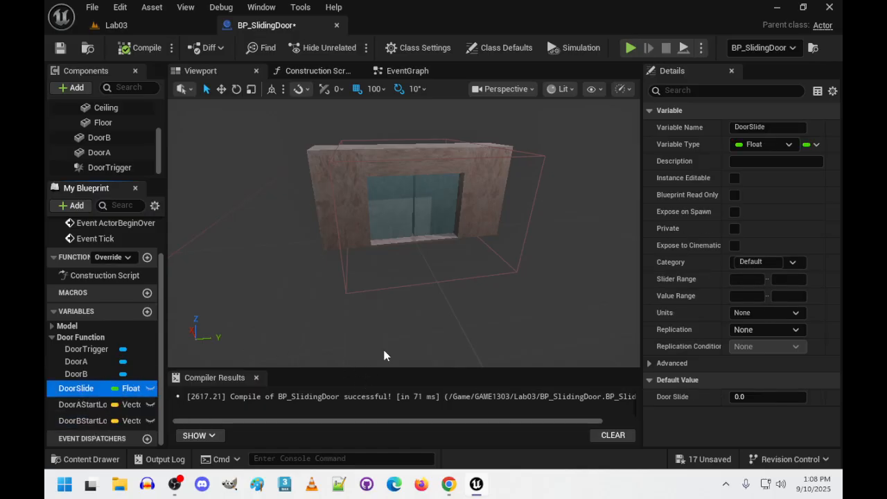
right_click_drag(384, 355, 406, 283)
left_click(356, 227)
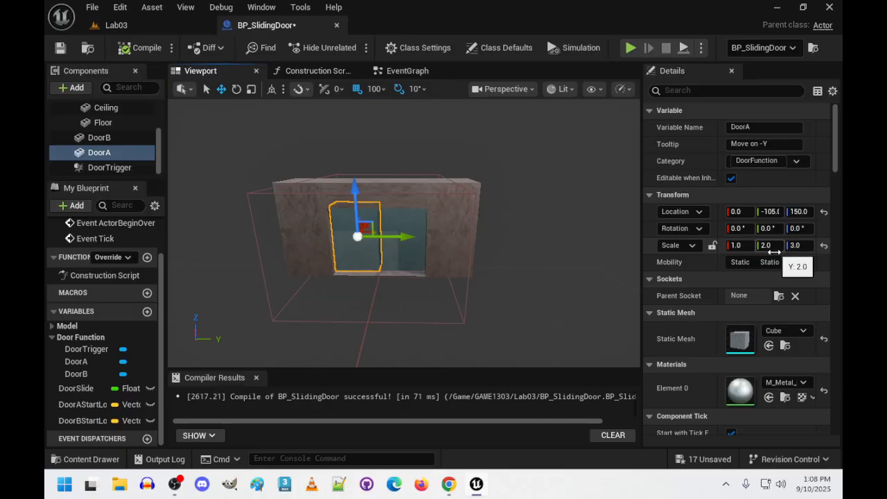
scroll(761, 288, "down", 4)
scroll(762, 289, "down", 1)
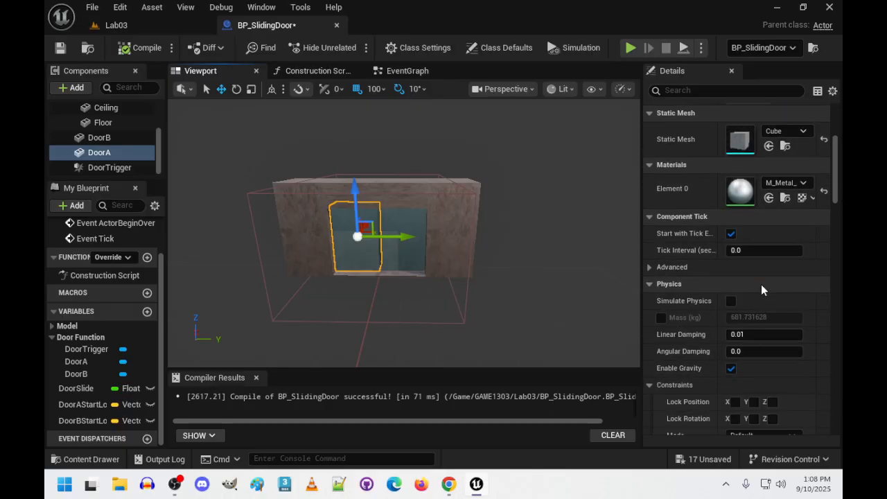
scroll(761, 289, "up", 5)
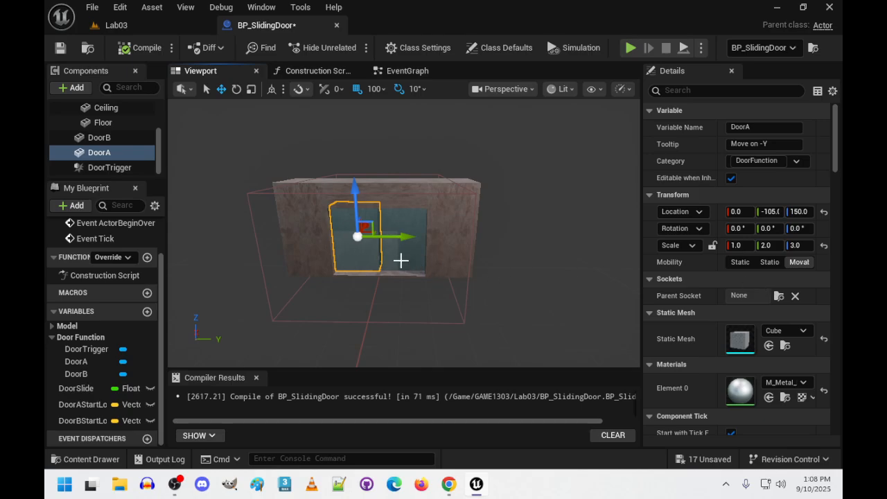
scroll(404, 297, "up", 5)
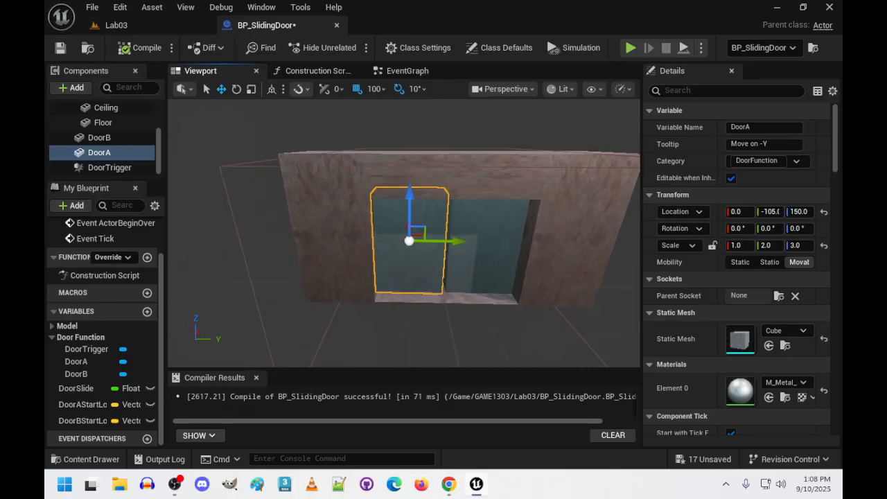
Test DoorA's opening travel by sliding it along Y to about -305 and back to about -105.
scroll(404, 266, "up", 2)
left_click_drag(463, 244, 397, 248)
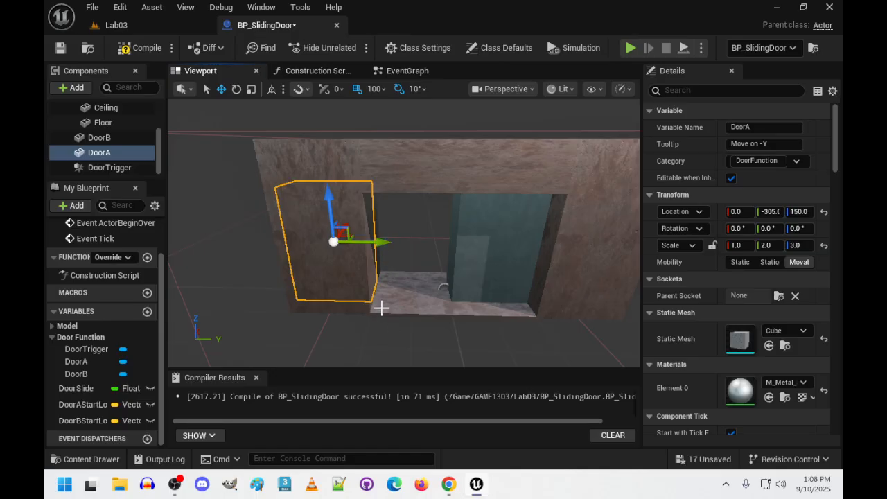
left_click_drag(376, 244, 452, 243)
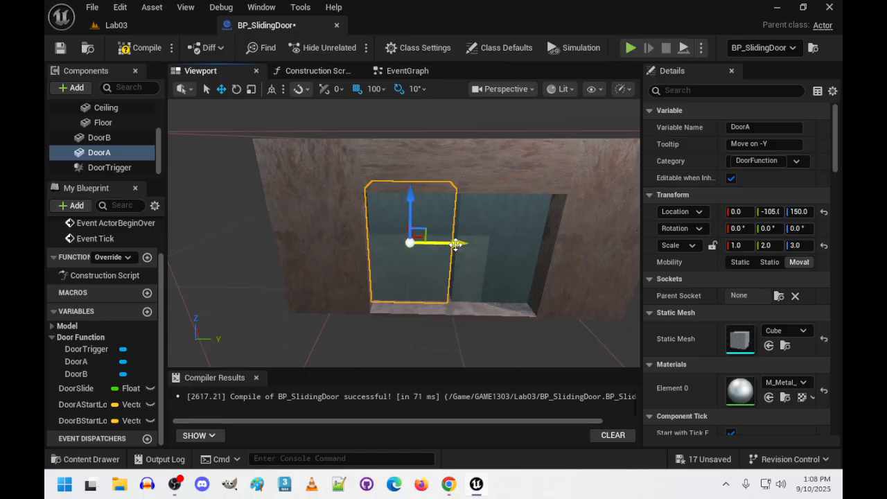
Set DoorSlide's default value to 170.0, then compile and save the Blueprint.
left_click(80, 388)
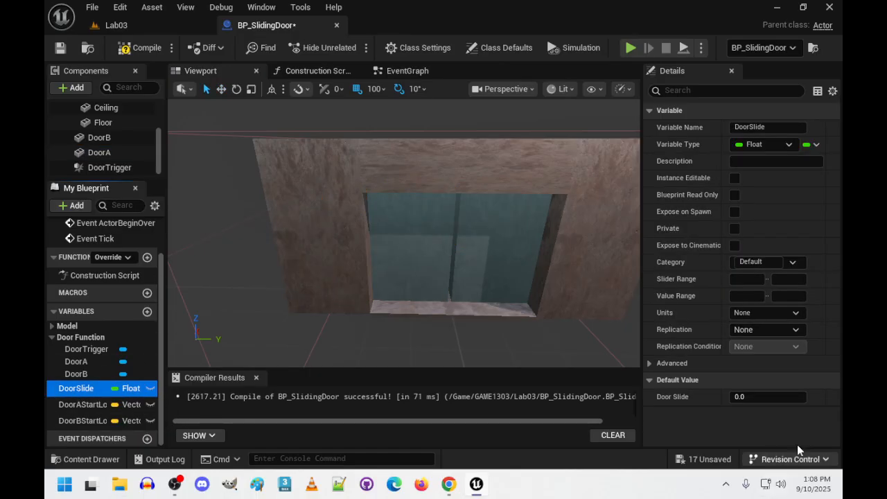
left_click(753, 398)
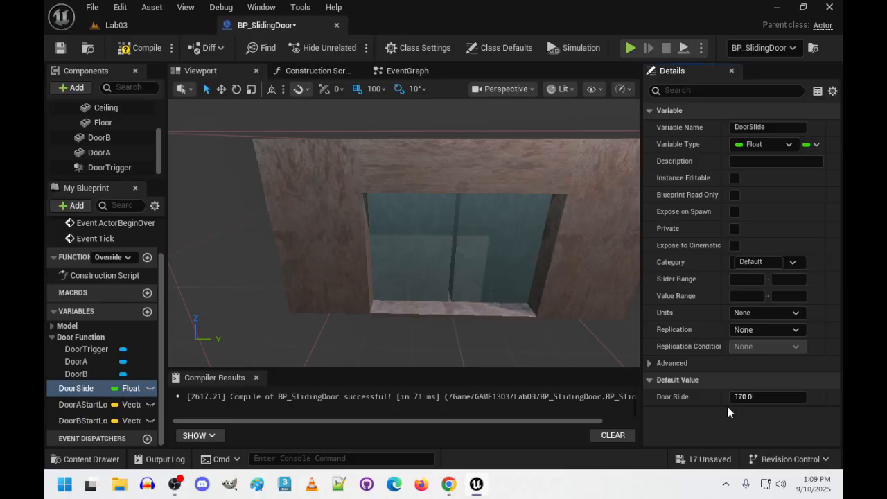
left_click(144, 48)
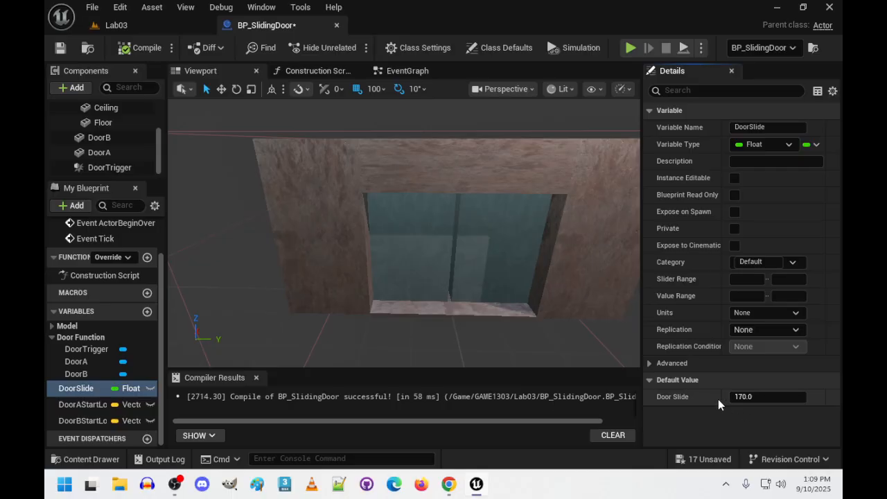
key("ctrl+s")
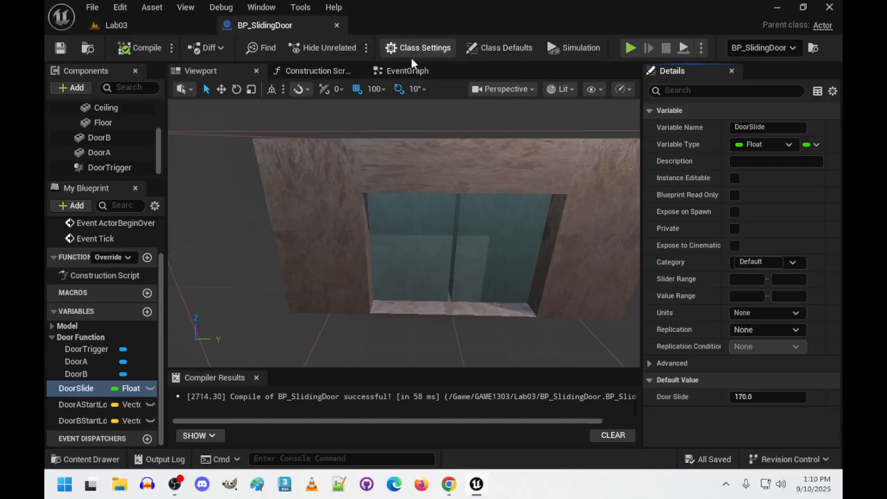
Delete the Event ActorBeginOverlap and Event Tick nodes from the EventGraph.
left_click(409, 75)
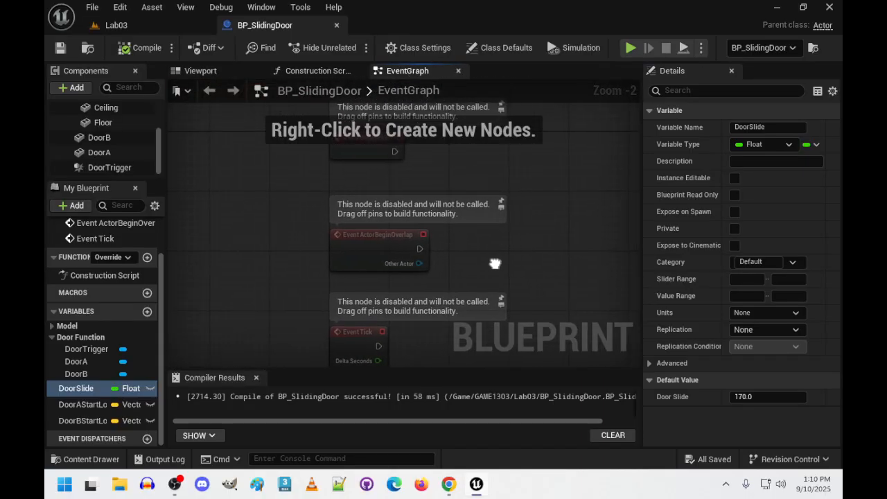
left_click(360, 240)
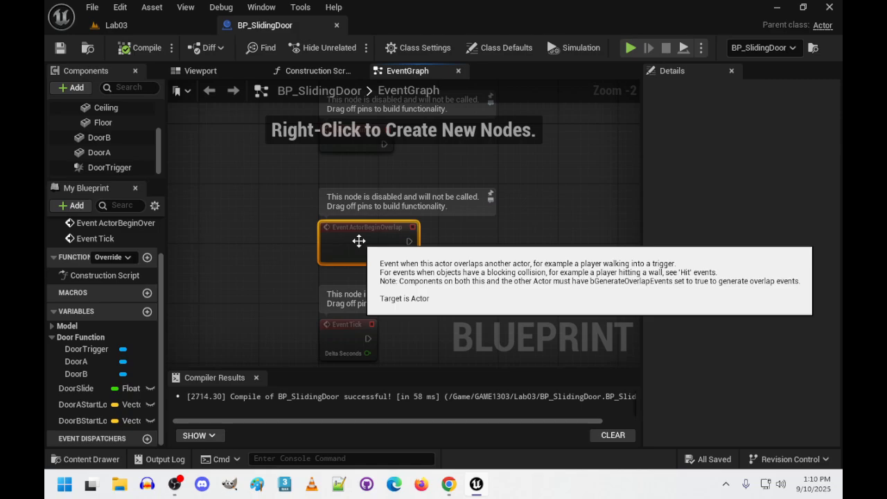
key("Delete")
left_click(337, 339)
key("Delete")
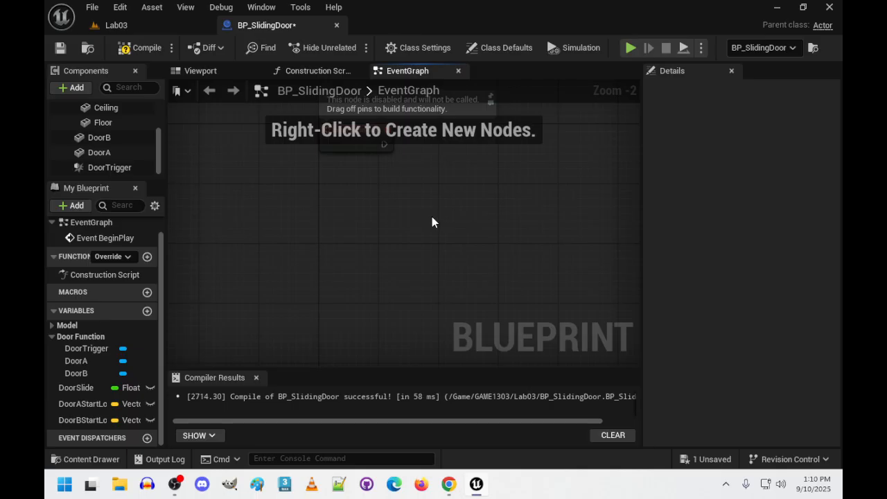
Place Set nodes for DoorAStartLocation and DoorBStartLocation in a row after Event BeginPlay.
right_click_drag(434, 216, 361, 256)
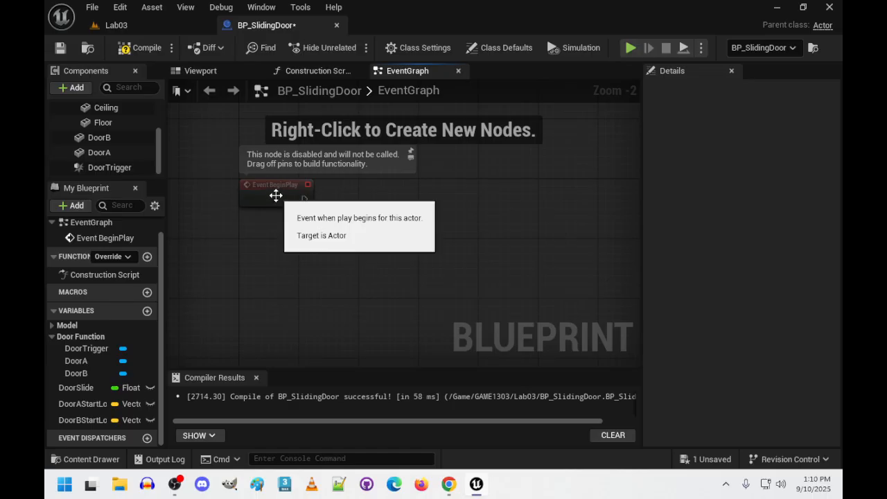
left_click(81, 404)
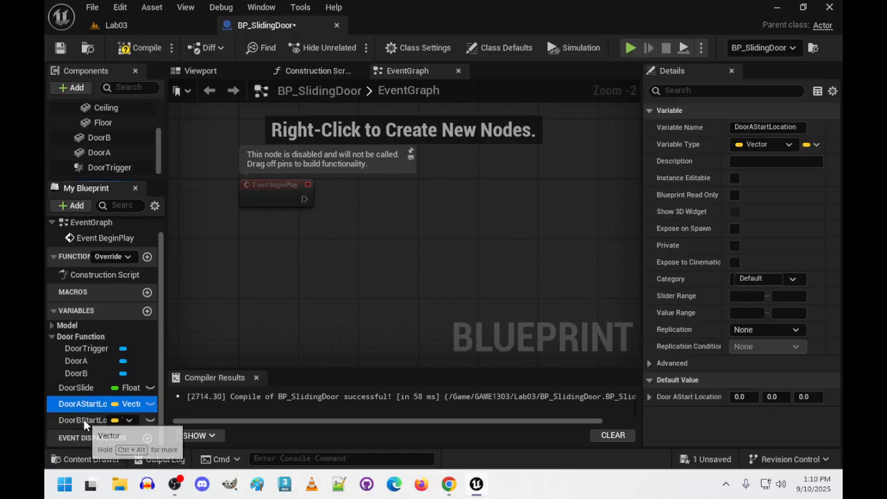
left_click(83, 421)
left_click_drag(82, 406, 404, 199)
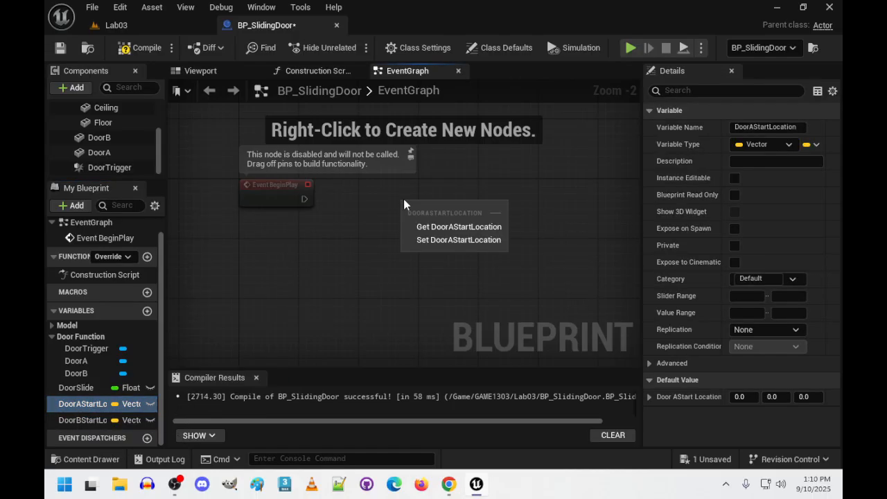
left_click(427, 240)
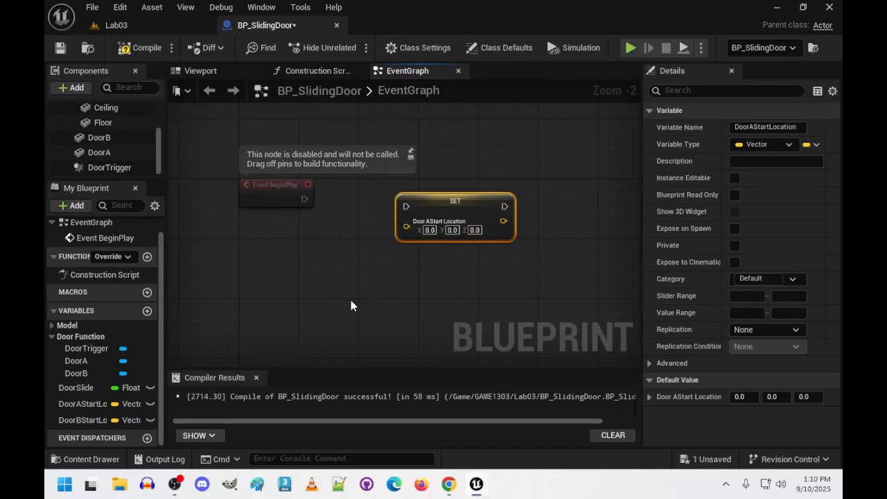
left_click_drag(464, 204, 427, 189)
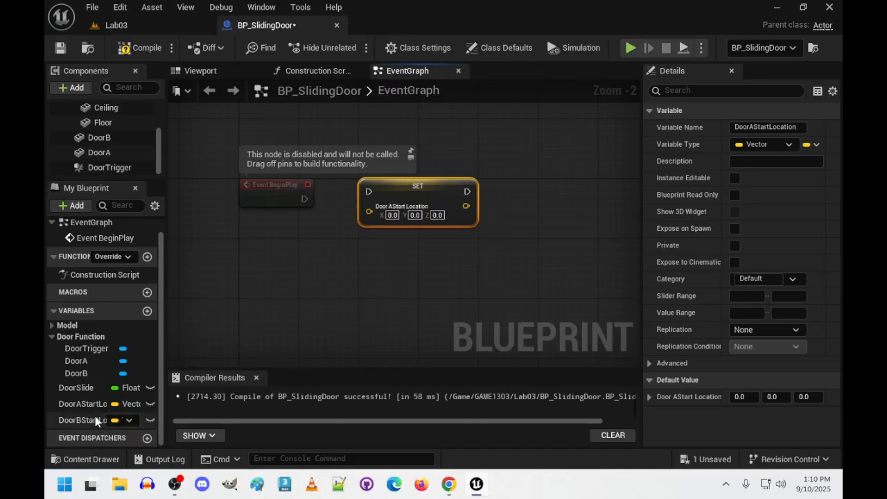
left_click_drag(87, 417, 561, 182)
left_click(575, 230)
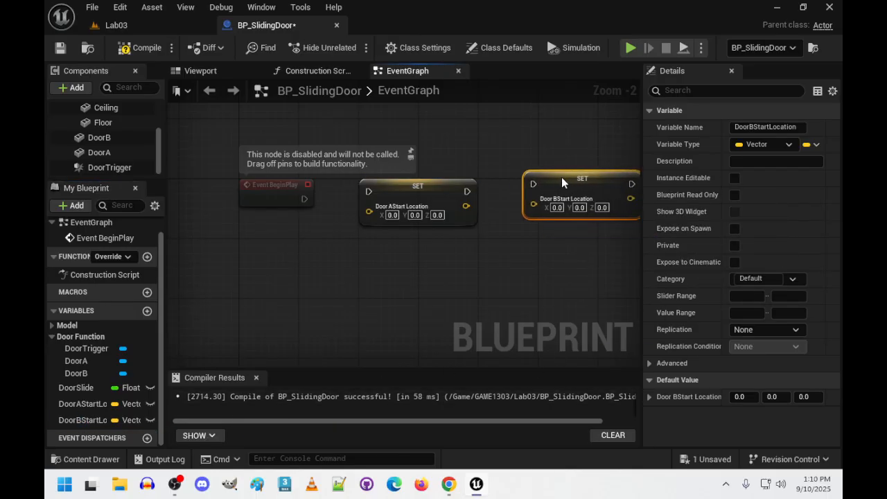
Add a Get DoorA node below Event BeginPlay and open the list of actions available from its output.
right_click_drag(322, 354, 416, 321)
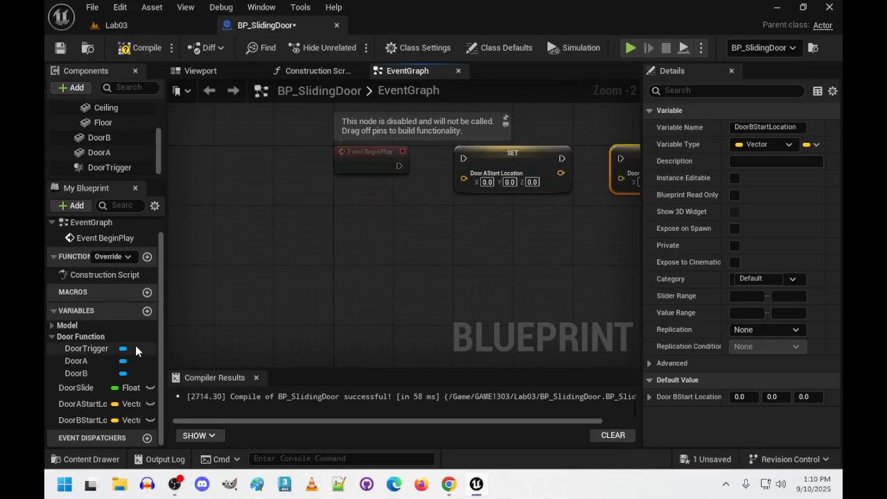
left_click_drag(76, 362, 465, 235)
left_click(381, 251)
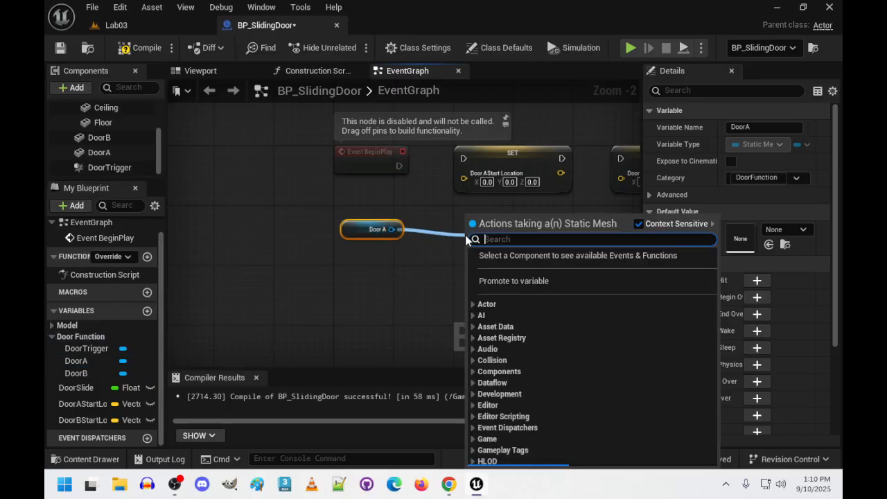
Search DoorA's available actions for an actor location function.
type("ac")
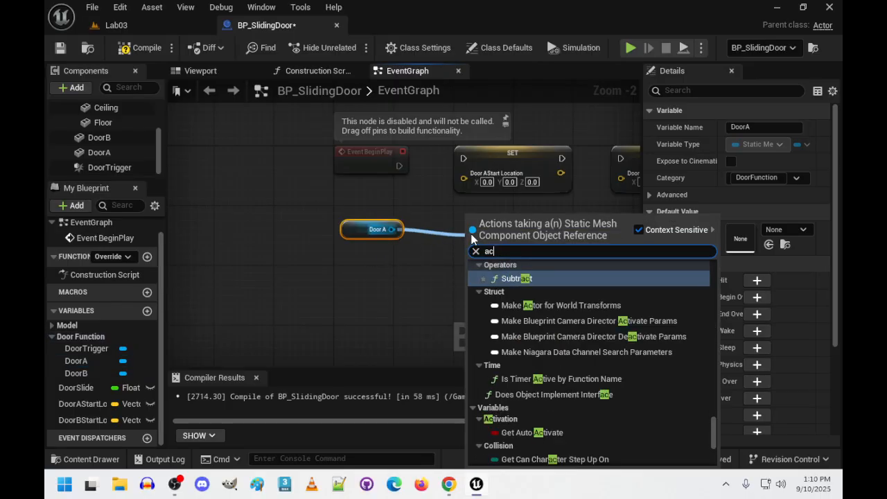
type("torlocat")
key("BackSpace")
key("BackSpace")
key("BackSpace")
key("BackSpace")
key("BackSpace")
key("BackSpace")
key("BackSpace")
key("BackSpace")
key("BackSpace")
key("BackSpace")
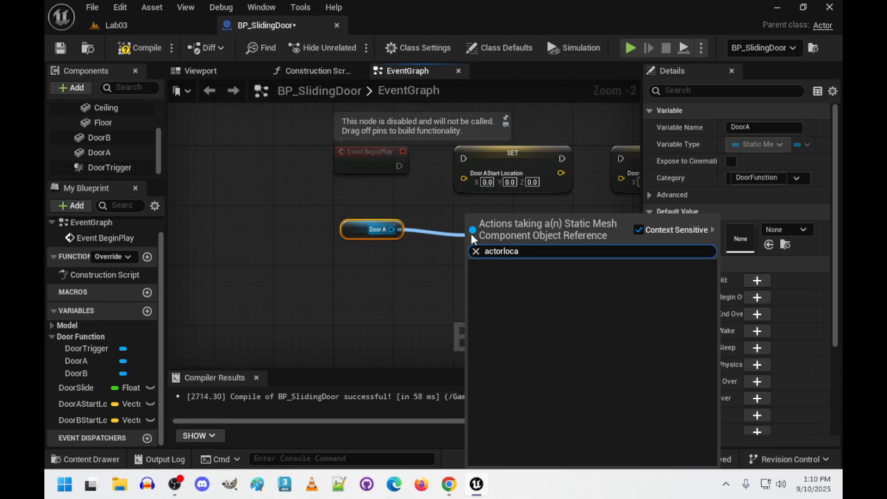
Search DoorA's available actions for a get function that returns its location, trying "getloc".
type("get")
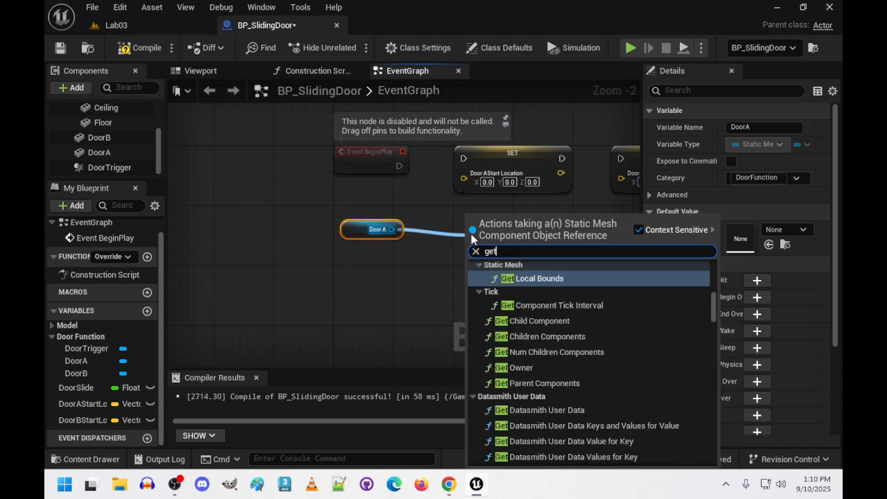
type("comp")
key("BackSpace")
key("BackSpace")
key("BackSpace")
key("BackSpace")
type("loc")
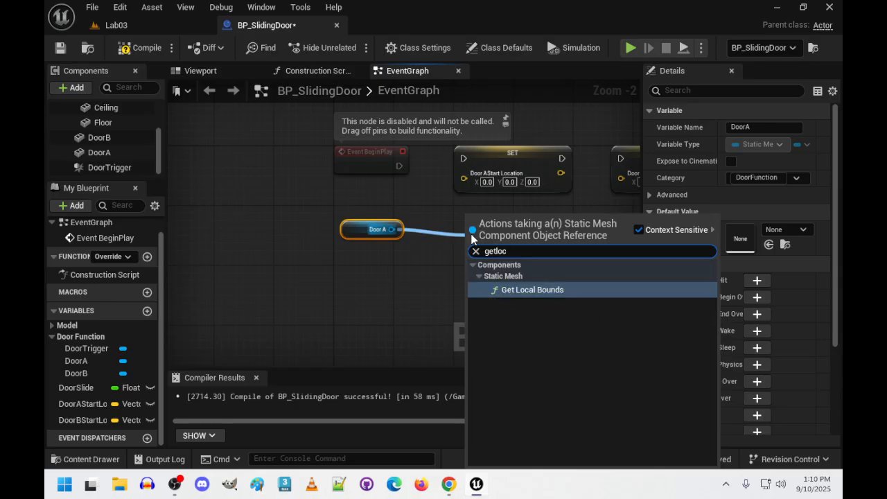
key("BackSpace")
key("BackSpace")
key("BackSpace")
key("BackSpace")
key("BackSpace")
key("BackSpace")
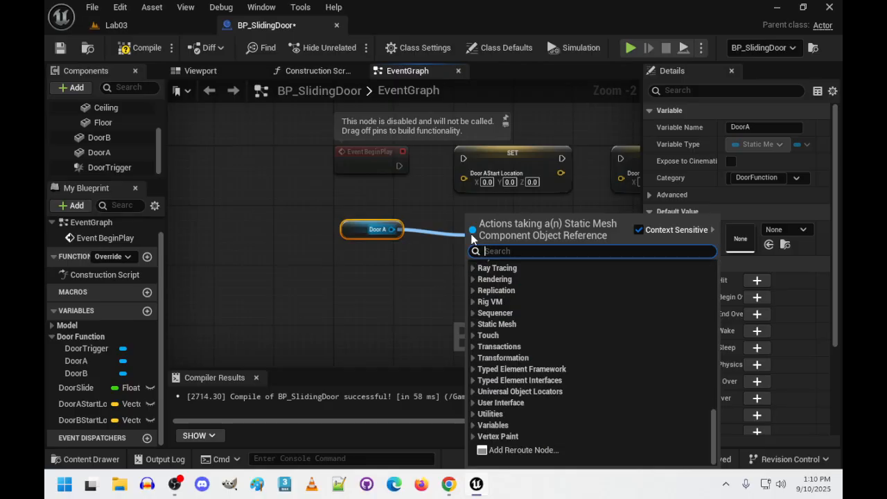
Search DoorA's available actions for "gettransform".
type("getr")
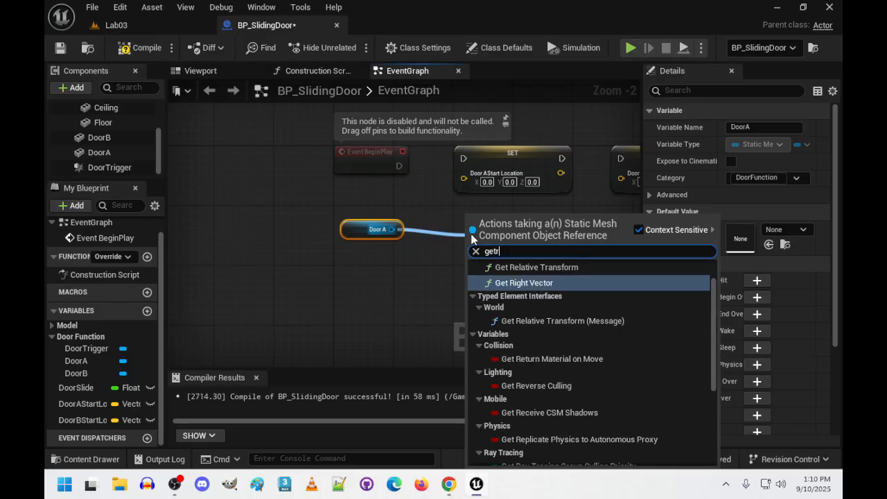
key("BackSpace")
type("tra")
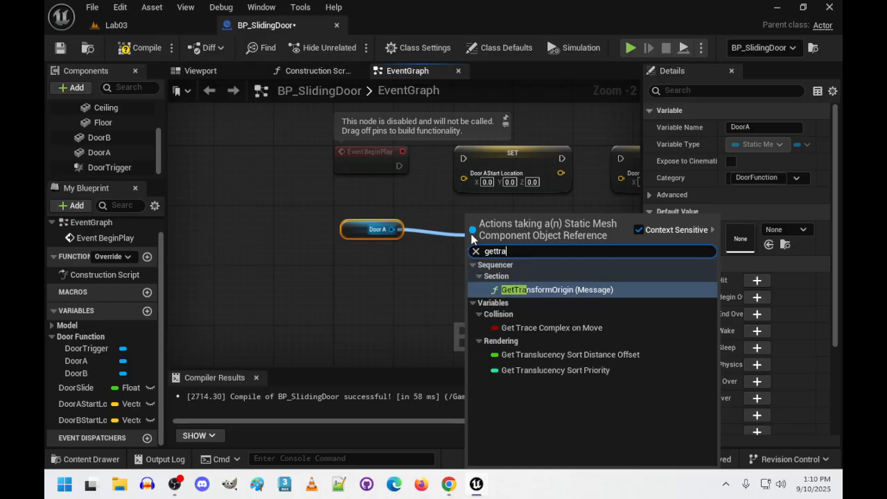
type("ns")
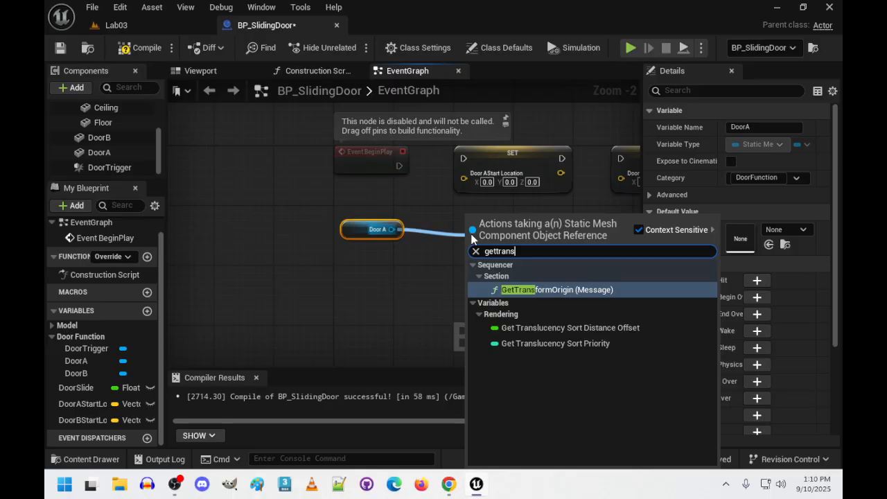
type("form")
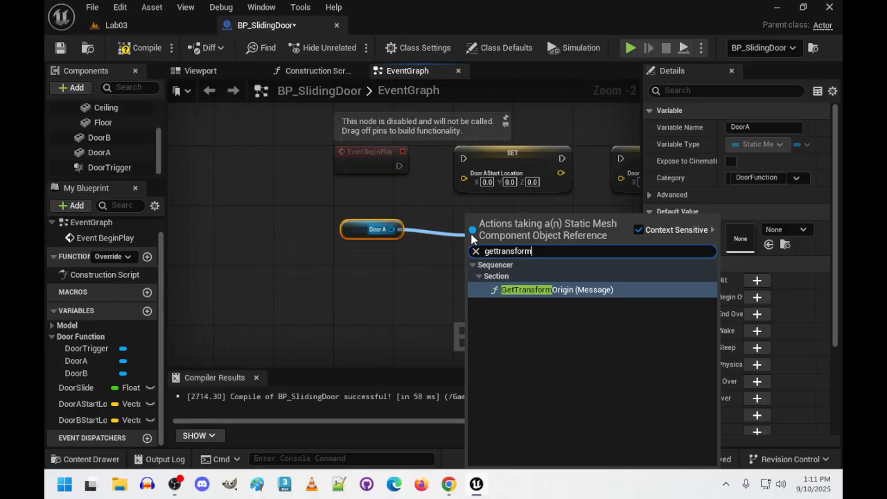
key("BackSpace")
key("BackSpace")
key("BackSpace")
key("BackSpace")
key("BackSpace")
key("BackSpace")
key("BackSpace")
key("BackSpace")
key("BackSpace")
key("BackSpace")
key("BackSpace")
key("BackSpace")
Search DoorA's available actions for "transform".
type("trasn")
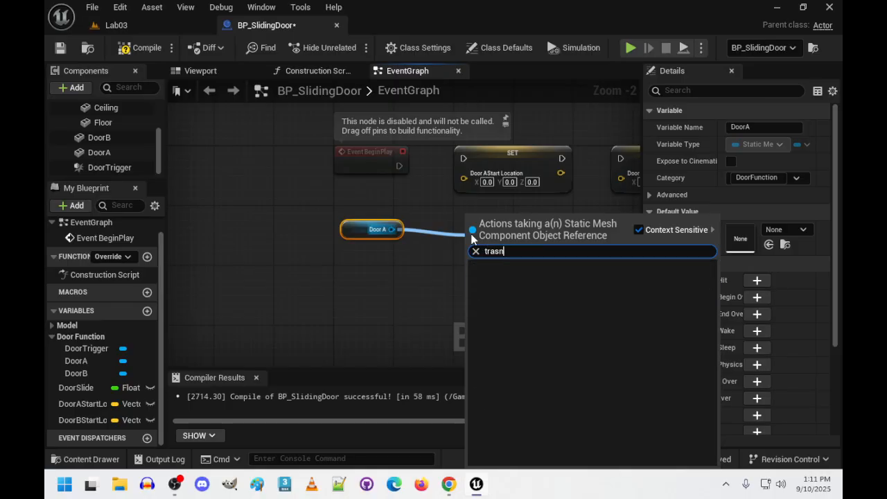
key("BackSpace")
key("BackSpace")
key("BackSpace")
type("ansform")
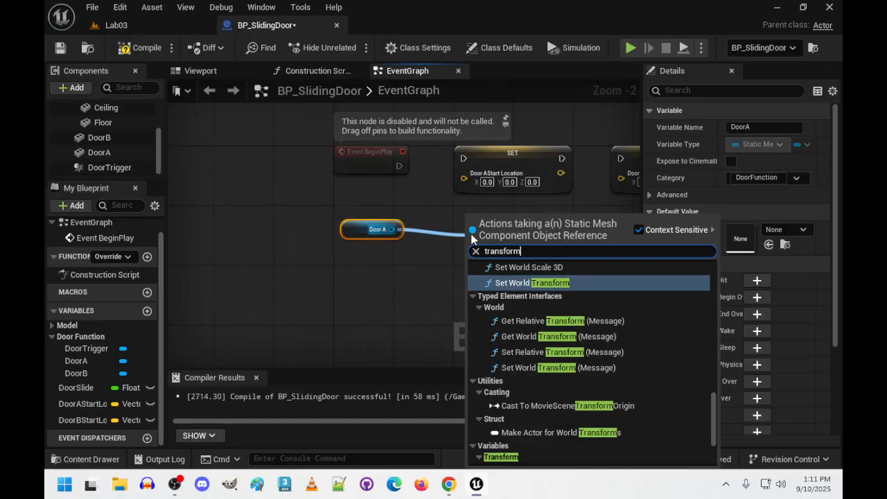
Add a Get Relative Transform node targeting DoorA, and space the two nodes out below Event BeginPlay.
scroll(637, 314, "up", 5)
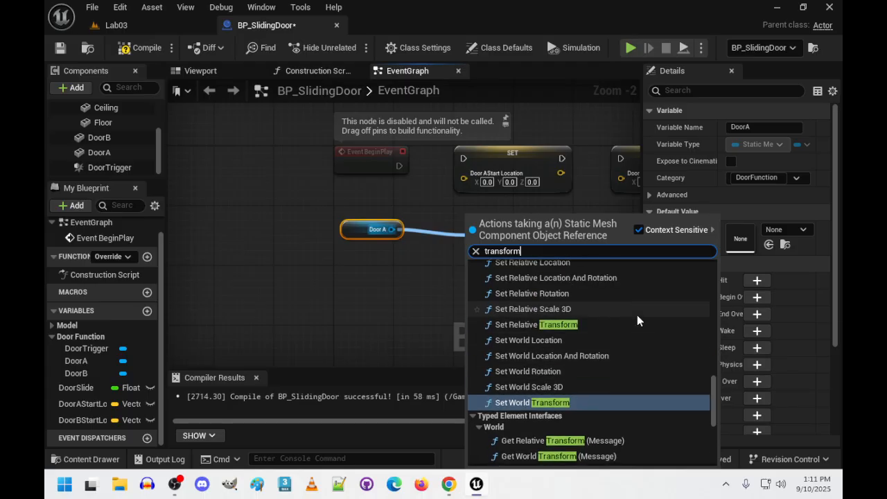
scroll(639, 316, "up", 10)
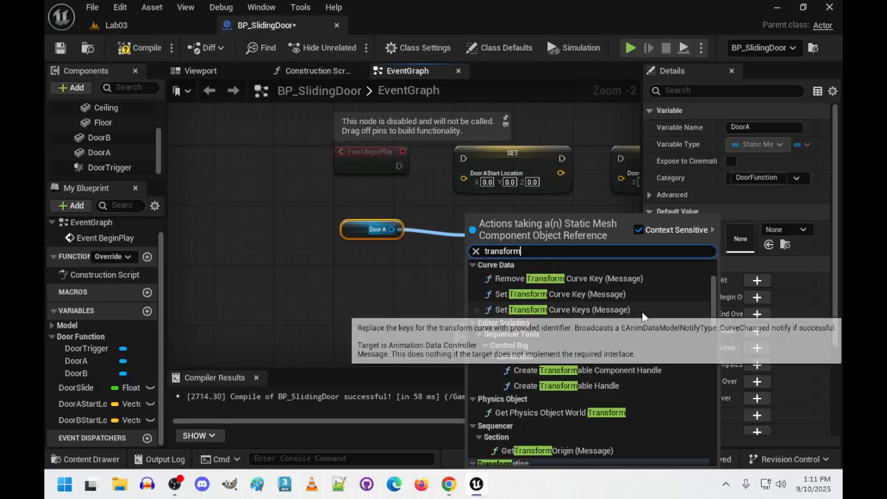
scroll(663, 365, "down", 5)
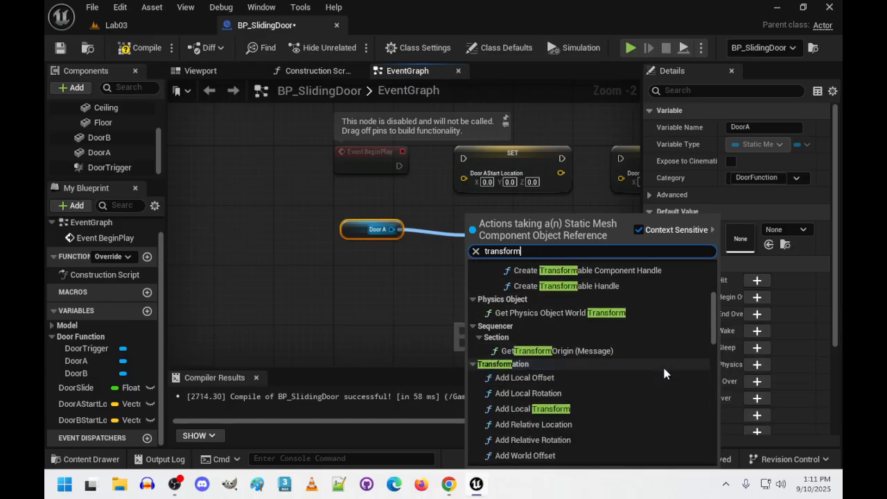
scroll(662, 374, "down", 2)
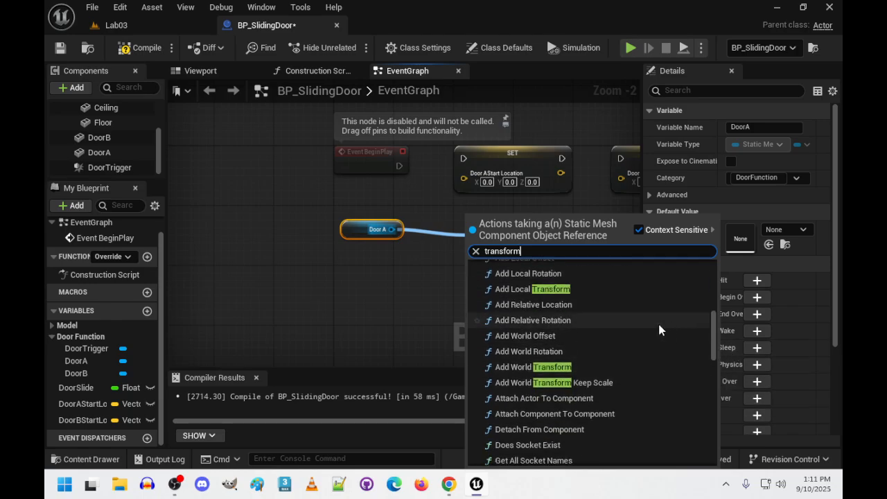
scroll(656, 326, "down", 5)
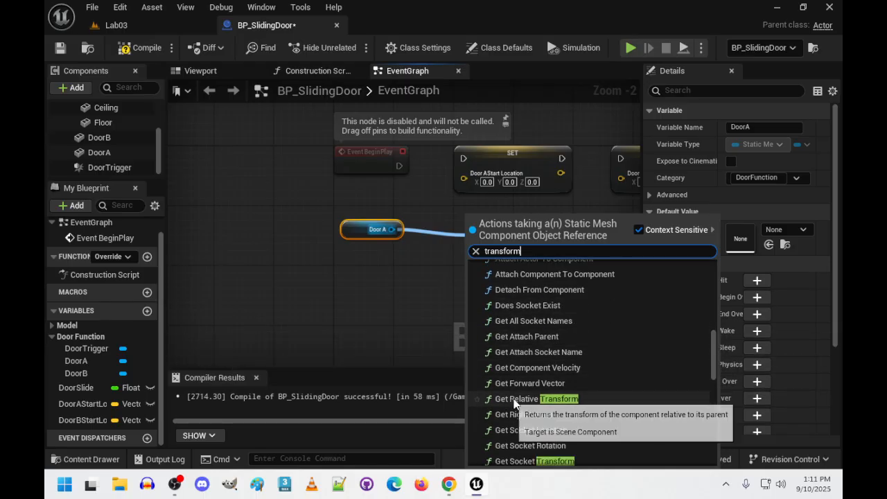
scroll(623, 384, "down", 1)
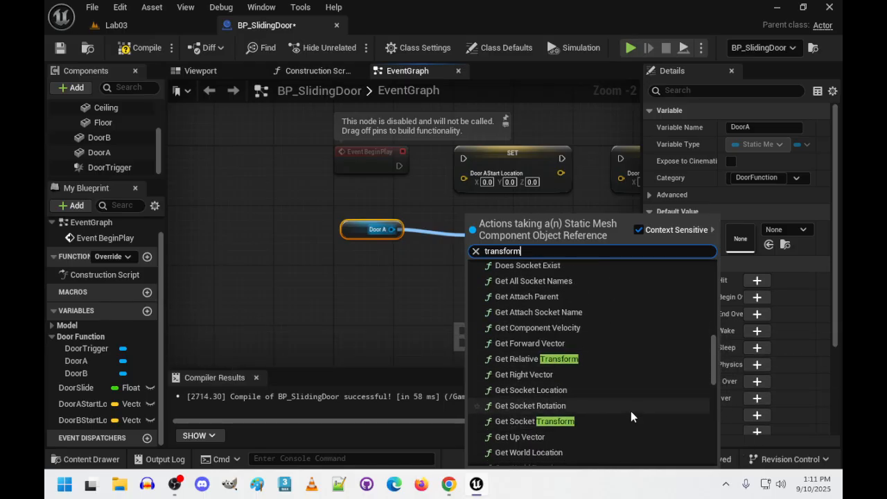
scroll(627, 413, "down", 2)
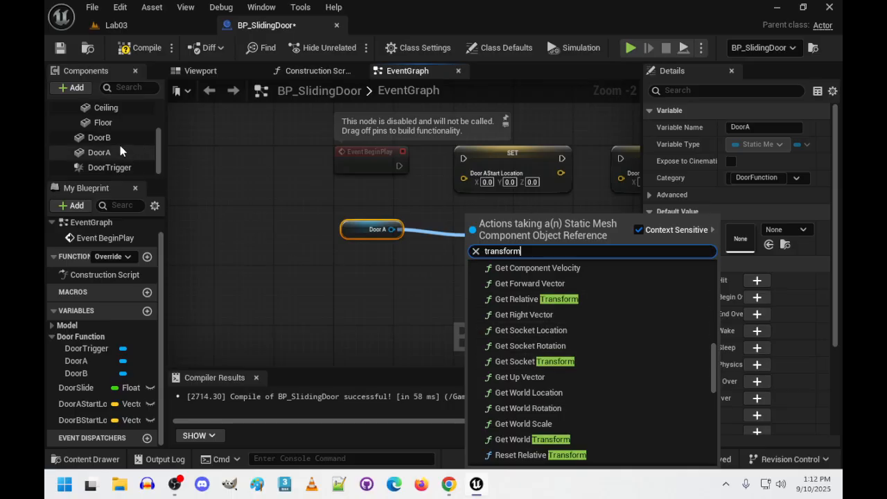
scroll(106, 141, "up", 5)
scroll(88, 117, "down", 5)
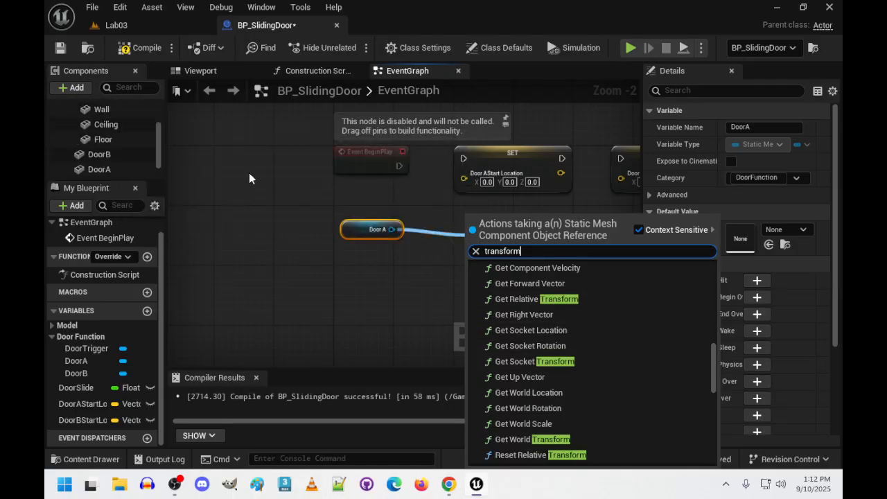
left_click(522, 298)
left_click_drag(367, 230, 265, 230)
left_click_drag(496, 243, 406, 235)
Collapse DoorFrame in the component hierarchy and place the Get Relative Transform node closer to the DoorA node.
scroll(108, 139, "up", 5)
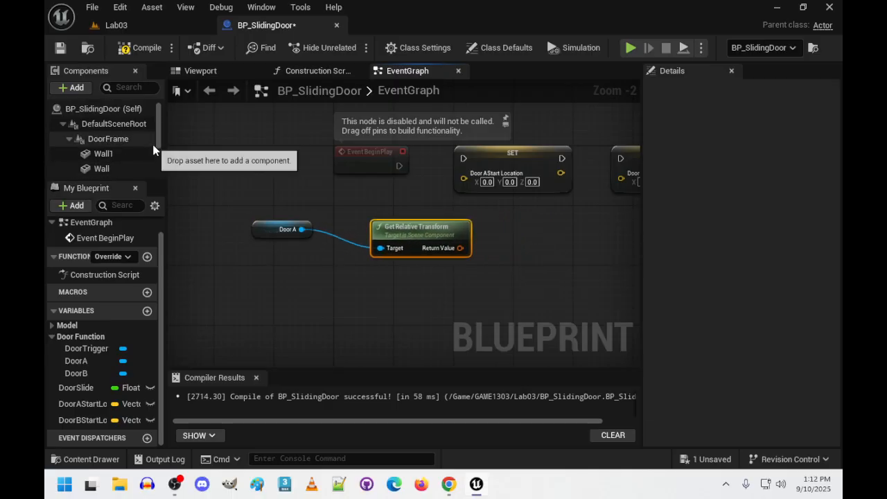
left_click(70, 138)
scroll(141, 151, "down", 1)
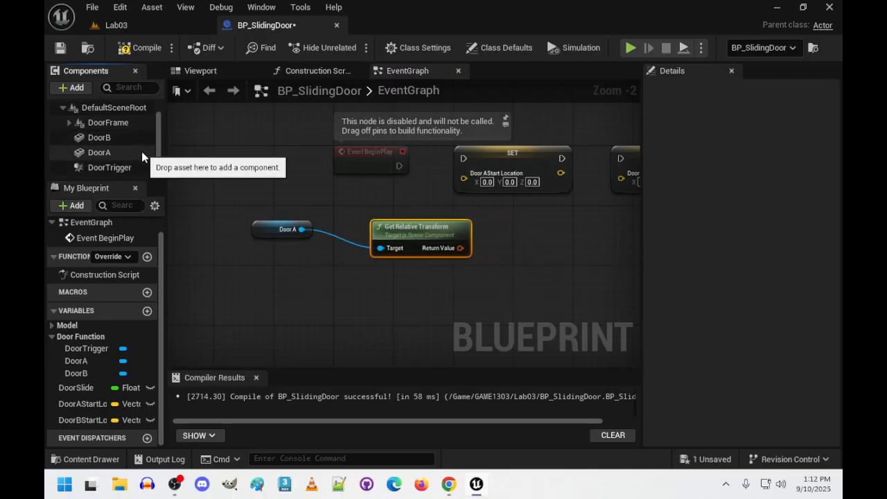
scroll(122, 139, "up", 1)
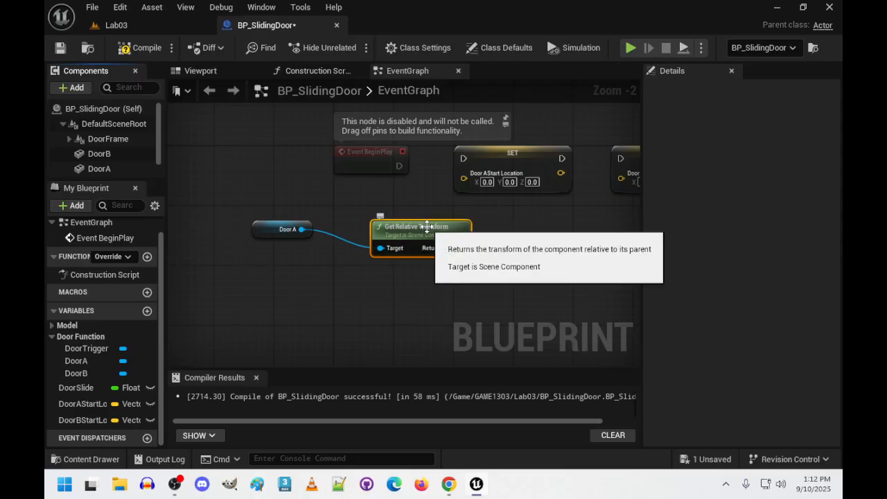
left_click_drag(388, 213, 380, 213)
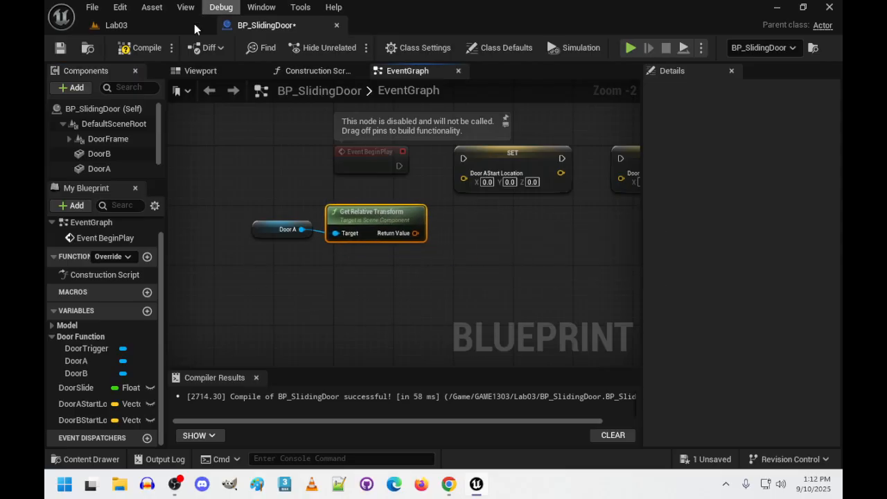
Examine DoorA's location in the Blueprint's 3D view, and compare it with the transform of its parent DefaultSceneRoot.
left_click(200, 70)
left_click(406, 246)
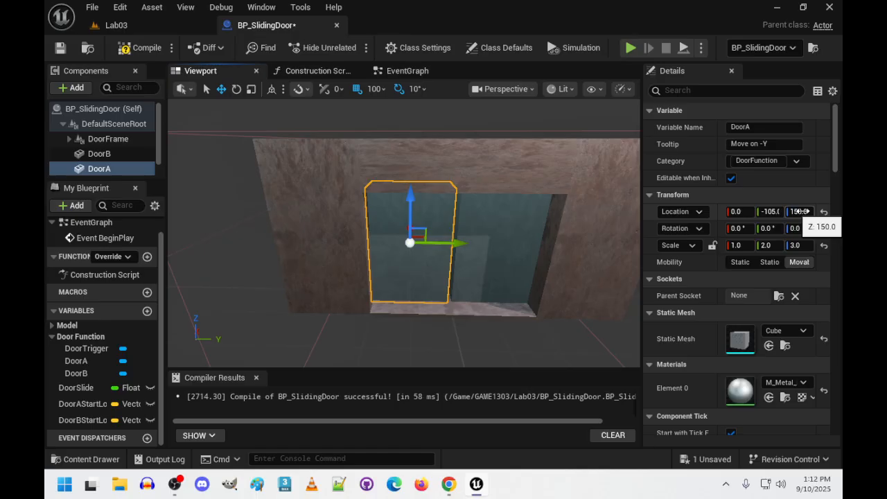
left_click(99, 125)
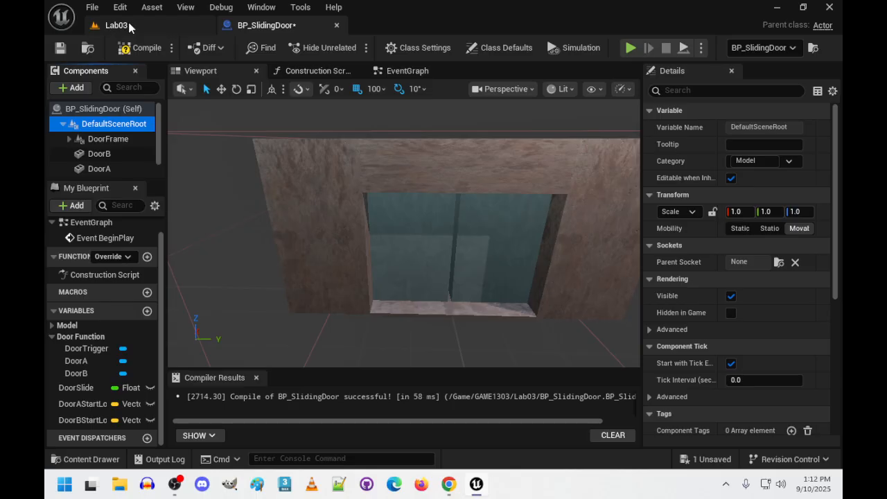
Examine the placed sliding door in the Lab03 level, looking at how its panels sit in the frame.
left_click(106, 25)
key("w")
right_click_drag(411, 265, 492, 263)
key("s")
key("w")
key("s")
key("w")
key("s")
key("w")
right_click_drag(411, 265, 492, 298)
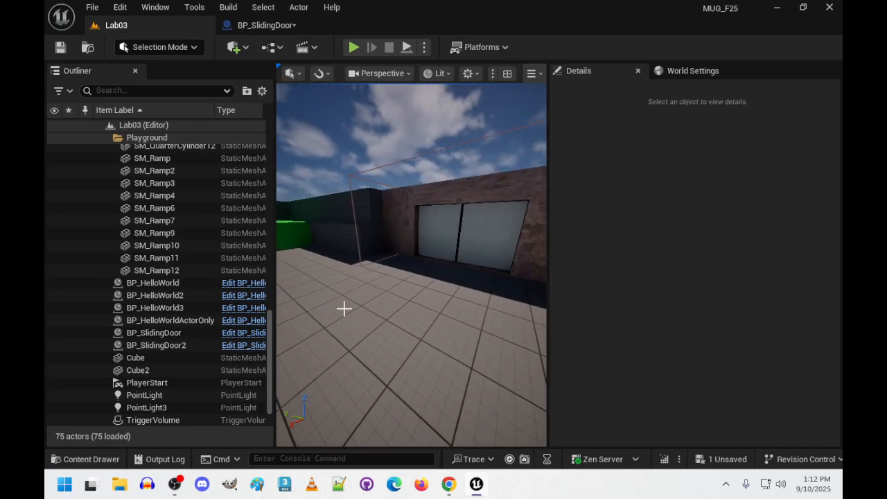
Try lowering the door frame's Floor component along Z in BP_SlidingDoor, and undo the move.
left_click(271, 25)
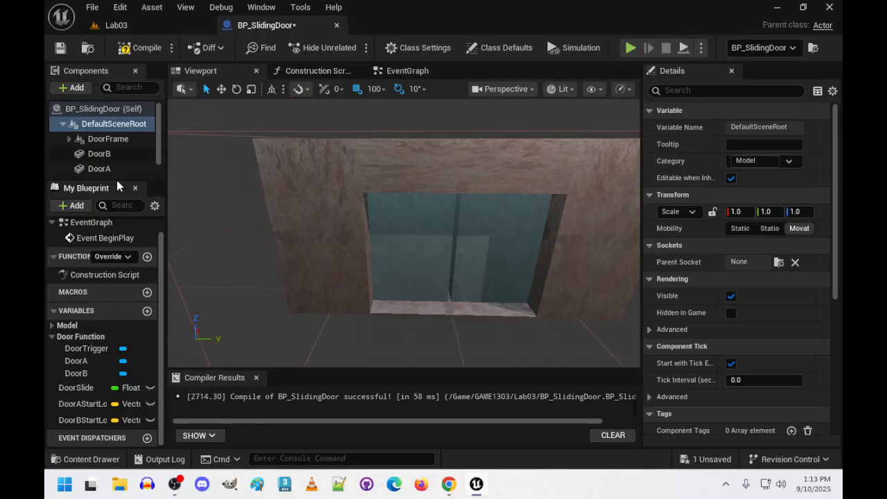
scroll(118, 145, "down", 1)
left_click(67, 122)
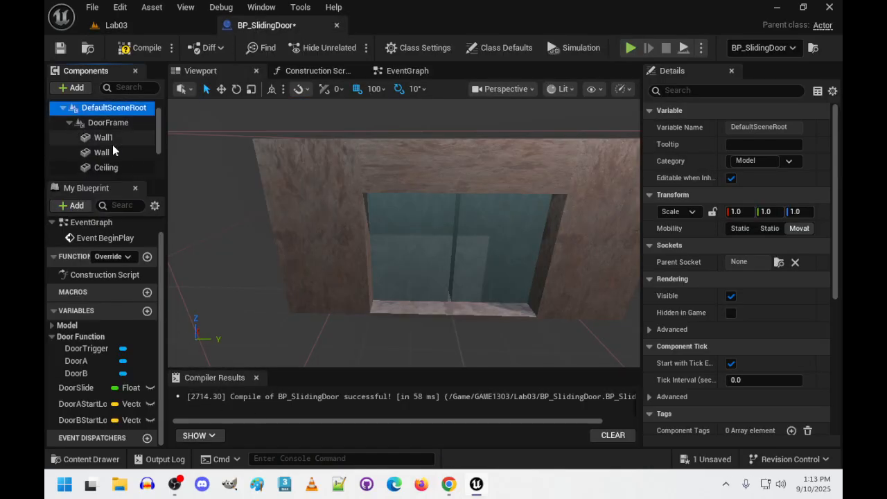
scroll(116, 154, "down", 3)
left_click(102, 142)
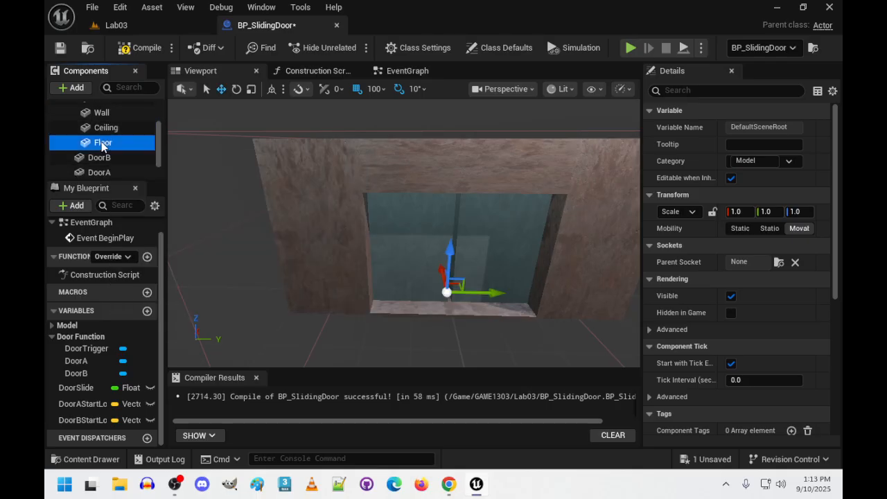
left_click_drag(450, 248, 453, 301)
right_click_drag(453, 301, 490, 291)
key("w")
left_click(372, 277)
right_click_drag(376, 276, 420, 267)
key("s")
key("ctrl+z")
key("s")
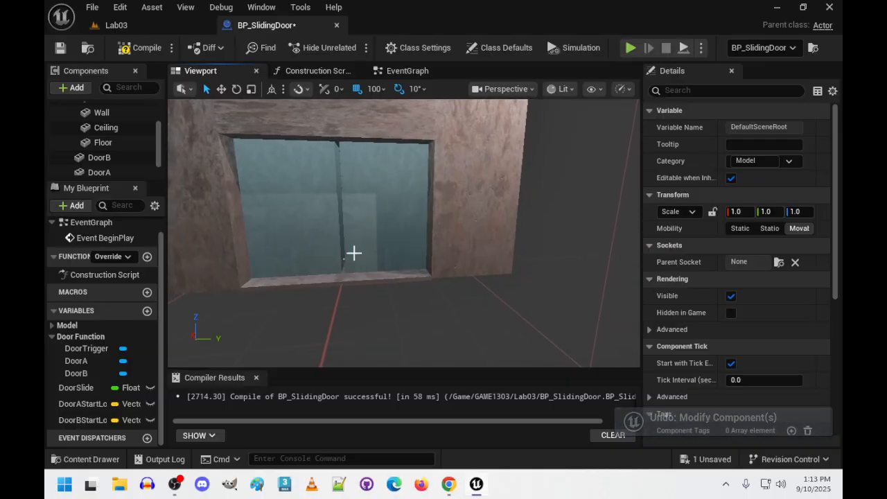
Examine the door panels up close in the Lab03 level and compare them with the door in BP_SlidingDoor's 3D view.
left_click(180, 25)
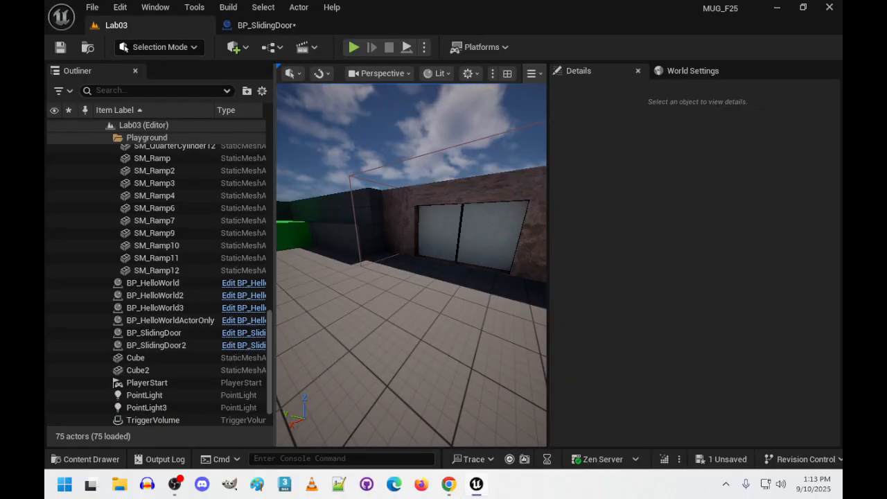
right_click_drag(436, 209, 485, 182)
key("w")
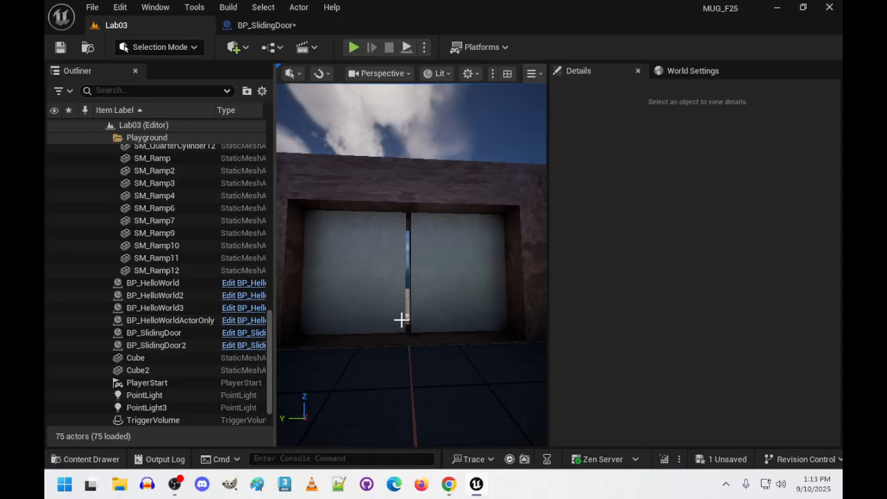
left_click(260, 25)
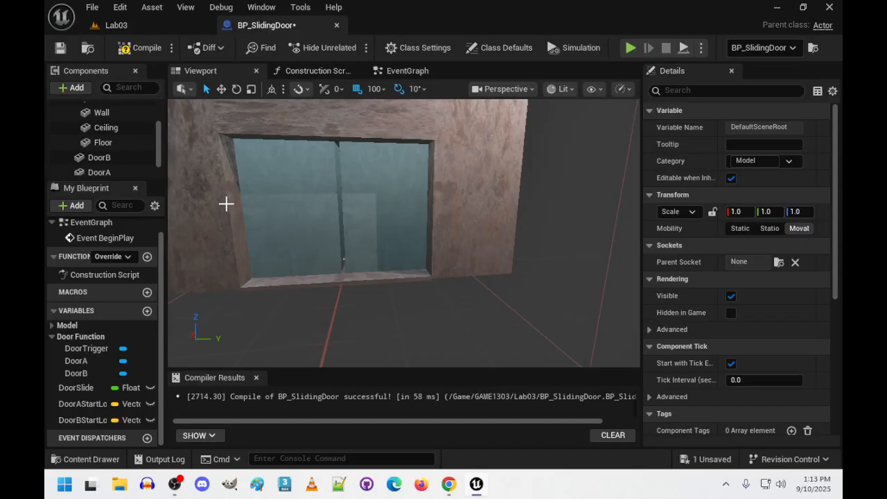
right_click_drag(226, 204, 264, 201)
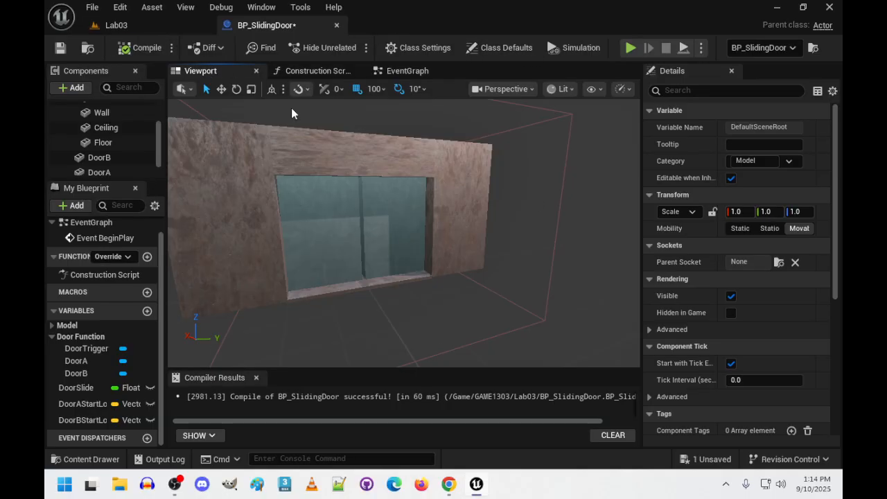
In the EventGraph, split the Get Relative Transform return value and connect its Location to the SET Door A Start Location node.
left_click(411, 71)
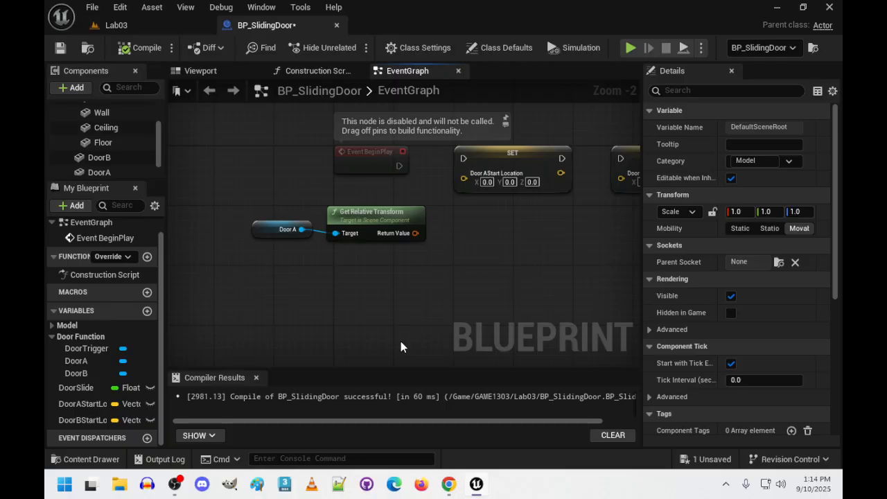
right_click(398, 234)
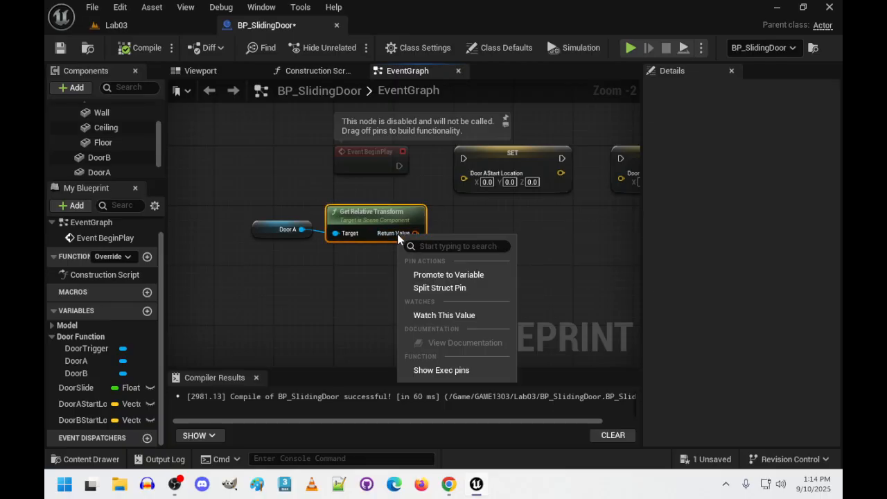
left_click(451, 289)
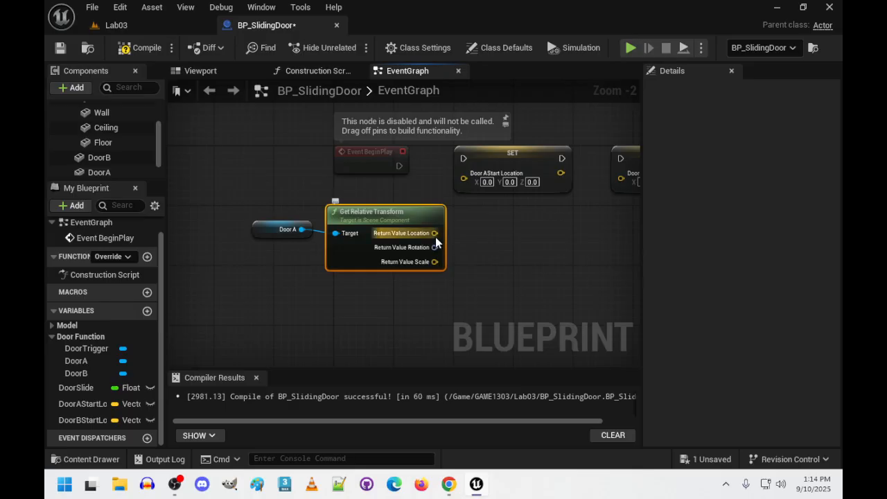
left_click_drag(435, 234, 462, 180)
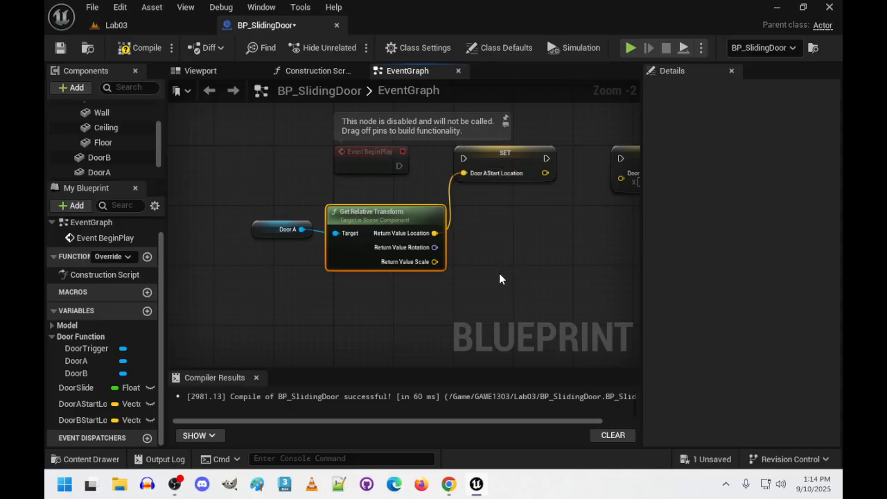
Duplicate the Get Relative Transform node, connect its Location to SET Door B Start Location, and place the copy lower in the graph.
left_click_drag(431, 318, 340, 237)
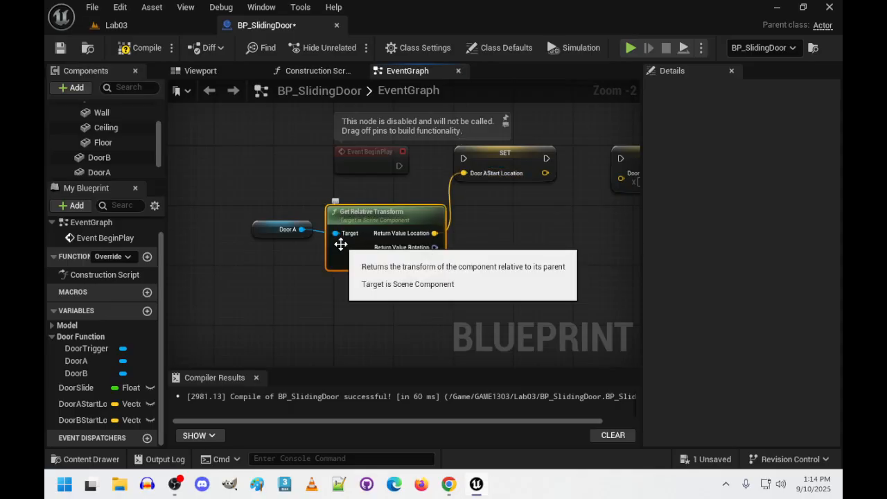
key("ctrl+c")
key("ctrl+v")
left_click_drag(490, 283, 570, 213)
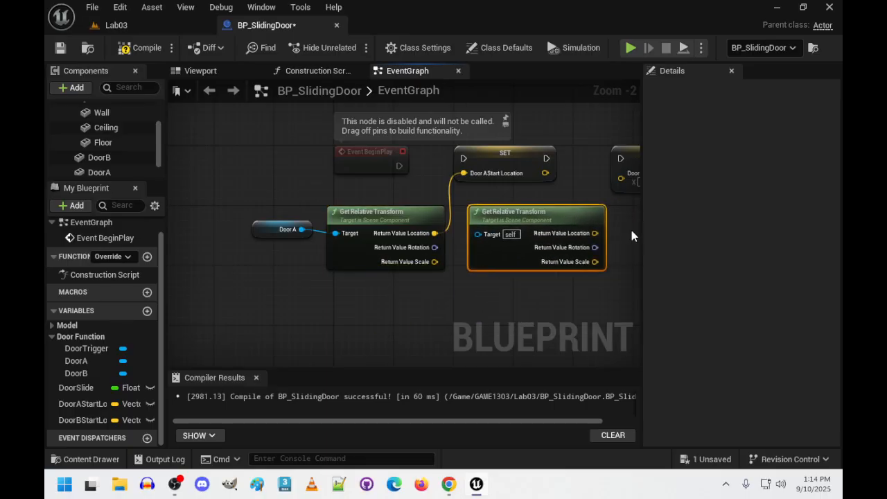
right_click_drag(631, 231, 501, 249)
left_click_drag(465, 253, 491, 197)
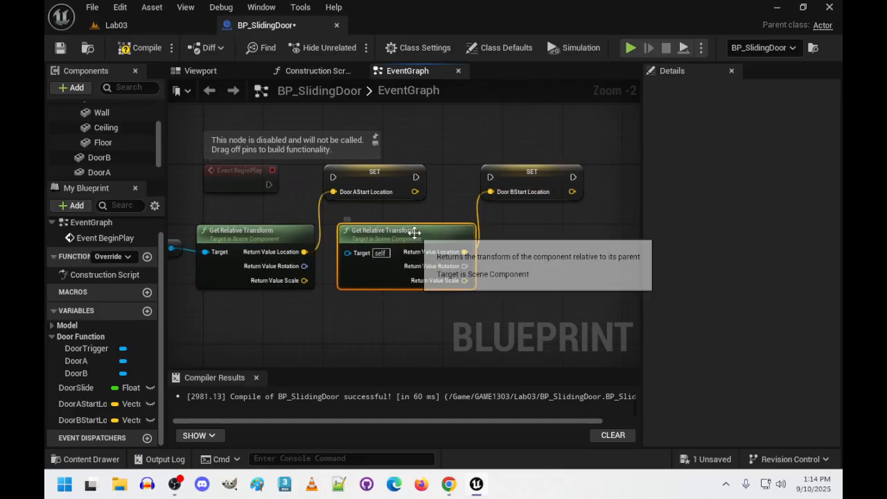
left_click_drag(410, 232, 422, 311)
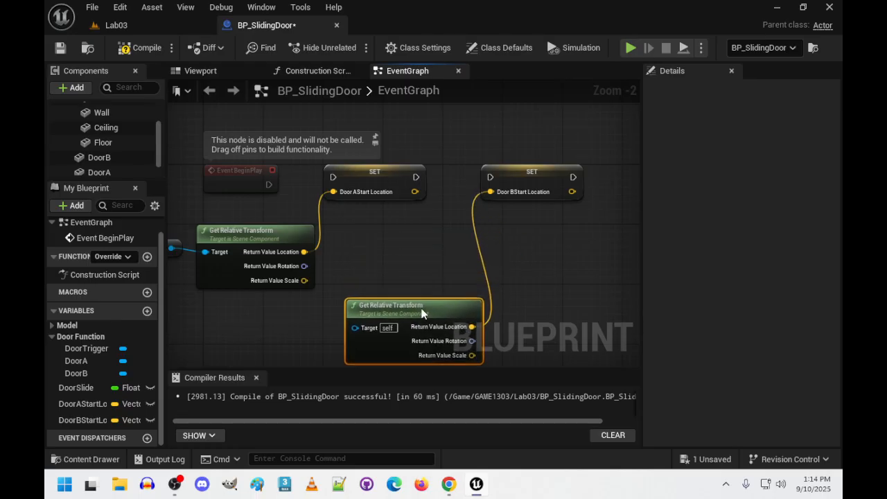
Add a Get DoorB node and connect it to the Target of the duplicated Get Relative Transform node.
right_click_drag(423, 218, 478, 106)
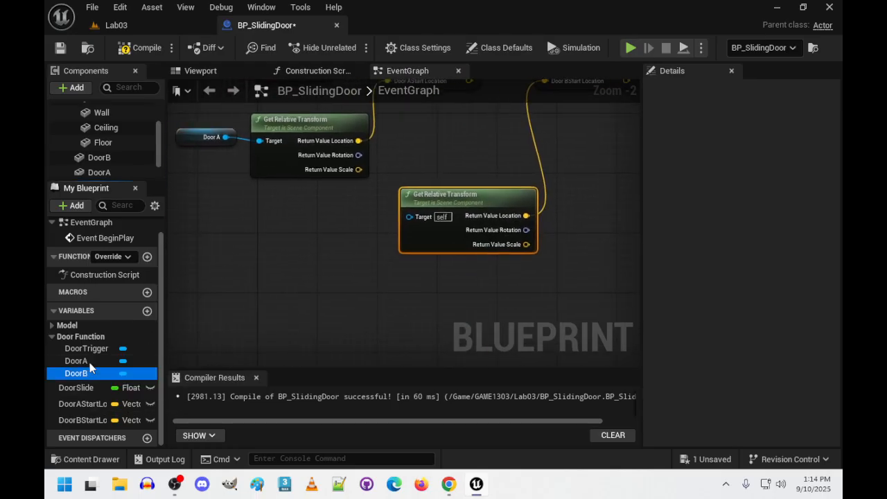
left_click_drag(80, 373, 411, 217)
left_click(343, 249)
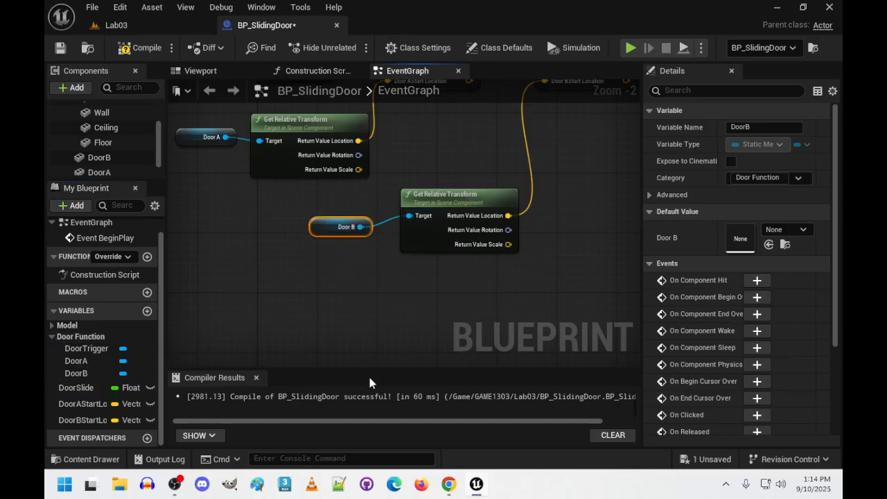
Wire Event BeginPlay's execution to SET Door A Start Location, chain that into SET Door B Start Location, and compile the Blueprint.
right_click_drag(447, 311, 318, 323)
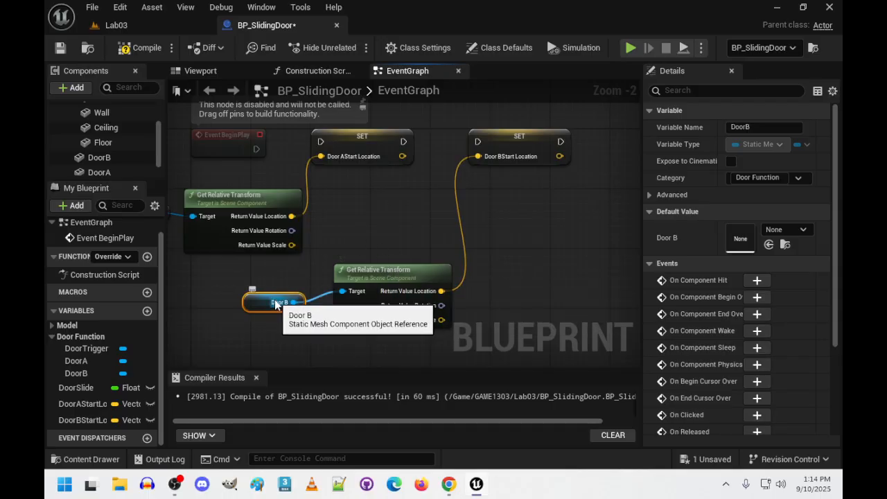
mouse_move(398, 270)
left_mouse_down()
mouse_move(413, 195)
mouse_move(395, 196)
mouse_move(394, 278)
left_mouse_up()
right_click_drag(397, 195, 380, 243)
left_click_drag(241, 198, 305, 190)
left_click_drag(388, 190, 462, 191)
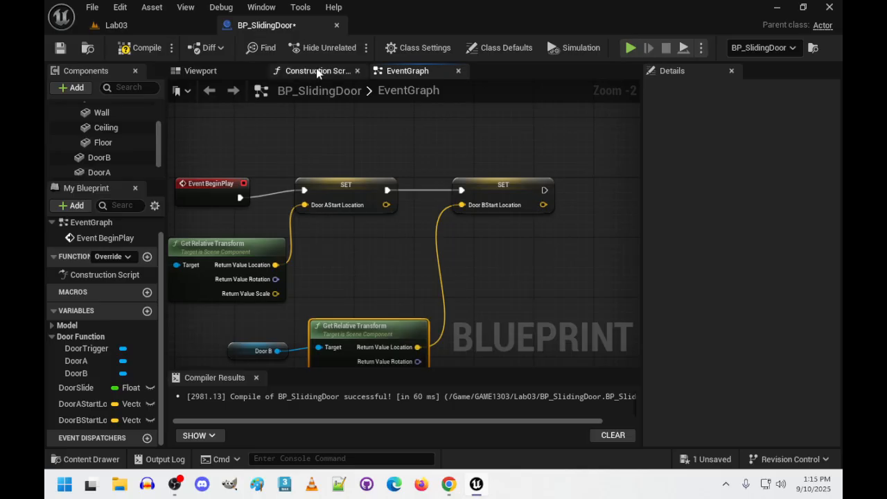
left_click(141, 48)
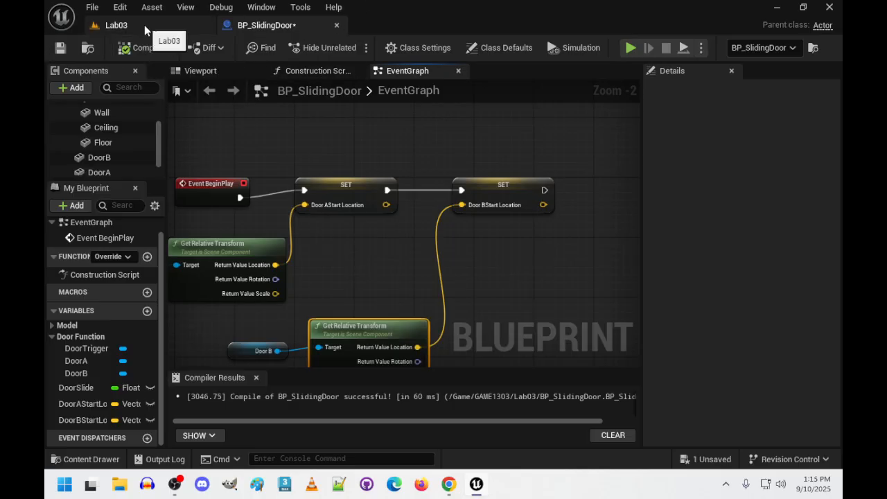
Switch to the Lab03 level, save all changes and play the level in the editor.
left_click(144, 24)
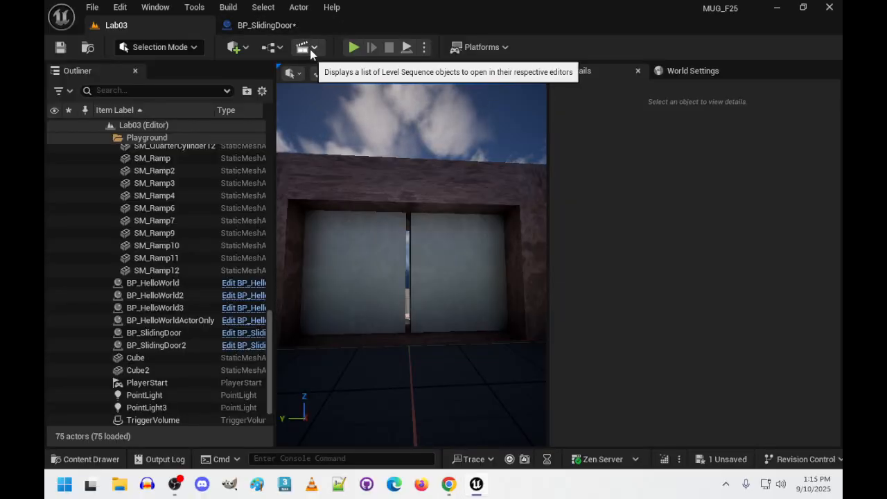
key("ctrl+shift+s")
left_click(353, 47)
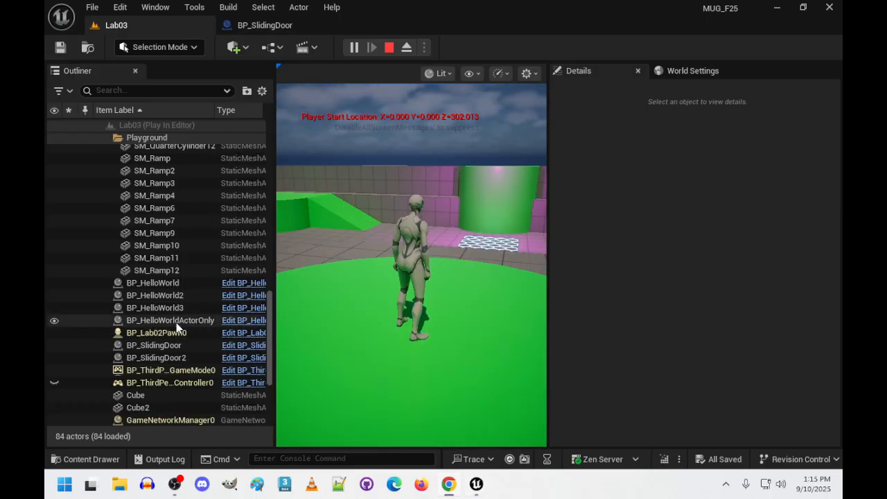
Find the first BP_SlidingDoor instance in the running level's Outliner and select it.
scroll(168, 385, "down", 5)
scroll(166, 375, "up", 3)
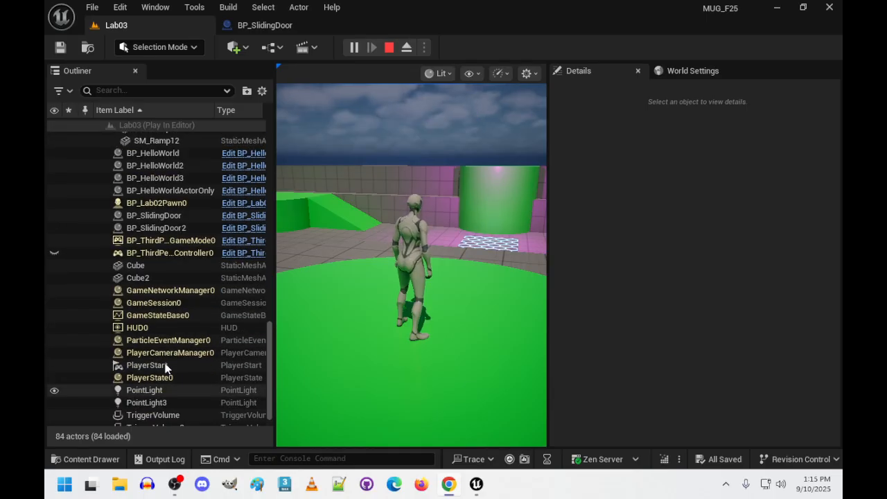
scroll(181, 274, "up", 3)
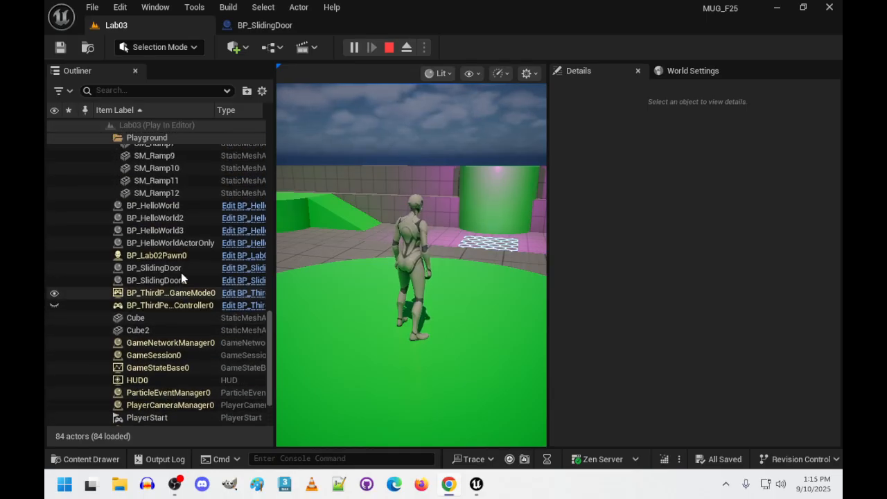
scroll(181, 274, "down", 2)
scroll(179, 275, "up", 5)
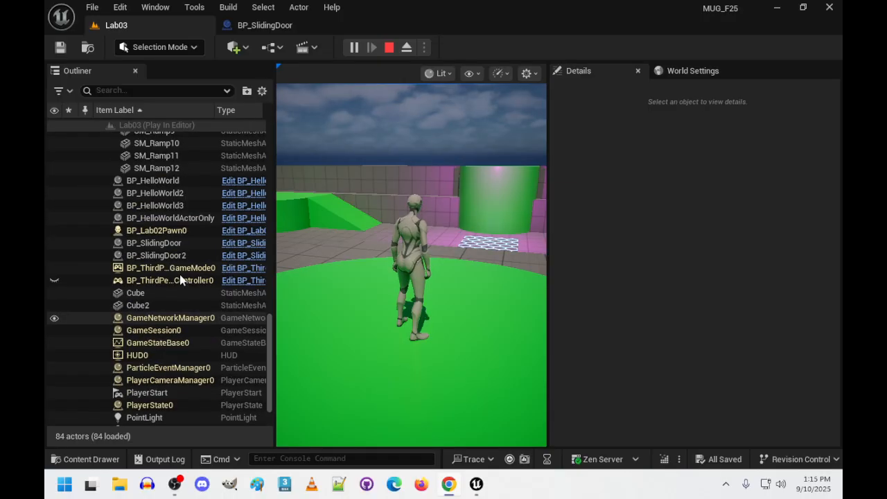
scroll(180, 273, "down", 3)
scroll(181, 274, "down", 3)
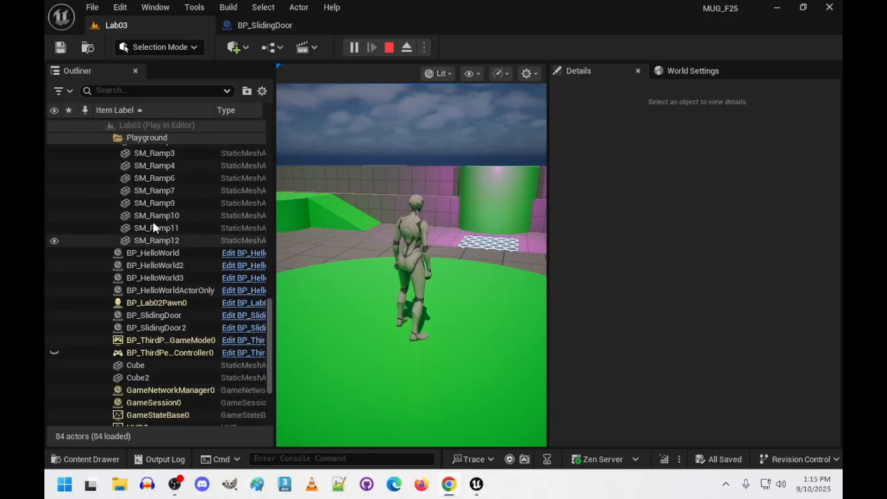
left_click(160, 320)
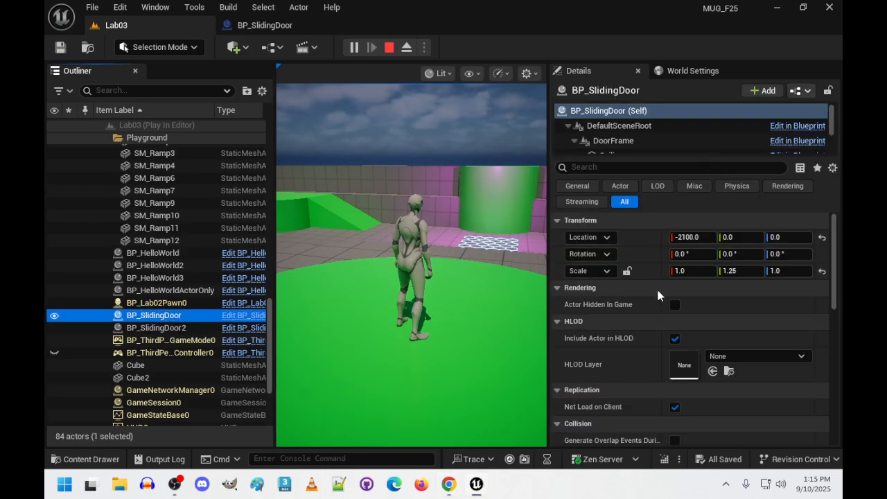
Look through the BP_SlidingDoor instance's components and properties for the door start locations, then deselect it.
scroll(659, 242, "down", 4)
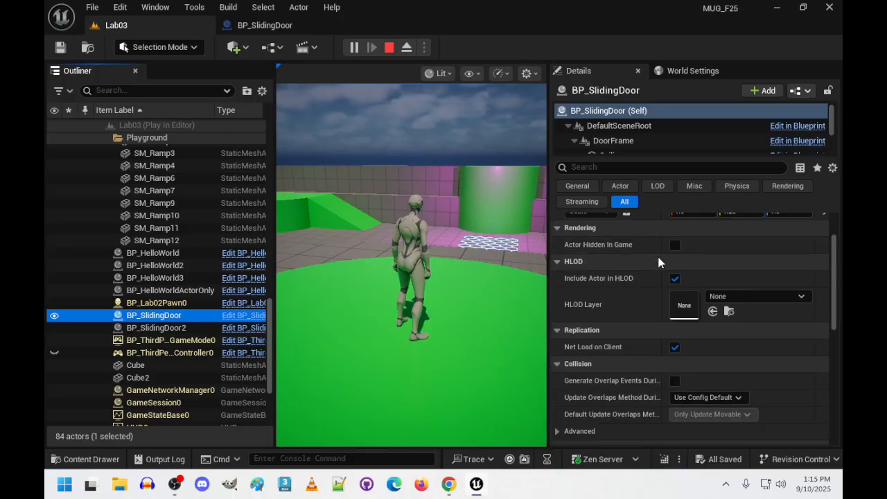
scroll(659, 262, "up", 4)
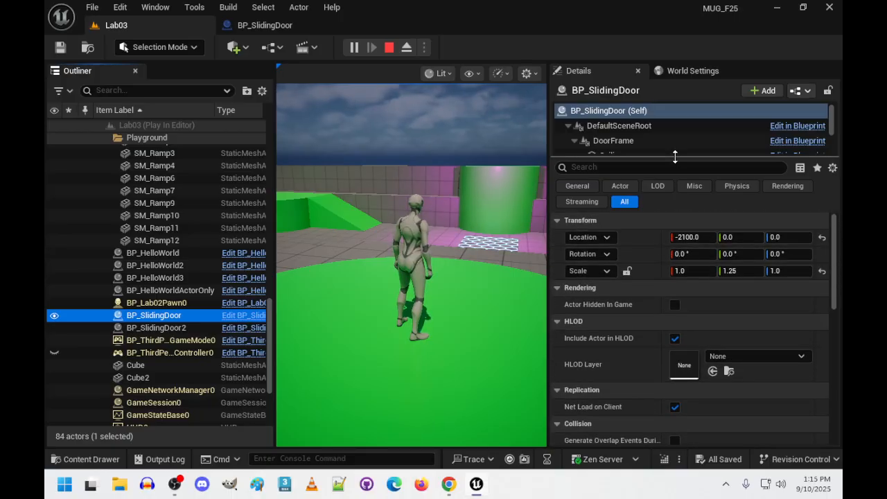
left_click_drag(675, 158, 675, 262)
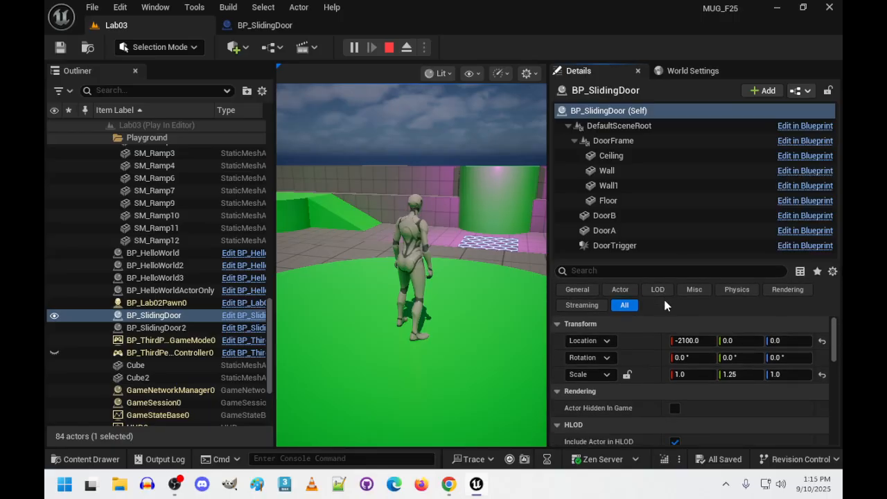
scroll(649, 343, "down", 6)
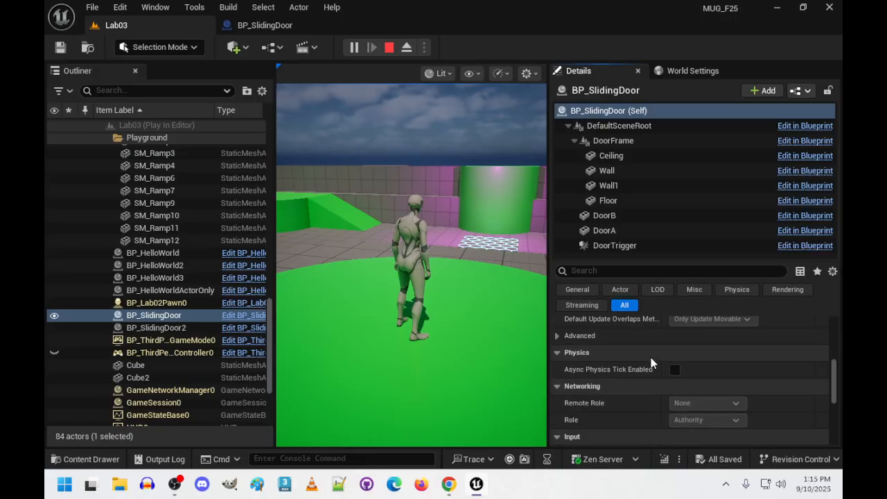
scroll(650, 363, "down", 5)
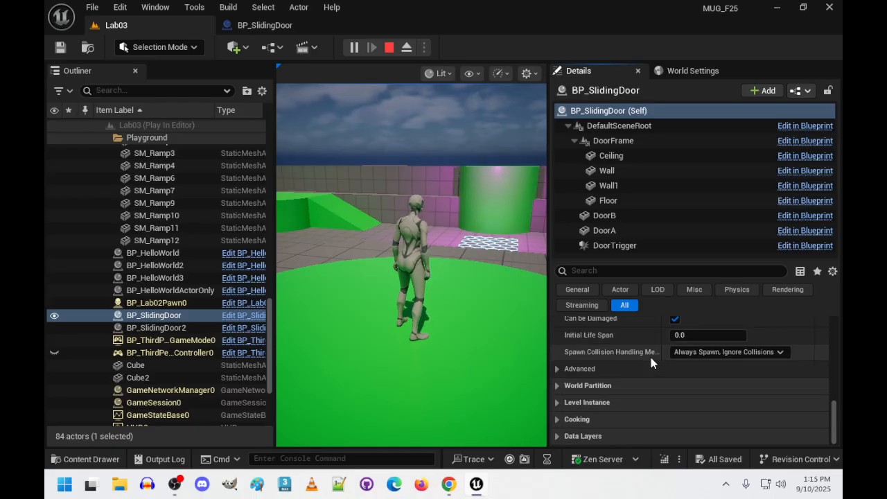
scroll(651, 357, "up", 5)
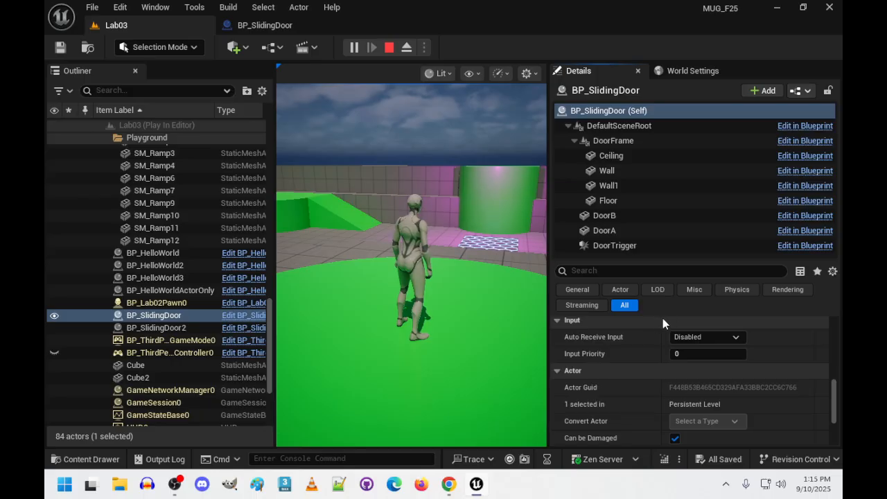
scroll(658, 317, "down", 1)
scroll(656, 320, "up", 2)
scroll(655, 320, "down", 2)
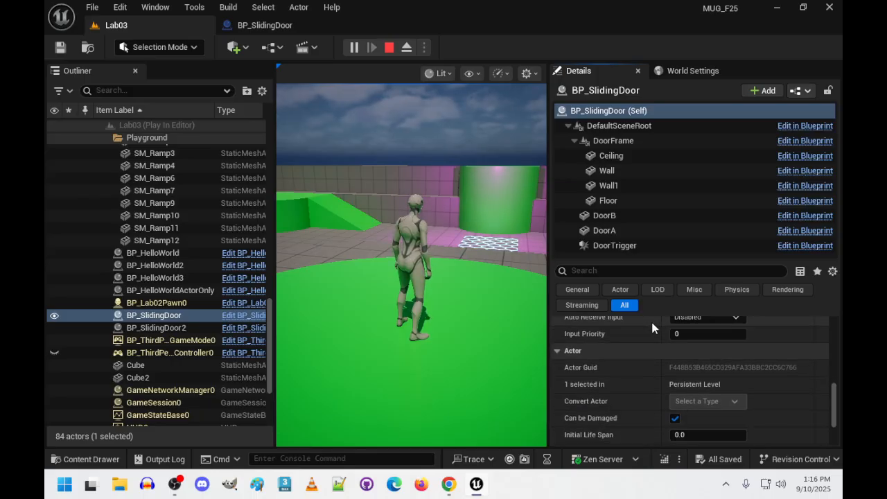
scroll(652, 328, "down", 3)
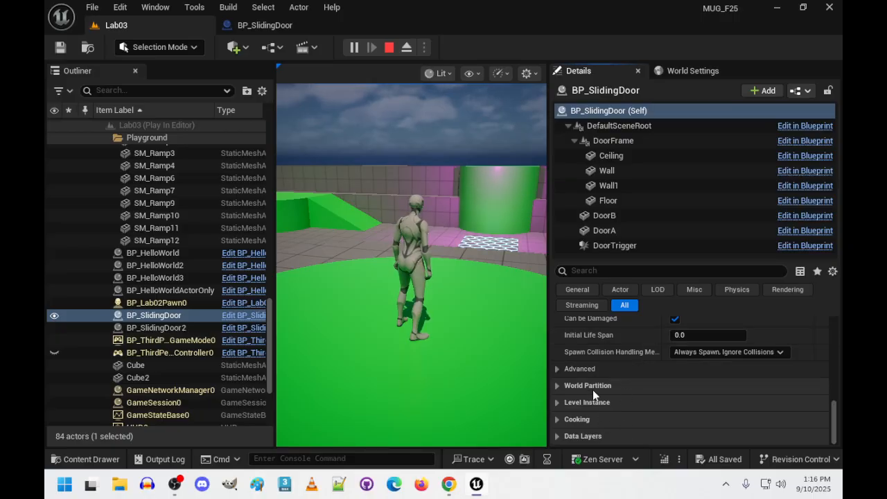
left_click(455, 342)
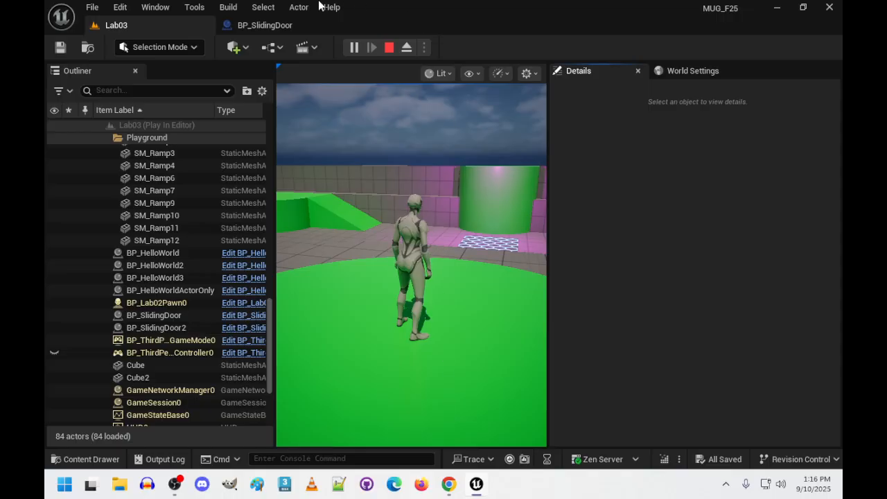
In BP_SlidingDoor, make the DoorAStartLocation and DoorBStartLocation variables Instance Editable and compile.
left_click(274, 25)
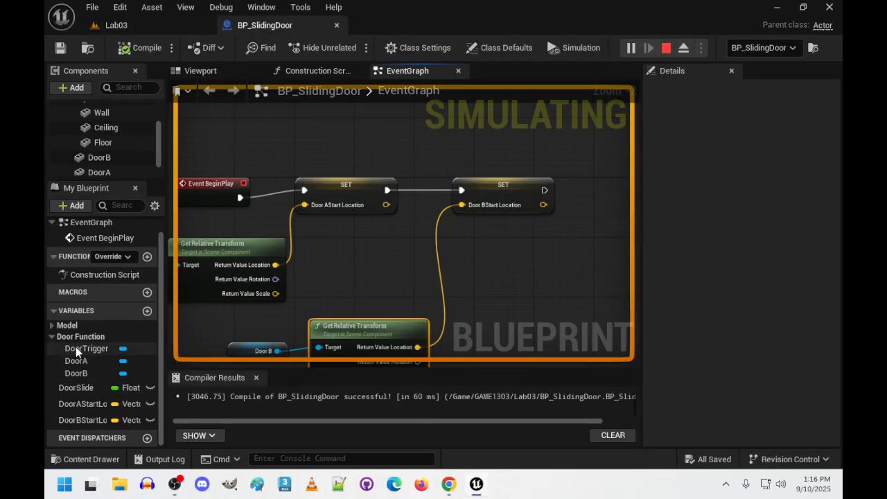
left_click(77, 403)
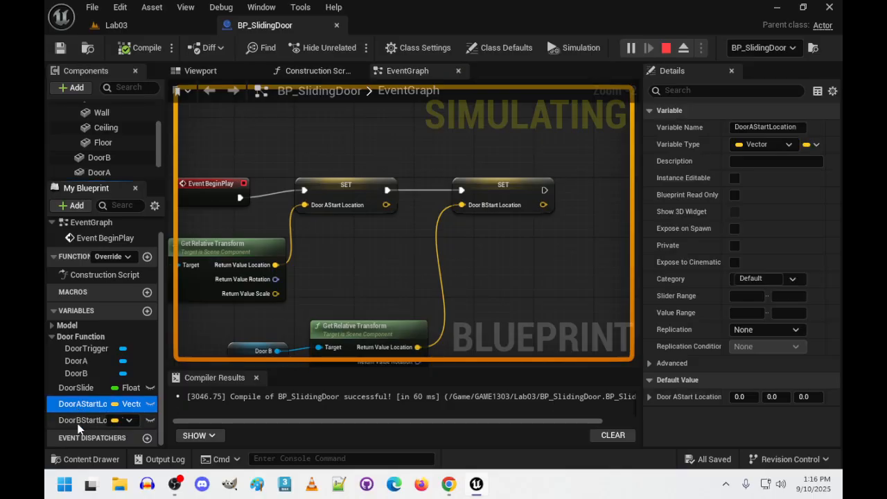
left_click(734, 178)
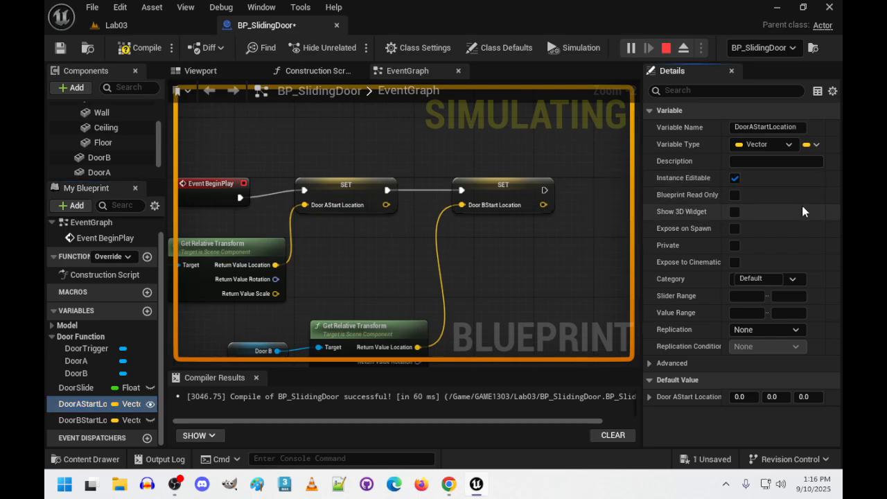
left_click(94, 420)
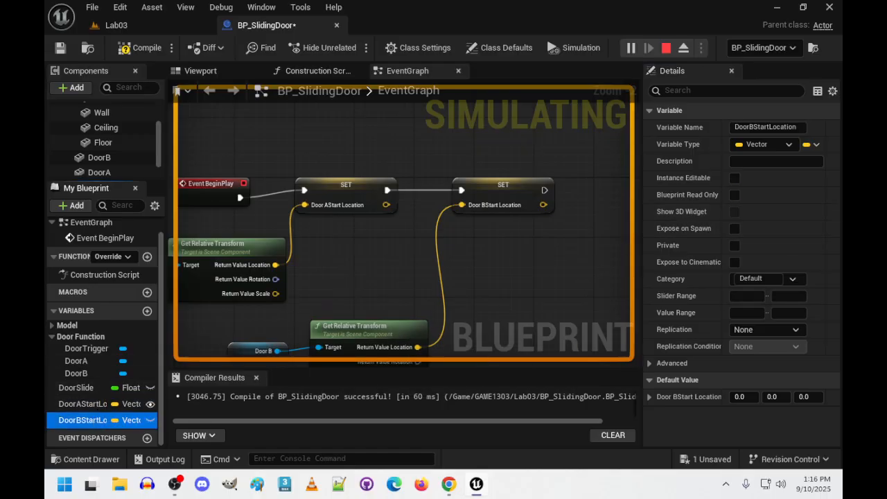
left_click(735, 179)
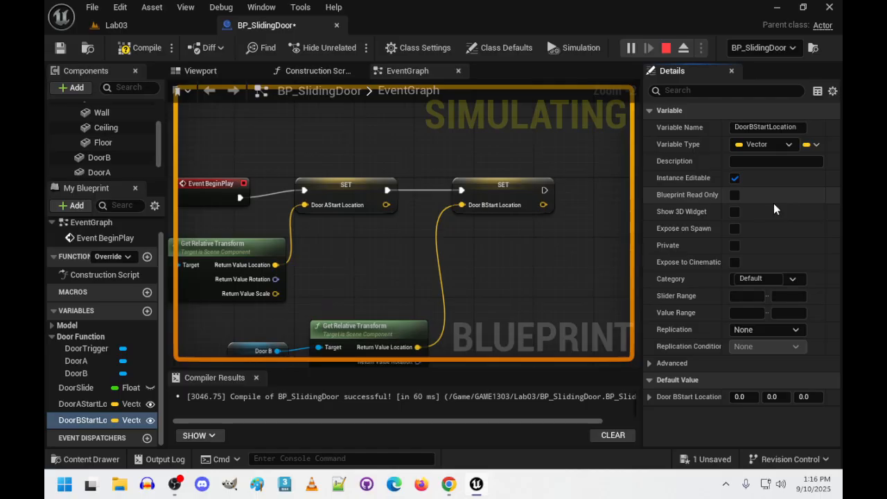
left_click(140, 47)
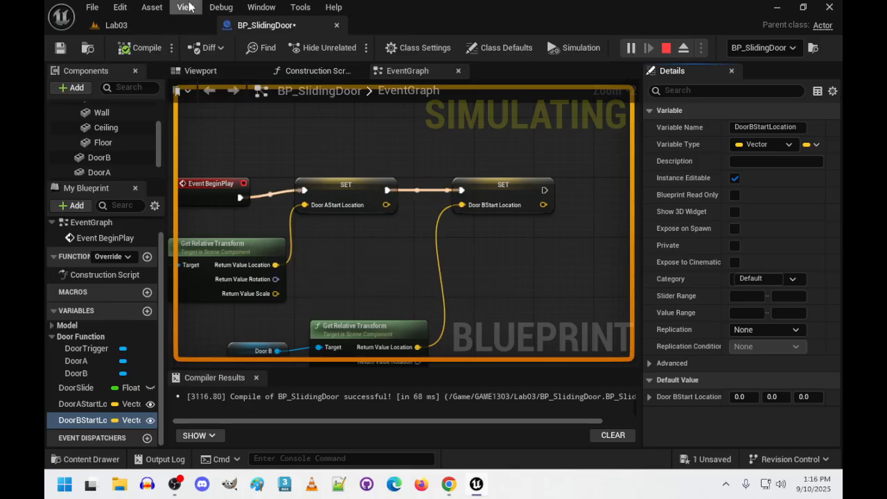
In the running Lab03 level, check the Door A and Door B start location values on BP_SlidingDoor and BP_SlidingDoor2.
left_click(150, 23)
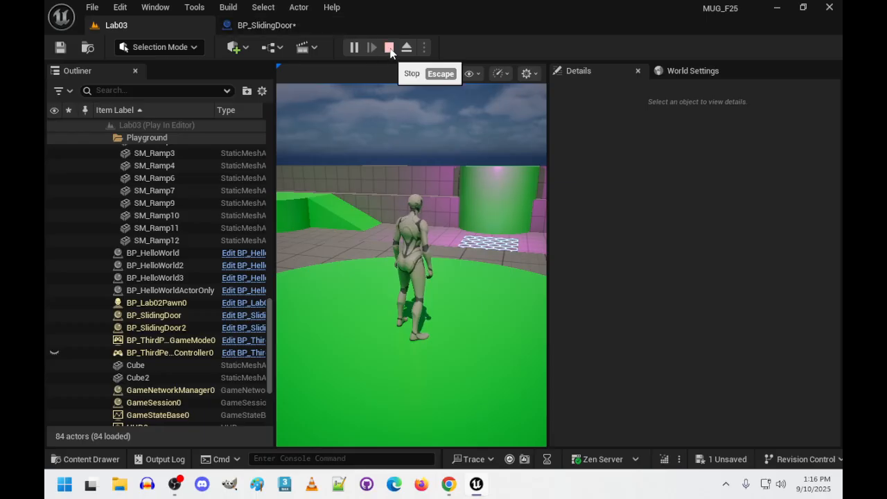
left_click(411, 229)
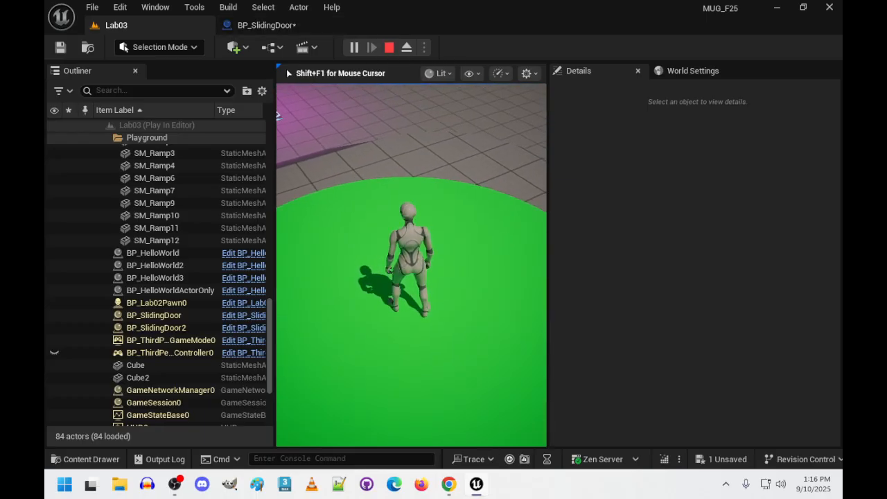
key("shift+F1")
left_click(153, 317)
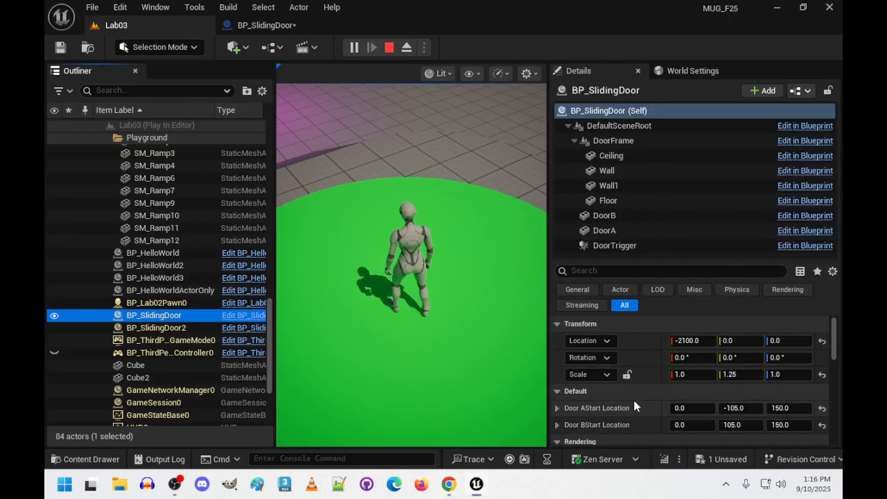
scroll(633, 400, "down", 2)
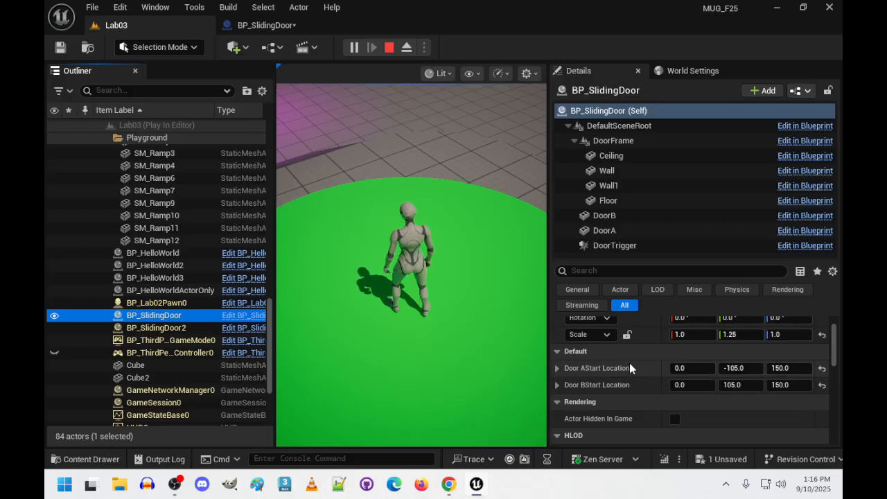
left_click(160, 330)
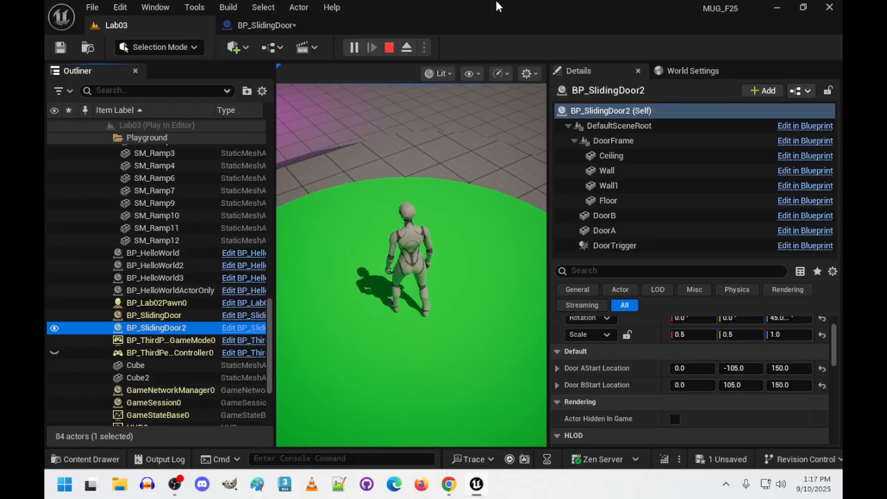
In BP_SlidingDoor, turn off Instance Editable for the DoorBStartLocation and DoorAStartLocation variables.
left_click(267, 25)
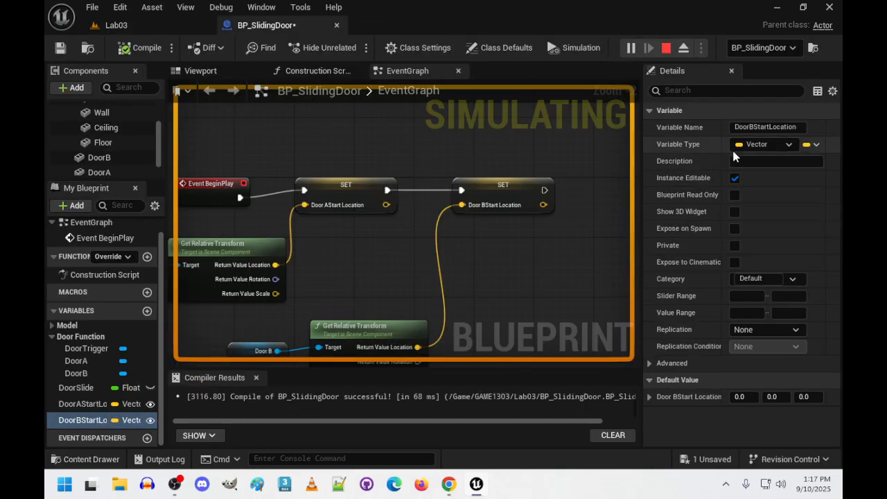
left_click(735, 177)
left_click(95, 404)
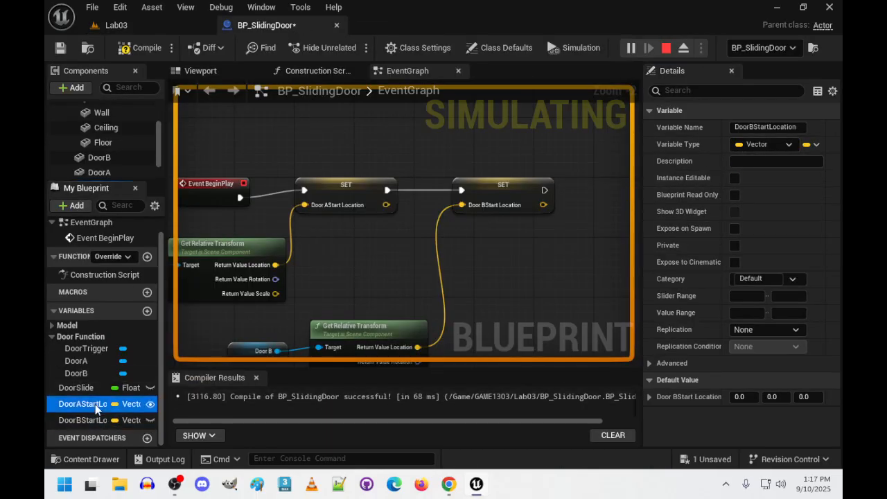
left_click(734, 177)
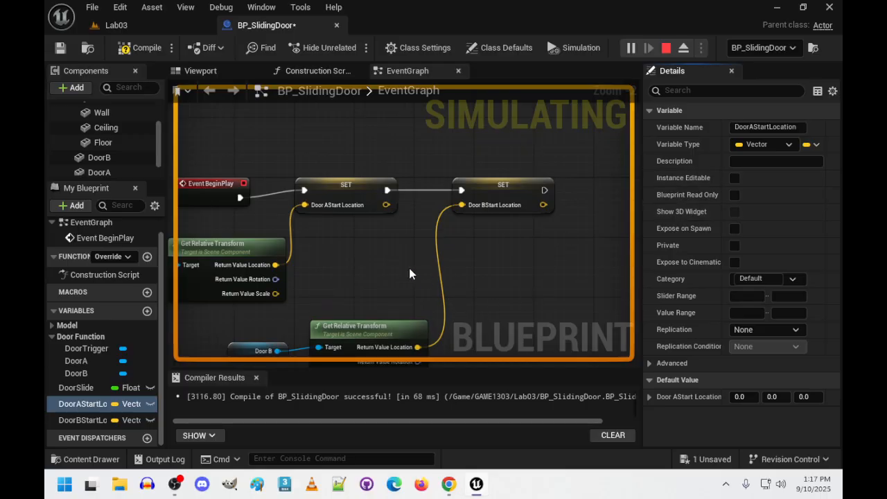
Bring an empty area of the EventGraph below the Door B nodes into view.
right_click_drag(409, 267, 492, 116)
scroll(387, 217, "down", 2)
right_click_drag(367, 287, 401, 220)
scroll(375, 275, "up", 2)
scroll(375, 274, "down", 1)
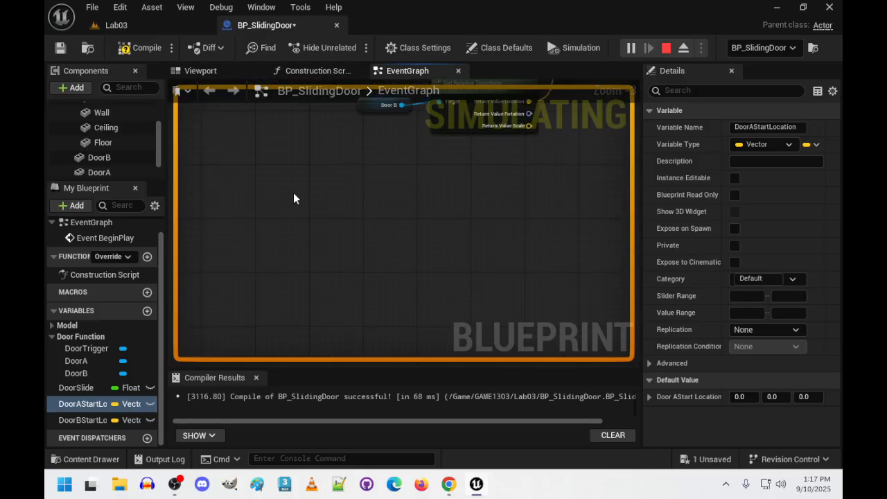
Stop the running play session from the Lab03 level and recompile the BP_SlidingDoor blueprint.
right_click(275, 188)
left_click(248, 193)
scroll(129, 160, "down", 1)
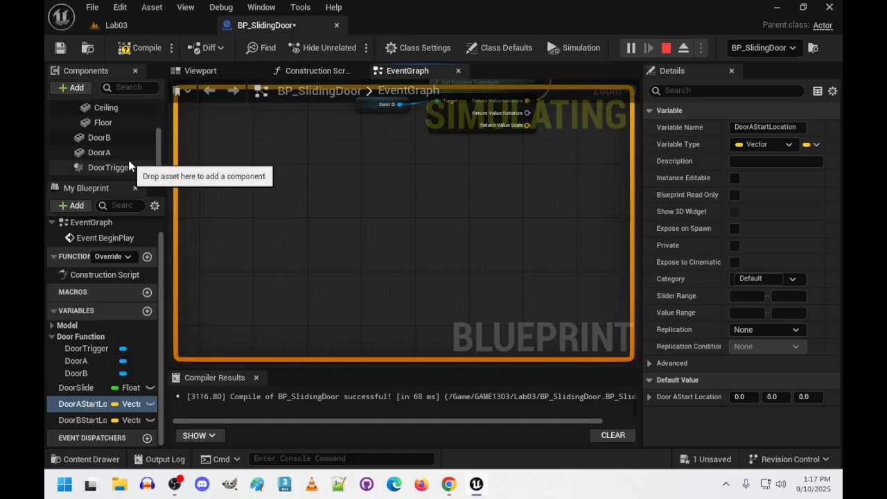
left_click(125, 167)
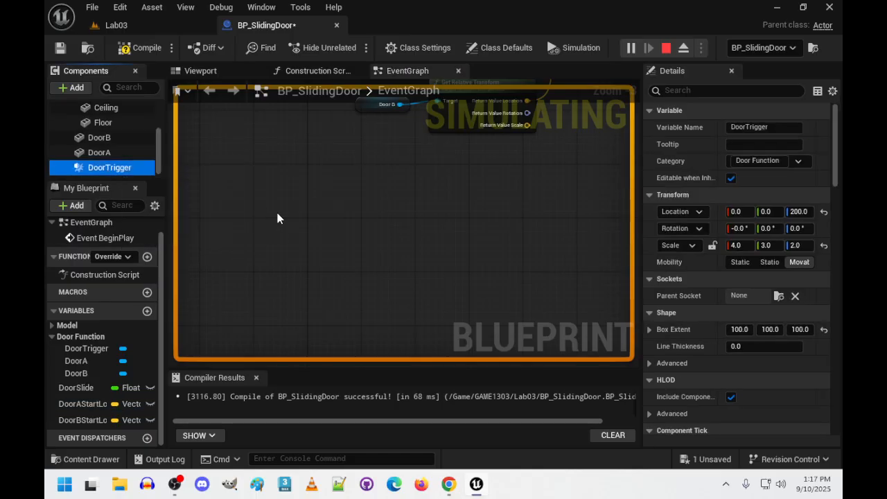
left_click(174, 25)
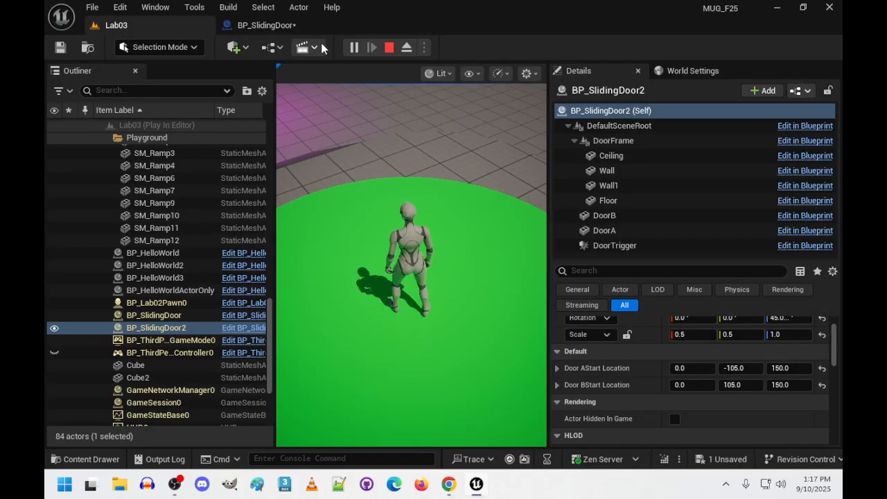
left_click(388, 49)
left_click(260, 25)
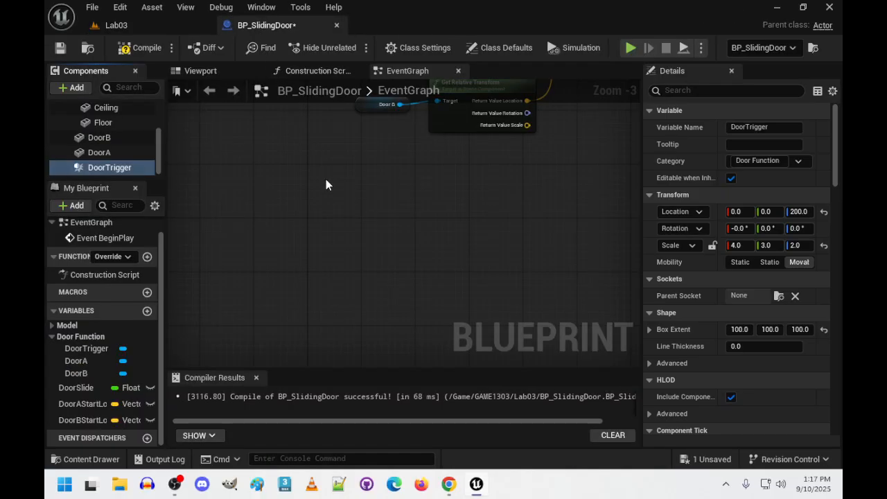
right_click_drag(290, 236, 270, 182)
left_click(139, 47)
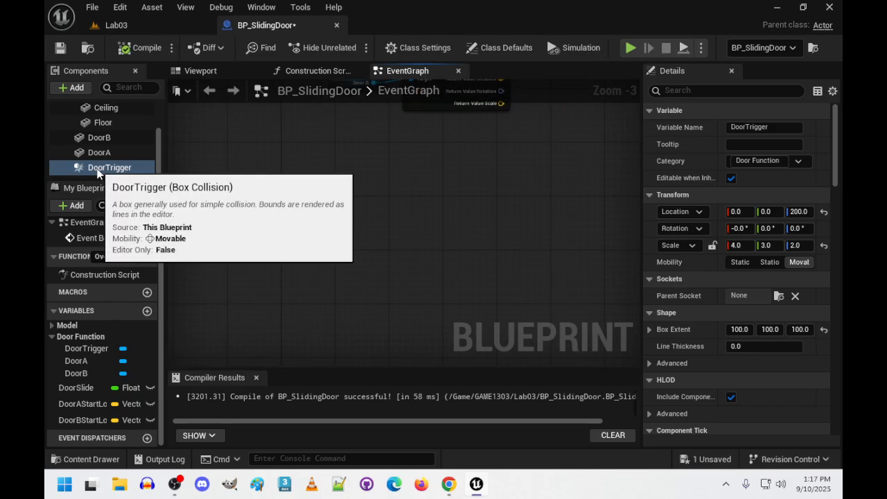
Add an On Component Begin Overlap event for the DoorTrigger component to the event graph.
right_click(273, 194)
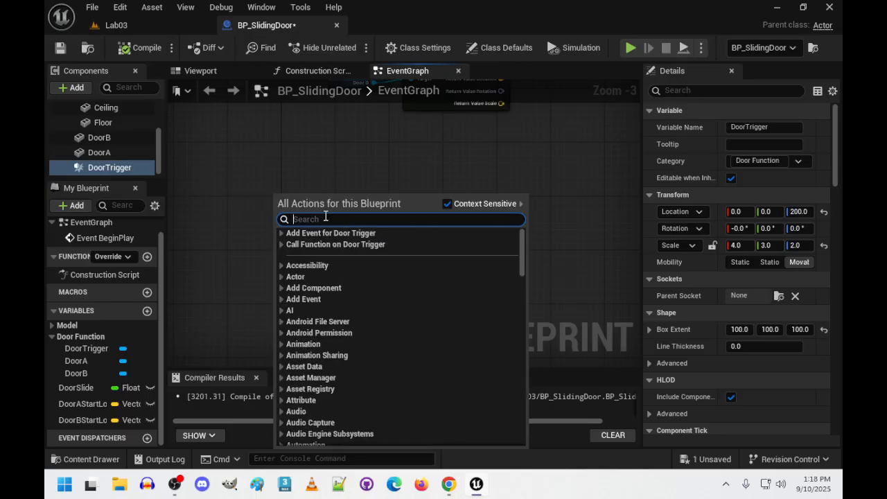
left_click(281, 233)
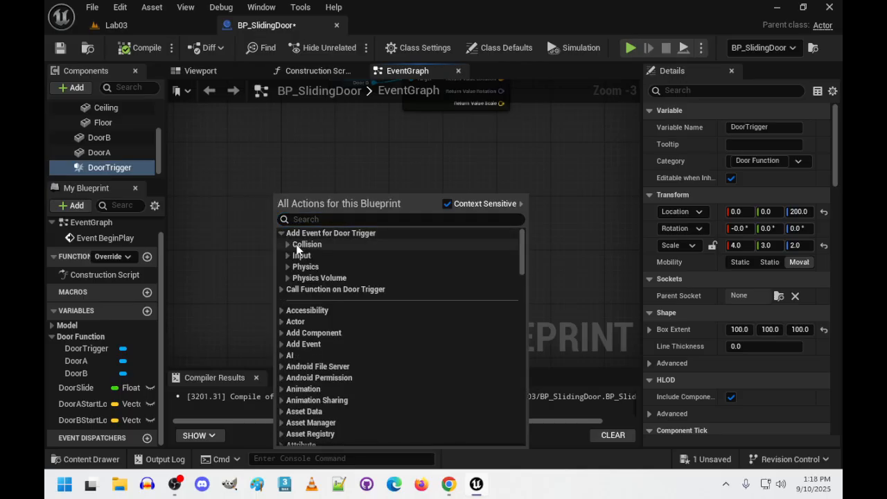
left_click(287, 244)
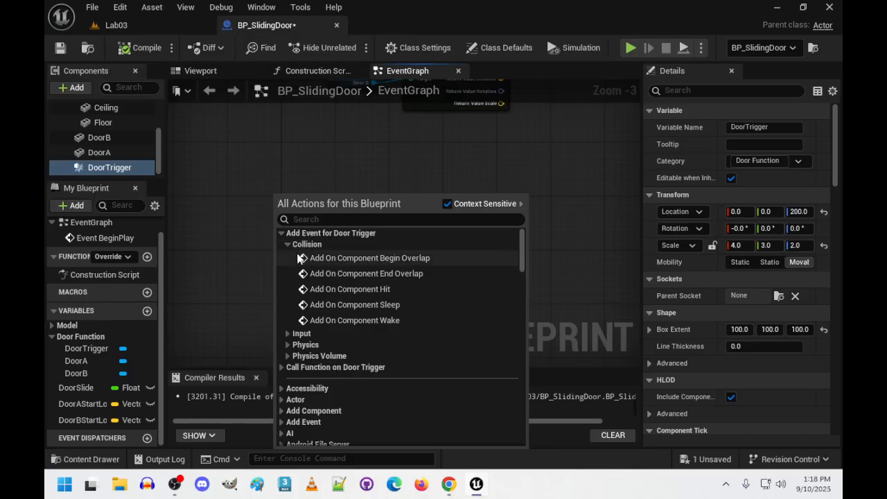
left_click(393, 259)
Add an On Component End Overlap event for DoorTrigger and place it below the Begin Overlap event.
right_click_drag(319, 337, 288, 260)
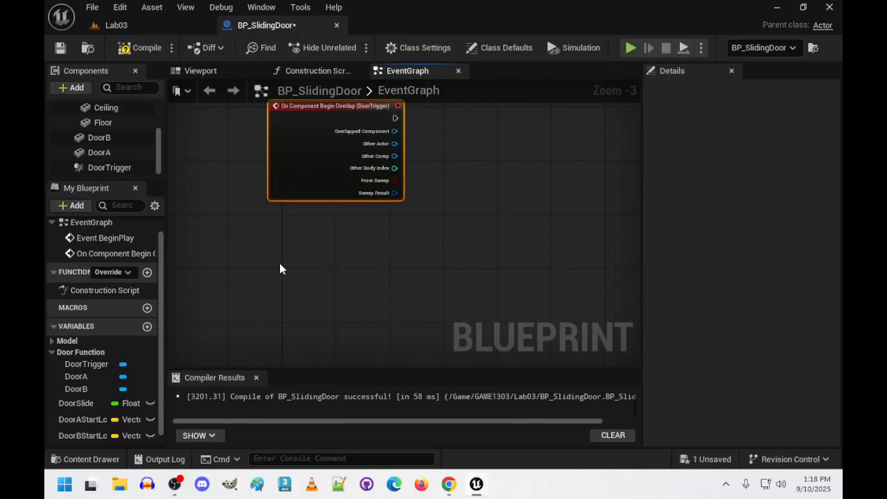
right_click(279, 263)
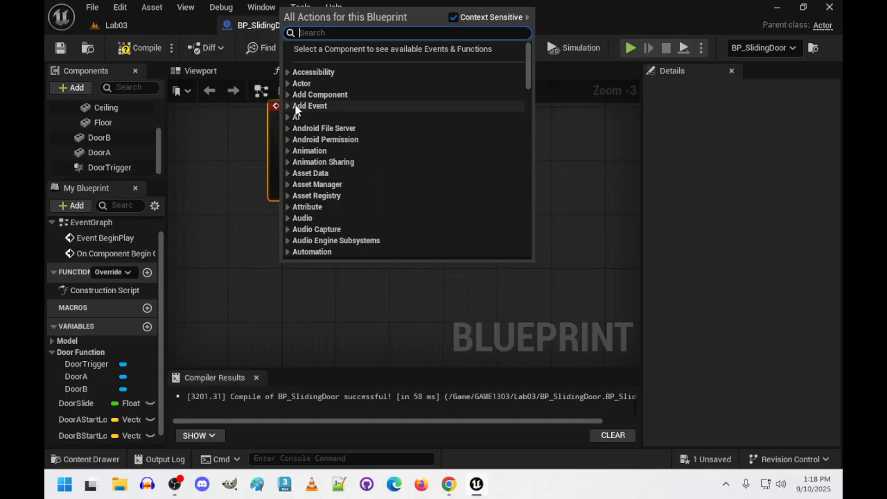
left_click(105, 167)
right_click(316, 259)
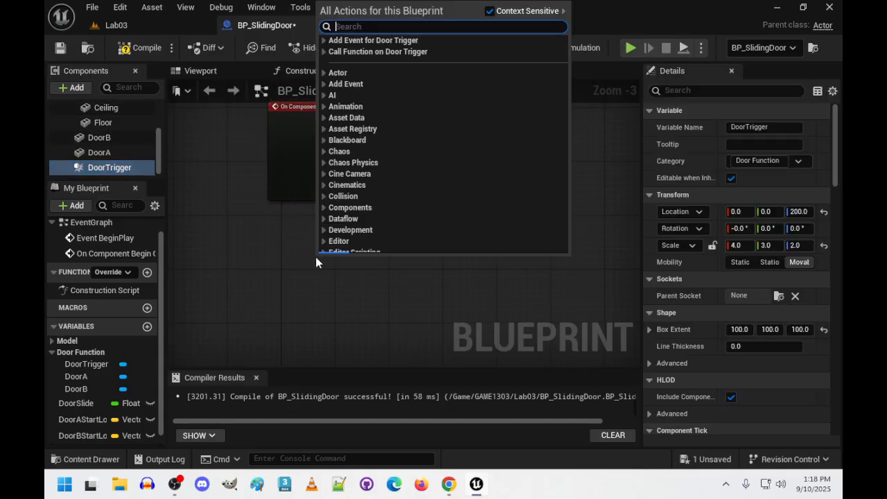
left_click(324, 40)
left_click(329, 52)
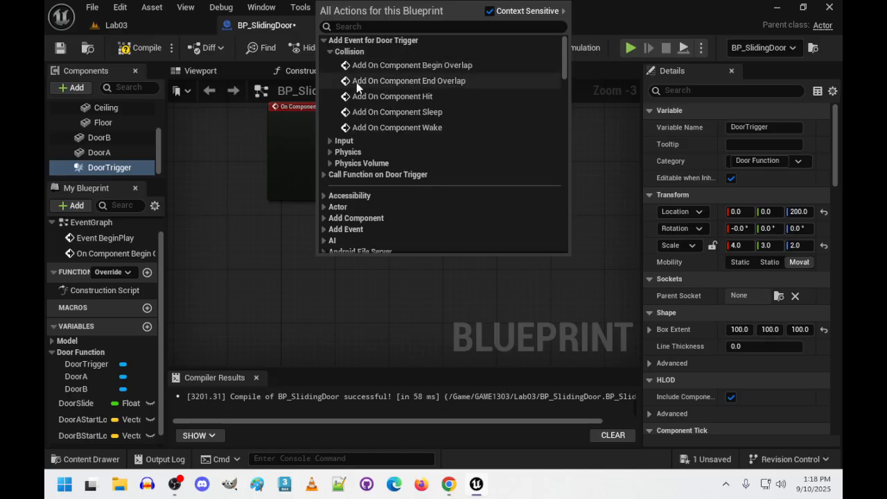
left_click(356, 83)
left_click_drag(365, 268, 324, 235)
Try adding a Timeline Component node beside the overlap events, and delete the resulting Add Component node.
right_click_drag(457, 206, 365, 269)
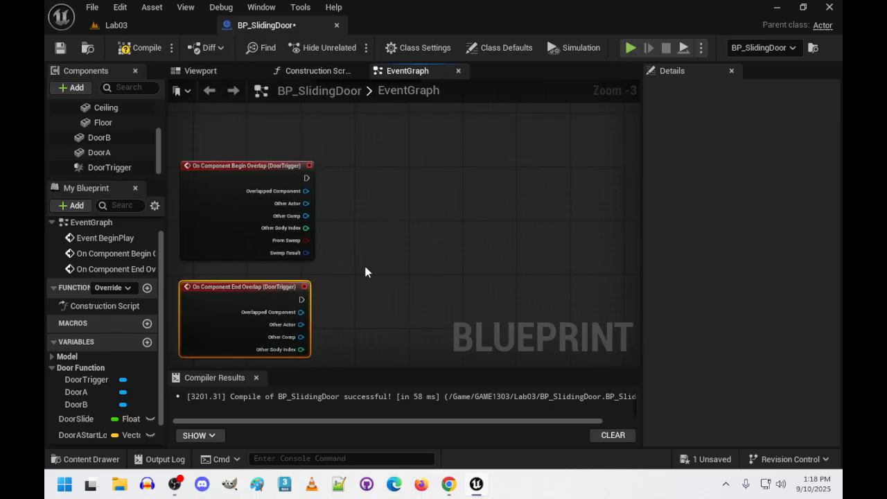
scroll(379, 266, "down", 1)
scroll(379, 267, "up", 1)
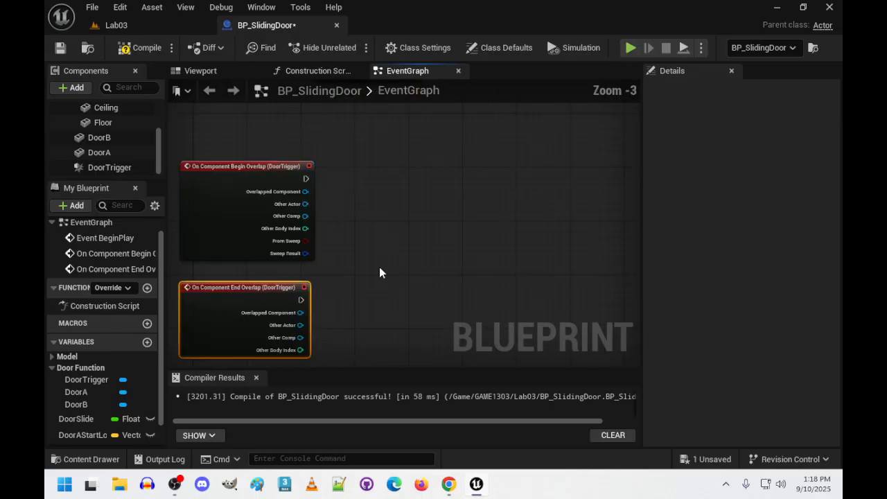
right_click(432, 220)
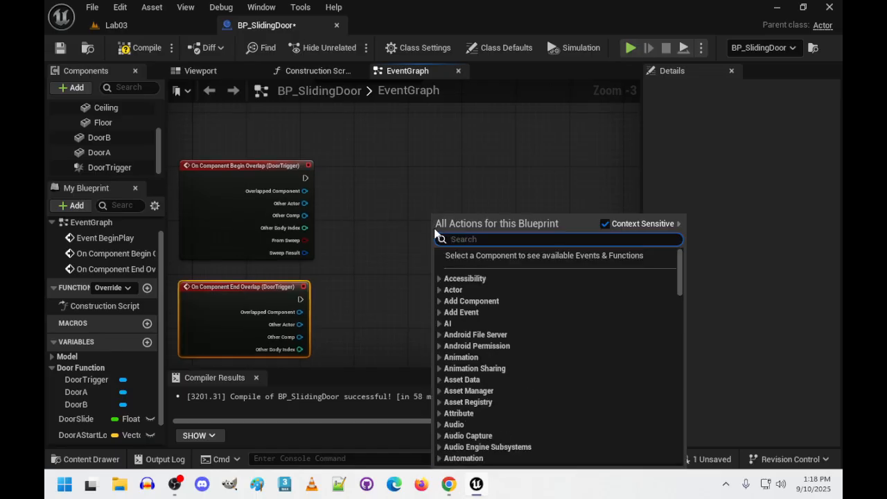
type("tieline")
key("BackSpace")
key("BackSpace")
key("BackSpace")
key("BackSpace")
key("BackSpace")
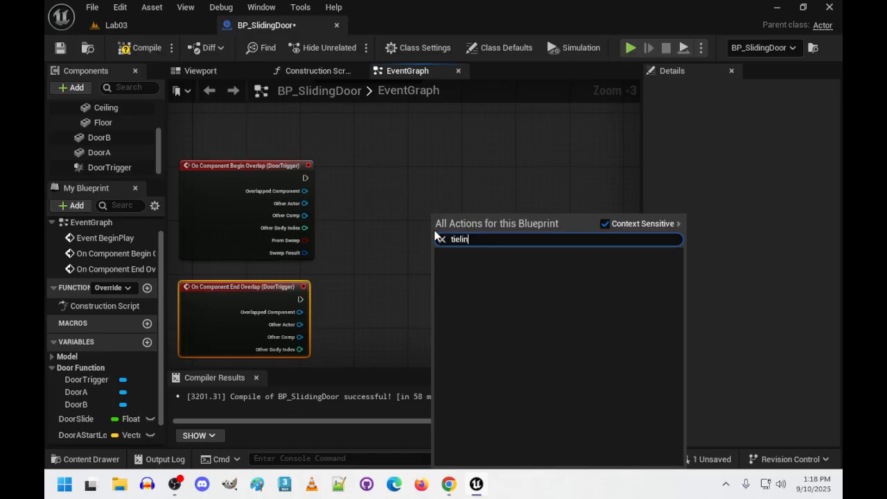
type("me")
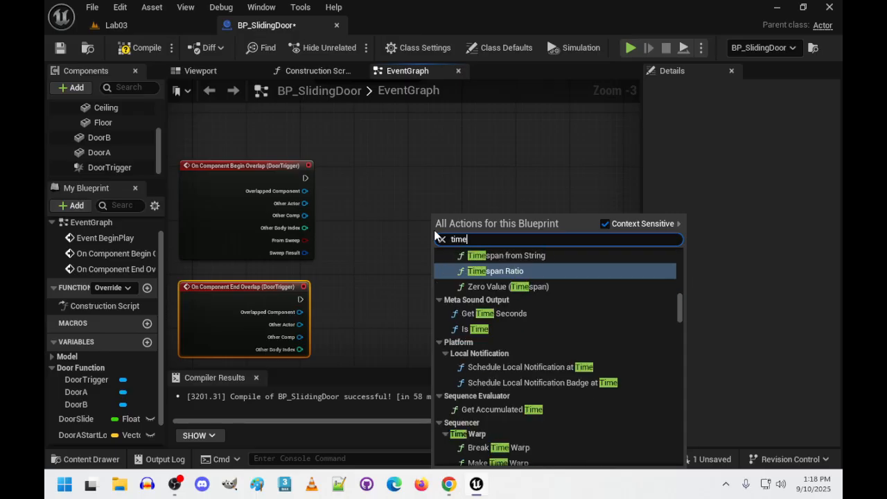
type("l")
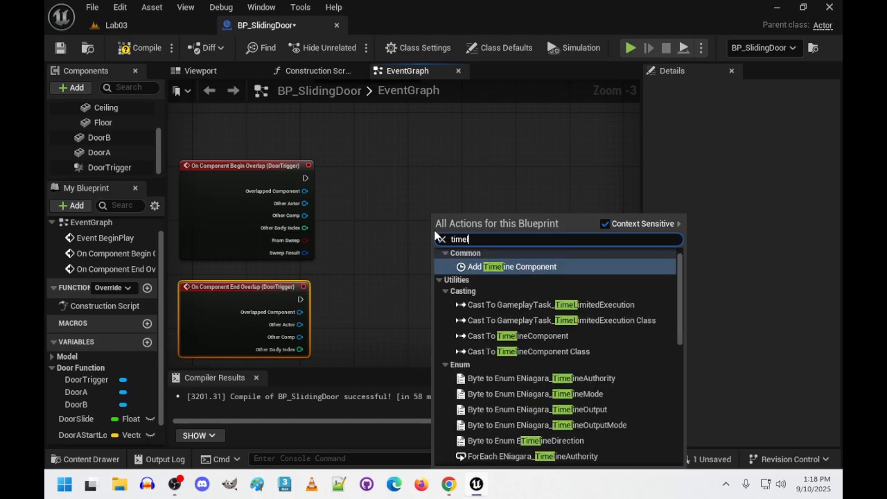
type("ime")
key("BackSpace")
key("BackSpace")
type("m")
key("BackSpace")
type("ne")
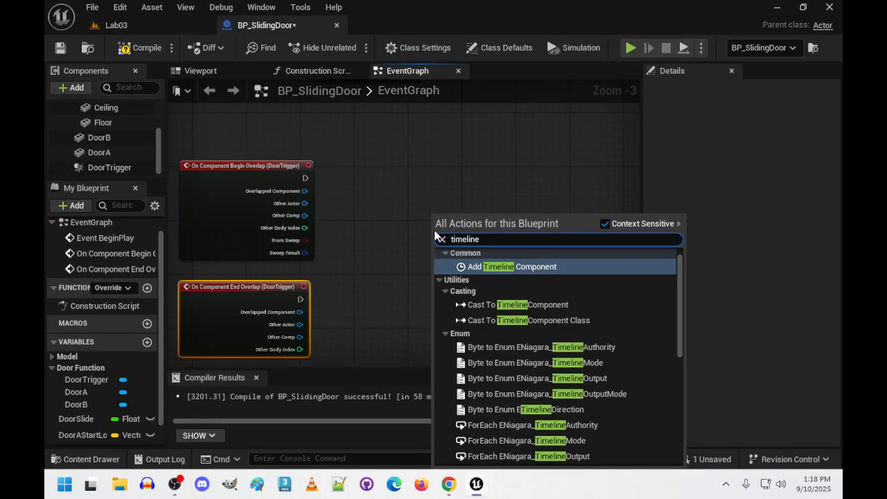
left_click(528, 267)
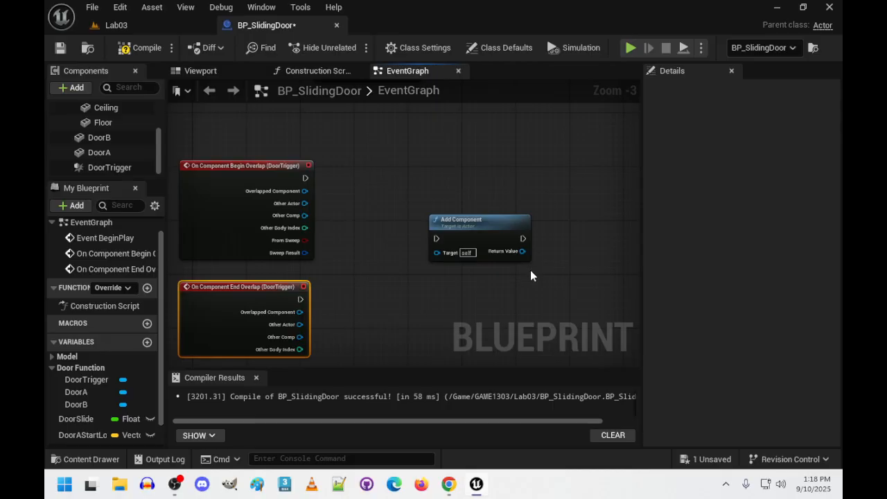
left_click(484, 226)
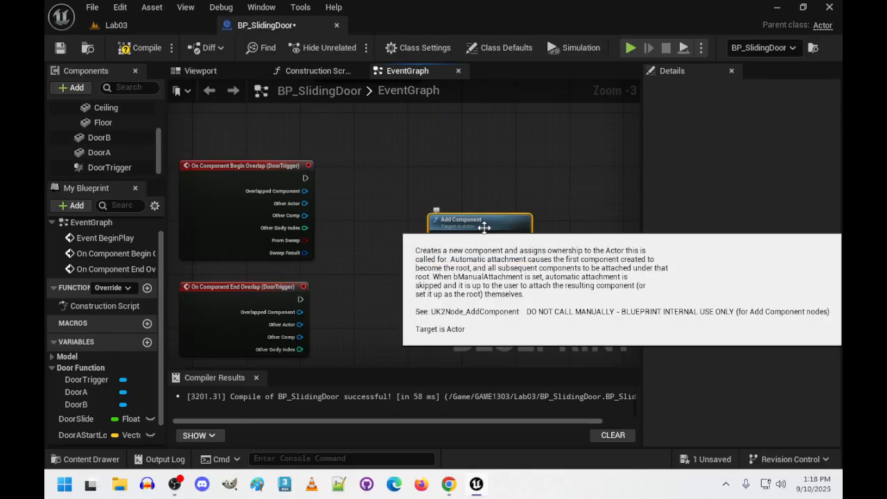
key("Delete")
Add a Timeline node beside the overlap events and name it DoorSlidePercent.
right_click_drag(373, 214, 375, 216)
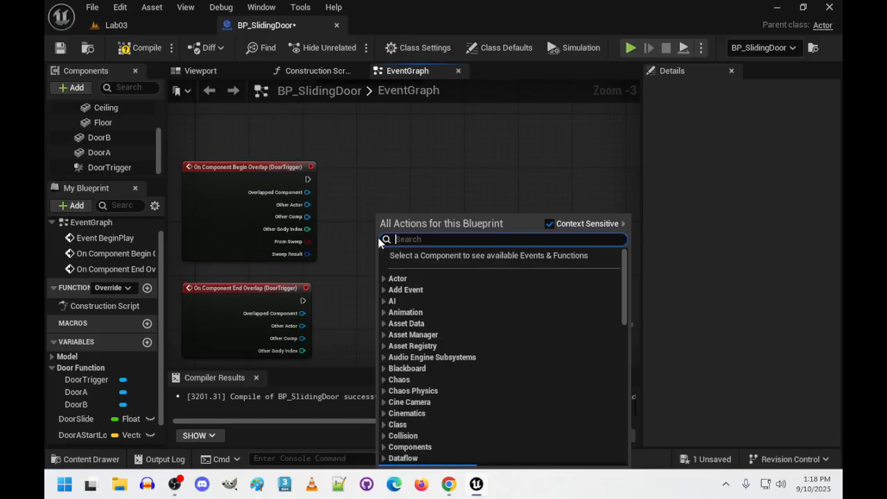
type("timeline")
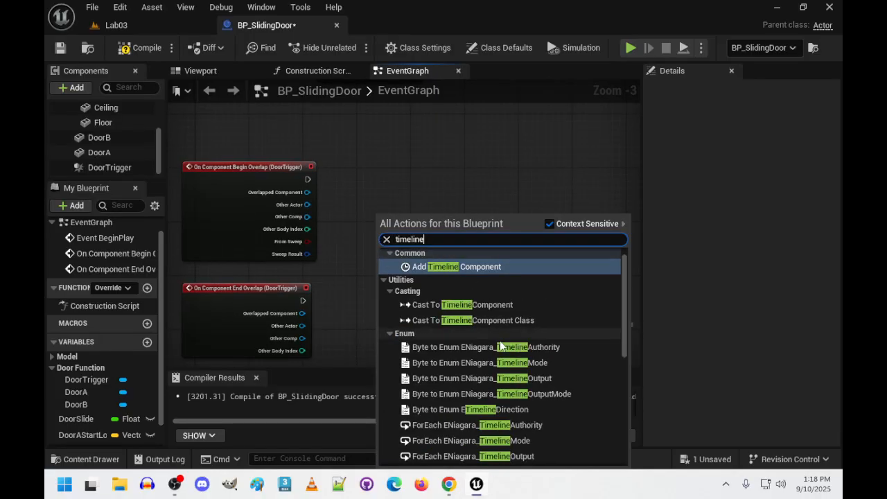
scroll(485, 393, "down", 8)
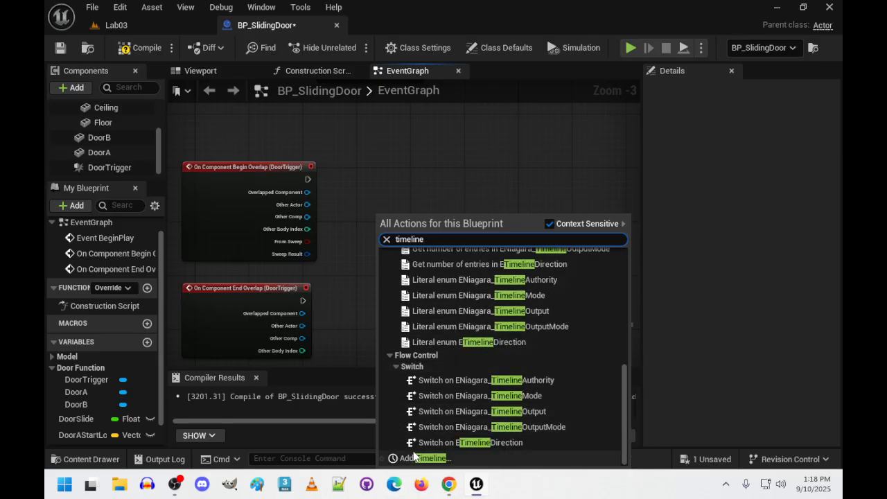
left_click(406, 458)
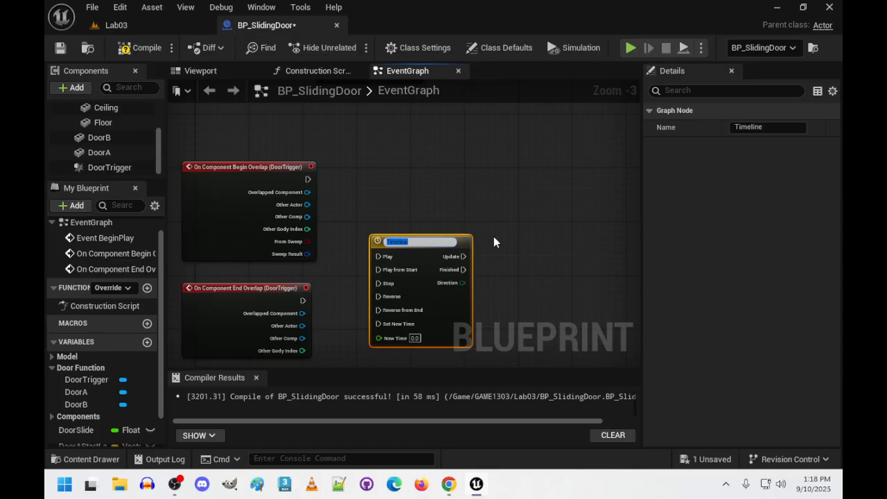
type("DoorSlidePercent")
key("Return")
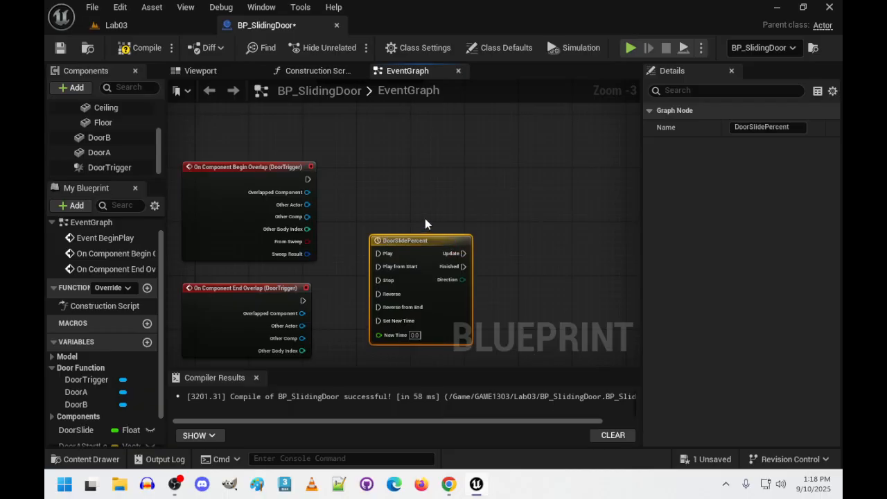
Position the DoorSlidePercent timeline beside the events, connecting Begin Overlap to Play and End Overlap to Reverse.
left_click_drag(414, 241, 436, 187)
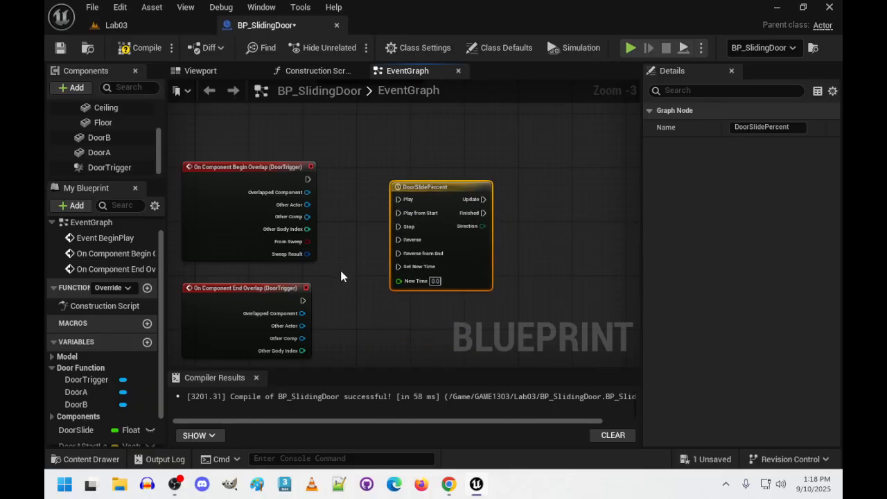
left_click_drag(308, 180, 399, 200)
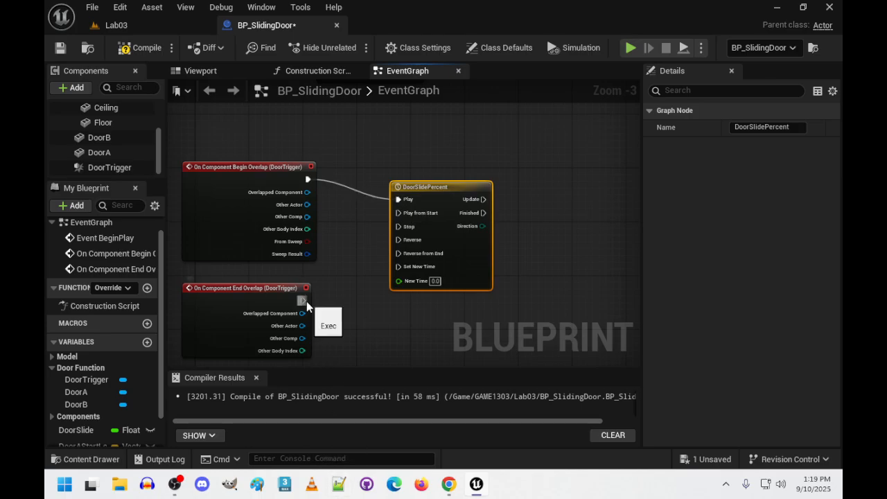
left_click_drag(302, 299, 399, 238)
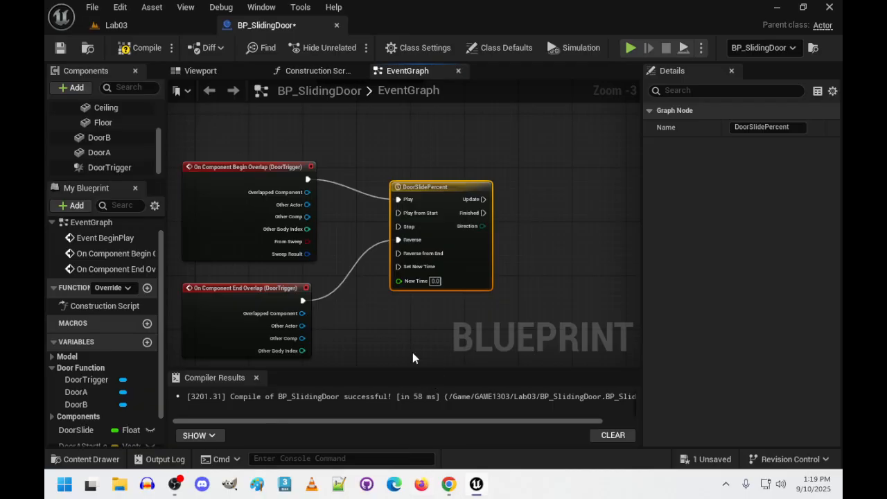
scroll(396, 336, "up", 3)
scroll(395, 342, "down", 1)
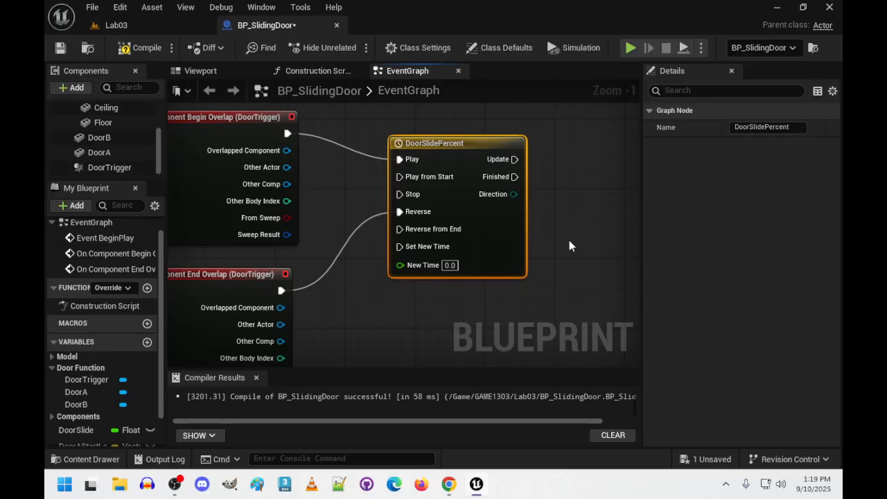
left_click_drag(449, 143, 423, 142)
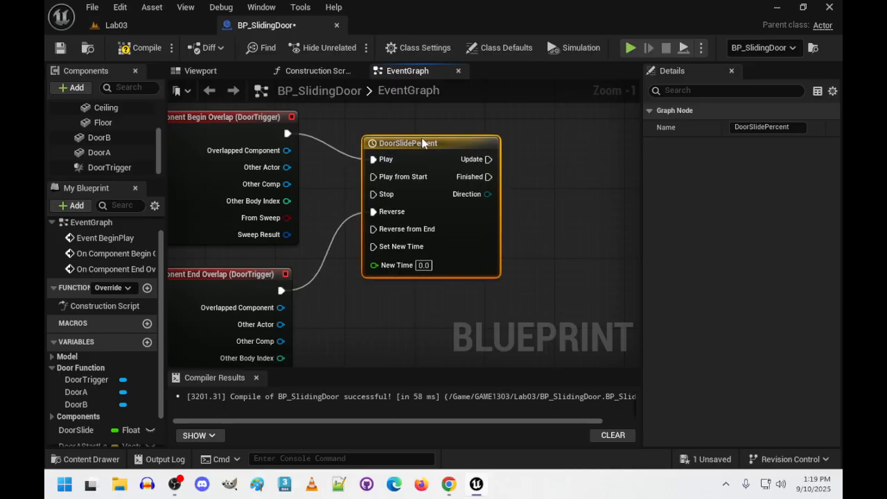
Open the DoorSlidePercent timeline for editing and add a float track to it.
right_click_drag(528, 222, 455, 283)
scroll(436, 268, "down", 2)
scroll(439, 272, "up", 1)
scroll(457, 284, "up", 1)
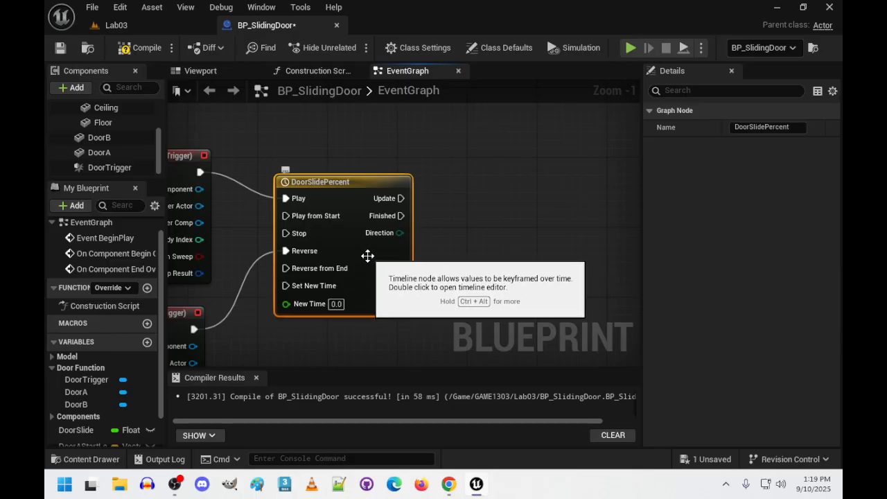
double_click(369, 260)
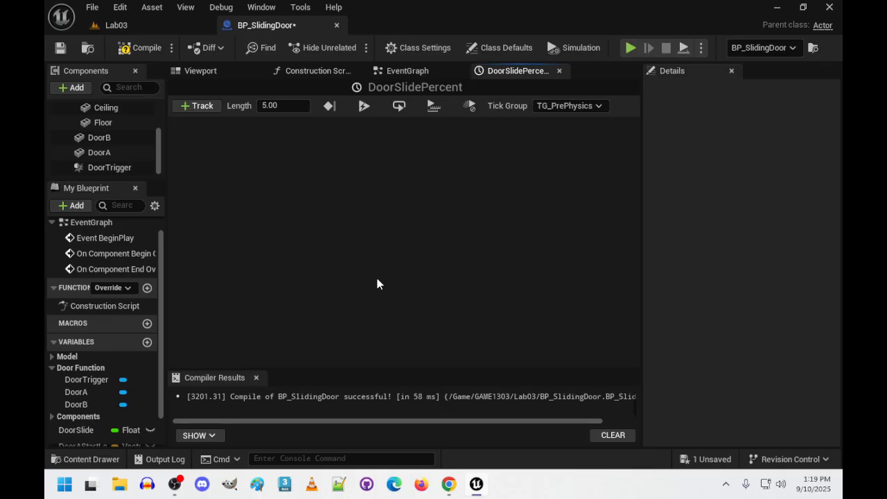
left_click(200, 108)
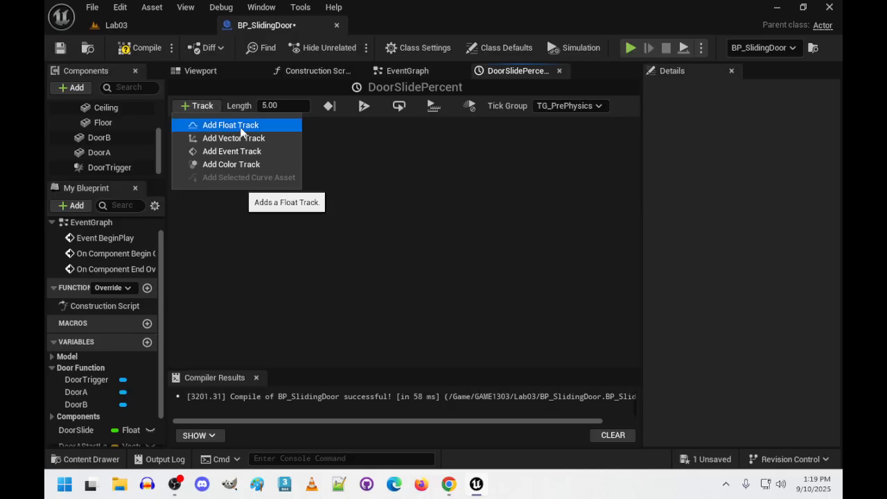
left_click(240, 127)
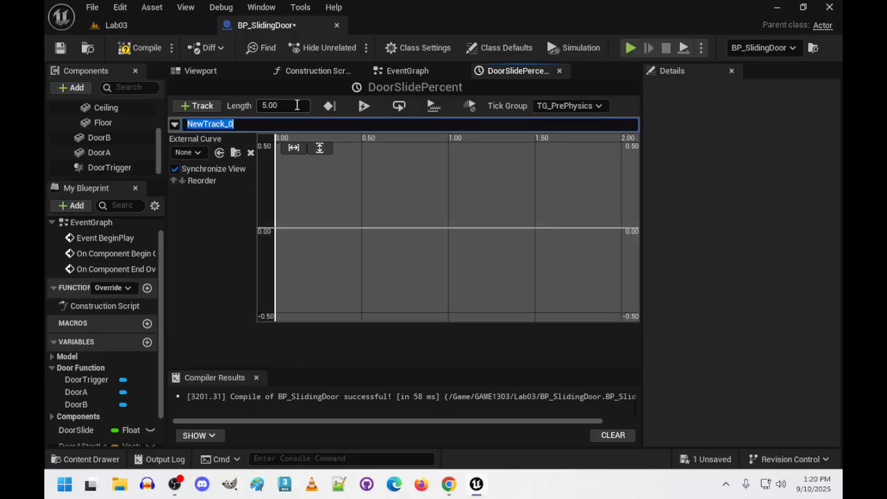
Set the DoorSlidePercent timeline's length to 1.50.
left_click(296, 105)
type("1.5")
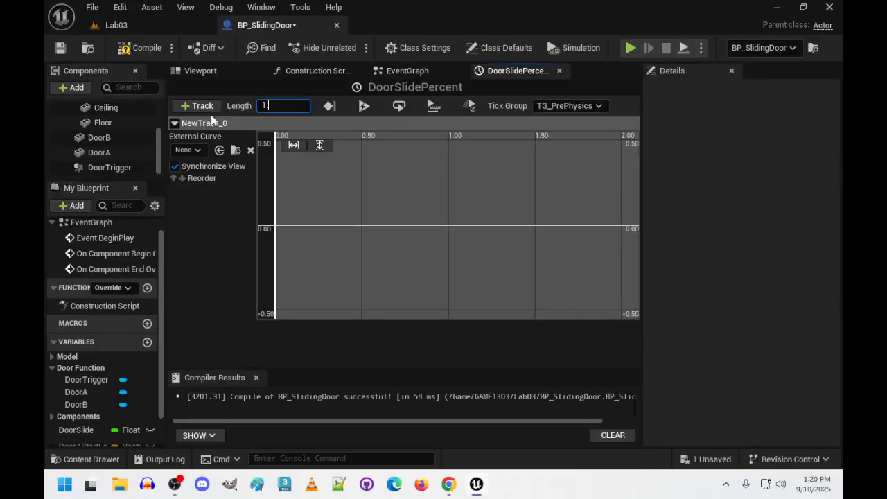
key("Return")
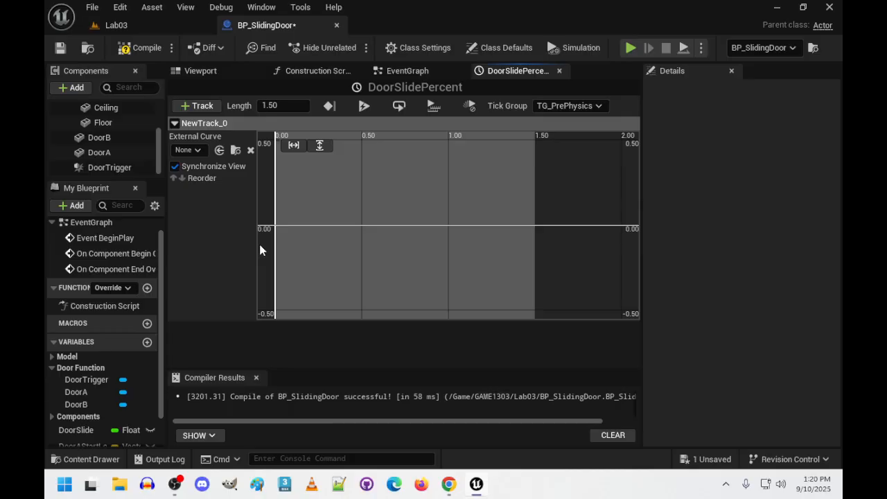
Add a key at the start of the timeline's float curve with time 0 and value 0.
scroll(364, 239, "down", 4)
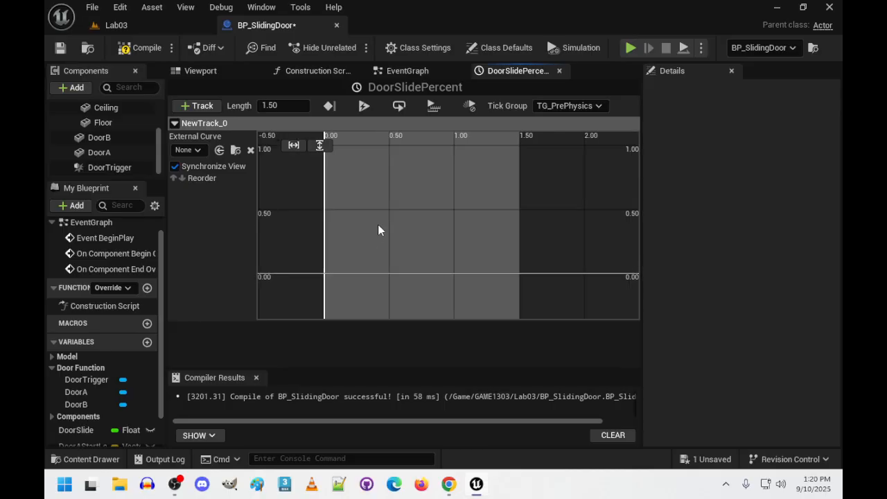
scroll(377, 226, "down", 1)
right_click_drag(420, 229, 416, 254)
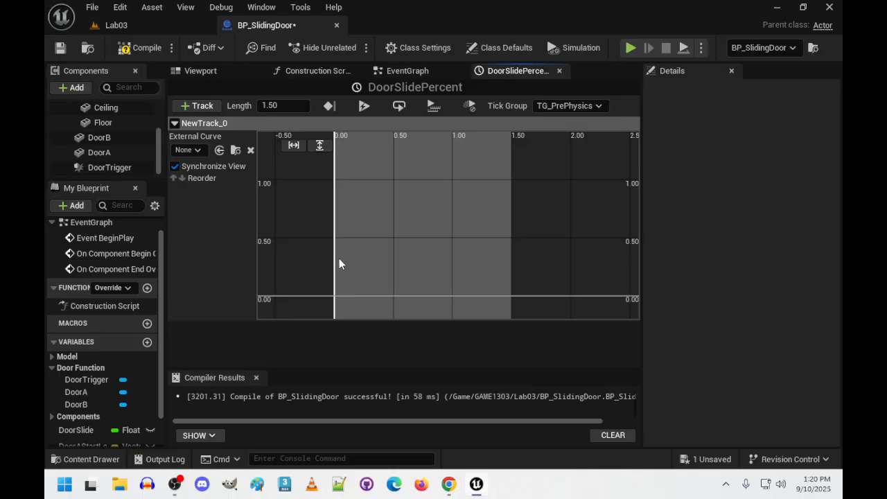
right_click(334, 297)
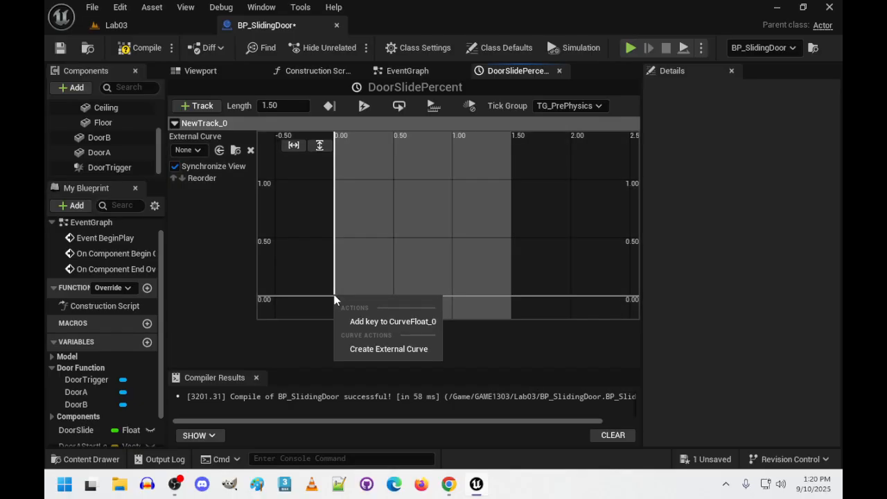
left_click(390, 323)
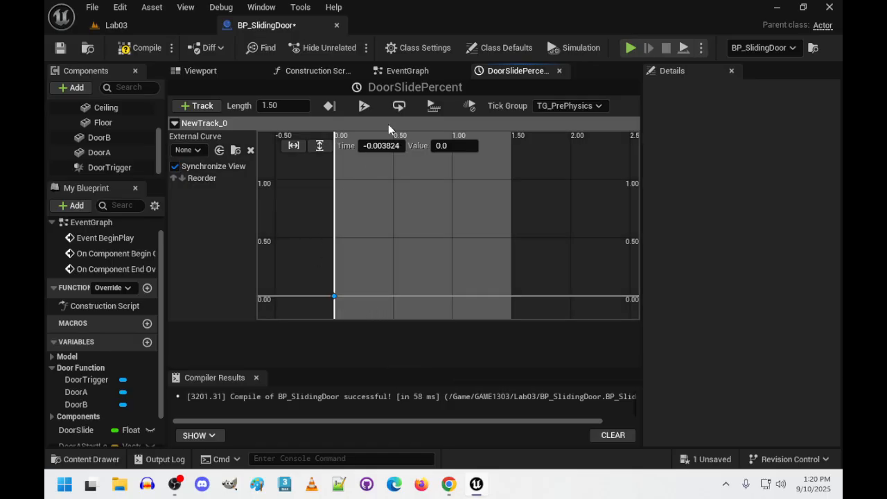
left_click(381, 146)
type("0")
key("Return")
key("Tab")
Add an end key to the float curve at time 1.5 with value 1.0.
right_click(511, 181)
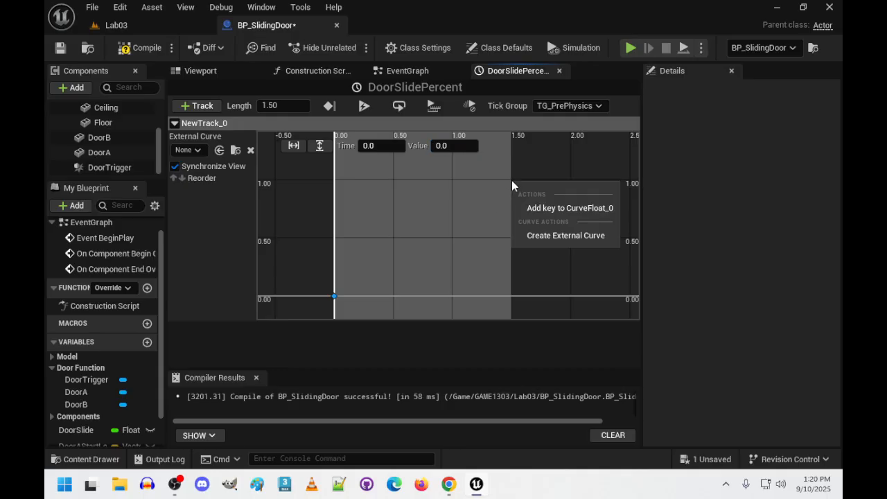
left_click(552, 208)
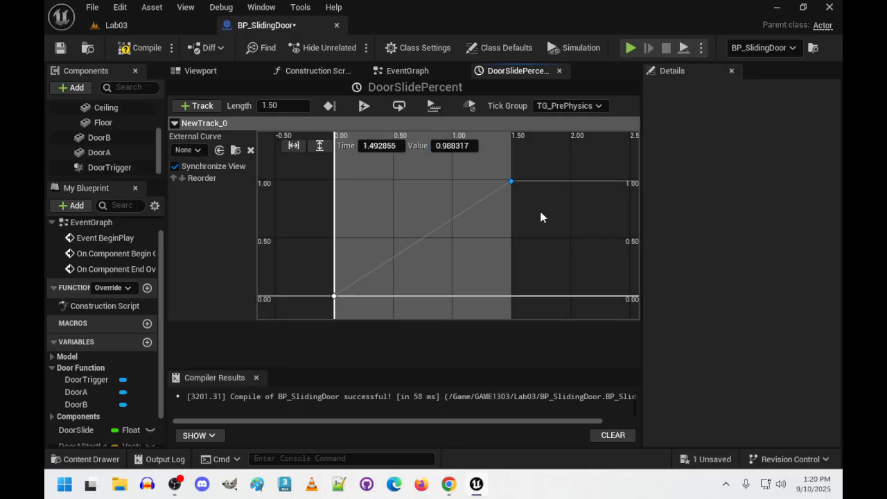
left_click(391, 151)
type("1.5")
key("Tab")
type("1")
key("Return")
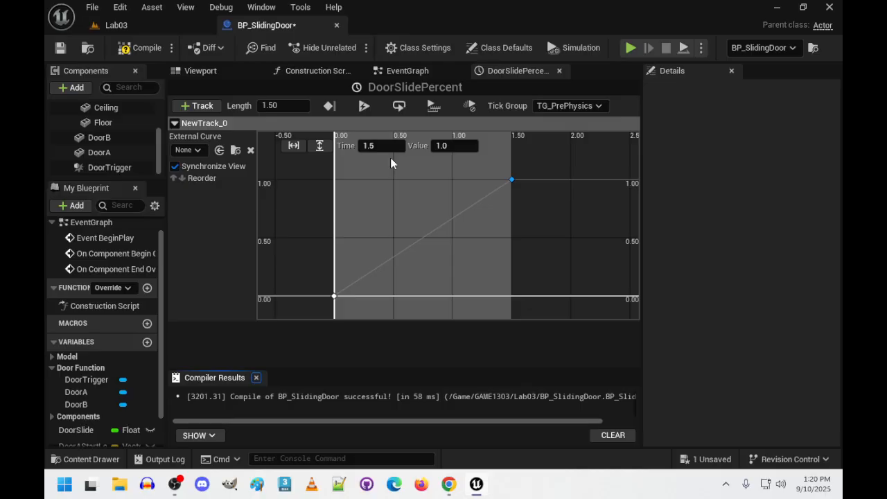
Rename the NewTrack_0 float track as Percent.
right_click(207, 125)
left_click(196, 134)
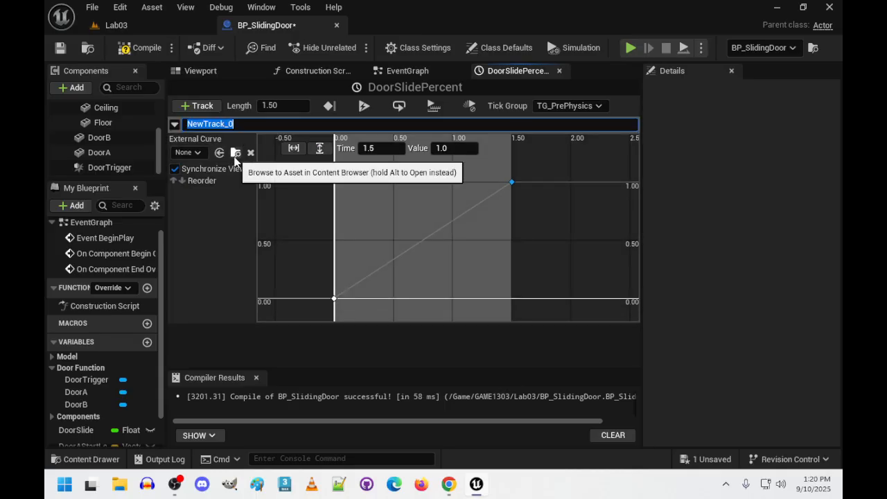
type("Dor")
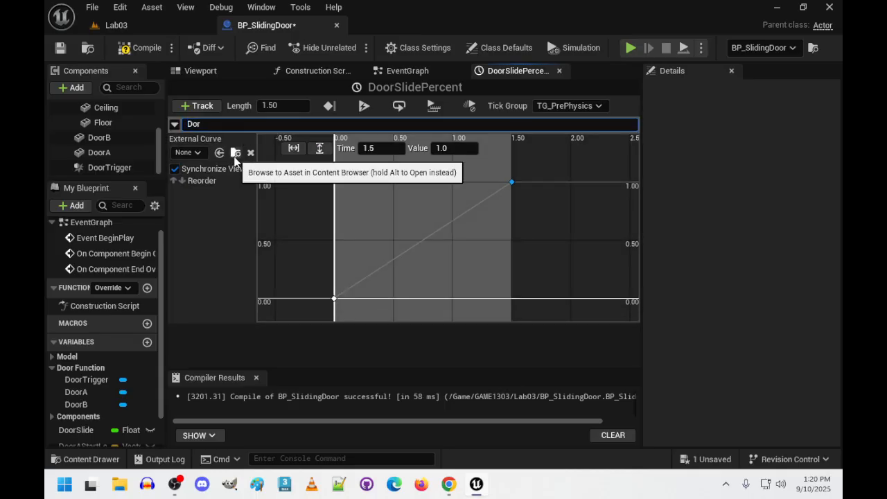
type("orSlideP")
key("BackSpace")
key("BackSpace")
key("BackSpace")
key("BackSpace")
key("BackSpace")
key("BackSpace")
key("BackSpace")
key("BackSpace")
key("BackSpace")
key("BackSpace")
type("Percent")
key("Return")
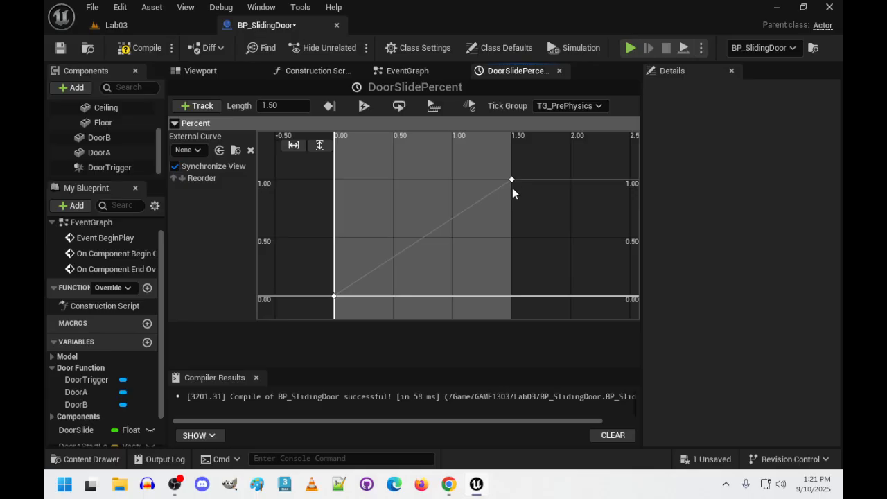
Add two intermediate keys to the Percent curve, one low near its start and one high near its end.
mouse_move(512, 180)
right_click(391, 277)
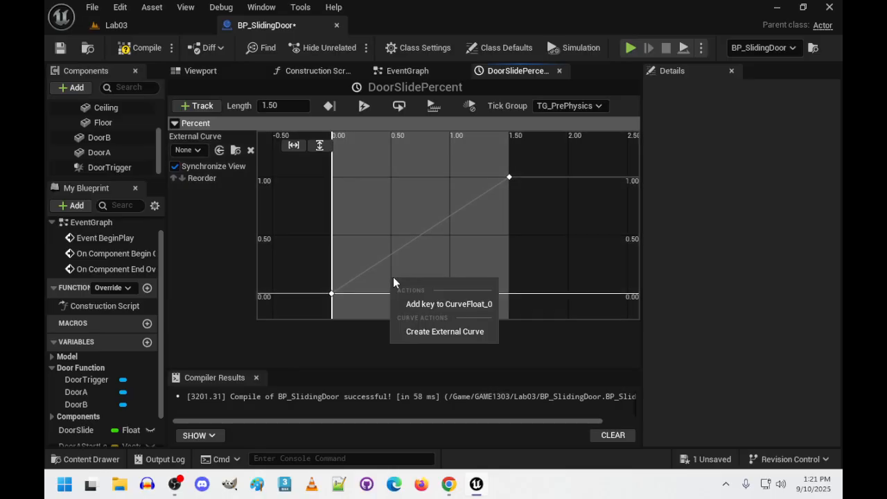
left_click(422, 303)
right_click(467, 199)
left_click(495, 223)
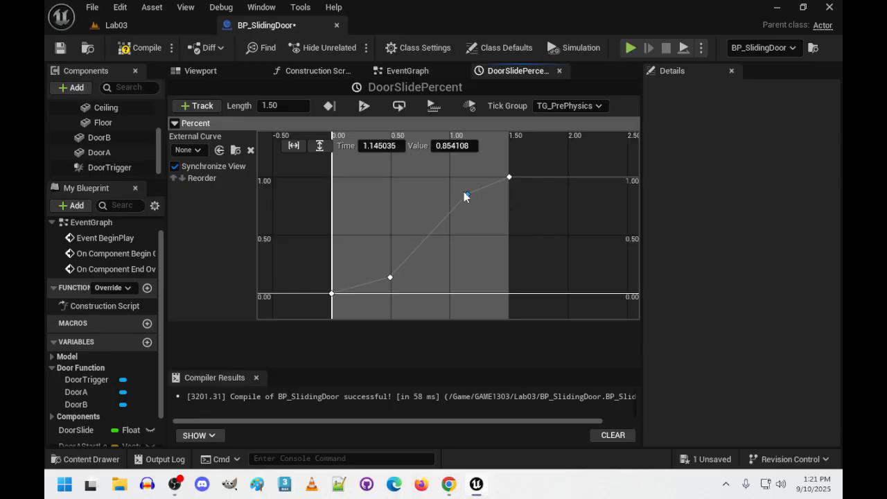
Set the upper intermediate key's time to 1.125.
left_click(402, 148)
type("1.125")
key("Return")
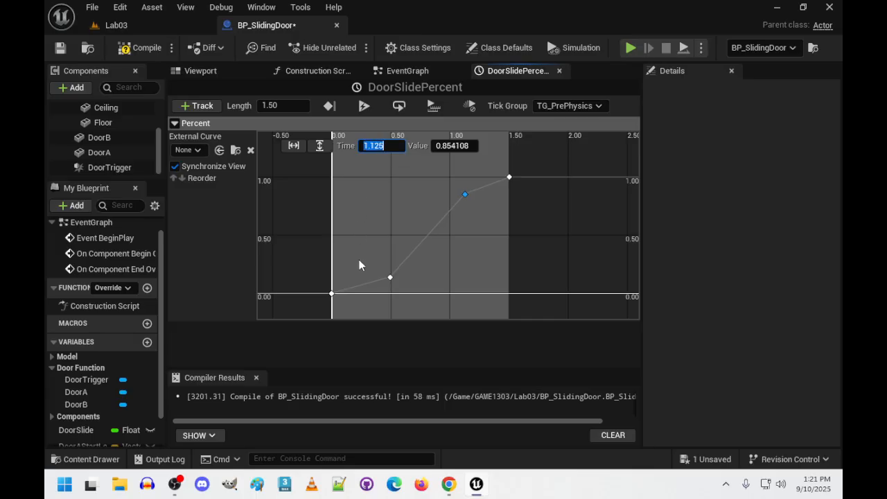
Set the lower intermediate key's time to 0.25.
left_click(389, 277)
left_click(400, 147)
type("1")
key("BackSpace")
type(".125")
key("Return")
key("Return")
Set the upper intermediate key's time to 1.25.
left_click(465, 194)
left_click(384, 147)
type("1.")
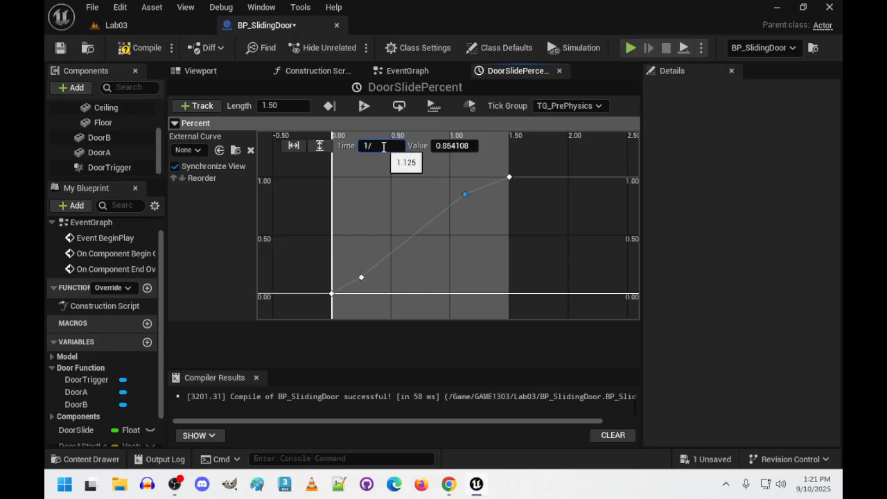
type("25")
key("Return")
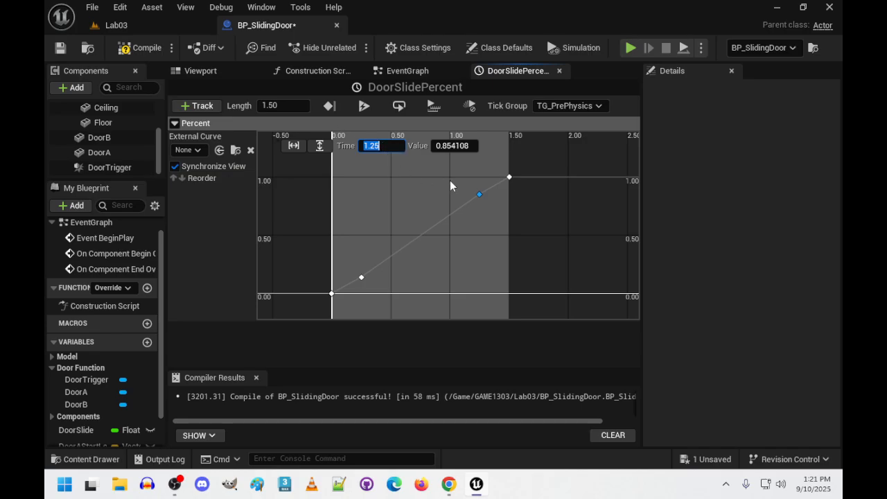
Set the lower intermediate key's value to 0.15.
left_click(361, 277)
left_click(454, 146)
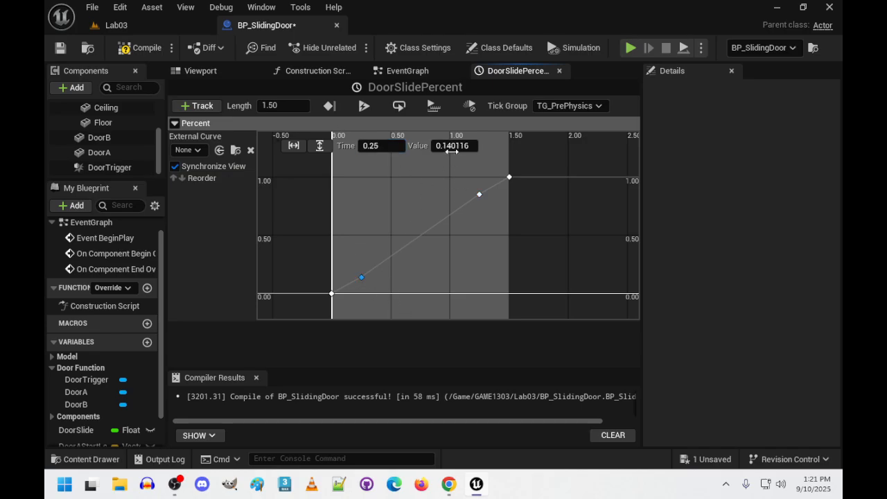
type("0.15")
key("Return")
Set the value of the upper intermediate key at time 1.25 to 0.95.
left_click(479, 194)
left_click(466, 147)
type("8.5")
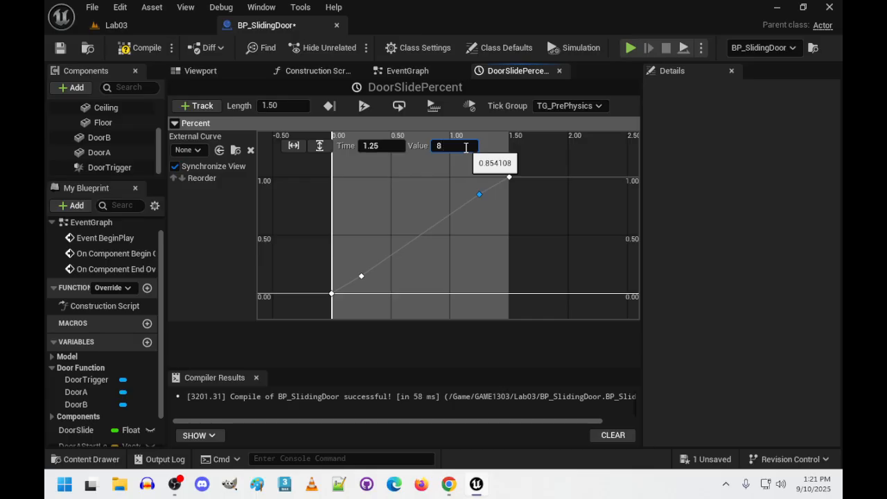
key("Return")
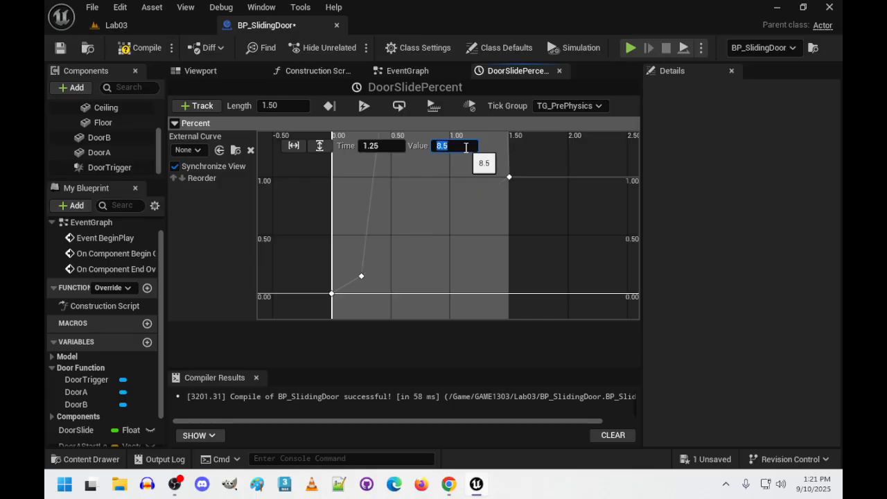
type("0.85")
key("Return")
key("BackSpace")
type(".95")
key("Return")
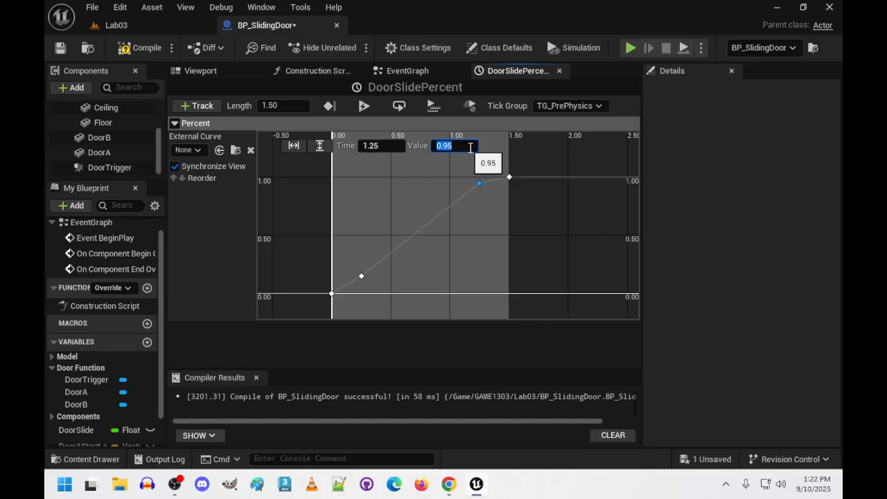
Set the value of the lower intermediate key at time 0.25 to 0.05.
left_click(361, 275)
left_click(454, 147)
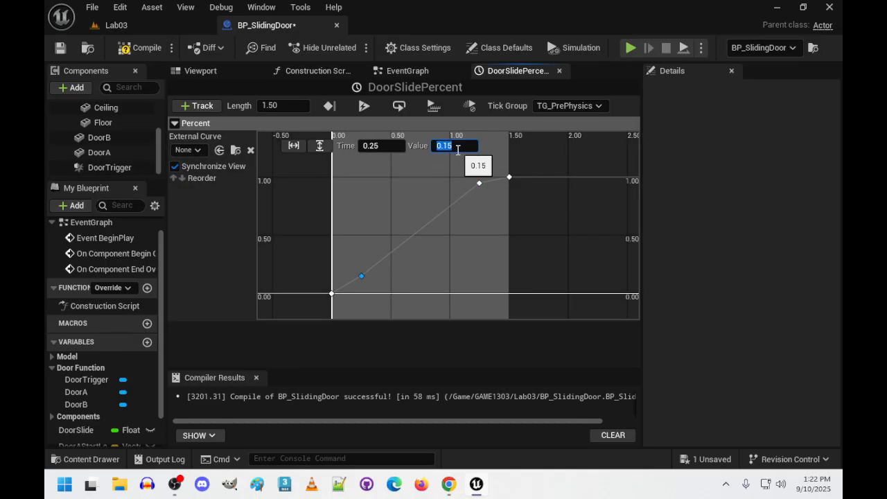
type(".5")
key("Return")
type(".05")
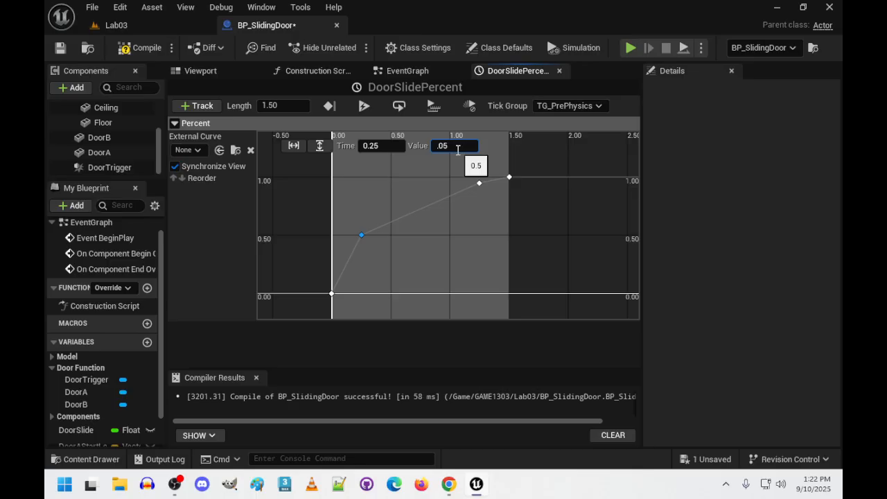
key("Return")
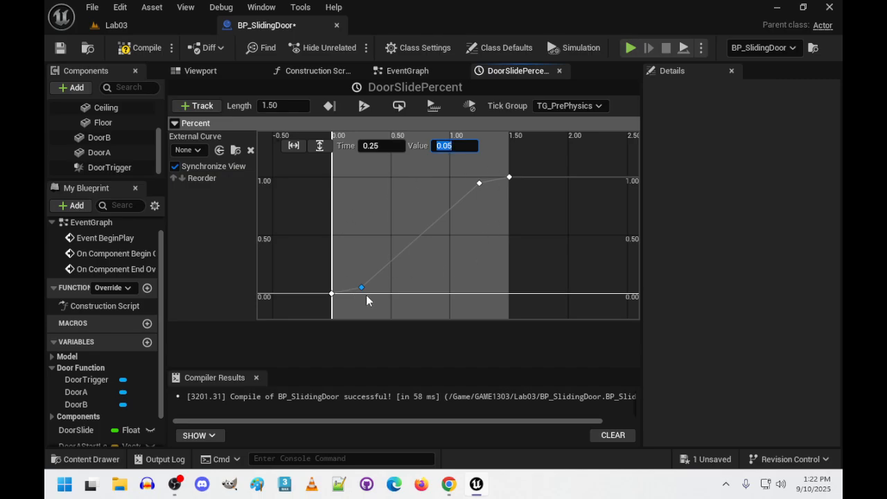
Check the Percent curve's first and last keys, and compile and save the blueprint.
left_click_drag(327, 283, 347, 305)
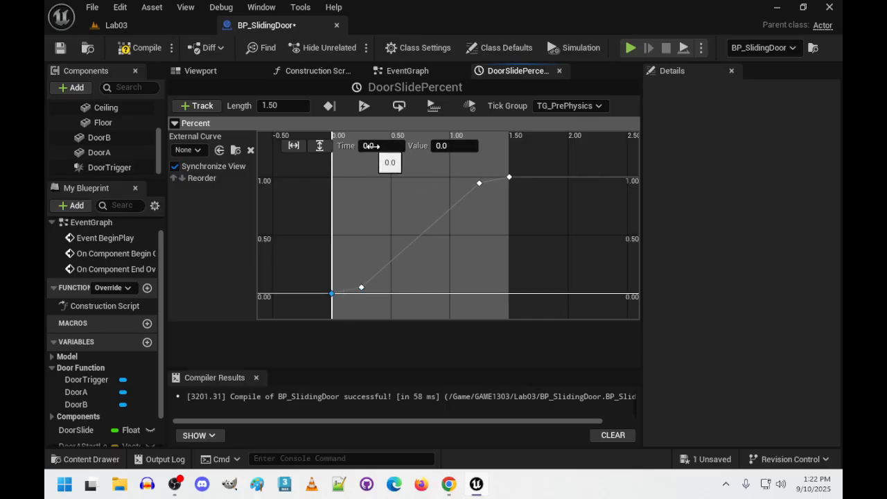
left_click(509, 177)
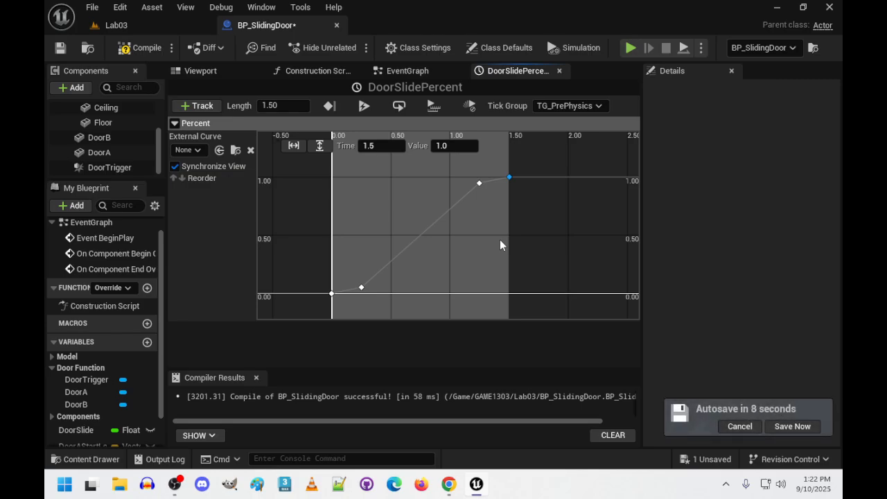
left_click(141, 52)
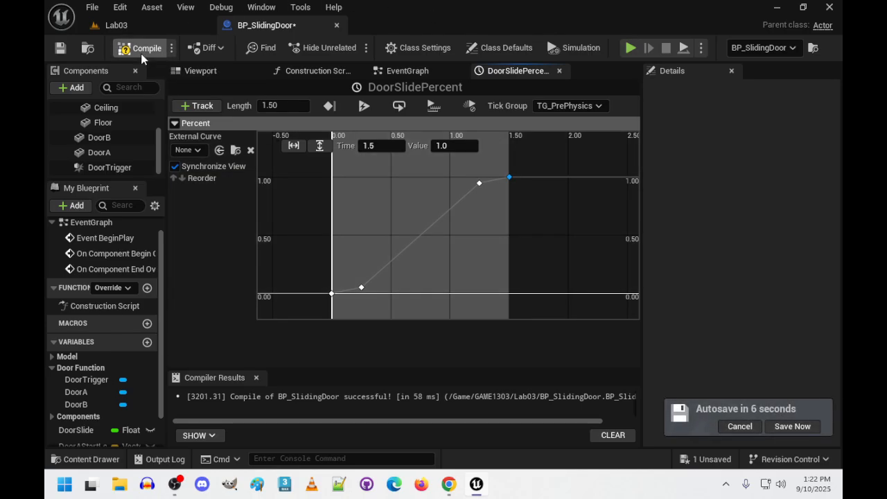
key("ctrl+s")
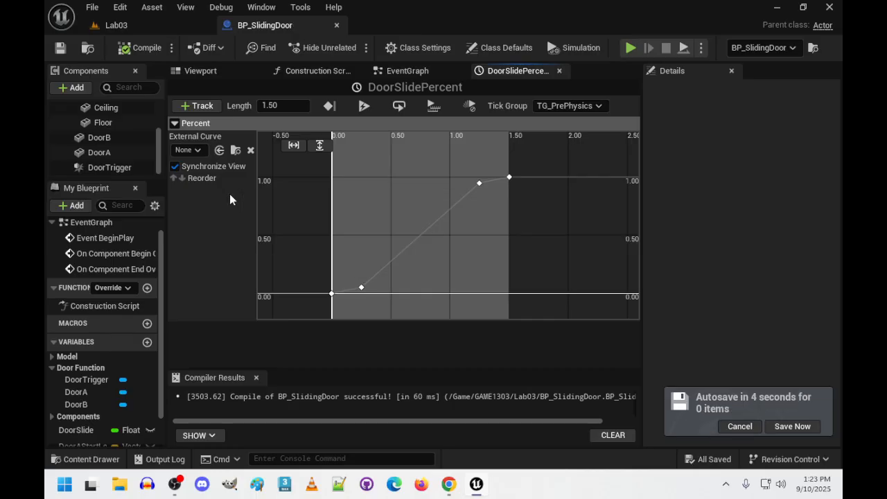
Add a Print String node in the EventGraph, driven by the DoorSlidePercent timeline's Update output.
left_click(167, 26)
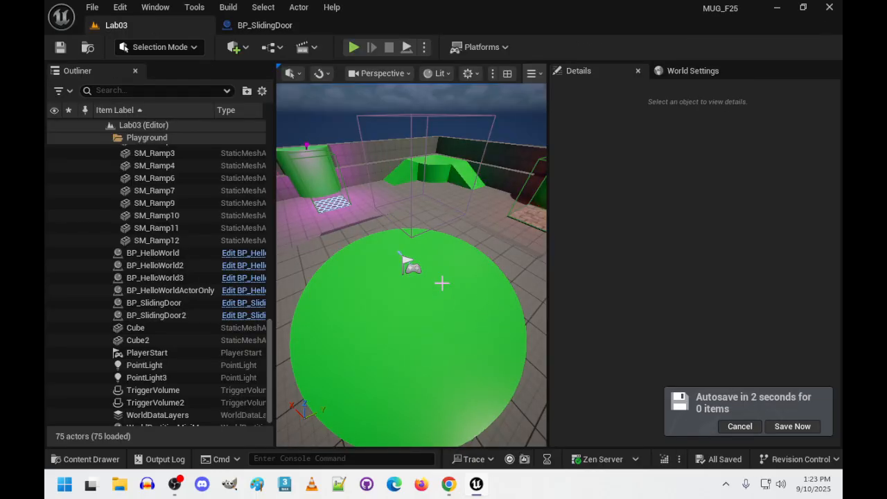
left_click(265, 25)
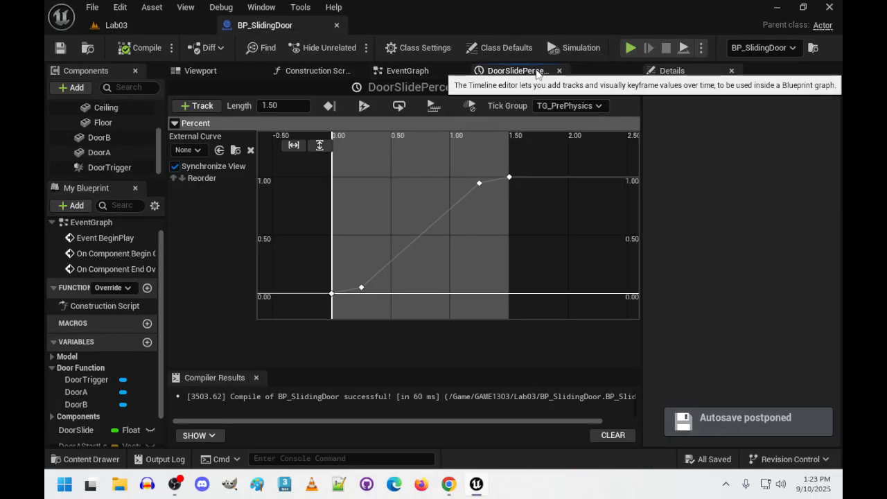
left_click(393, 73)
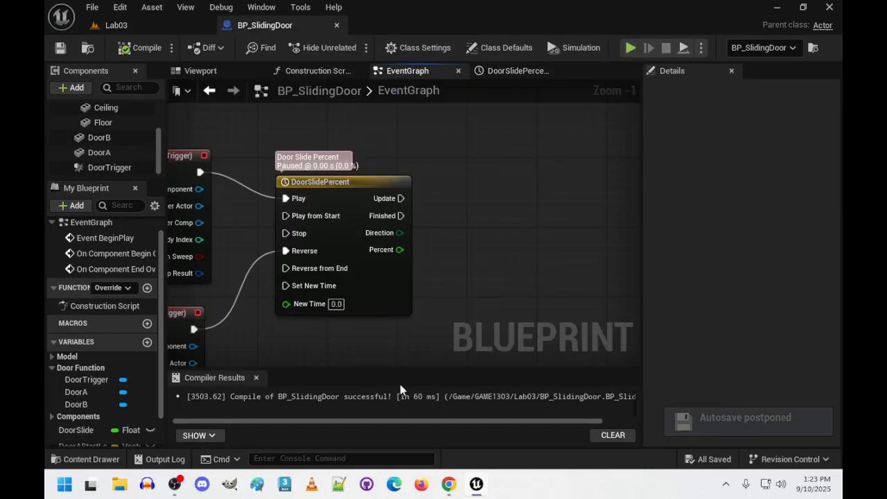
right_click_drag(460, 298, 405, 255)
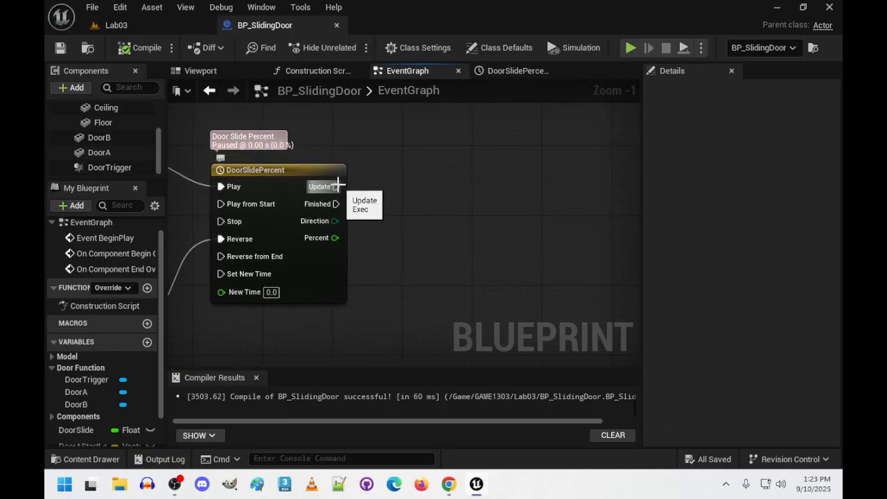
left_click_drag(335, 187, 461, 196)
type("print")
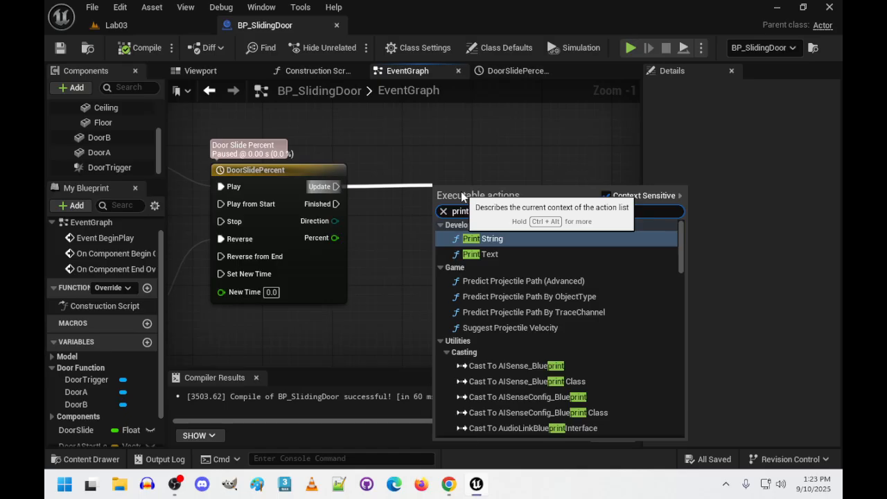
left_click(483, 238)
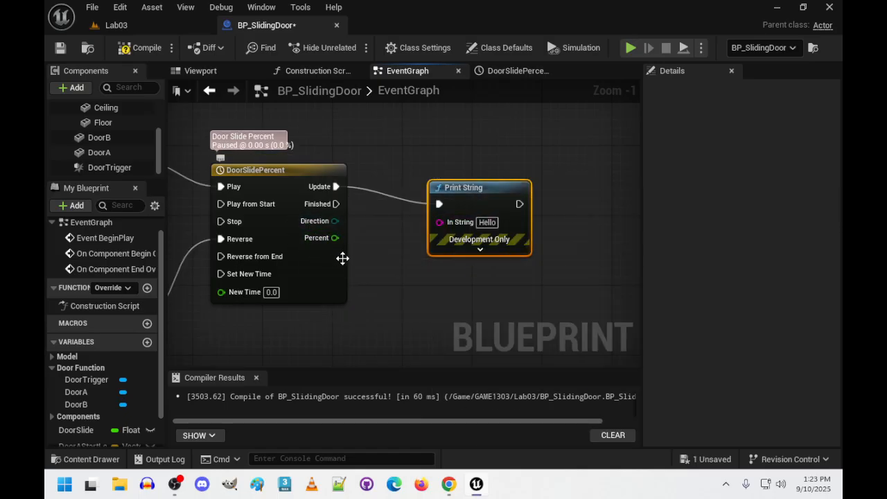
Connect the timeline's Percent output to Print String's In String and place the conversion node between the two nodes.
left_click_drag(336, 239, 441, 222)
left_click_drag(372, 183, 409, 281)
left_click(358, 183)
left_click_drag(354, 182, 395, 242)
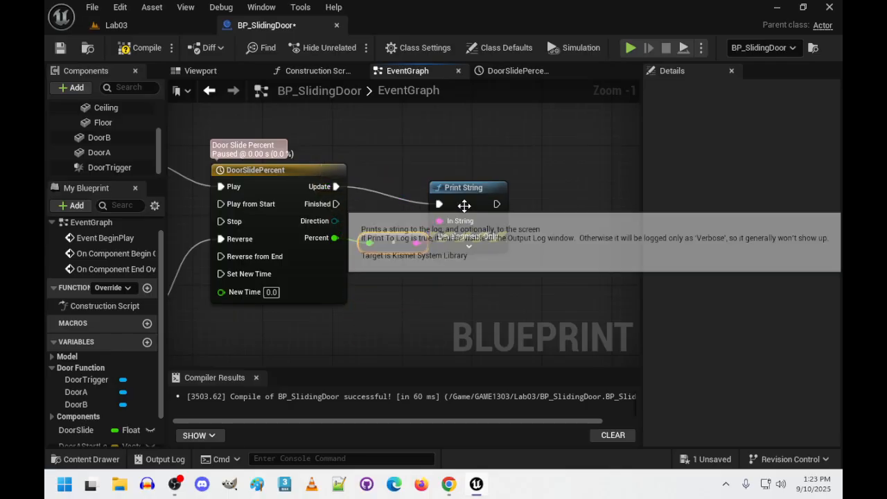
Move the Print String node farther from the DoorSlidePercent timeline, and compile and save the blueprint.
left_click_drag(461, 205, 488, 198)
right_click_drag(388, 319, 513, 330)
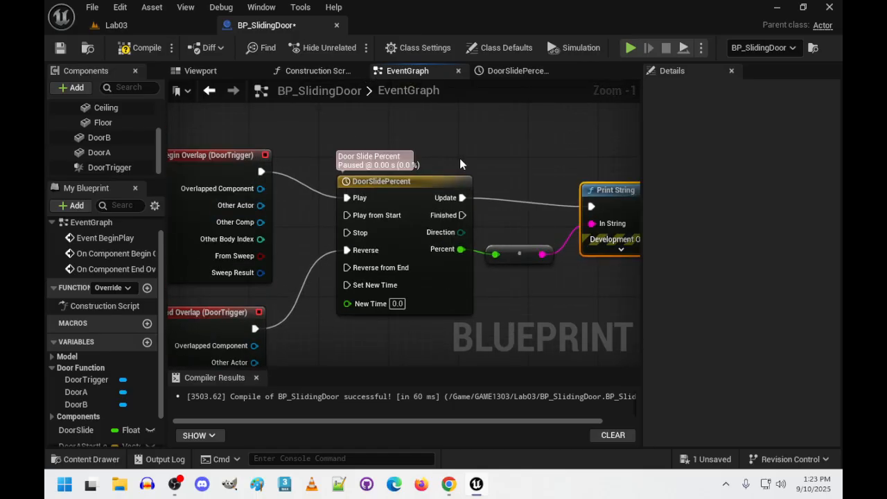
scroll(530, 309, "down", 1)
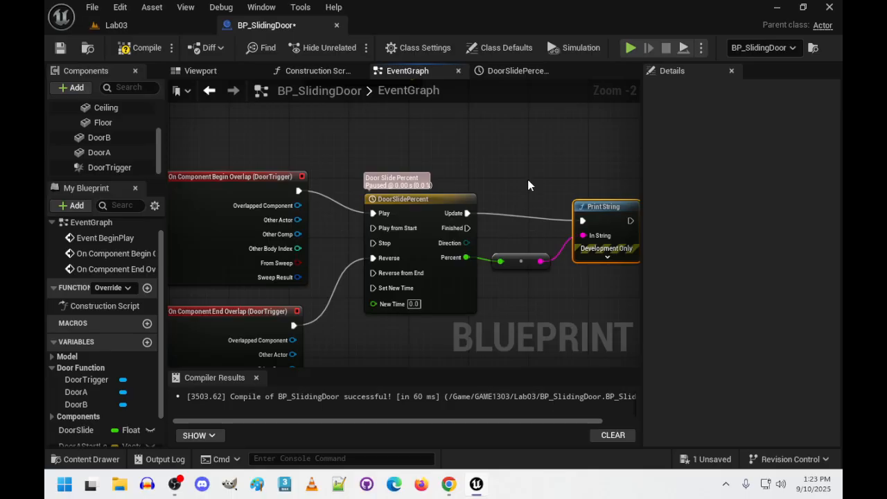
right_click_drag(530, 160, 556, 161)
scroll(483, 161, "down", 1)
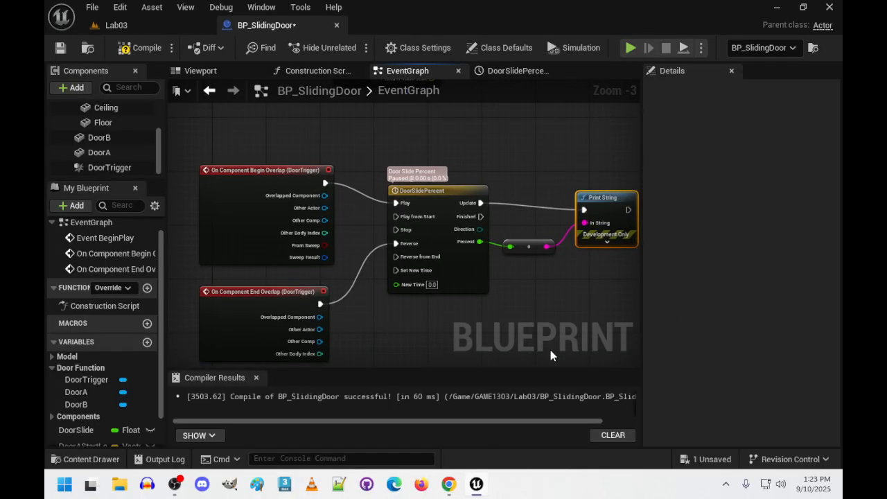
left_click(143, 47)
Play the Lab03 level and walk the character up to the narrow sliding door and away again to check the printed Percent values.
left_click(158, 28)
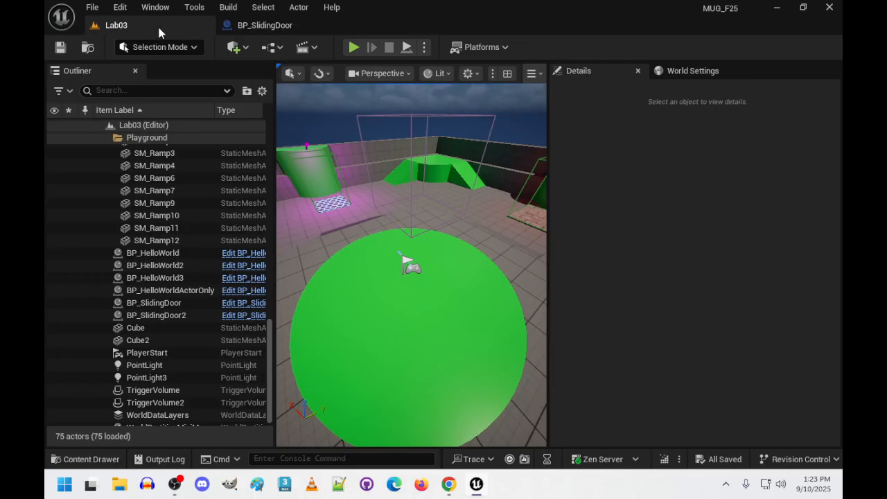
right_click_drag(358, 286, 499, 235)
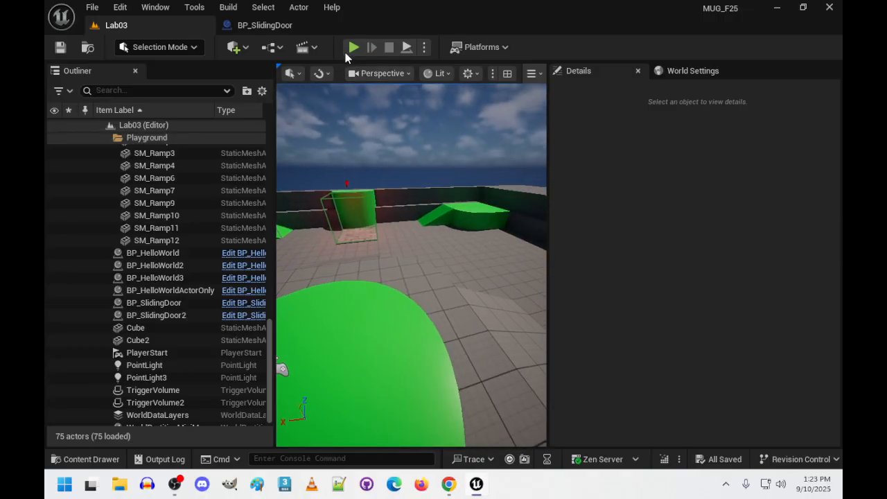
left_click(353, 48)
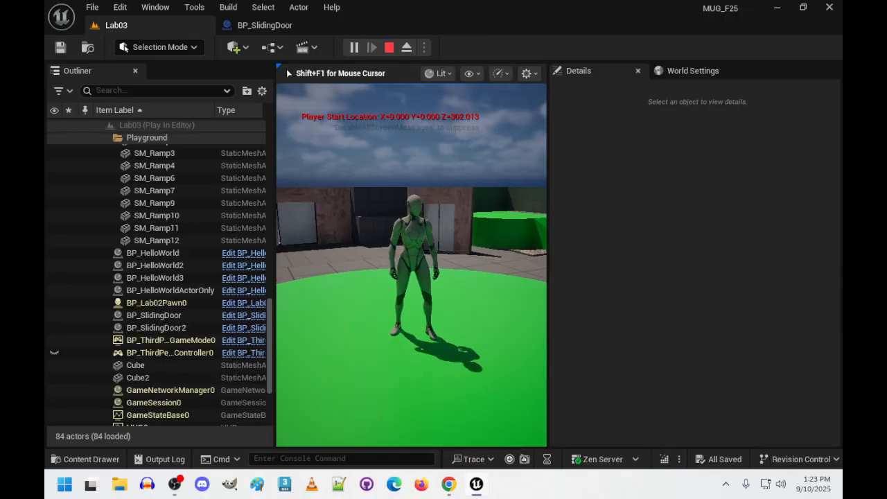
key("w")
key("space")
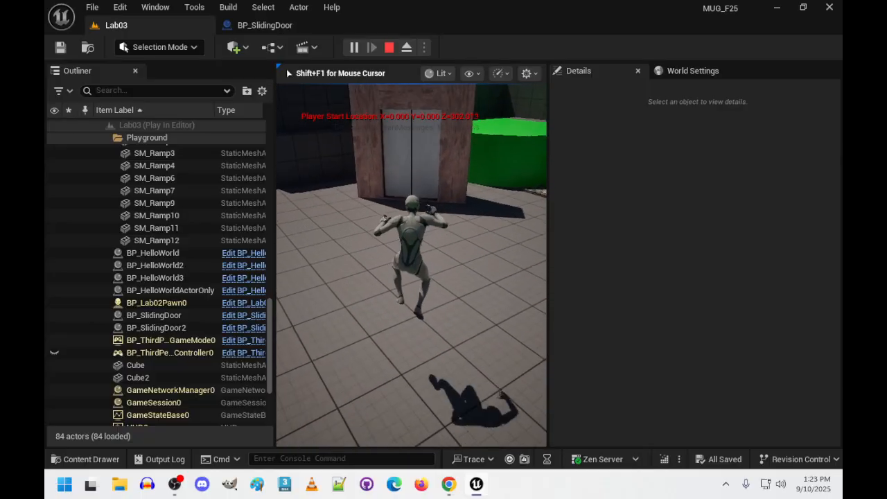
key("w")
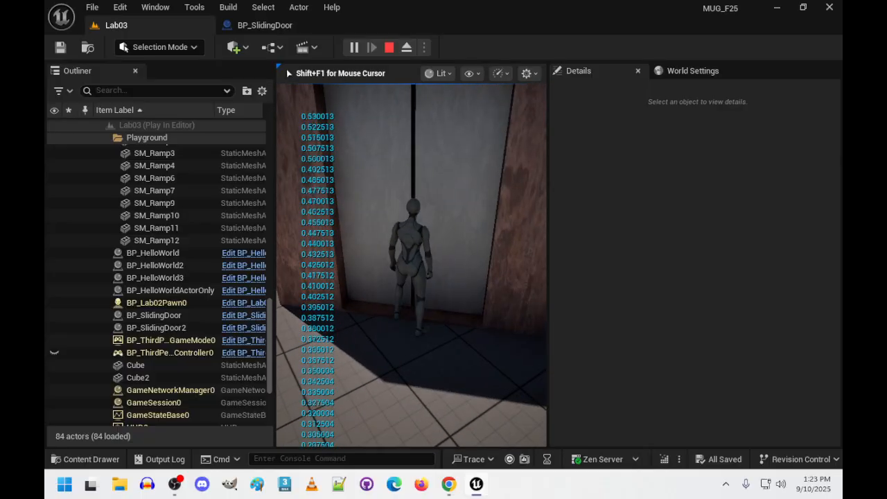
key("s")
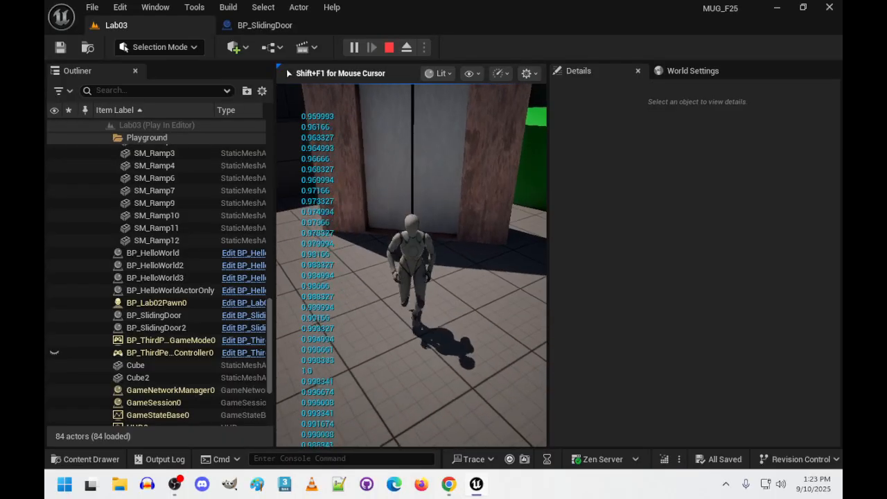
Walk the character to the wide sliding door and back to check its printed Percent values, and end the play session.
key("a")
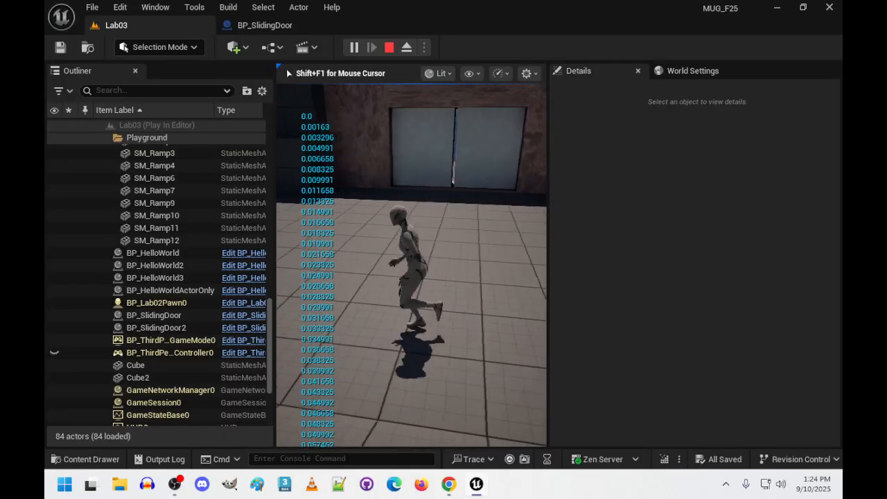
key("w")
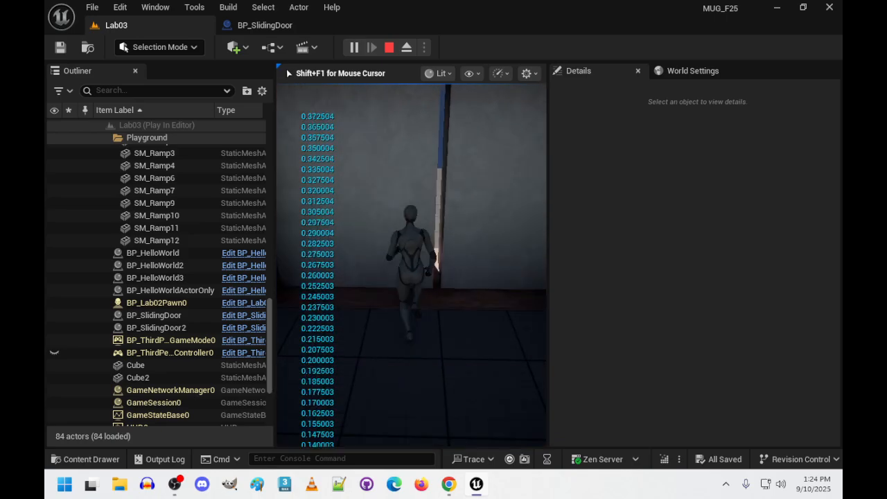
key("s")
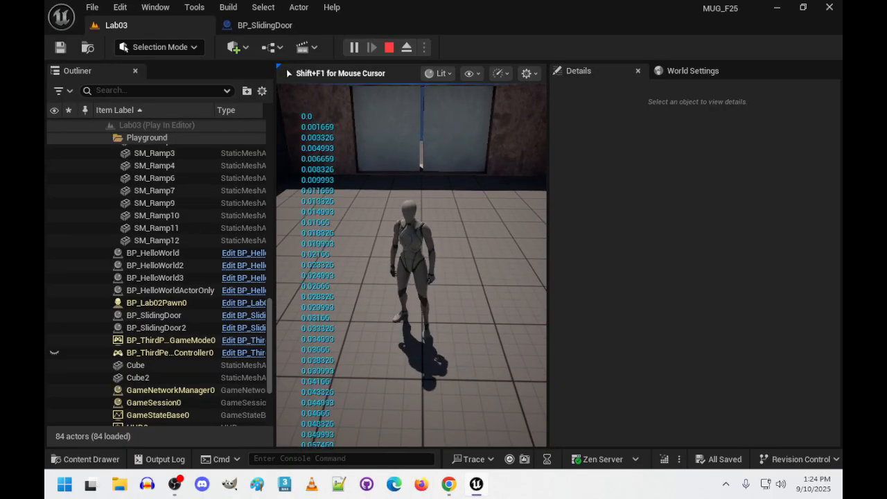
key("w")
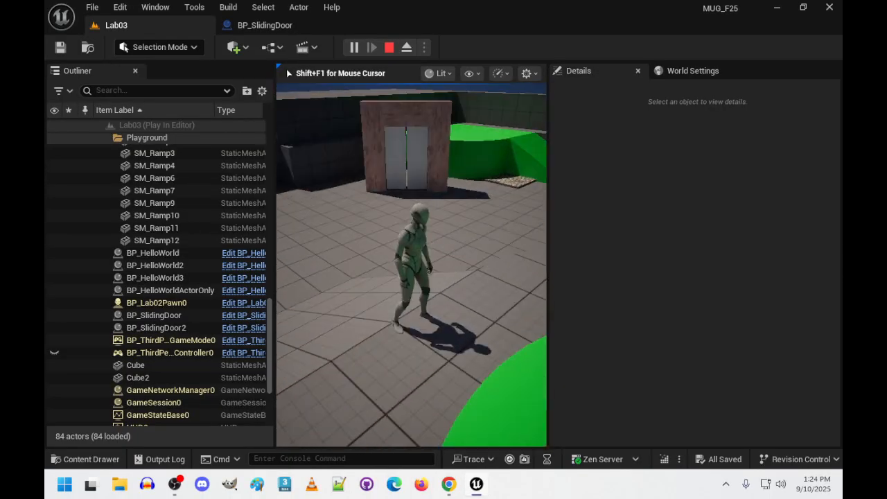
key("a")
key("w")
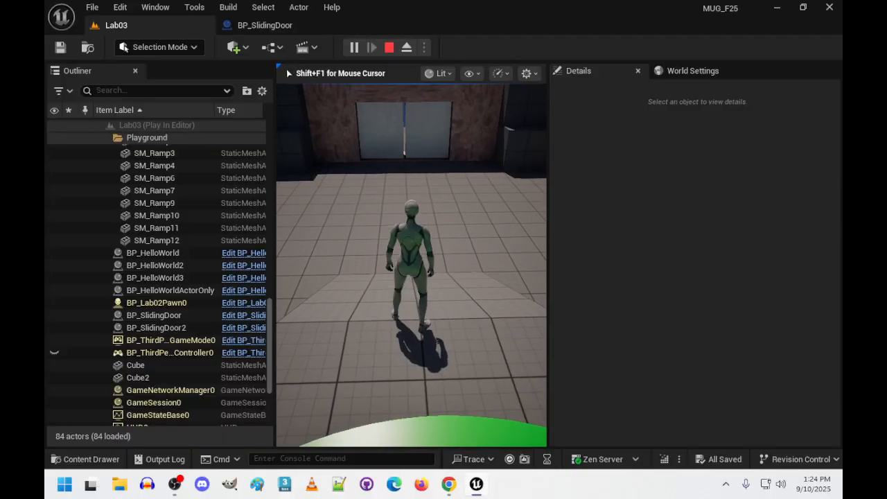
key("Escape")
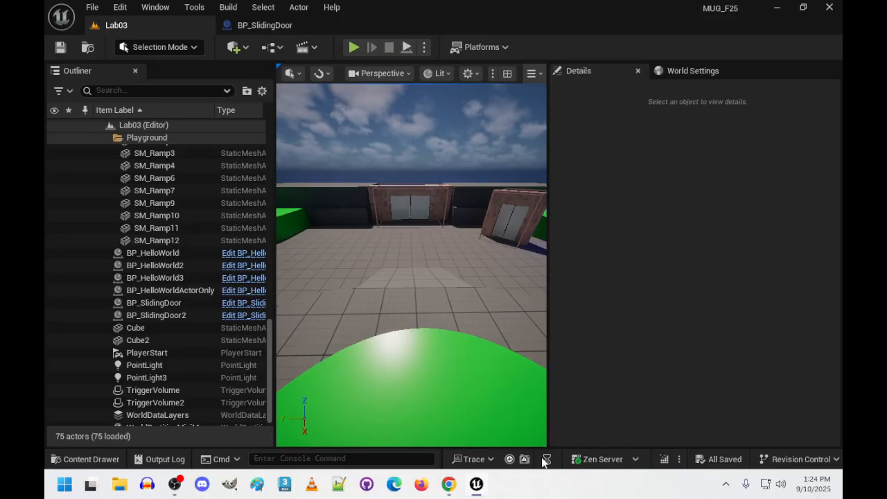
Switch to Notepad++ and close the "new 1" document without saving it.
left_click(338, 484)
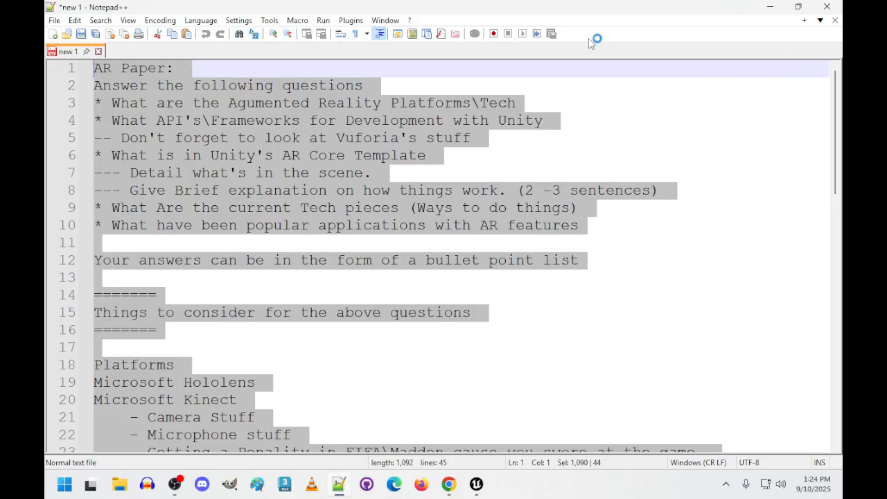
left_click(99, 52)
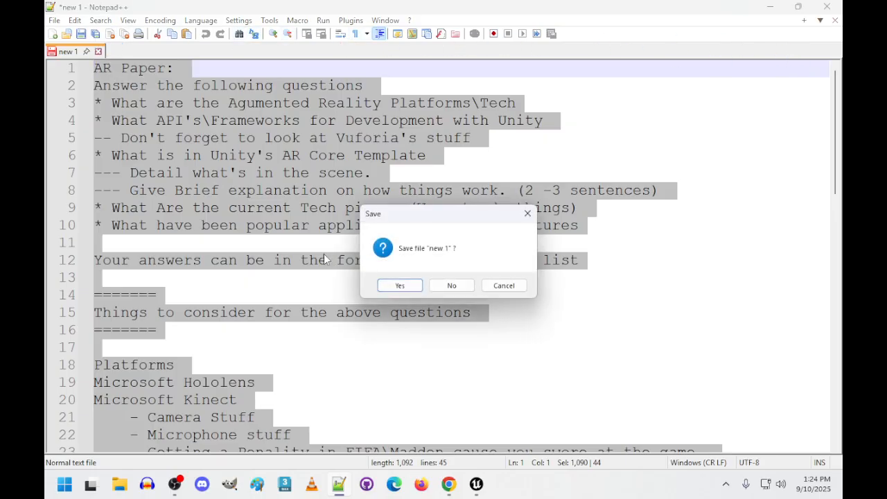
left_click(451, 285)
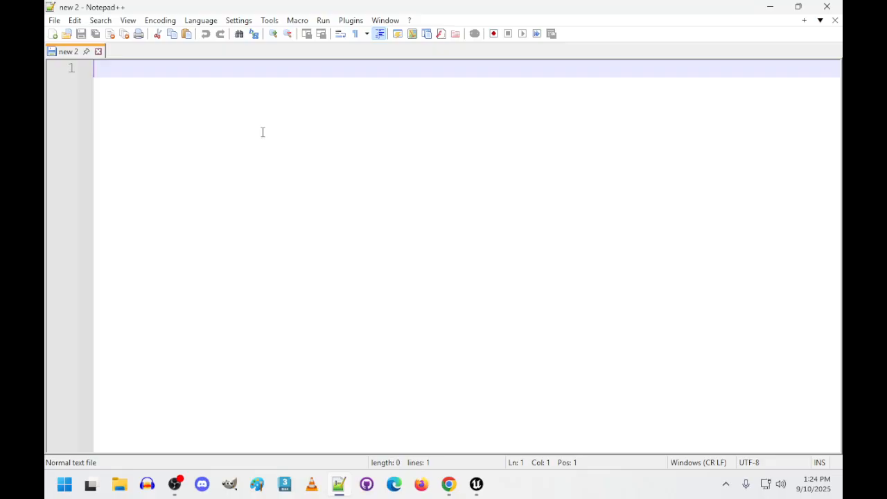
On the third line of the empty document, begin an indented formula with "Start Location.Y + (Perc".
key("Return")
key("Return")
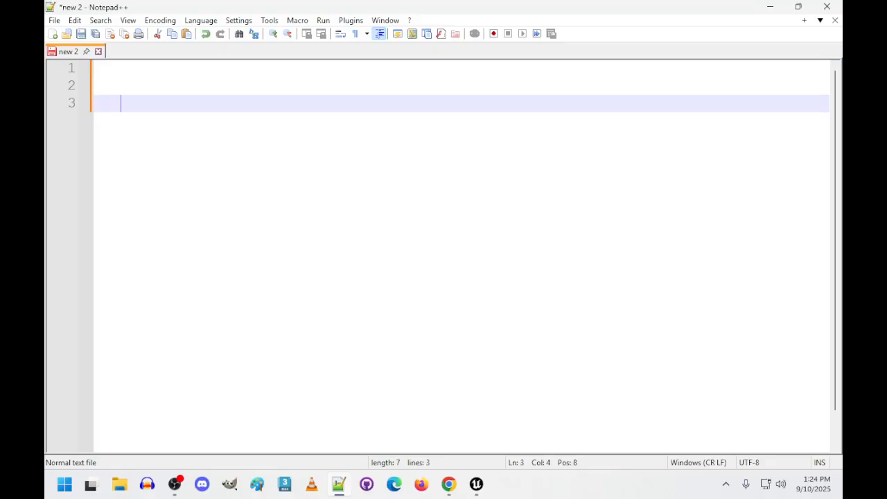
type("Start Locat")
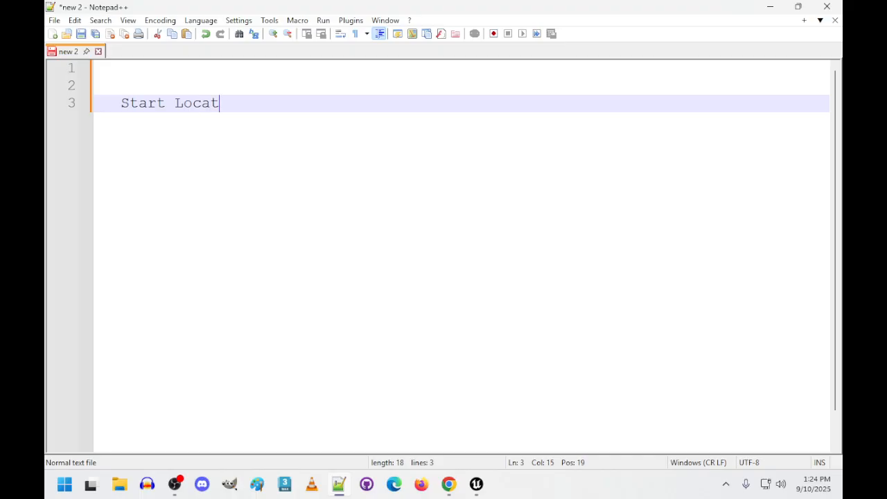
type("ion . y")
key("BackSpace")
key("BackSpace")
type("Y + (Perc")
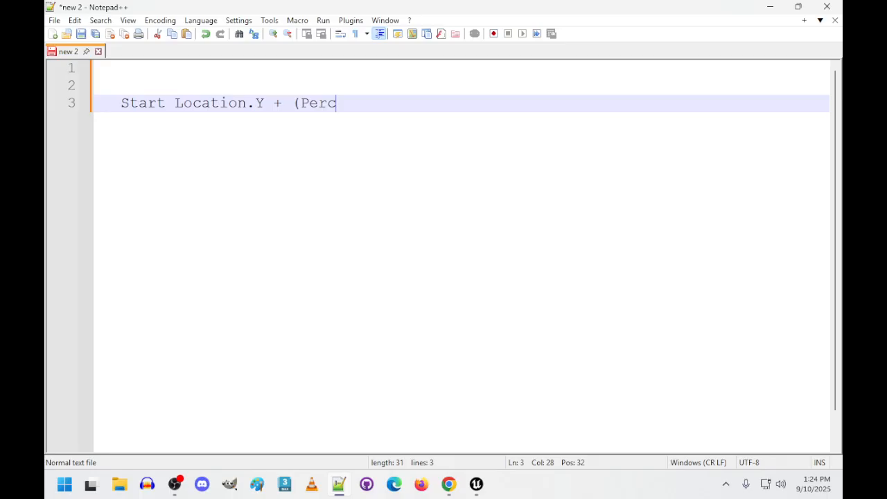
Change the plus operator in the formula to "+/-".
key("Left")
key("Left")
key("Left")
key("Left")
key("Left")
key("Left")
type("/-")
key("Right")
key("Right")
key("Right")
key("Right")
key("Right")
key("Right")
Complete the formula's bracketed part as "(Percent * The Door Slide)".
type("erc")
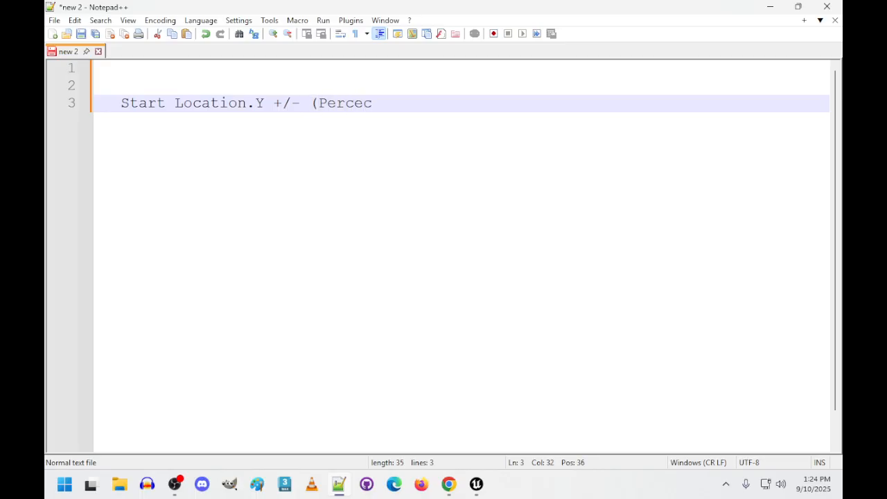
type("ent")
type(" * The D")
key("BackSpace")
type("The Door ")
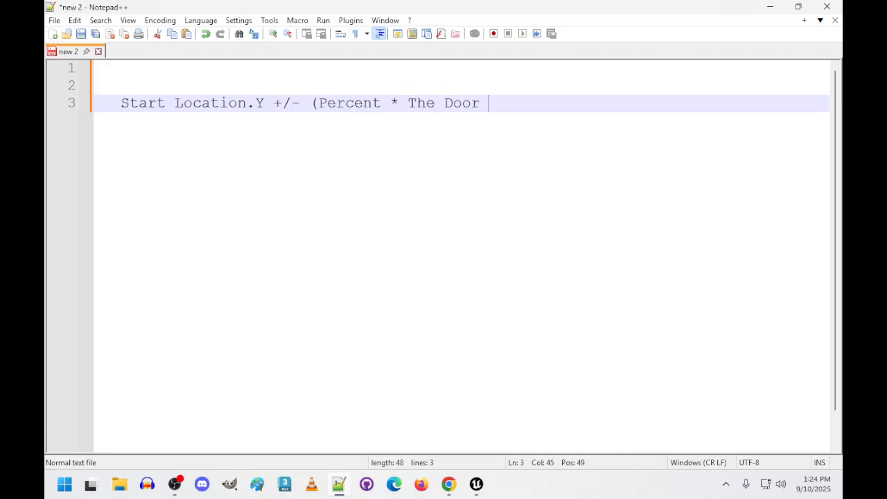
type("Slide")
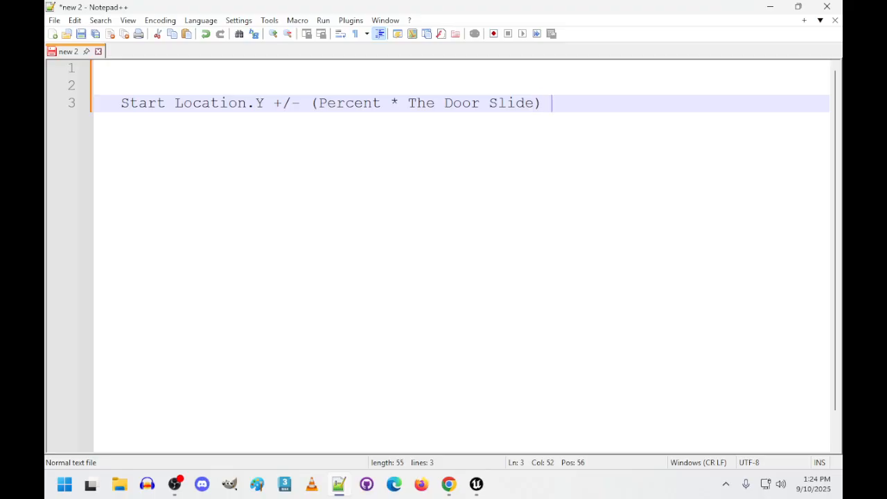
type(")")
Leave a blank line below the formula and add the lines "For A: We Subtract" and "For B: We Add".
key("Return")
key("Return")
key("Up")
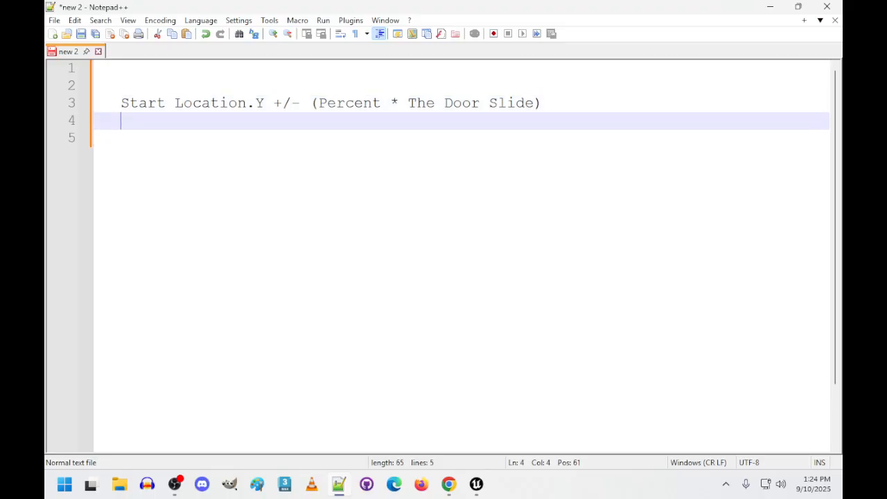
key("Down")
type("For A:")
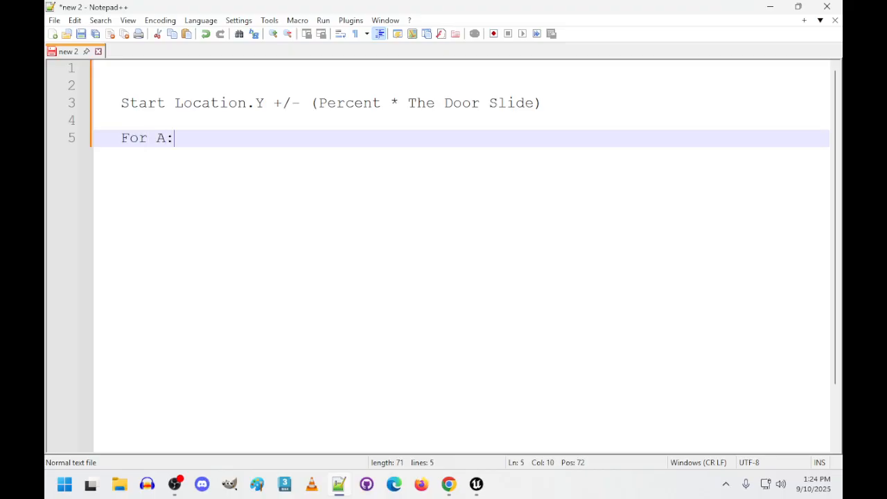
key("BackSpace")
type("\"")
key("BackSpace")
type(": We Subtract")
key("Return")
type("F")
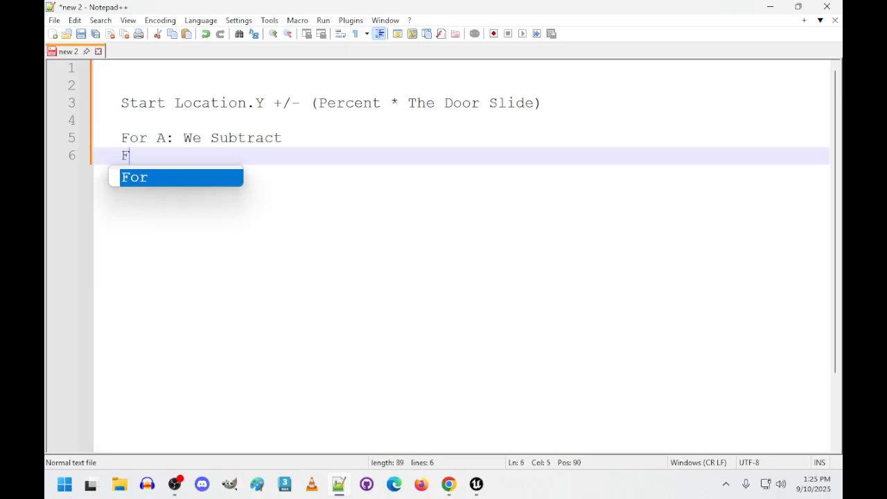
type("or B: ")
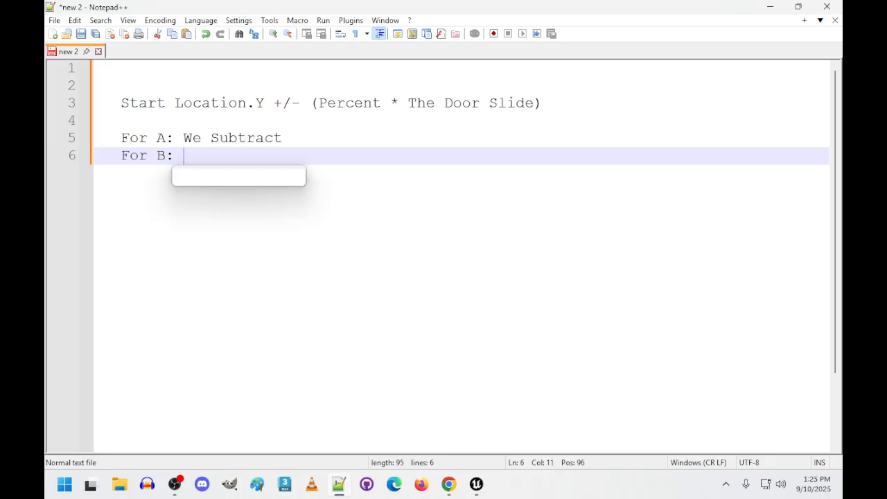
type("We Add")
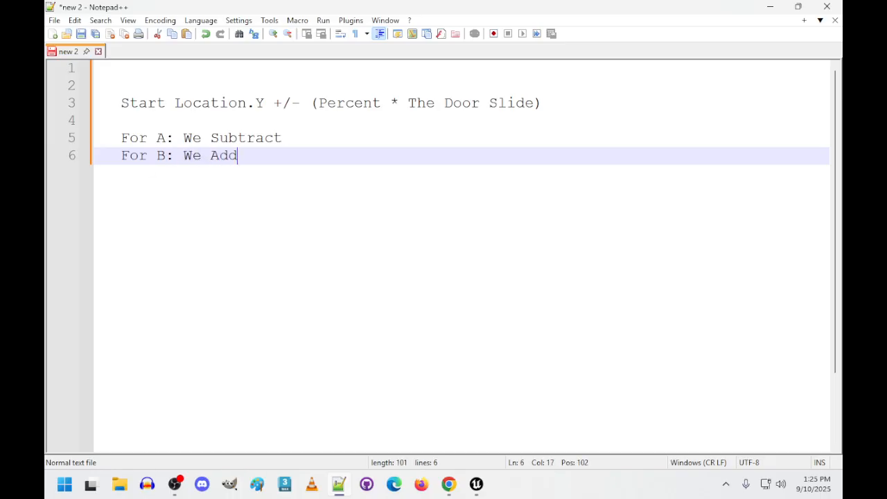
Append "-1" to the For A line and "+1" to the For B line.
key("Up")
key("Right")
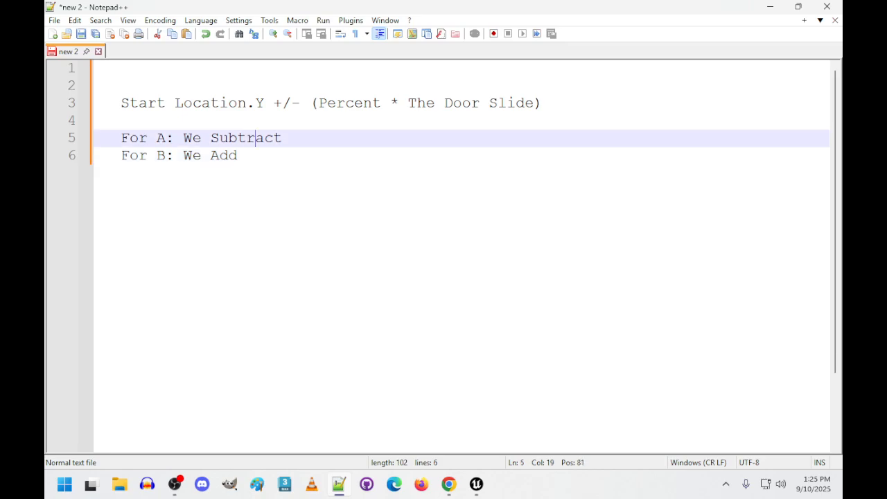
type("=")
key("BackSpace")
type("-1")
left_click(246, 155)
key("Tab")
key("Tab")
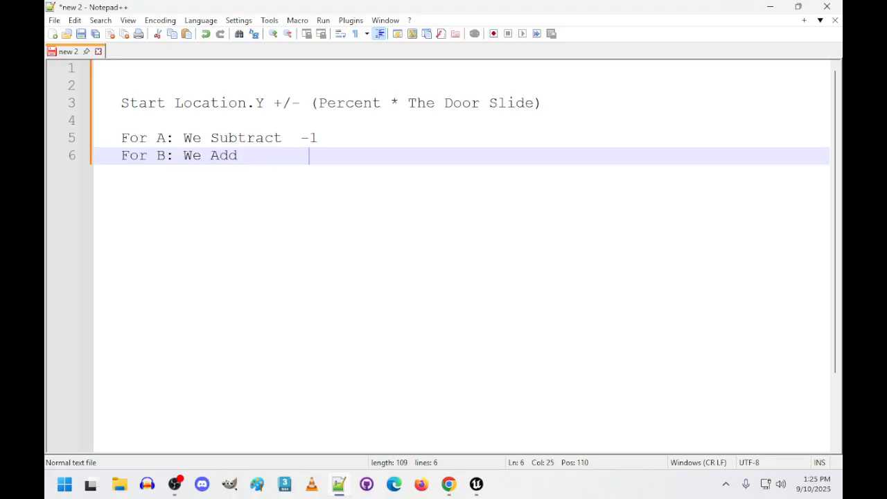
type("+1")
Adjust the spacing so that -1 and +1 line up in the same column.
left_click(309, 156)
key("BackSpace")
key("Tab")
left_click(300, 137)
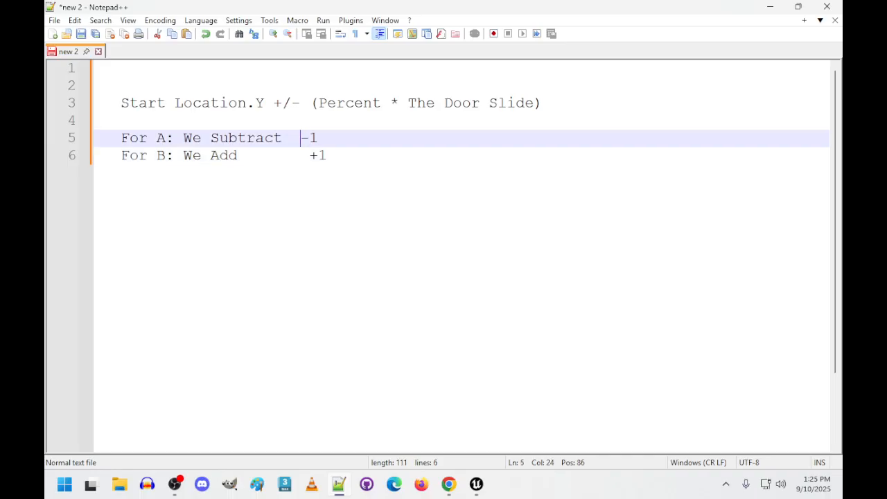
key("Tab")
key("Right")
key("Right")
key("Down")
Leave a blank line below the notes, add the heading "DoorSlideFunction" and start a new line under it.
key("Return")
key("Return")
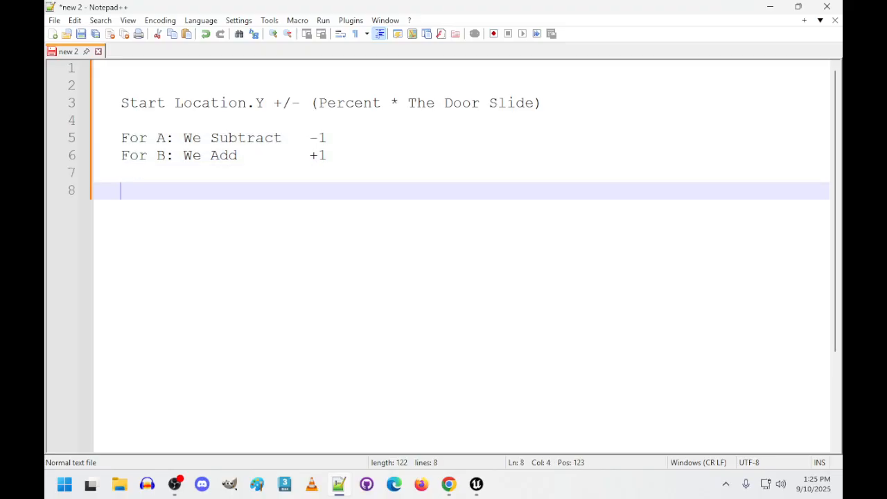
type("DoorSlideFi")
key("BackSpace")
type("un")
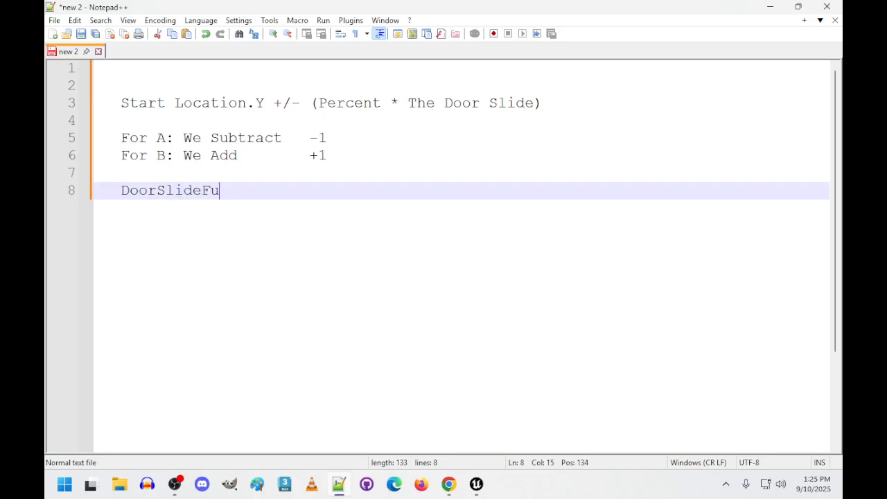
key("BackSpace")
key("BackSpace")
key("BackSpace")
type("Function")
key("Return")
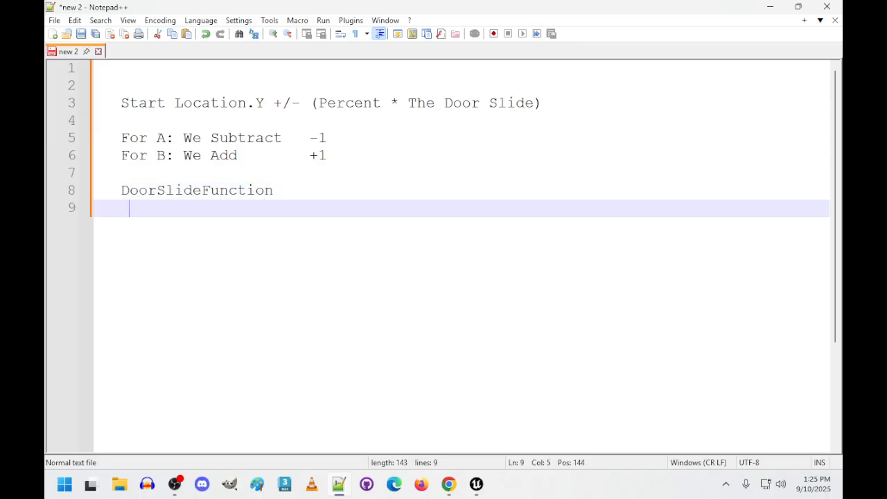
Add the indented lines "Start Location" and "Percent" under the DoorSlideFunction heading and start another line below them.
type("ST")
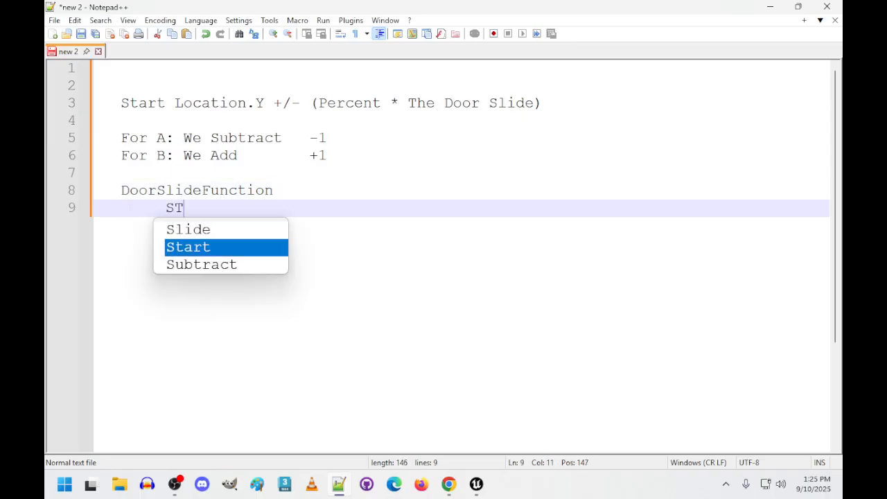
type("art")
key("BackSpace")
key("BackSpace")
key("BackSpace")
key("BackSpace")
type("tart Location")
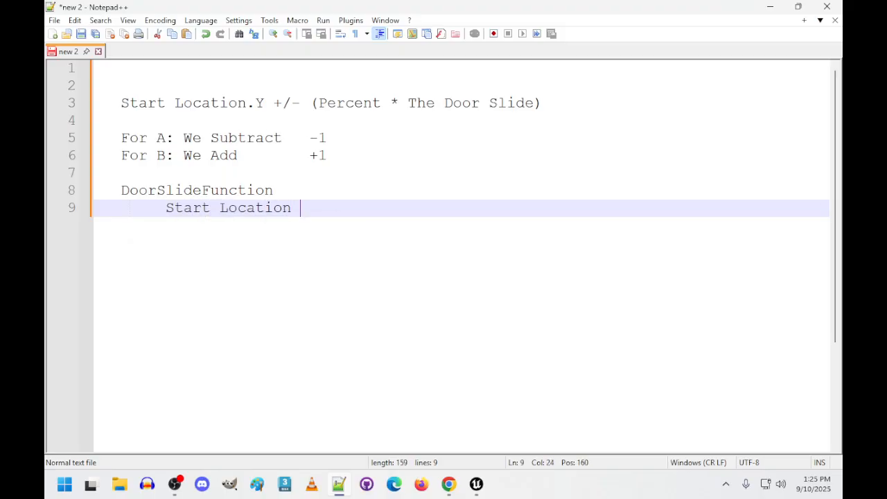
key("Return")
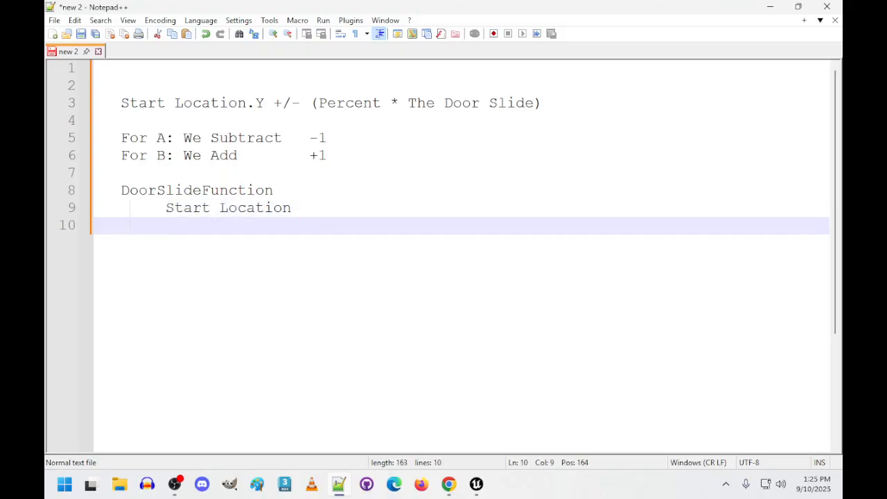
type("Percent")
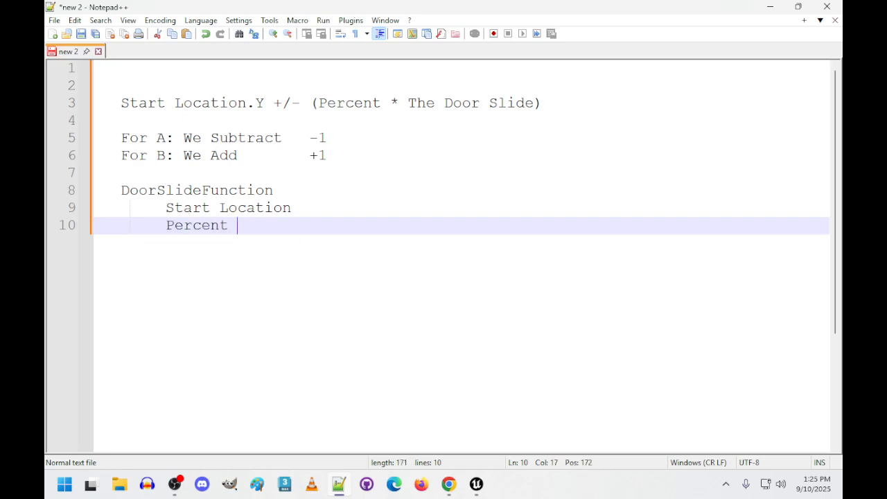
key("Return")
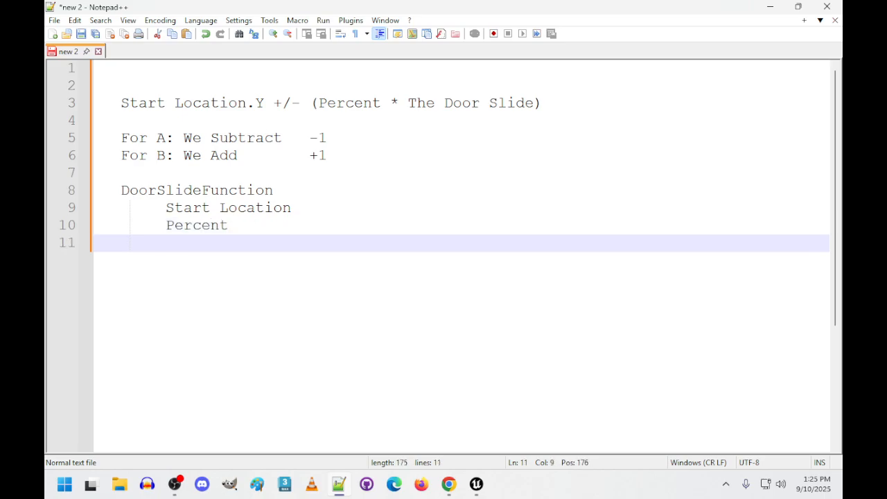
Add the line "Slide Direction === -1 or +1" below Percent in the DoorSlideFunction notes.
type("Slide Dire")
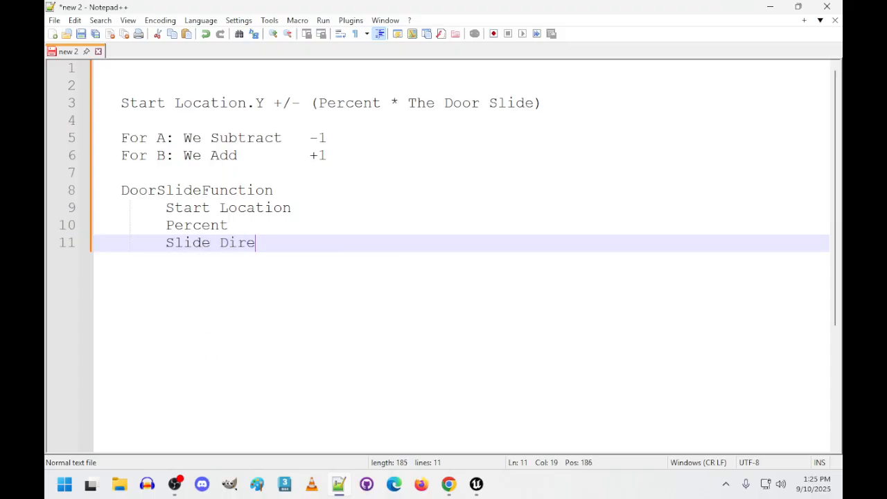
type("dtio")
key("BackSpace")
key("BackSpace")
key("BackSpace")
key("BackSpace")
type("ction === -1 ")
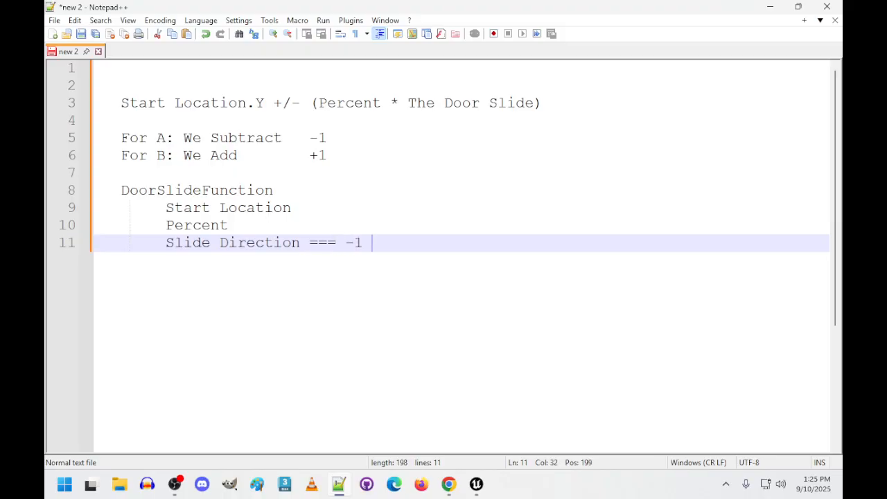
type("o  +1")
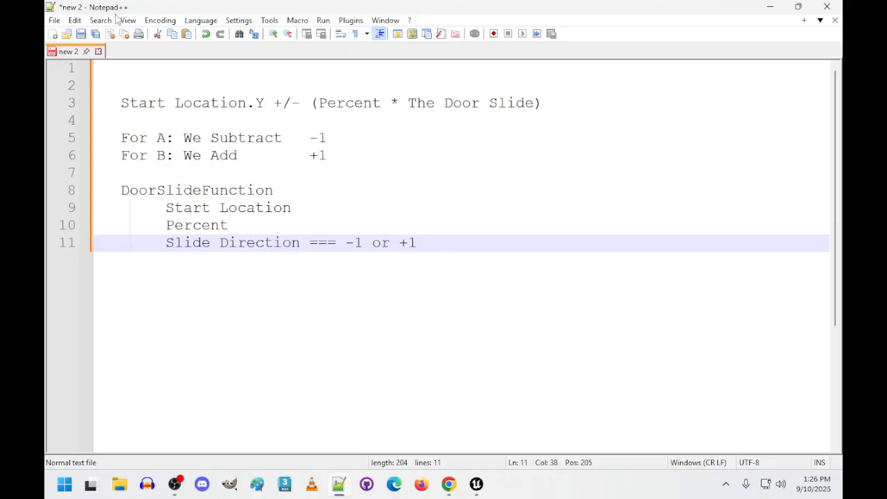
Switch to the BP_SlidingDoor blueprint in Unreal Editor and create a new function named DoorSlideFunction.
left_click_drag(191, 6, 842, 151)
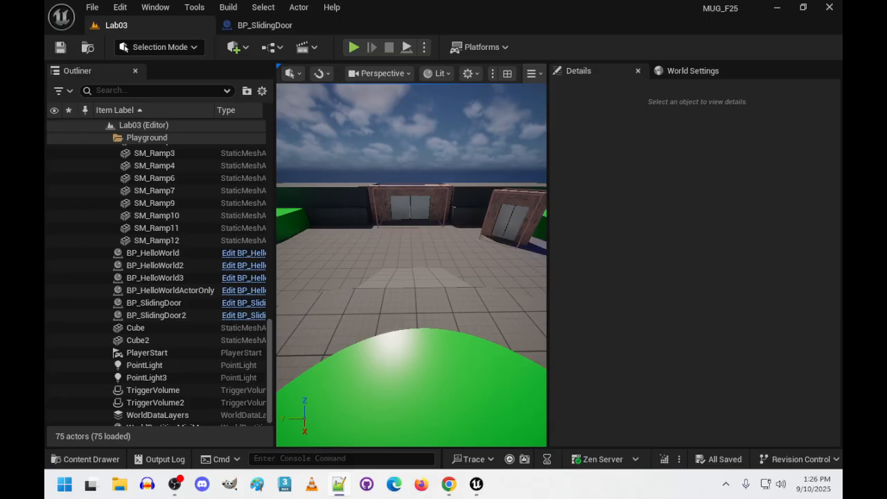
left_click(271, 25)
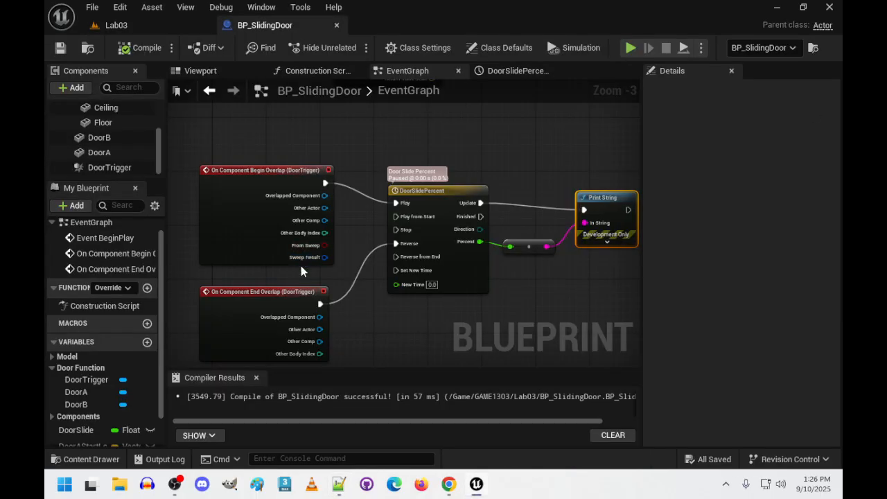
scroll(123, 232, "up", 1)
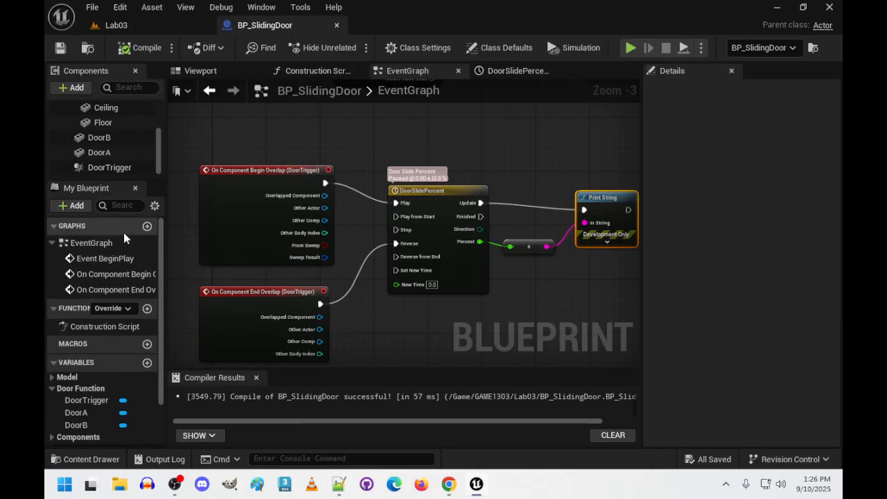
left_click(147, 310)
type("DoorSl")
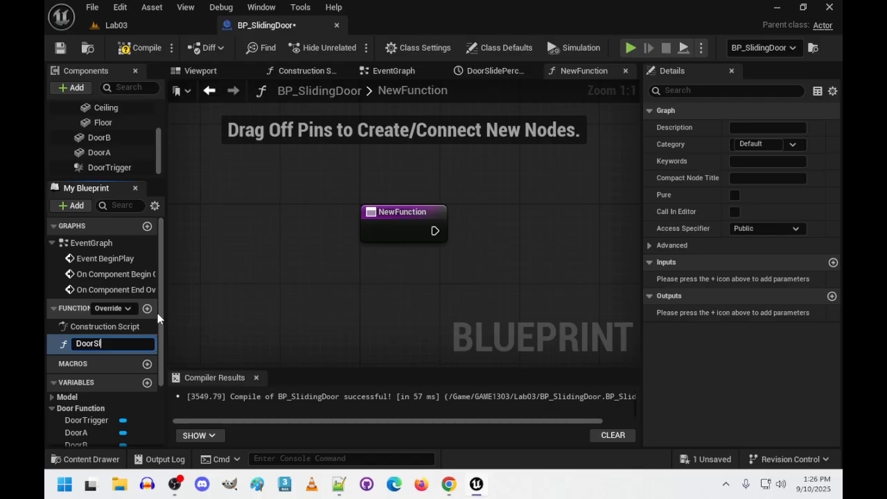
type("ideFunction")
key("Return")
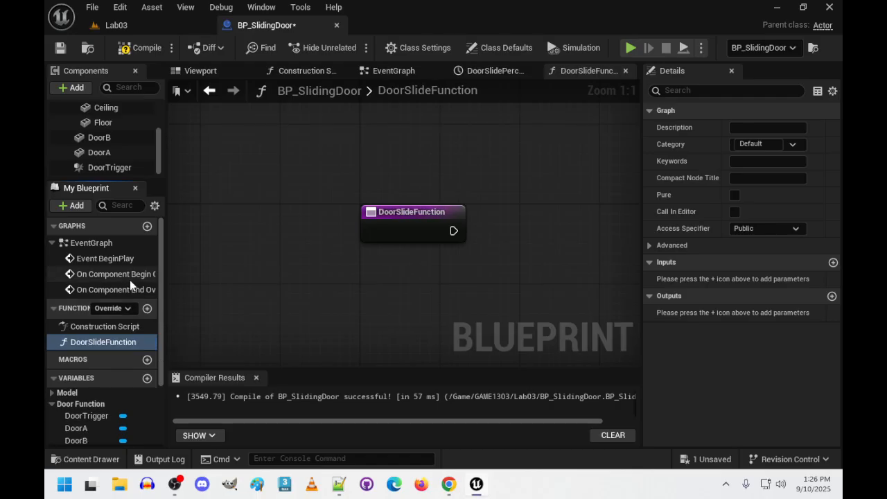
Add an input parameter named DoorMesh to DoorSlideFunction.
left_click(833, 263)
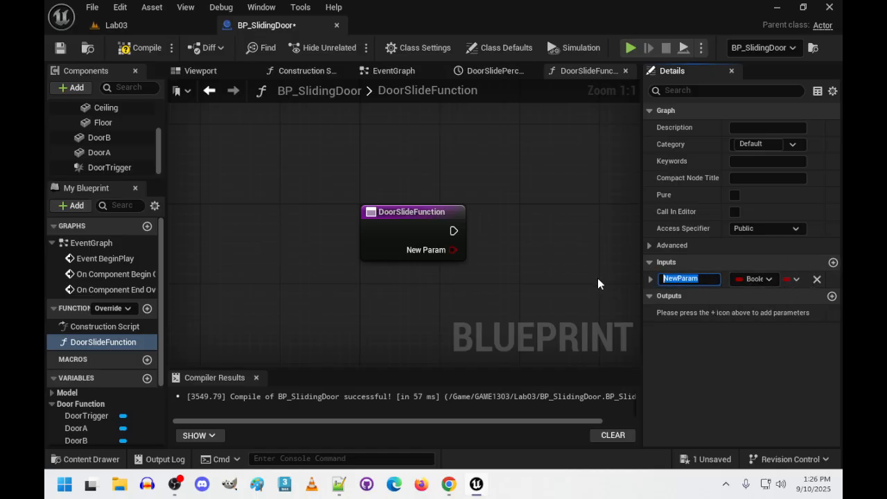
type("DoorMesh")
key("Return")
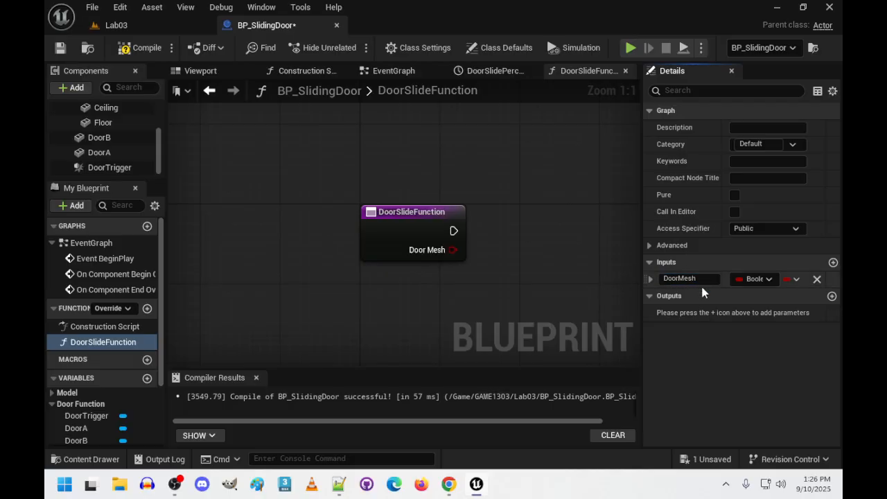
Check the DoorA variable's type, and set the DoorMesh input of DoorSlideFunction to a Static Mesh Component object reference.
left_click(77, 429)
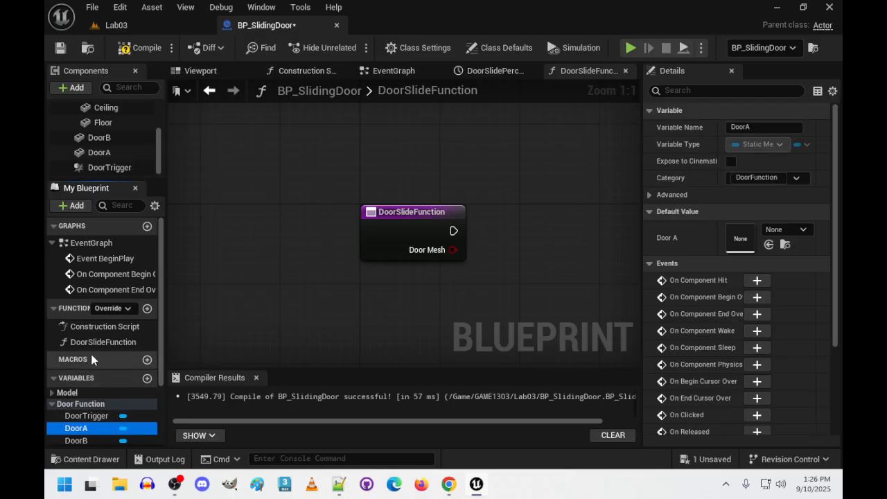
left_click(409, 239)
left_click(410, 243)
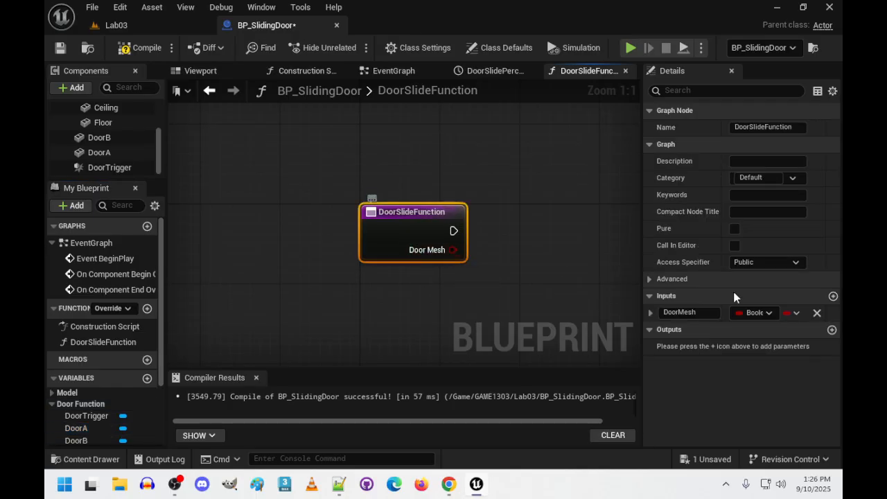
left_click(755, 313)
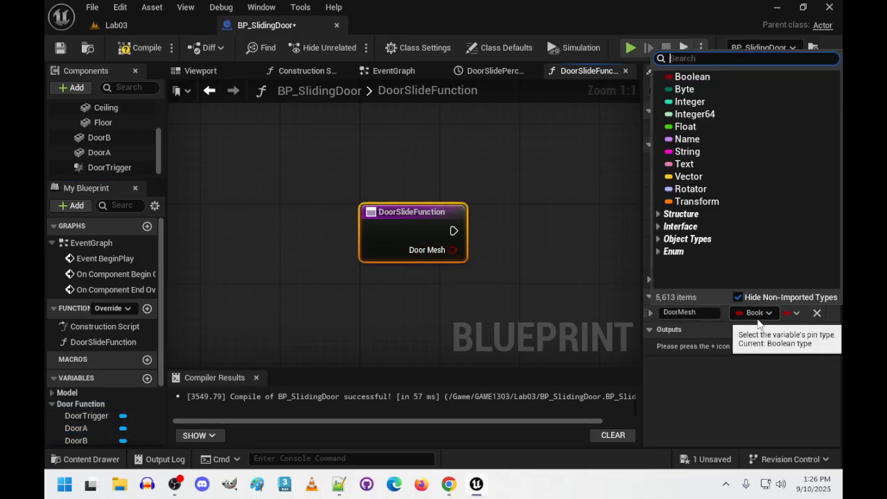
type("staticMe")
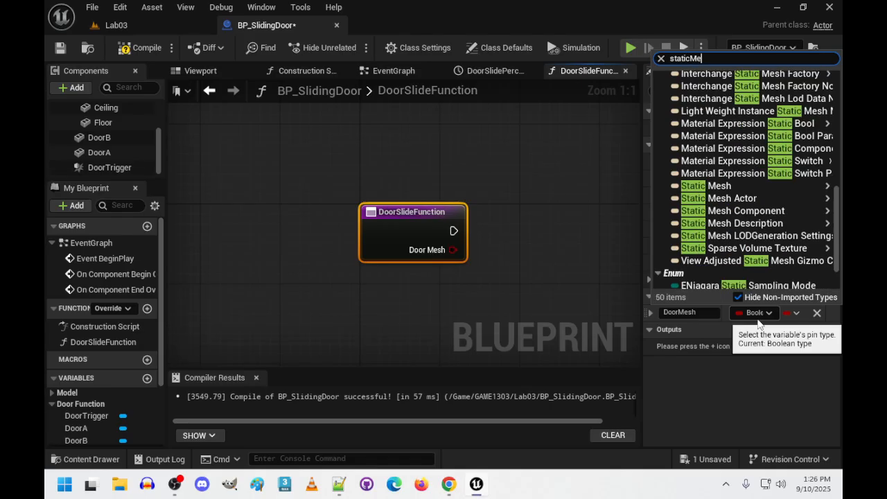
type("sh")
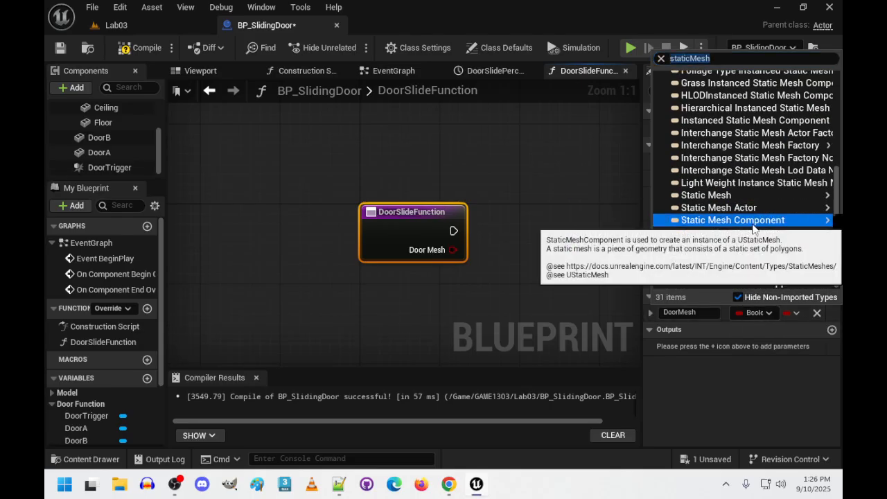
mouse_move(753, 228)
left_click(609, 221)
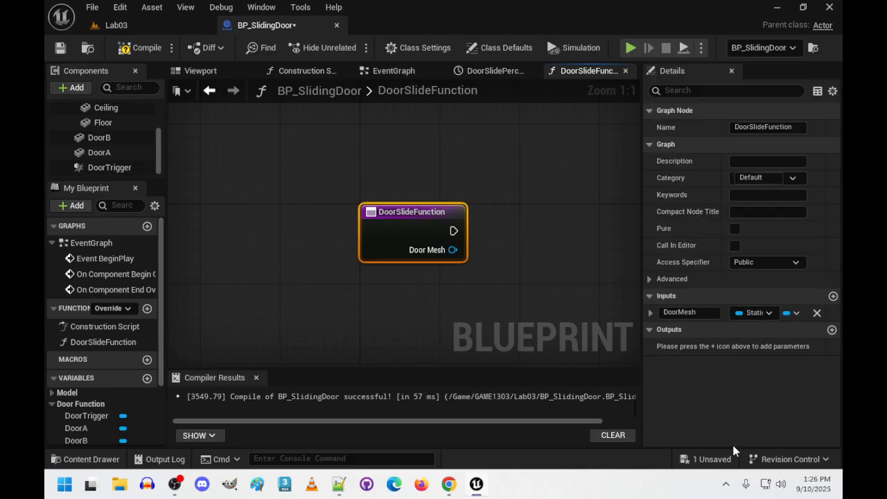
Add a second function input named Percent and set its type to Float.
left_click(833, 296)
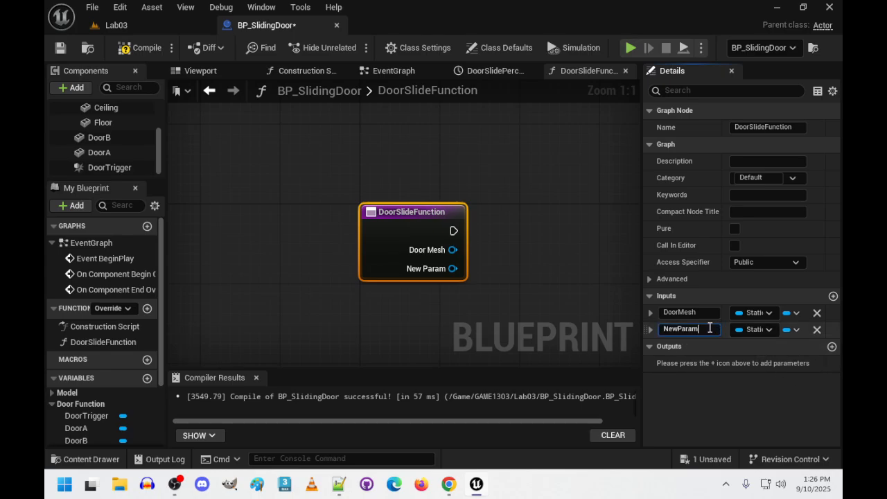
left_click(686, 329)
type("Percent")
key("Return")
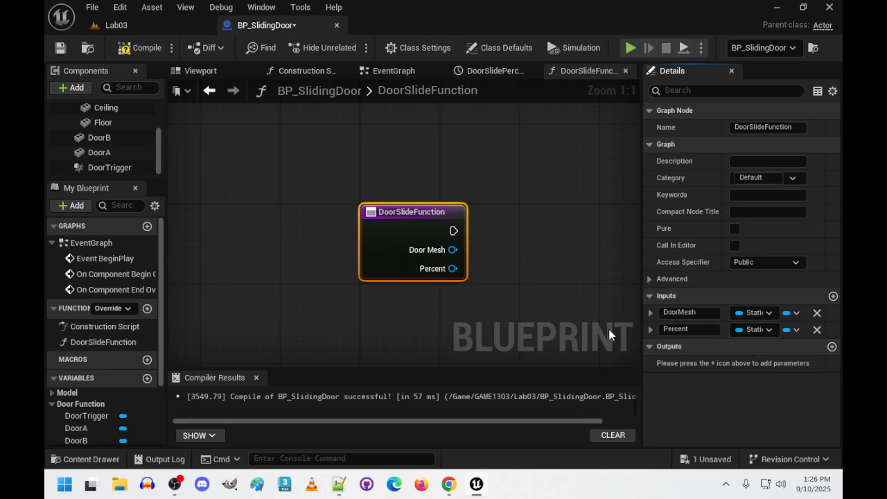
left_click(768, 329)
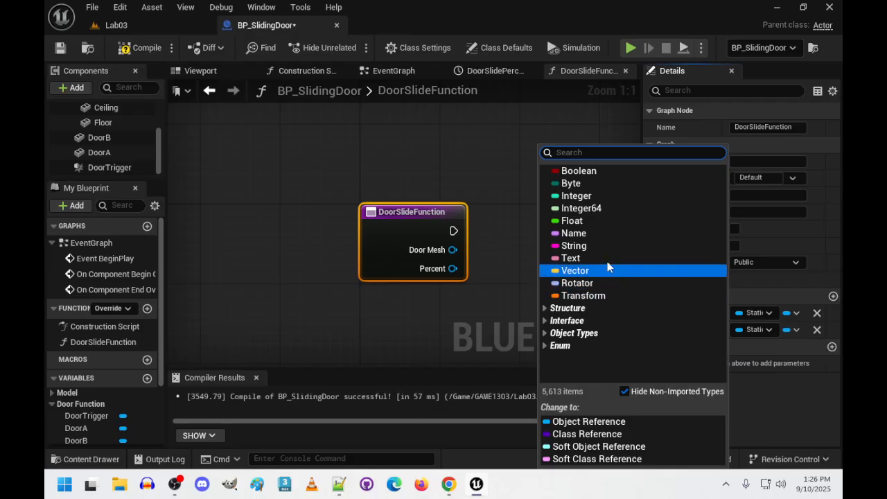
left_click(572, 220)
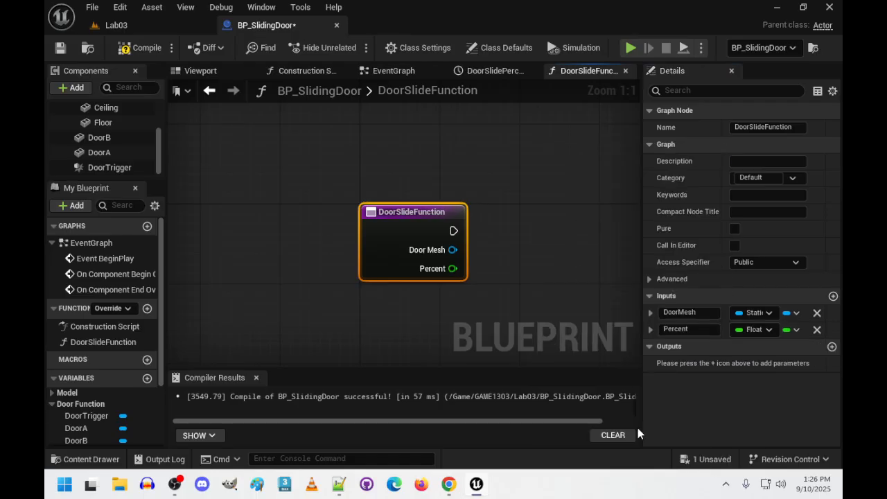
Add a third input named SlideDirection to DoorSlideFunction.
left_click(834, 296)
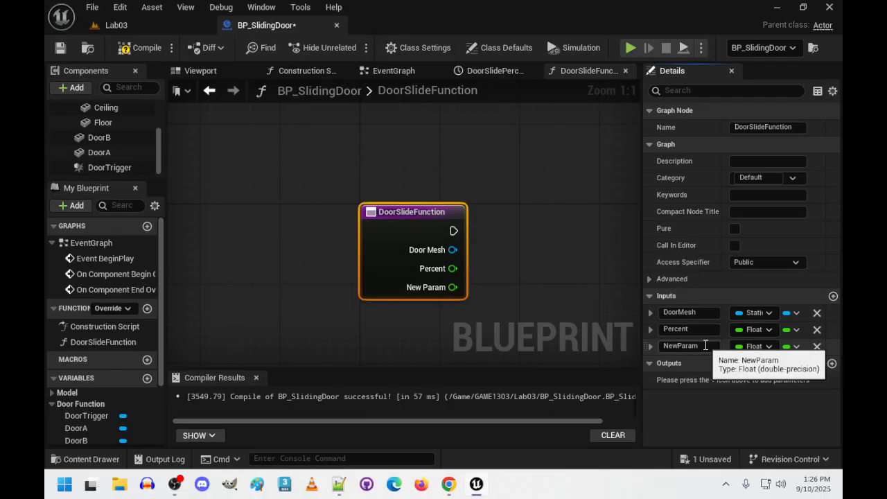
left_click(676, 346)
type("DoorSl")
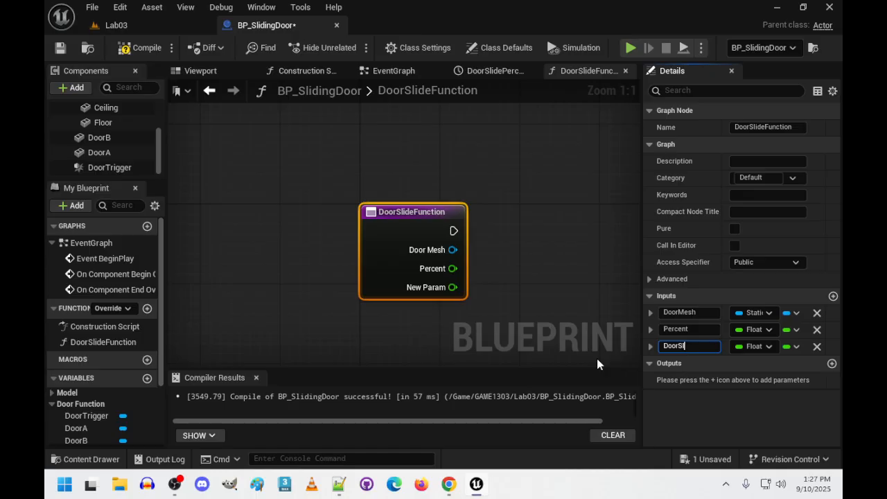
type("ideDi")
key("Home")
key("Delete")
key("Delete")
key("Delete")
key("Delete")
key("End")
type("rection")
key("Return")
Set the SlideDirection input's type to Integer and compile the blueprint.
left_click(772, 345)
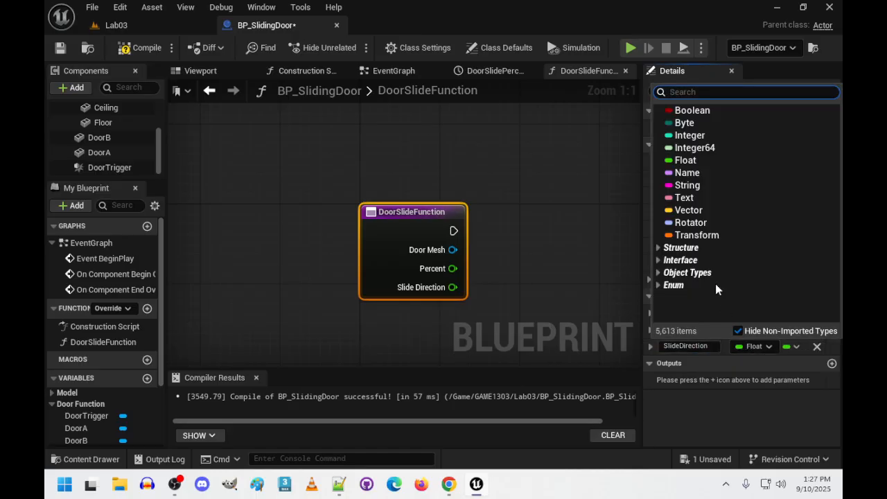
left_click(690, 135)
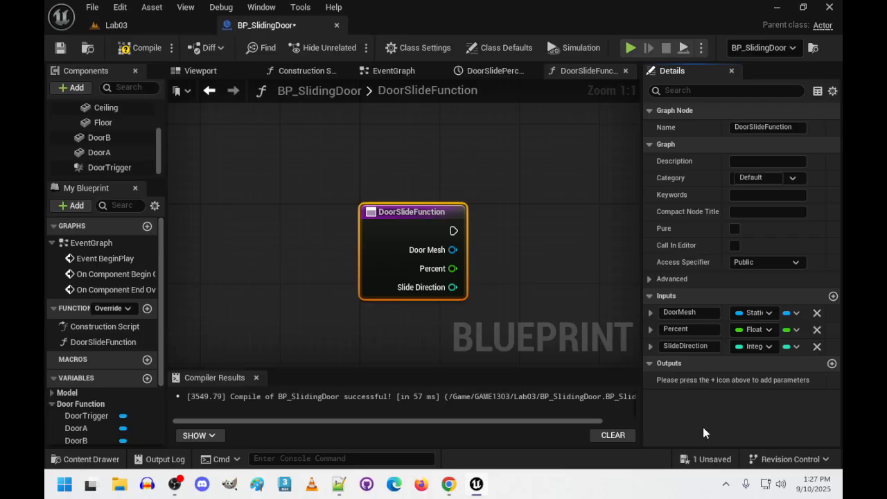
left_click(138, 50)
Add a fourth input named DoorStartPosition to DoorSlideFunction.
right_click_drag(483, 242, 327, 235)
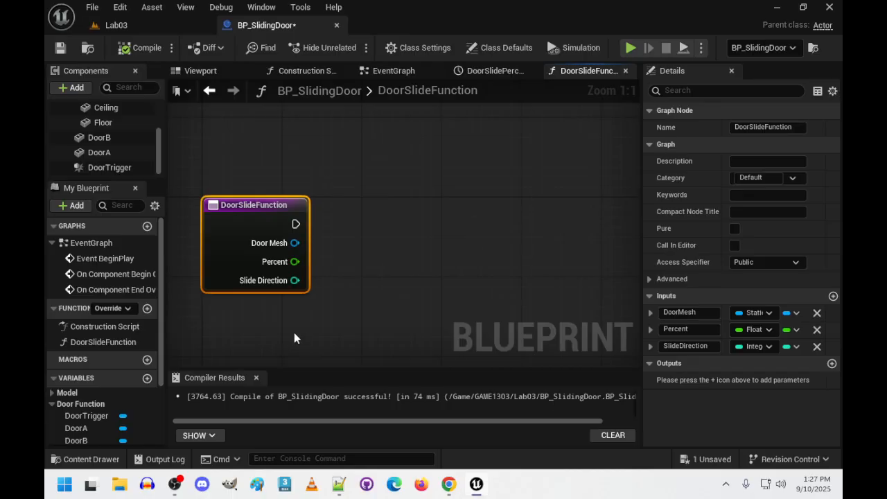
left_click(834, 296)
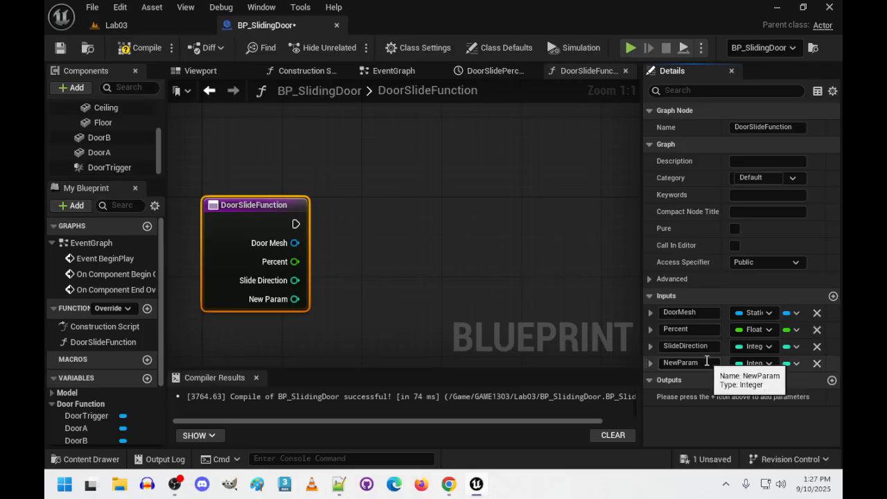
left_click(676, 360)
type("D")
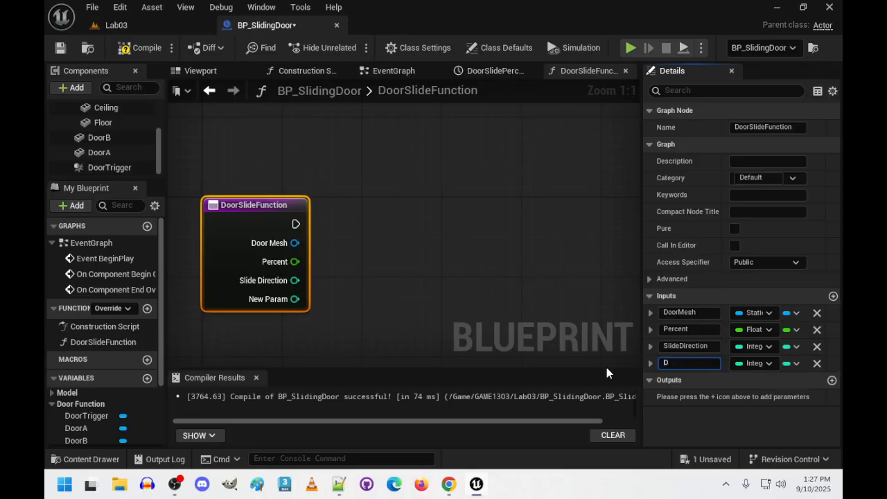
type("o")
key("BackSpace")
type("O")
key("BackSpace")
type("oor")
type("Star")
type("t")
type("Position")
key("Return")
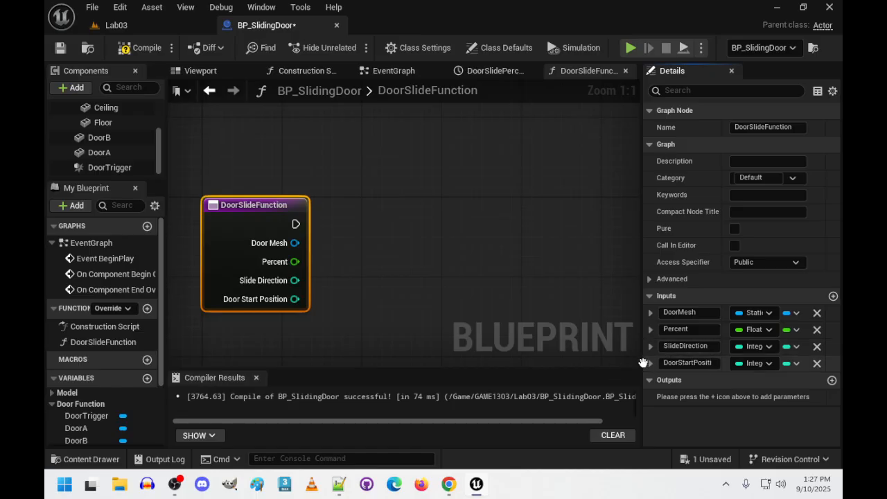
Move the DoorStartPosition input directly below DoorMesh, set its type to Vector and compile the blueprint.
left_click_drag(643, 364, 650, 324)
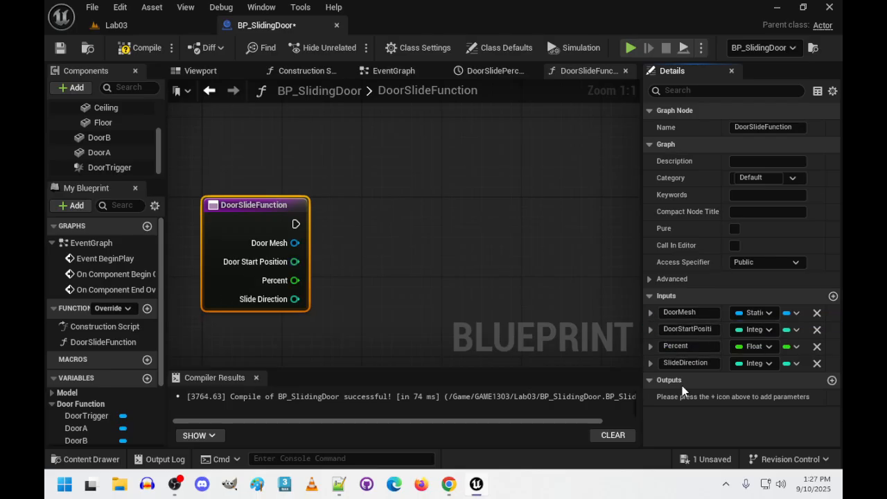
left_click(751, 330)
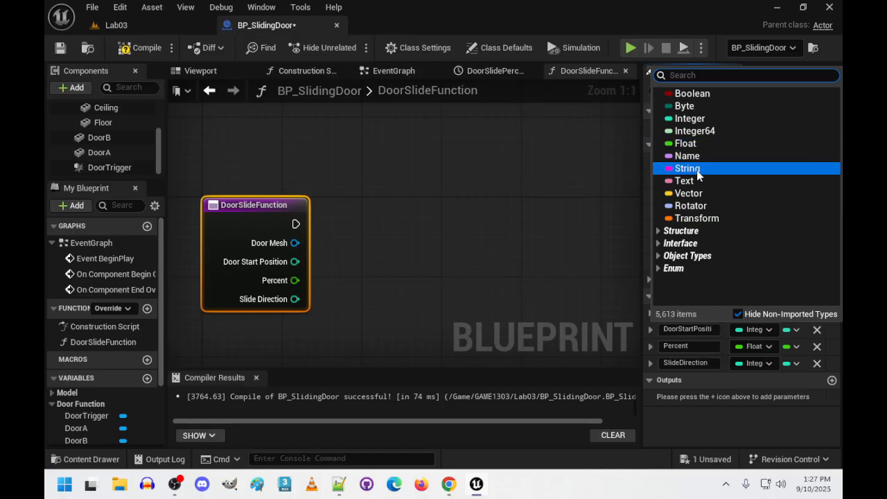
left_click(692, 193)
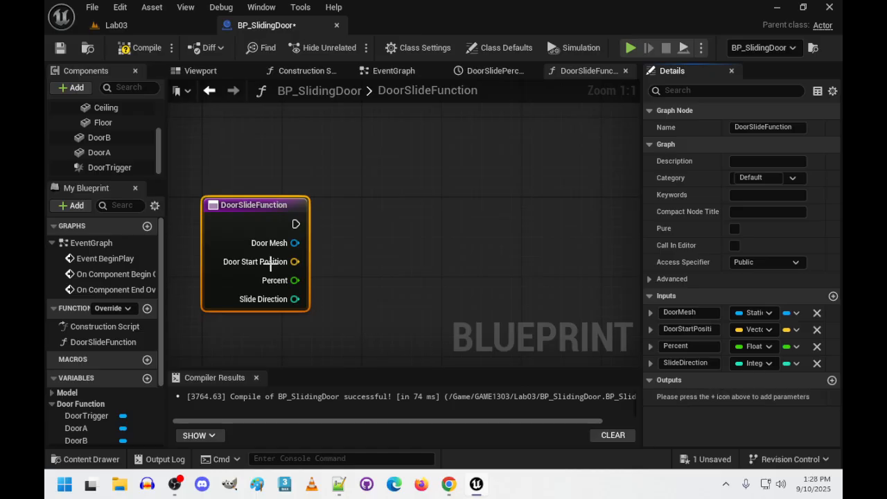
left_click(133, 49)
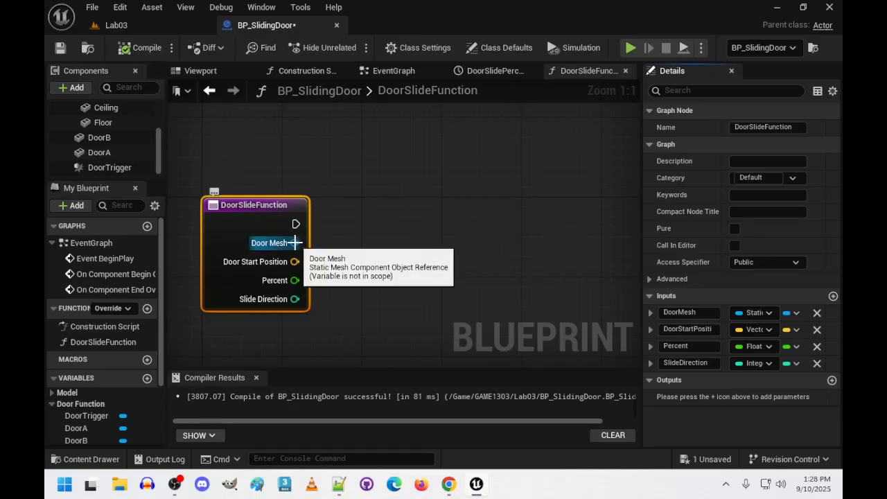
Add a Set Relative Transform node targeting Door Mesh and align it with the DoorSlideFunction entry node.
left_click_drag(295, 242, 405, 245)
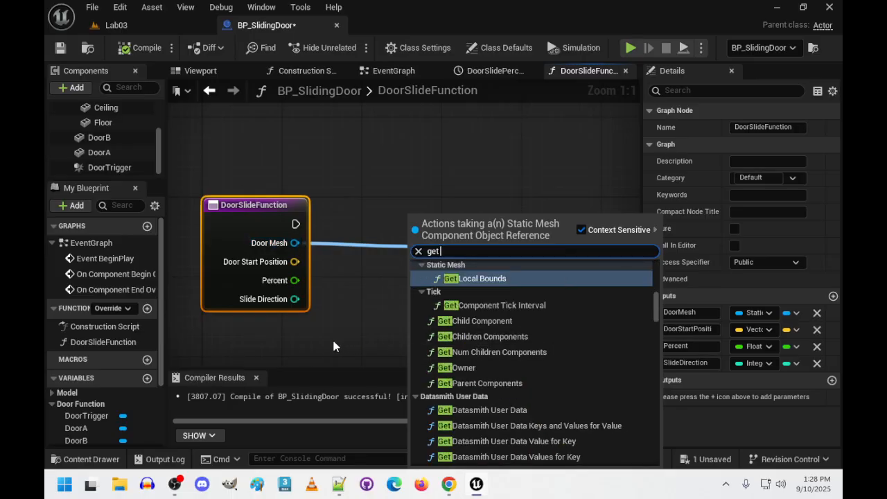
key("BackSpace")
key("BackSpace")
key("BackSpace")
type("Se")
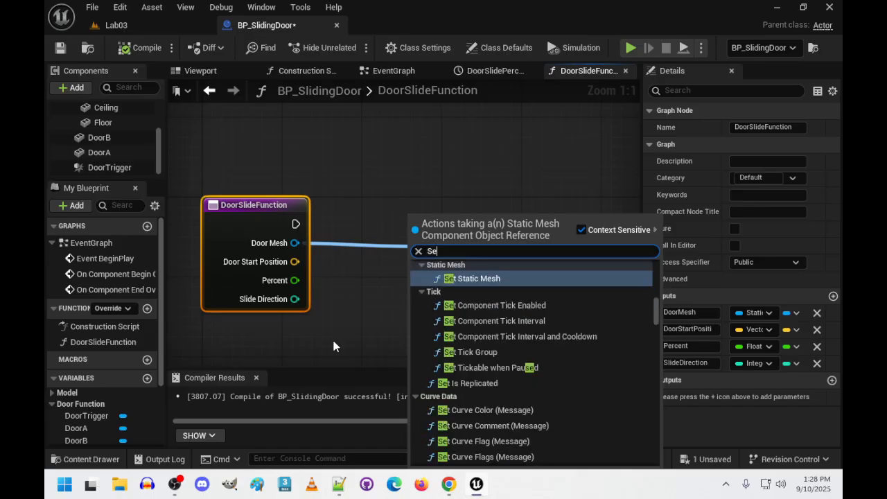
type("t locat")
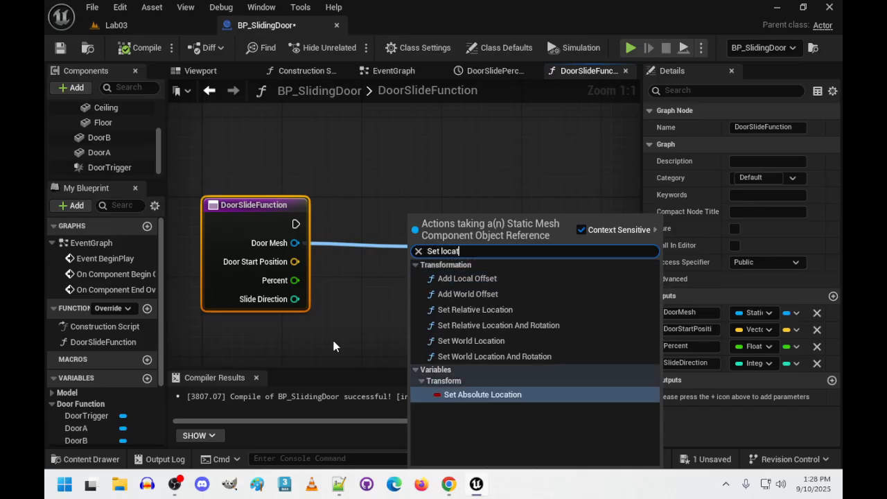
key("BackSpace")
key("BackSpace")
key("BackSpace")
key("BackSpace")
key("BackSpace")
key("BackSpace")
key("BackSpace")
key("BackSpace")
key("BackSpace")
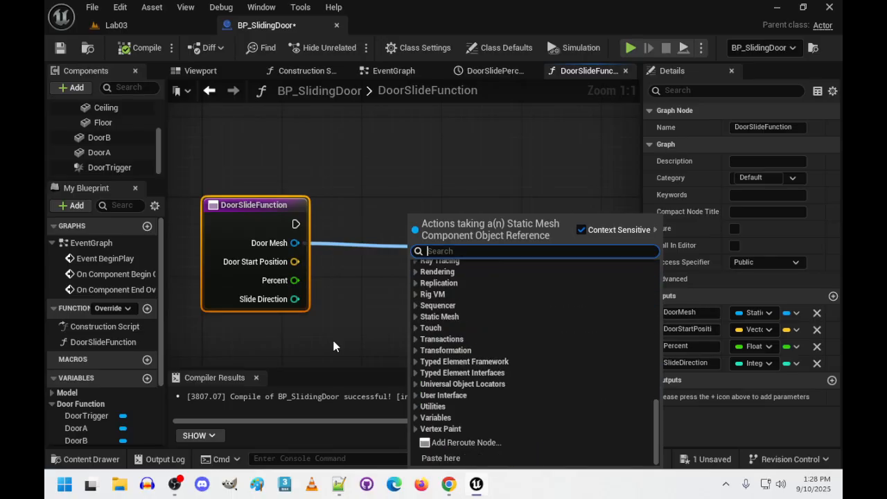
type("t")
key("BackSpace")
type("set")
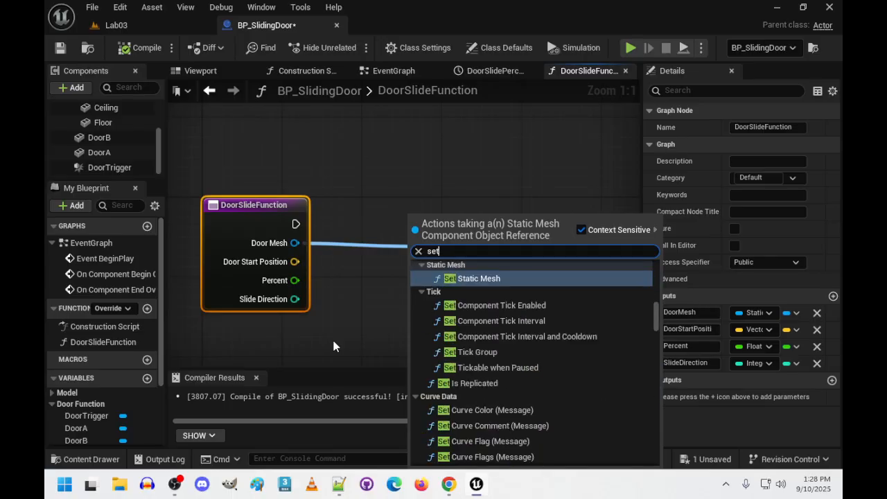
type("tra")
key("BackSpace")
key("BackSpace")
key("BackSpace")
key("BackSpace")
key("BackSpace")
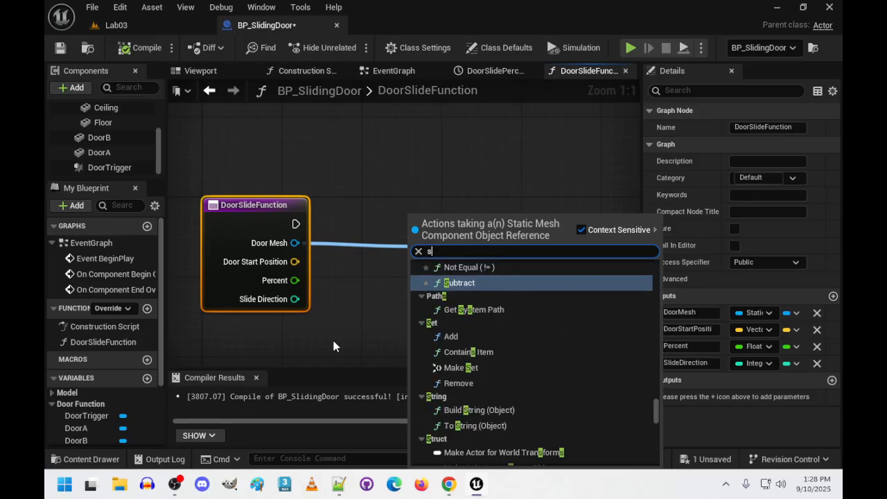
key("BackSpace")
type("transform")
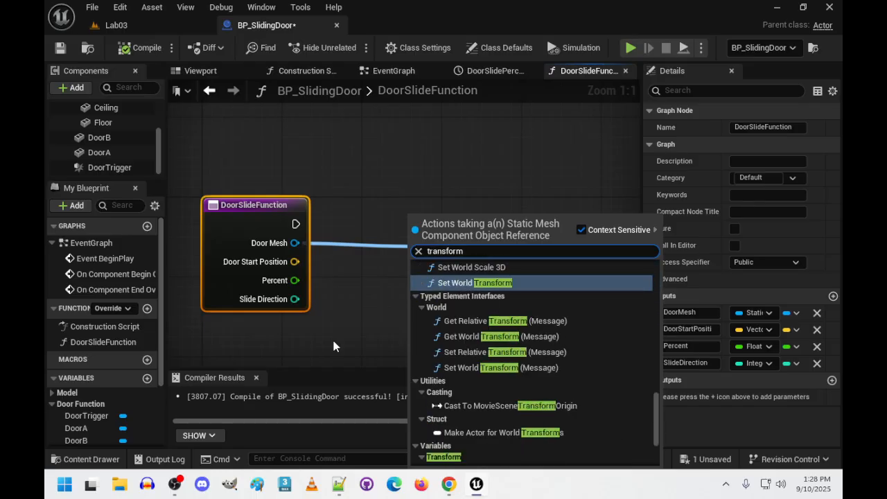
scroll(487, 352, "up", 5)
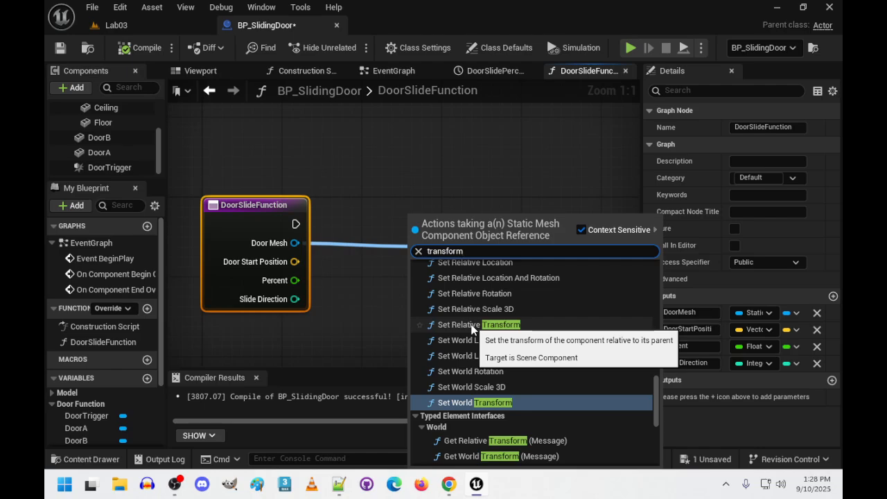
left_click(471, 326)
left_click_drag(520, 264, 521, 215)
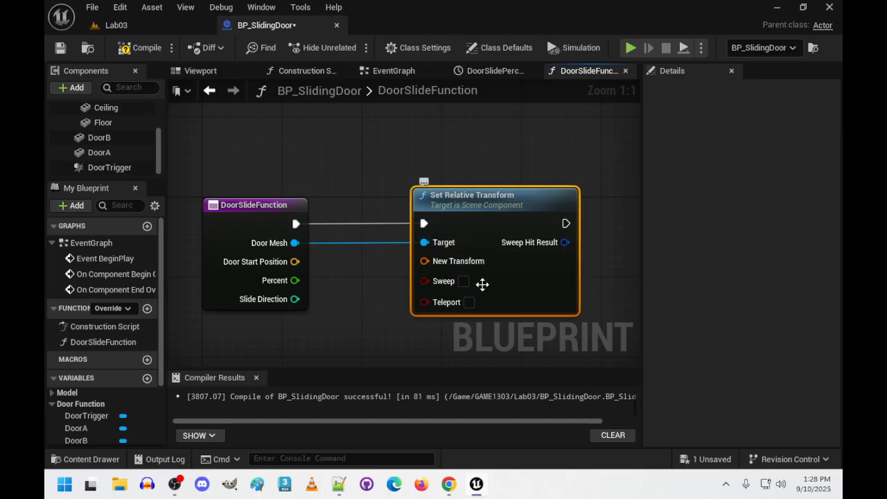
Split the New Transform struct pin on Set Relative Transform and move the node farther from the function entry.
right_click(473, 261)
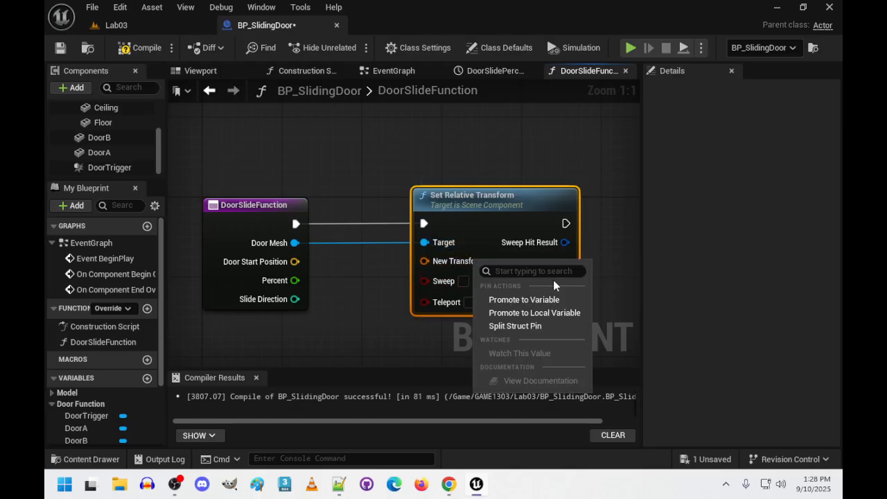
left_click(513, 326)
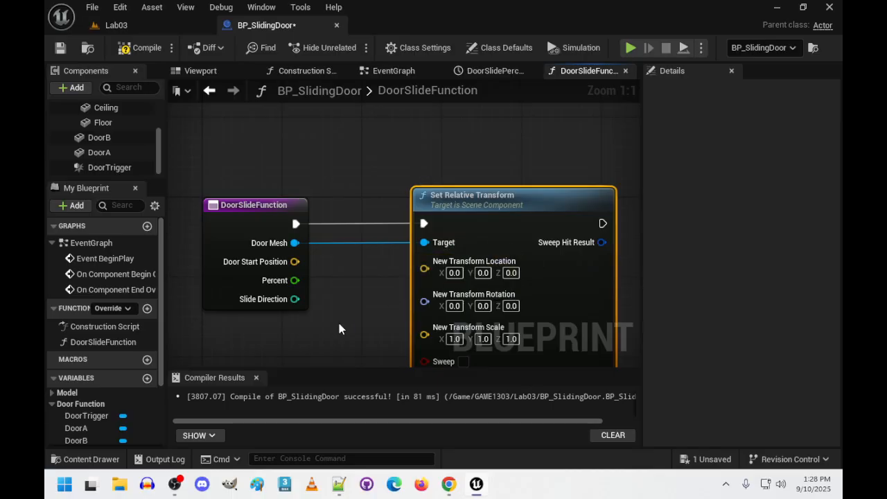
left_click_drag(499, 202, 579, 203)
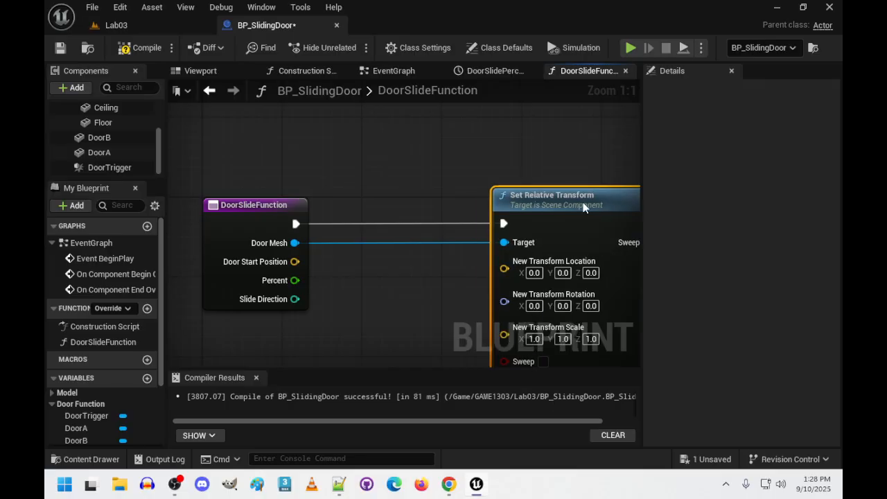
right_click_drag(337, 302, 281, 258)
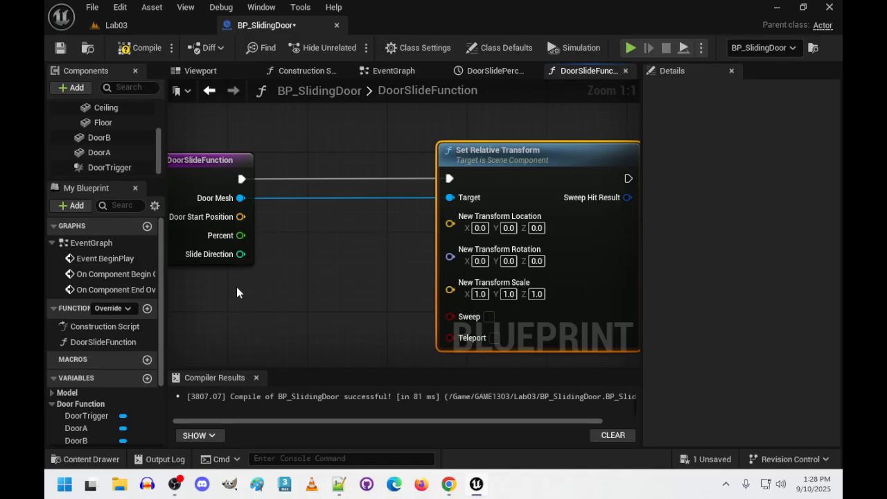
Reorder the function inputs so SlideDirection comes before Percent, and place a Get DoorSlide node below the function entry.
left_click(199, 161)
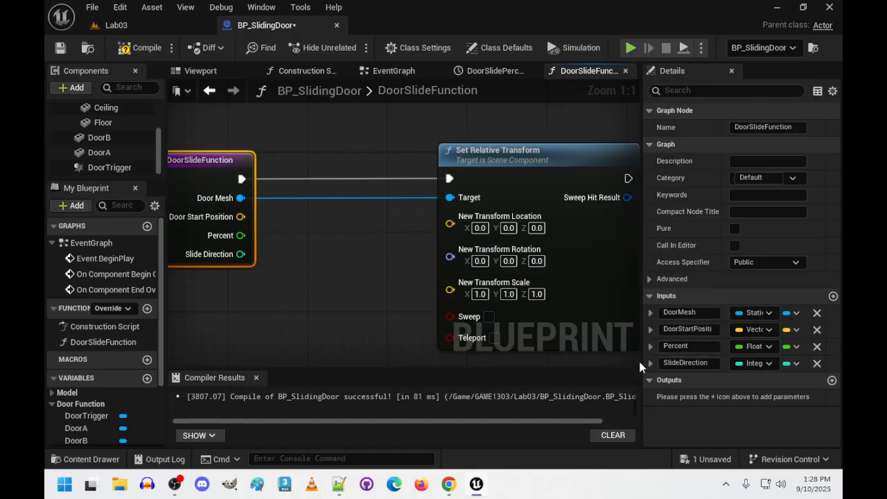
left_click_drag(648, 364, 644, 345)
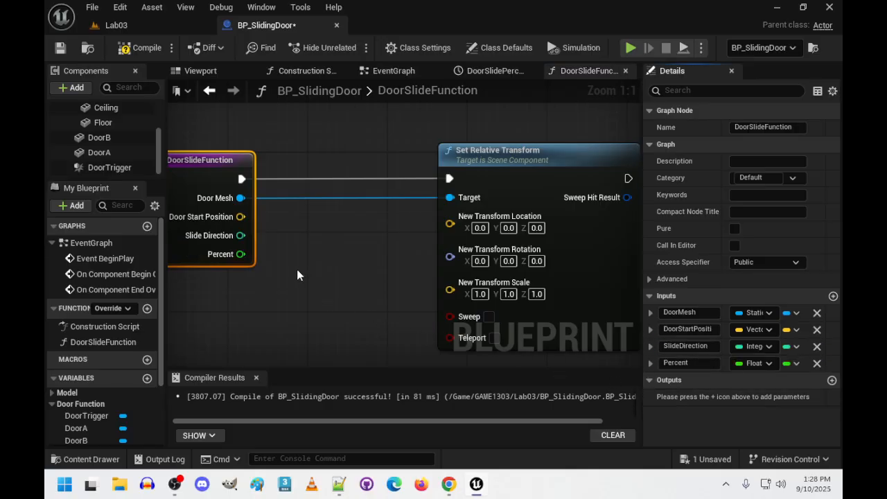
scroll(110, 336, "down", 2)
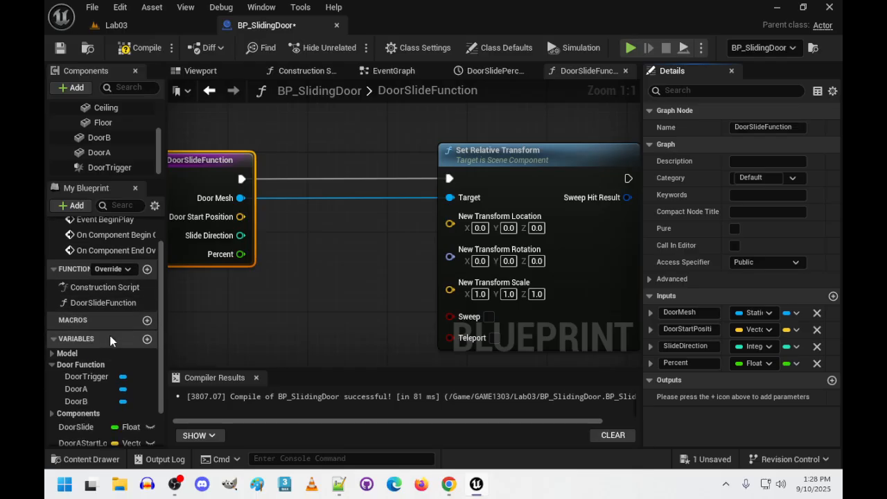
scroll(103, 343, "down", 2)
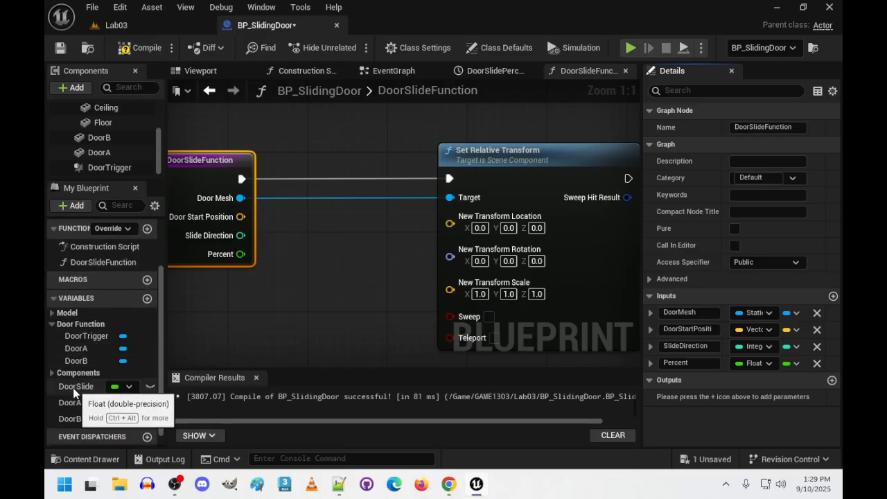
left_click_drag(69, 387, 222, 291)
left_click(275, 312)
left_click_drag(287, 283, 344, 264)
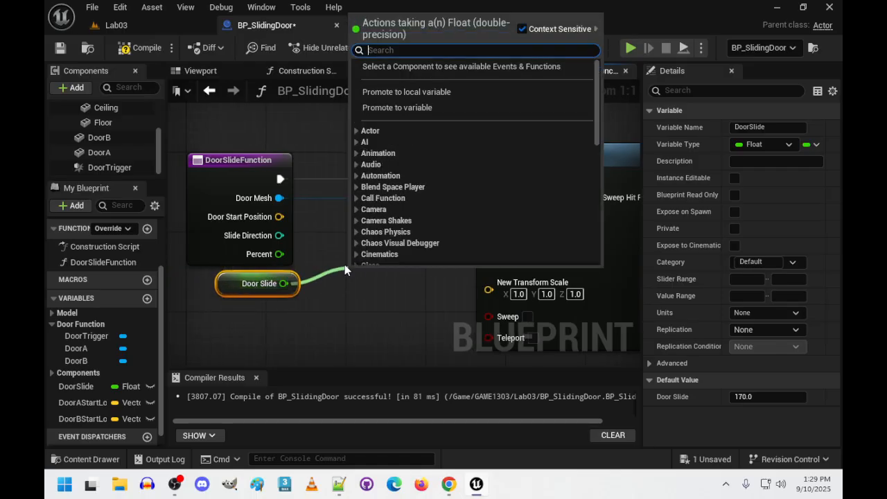
type("*")
key("Escape")
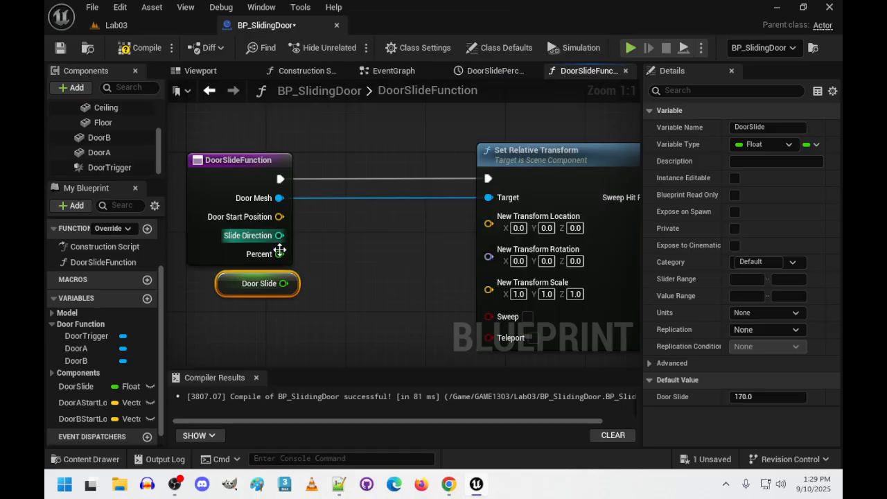
Add a Multiply node that multiplies the Percent input by the DoorSlide variable.
left_click_drag(278, 253, 354, 258)
type("*")
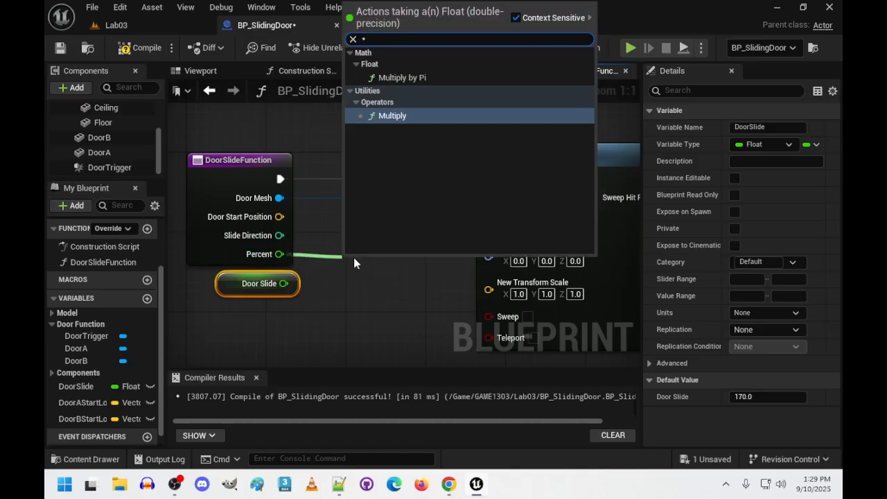
key("Return")
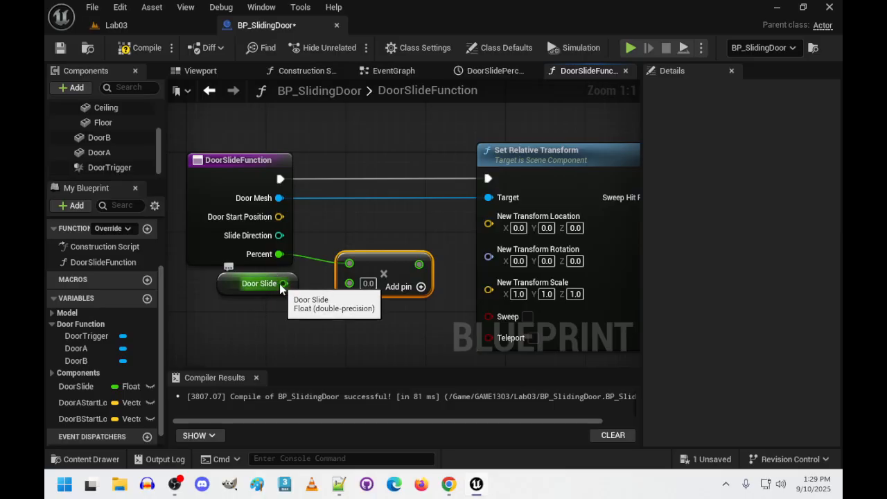
left_click_drag(283, 283, 350, 284)
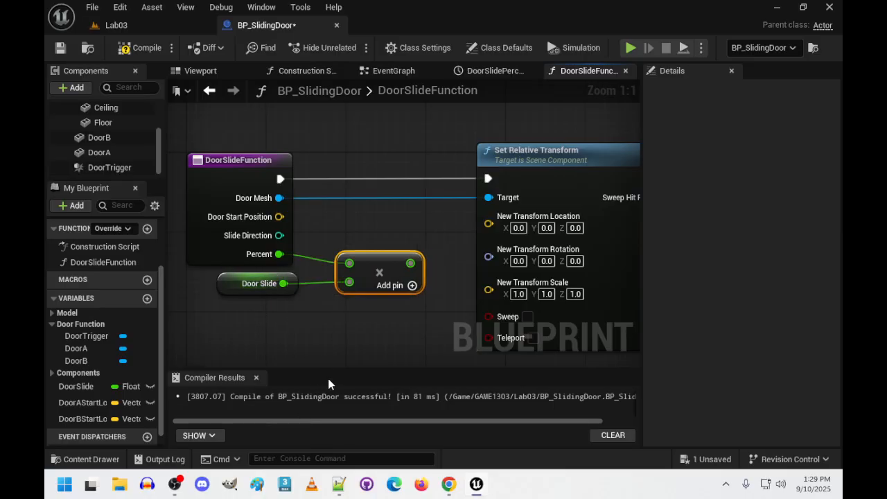
Add a third pin to the Multiply node and wire Slide Direction, Percent and Door Slide into it in that order.
right_click(368, 265)
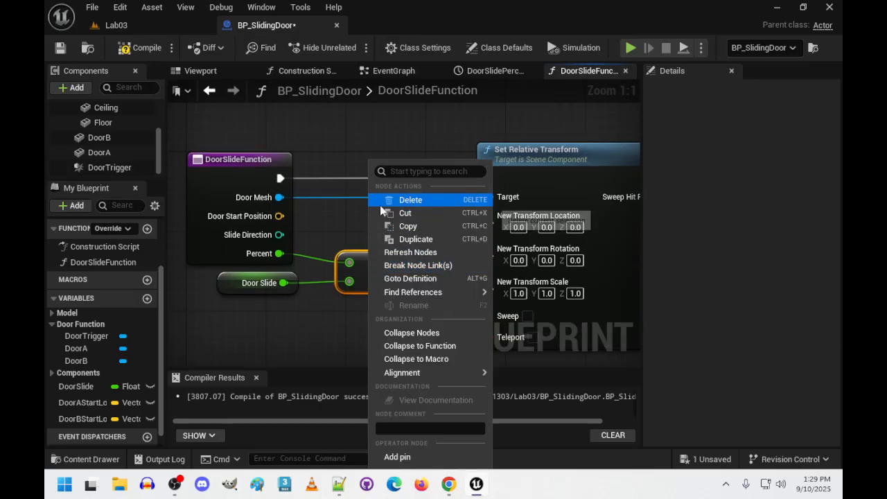
scroll(353, 325, "down", 3)
left_click(398, 457)
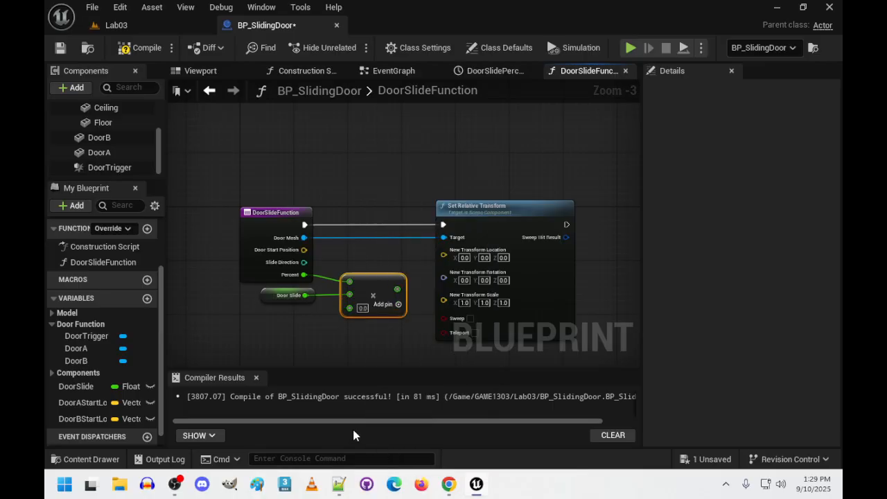
scroll(361, 350, "up", 2)
left_click_drag(288, 279, 346, 292)
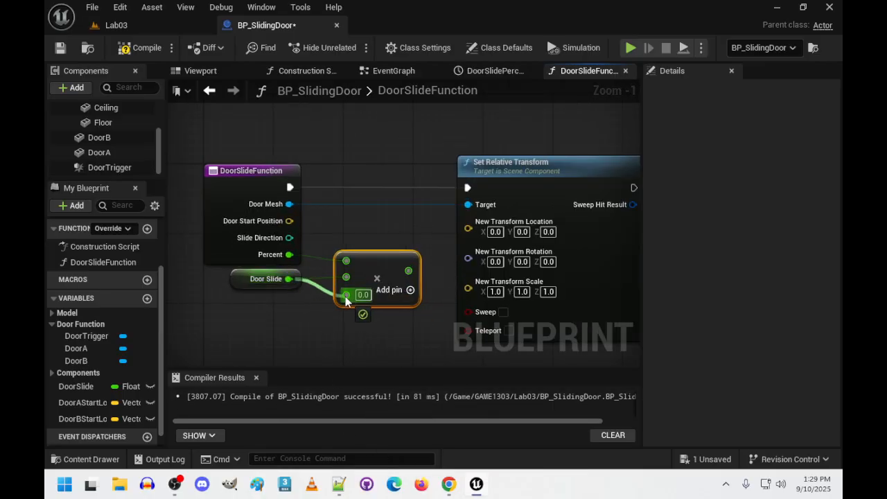
left_click_drag(289, 255, 346, 277)
left_click_drag(289, 238, 361, 258)
Move Set Relative Transform farther away to make room and add a vector Add node fed by Door Start Position.
right_click_drag(336, 346, 269, 337)
left_click_drag(496, 153, 607, 153)
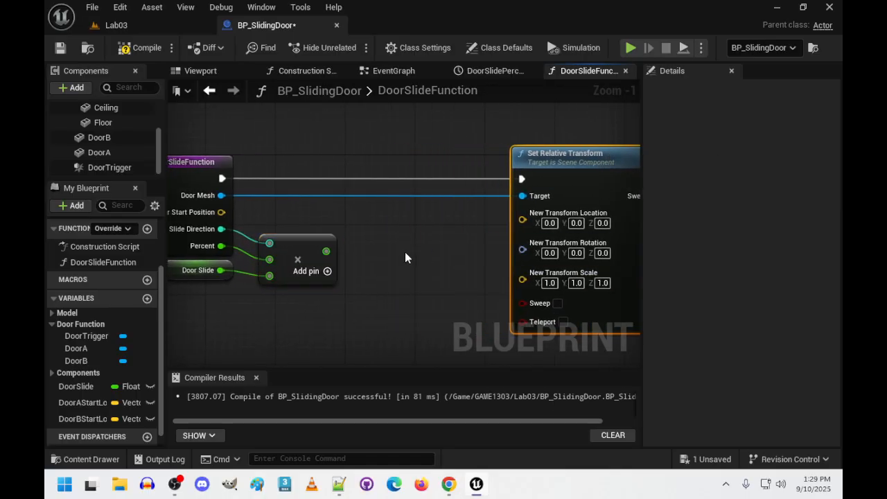
right_click_drag(343, 270, 464, 253)
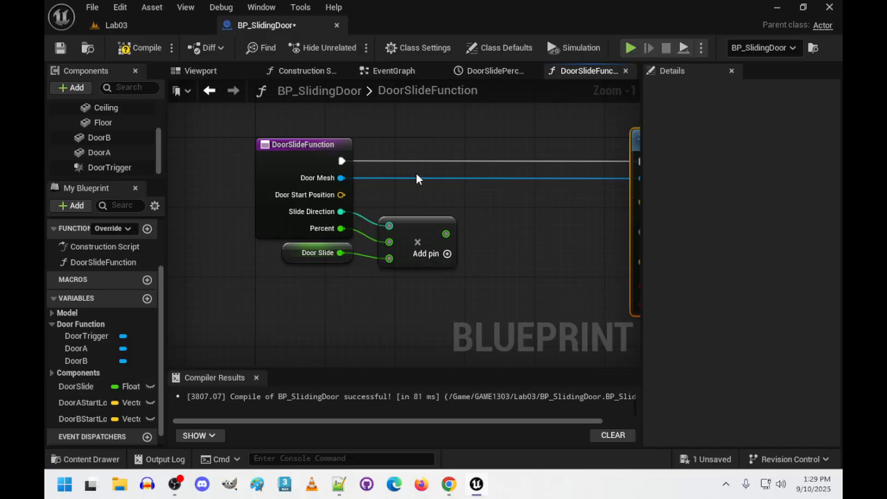
left_click_drag(446, 234, 456, 223)
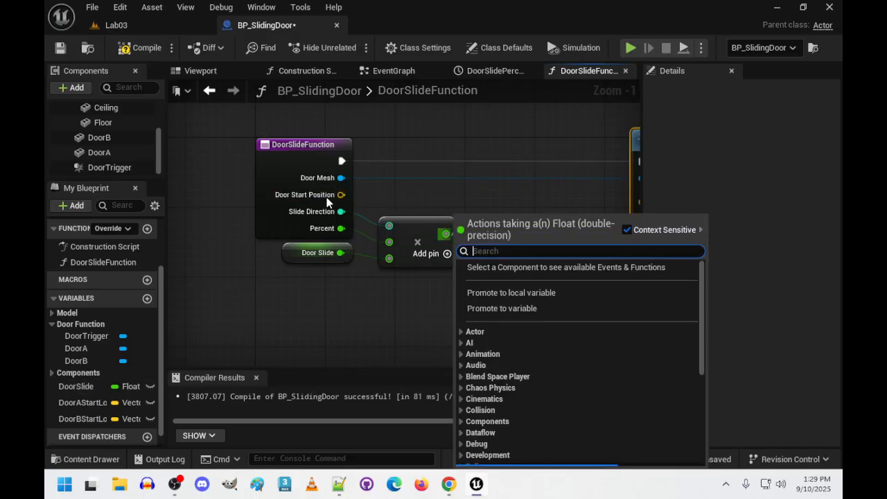
left_click_drag(341, 195, 516, 199)
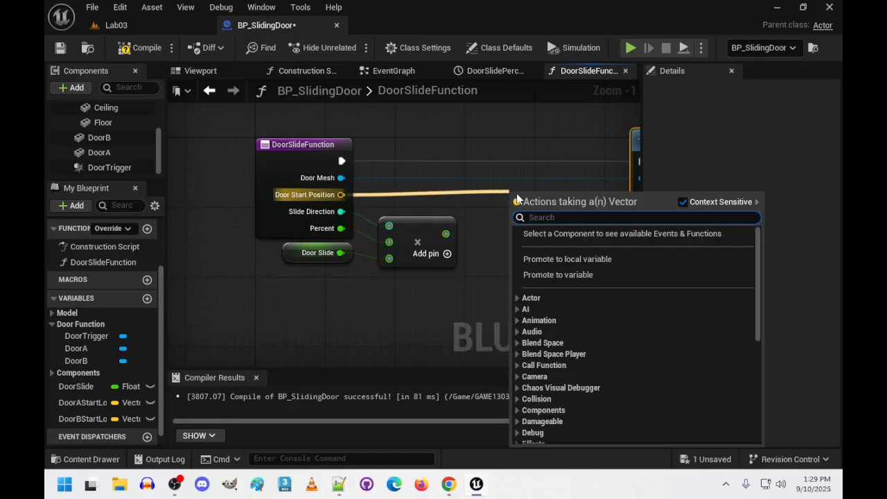
type("+")
key("Return")
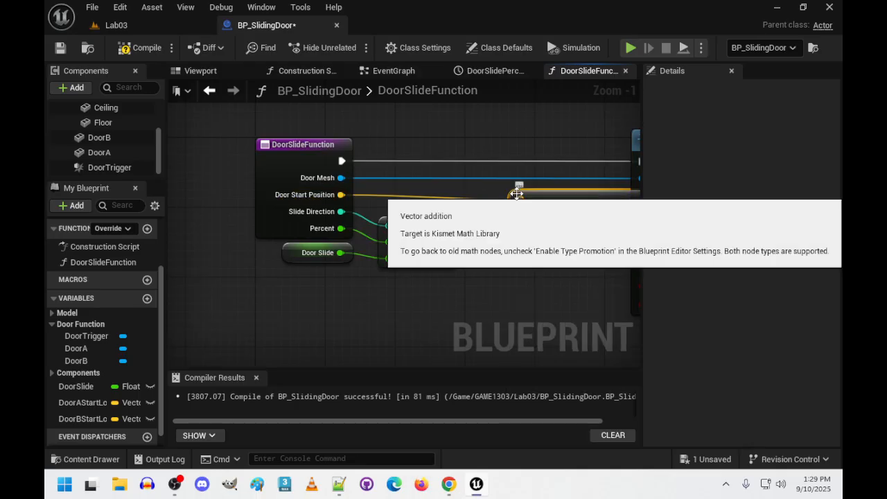
Split the vector Add node's second input into components and feed the Multiply result into Y.
right_click_drag(510, 270, 433, 263)
right_click(442, 209)
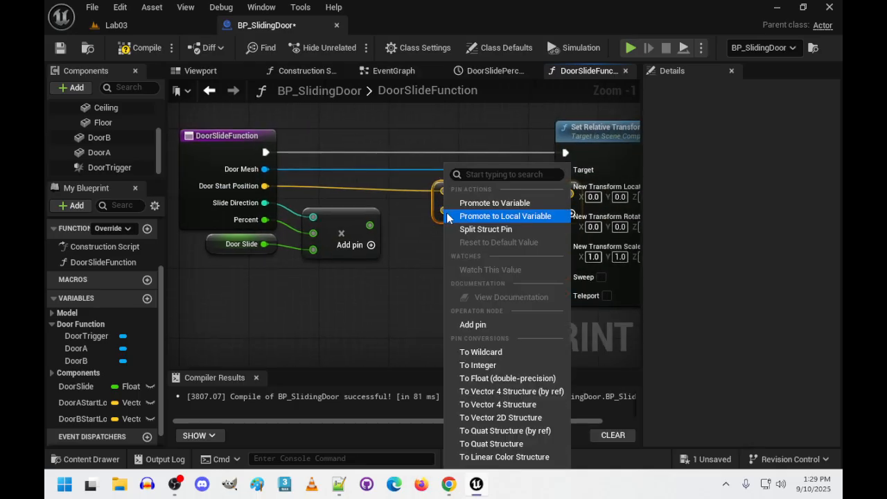
left_click(485, 229)
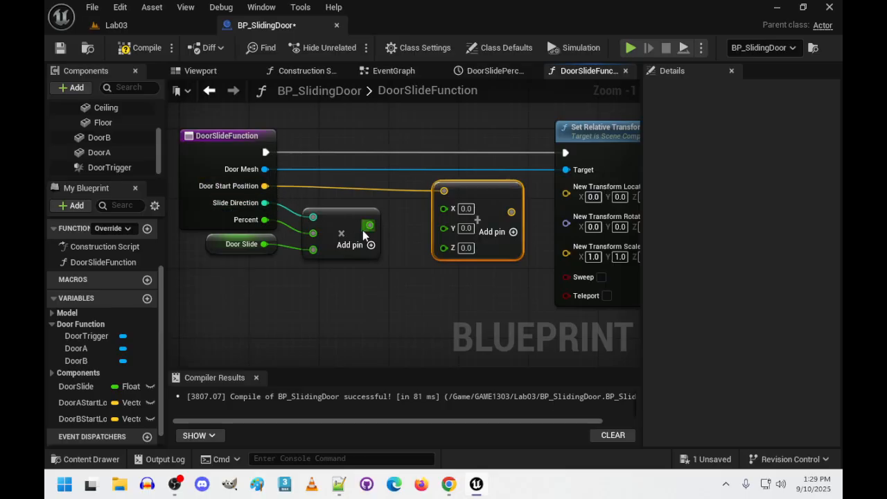
left_click_drag(368, 226, 444, 229)
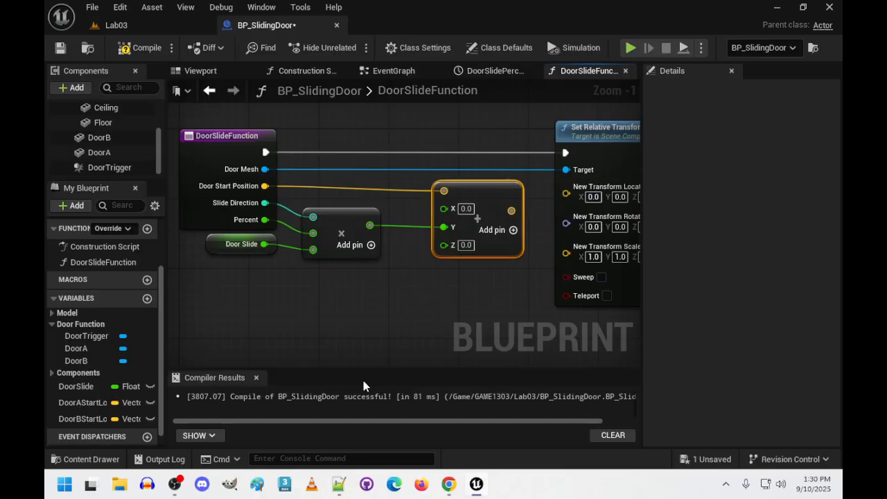
Move the Add node closer to Multiply and connect its result to New Transform Location on Set Relative Transform.
left_click_drag(483, 192, 456, 191)
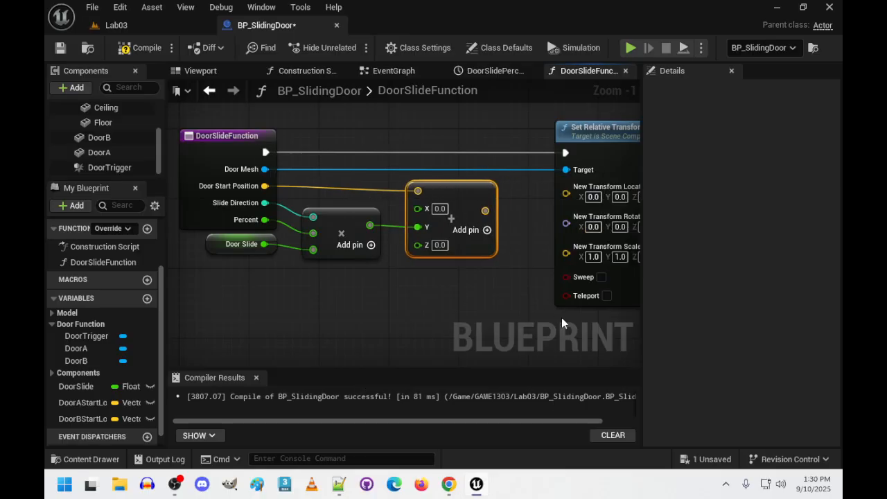
right_click_drag(524, 198, 436, 205)
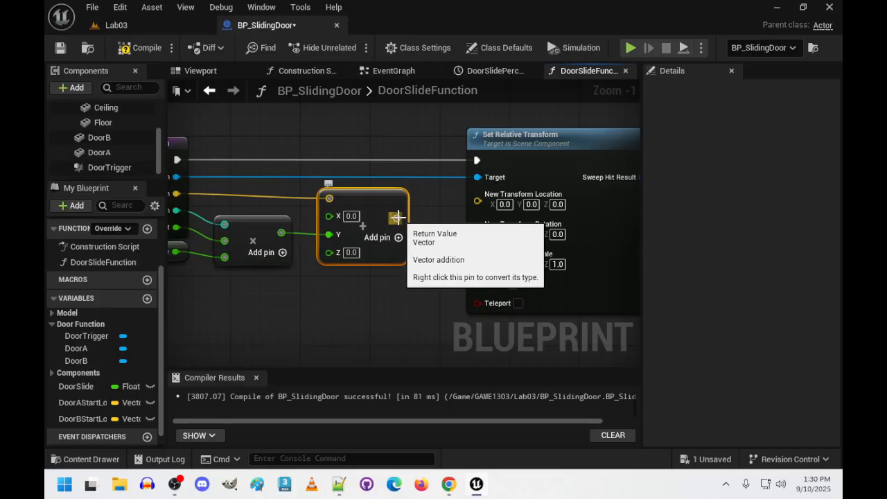
left_click_drag(397, 218, 478, 200)
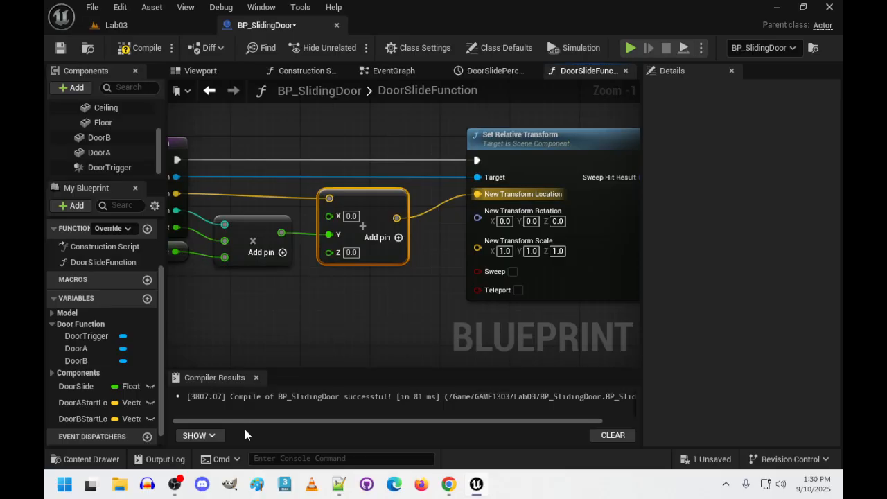
right_click_drag(222, 323, 345, 320)
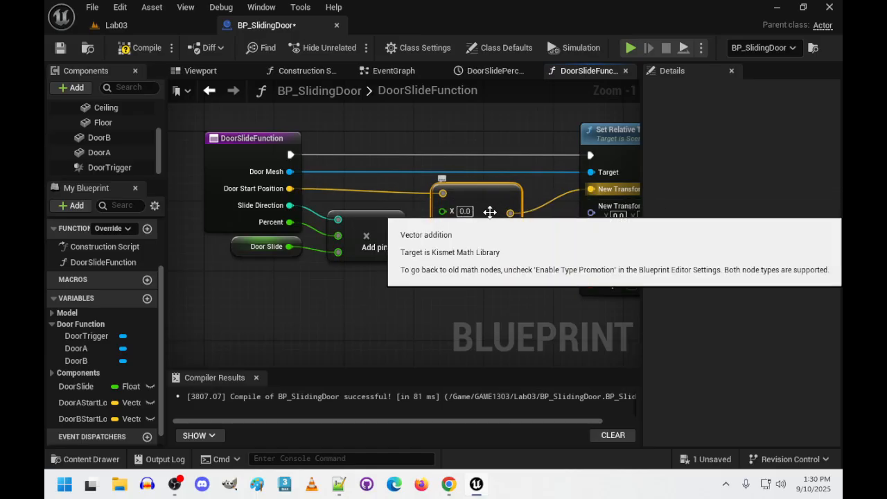
Delete the Add node and create a fresh vector Add from Door Start Position, placed just before Set Relative Transform.
key("Delete")
left_click_drag(290, 188, 465, 198)
type("+")
key("Return")
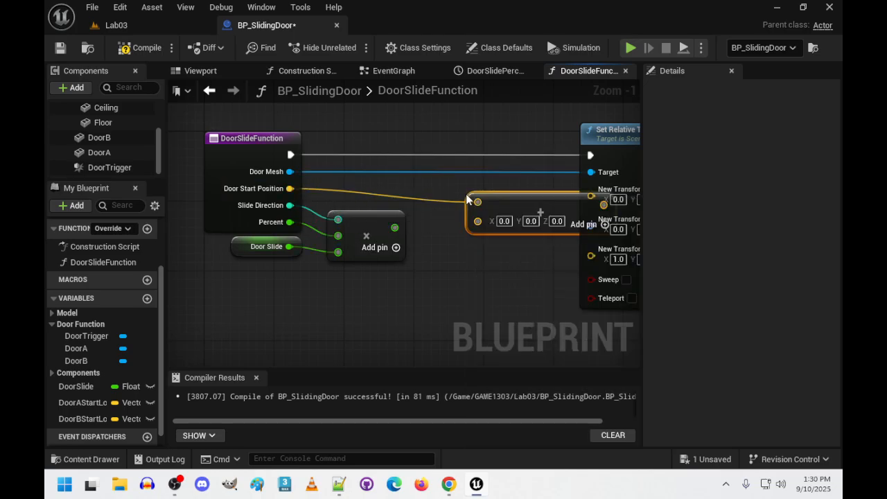
left_click_drag(534, 199, 494, 192)
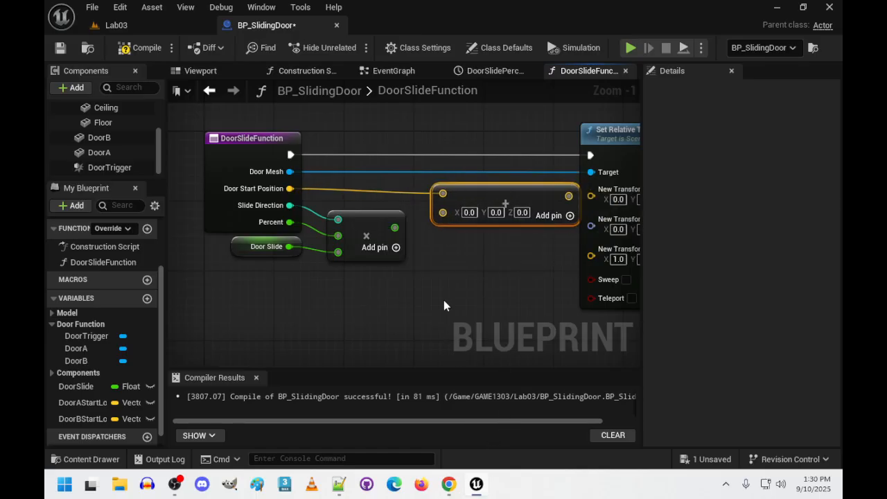
Split the new Add node's second vector input and wire the Multiply result into its Y component.
right_click(442, 212)
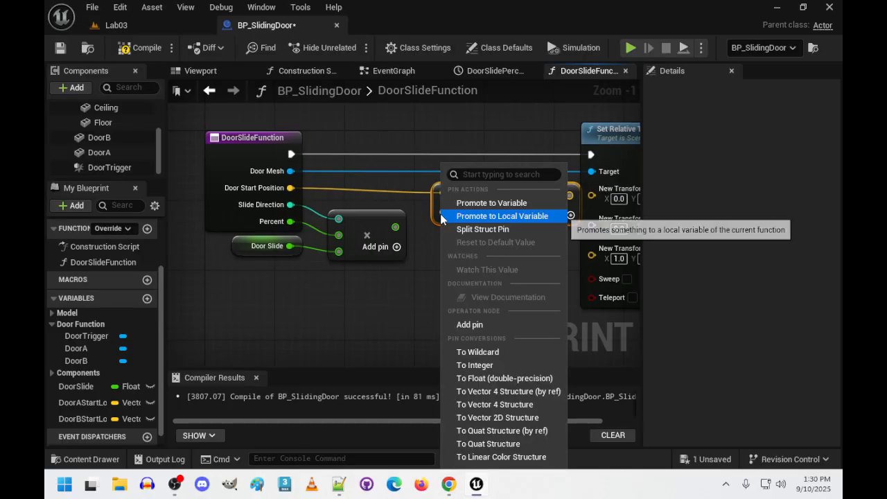
left_click(477, 228)
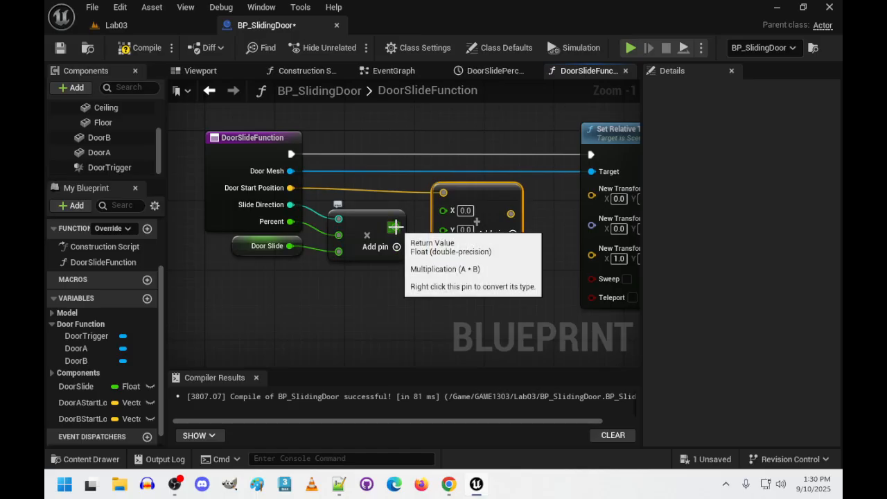
left_click_drag(395, 227, 445, 230)
right_click_drag(487, 308, 406, 309)
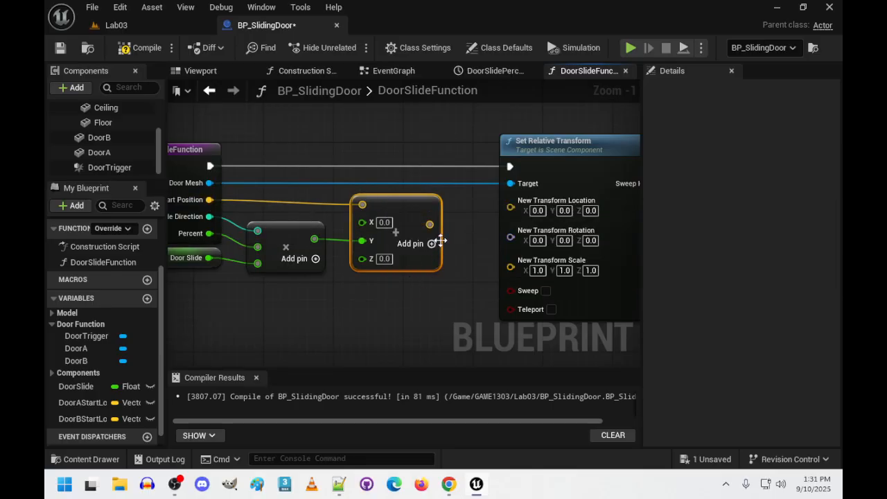
Connect the Add result to Set Relative Transform's New Transform Location and compile the blueprint.
left_click_drag(430, 224, 510, 206)
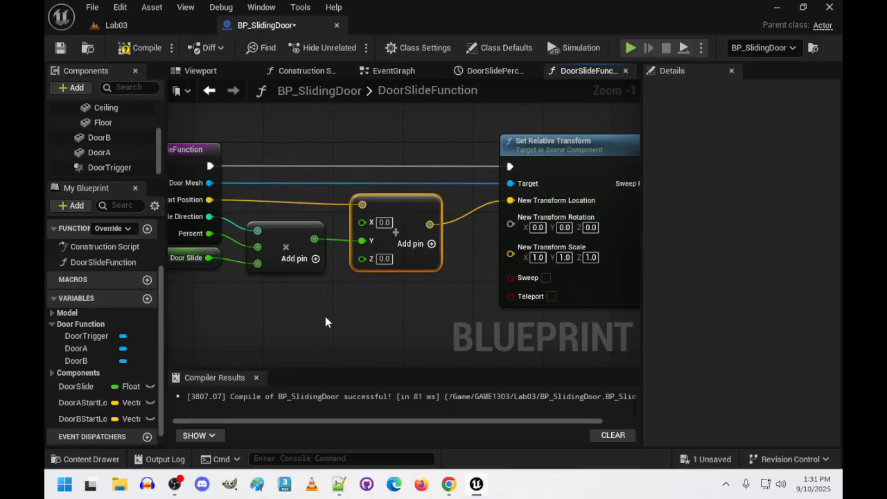
right_click_drag(325, 316, 384, 309)
scroll(384, 309, "up", 1)
scroll(382, 309, "down", 2)
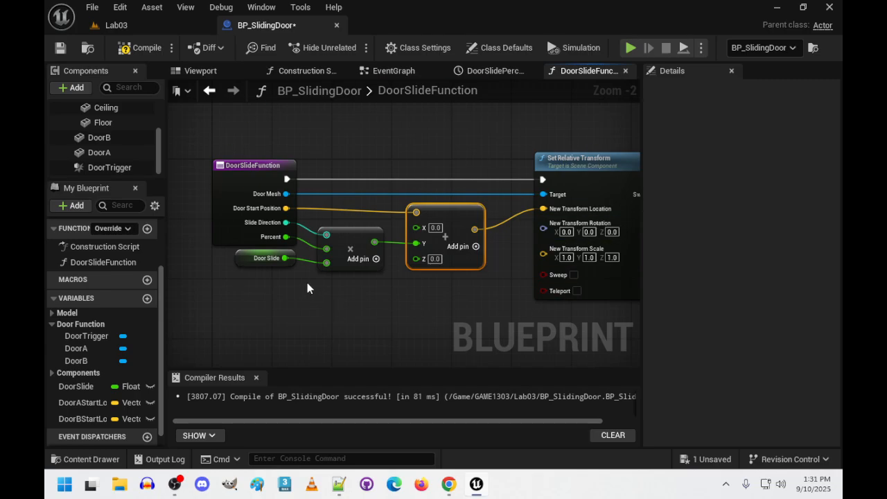
right_click_drag(540, 152, 473, 131)
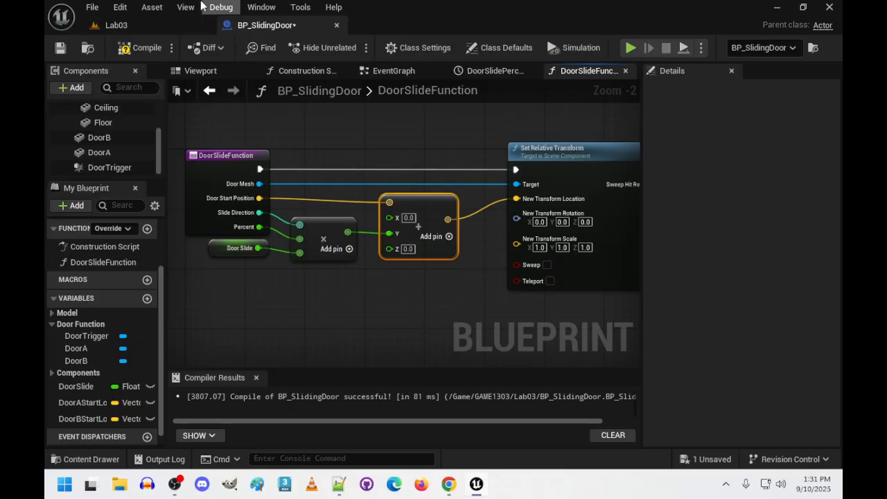
left_click(144, 48)
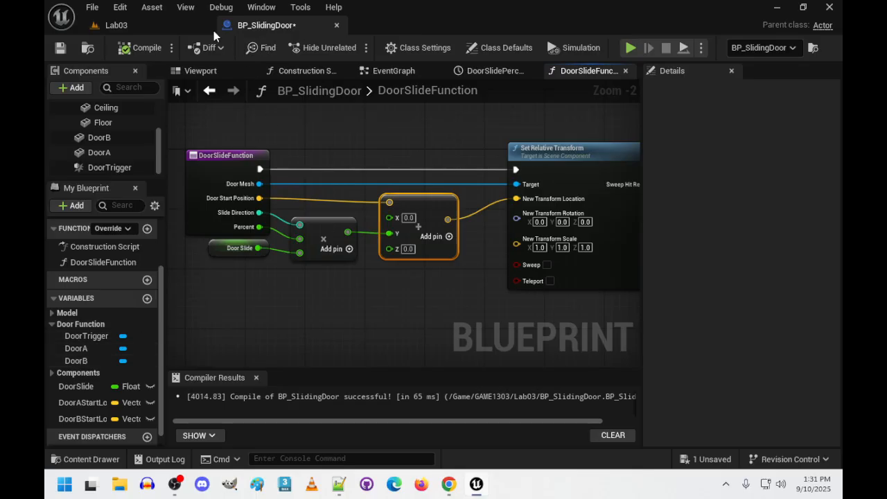
Return to BP_SlidingDoor's EventGraph and place a DoorSlideFunction call after Print String.
left_click(156, 22)
left_click(255, 25)
left_click(392, 71)
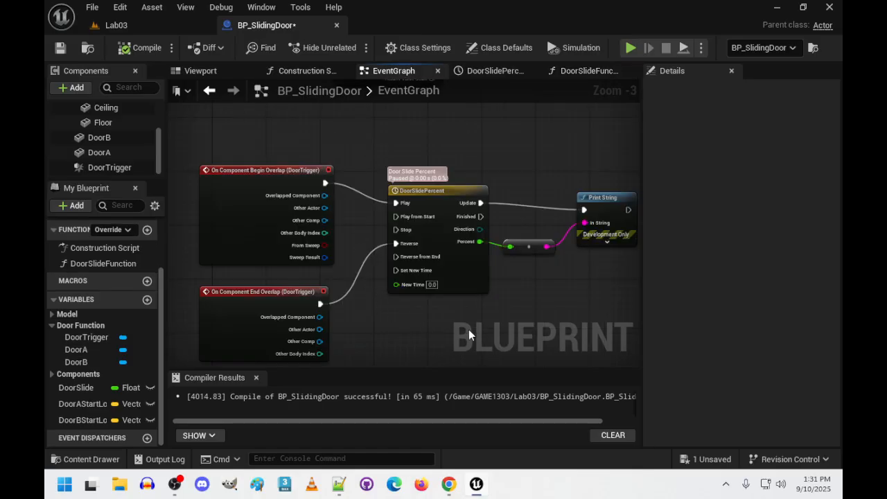
right_click_drag(469, 329, 264, 305)
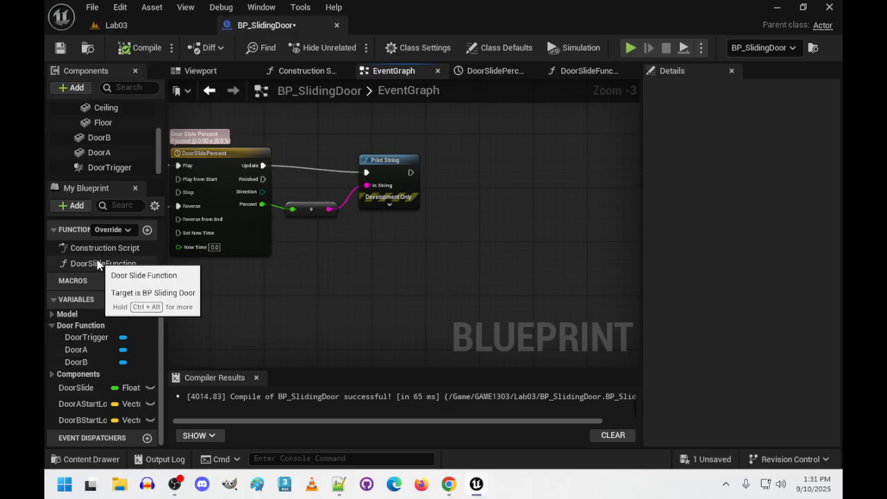
left_click_drag(103, 263, 494, 166)
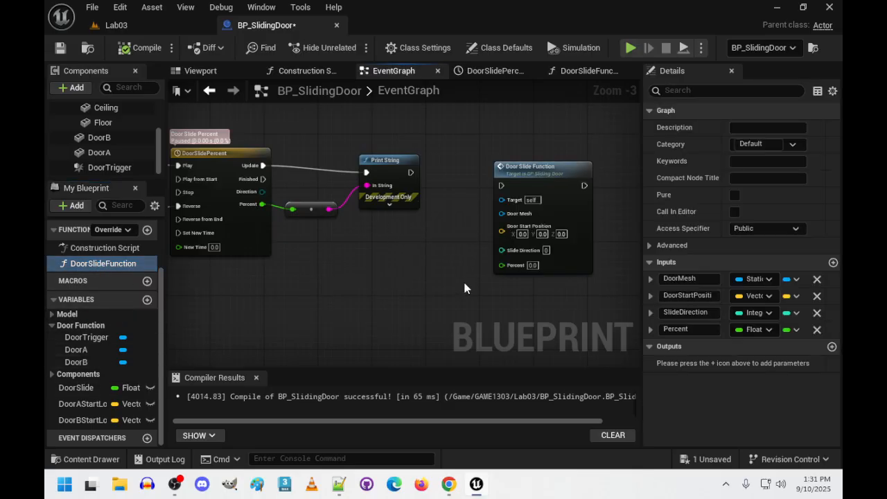
Feed DoorA into the Door Slide Function's Door Mesh input and execute the function after Print String, straightening the nodes.
left_click_drag(385, 161, 370, 153)
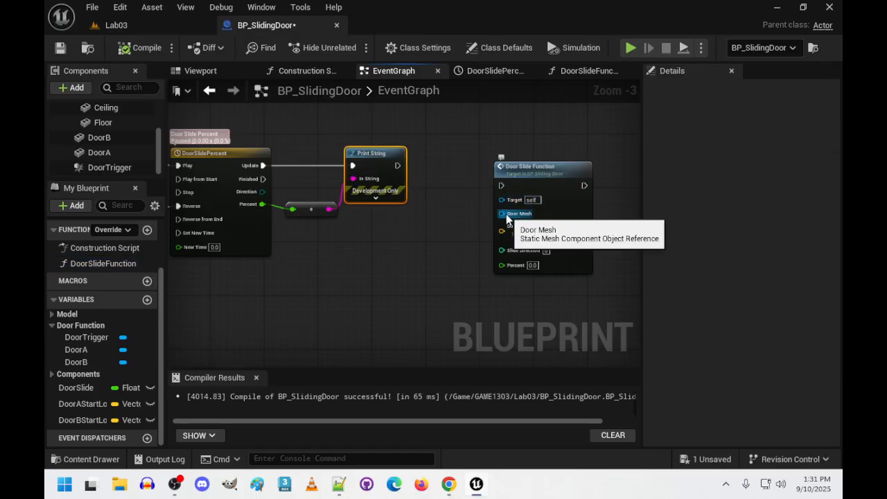
left_click_drag(76, 349, 502, 214)
left_click_drag(447, 221, 435, 222)
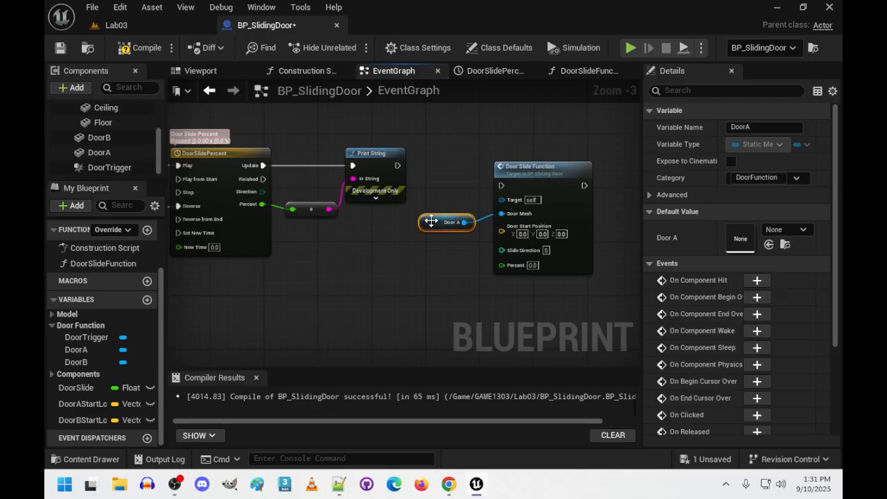
left_click_drag(533, 174, 526, 167)
left_click_drag(397, 165, 494, 178)
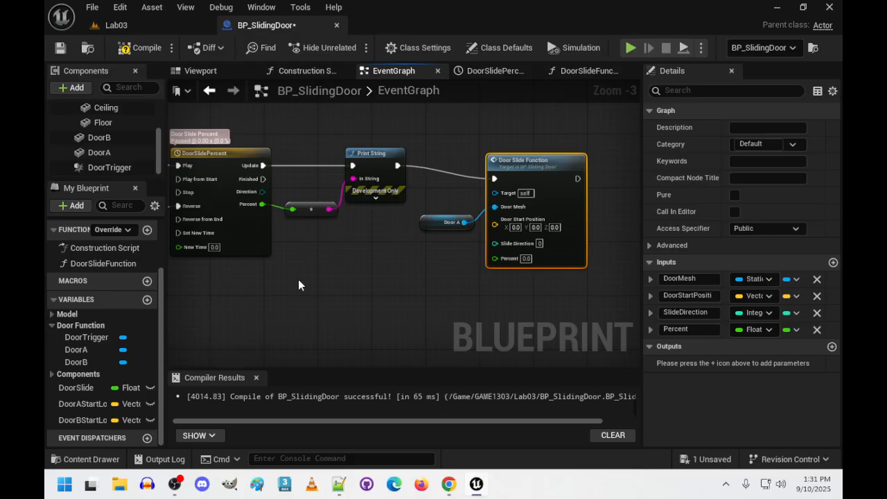
Wire the DoorSlidePercent timeline's Percent output into Door Slide Function and set its Slide Direction to -1.
left_click_drag(262, 204, 493, 258)
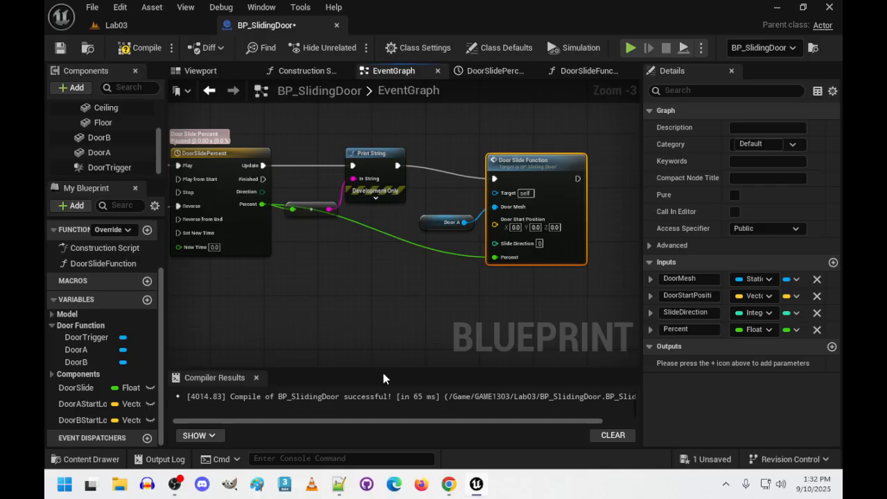
left_click(540, 244)
type("-1")
key("Return")
Align the Door A node with its pin and connect a Get DoorAStartLocation node to Door Start Position.
left_click_drag(430, 221, 430, 212)
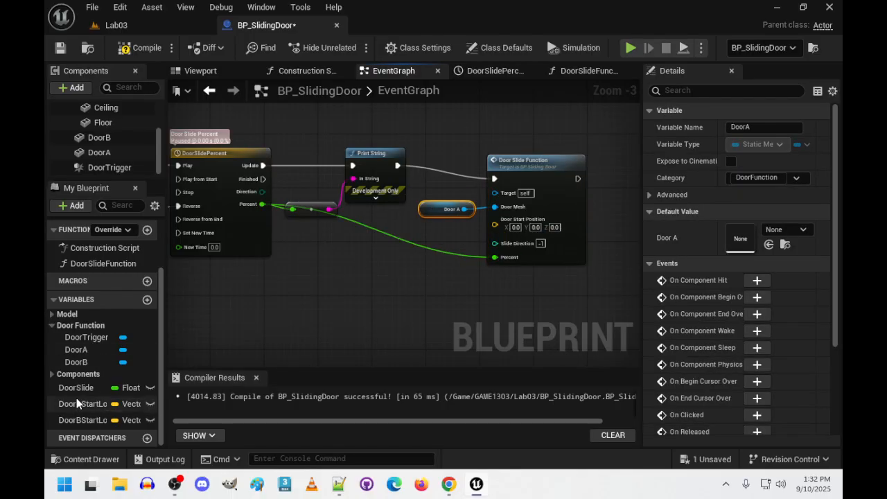
left_click_drag(82, 403, 402, 233)
left_click(491, 257)
left_click_drag(460, 229, 495, 223)
scroll(495, 334, "up", 2)
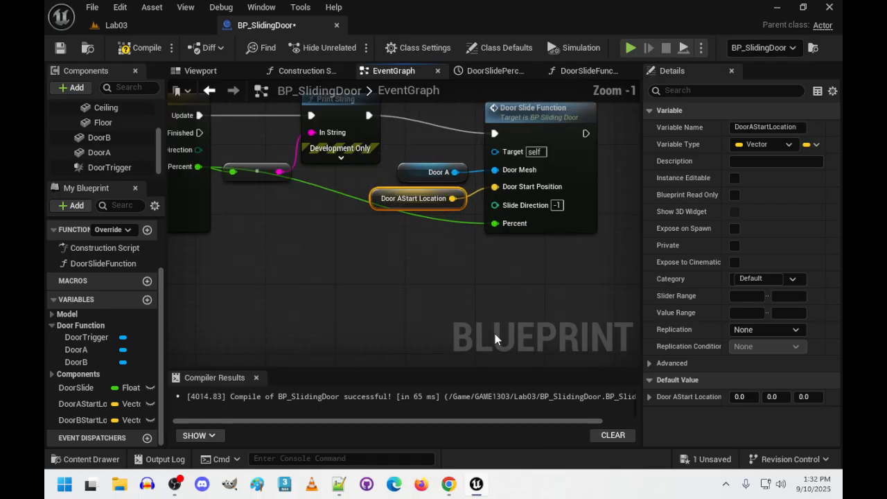
Align the Door Slide Function call and its two variable nodes with Print String, and raise the Percent-to-string conversion node.
right_click_drag(443, 301, 313, 349)
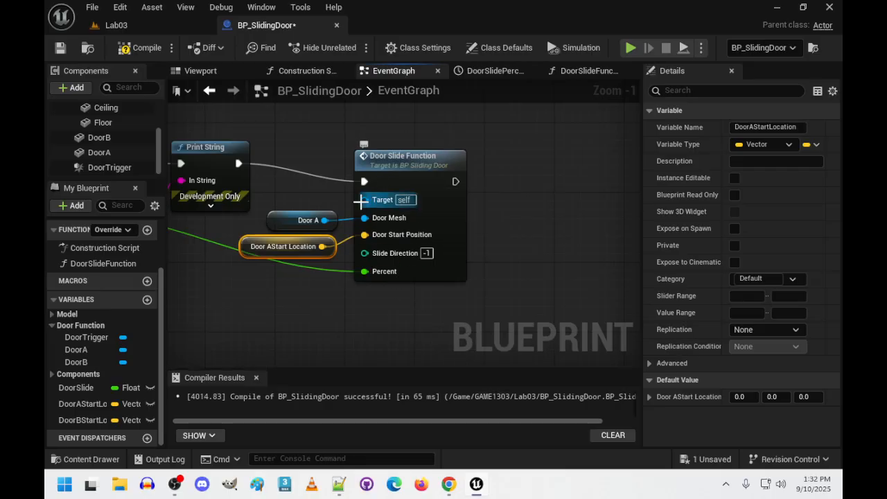
left_click_drag(301, 144, 451, 314)
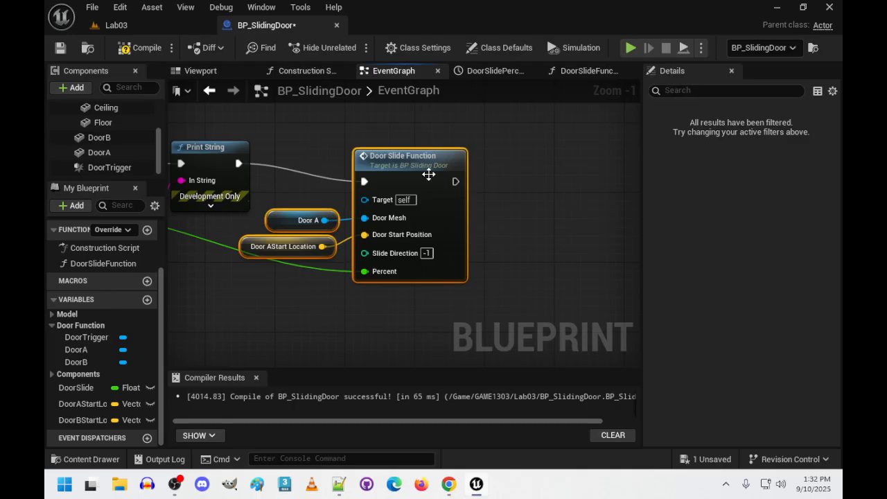
left_click_drag(427, 175, 418, 160)
right_click_drag(312, 338, 463, 321)
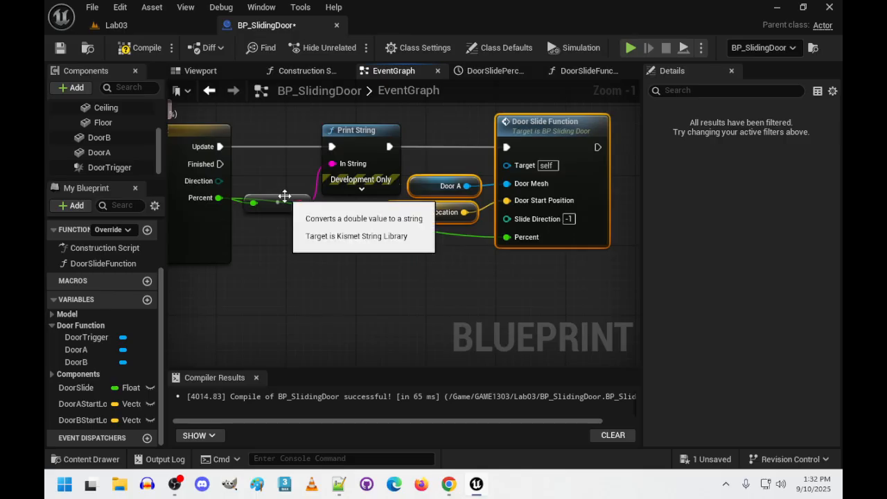
left_click_drag(284, 203, 286, 178)
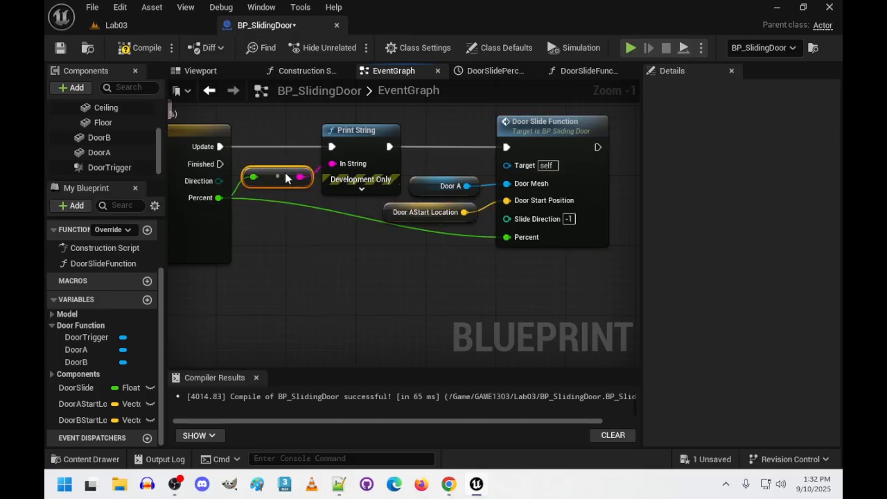
Add a reroute node below Print String and route the timeline's Percent through it to Door Slide Function.
right_click(356, 247)
type("retour")
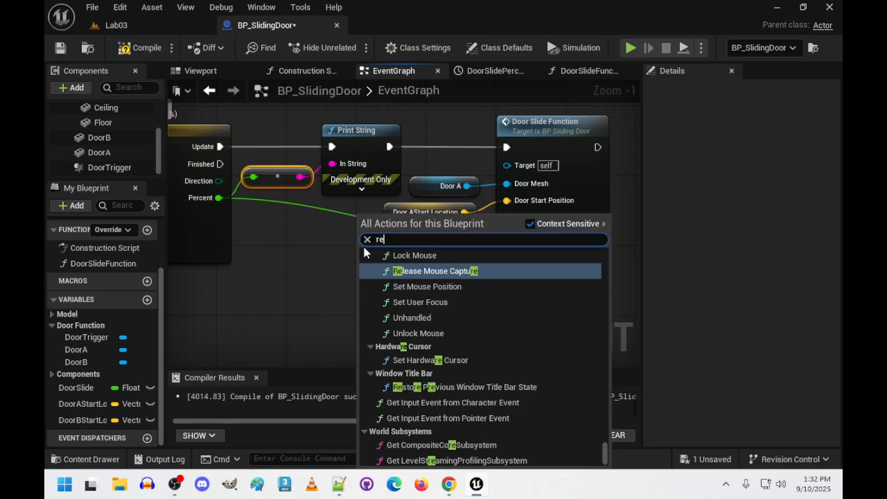
key("BackSpace")
type("route")
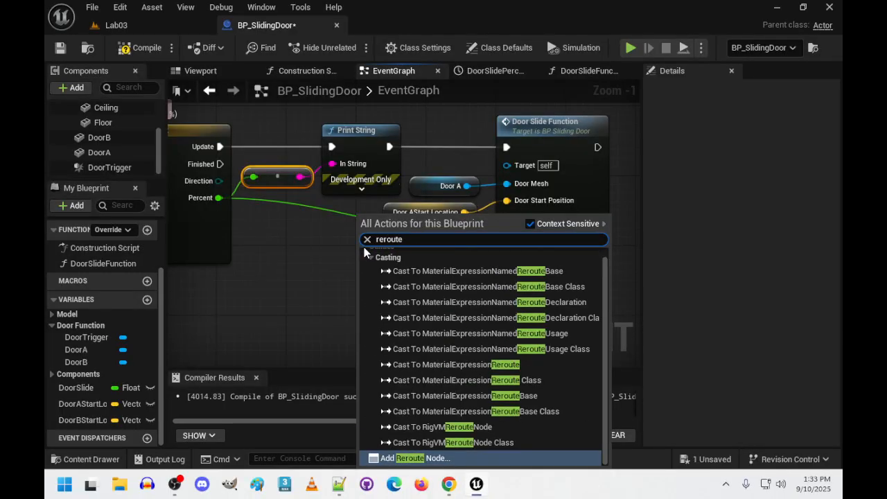
left_click(417, 458)
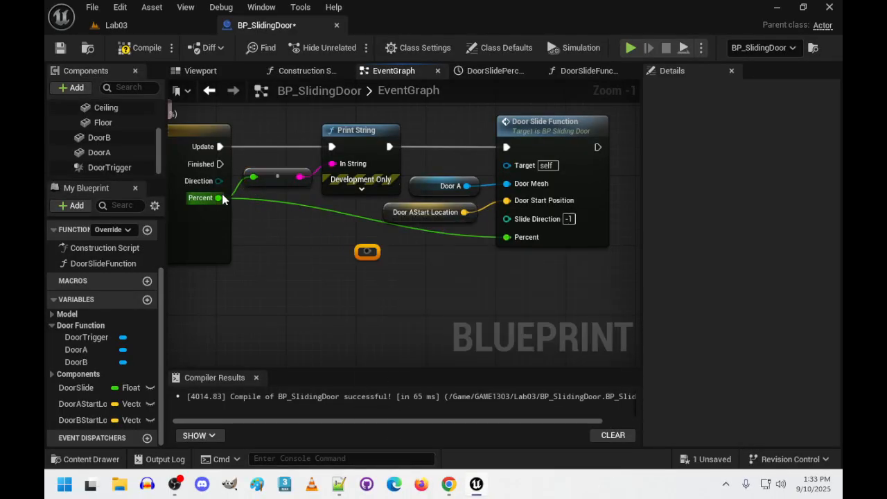
left_click_drag(218, 198, 507, 237)
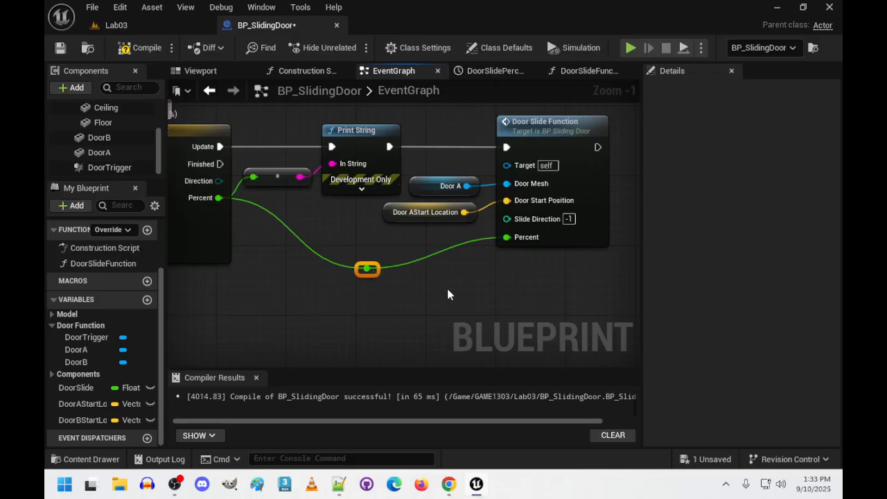
Add a second reroute node past the Door Slide Function call and feed it from the existing Percent reroute.
right_click_drag(447, 295, 411, 289)
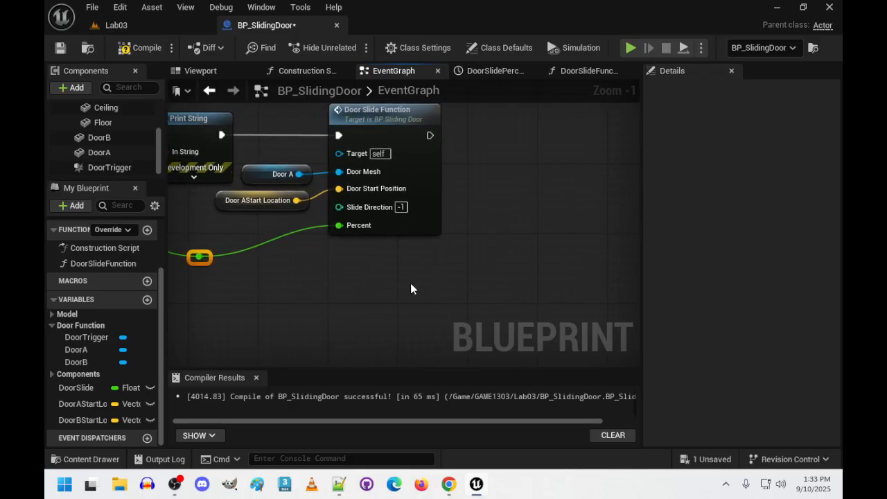
right_click_drag(500, 260, 498, 264)
right_click(500, 264)
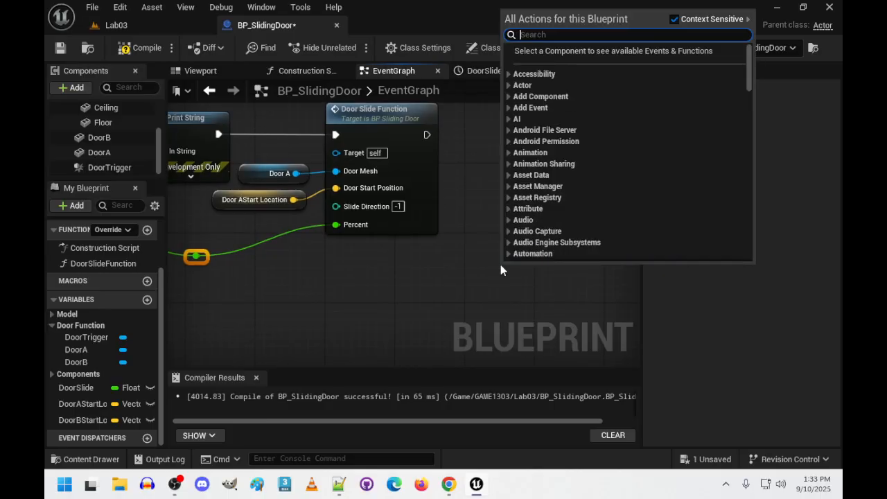
type("reroute")
key("Return")
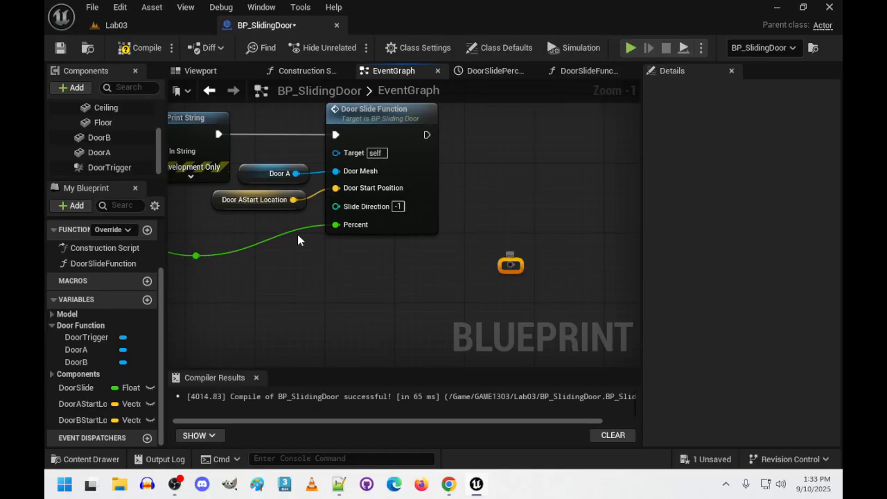
left_click_drag(202, 258, 513, 267)
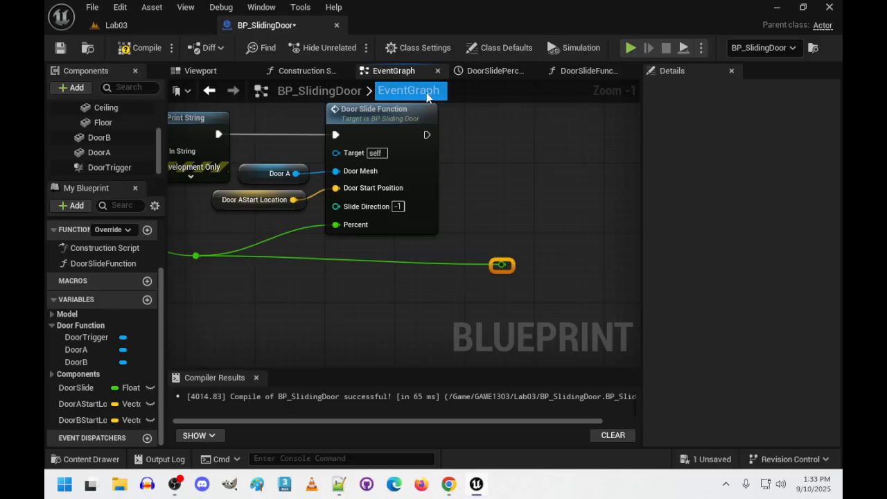
Duplicate the Door Slide Function call beyond the original, wire its Percent from the new reroute, and set its Slide Direction to 1.
right_click_drag(469, 158, 455, 189)
left_click(420, 229)
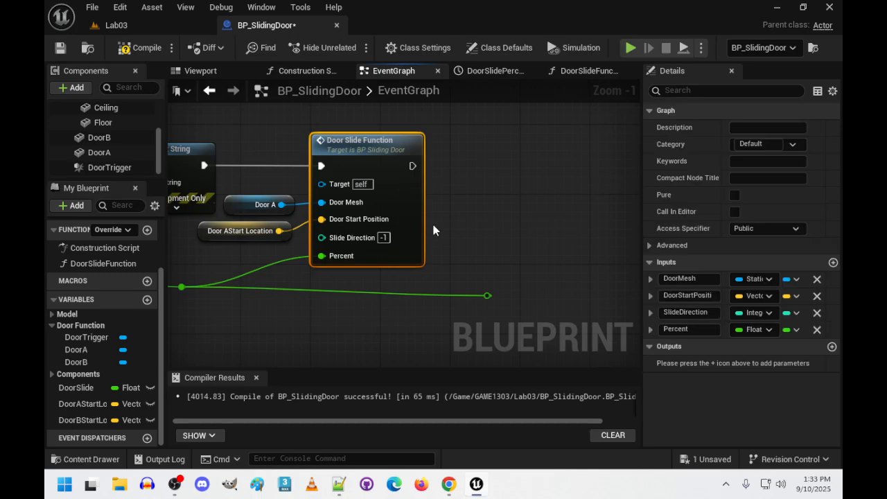
key("ctrl+w")
left_click_drag(434, 230, 591, 150)
right_click_drag(557, 339, 397, 333)
left_click_drag(328, 289, 390, 265)
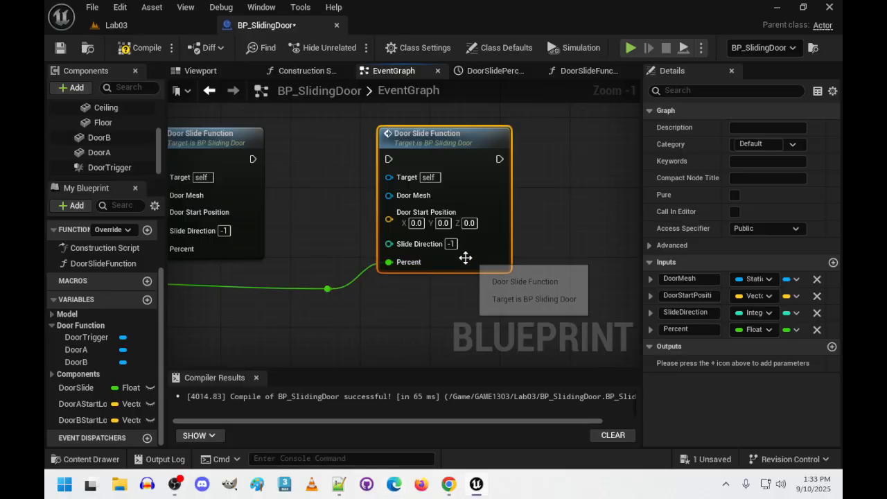
left_click(451, 244)
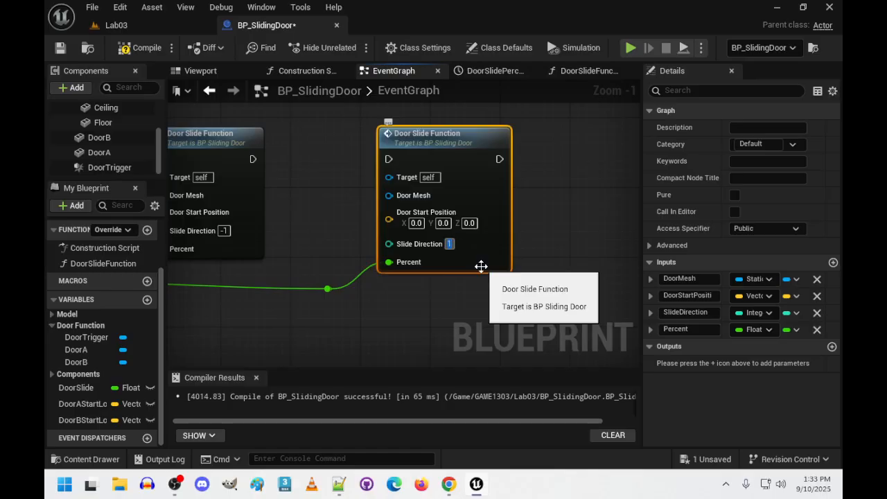
left_click_drag(464, 133, 516, 133)
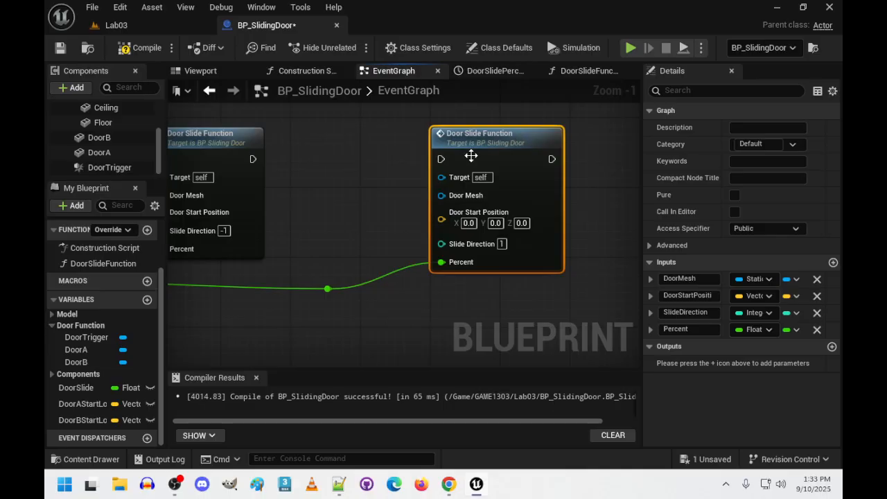
Connect Door B and Get DoorBStartLocation nodes to the second Door Slide Function call and chain its execution from the first call.
left_click_drag(99, 137, 444, 199)
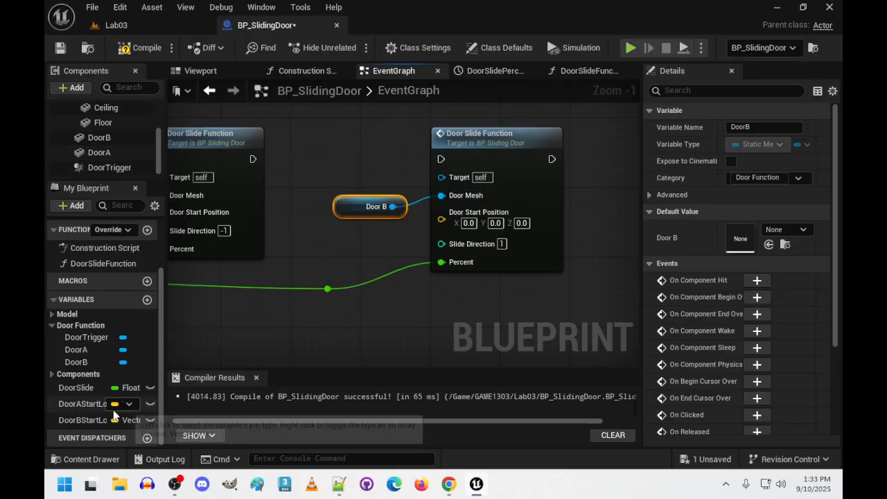
left_click_drag(81, 421, 311, 243)
left_click(401, 272)
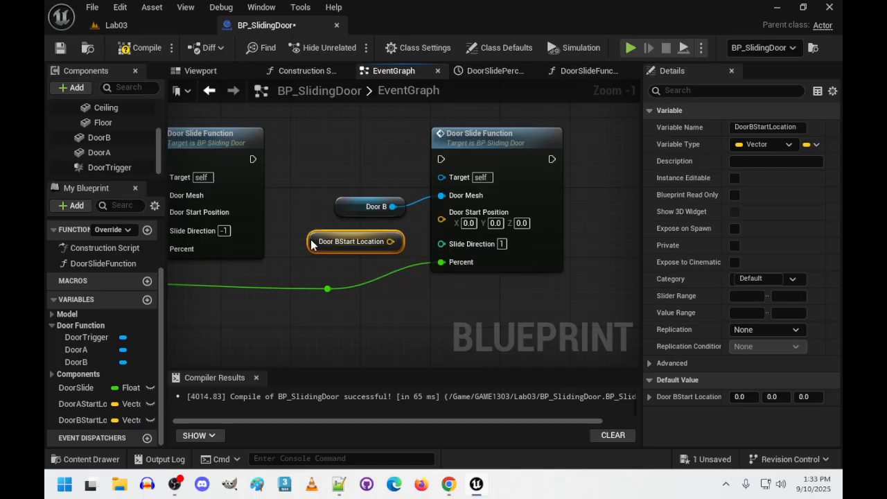
left_click_drag(390, 242, 441, 219)
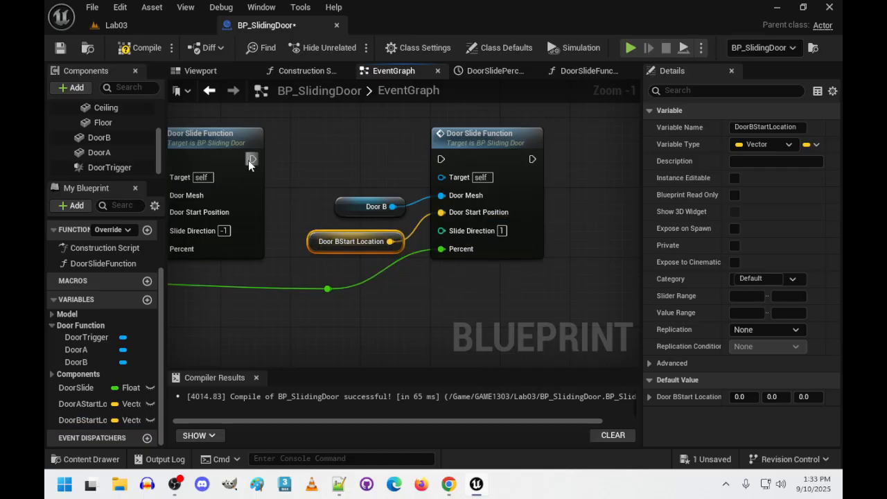
left_click_drag(251, 162, 441, 159)
right_click_drag(331, 289, 464, 336)
scroll(436, 338, "down", 2)
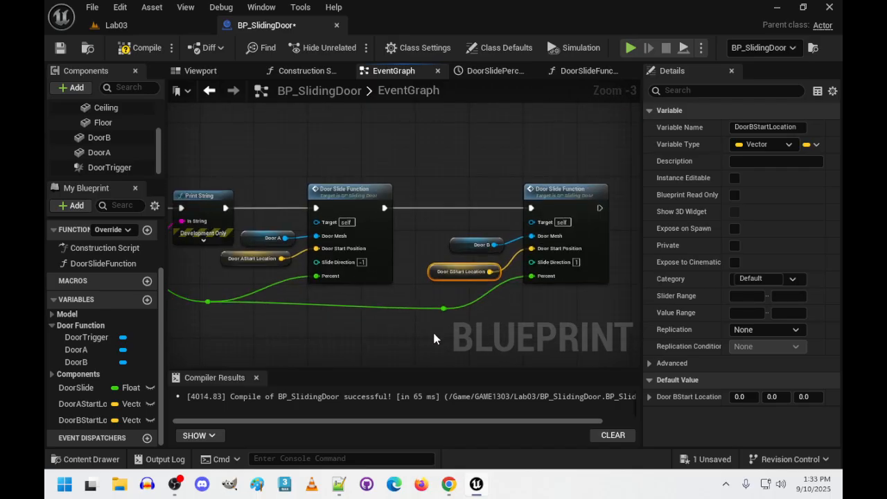
scroll(434, 335, "up", 1)
right_click_drag(328, 357, 470, 344)
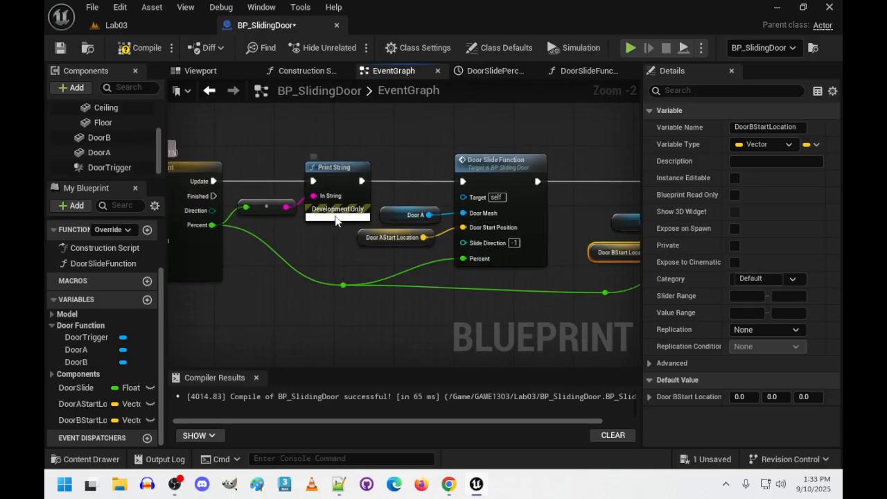
left_click(336, 218)
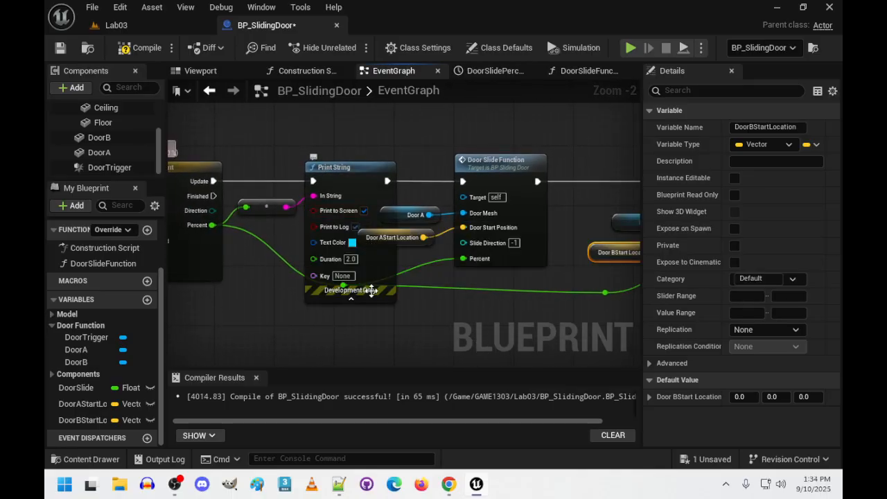
left_click(363, 212)
left_click(351, 299)
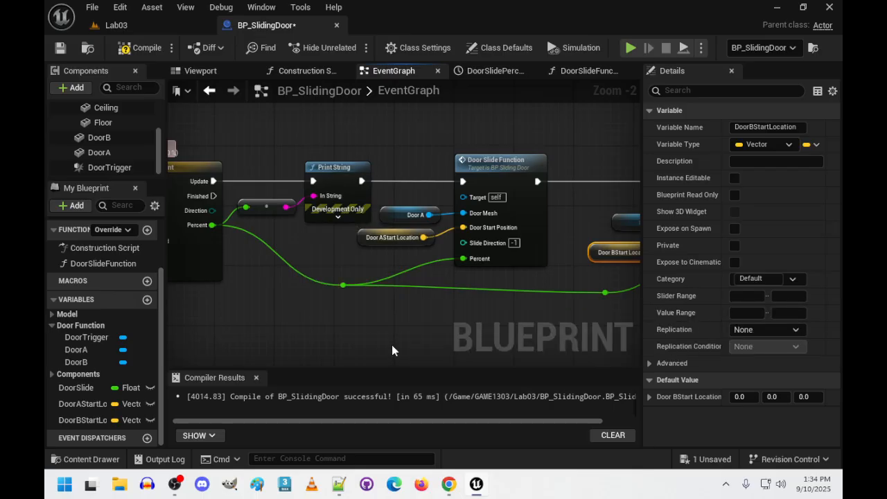
Delete Print String and its conversion node, and connect the timeline's Update directly to the first Door Slide Function call.
right_click_drag(392, 350, 479, 339)
right_click_drag(284, 340, 406, 338)
left_click_drag(350, 217, 375, 233)
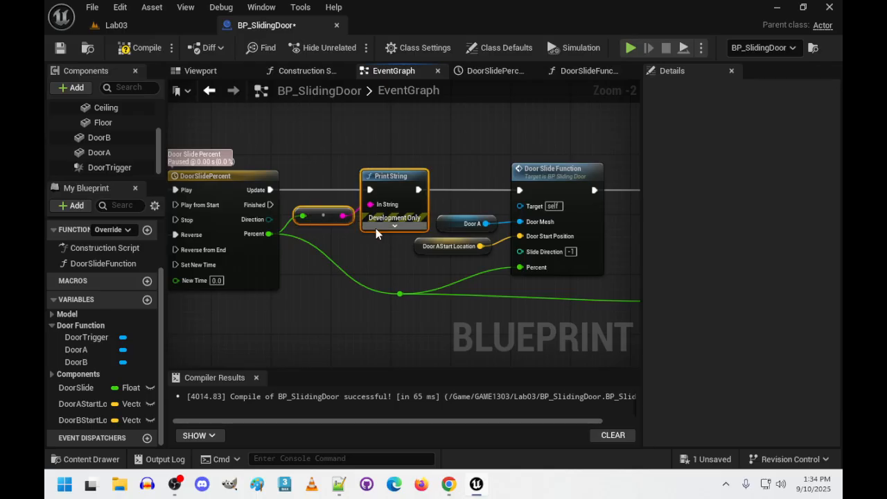
key("Delete")
left_click_drag(270, 189, 520, 191)
Compile BP_SlidingDoor and start a play session in the Lab03 level.
right_click_drag(450, 337, 337, 337)
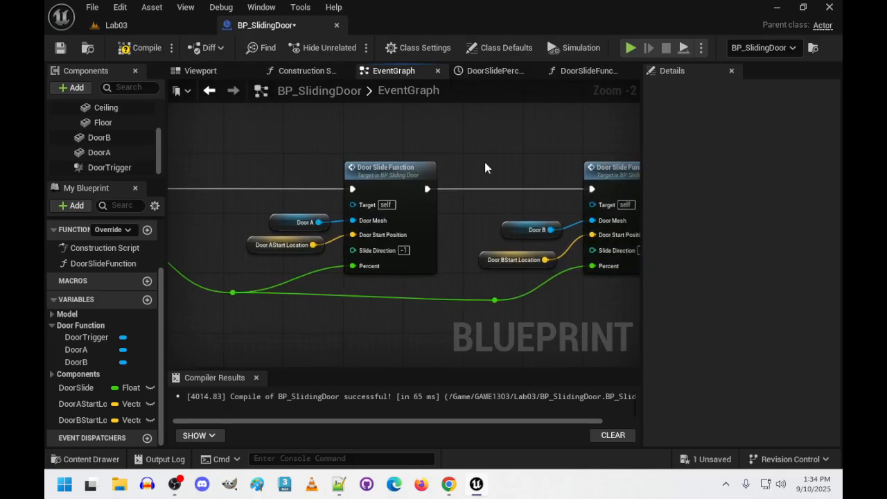
scroll(485, 167, "down", 3)
right_click_drag(480, 164, 421, 324)
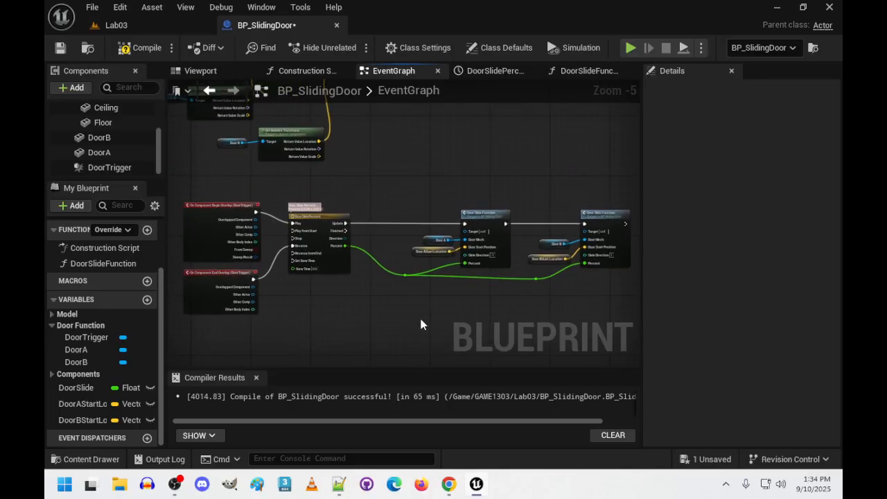
left_click(143, 49)
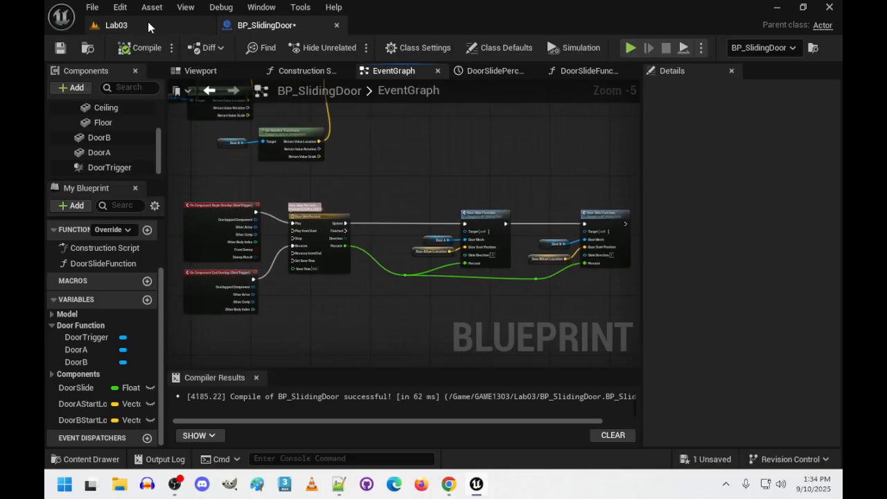
left_click(144, 24)
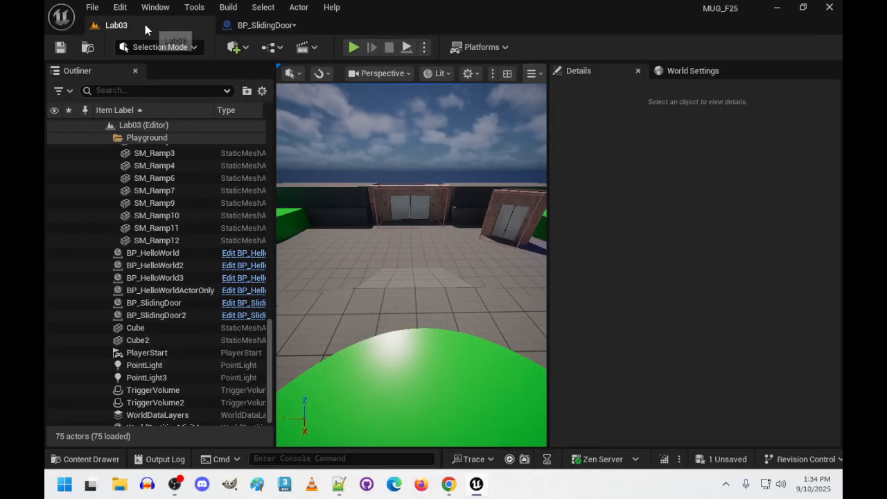
left_click(352, 47)
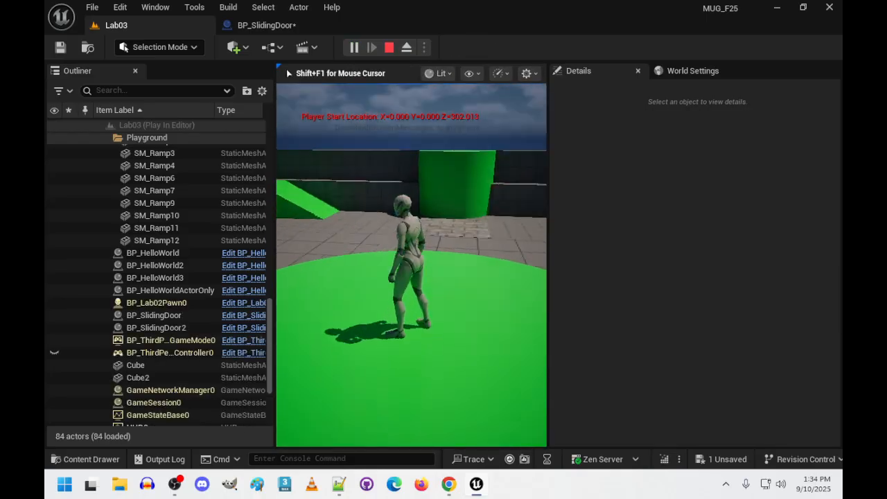
Run the character up to the sliding door and back away to test opening and closing, and end the play session.
key("w")
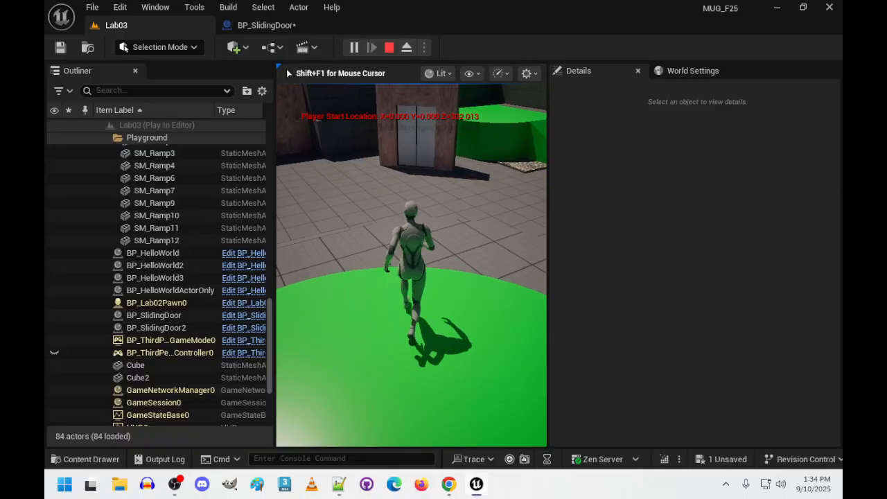
key("w")
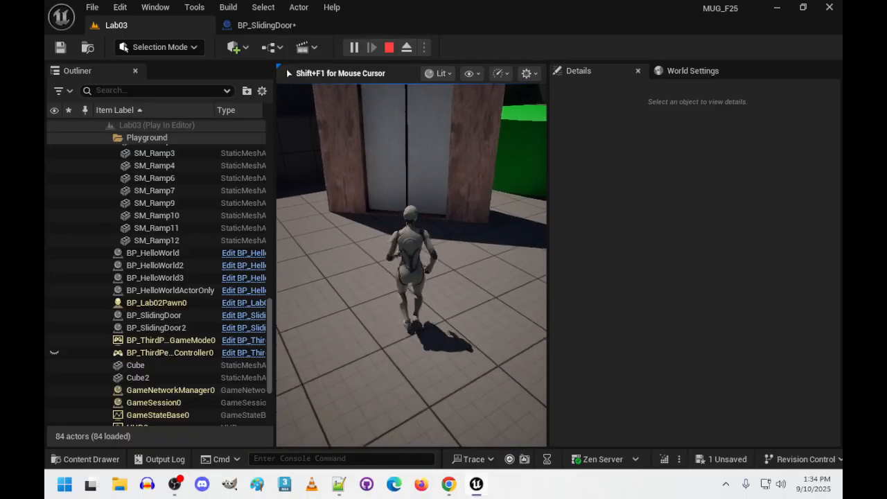
key("w")
key("s")
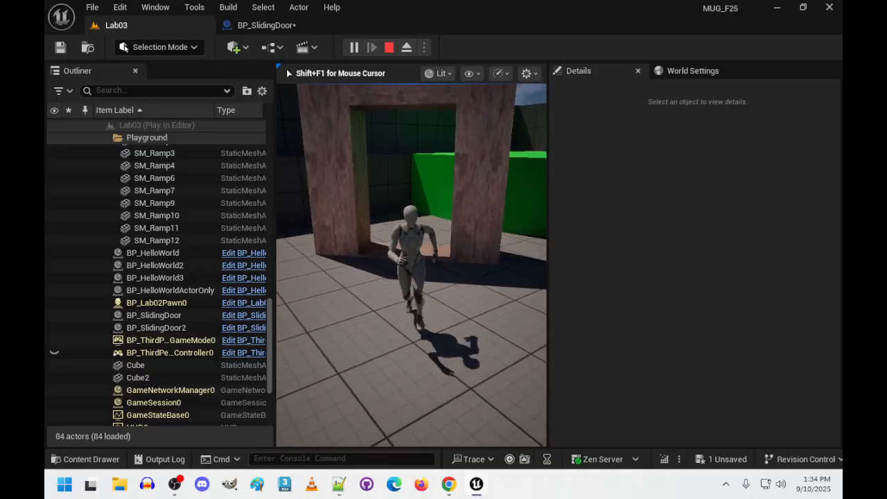
key("w")
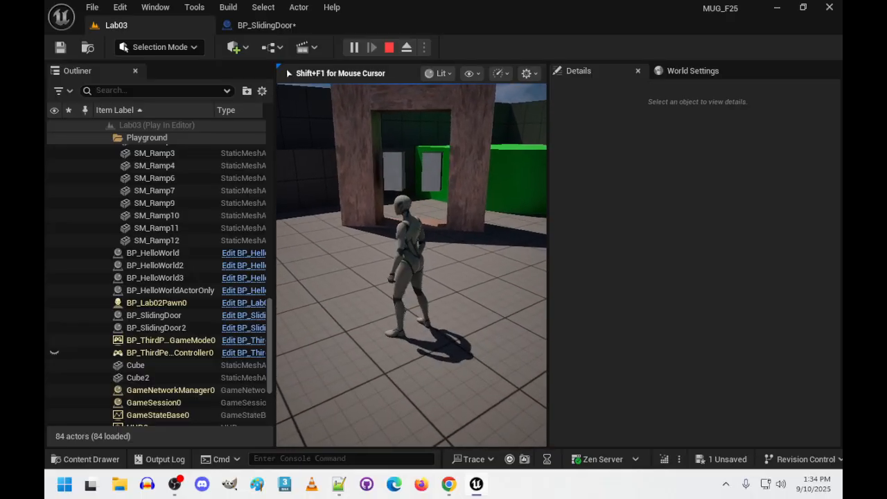
key("w")
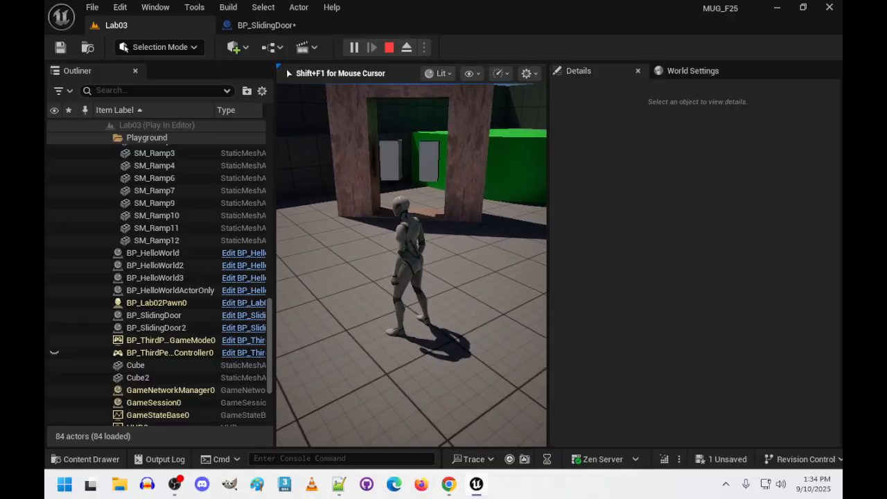
key("Escape")
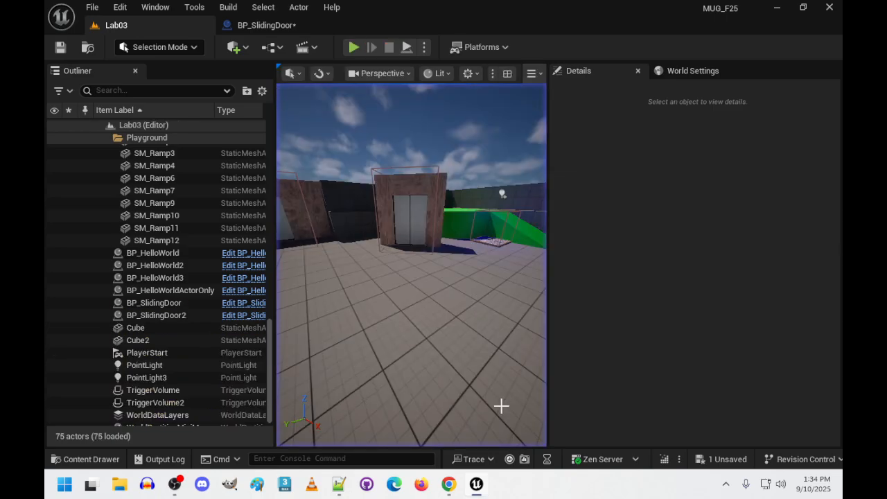
In BP_SlidingDoor's DoorSlideFunction graph, add a Get Relative Transform node targeting Door Mesh below the existing nodes.
left_click(257, 26)
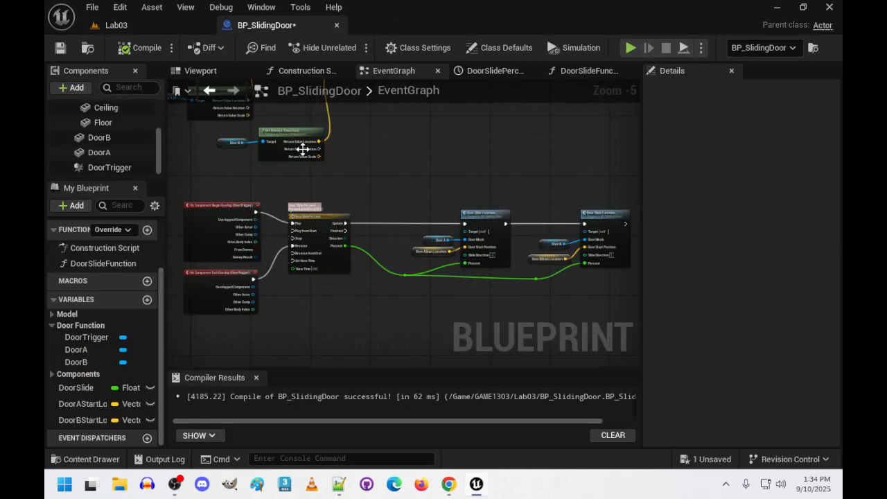
scroll(356, 300, "up", 1)
scroll(356, 300, "down", 1)
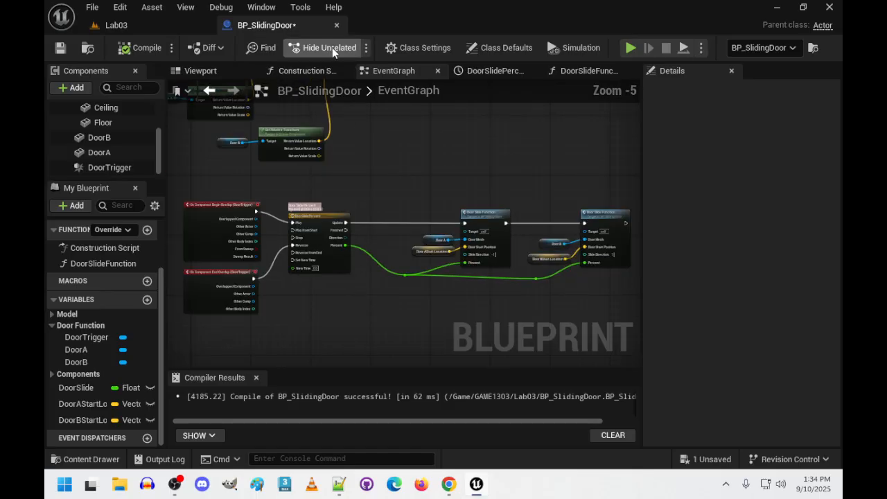
left_click(600, 73)
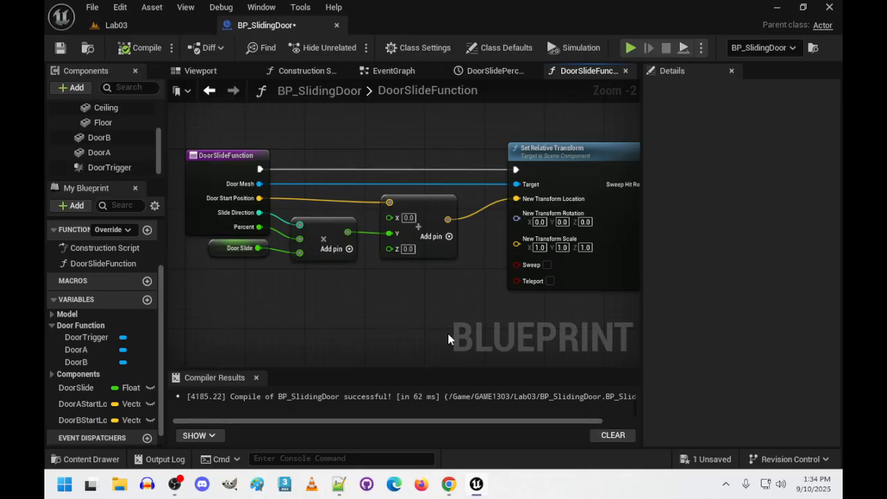
mouse_move(459, 327)
right_mouse_down()
mouse_move(340, 307)
mouse_move(491, 326)
mouse_move(453, 311)
right_mouse_up()
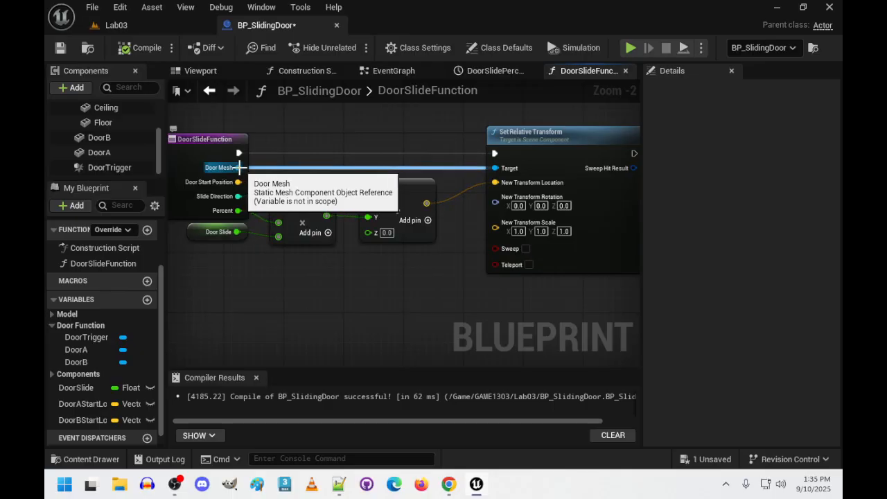
left_click_drag(239, 167, 391, 320)
type("get")
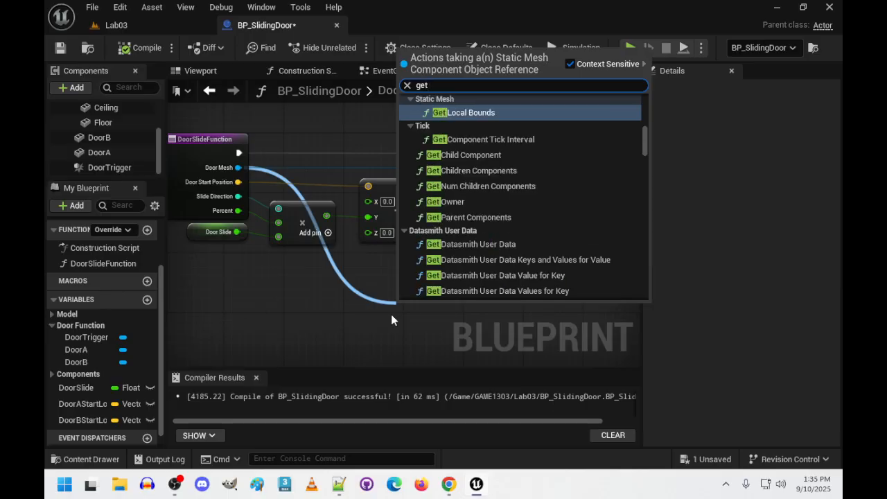
type(" re")
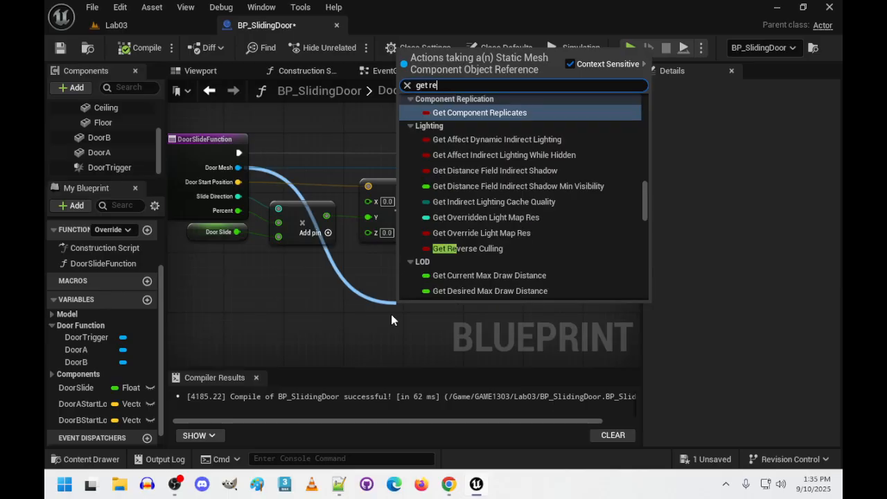
type("lative")
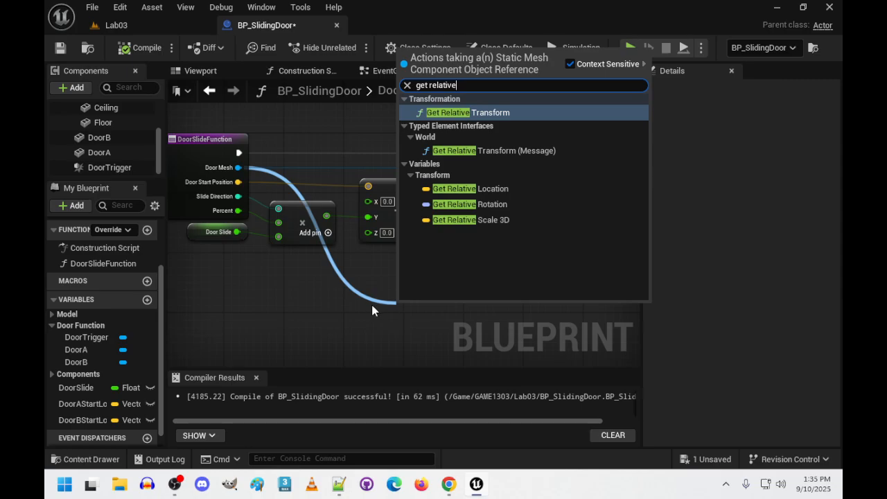
left_click(468, 113)
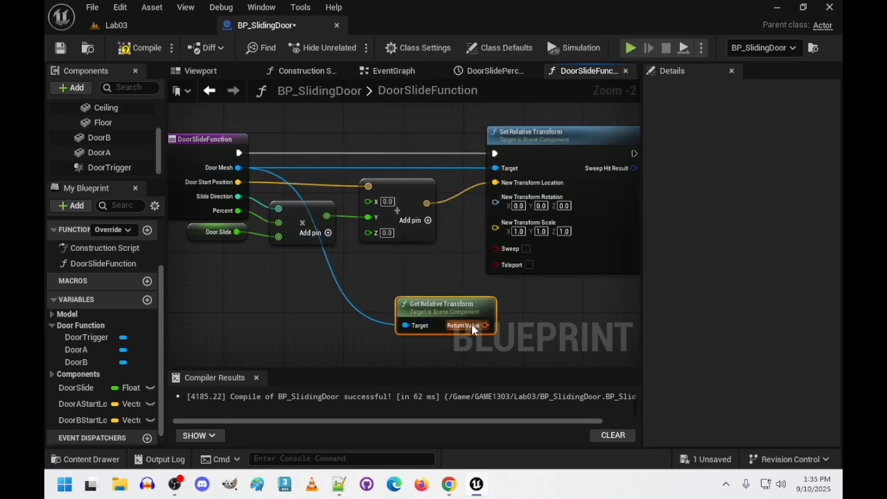
Move Set Relative Transform farther from the addition node and place Get Relative Transform just below the addition node.
right_click_drag(455, 284, 331, 275)
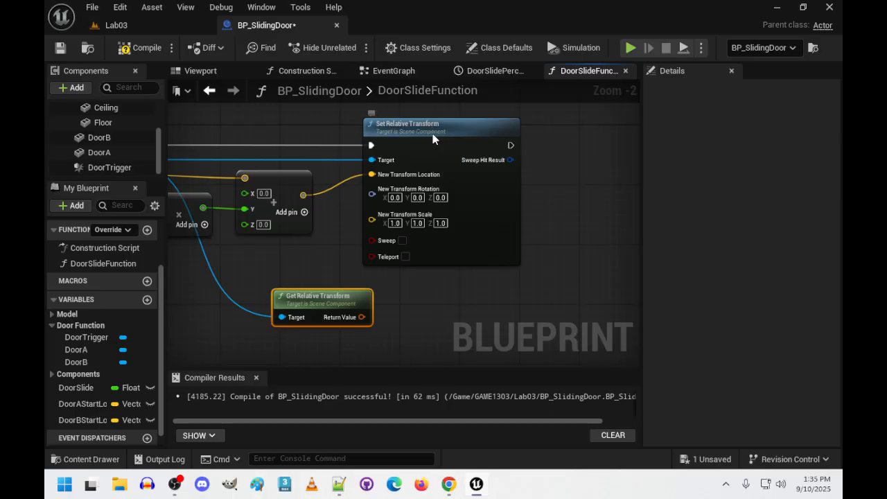
left_click_drag(433, 138, 500, 139)
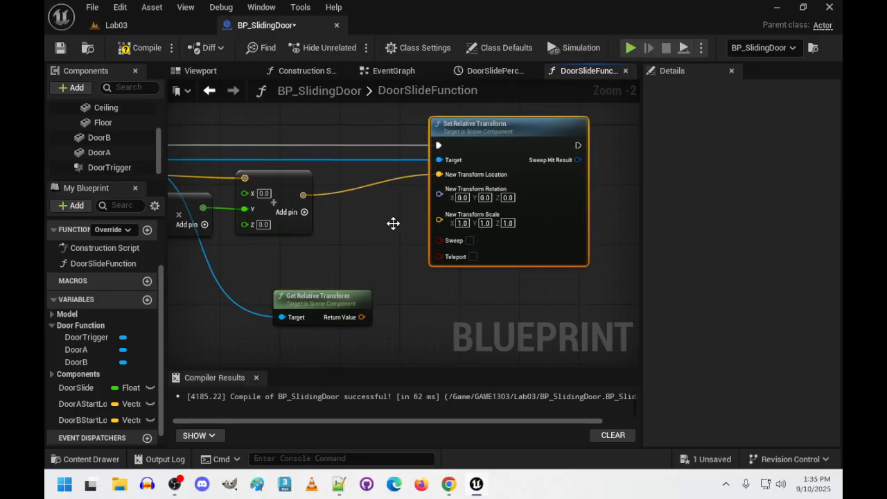
left_click_drag(314, 307, 328, 261)
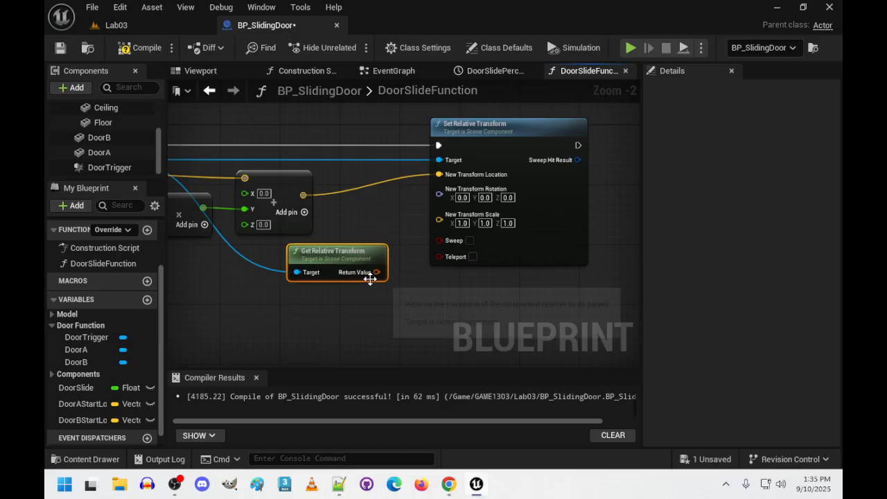
Split Get Relative Transform's return value and connect its rotation and scale to Set Relative Transform's New Transform Rotation and New Transform Scale.
right_click(377, 273)
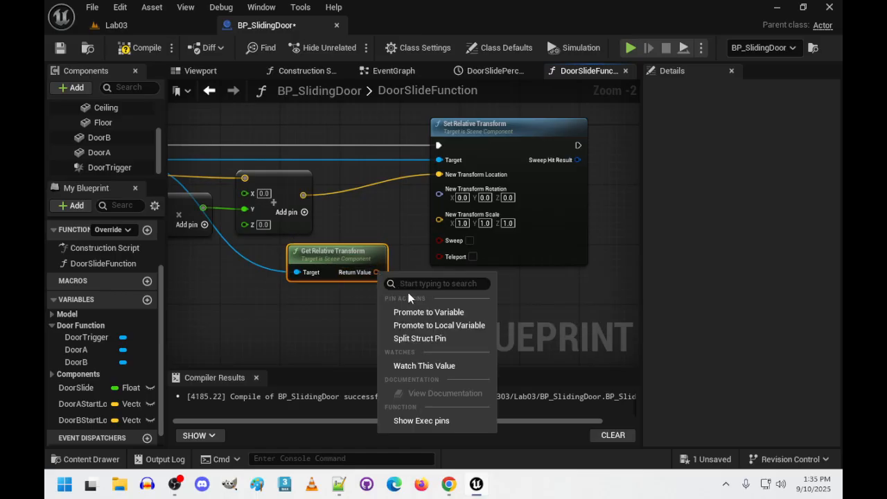
left_click(442, 339)
left_click_drag(340, 275, 287, 282)
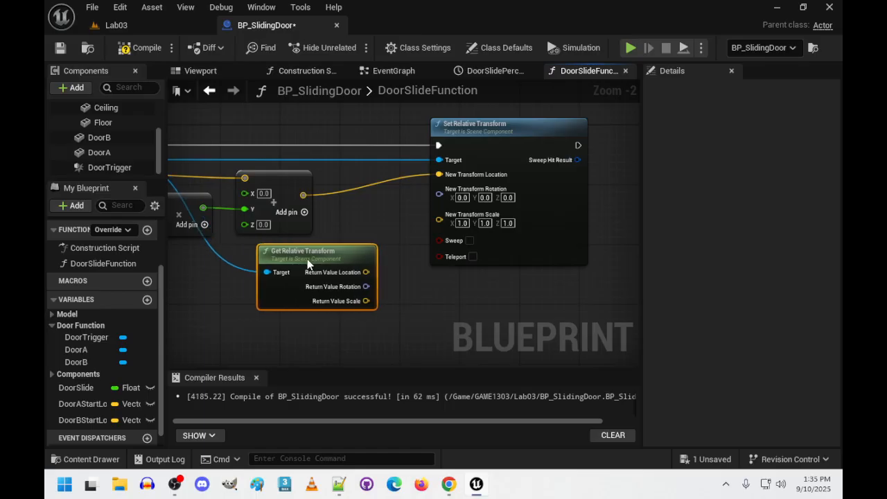
left_click_drag(344, 294, 438, 191)
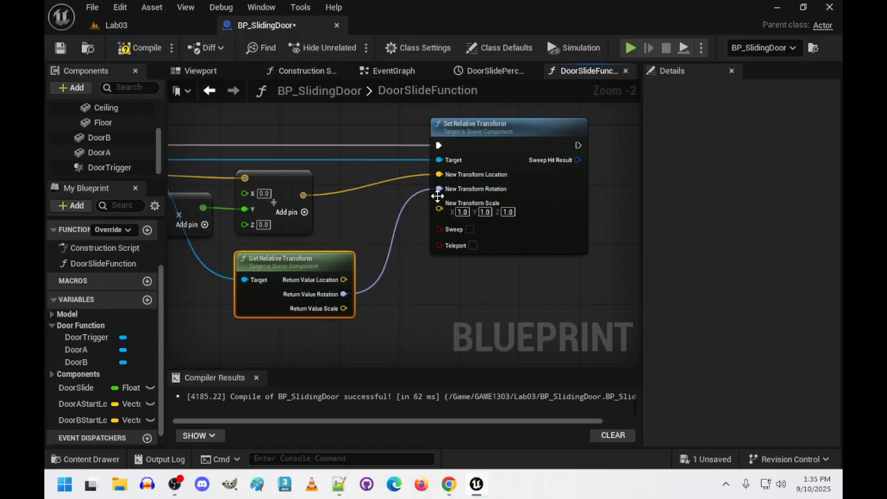
left_click_drag(343, 309, 439, 207)
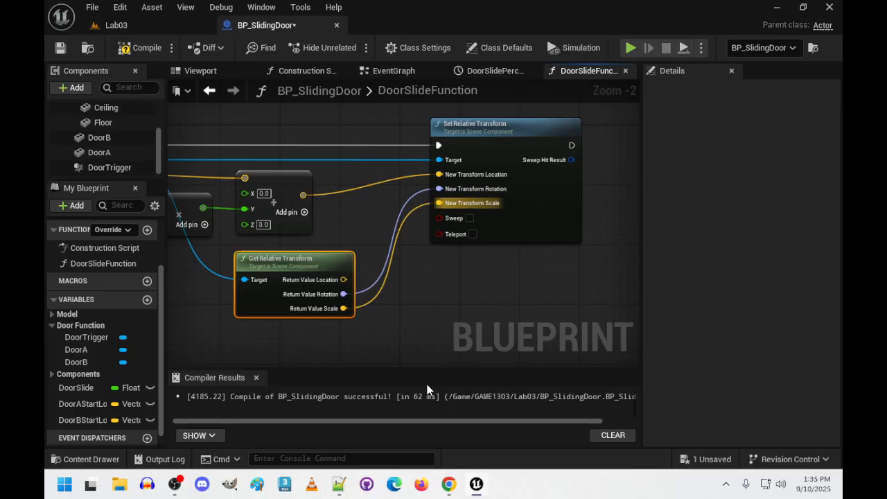
Compile BP_SlidingDoor, and briefly start and end a play session in the Lab03 level.
left_click(137, 49)
left_click(139, 26)
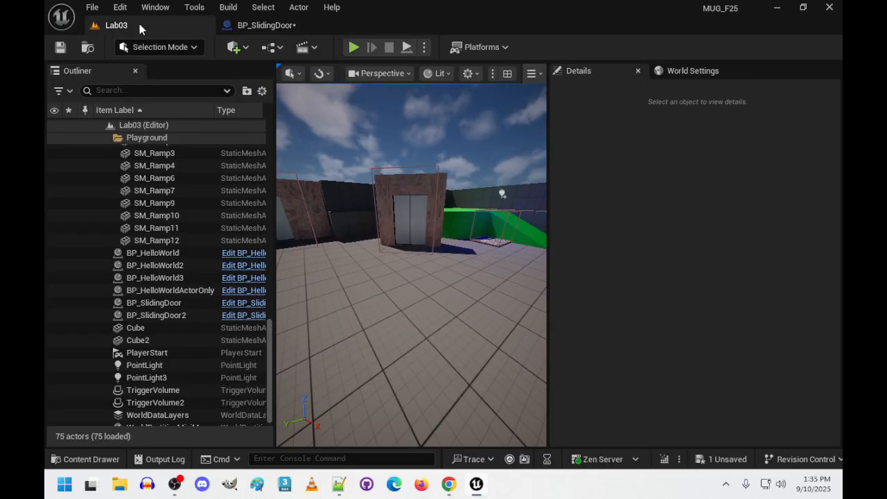
left_click(354, 47)
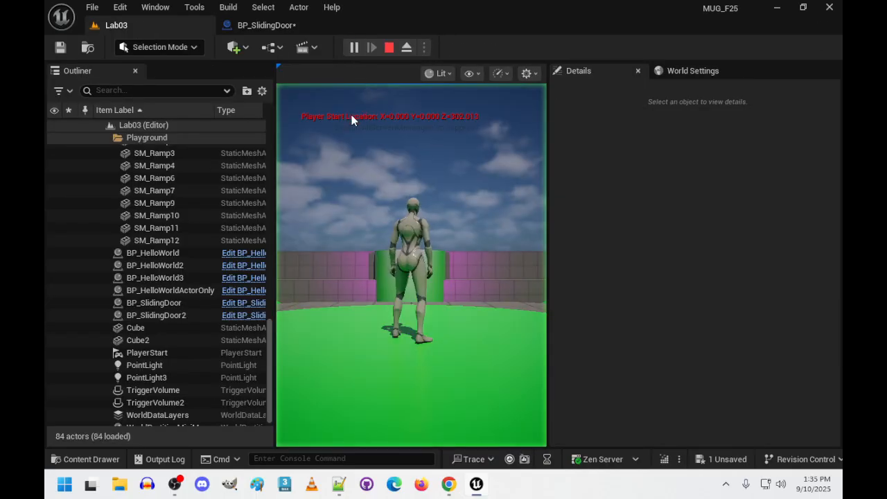
left_click(386, 237)
key("Escape")
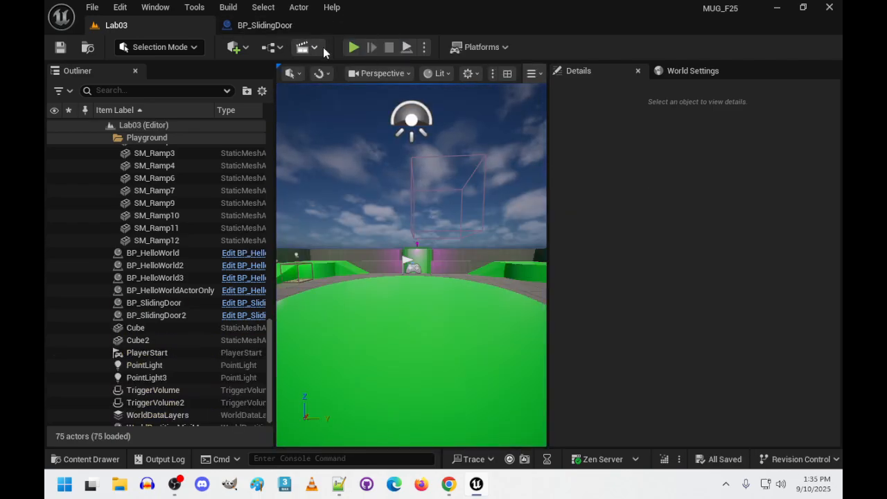
Start a play session and run the character up to the narrow sliding door and back away to test it.
left_click(354, 47)
key("w")
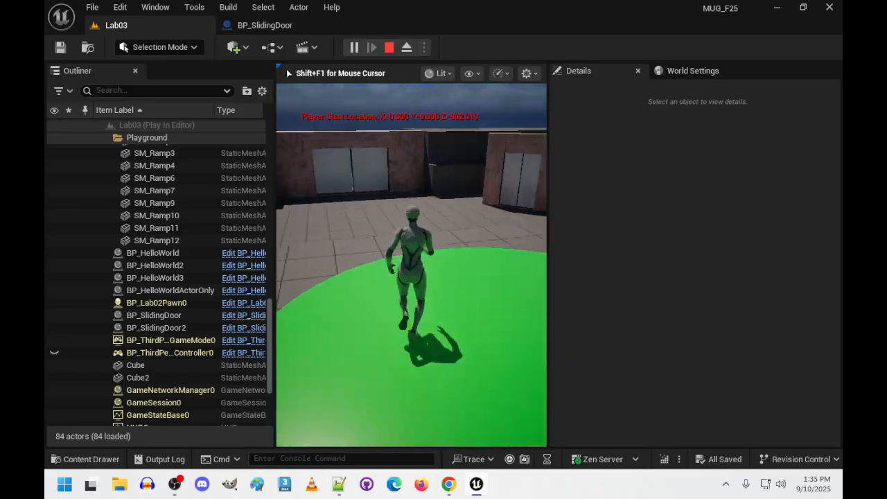
key("w")
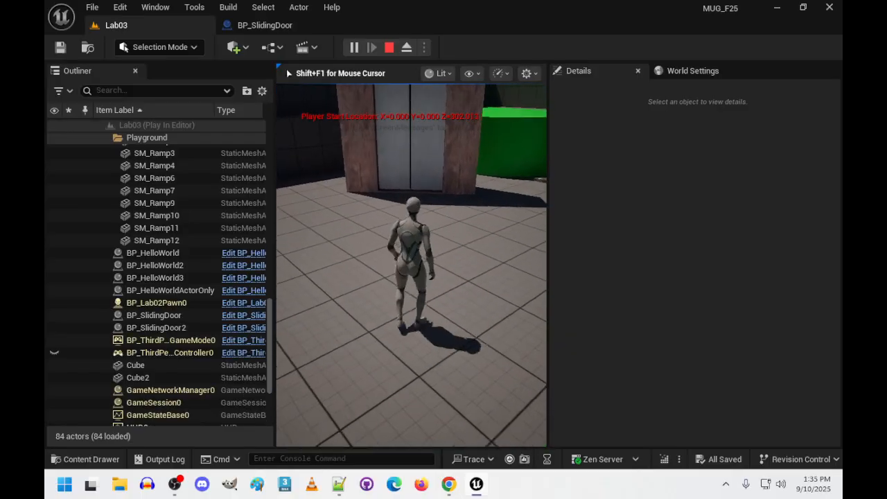
key("w")
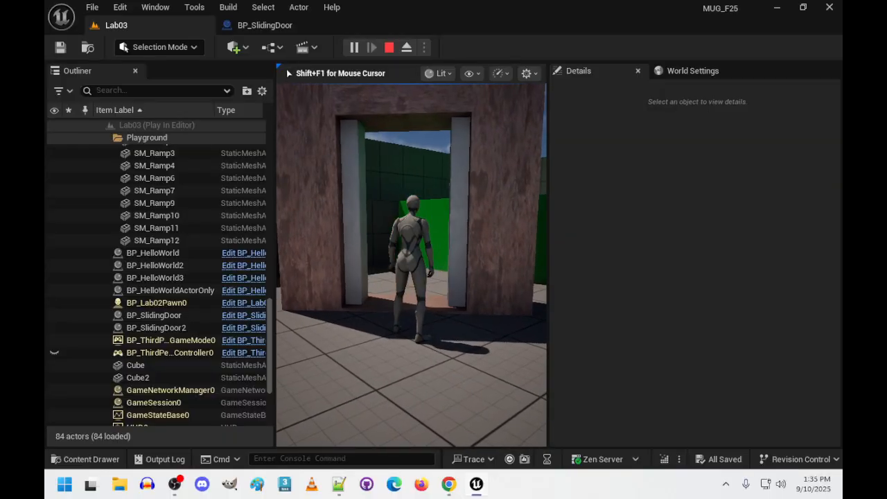
key("s")
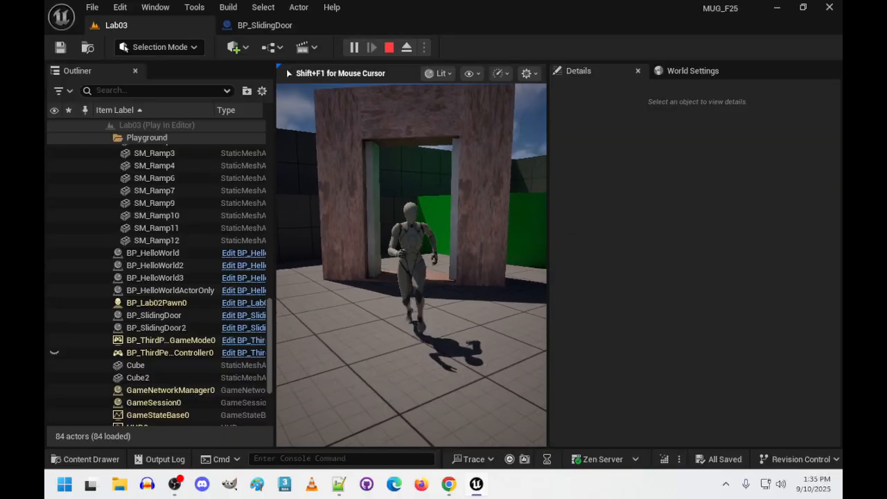
Run the character up to and through the wide sliding door to test its opening and closing, and end the play session.
key("w")
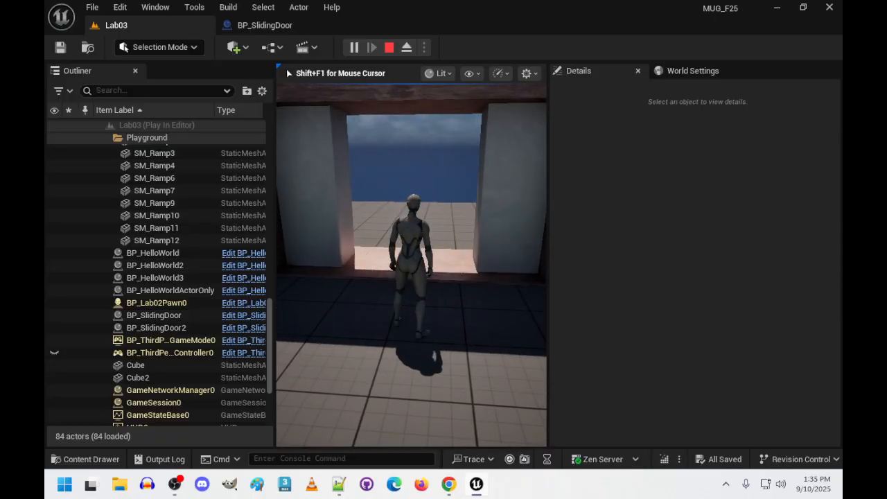
key("s")
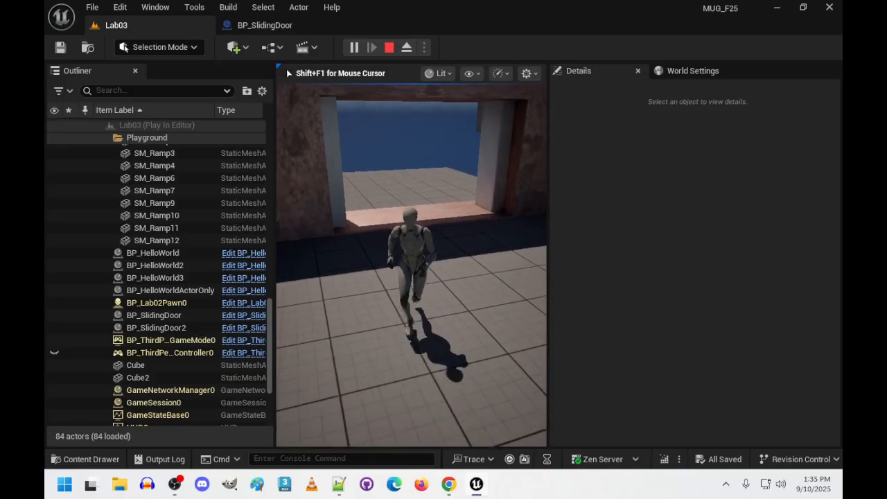
key("d")
key("w")
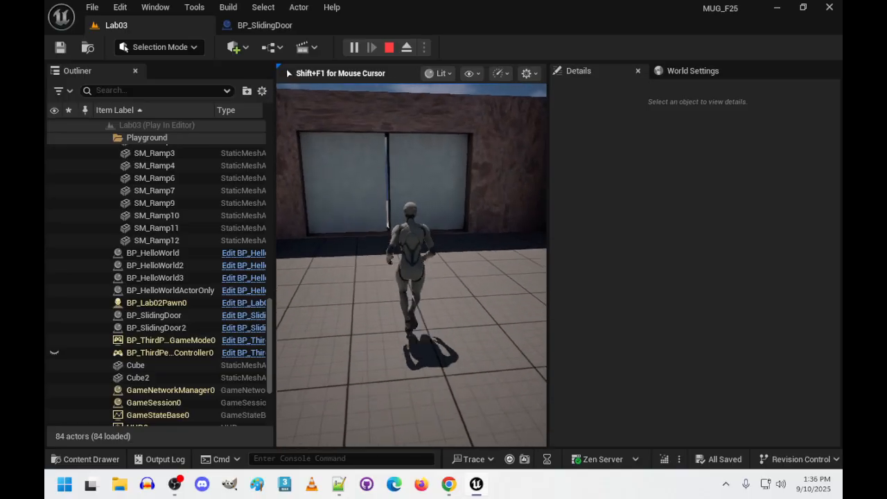
key("w")
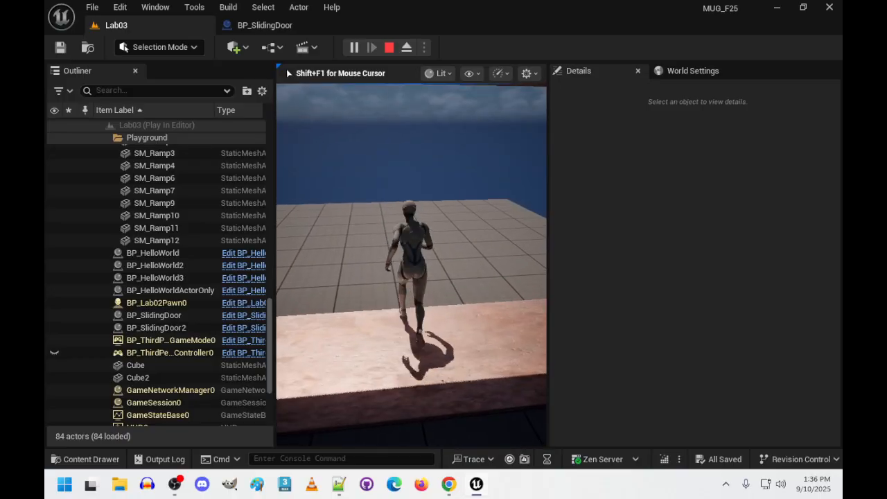
key("w")
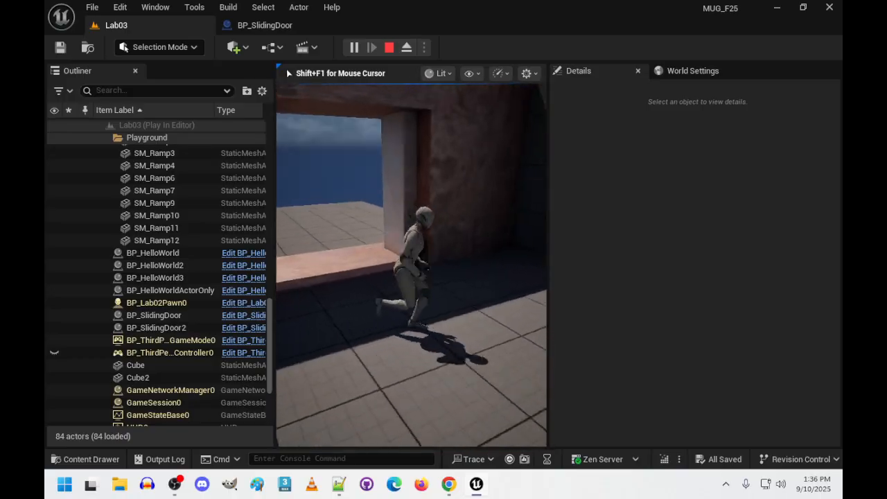
key("Escape")
Place a Spot Light actor on the floor in front of the wide sliding door.
right_click_drag(407, 282, 517, 287)
key("a")
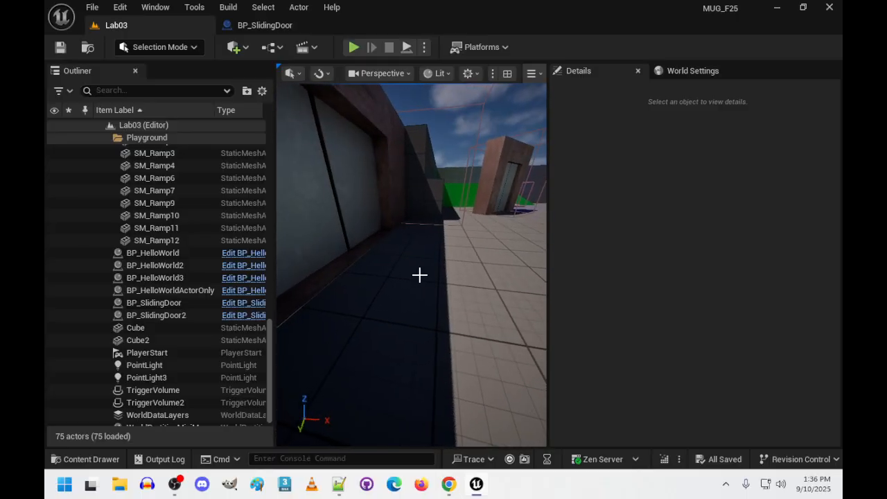
right_click(419, 275)
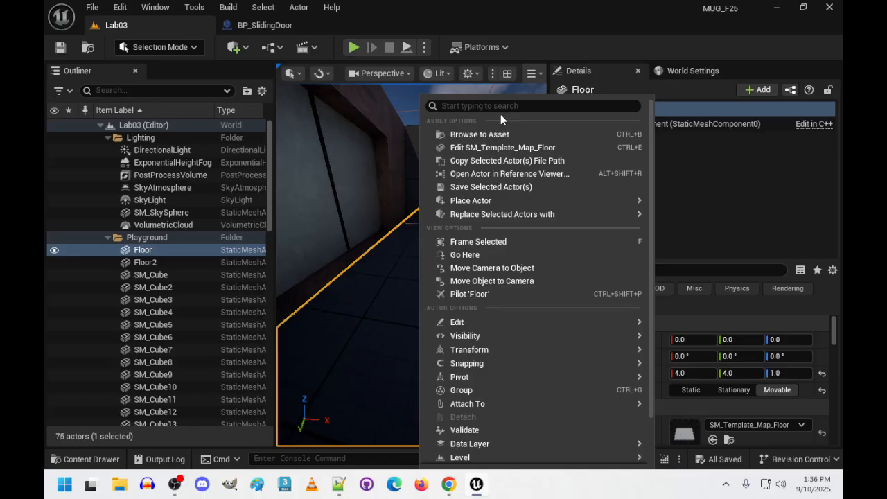
mouse_move(497, 321)
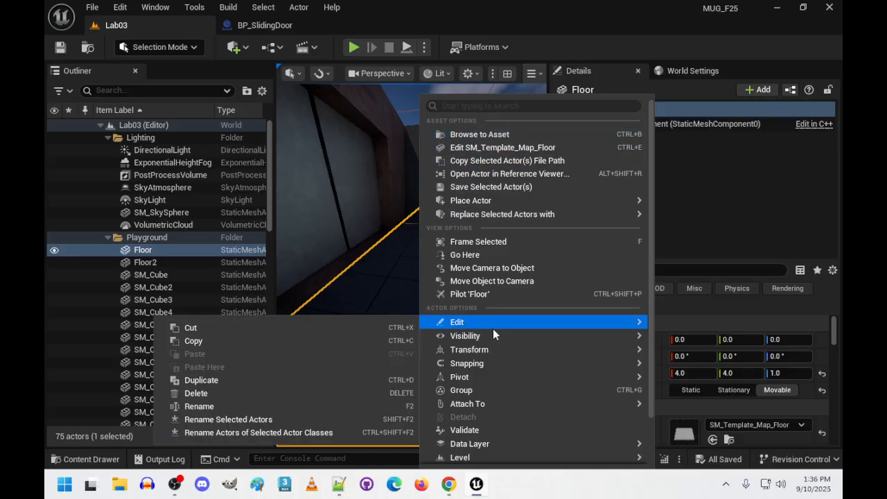
mouse_move(478, 200)
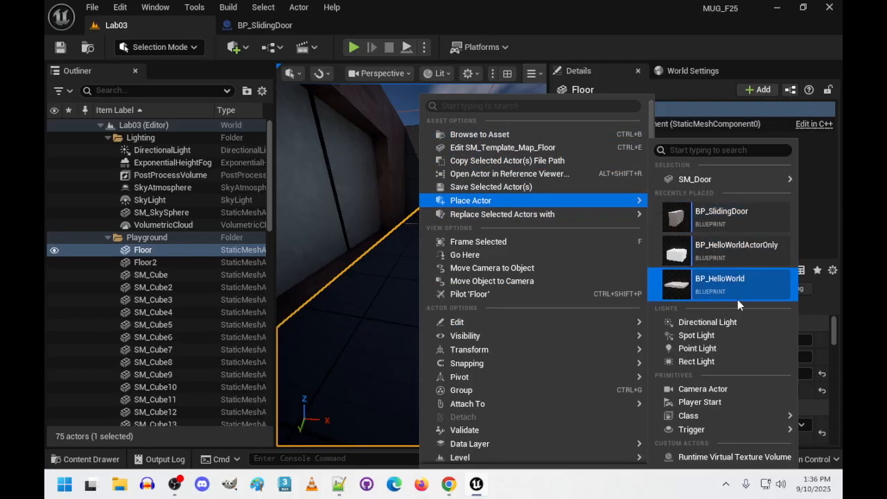
left_click(696, 335)
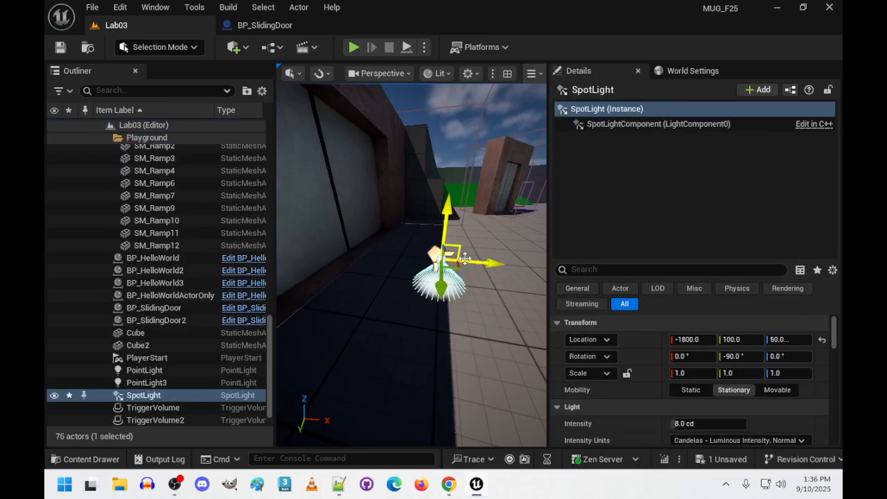
Raise the spot light above the walls to a height of about Z 550.
left_click_drag(446, 168, 454, 90)
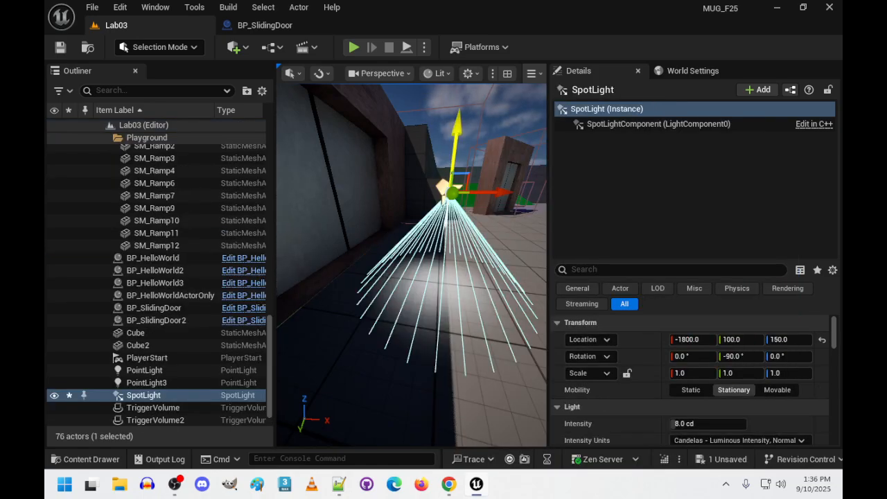
right_click_drag(456, 368, 347, 346)
left_click_drag(434, 186, 441, 138)
right_click_drag(431, 198, 520, 234)
left_click_drag(475, 132, 477, 93)
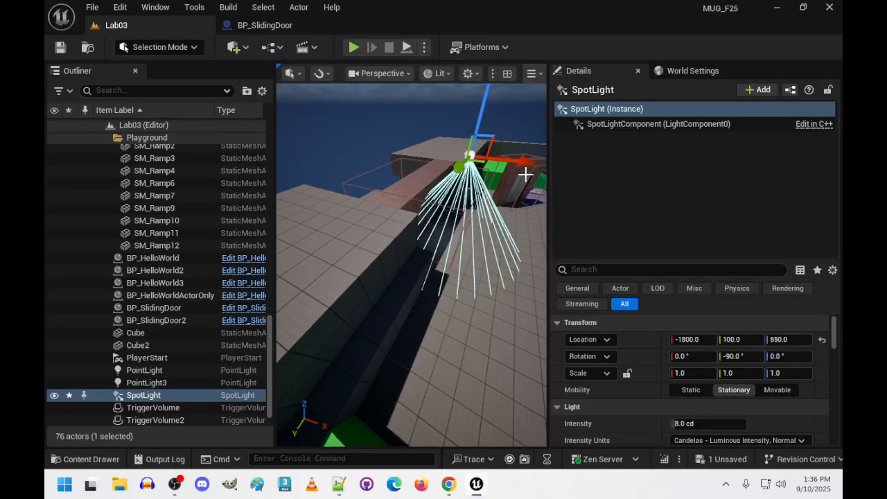
Try Z locations of 2000 and 100 for the spot light, and settle on 1000.
scroll(531, 195, "up", 6)
scroll(531, 195, "down", 6)
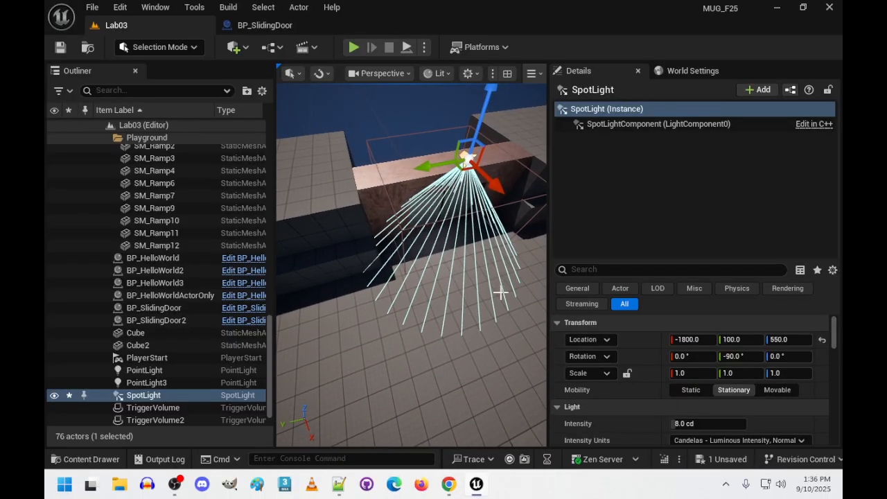
right_click_drag(456, 320, 518, 275)
left_click(790, 338)
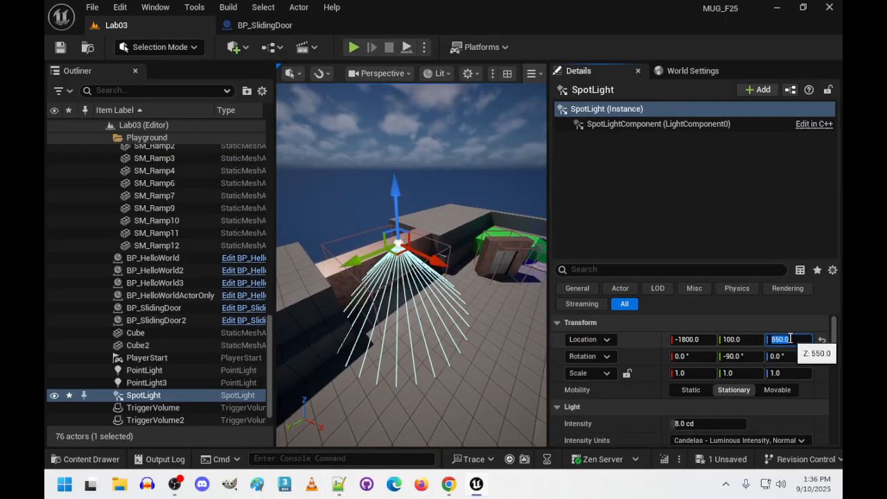
type("200")
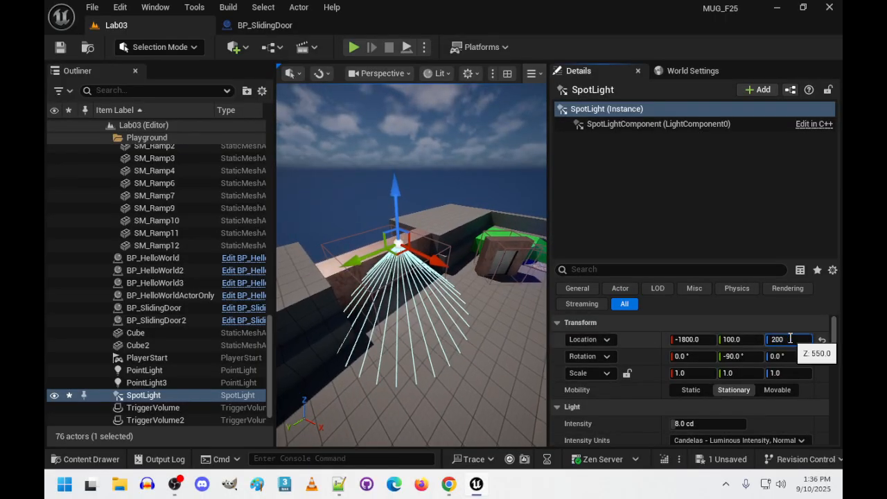
type("0")
key("Return")
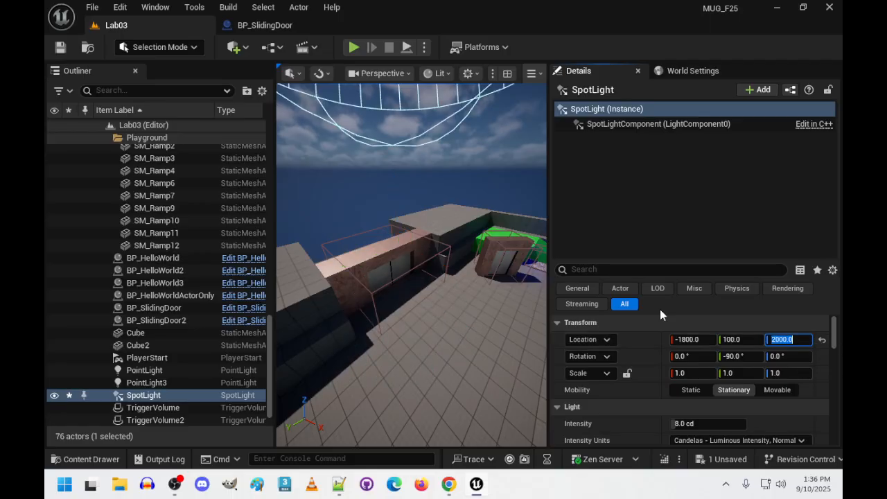
scroll(313, 337, "down", 6)
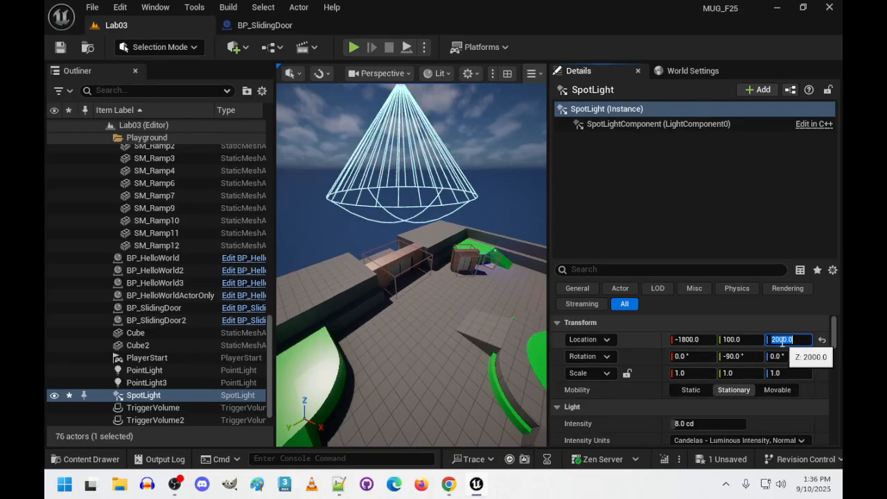
type("100")
key("Return")
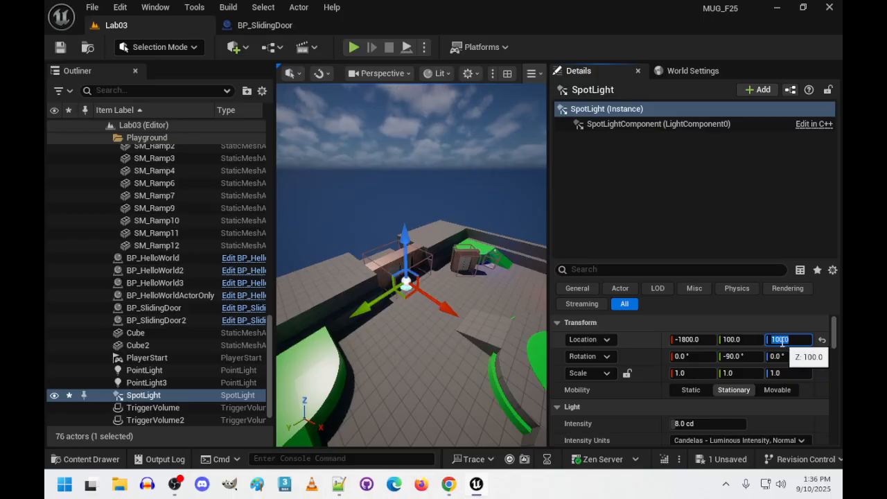
type("1000")
key("Return")
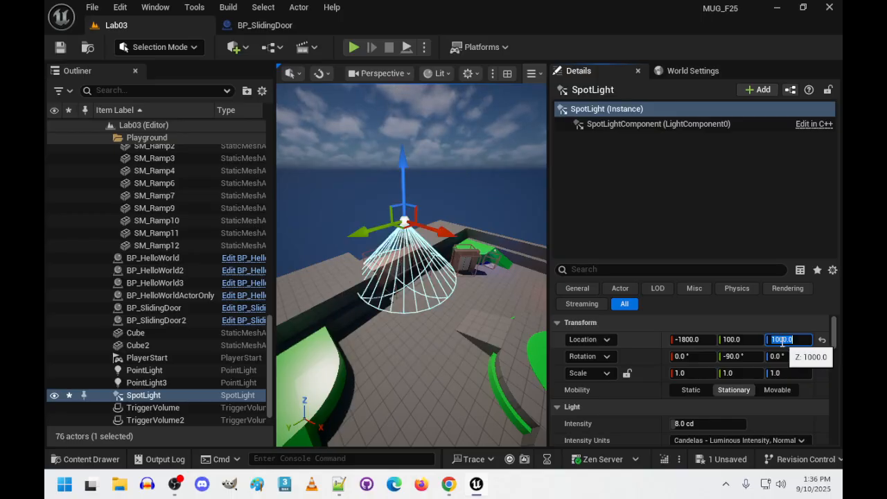
Set the spot light's intensity to 16 cd.
scroll(657, 385, "down", 2)
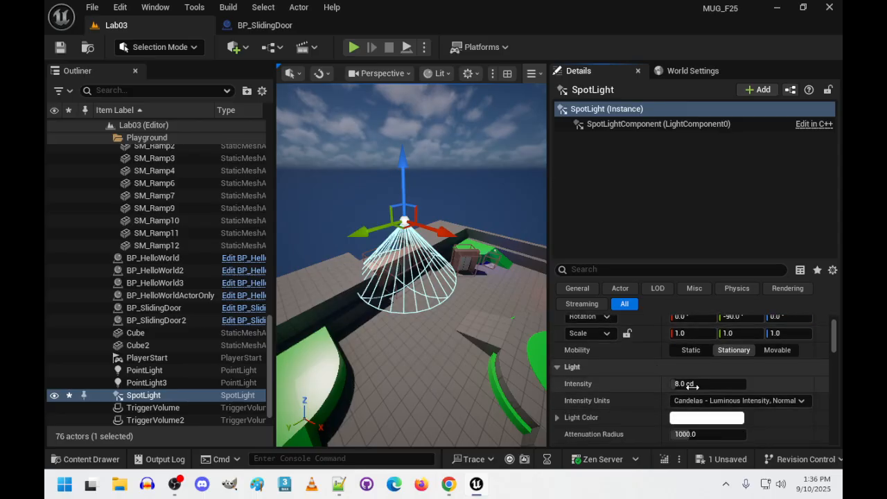
left_click(682, 385)
type("16")
key("Return")
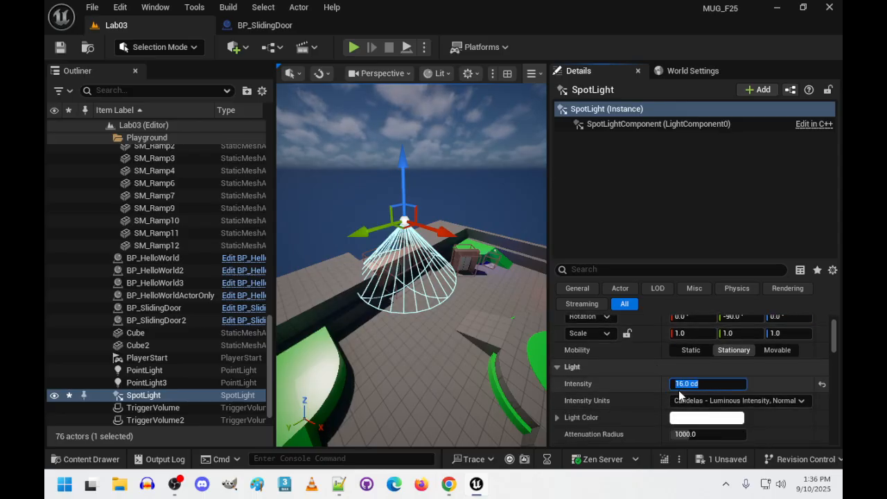
Delete the spot light above the floor in front of the wide sliding door.
key("w")
right_click_drag(435, 414, 429, 356)
key("s")
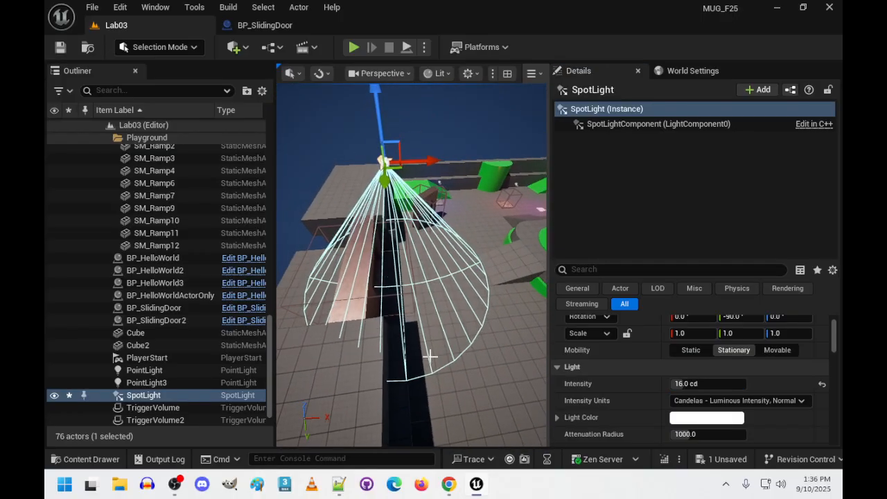
key("Delete")
Place a Point Light actor on the floor in front of the wide sliding door.
right_click_drag(475, 289, 485, 326)
right_click(426, 281)
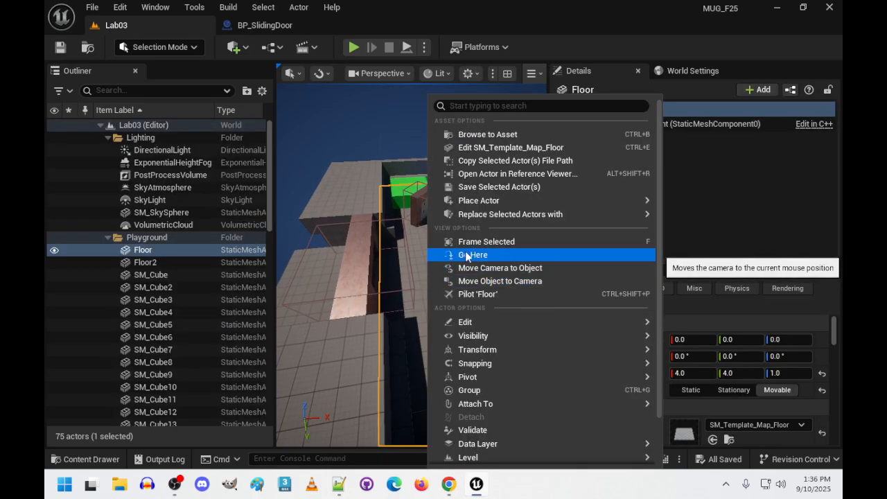
mouse_move(473, 203)
left_click(714, 348)
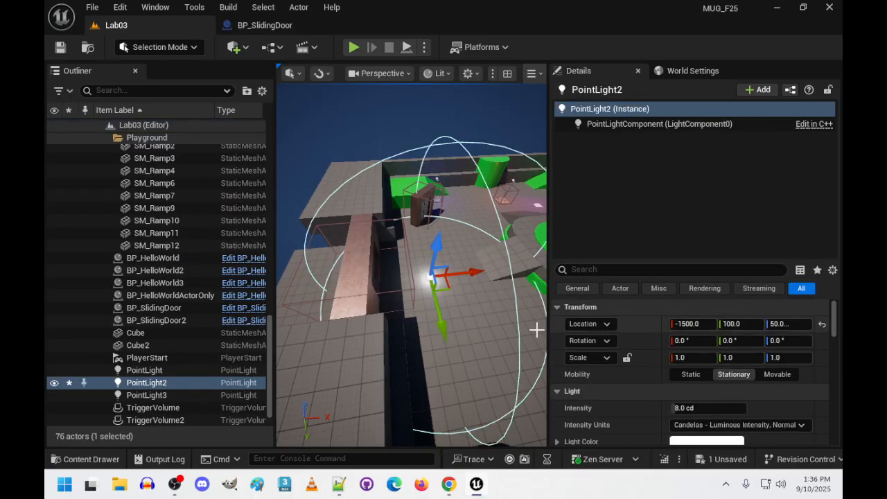
Raise the new point light and centre it in front of the wide door, at about X -1700, Y 0, Z 450.
mouse_move(441, 260)
left_mouse_down()
mouse_move(441, 230)
mouse_move(447, 250)
mouse_move(438, 255)
left_mouse_up()
right_click_drag(435, 256, 440, 198)
key("s")
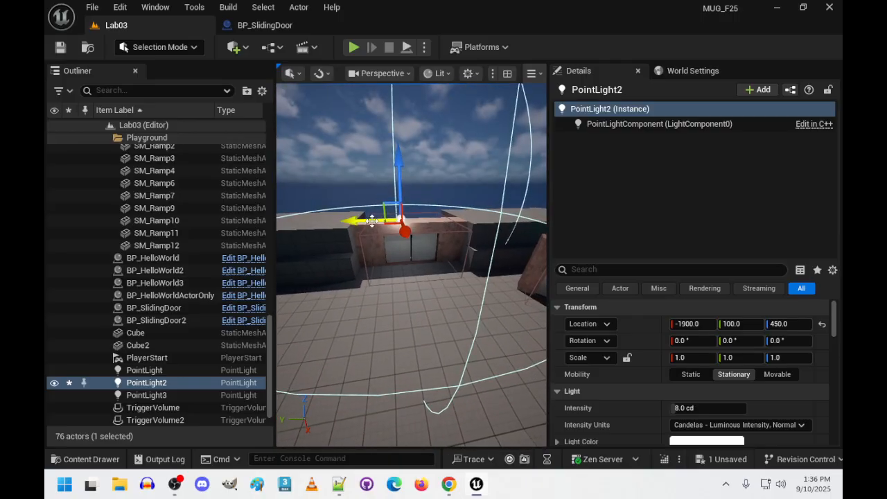
left_click_drag(370, 219, 376, 219)
mouse_move(411, 247)
right_mouse_down()
mouse_move(382, 232)
mouse_move(412, 246)
right_mouse_up()
left_click_drag(412, 246, 443, 257)
Set the new point light's intensity to 16 cd and check the lighting on the wide door.
scroll(707, 374, "down", 2)
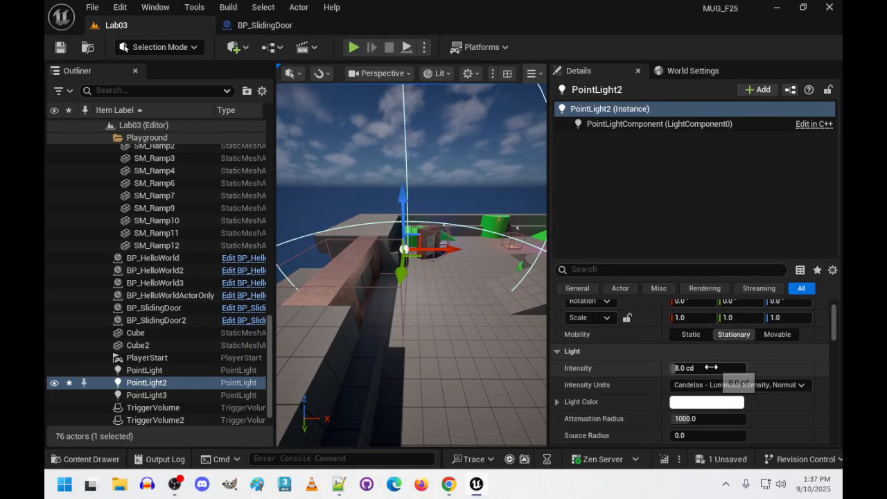
left_click(707, 369)
type("16")
key("Return")
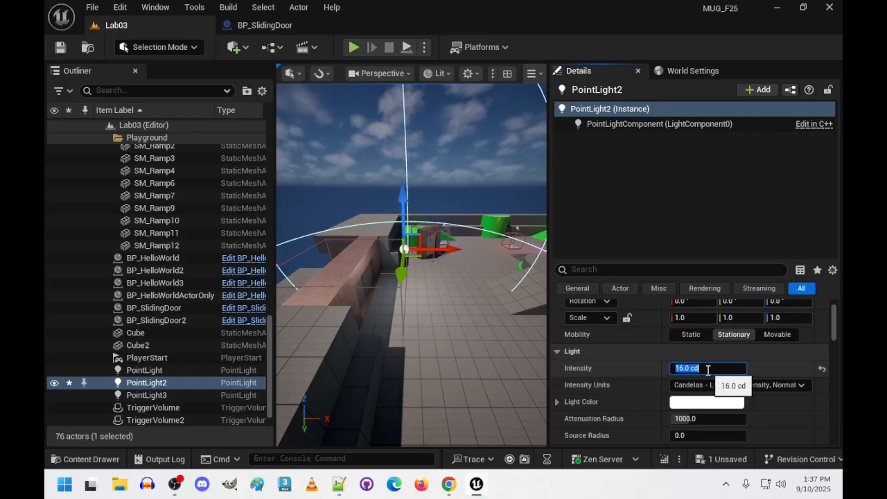
right_click_drag(519, 309, 319, 346)
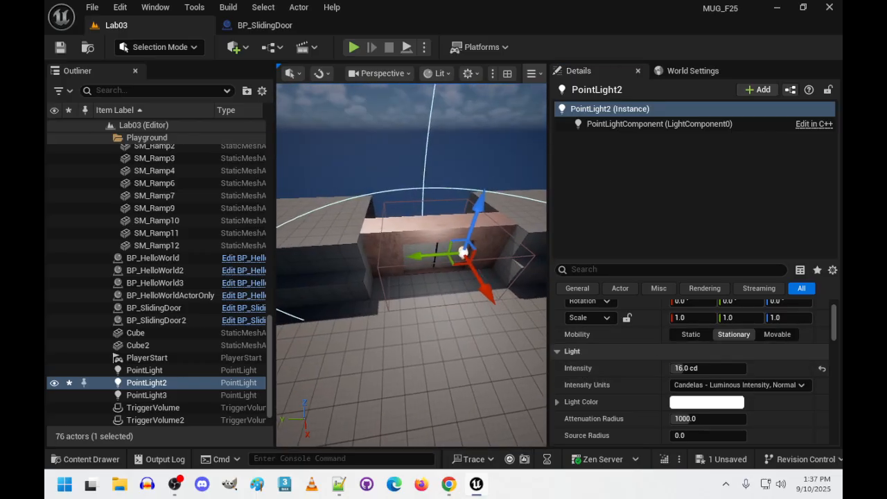
right_click_drag(430, 305, 457, 298)
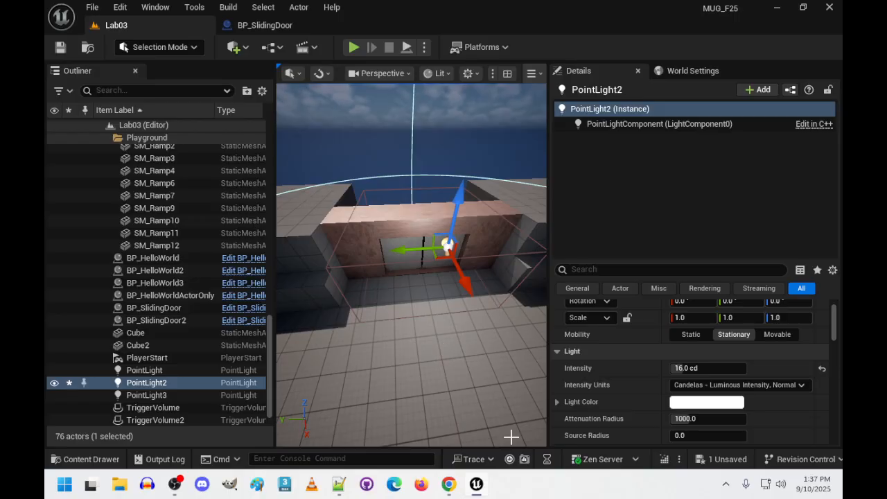
Play-test Lab03 and run the character back and forth through the wide sliding door.
left_click(353, 47)
key("w")
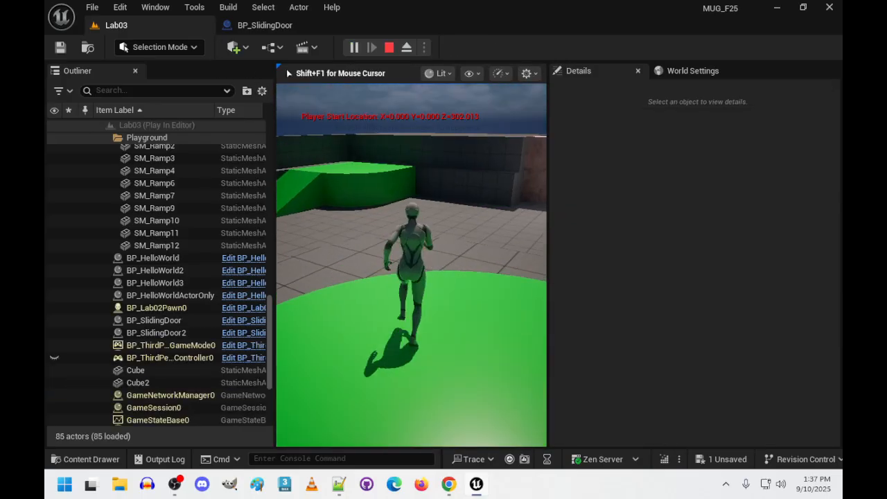
key("w")
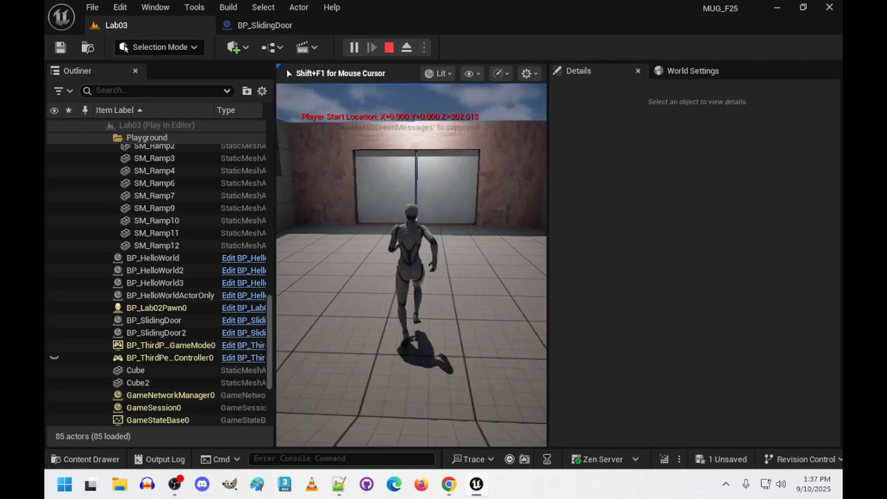
key("w")
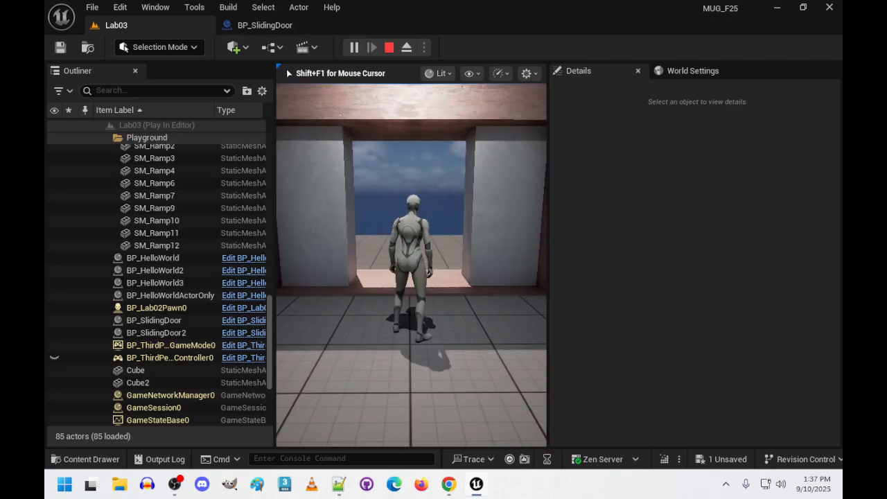
key("w")
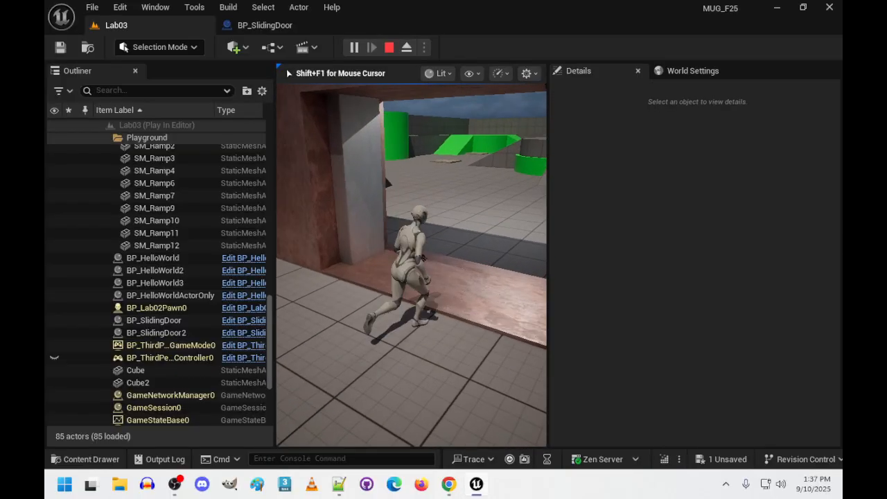
key("w")
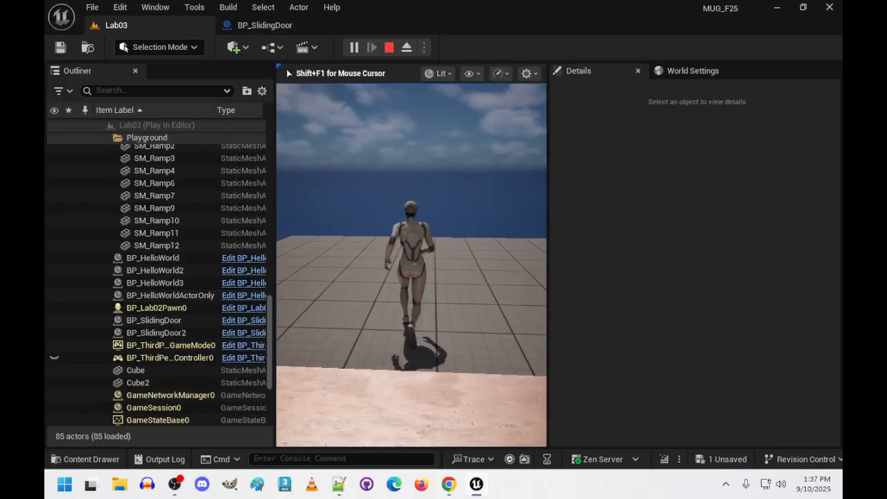
key("a")
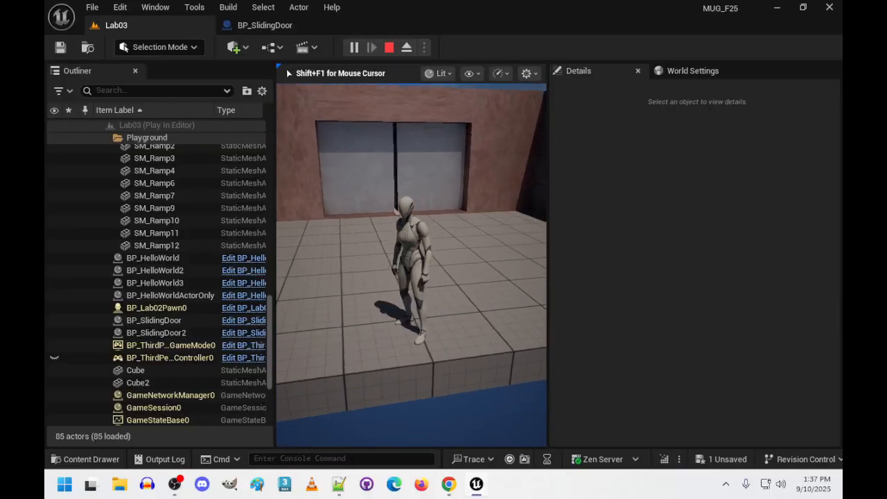
Run the character back inside, around the ramps, and up to the narrow sliding door to test its opening.
key("w")
key("w")
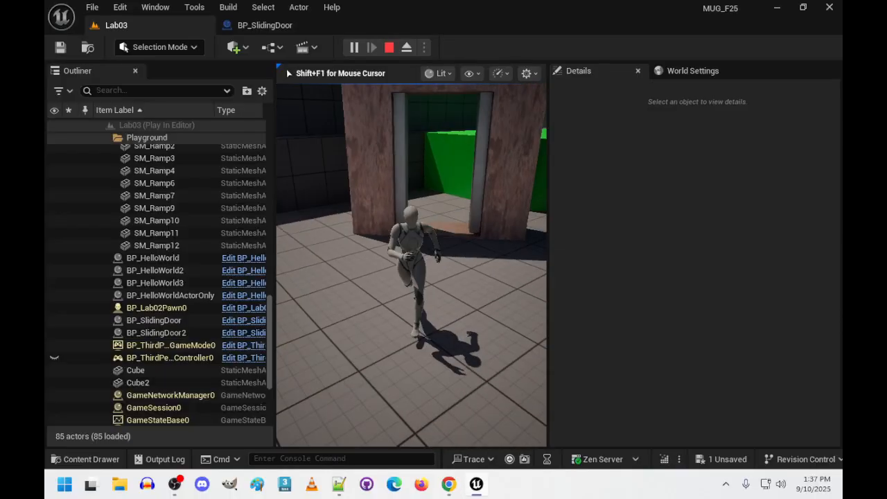
key("w")
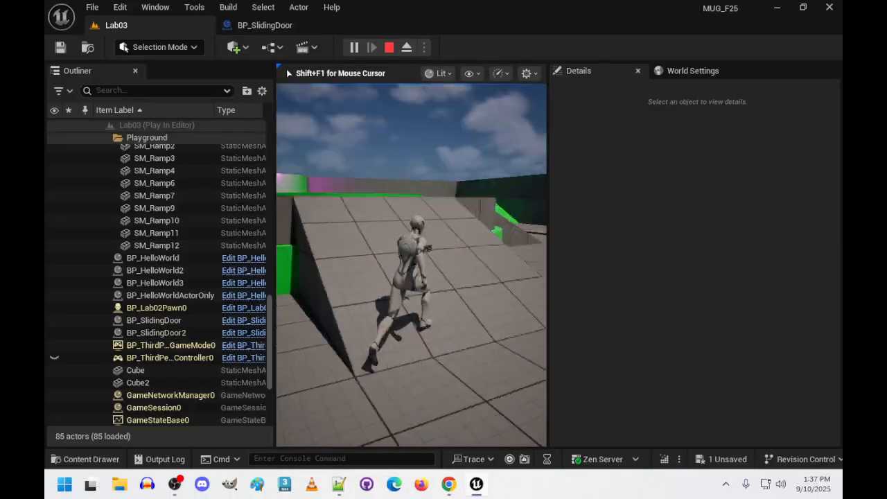
key("w")
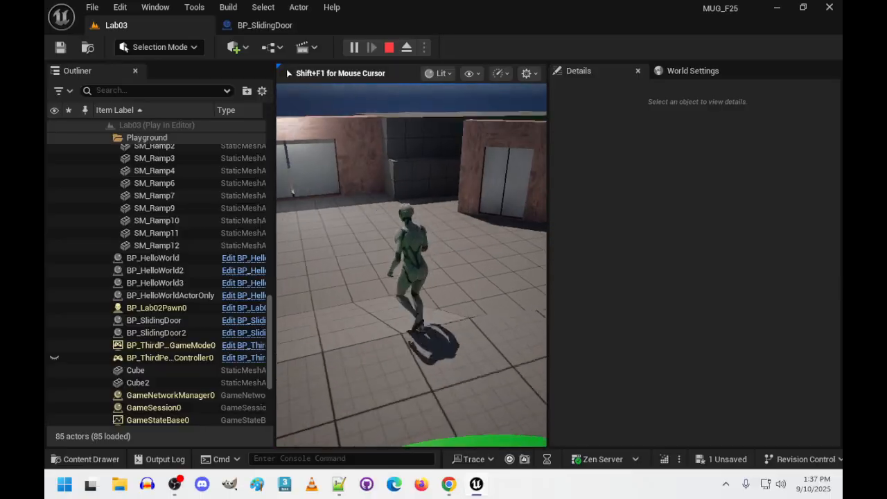
key("w")
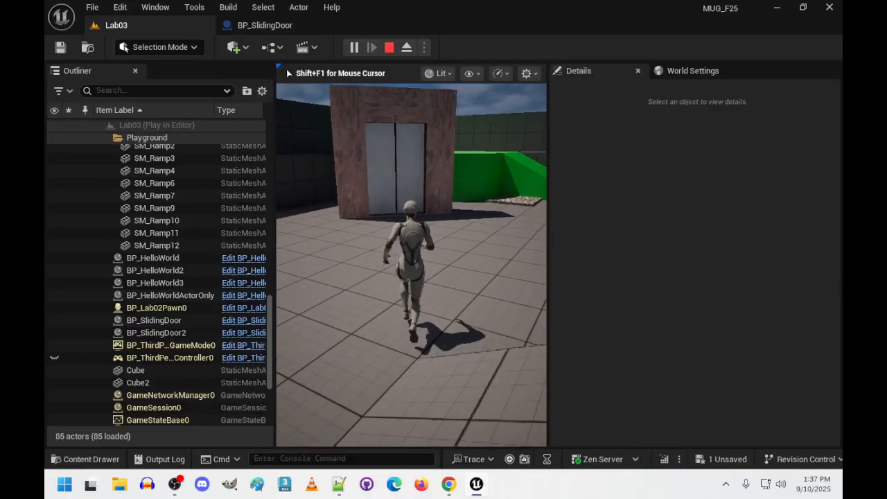
key("w")
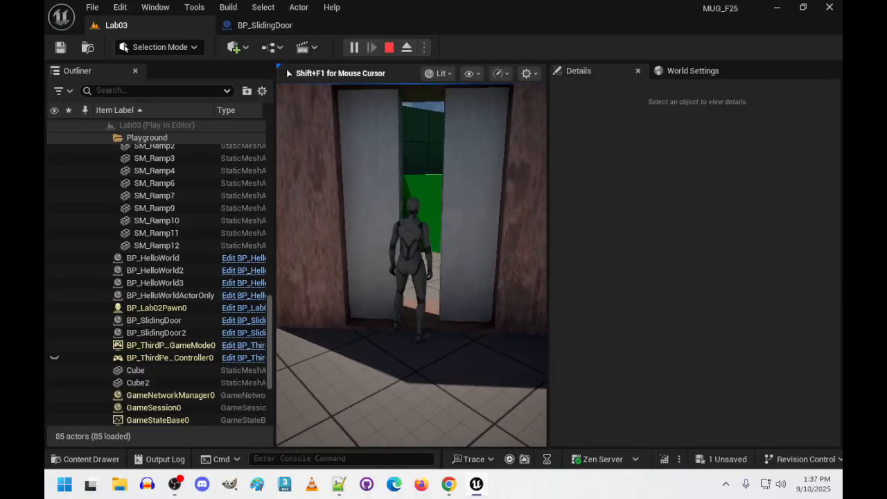
Run the character through the wide sliding door again, return inside, and end the play session.
key("w")
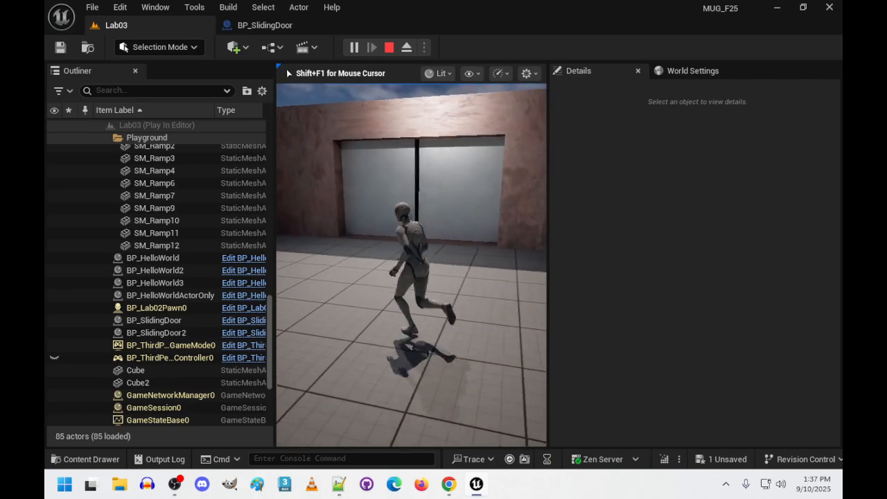
key("w")
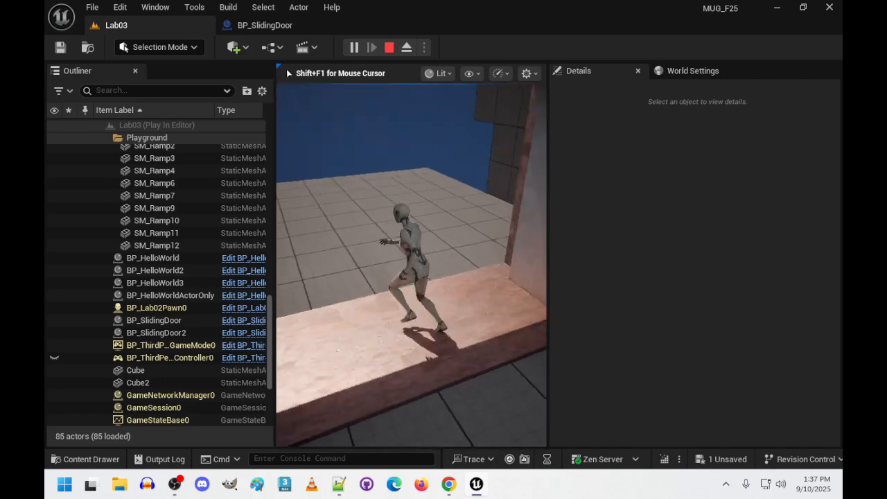
key("w")
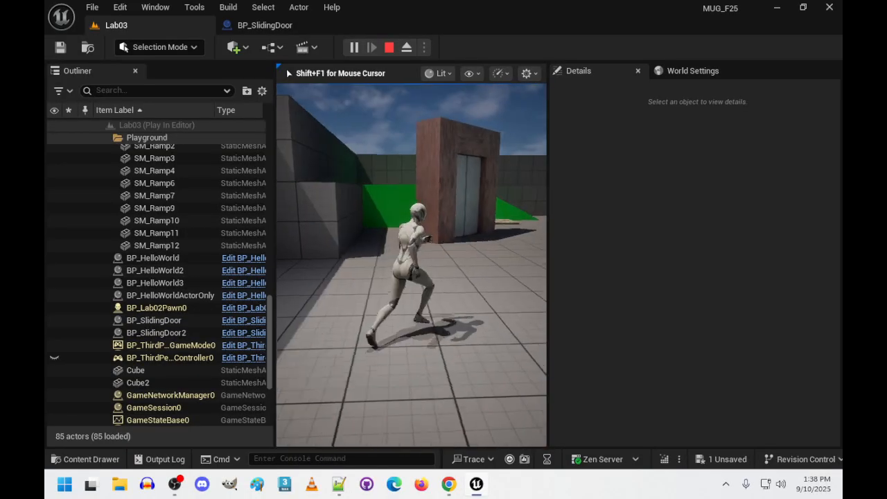
key("w")
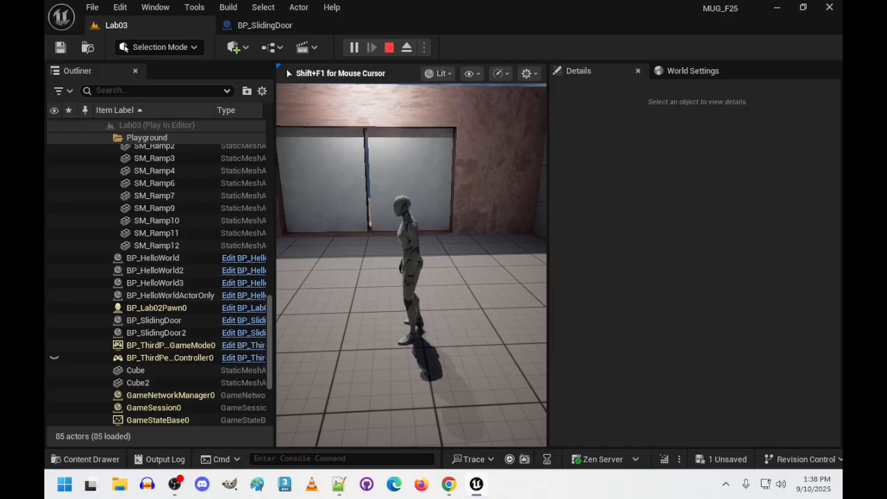
key("Escape")
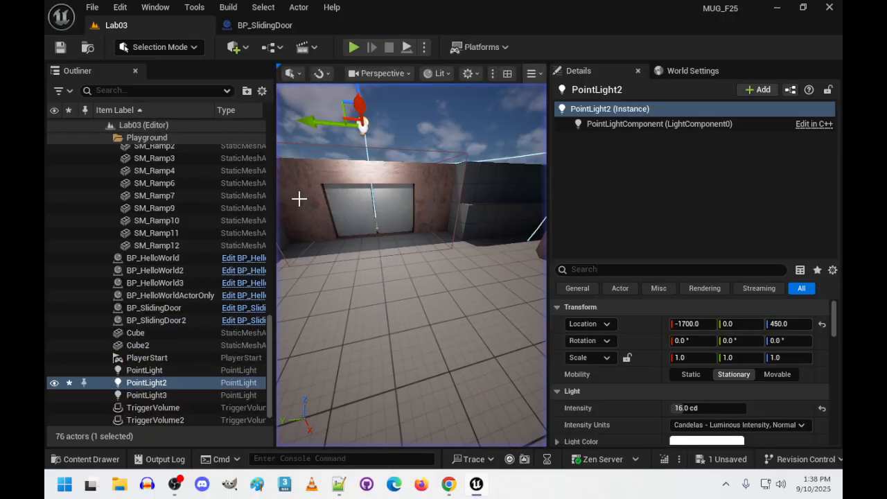
In BP_SlidingDoor's DoorSlideFunction, move the Get Relative Transform node above the execution wire.
left_click(271, 26)
scroll(417, 330, "down", 4)
right_click_drag(409, 354, 485, 360)
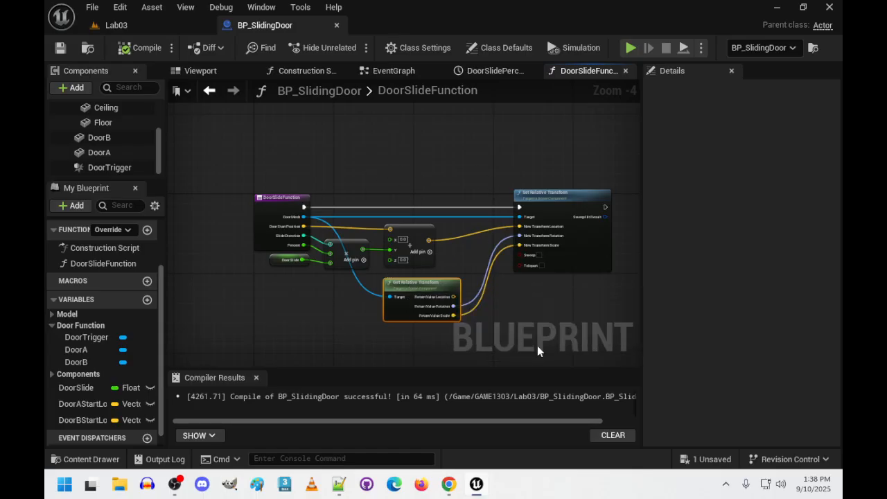
left_click_drag(419, 297, 410, 177)
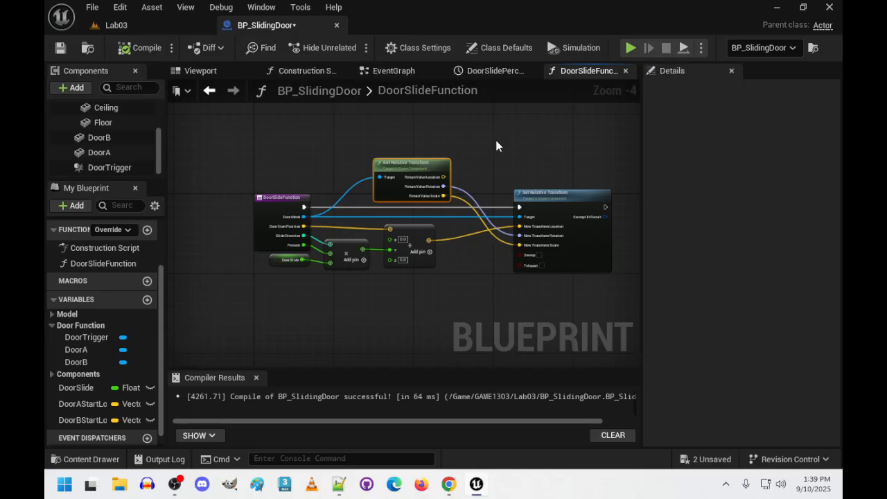
In the EventGraph, move Door A's Door Slide Function node group, with its inputs and reroute point, closer to the timeline.
left_click(402, 73)
right_click_drag(468, 343, 334, 313)
left_click_drag(271, 167, 362, 277)
scroll(310, 266, "up", 3)
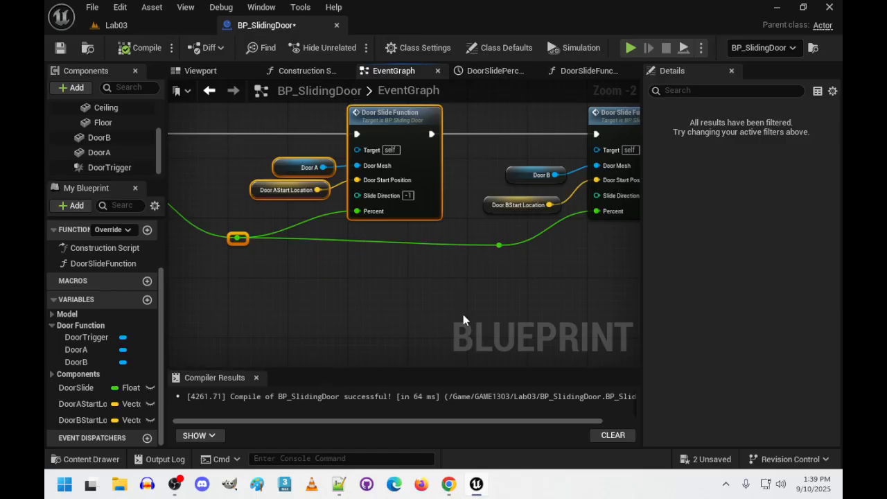
right_click_drag(462, 321, 291, 305)
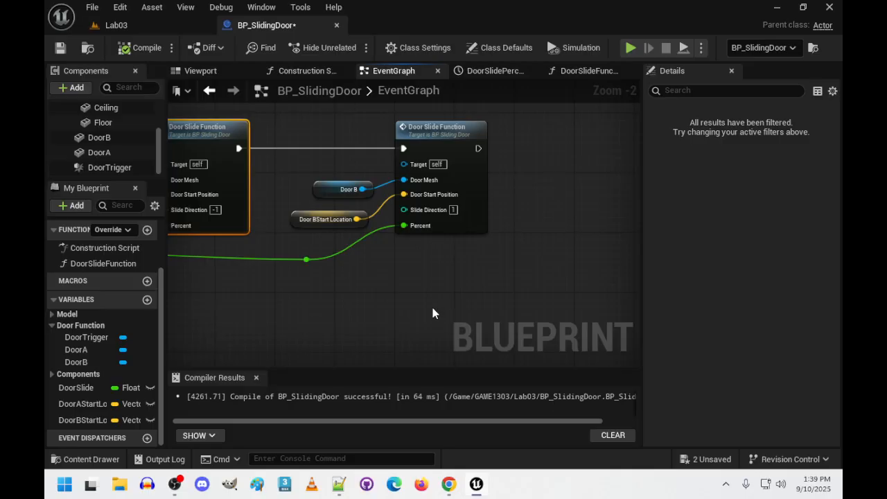
scroll(454, 314, "down", 2)
right_click_drag(489, 309, 402, 315)
left_click_drag(224, 143, 381, 278)
left_click_drag(365, 197, 336, 197)
Move Door B's Door Slide Function node group closer to Door A's group and straighten the connection between them.
left_click_drag(409, 163, 506, 288)
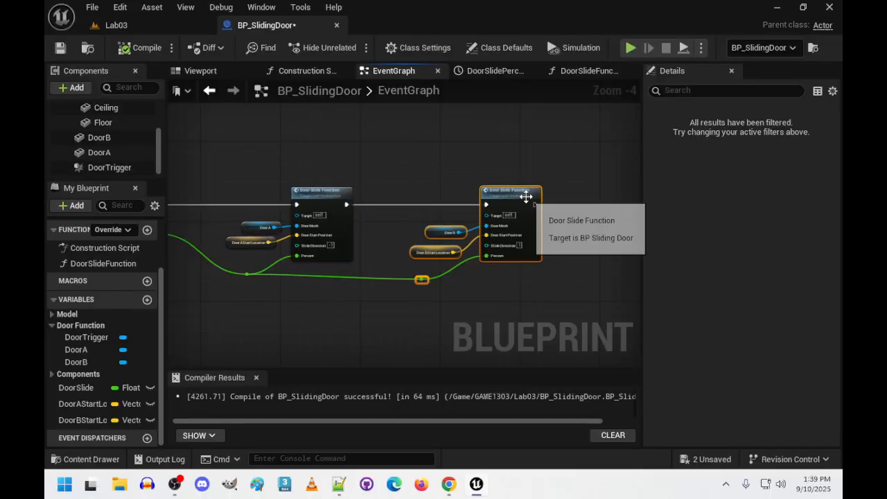
left_click_drag(524, 194, 488, 198)
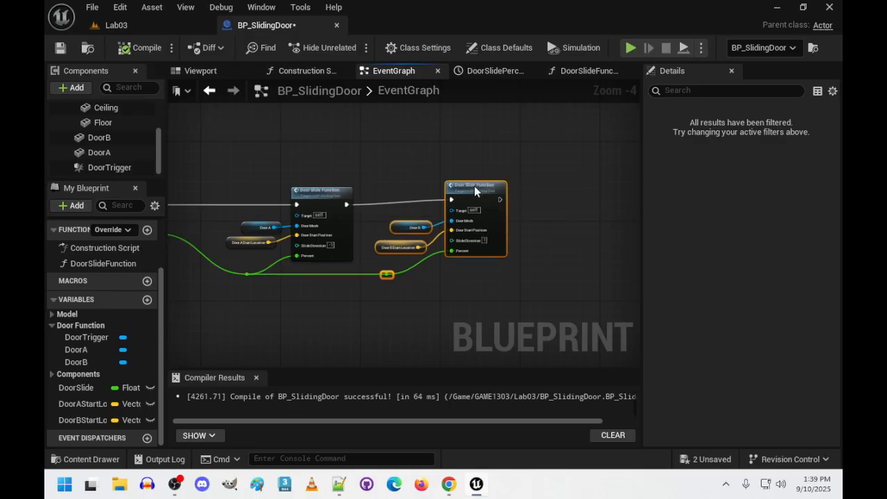
key("q")
left_click(581, 252)
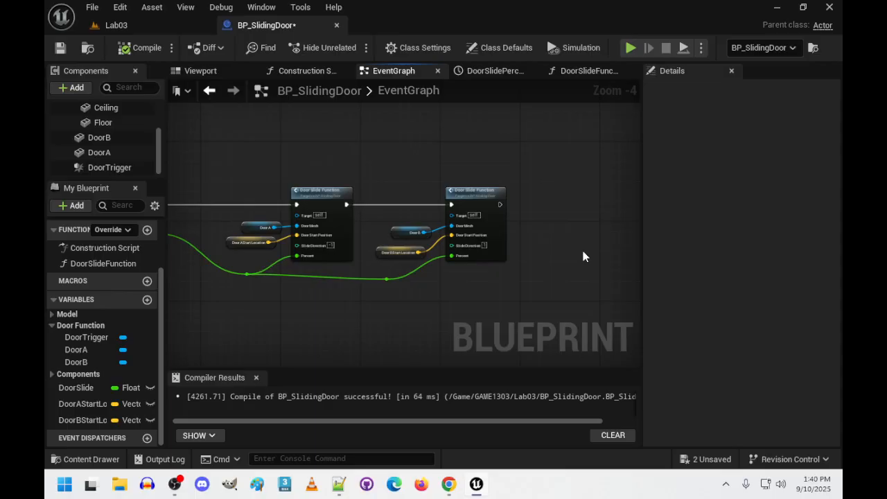
scroll(381, 291, "down", 3)
scroll(386, 297, "up", 2)
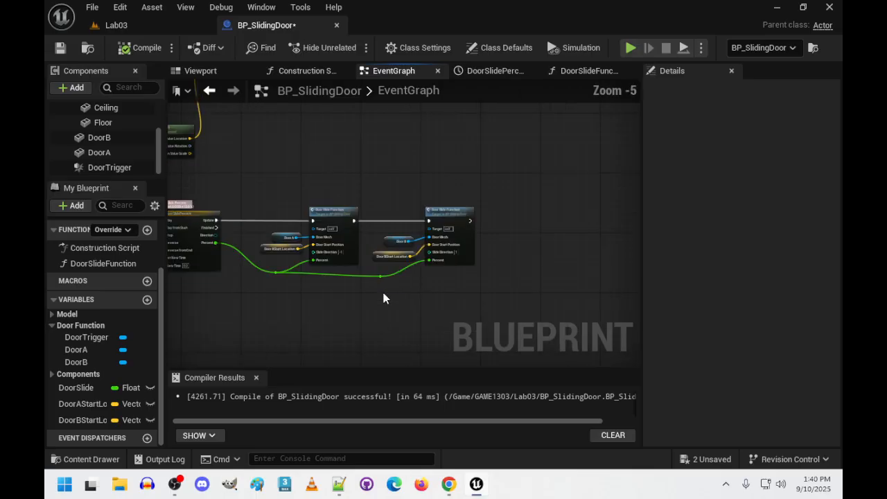
right_click_drag(386, 297, 545, 307)
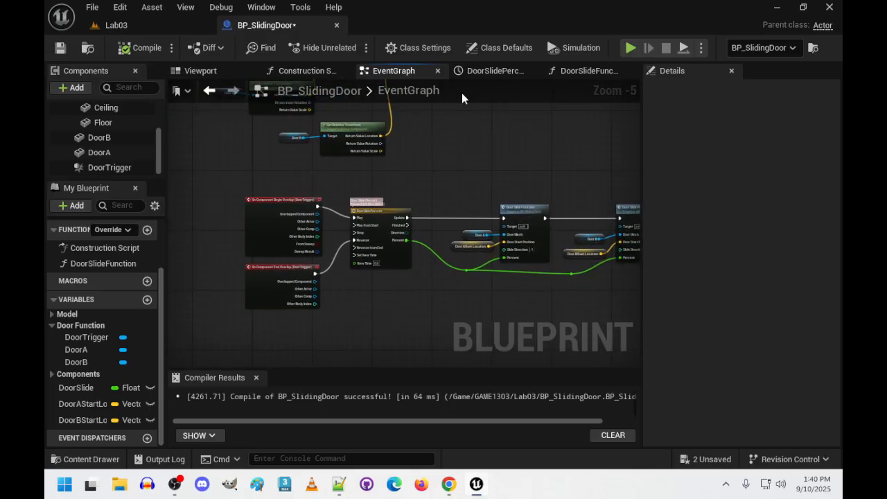
Return to the Lab03 level and select the wide sliding door, BP_SlidingDoor.
left_click(156, 26)
right_click_drag(377, 321, 499, 347)
right_click_drag(416, 277, 447, 281)
mouse_move(431, 199)
right_mouse_down()
mouse_move(444, 208)
mouse_move(431, 200)
right_mouse_up()
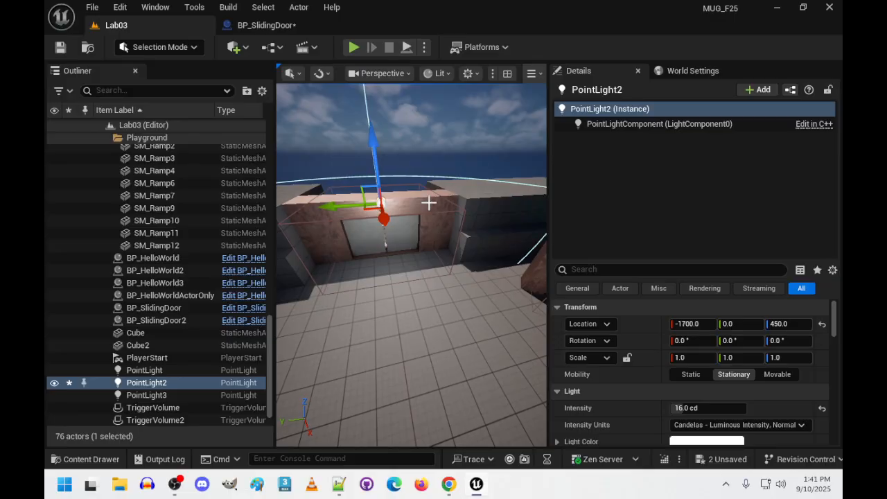
left_click(427, 202)
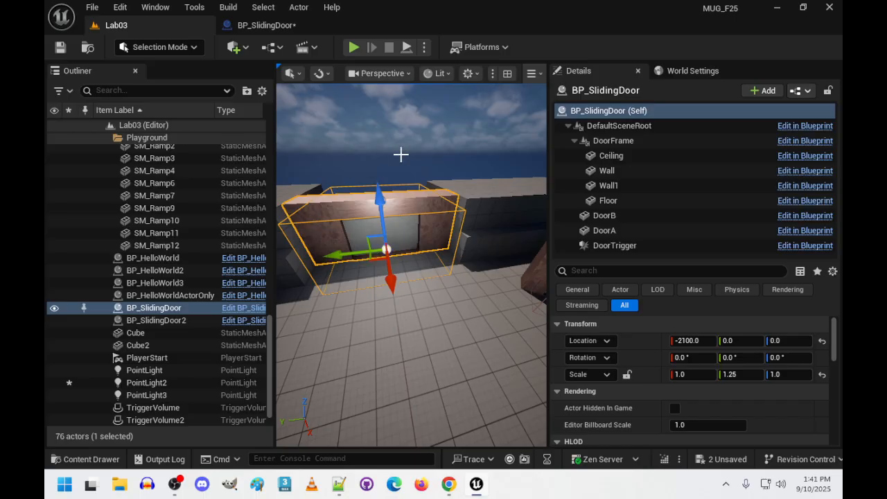
Select the small sliding door, BP_SlidingDoor2, in the level and set its Z scale to 2.
right_click_drag(401, 154, 427, 236)
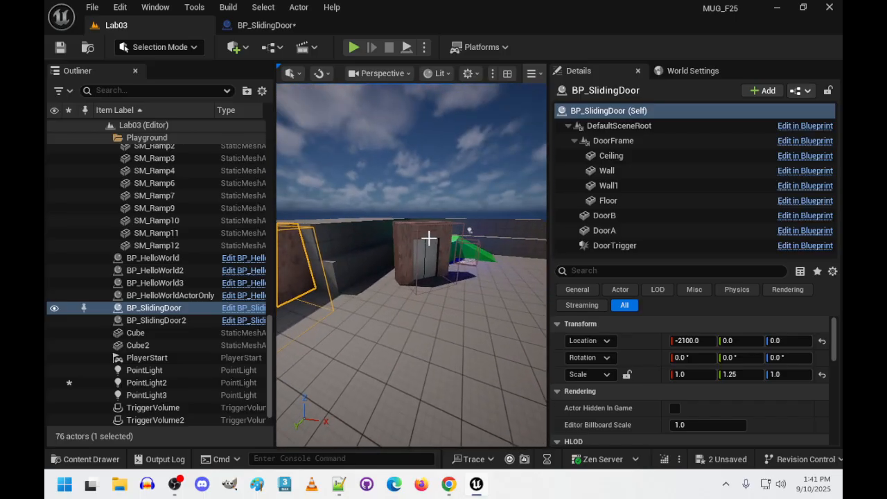
left_click(428, 235)
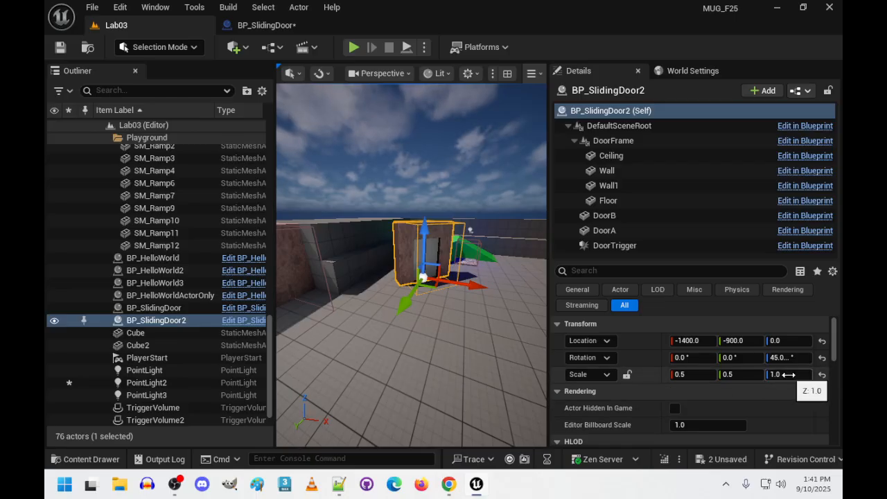
left_click(788, 374)
type("2")
key("Return")
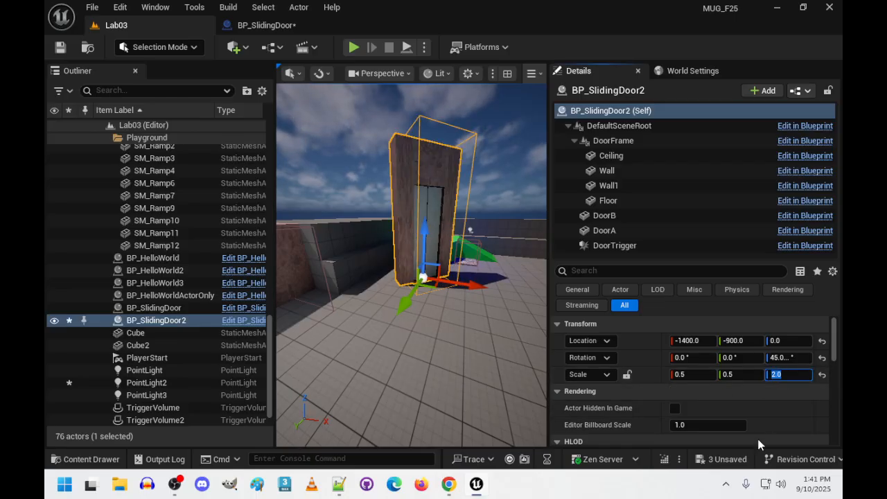
Play-test the level by running the character through the tall BP_SlidingDoor2 and back to the green platform, and end the session.
left_click(354, 46)
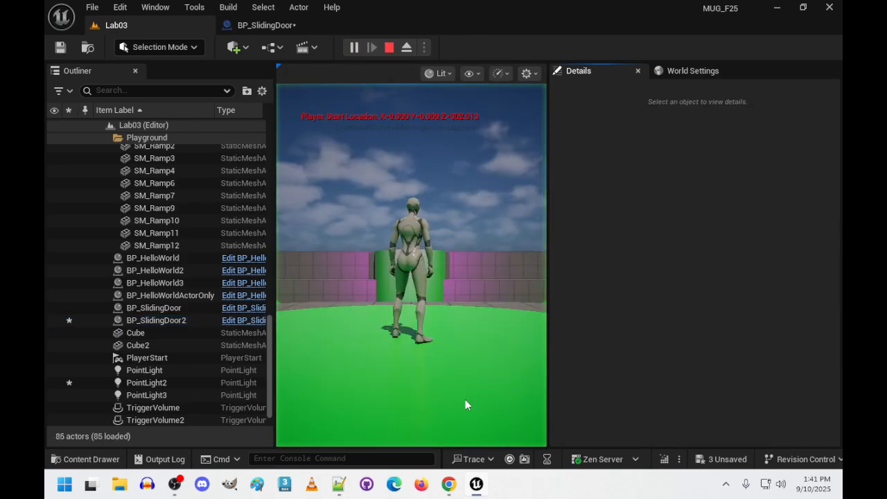
key("w")
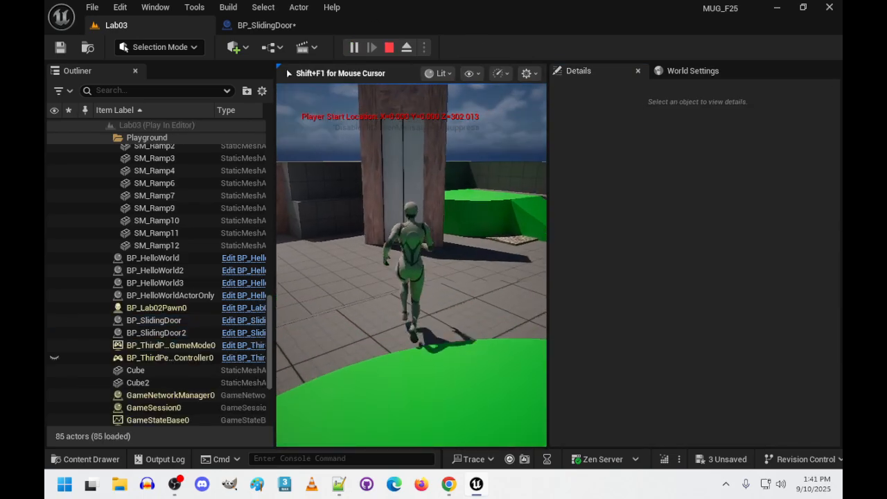
key("w")
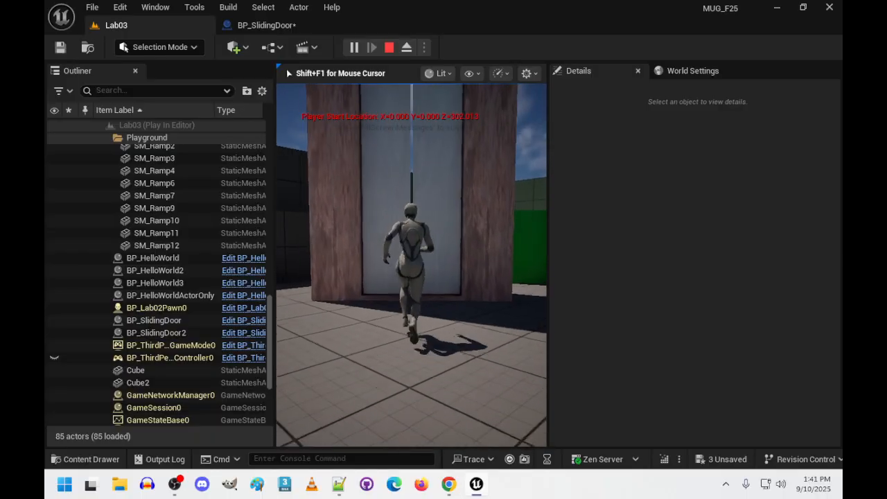
key("w")
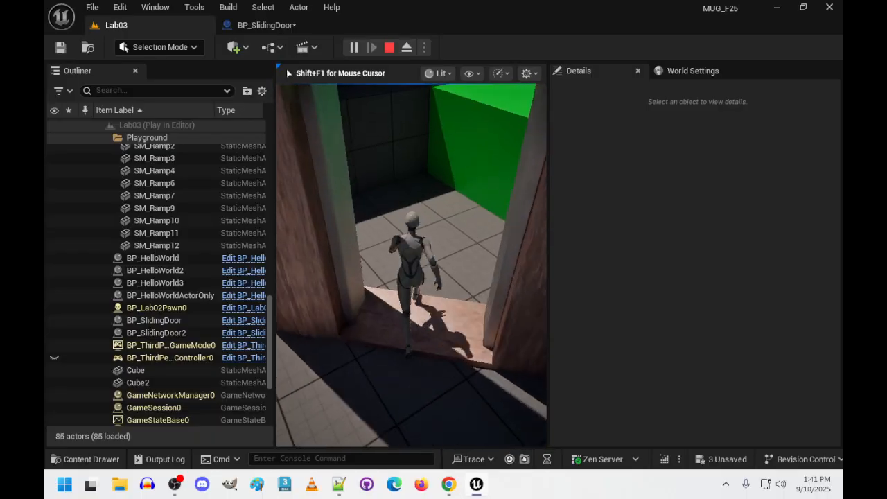
key("w")
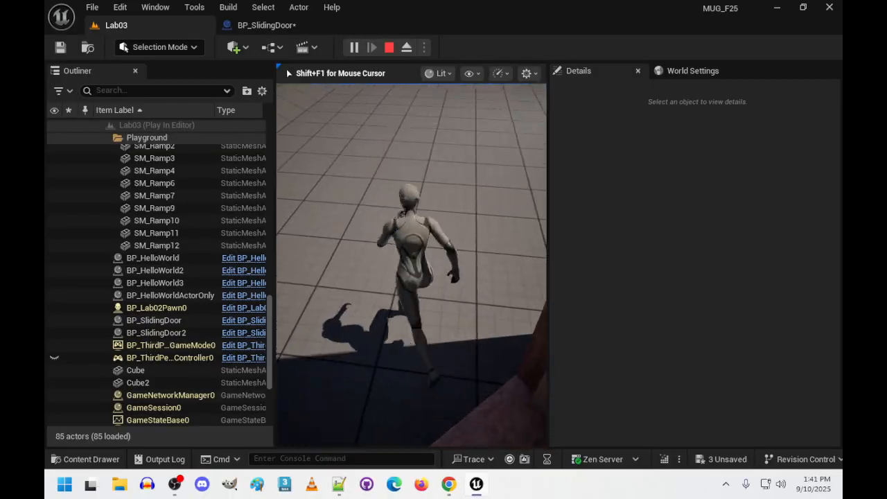
key("w")
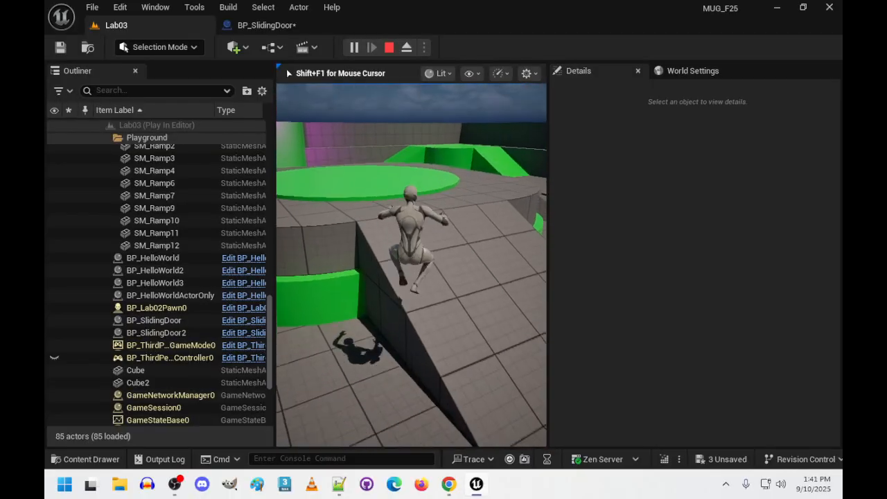
key("w")
key("space")
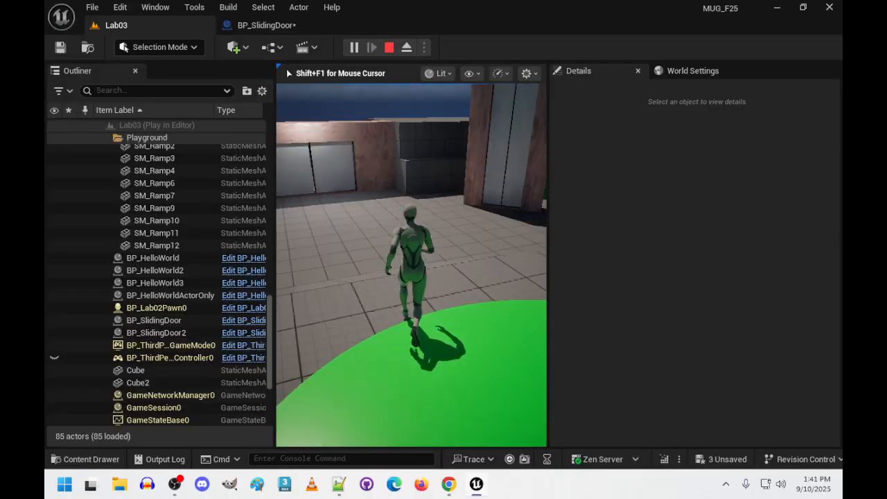
key("Escape")
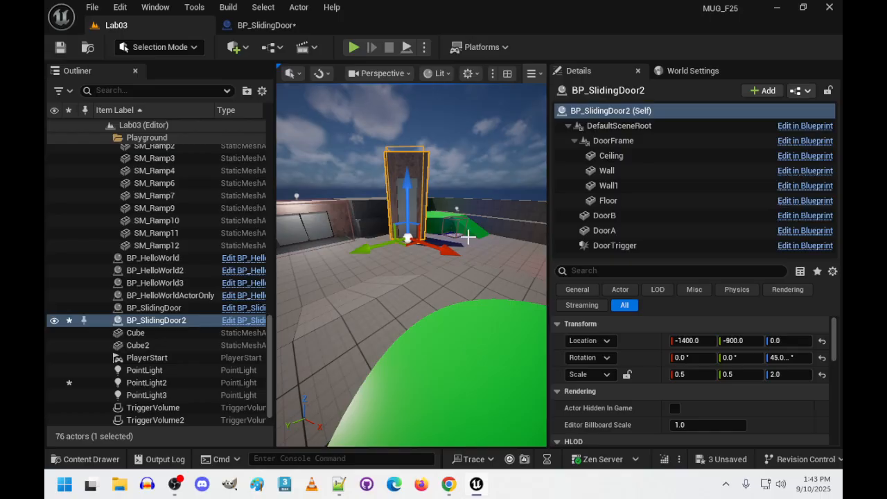
In the BP_SlidingDoor blueprint, move the DoorSlide, DoorAStartLocation and DoorBStartLocation variables into the Door Function category.
left_click(250, 25)
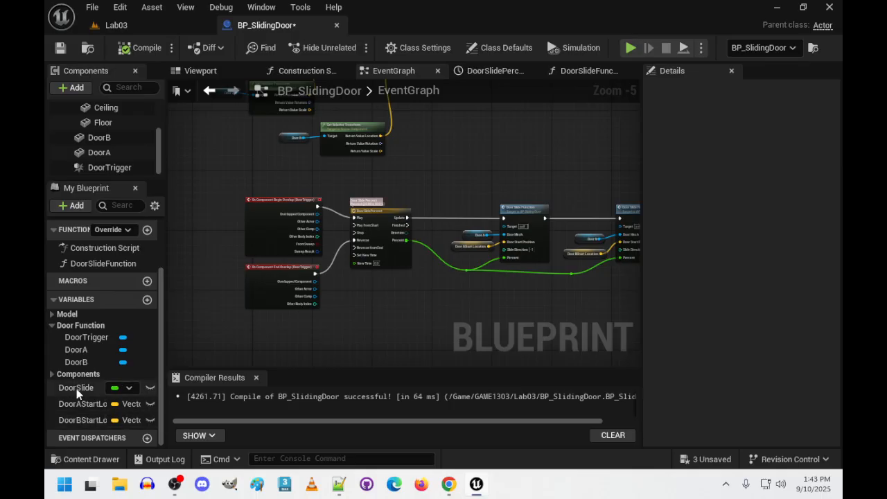
left_click_drag(78, 387, 91, 323)
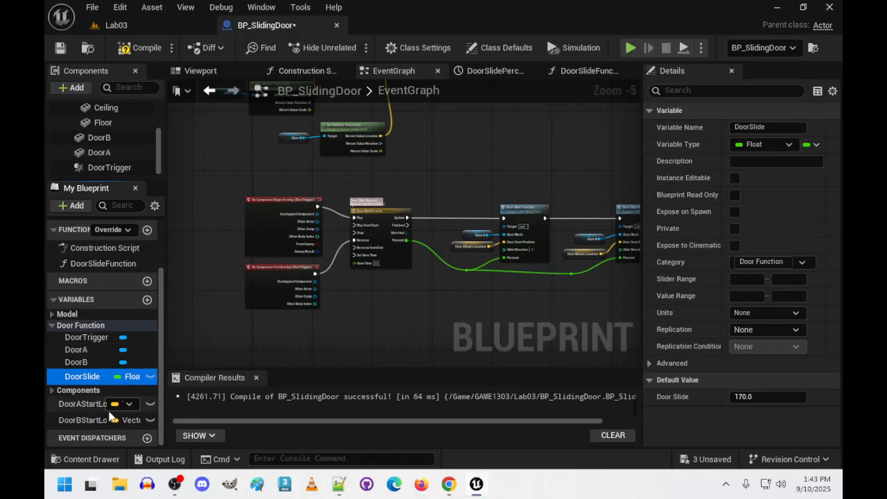
left_click_drag(78, 403, 97, 331)
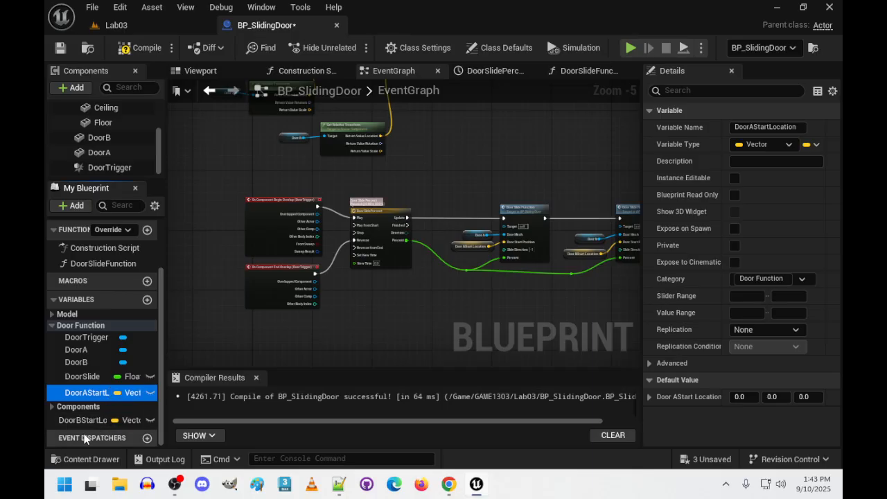
left_click_drag(74, 421, 101, 328)
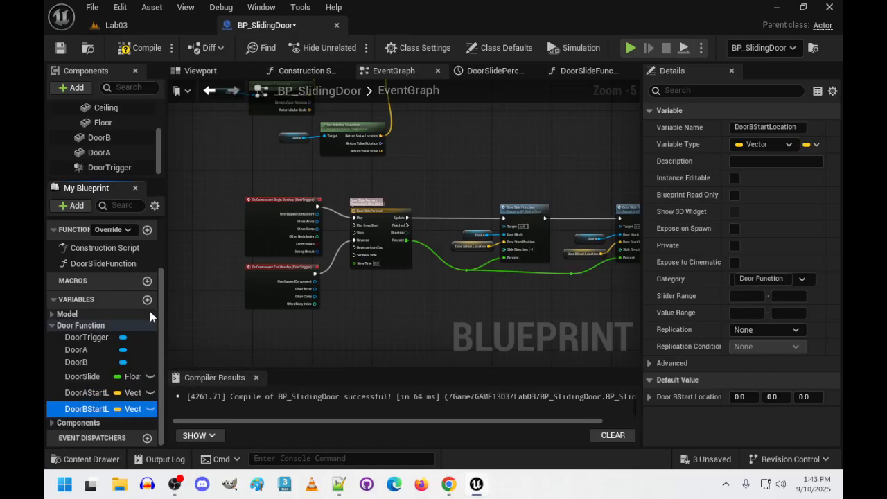
Add a new variable to the blueprint and name it IsLocked.
left_click(147, 283)
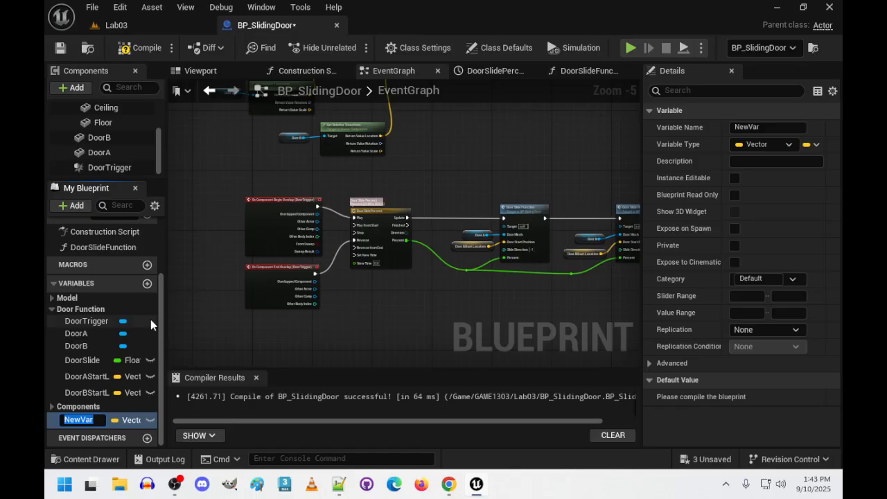
type("IsLocke")
key("BackSpace")
key("BackSpace")
key("BackSpace")
type("ked")
key("Return")
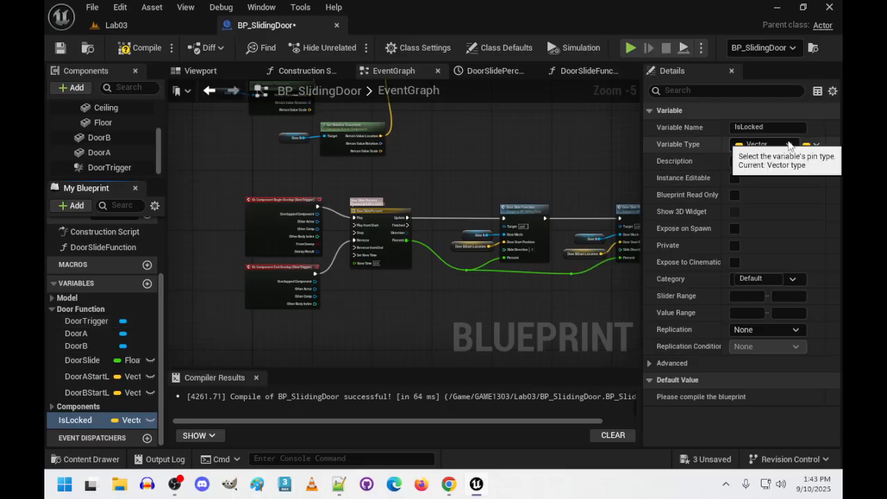
Change the IsLocked variable's type to Boolean and make it instance editable.
left_click(761, 144)
left_click(683, 177)
left_click(733, 178)
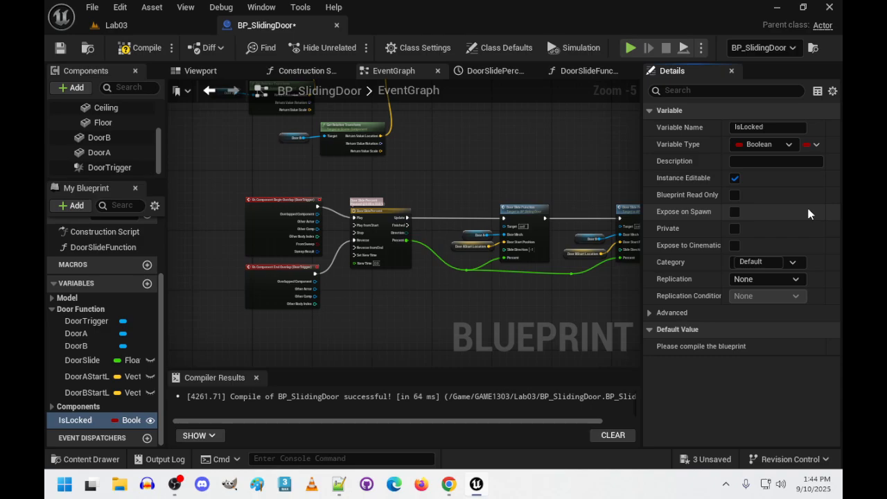
Compile the blueprint, set IsLocked's default value to true and save.
left_click(142, 48)
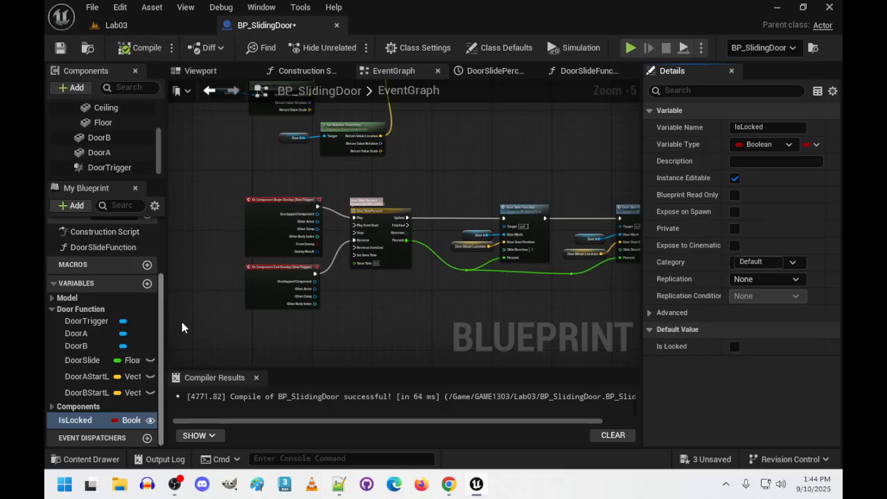
left_click(734, 346)
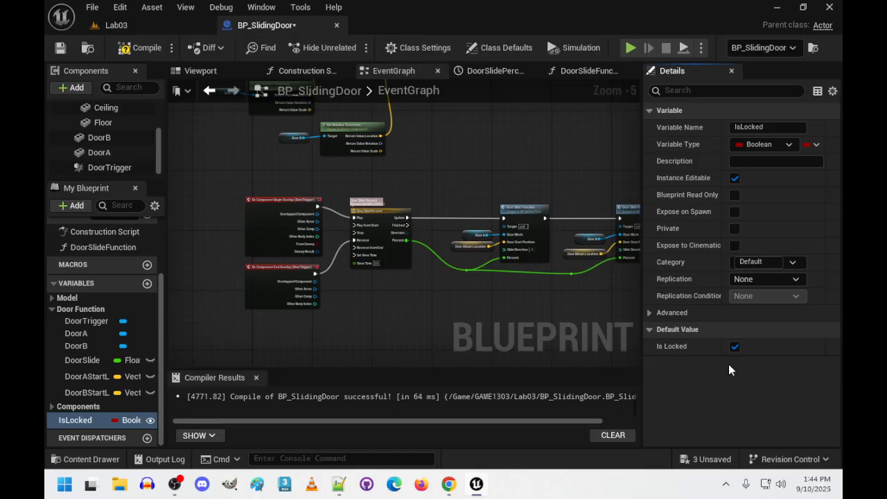
left_click(734, 347)
left_click(736, 348)
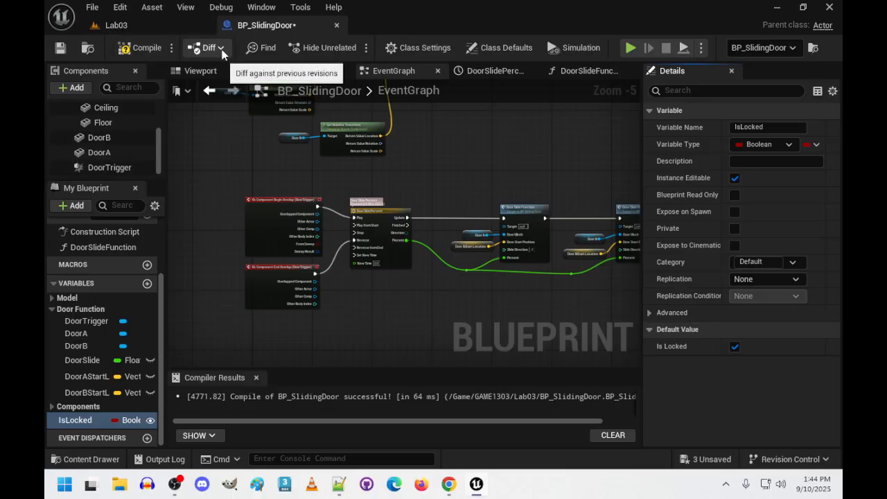
key("ctrl+s")
right_click_drag(381, 315, 426, 310)
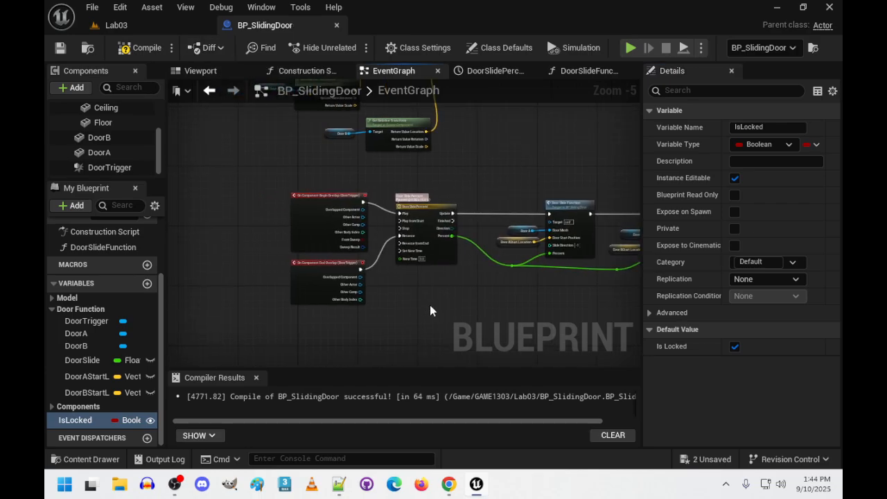
Move the IsLocked variable into the Door Function category and compile the blueprint.
left_click(142, 47)
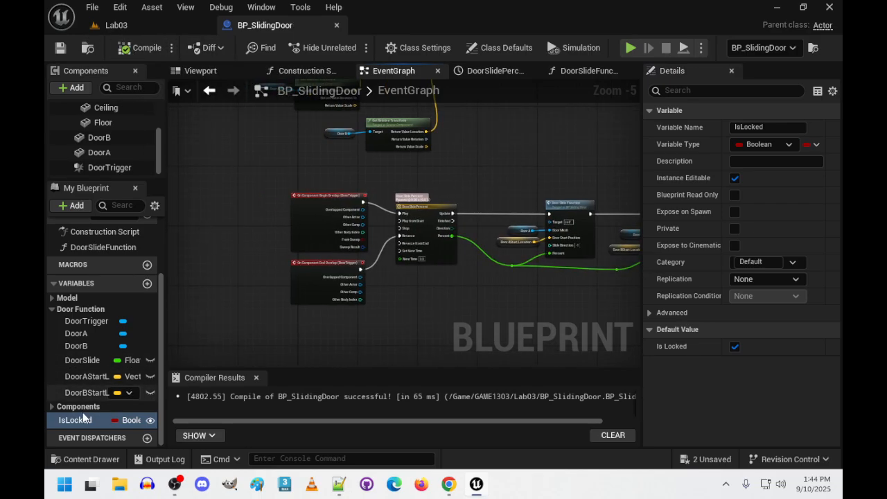
left_click_drag(73, 424, 103, 314)
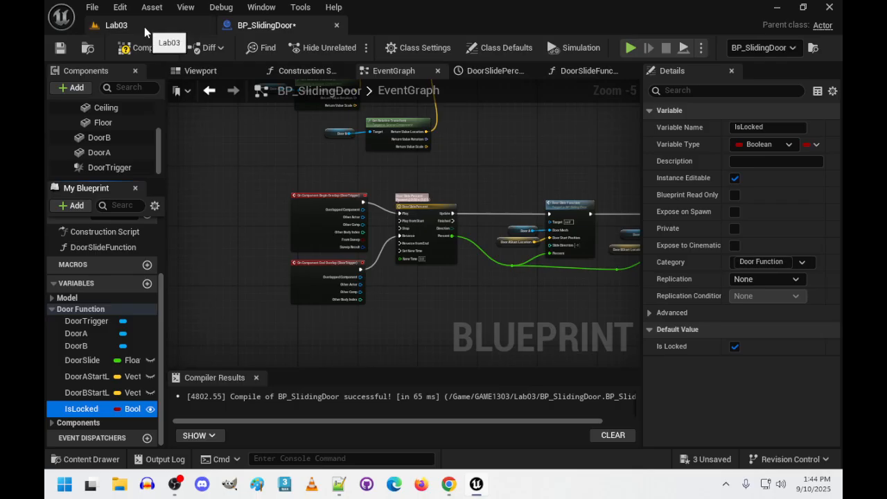
left_click(139, 47)
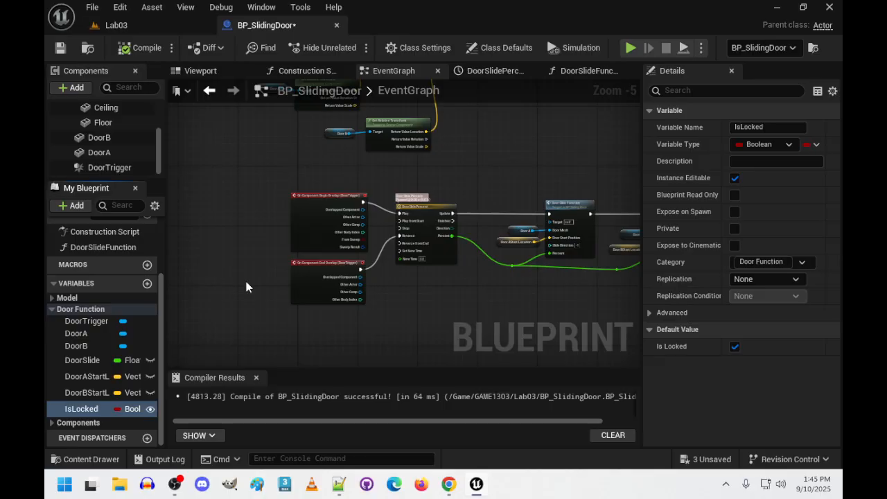
Add a new function named UnlockDoor to the blueprint.
scroll(124, 347, "up", 2)
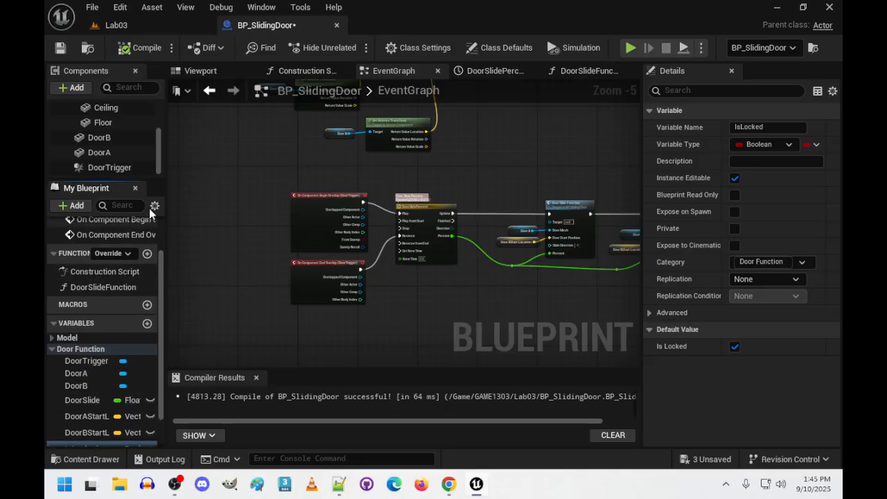
left_click(147, 254)
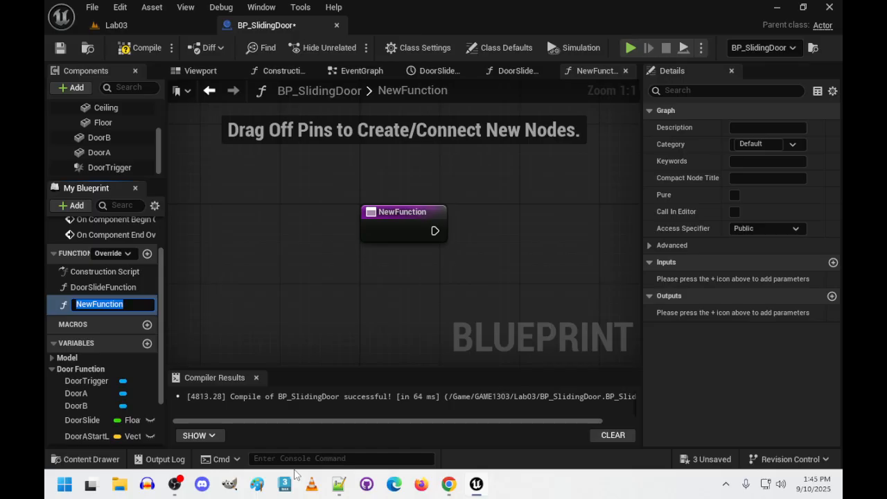
type("UnlockDoor")
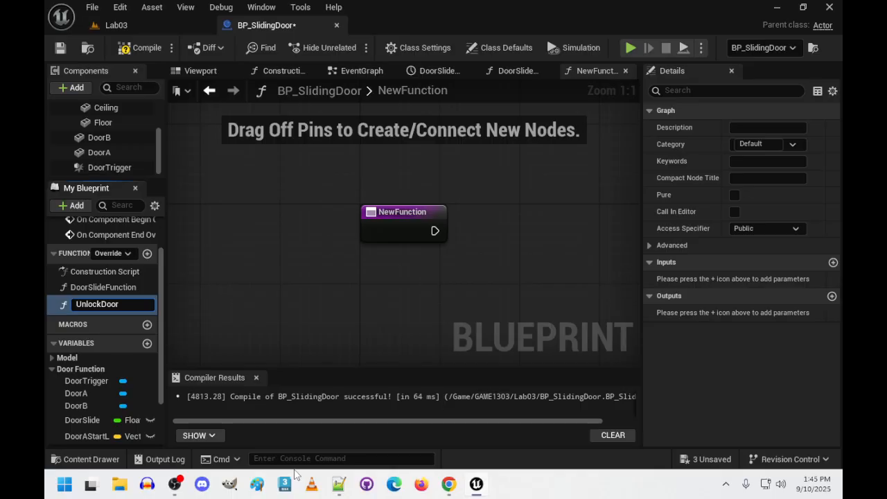
key("Return")
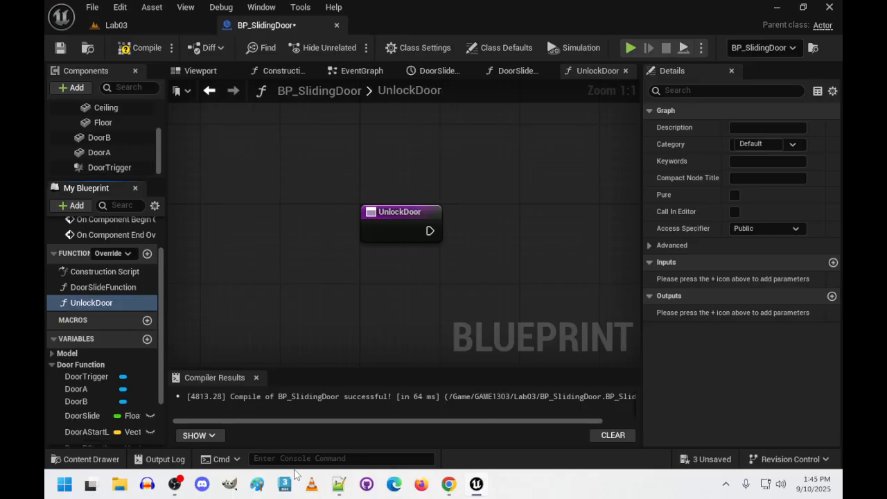
In UnlockDoor, add a Set IsLocked node with its value left false and connect it to the function's entry node.
scroll(276, 257, "down", 1)
scroll(112, 363, "down", 3)
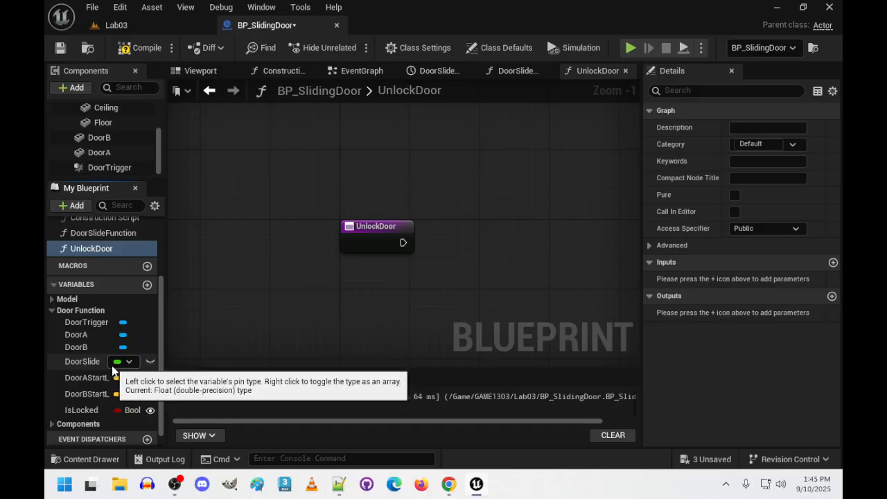
left_click(86, 410)
left_click_drag(87, 410, 504, 234)
left_click(518, 274)
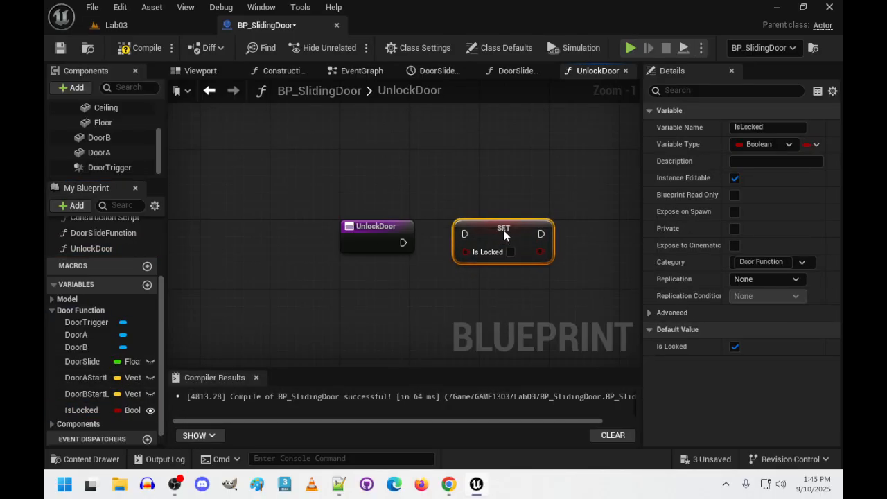
left_click_drag(403, 242, 513, 244)
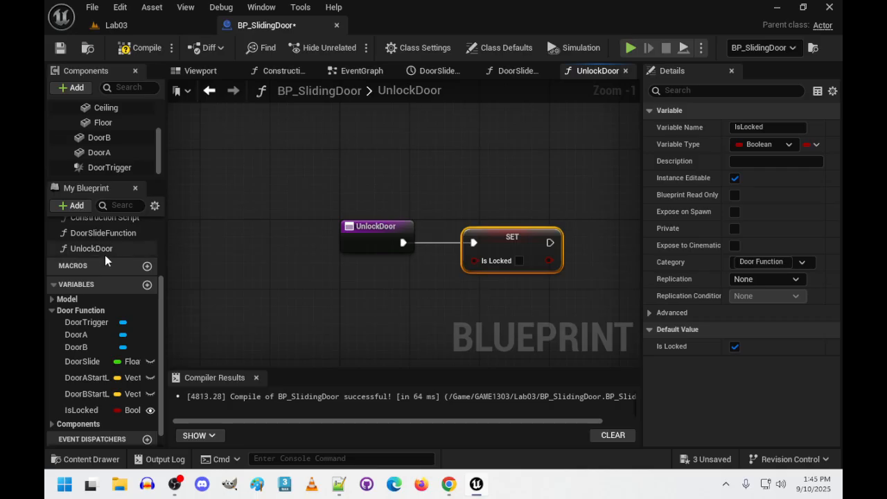
Add another new function named LockDoor to the blueprint.
scroll(125, 247, "up", 2)
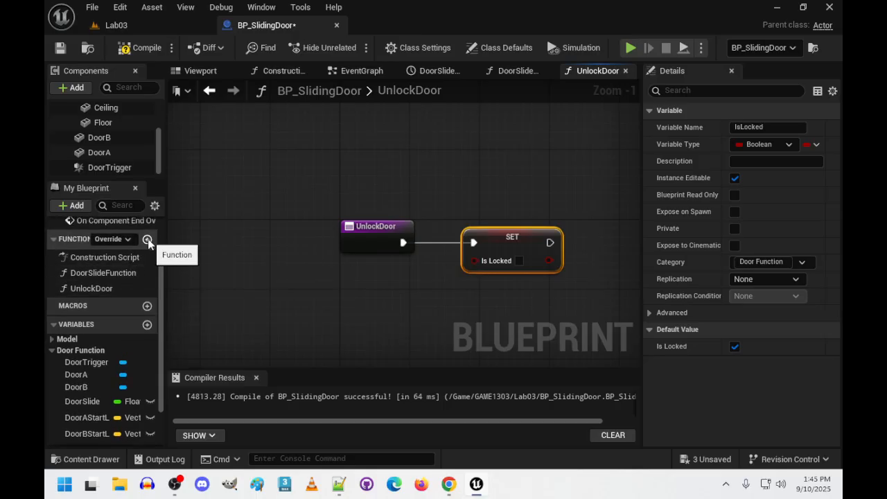
left_click(148, 239)
type("ock")
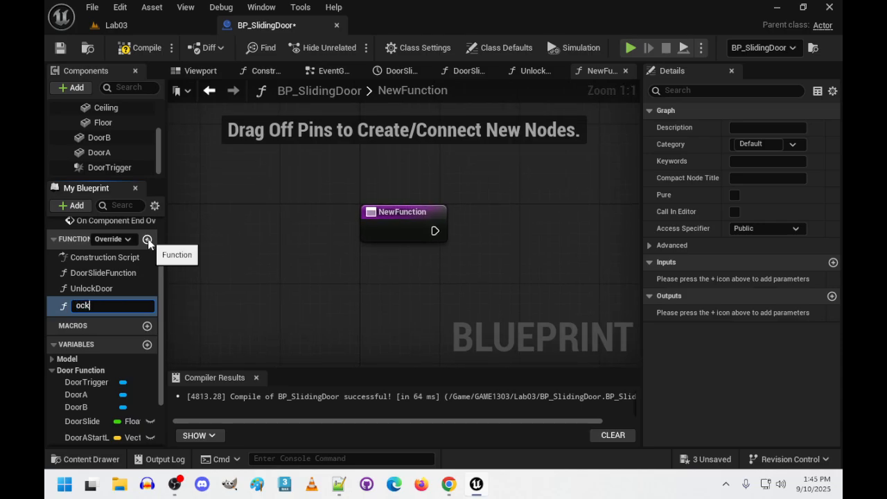
key("BackSpace")
key("BackSpace")
key("BackSpace")
type("LockDoor")
key("Return")
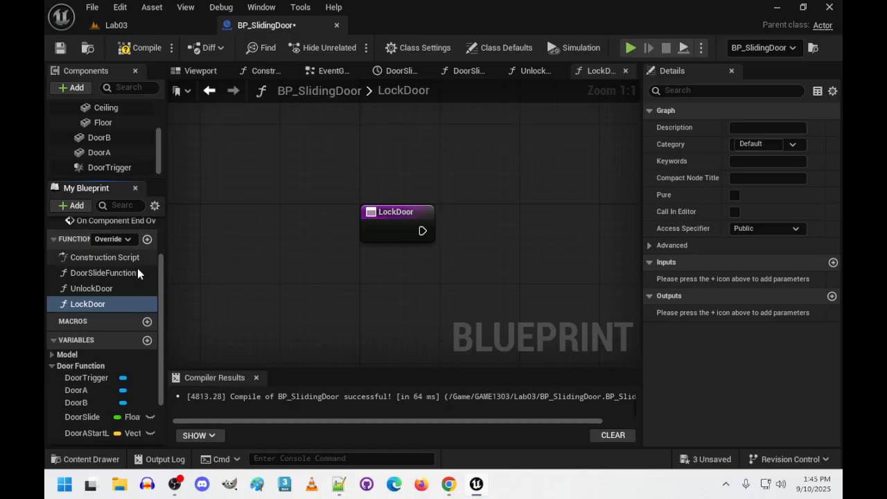
scroll(99, 378, "down", 3)
left_click_drag(86, 391, 522, 239)
left_click(537, 246)
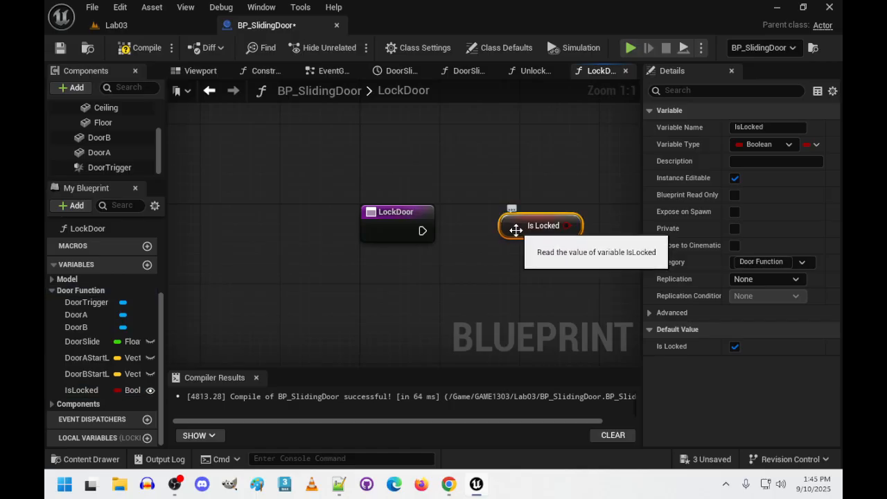
key("Delete")
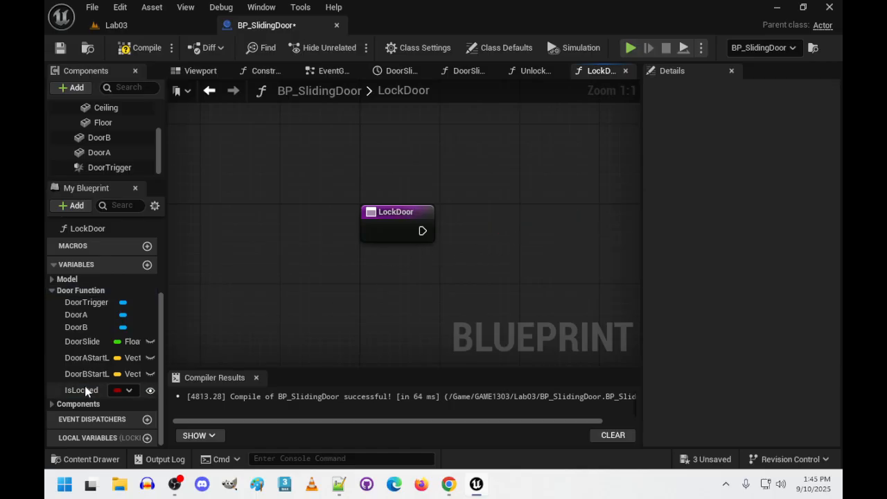
In LockDoor, add a Set IsLocked node, connect it to the function's entry node and set its value to true.
left_click_drag(84, 390, 521, 223)
left_click(508, 247)
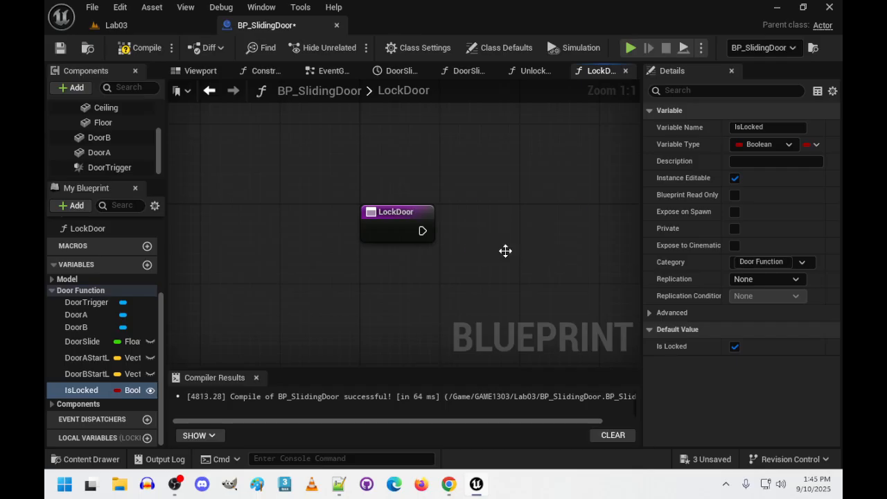
left_click_drag(421, 230, 467, 213)
left_click(422, 231)
left_click_drag(422, 231, 533, 228)
left_click(532, 241)
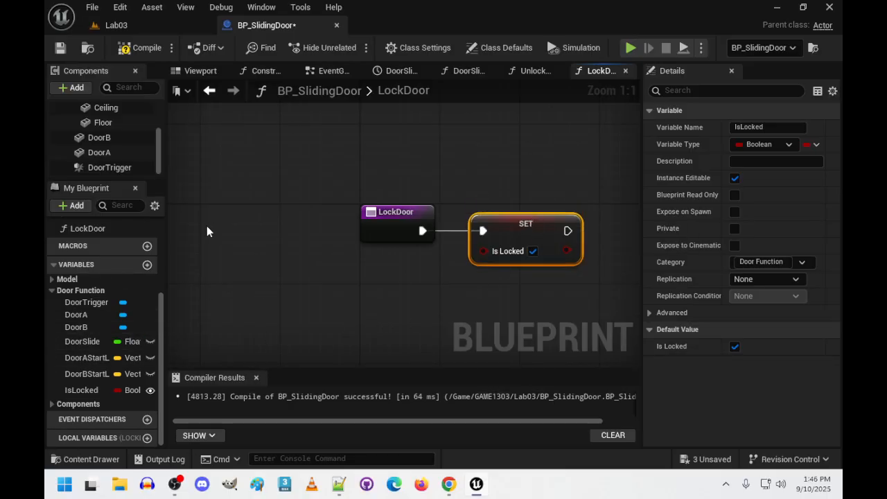
scroll(100, 266, "up", 2)
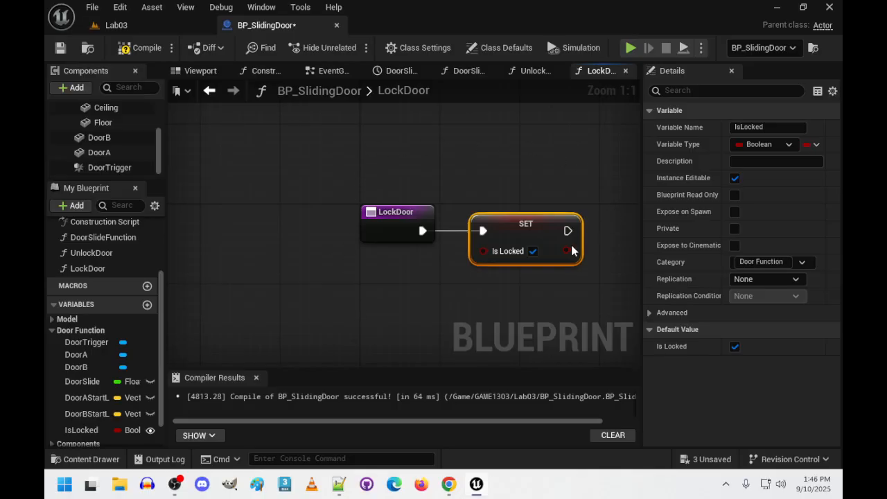
left_click(385, 212)
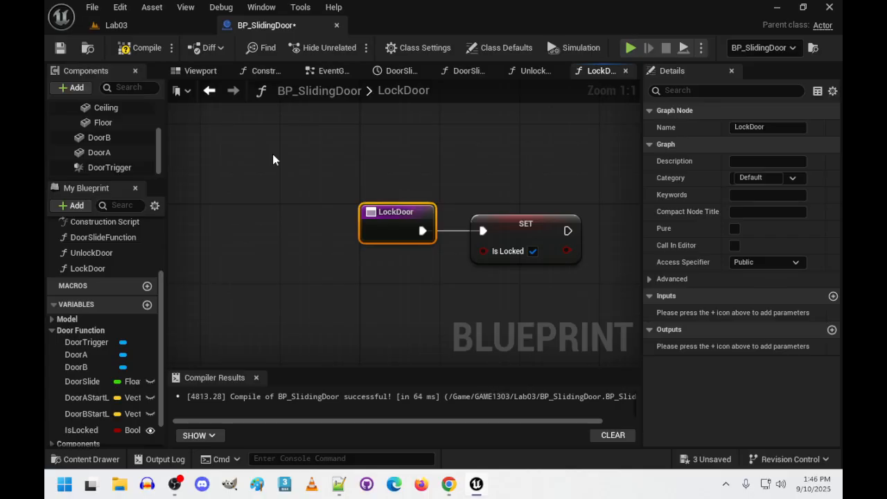
left_click(89, 432)
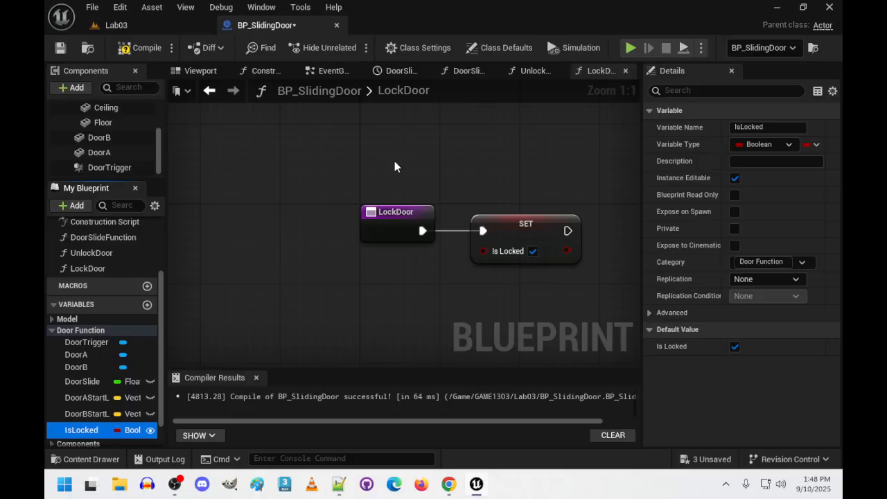
left_click(145, 26)
left_click(305, 26)
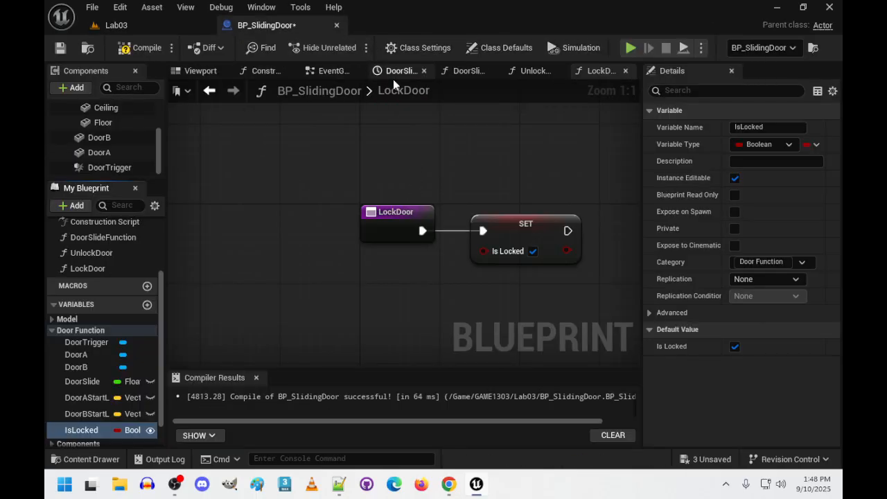
In DoorSlideFunction, break the link into Set Relative Transform's New Transform Scale input and compile the blueprint.
left_click(485, 73)
scroll(467, 291, "up", 2)
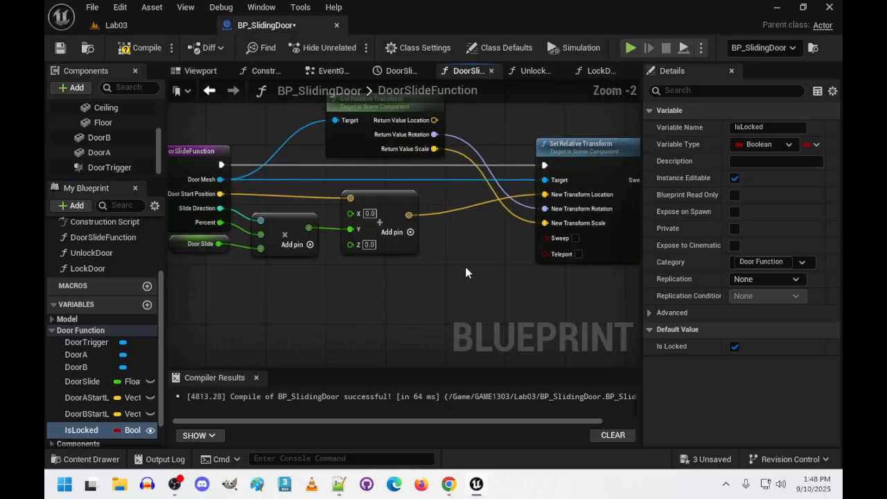
right_click(546, 208)
mouse_move(601, 276)
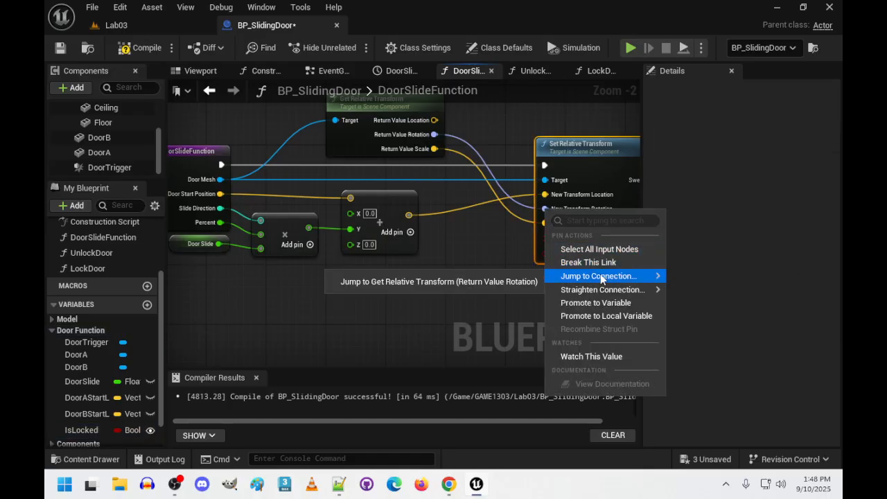
left_click(480, 246)
right_click(571, 223)
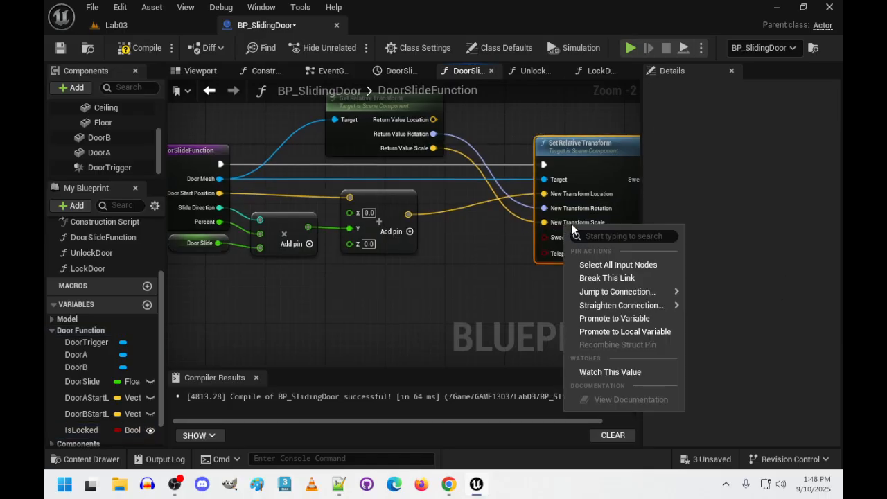
left_click(624, 277)
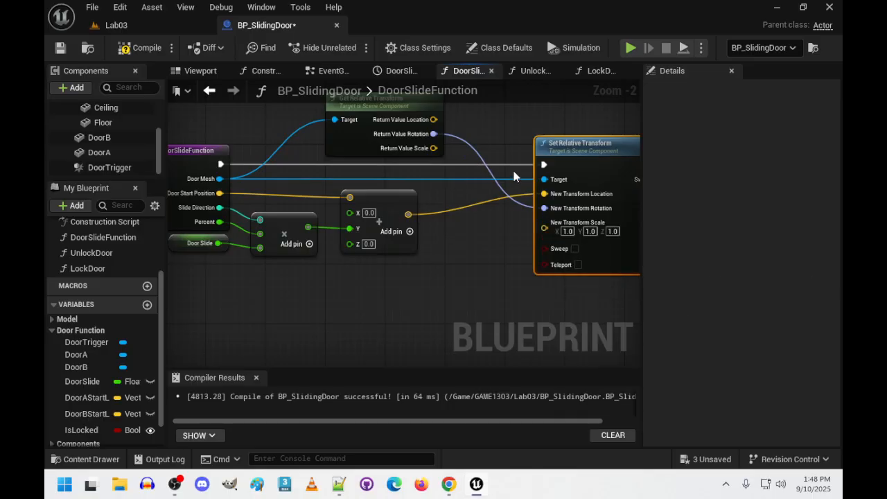
left_click(141, 47)
Play-test Lab03, running the character up to the wide sliding door and around its frame to examine the door panels, and end the session.
left_click(141, 27)
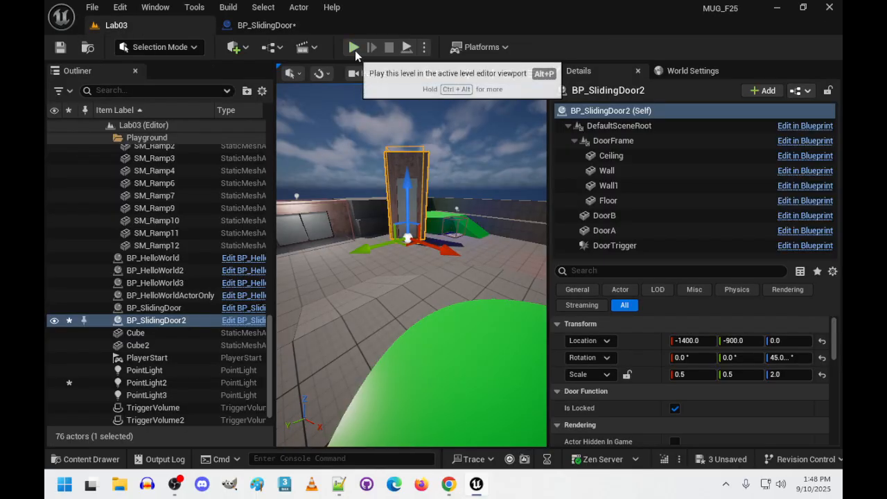
left_click(353, 48)
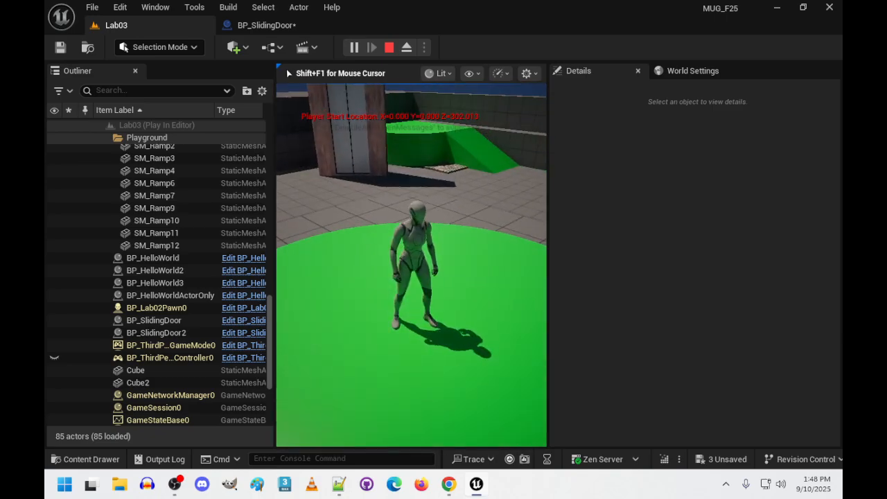
key("w")
key("w")
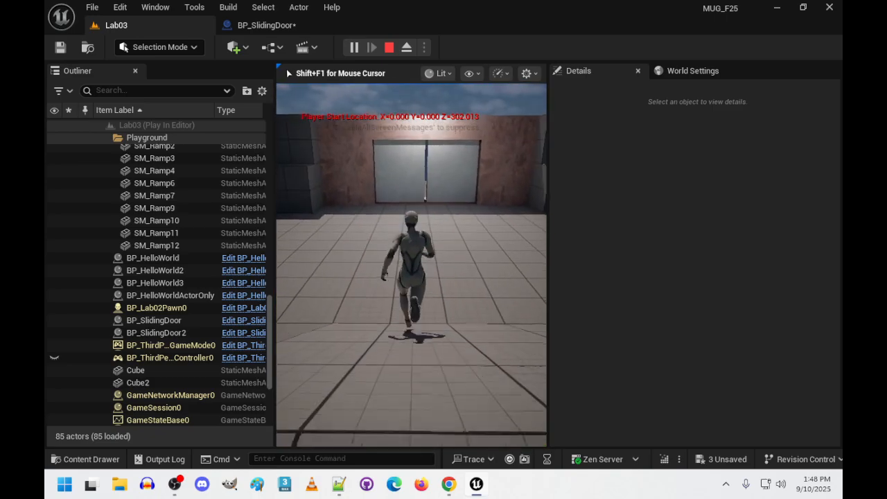
key("w")
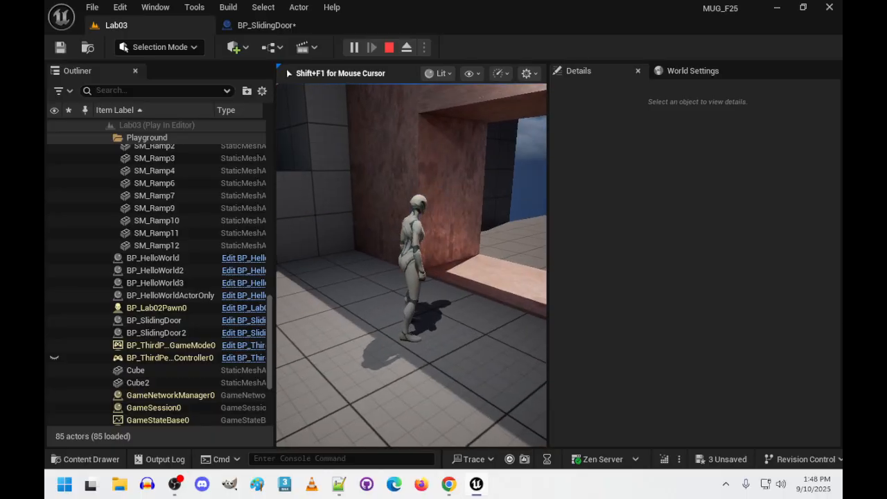
key("a")
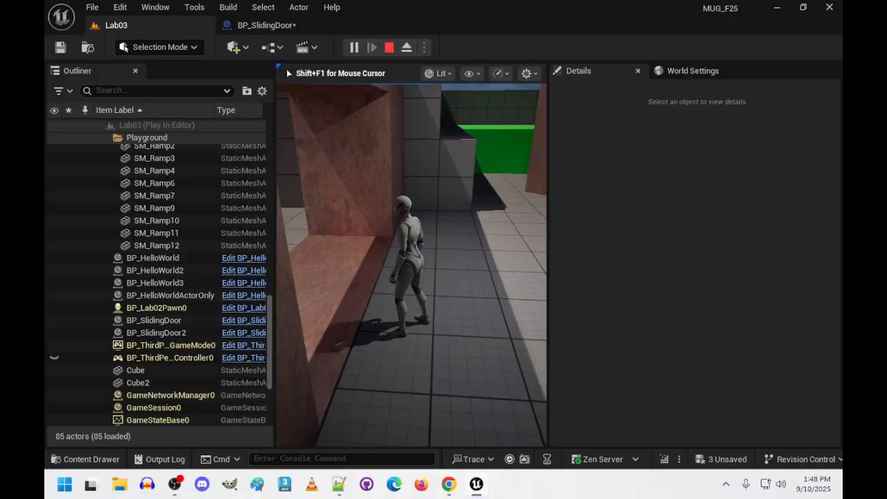
key("d")
key("s")
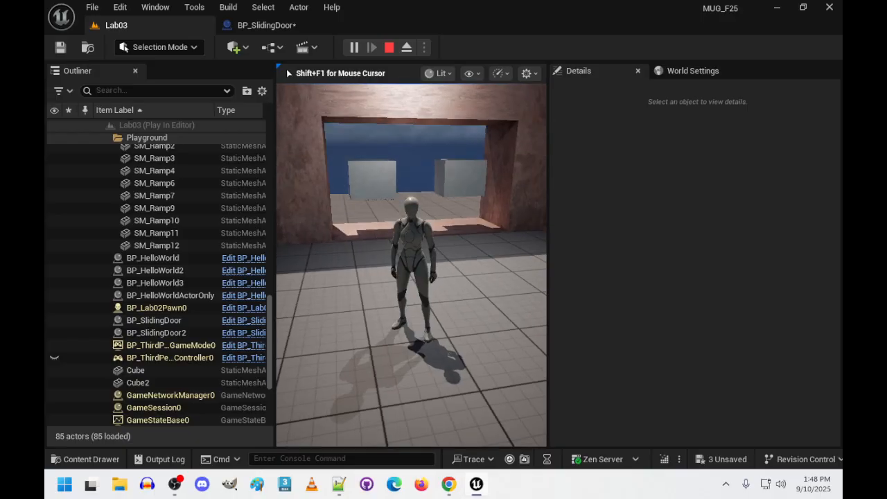
key("s")
key("Escape")
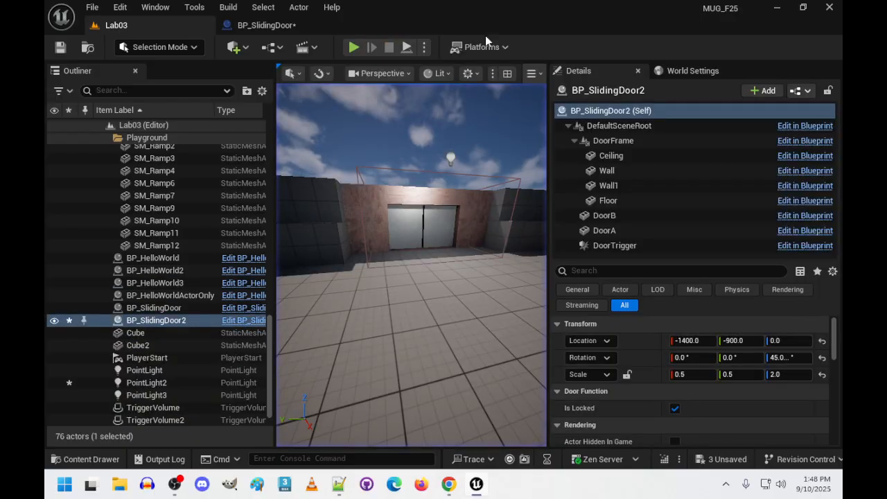
In DoorSlideFunction, reconnect Get Relative Transform's Return Value Scale to Set Relative Transform's New Transform Scale.
left_click(265, 25)
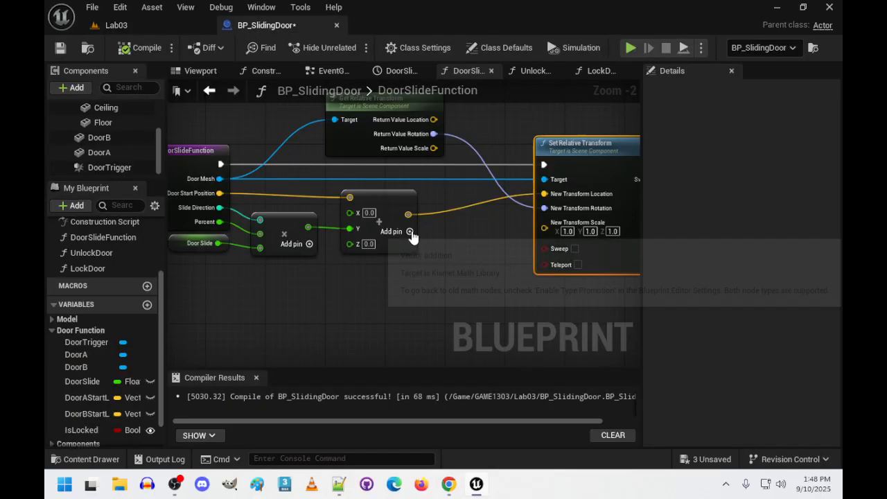
left_click_drag(433, 148, 545, 222)
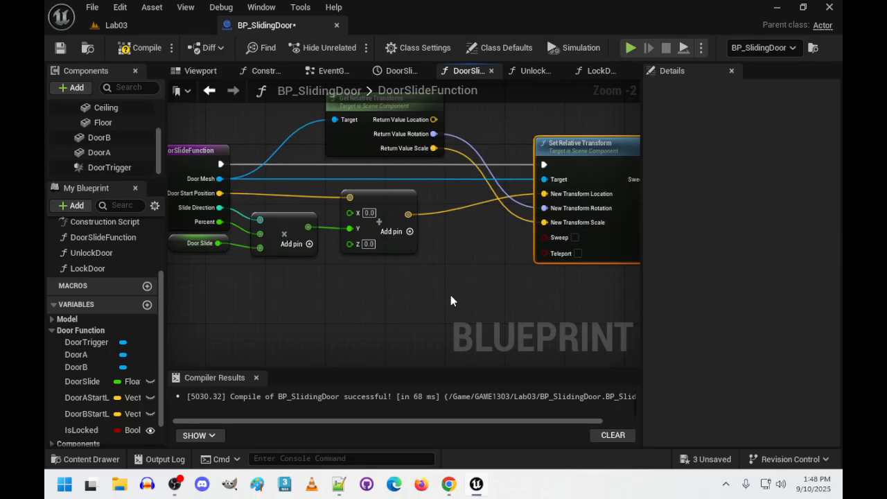